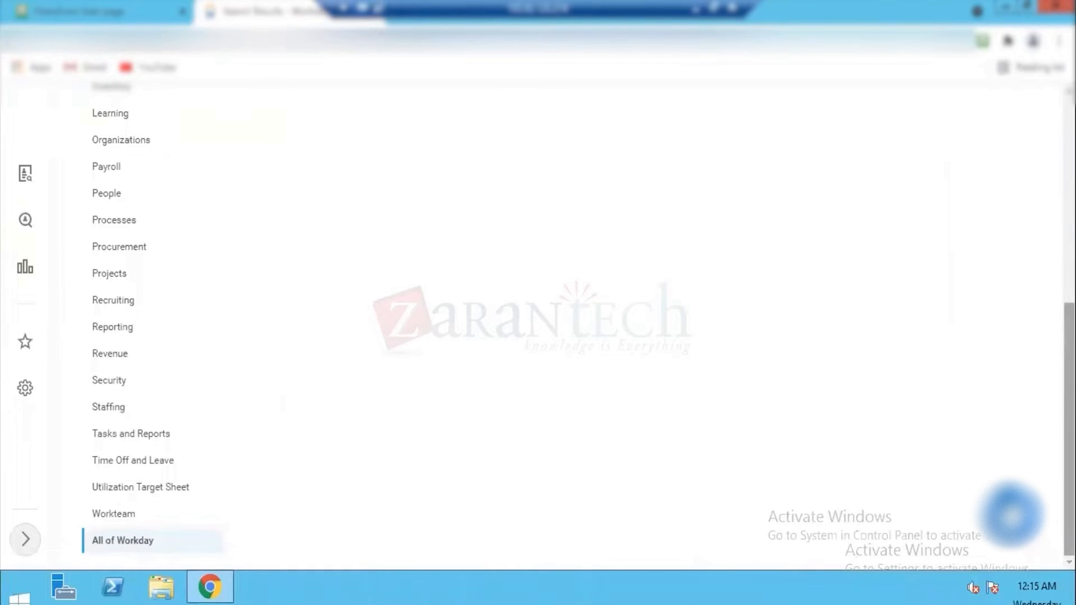
# Step: Start a proxy session acting as the worker found by the employee ID
pyautogui.scroll(7, 408, 372)
pyautogui.click(290, 302)
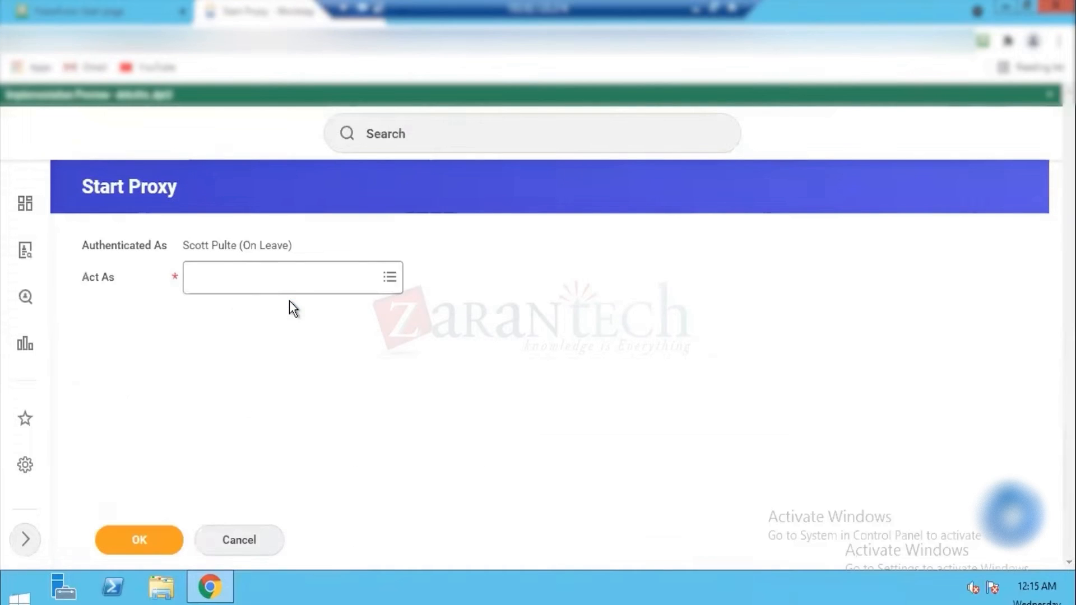
pyautogui.click(269, 276)
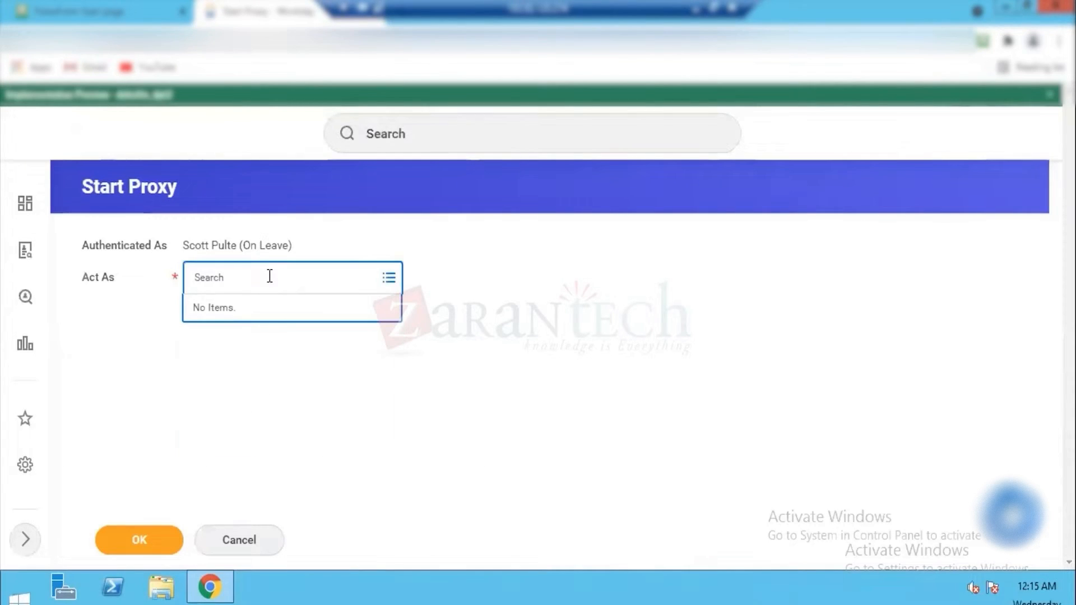
pyautogui.write('21001')
pyautogui.press('Return')
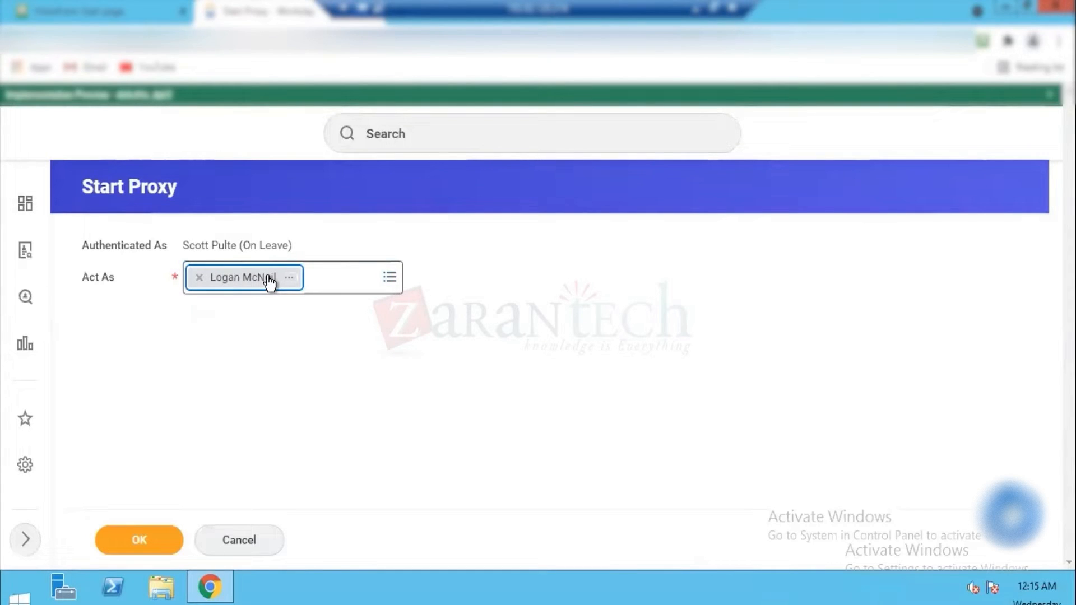
pyautogui.click(132, 552)
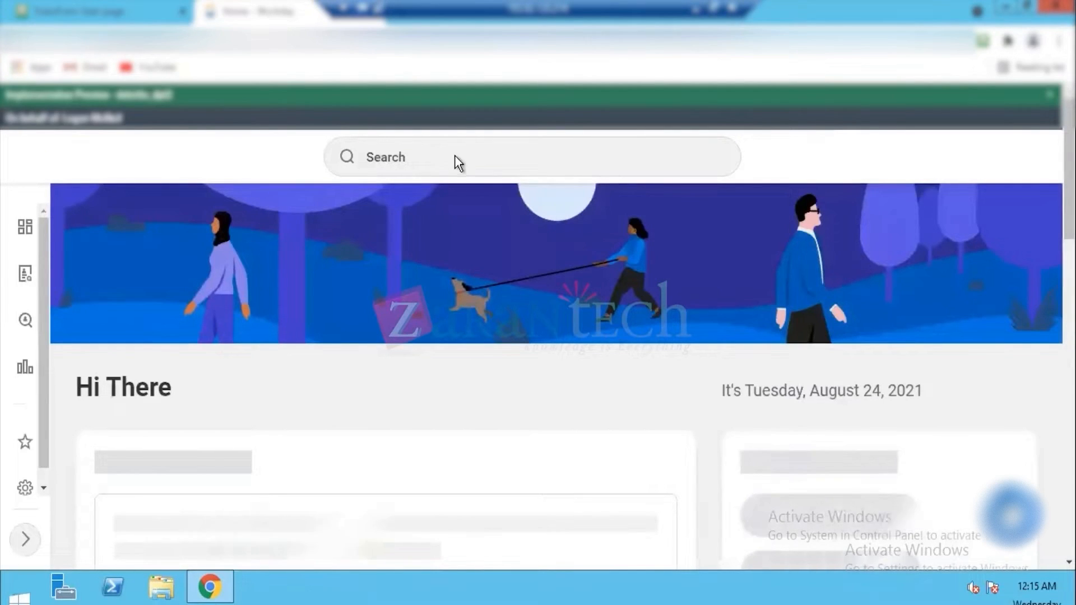
# Step: Search for "view company" and open the View Company report
pyautogui.click(456, 155)
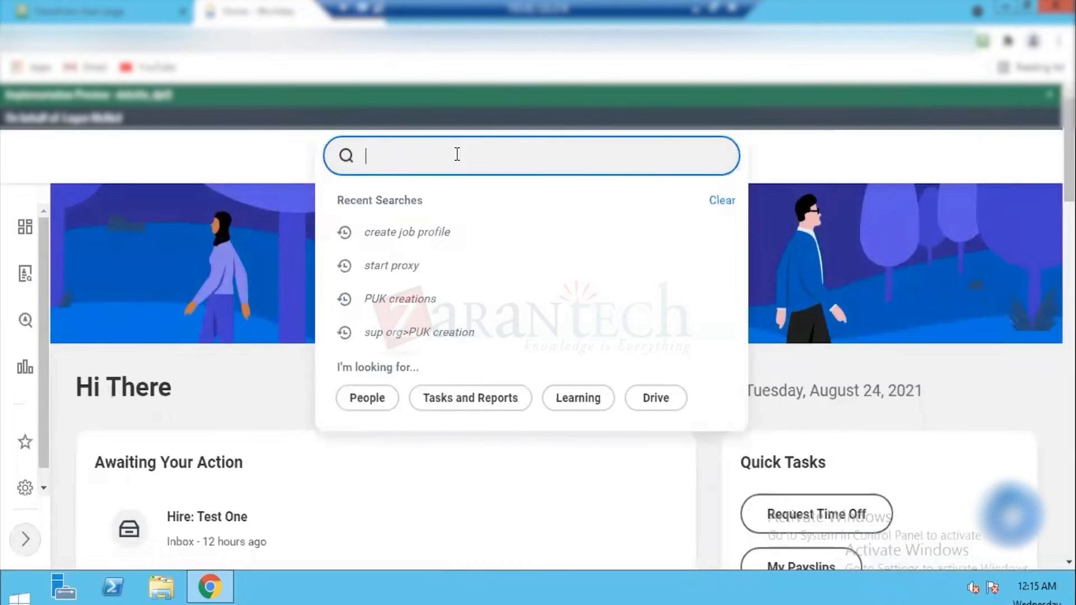
pyautogui.write('view ')
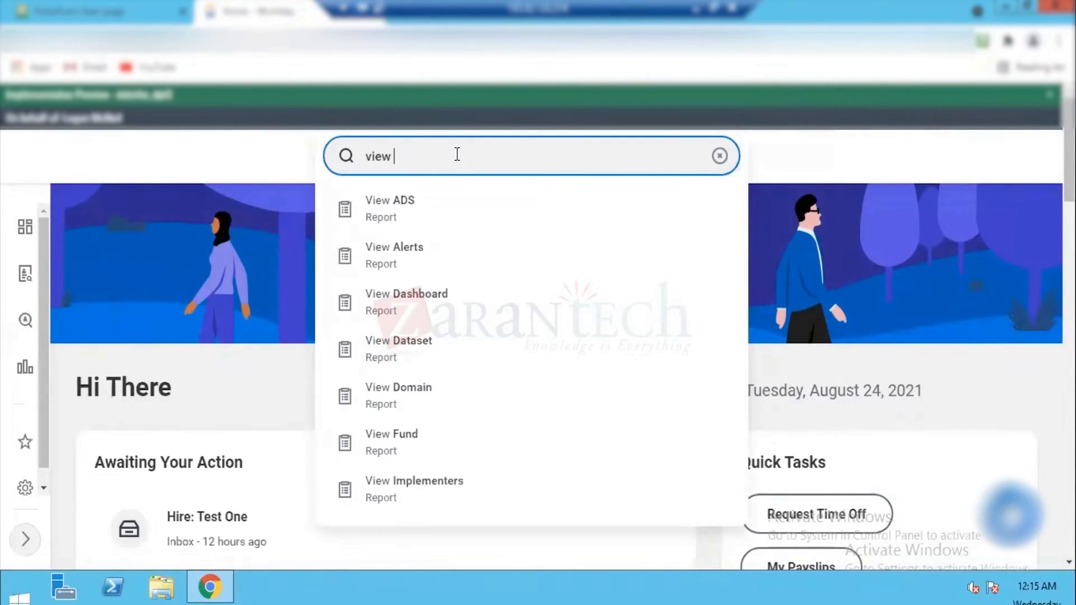
pyautogui.write('company')
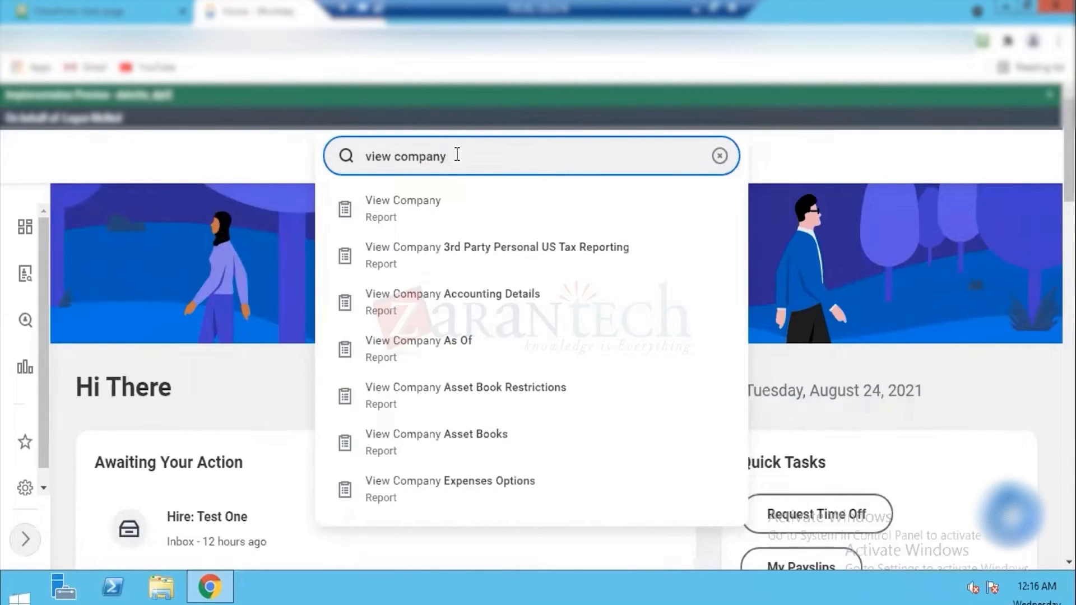
pyautogui.click(408, 218)
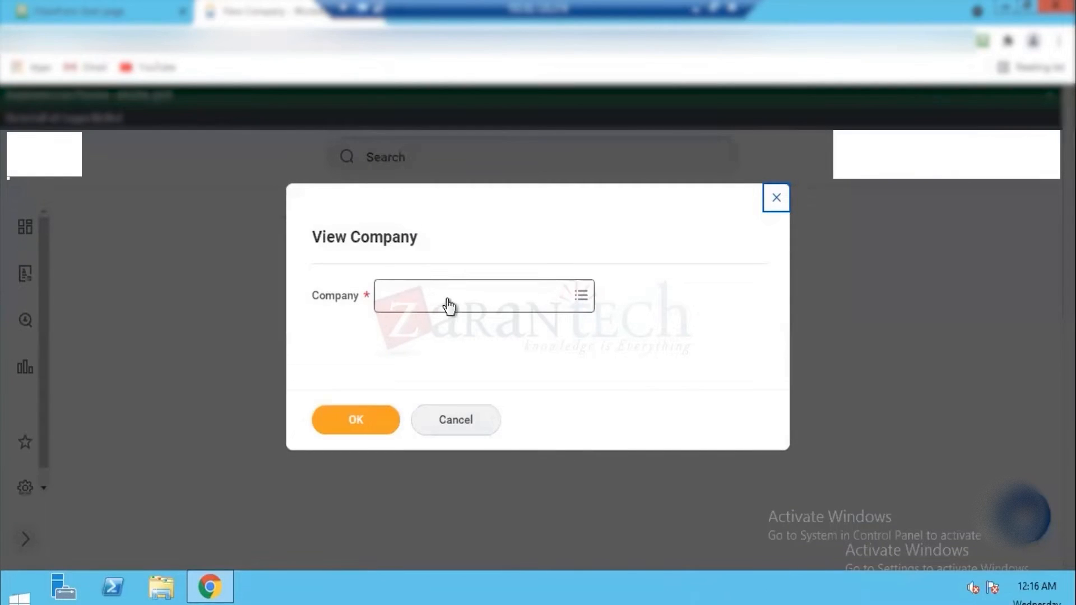
# Step: Find companies matching "ct com" and view CTUS CT Company US
pyautogui.click(448, 305)
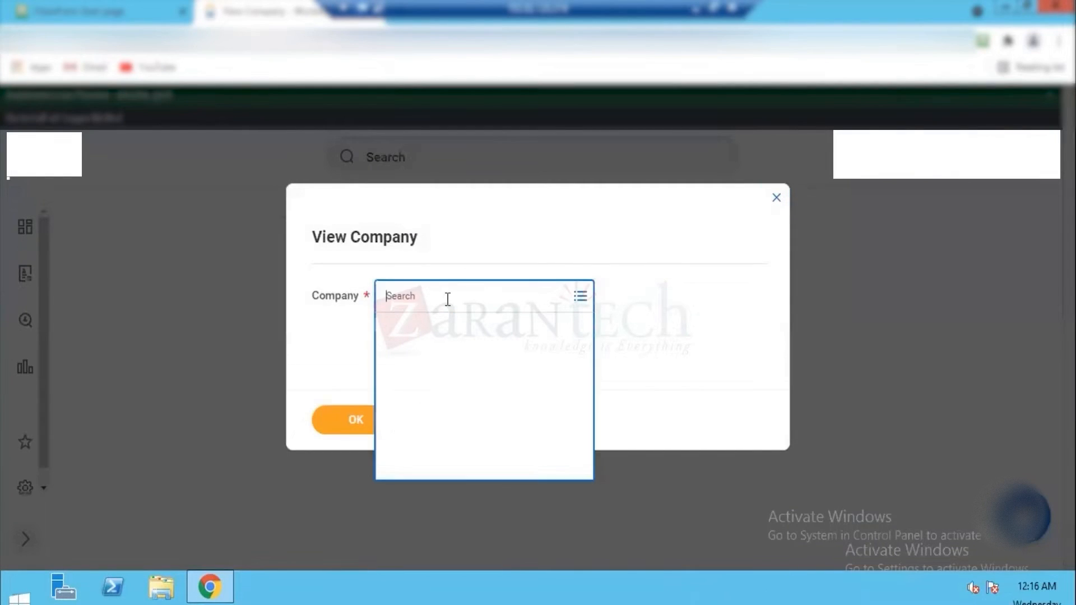
pyautogui.write('ct com')
pyautogui.press('Return')
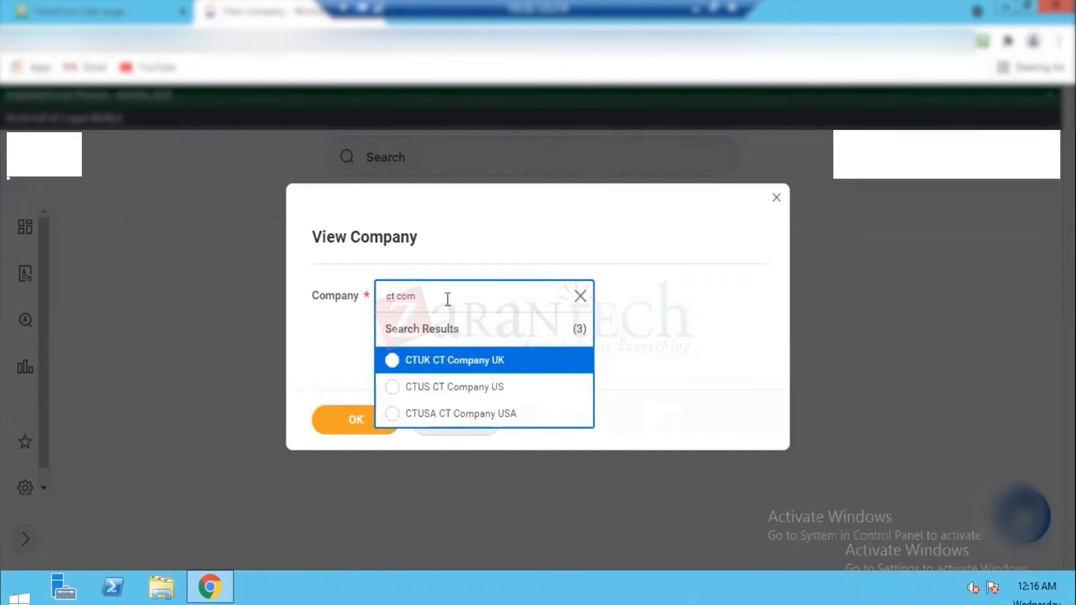
pyautogui.click(476, 388)
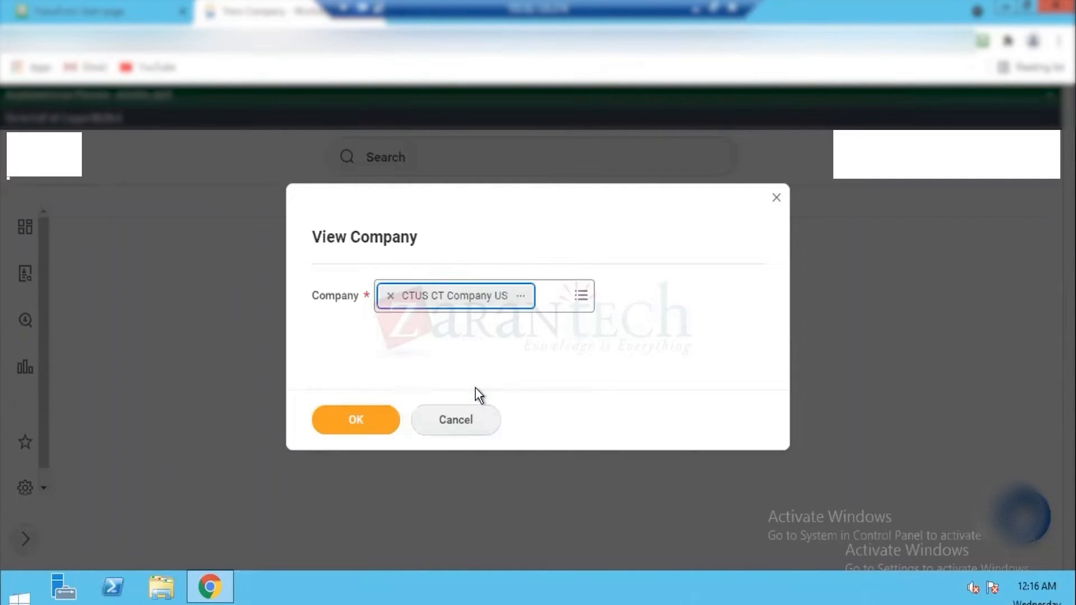
pyautogui.click(370, 419)
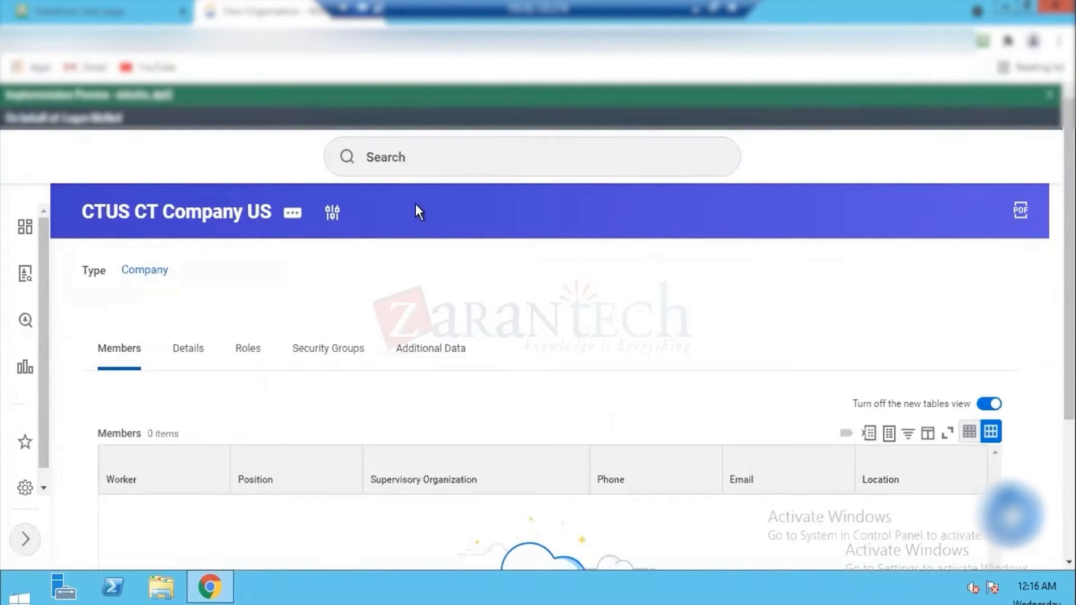
# Step: Review the details and the assignable roles of CTUS CT Company US
pyautogui.scroll(-3, 772, 323)
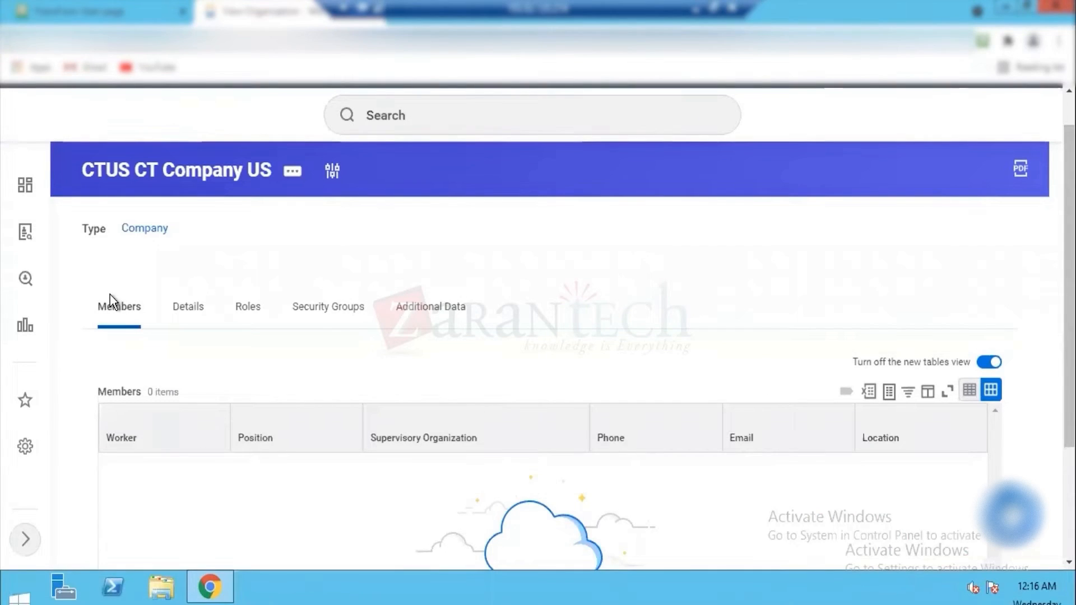
pyautogui.click(186, 315)
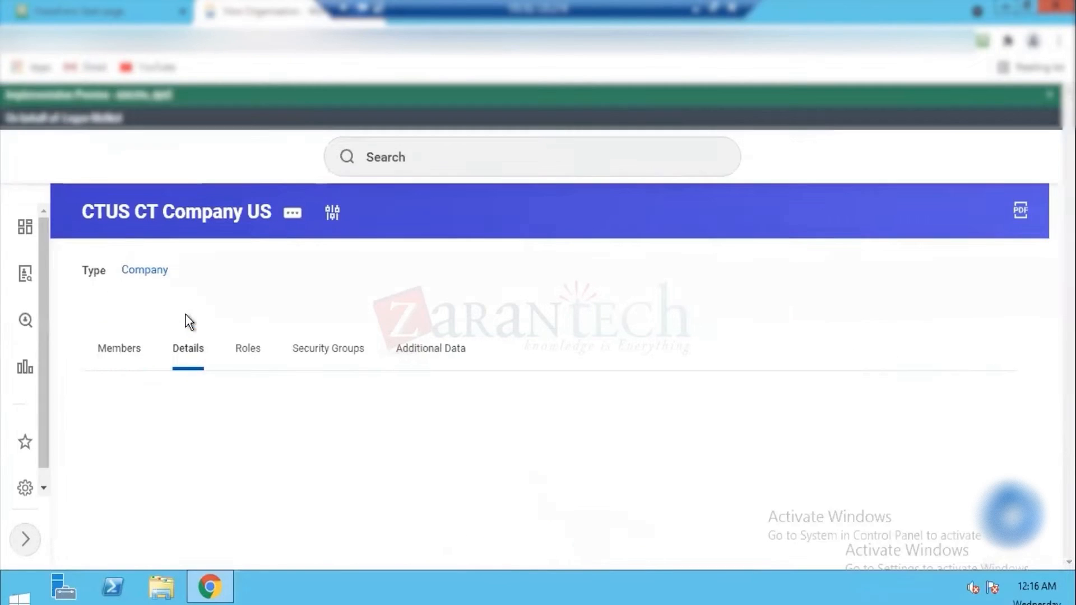
pyautogui.click(248, 350)
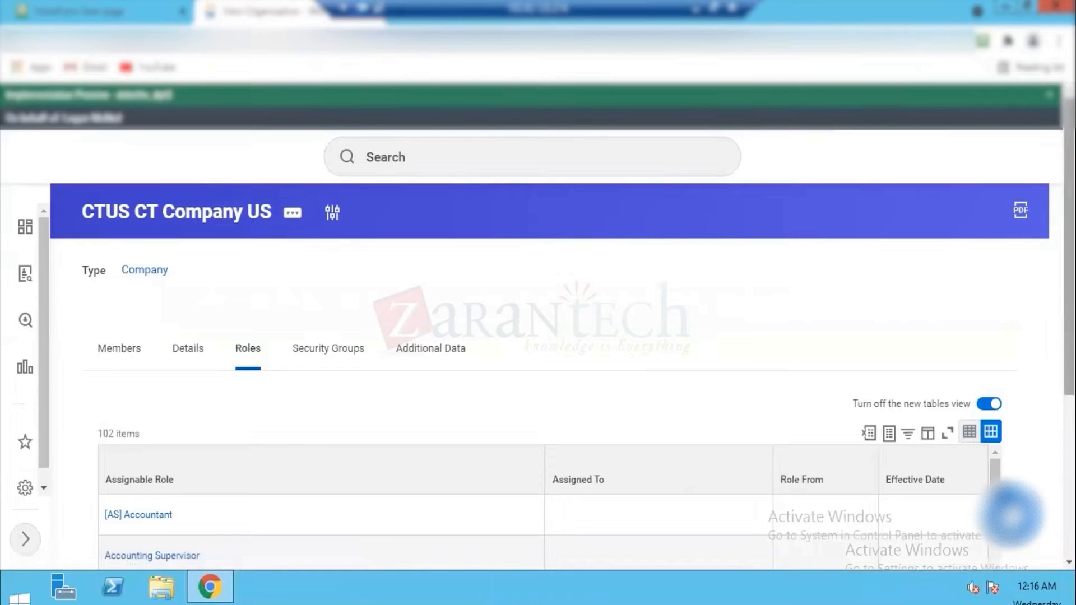
# Step: Search all of Workday for "CT comp" and open CTUS CT Company US directly from the suggestions
pyautogui.click(403, 161)
pyautogui.write('CT')
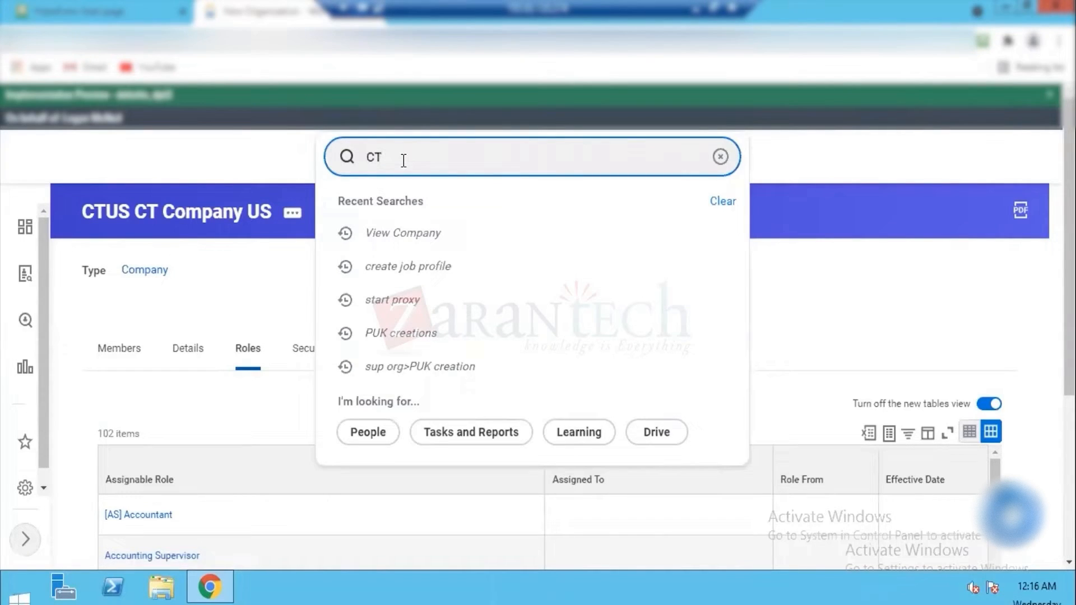
pyautogui.write(' comp')
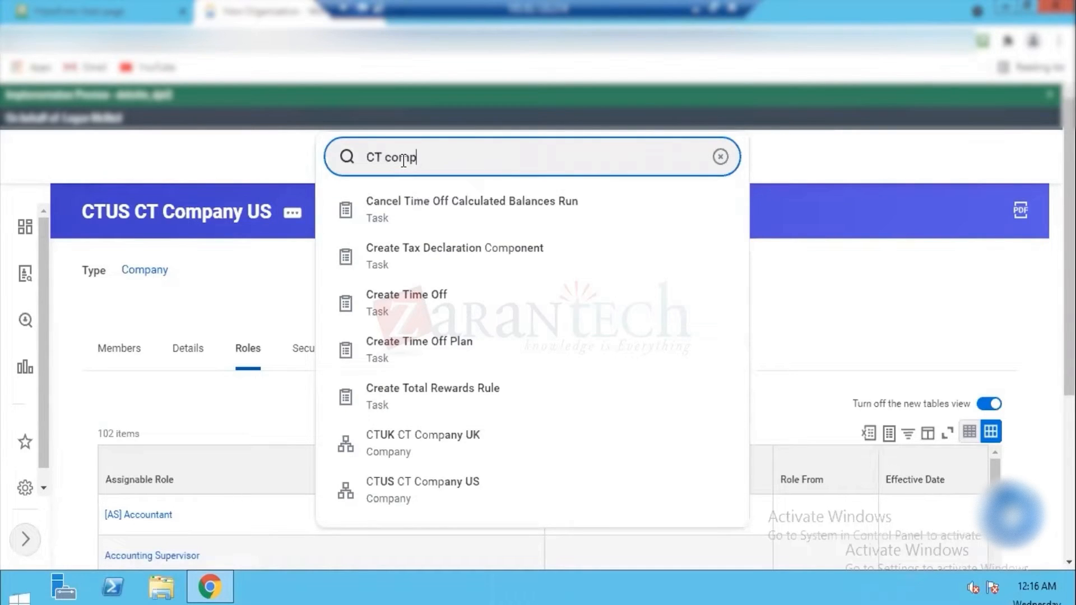
pyautogui.click(399, 478)
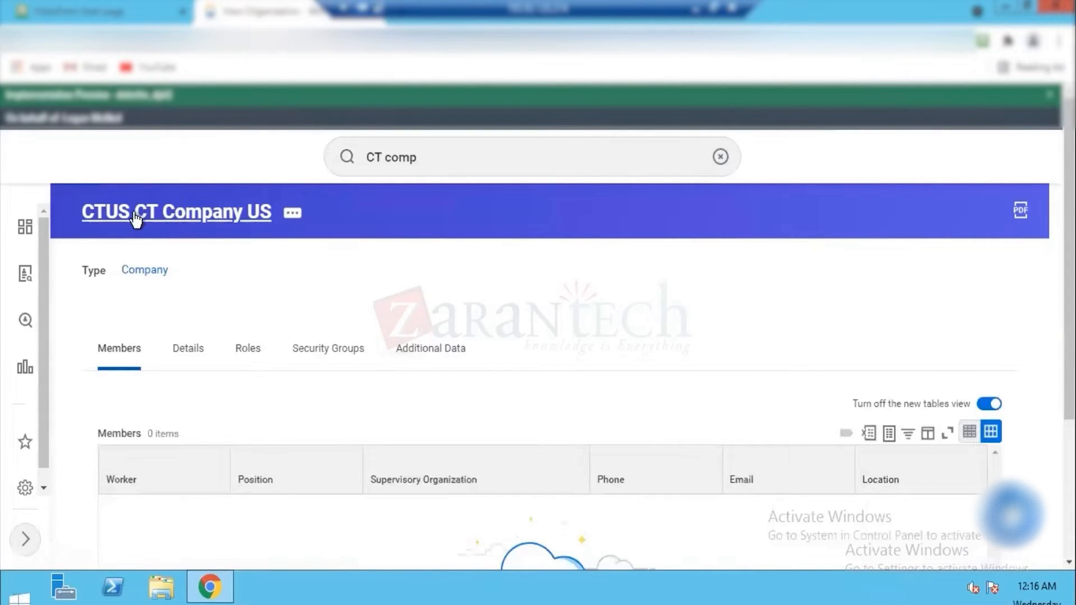
# Step: Extend the search to "CT company" and open the CTUK CT Company UK record
pyautogui.click(434, 155)
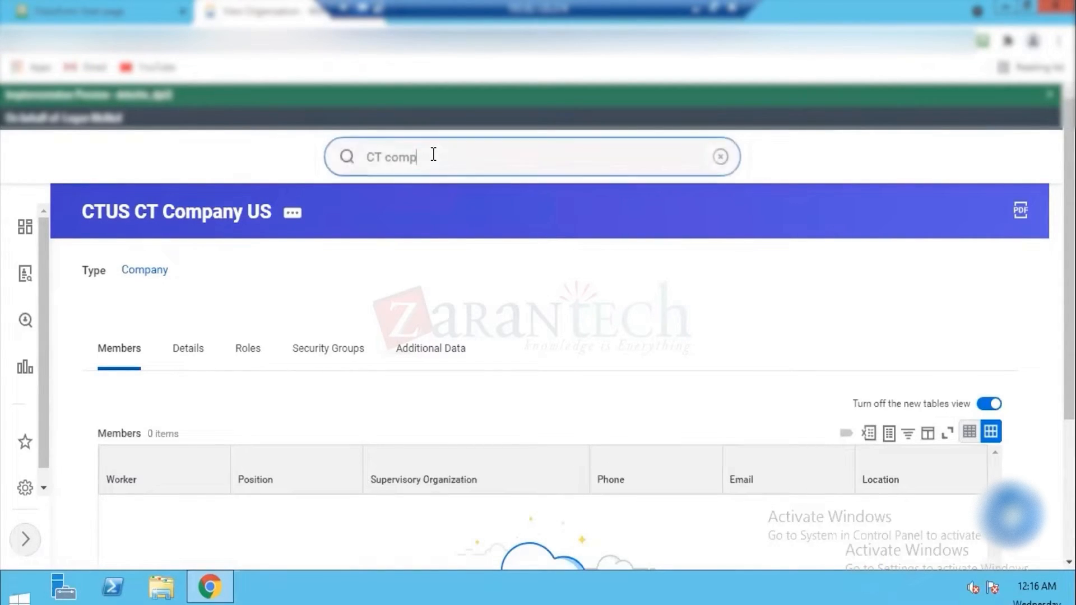
pyautogui.write('any')
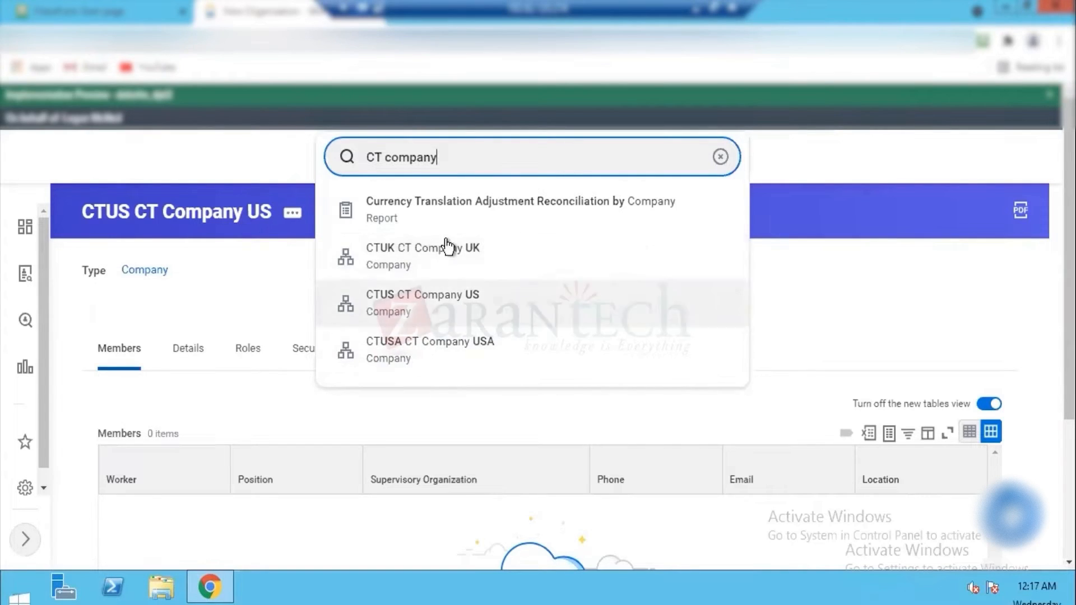
pyautogui.click(465, 270)
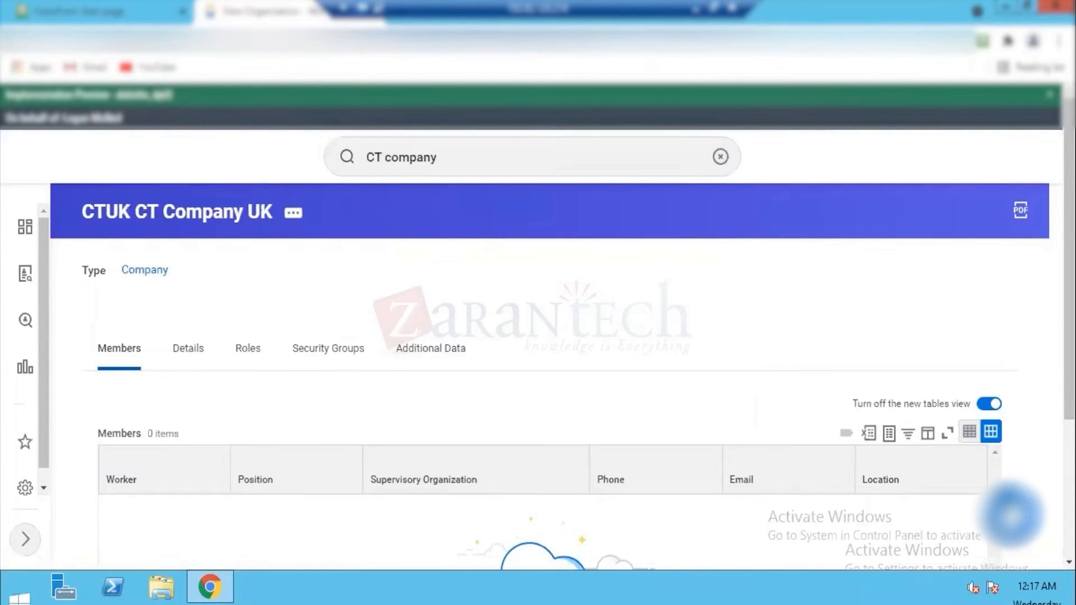
pyautogui.click(442, 159)
pyautogui.press('BackSpace')
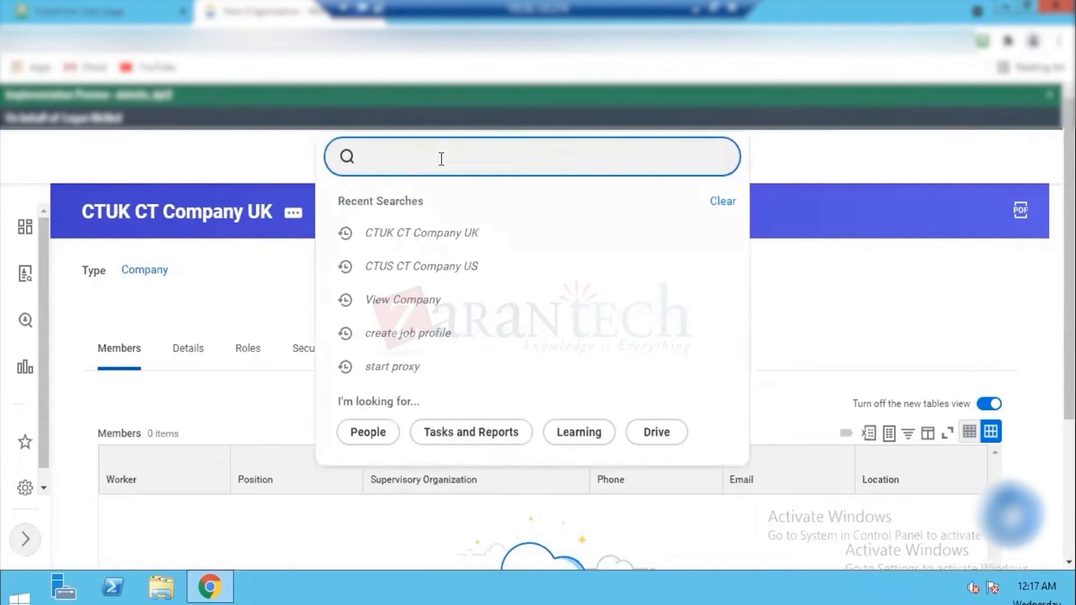
pyautogui.write('WM Com')
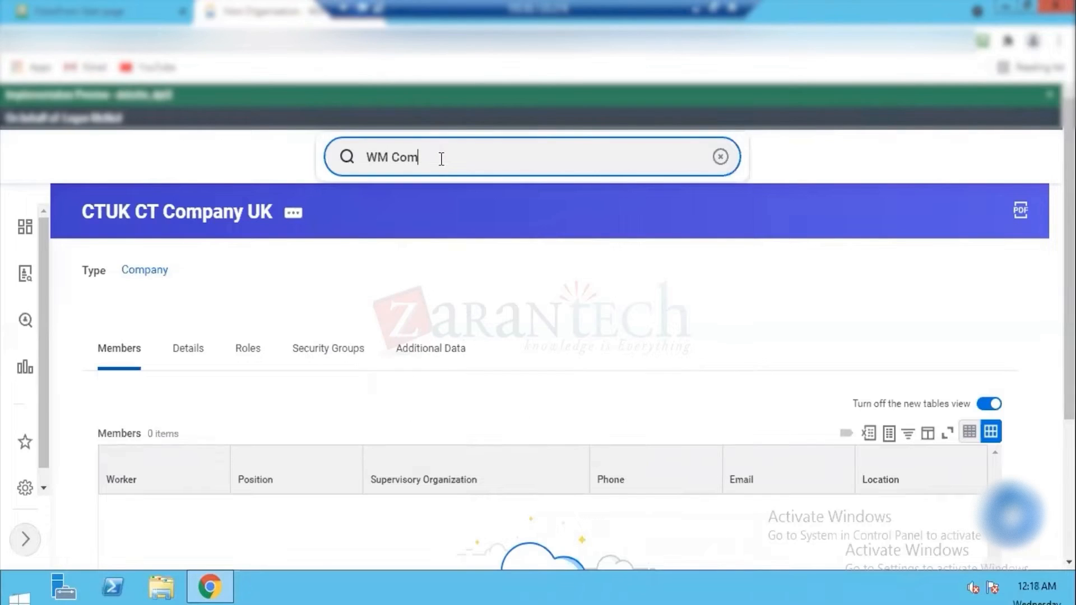
pyautogui.press('BackSpace')
pyautogui.press('BackSpace')
pyautogui.press('BackSpace')
pyautogui.press('BackSpace')
pyautogui.press('BackSpace')
pyautogui.press('BackSpace')
# Step: Reopen CTUK CT Company UK from the recent searches
pyautogui.write('cT')
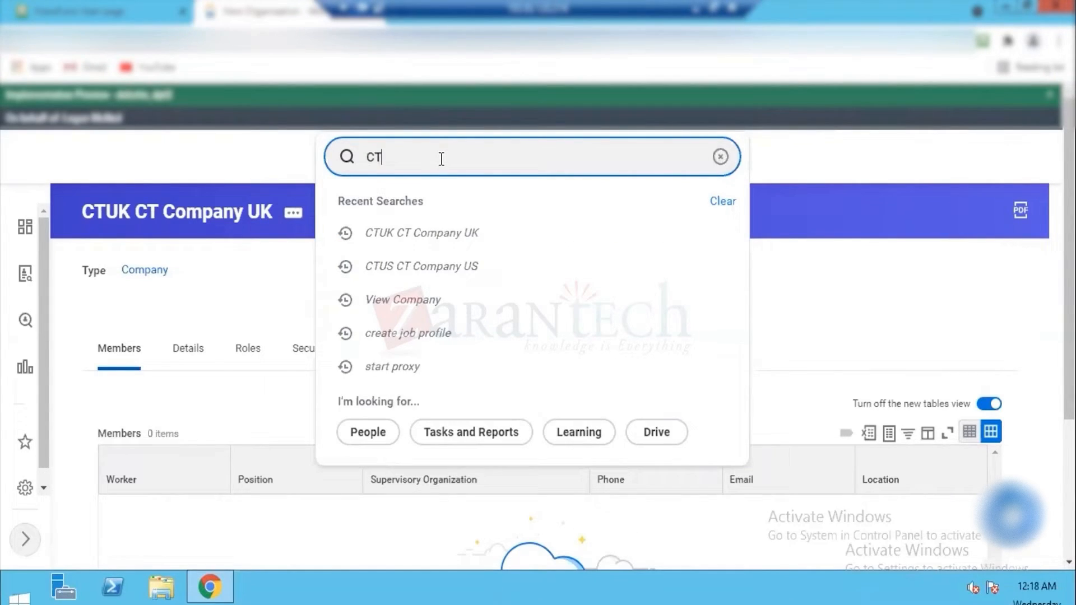
pyautogui.click(437, 238)
pyautogui.click(461, 359)
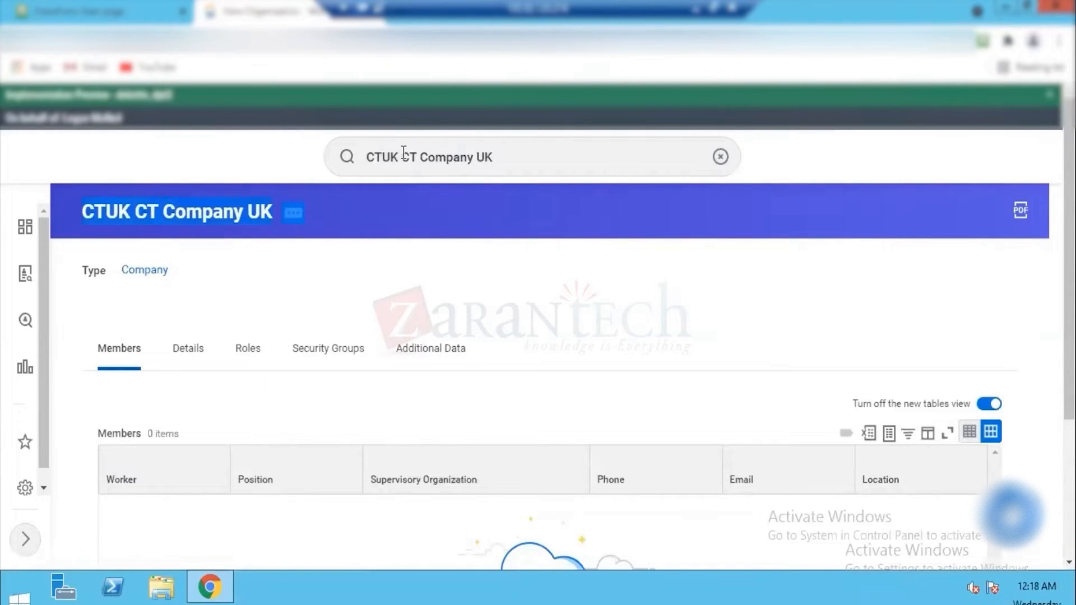
# Step: Replace the search text with the company code CTUSA and open CTUSA CT Company USA
pyautogui.click(380, 157)
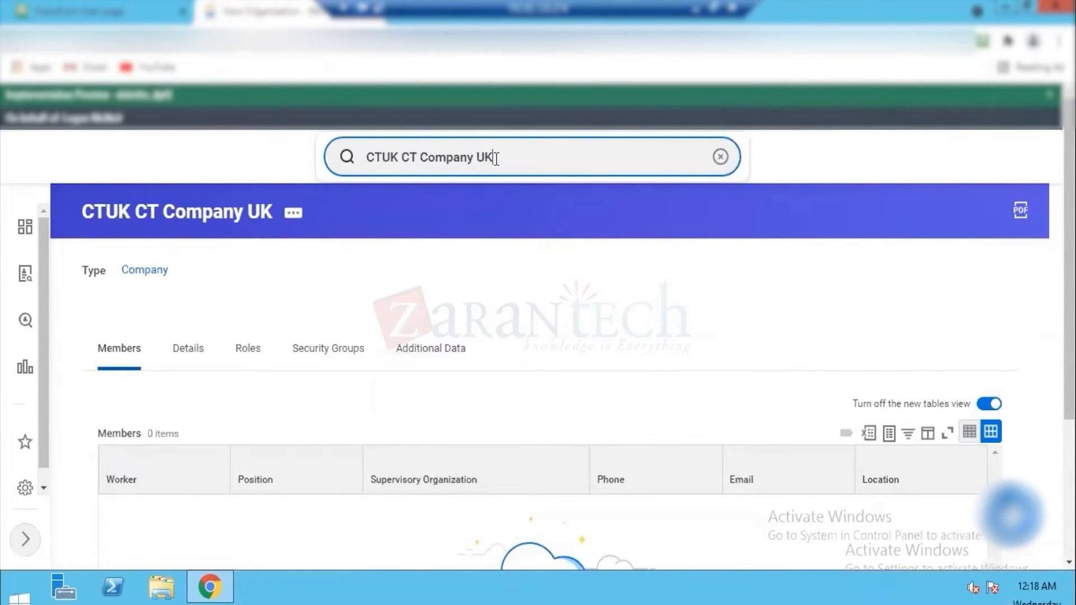
pyautogui.moveTo(496, 158); pyautogui.dragTo(332, 162)
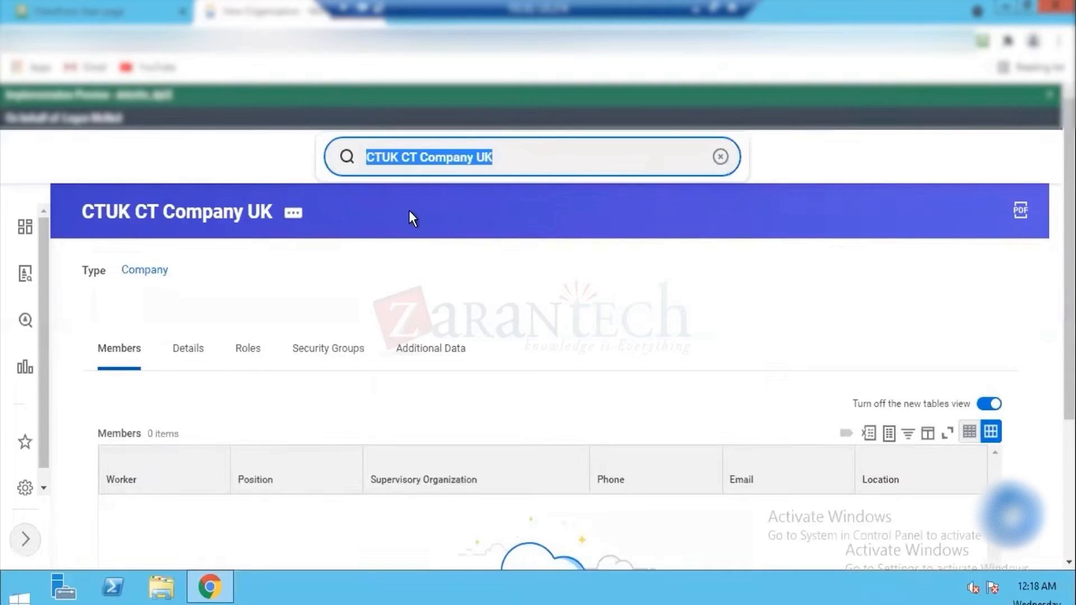
pyautogui.click(518, 156)
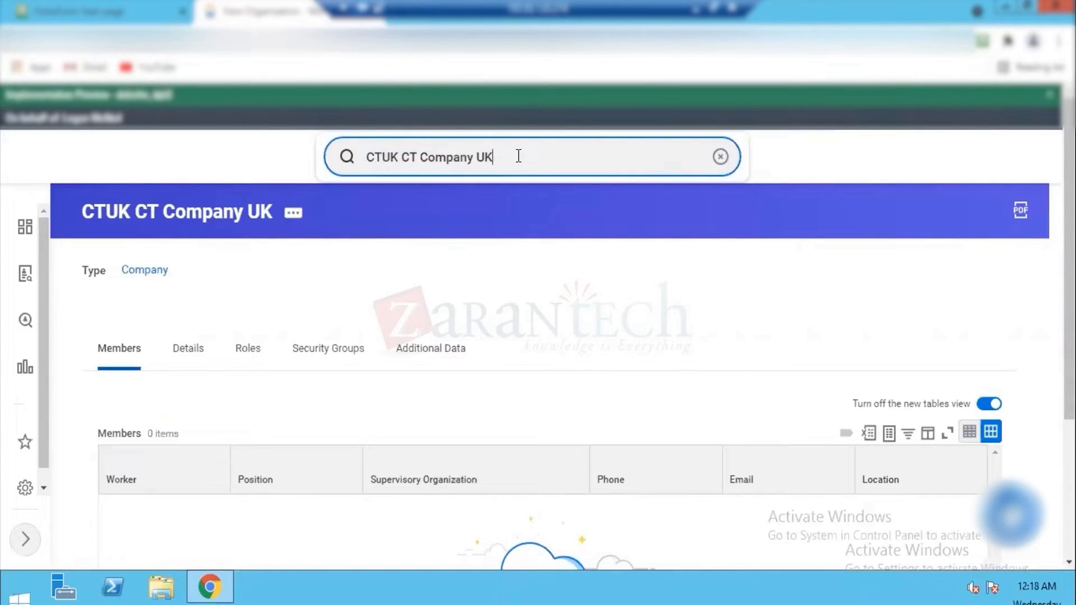
pyautogui.press('BackSpace')
pyautogui.press('BackSpace')
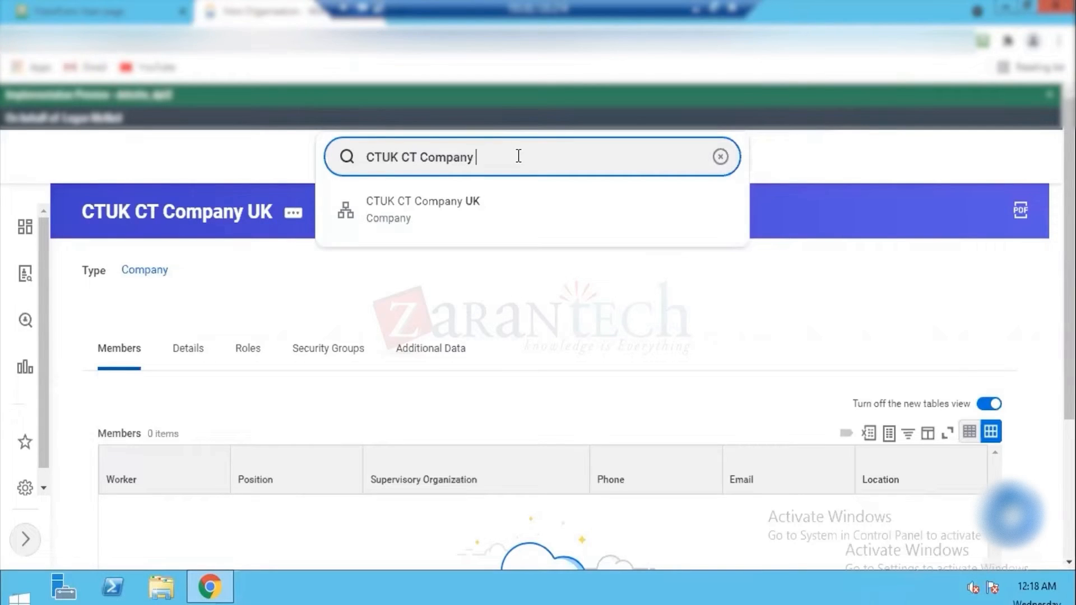
pyautogui.hotkey('ctrl', 'BackSpace')
pyautogui.hotkey('ctrl', 'BackSpace')
pyautogui.hotkey('ctrl', 'BackSpace')
pyautogui.write('cu')
pyautogui.press('BackSpace')
pyautogui.press('BackSpace')
pyautogui.write('CTUSA')
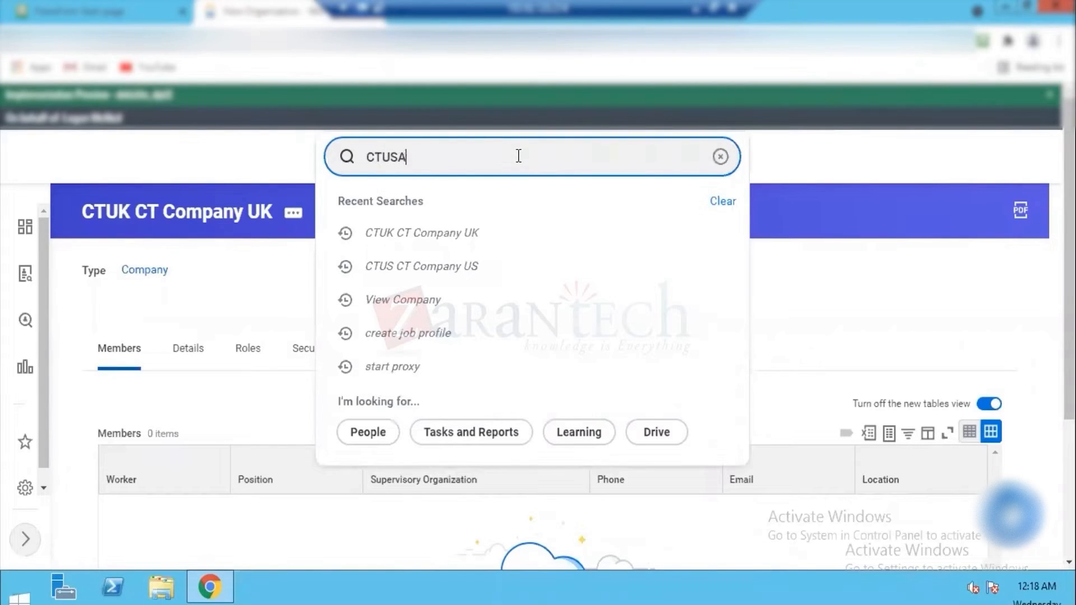
pyautogui.press('Return')
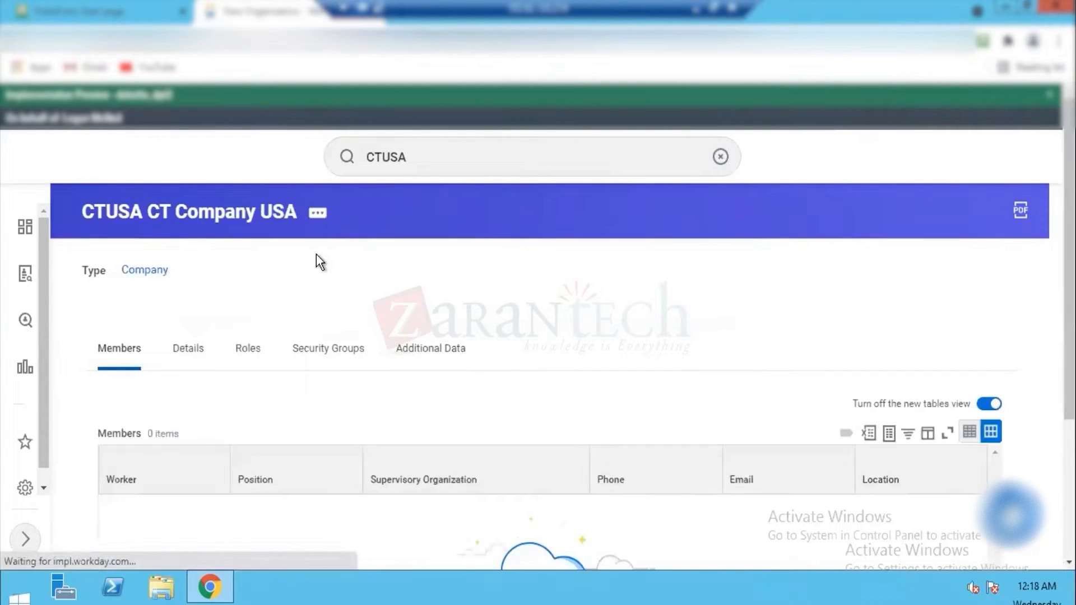
# Step: Review the related actions of CTUSA CT Company USA and open its org chart
pyautogui.click(317, 214)
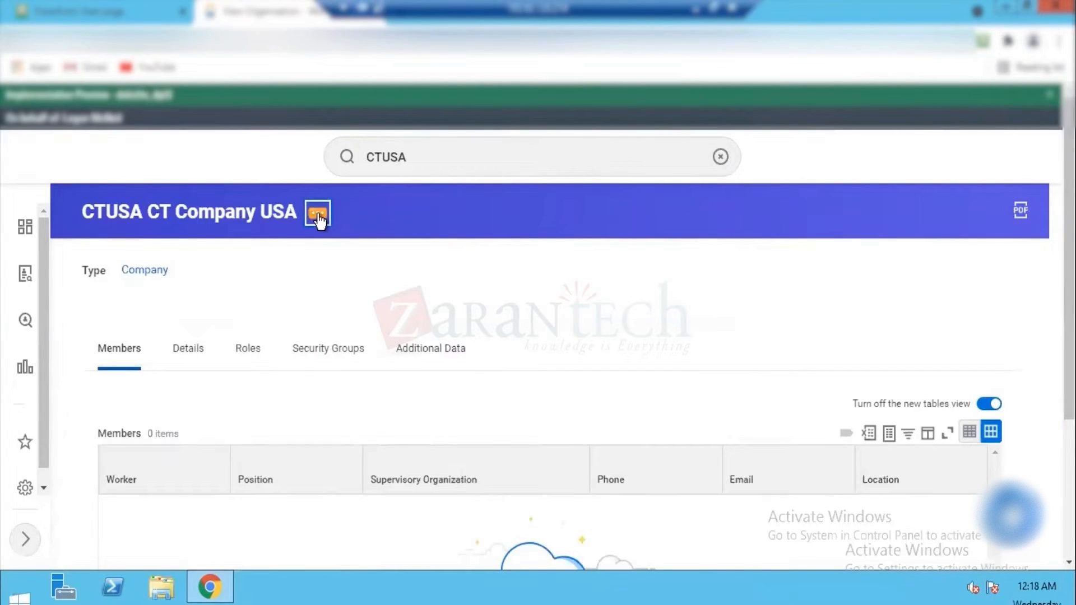
pyautogui.moveTo(392, 274)
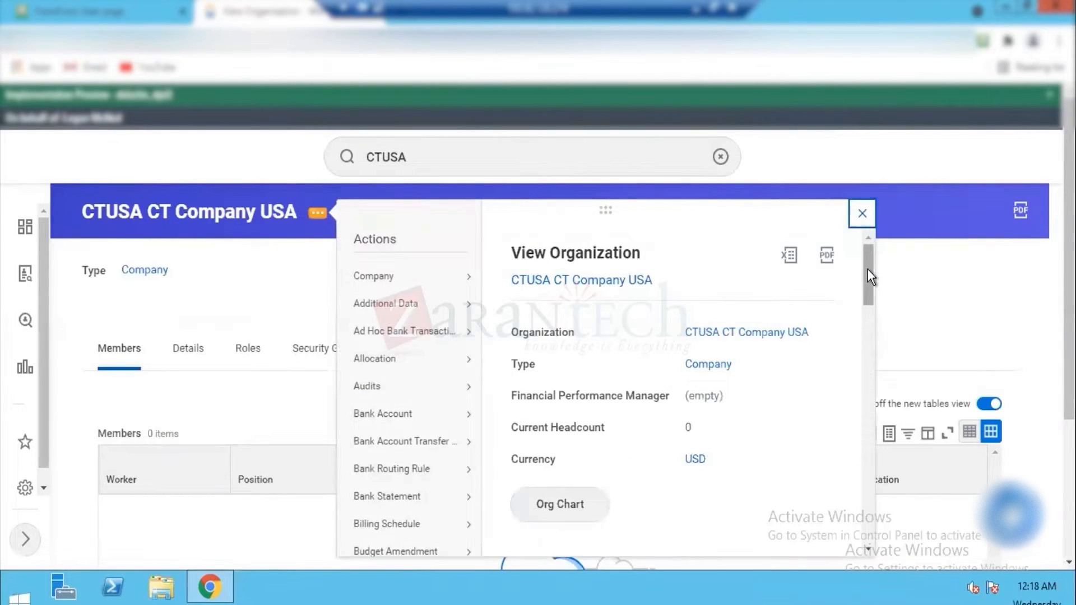
pyautogui.moveTo(867, 266); pyautogui.dragTo(867, 315)
pyautogui.scroll(-3, 867, 317)
pyautogui.scroll(-1, 867, 317)
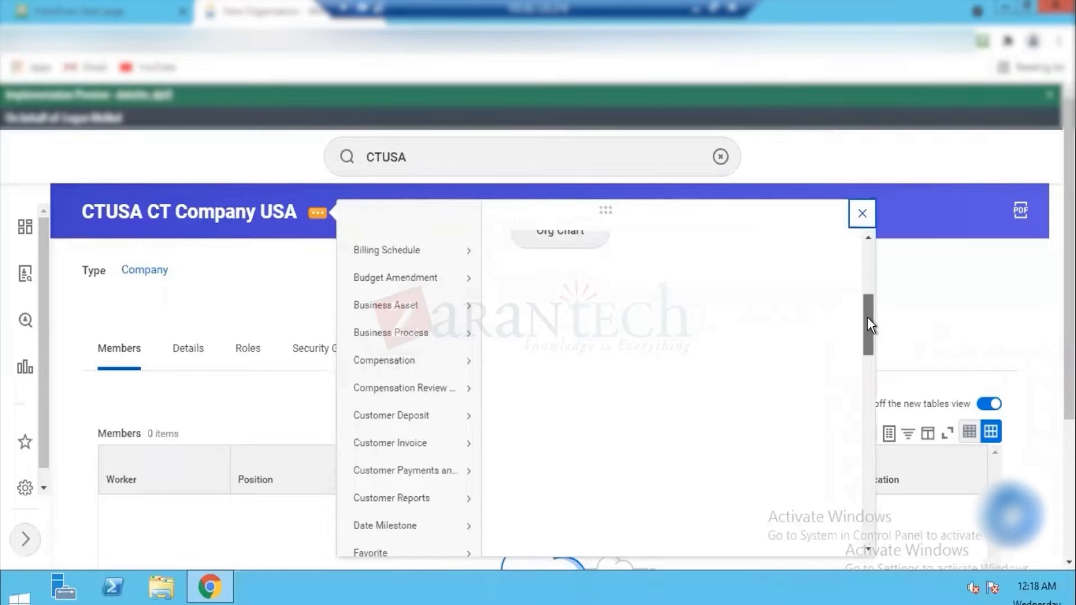
pyautogui.scroll(3, 777, 298)
pyautogui.click(563, 343)
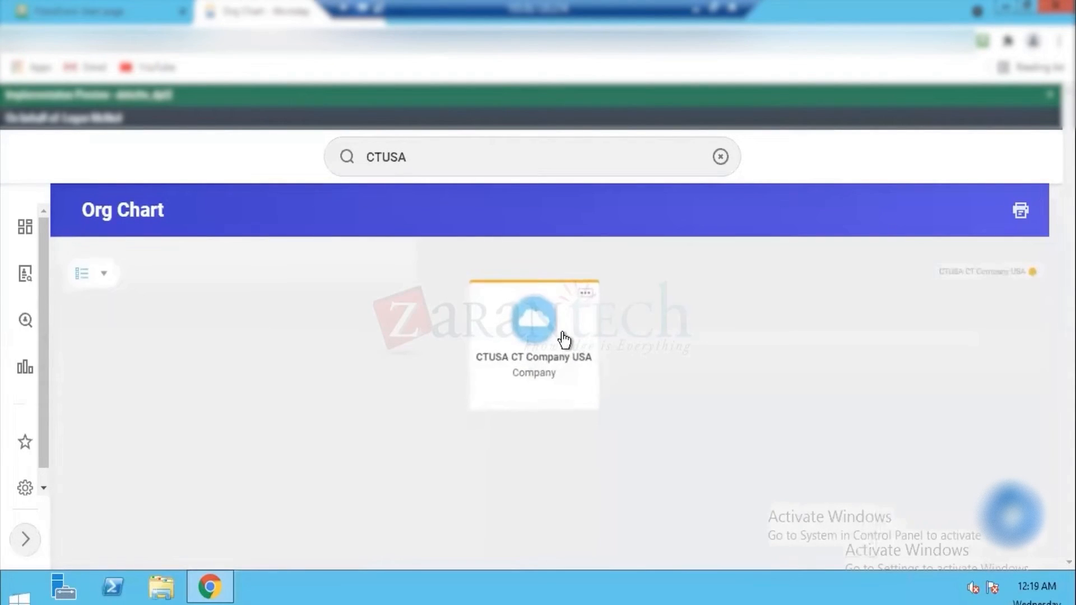
# Step: Replace the search text with the company code CTUS and open CTUS CT Company US
pyautogui.click(441, 157)
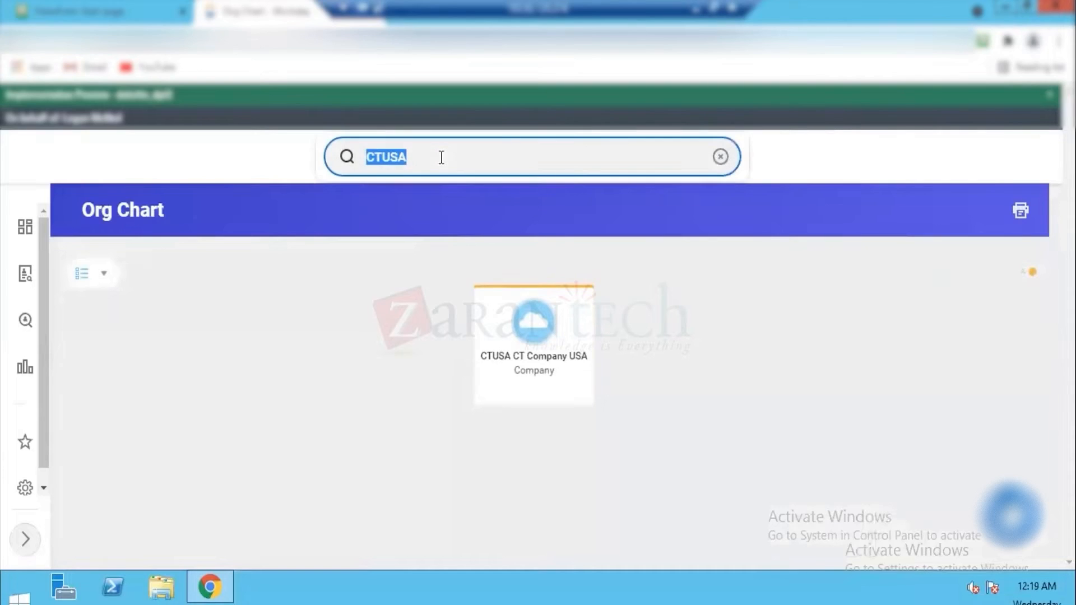
pyautogui.press('BackSpace')
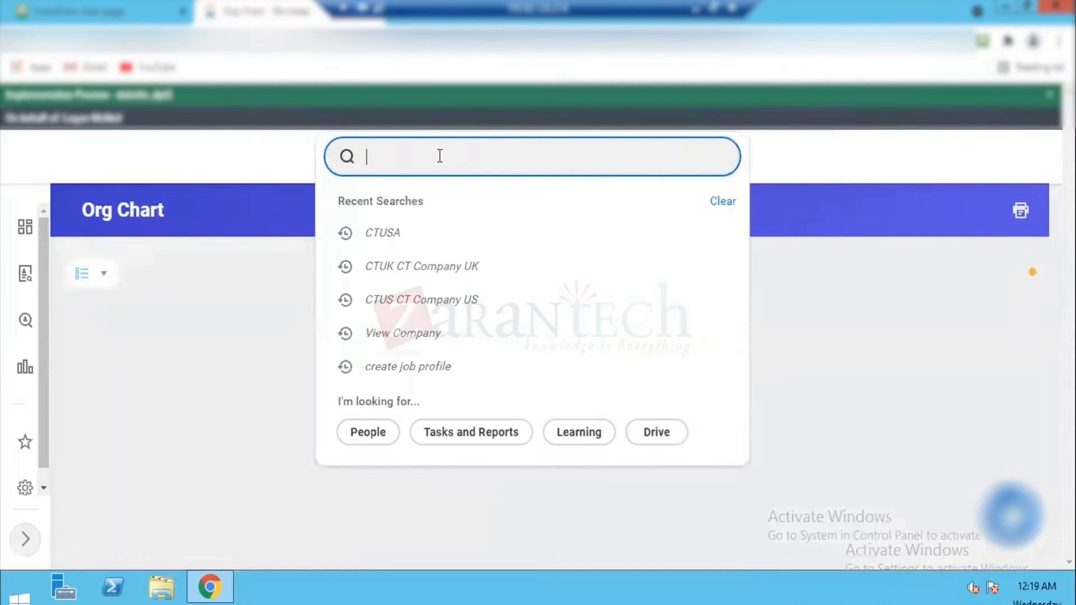
pyautogui.write('CTUS')
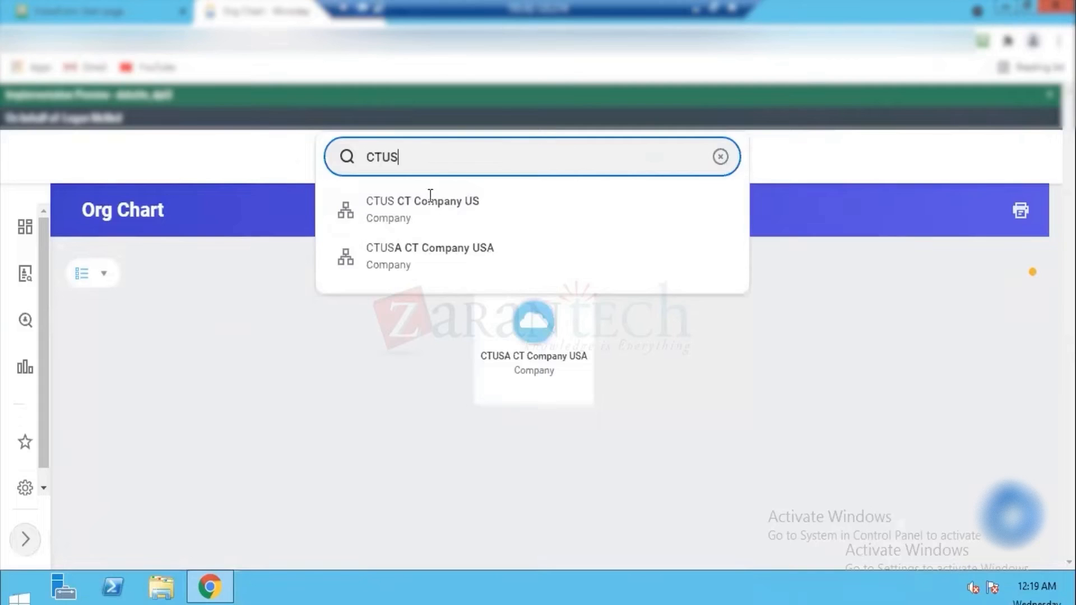
pyautogui.click(428, 202)
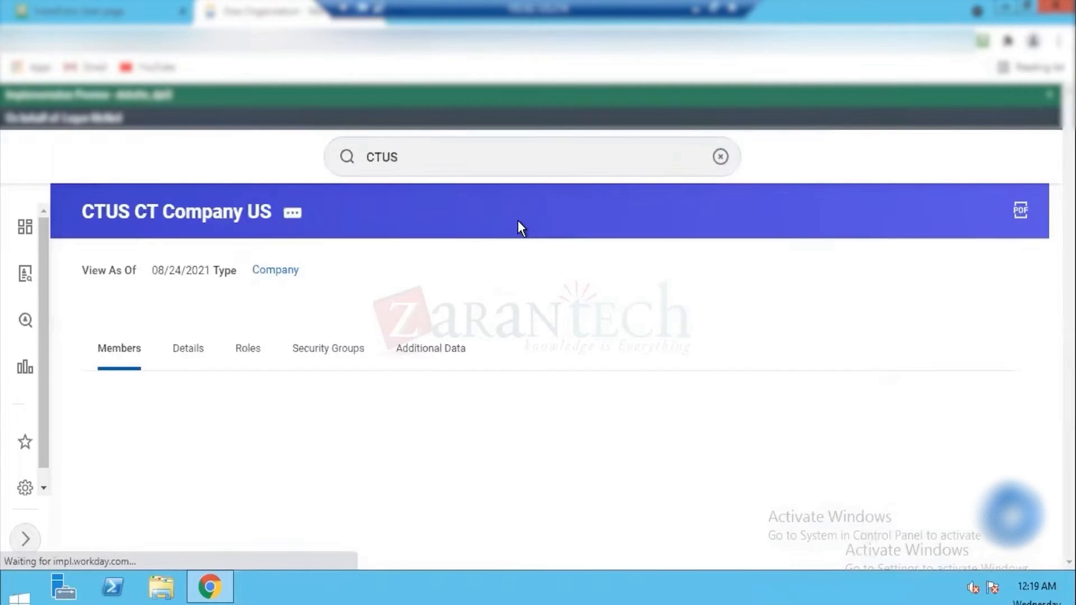
# Step: Review the related actions of CTUS CT Company US and open its company contact information for editing
pyautogui.click(290, 218)
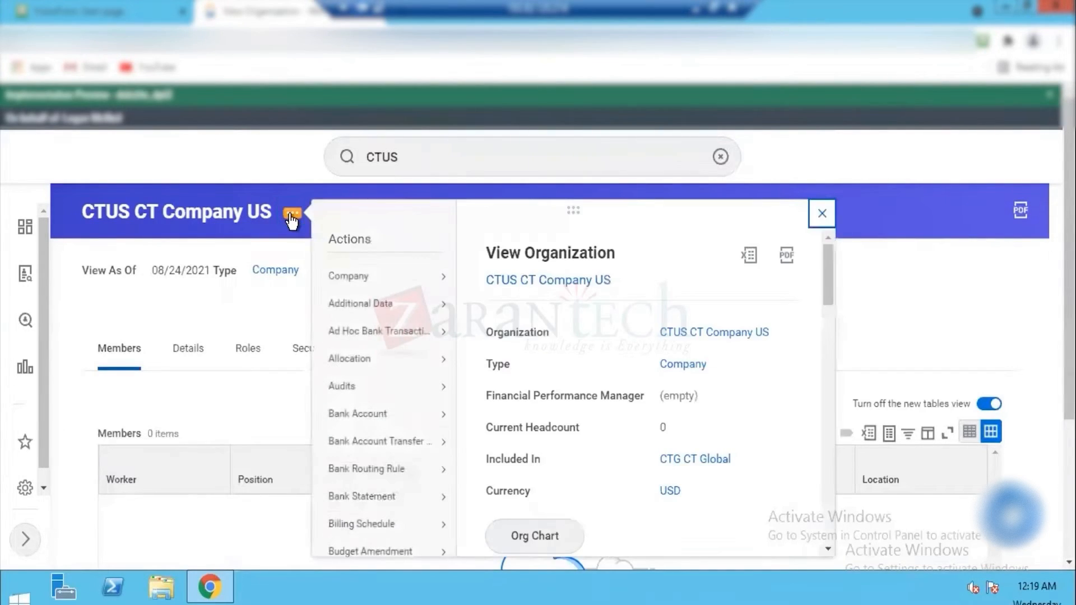
pyautogui.moveTo(348, 270)
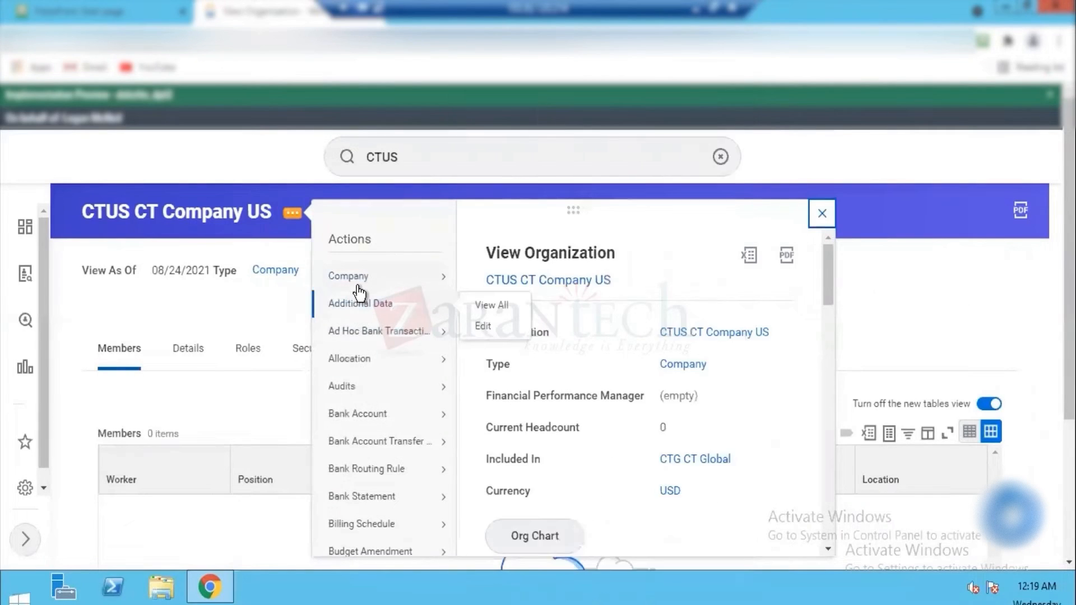
pyautogui.moveTo(734, 176); pyautogui.dragTo(727, 412)
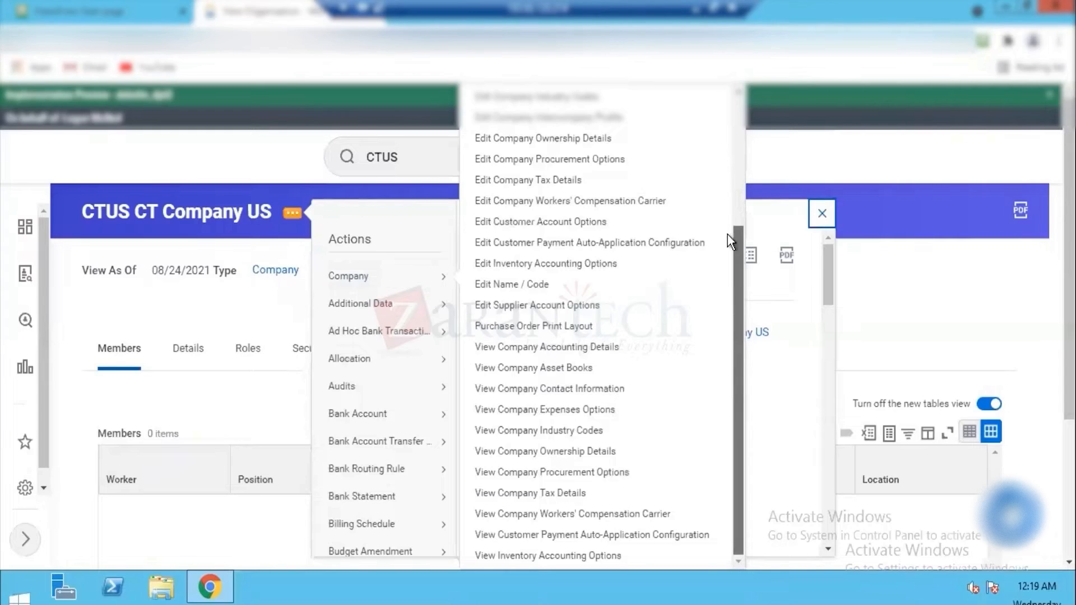
pyautogui.scroll(3, 727, 256)
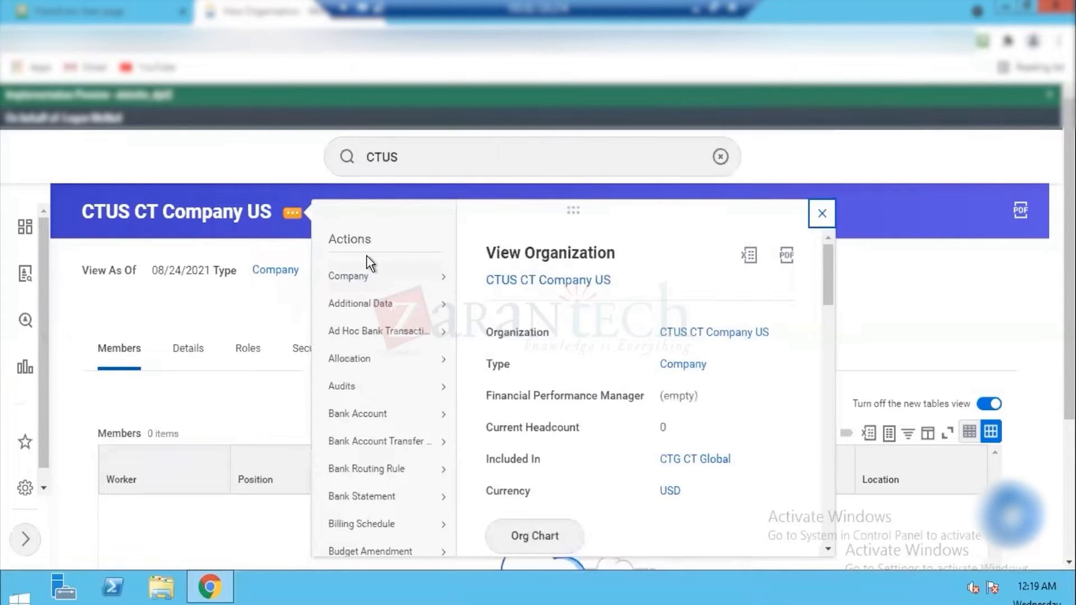
pyautogui.moveTo(368, 305)
pyautogui.scroll(-3, 830, 284)
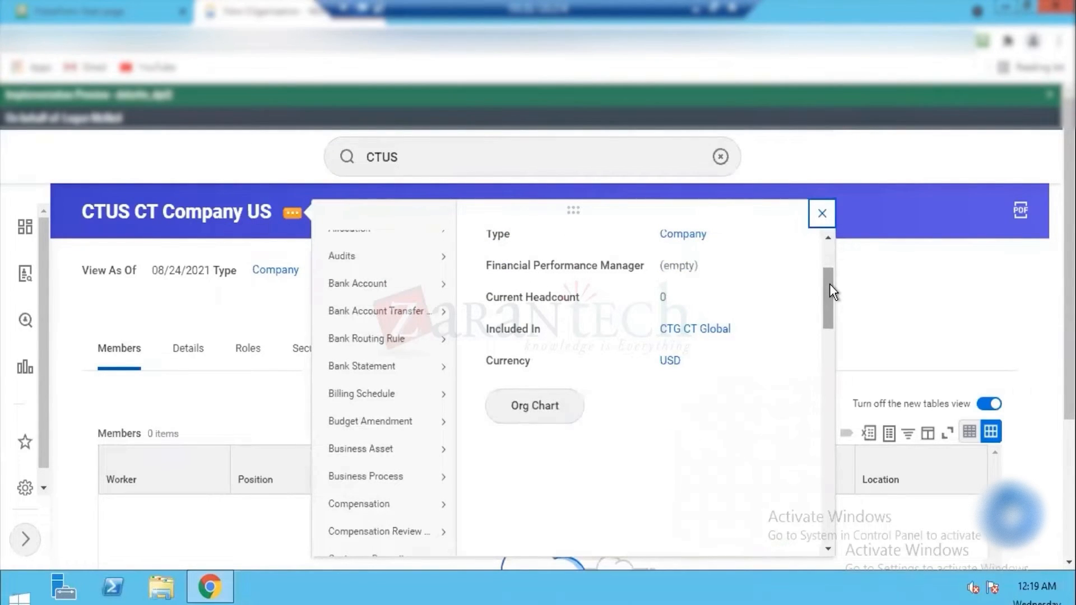
pyautogui.moveTo(829, 283); pyautogui.dragTo(830, 539)
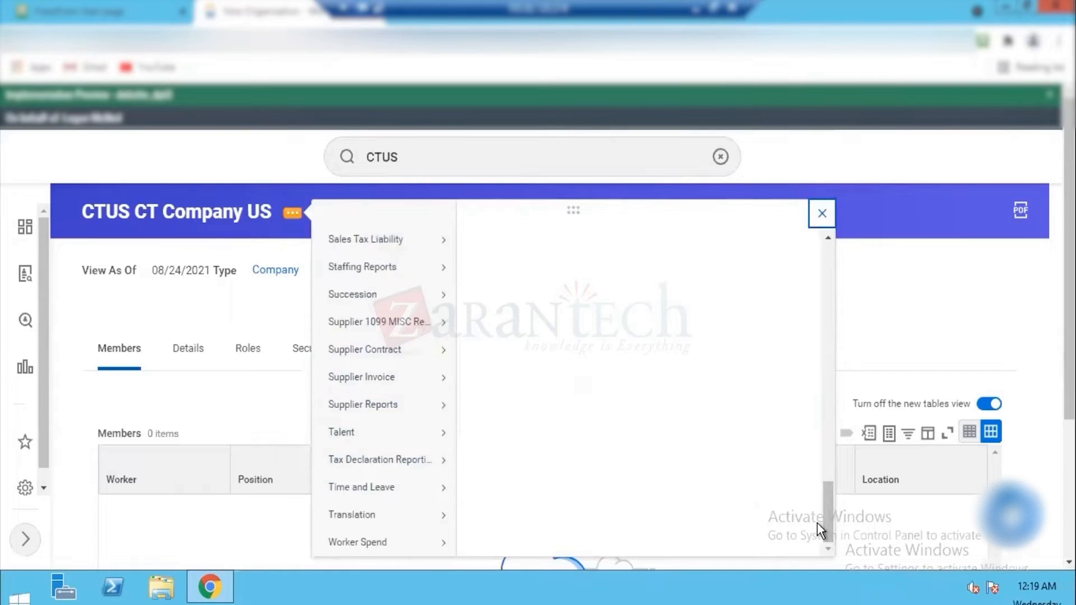
pyautogui.moveTo(823, 522); pyautogui.dragTo(798, 253)
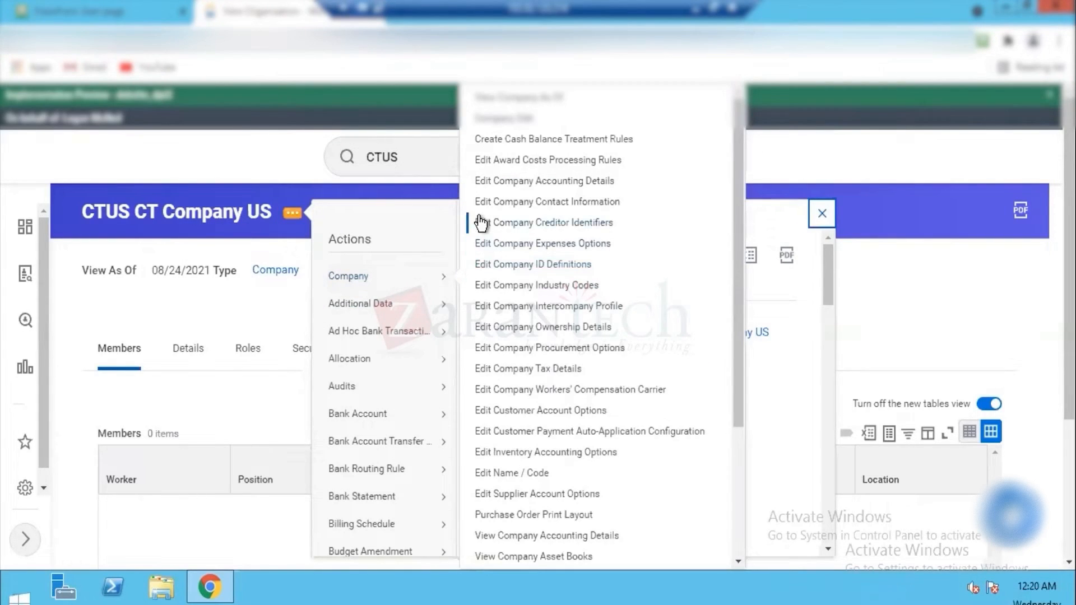
pyautogui.moveTo(375, 287)
pyautogui.click(520, 203)
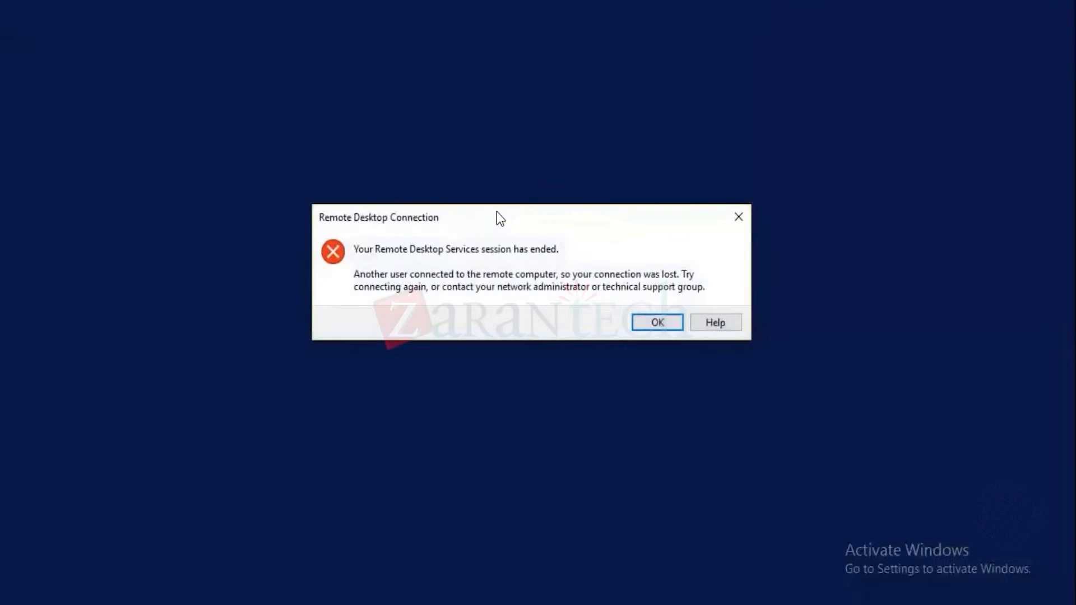
# Step: Dismiss the ended-session notice and reconnect to the remote computer
pyautogui.click(656, 321)
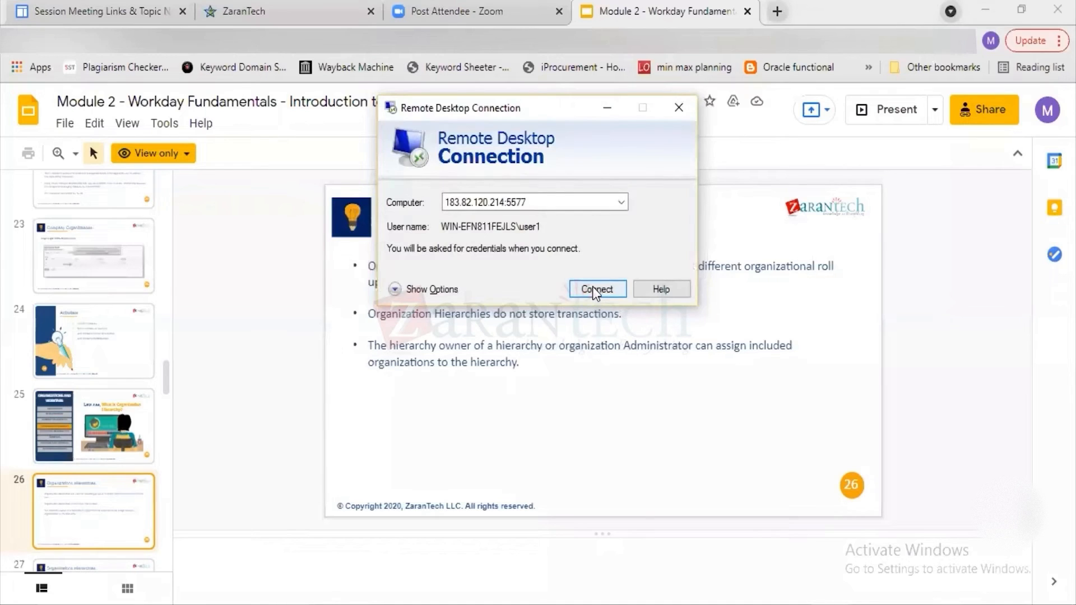
pyautogui.click(593, 288)
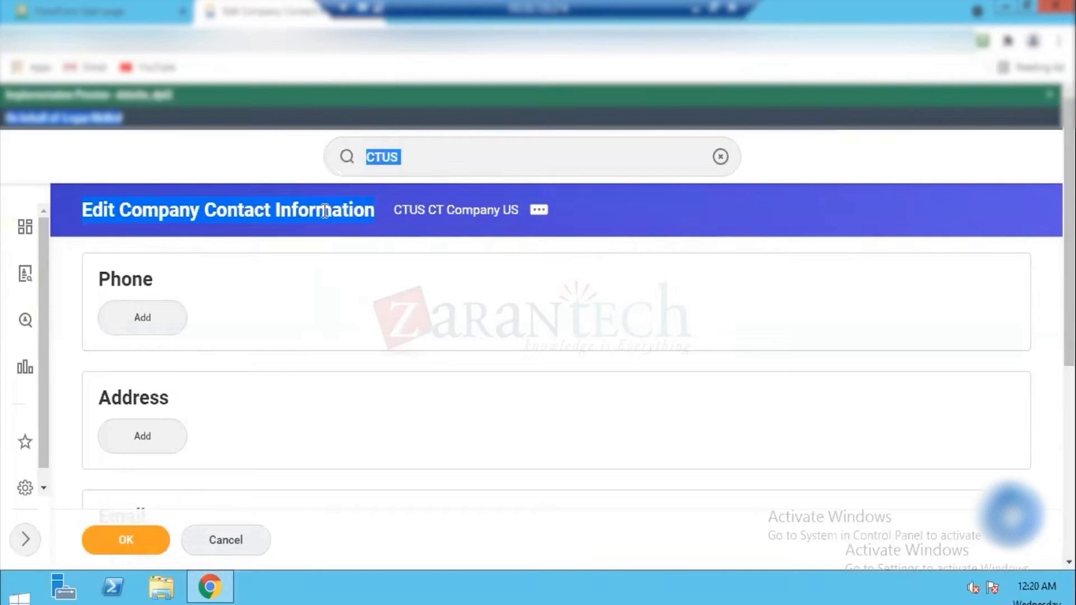
# Step: Try to add an address to the company contact information, then view and close the error details
pyautogui.scroll(-4, 323, 288)
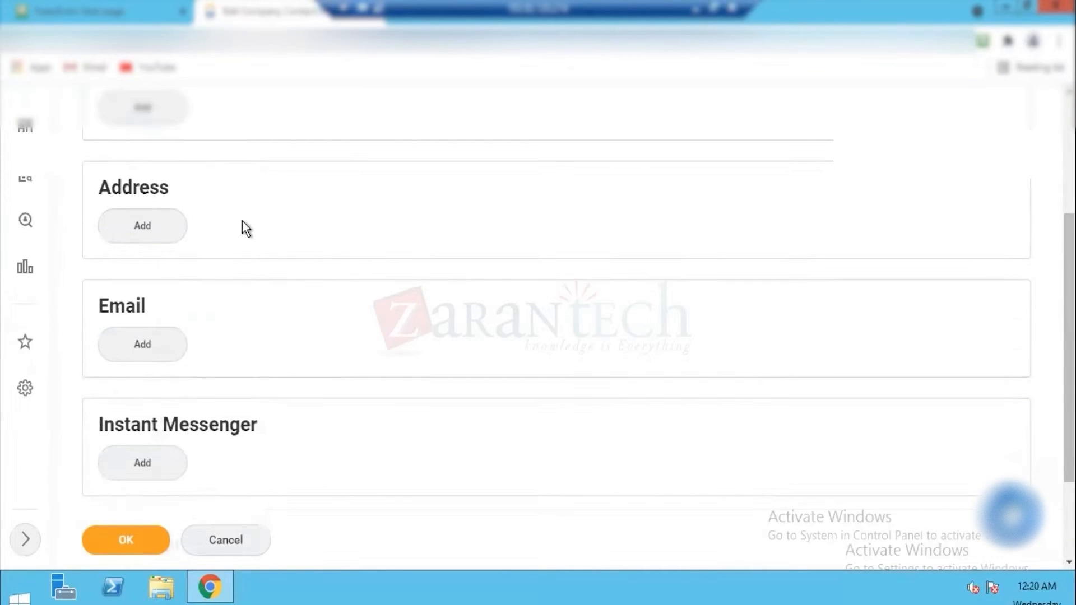
pyautogui.click(160, 230)
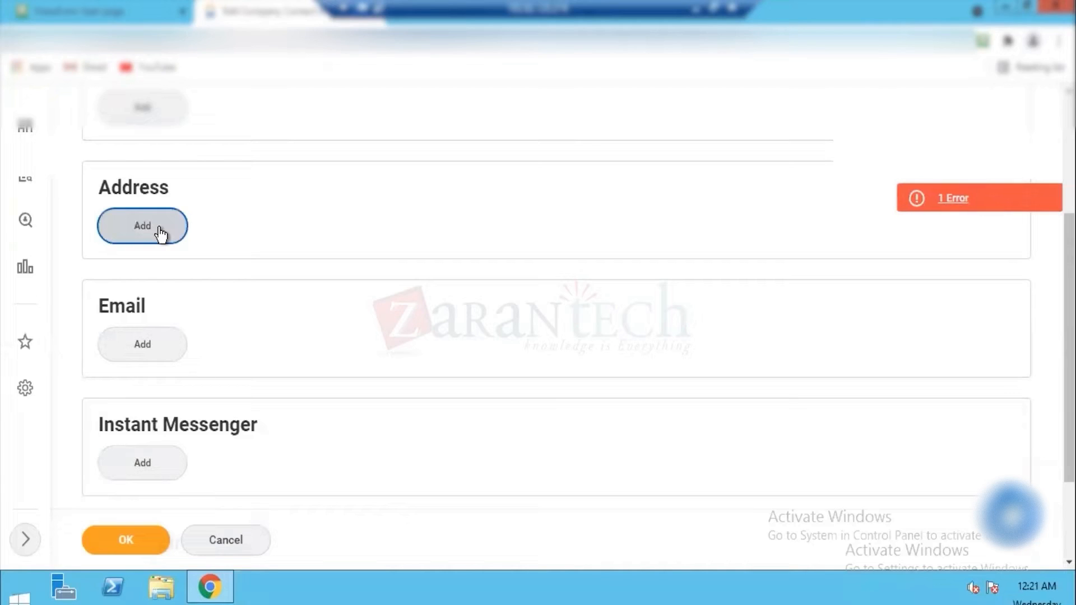
pyautogui.click(952, 198)
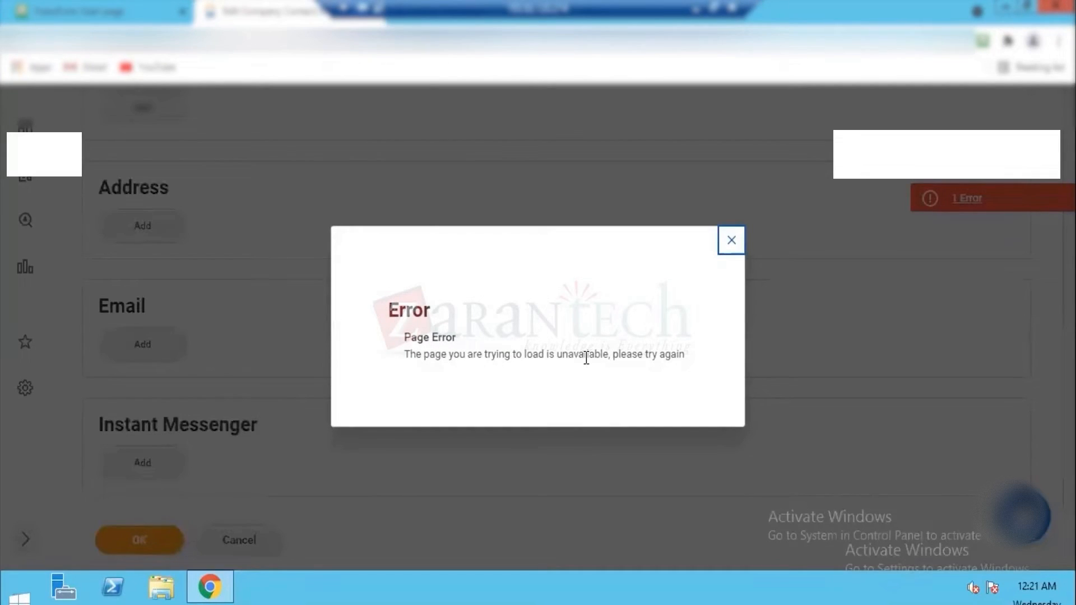
pyautogui.click(728, 241)
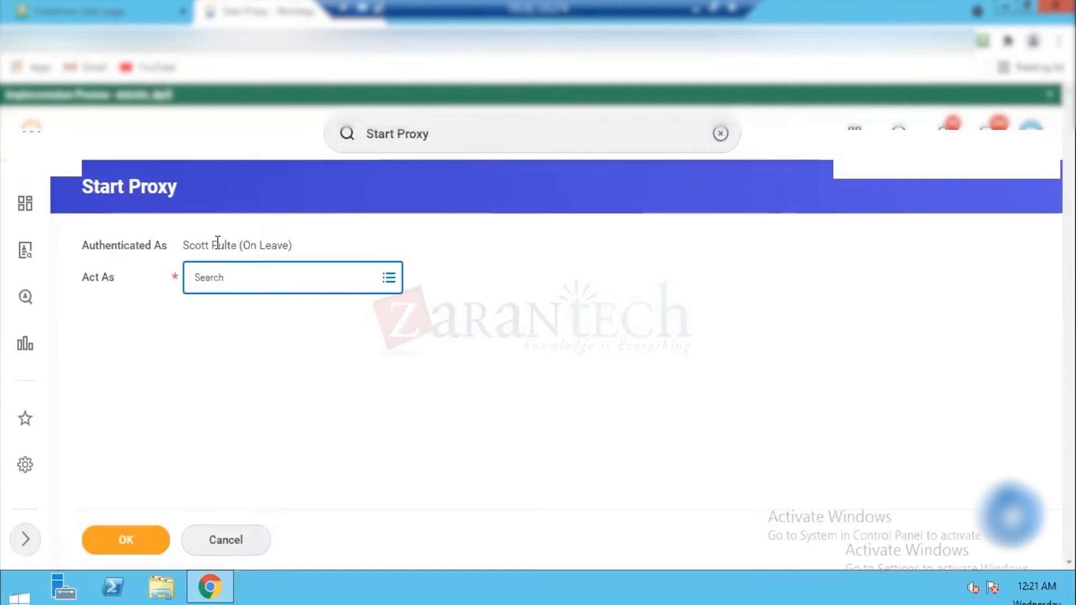
# Step: Start a proxy session, choosing the worker to act as by employee ID
pyautogui.click(240, 276)
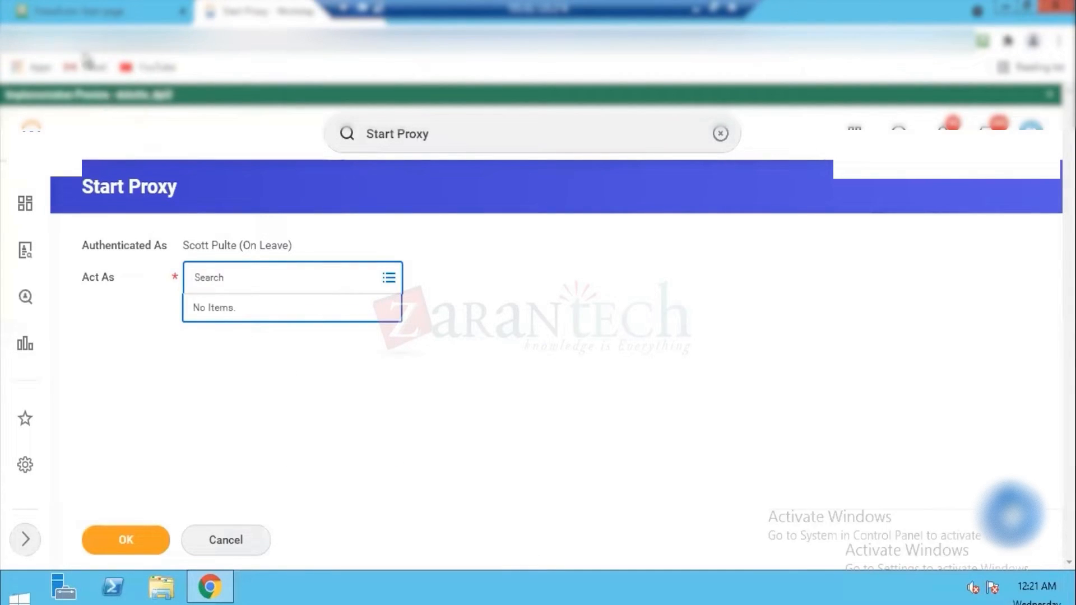
pyautogui.write('21001')
pyautogui.press('Return')
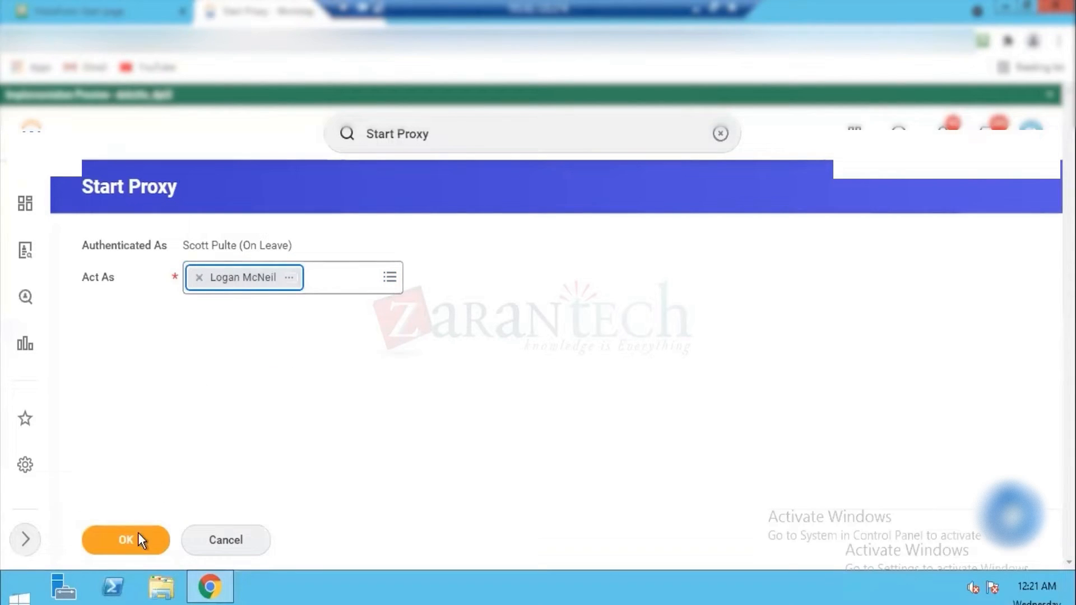
pyautogui.click(138, 537)
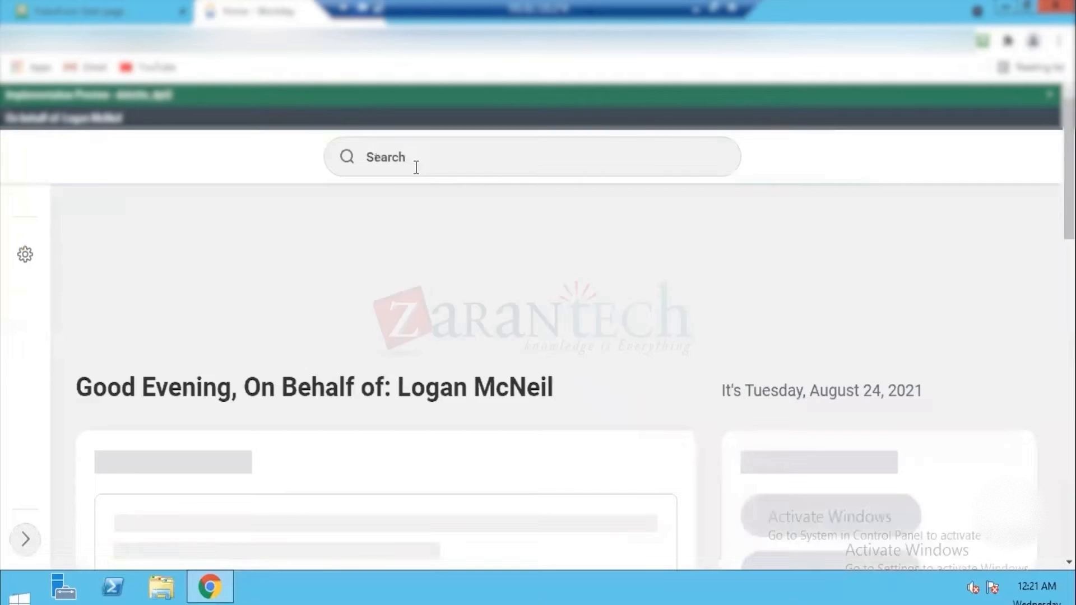
# Step: Search for "ct us" and open the CTUS CT Company US record
pyautogui.click(422, 140)
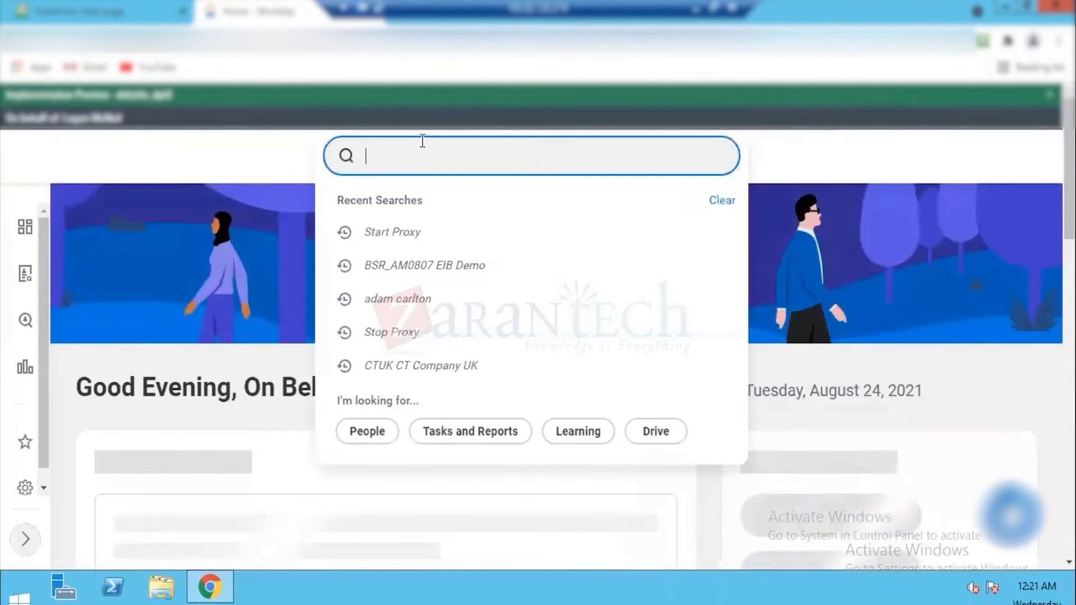
pyautogui.write('c')
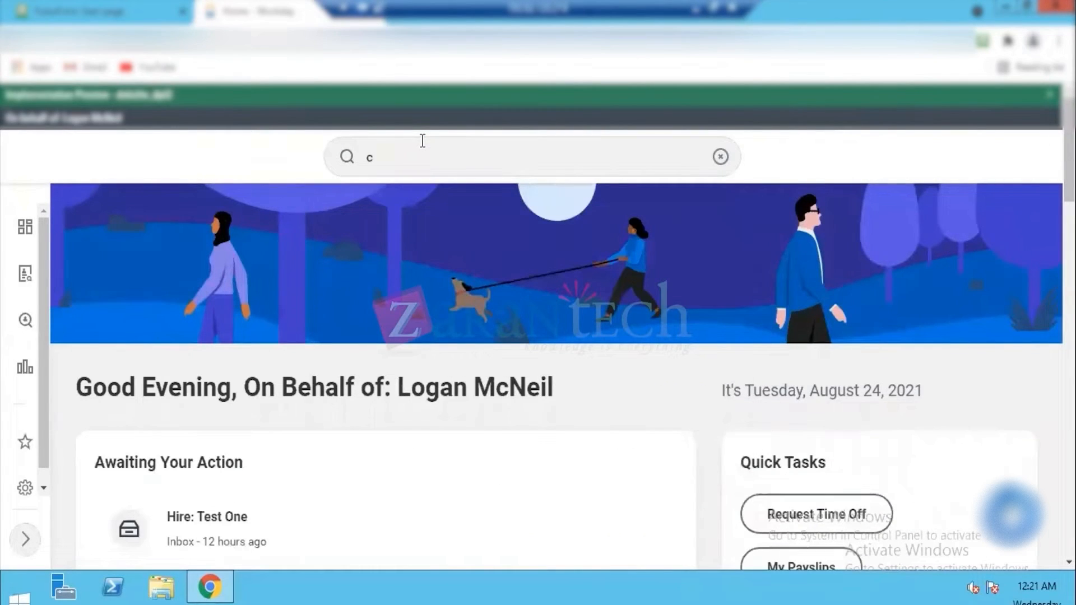
pyautogui.click(422, 140)
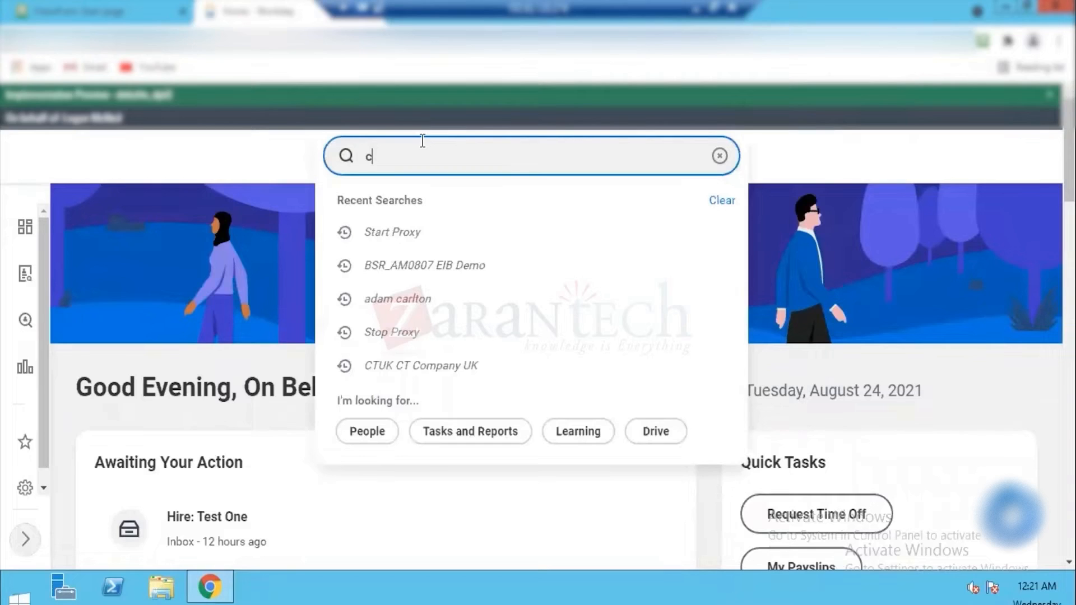
pyautogui.write('t us')
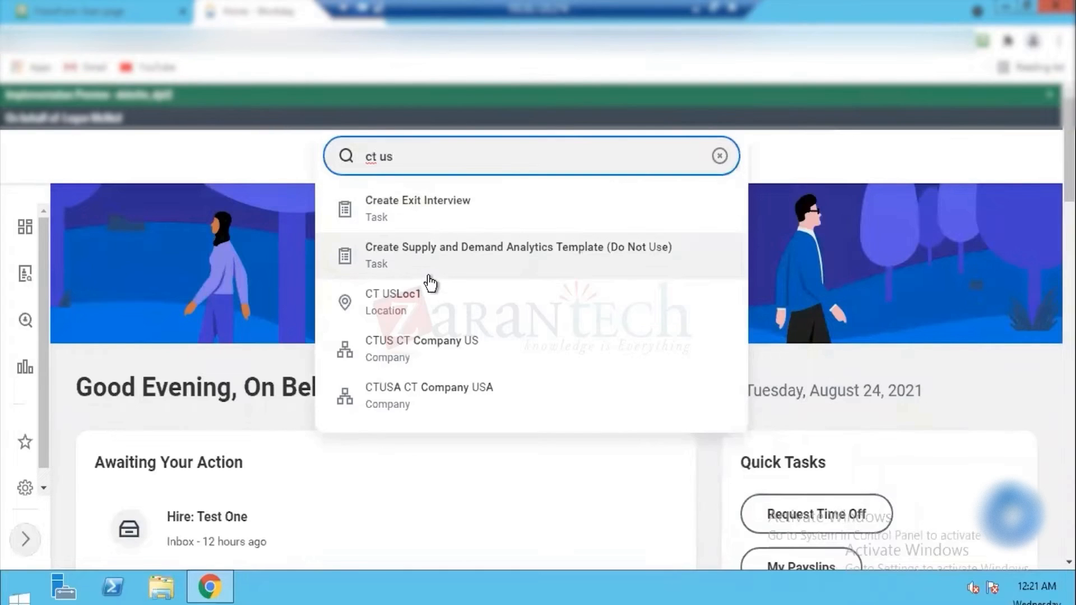
pyautogui.click(417, 342)
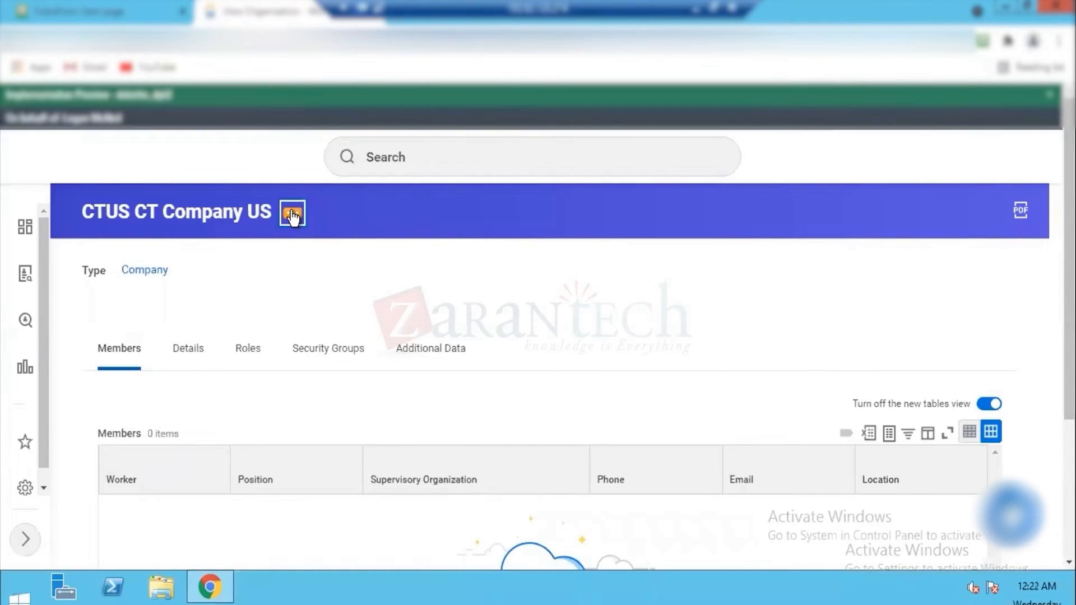
# Step: Open the contact information of CTUS CT Company US for editing and add a new address entry
pyautogui.click(292, 215)
pyautogui.moveTo(370, 277)
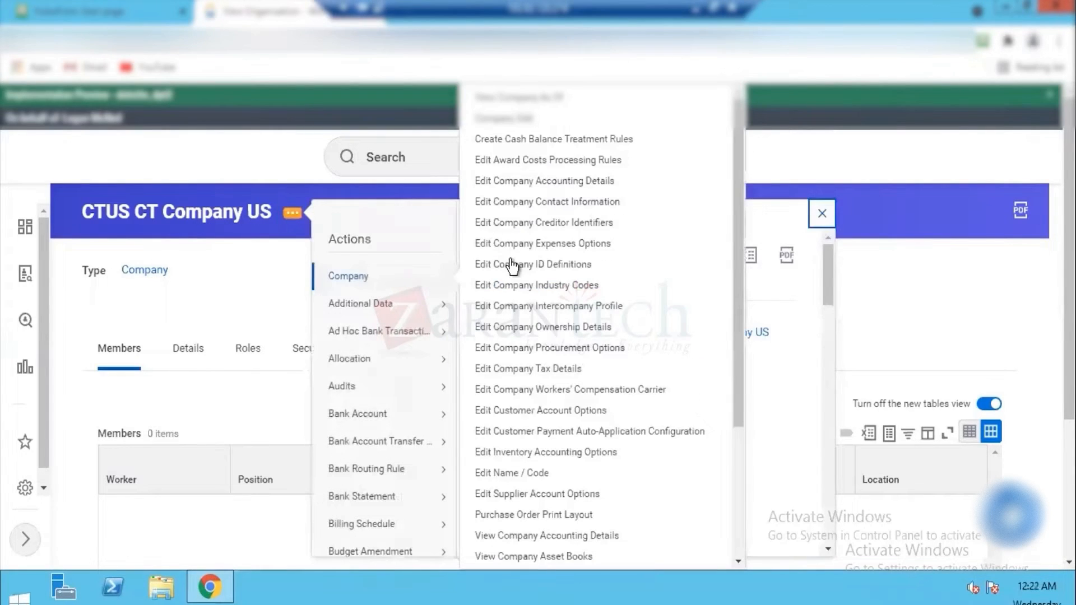
pyautogui.click(554, 204)
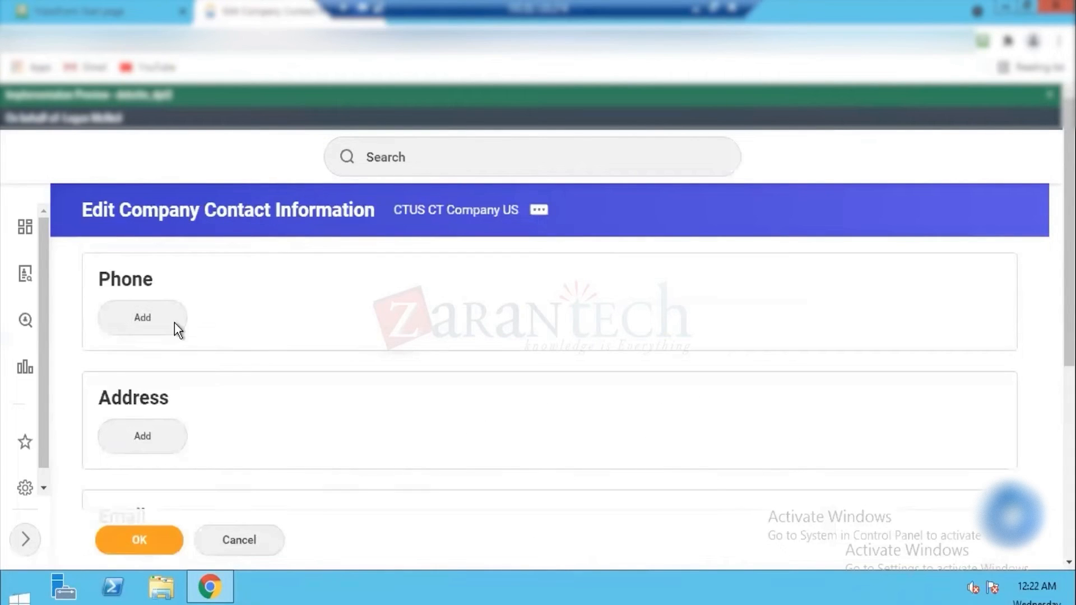
pyautogui.click(159, 436)
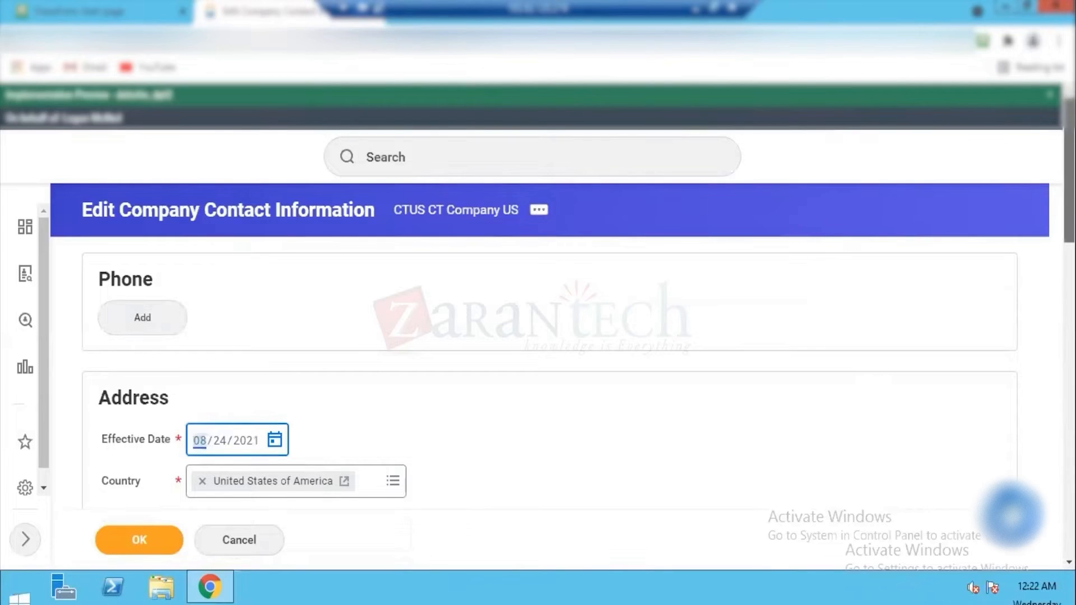
# Step: Set the new address's effective date to 01/01/2021 and fill in Address Line 1 with the company's street address
pyautogui.scroll(-4, 423, 169)
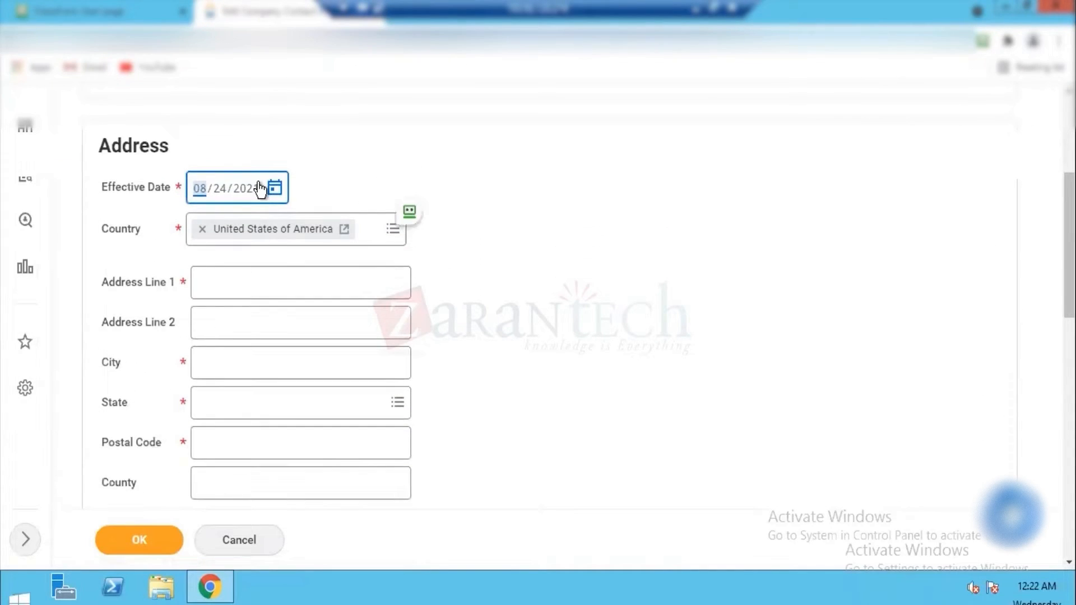
pyautogui.write('0101')
pyautogui.click(257, 279)
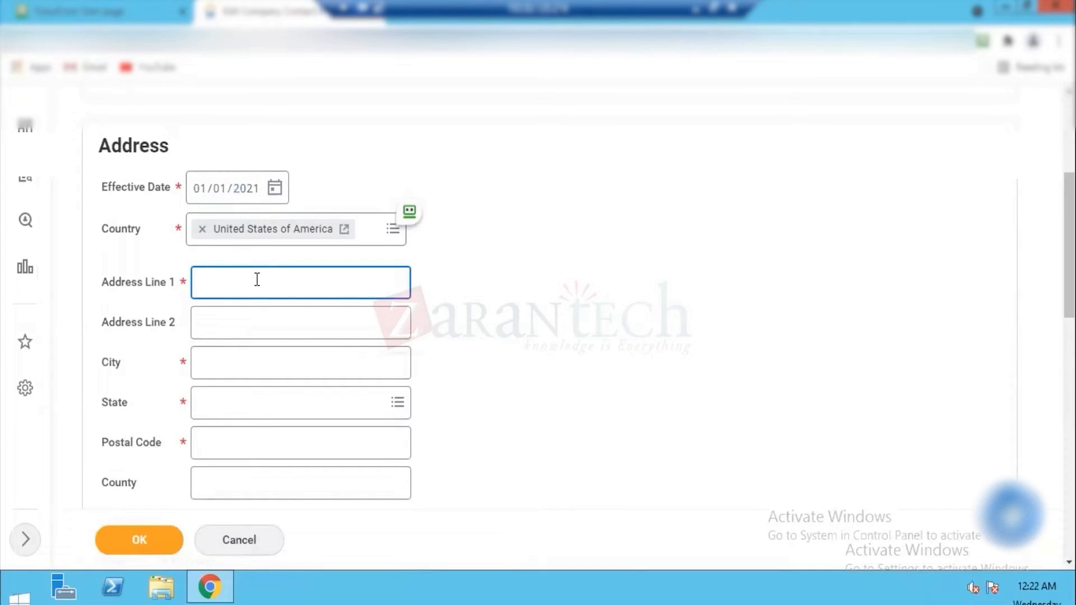
pyautogui.write('Main Block Area')
pyautogui.press('Tab')
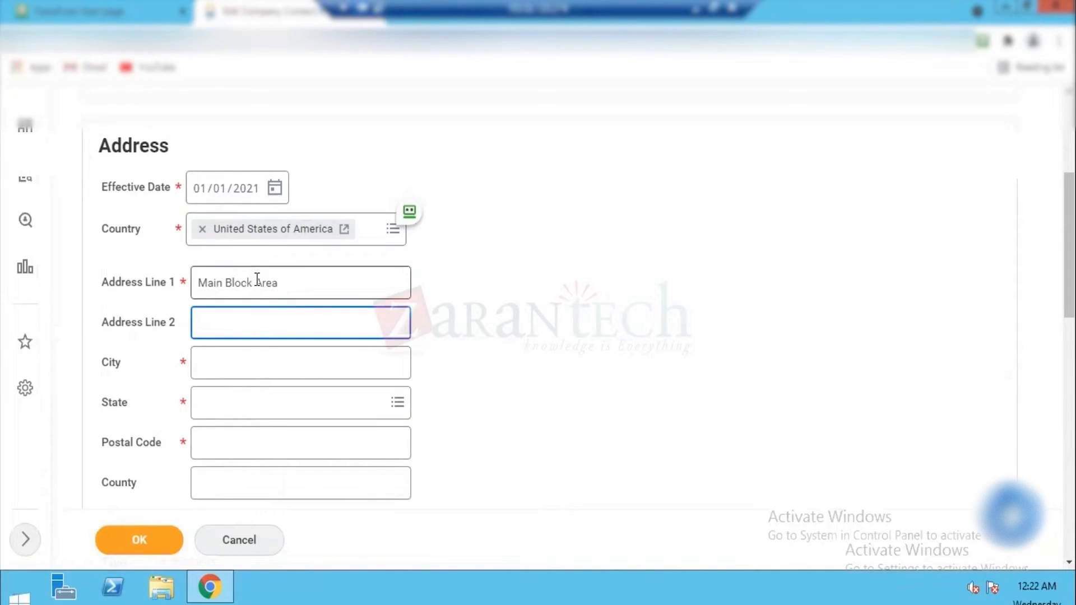
# Step: Set the new address's city and state to New York and fill in its postal code
pyautogui.press('Tab')
pyautogui.write('NEw')
pyautogui.press('BackSpace')
pyautogui.press('BackSpace')
pyautogui.write('ew')
pyautogui.write(' Yoe')
pyautogui.write('rk')
pyautogui.press('Tab')
pyautogui.write('New Yor')
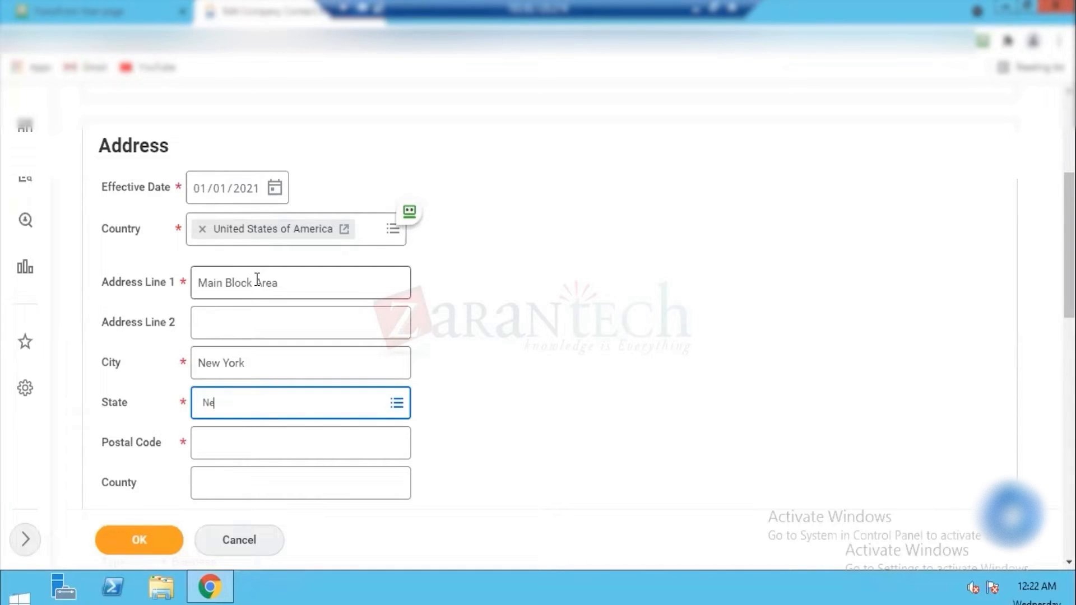
pyautogui.write('k')
pyautogui.press('Return')
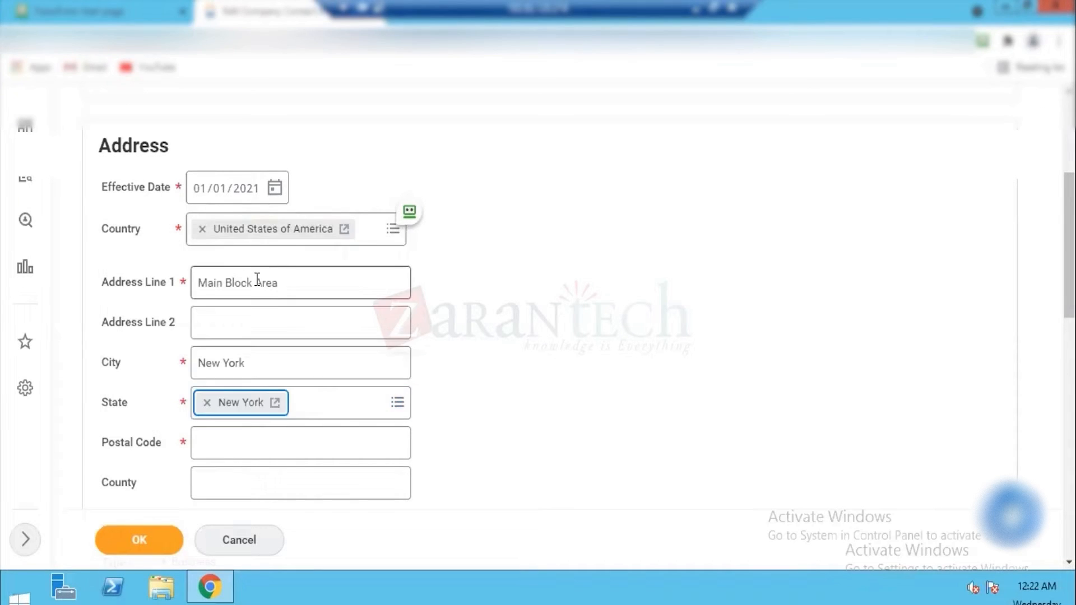
pyautogui.click(240, 438)
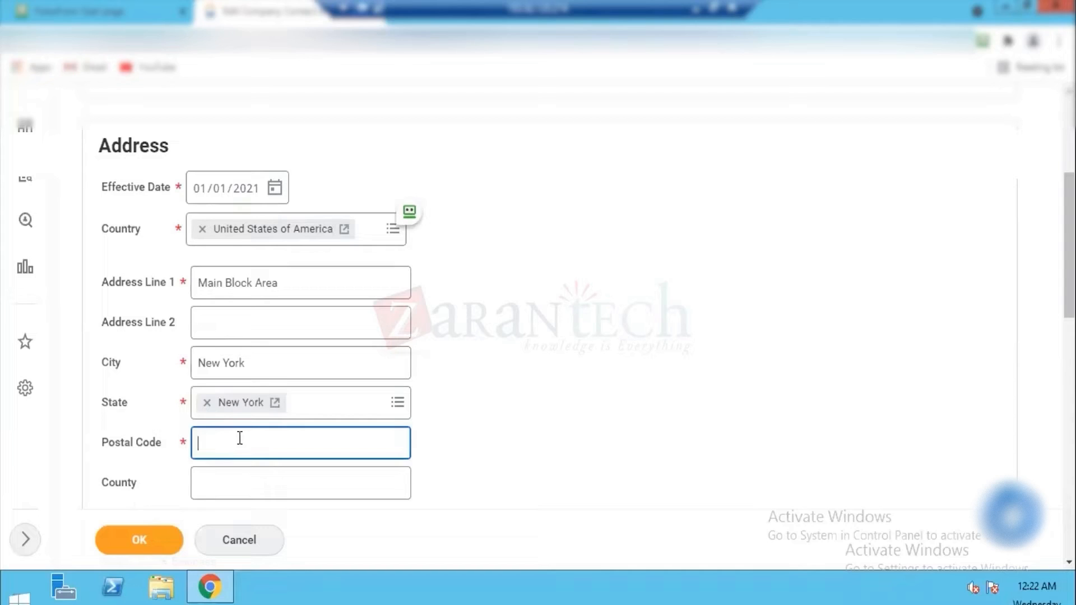
pyautogui.write('10001')
# Step: Mark the new address as primary and save the company's contact information
pyautogui.scroll(-10, 538, 313)
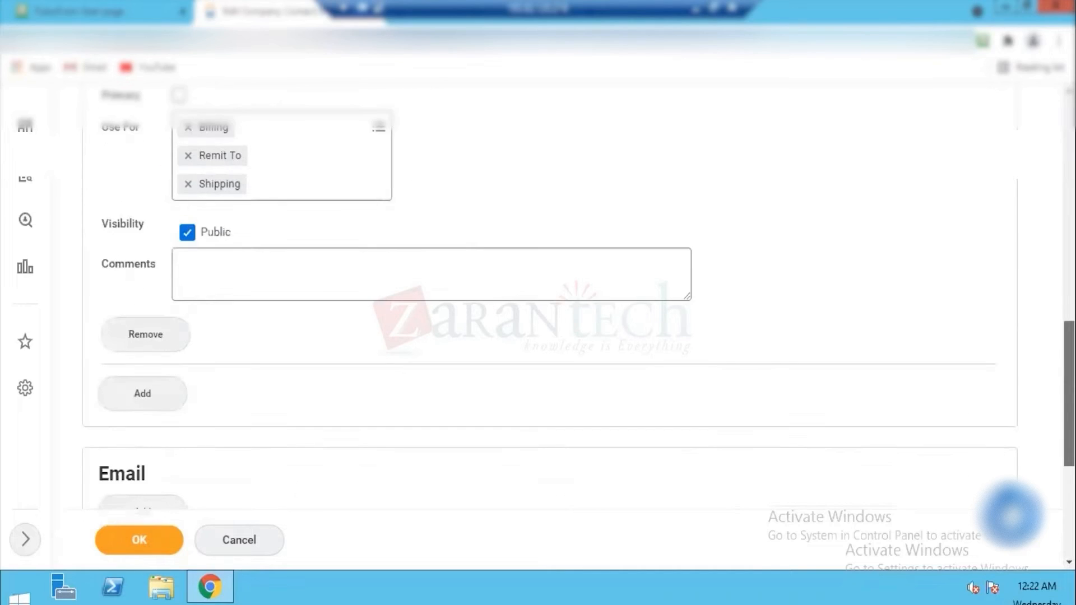
pyautogui.scroll(2, 538, 313)
pyautogui.click(180, 208)
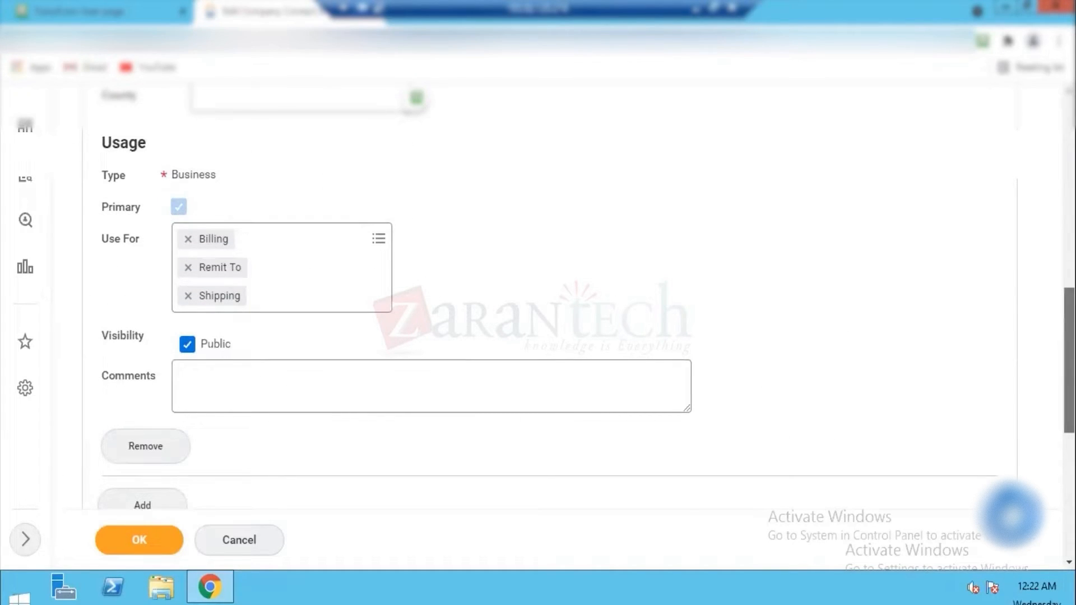
pyautogui.scroll(10, 537, 313)
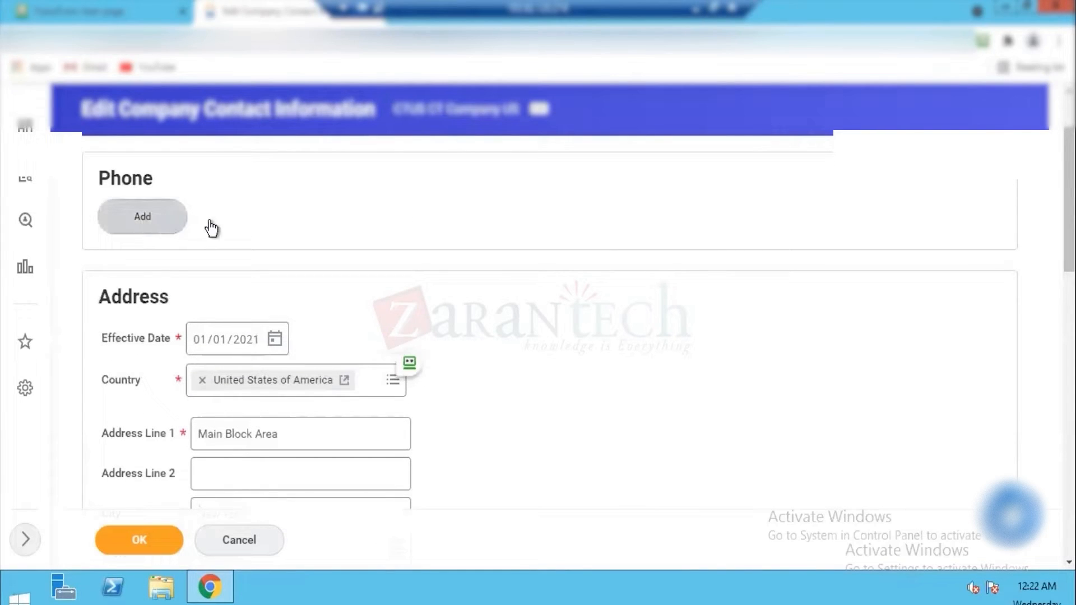
pyautogui.scroll(-15, 1046, 437)
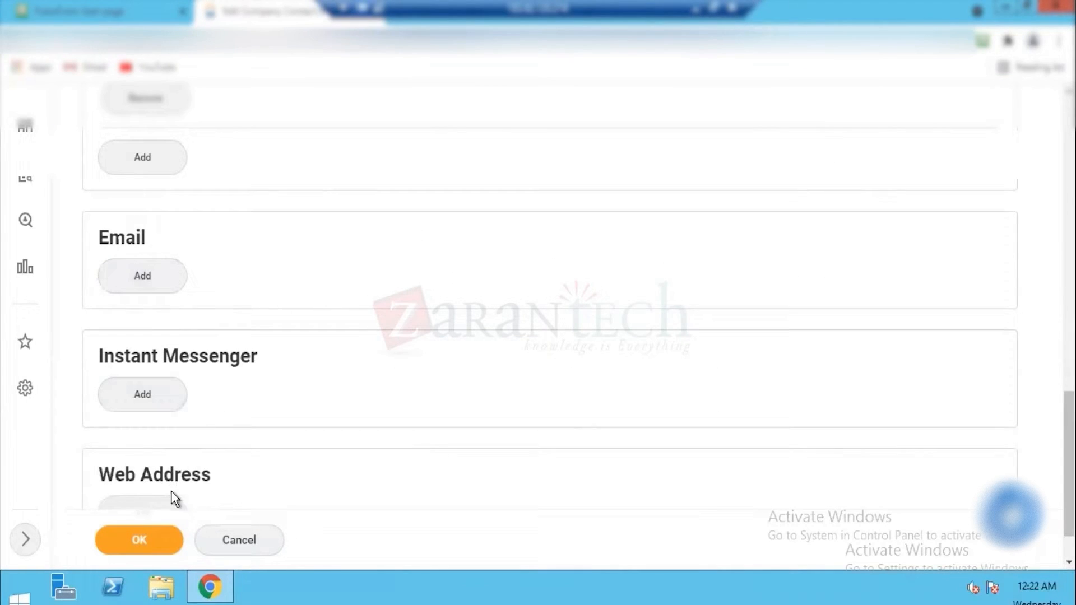
pyautogui.click(143, 540)
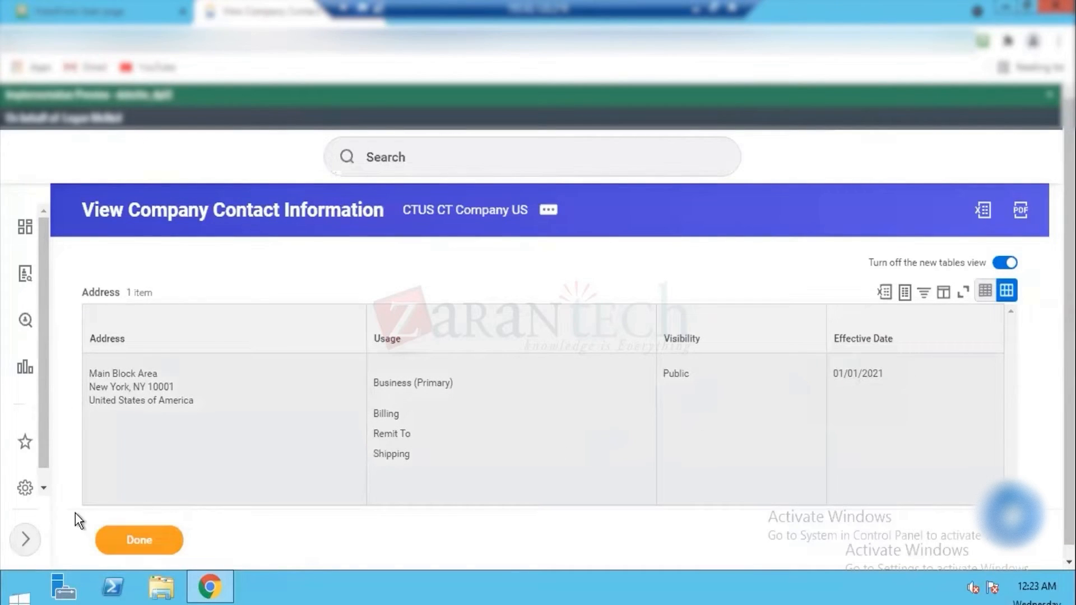
pyautogui.click(157, 538)
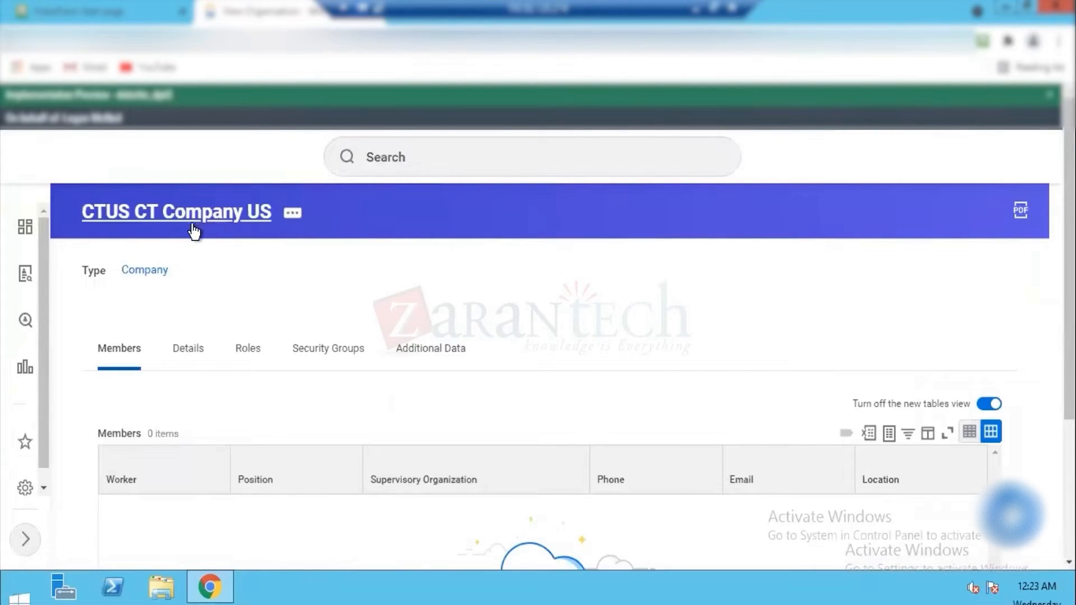
# Step: Open the tax details of CTUS CT Company US, review its tax IDs and leave without saving
pyautogui.click(291, 213)
pyautogui.moveTo(362, 279)
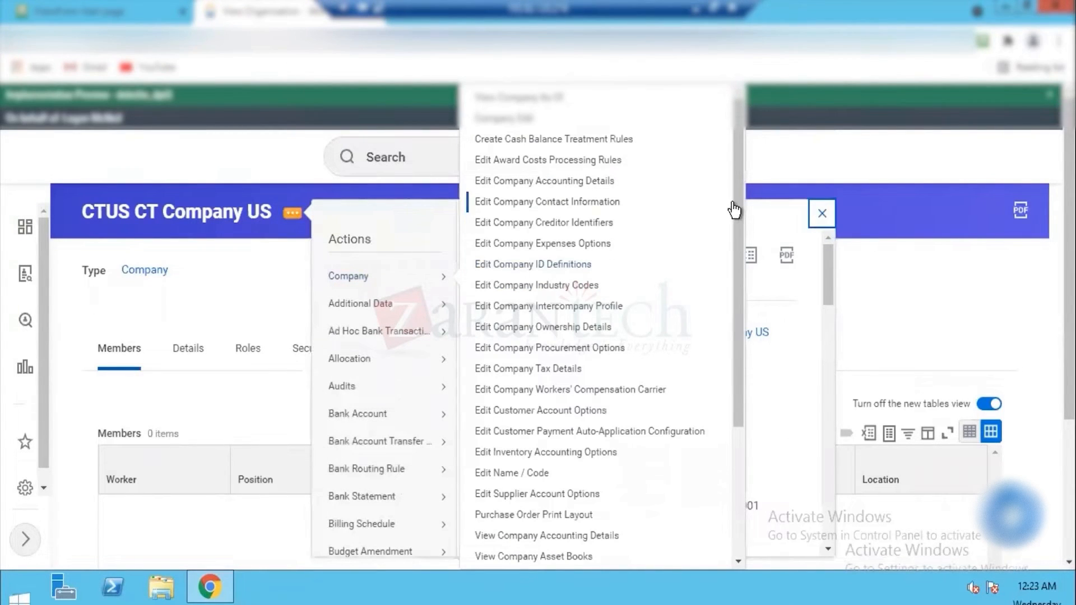
pyautogui.moveTo(734, 202); pyautogui.dragTo(734, 248)
pyautogui.click(536, 377)
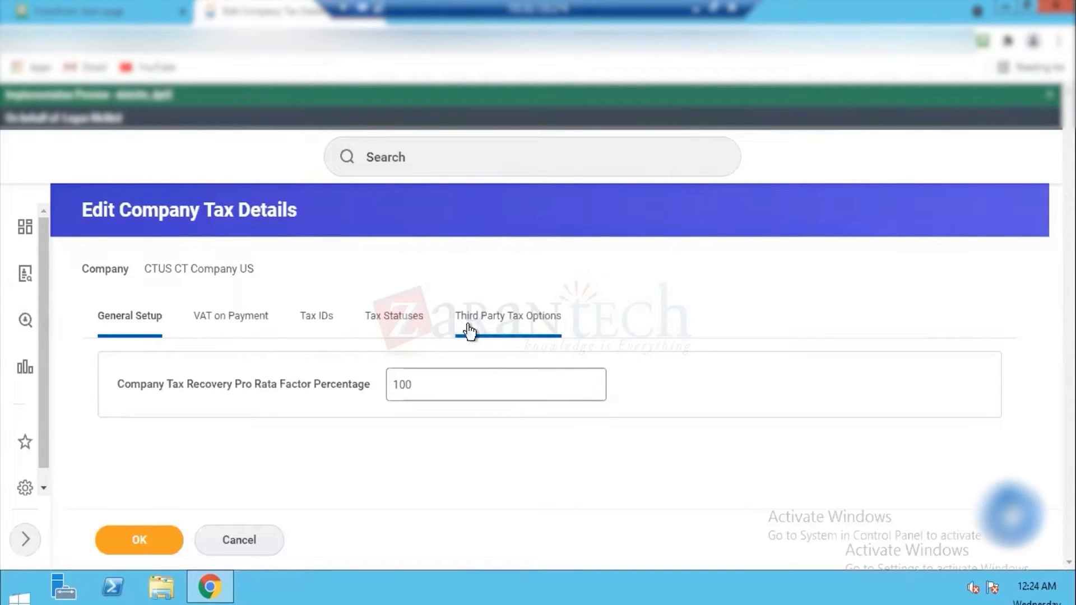
pyautogui.click(312, 330)
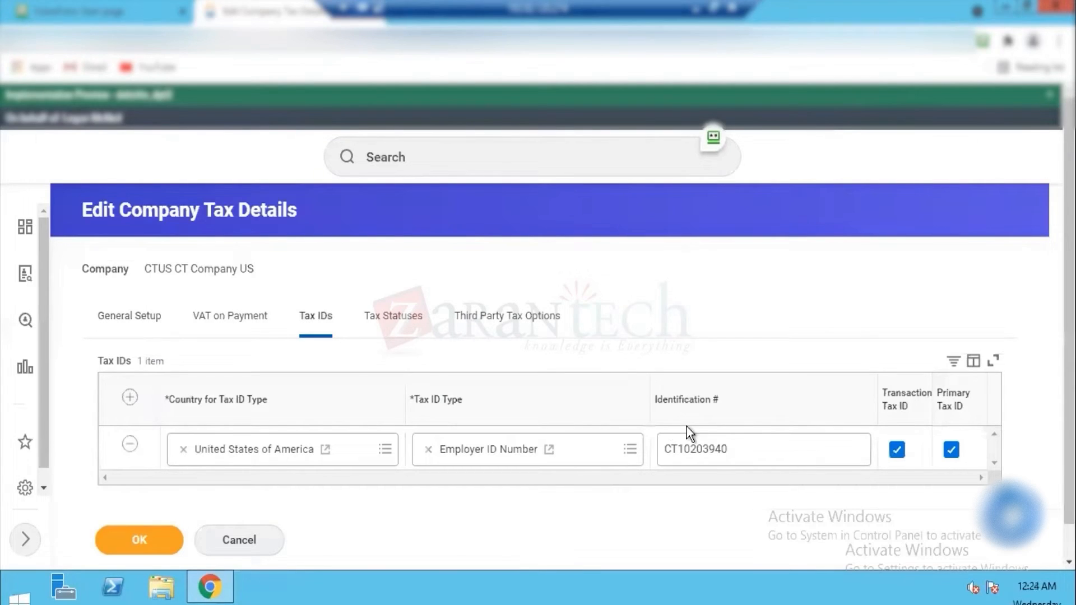
pyautogui.scroll(-1, 538, 319)
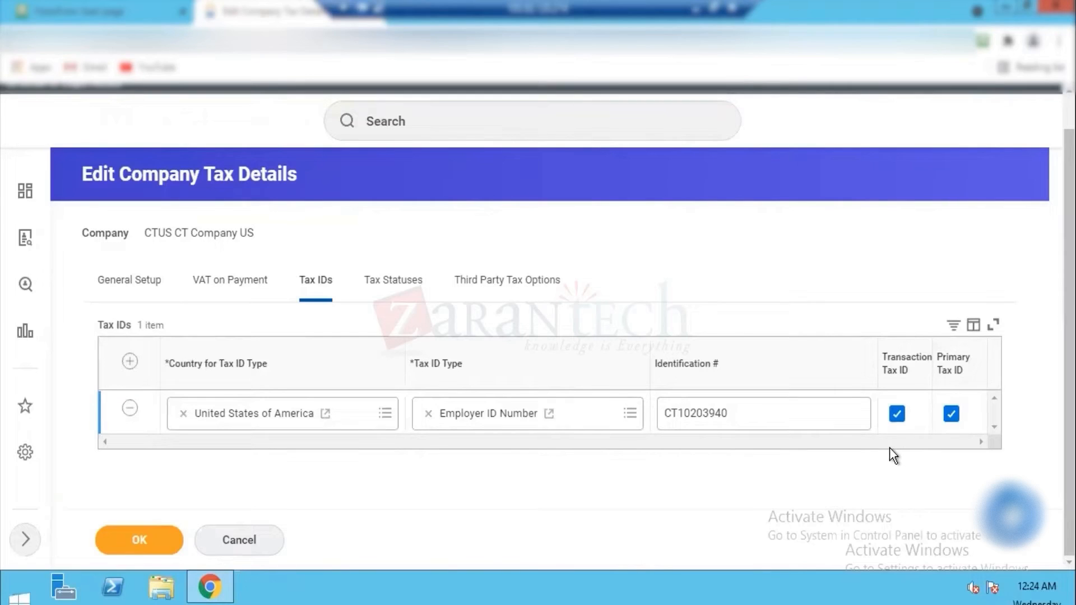
pyautogui.click(411, 125)
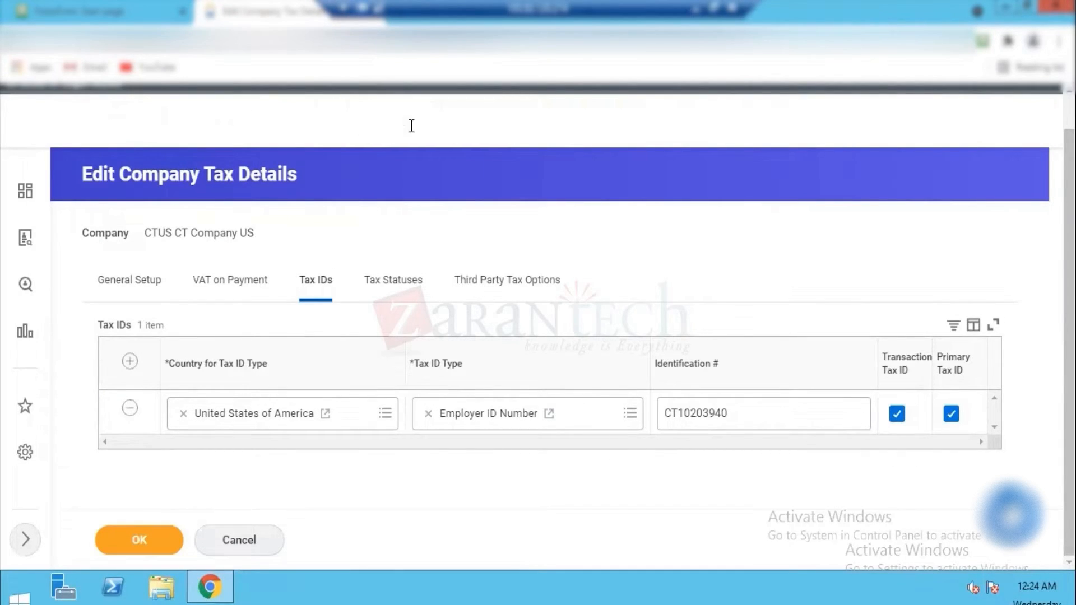
pyautogui.click(231, 541)
# Step: Search for "CTUSA" and open the CTUSA CT Company USA record
pyautogui.click(418, 149)
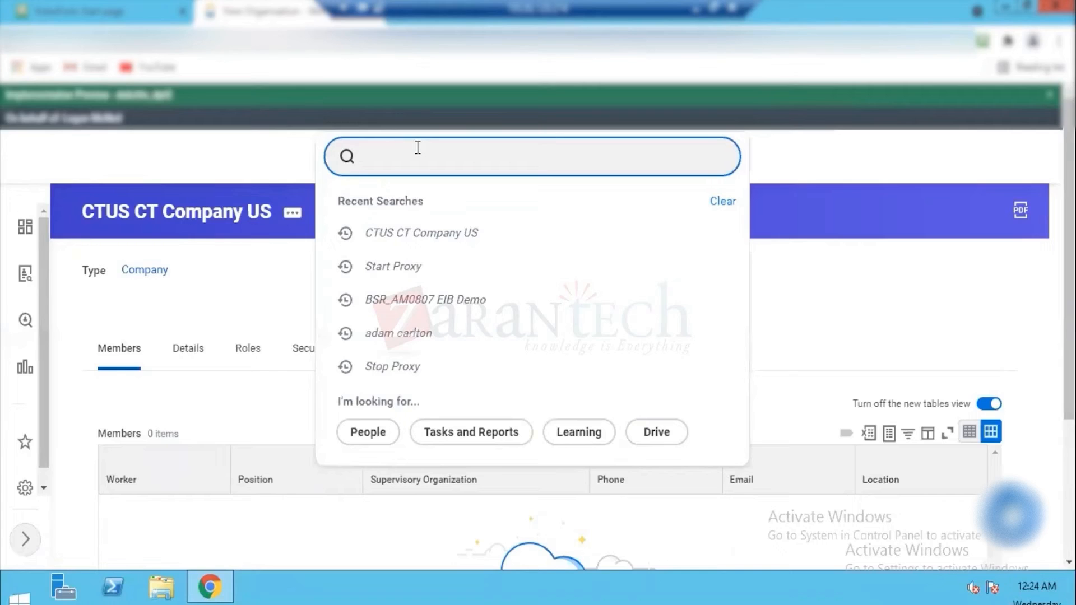
pyautogui.write('CTUSA')
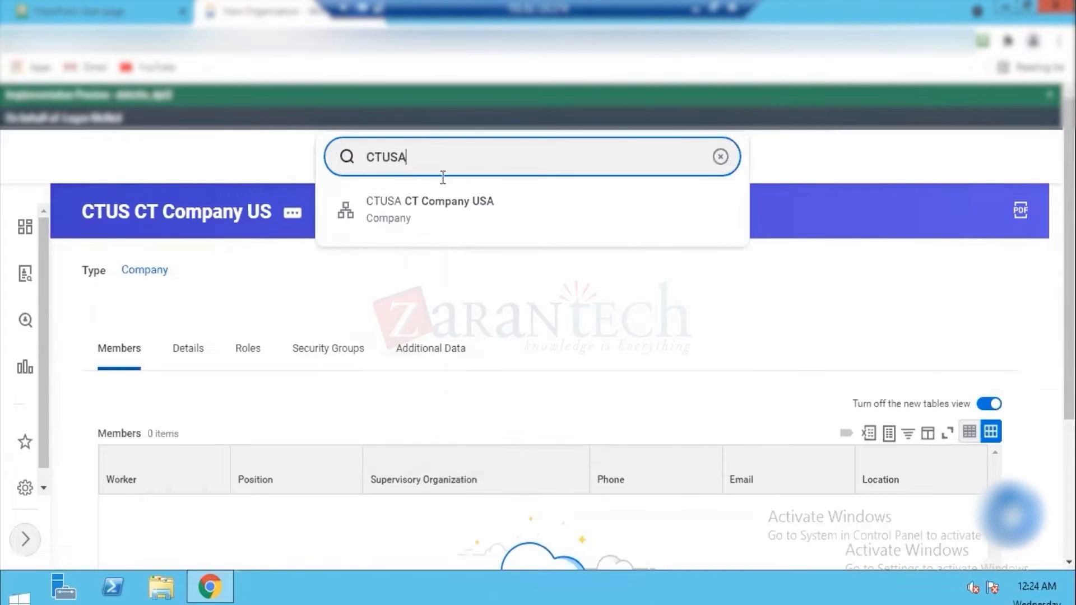
pyautogui.click(482, 220)
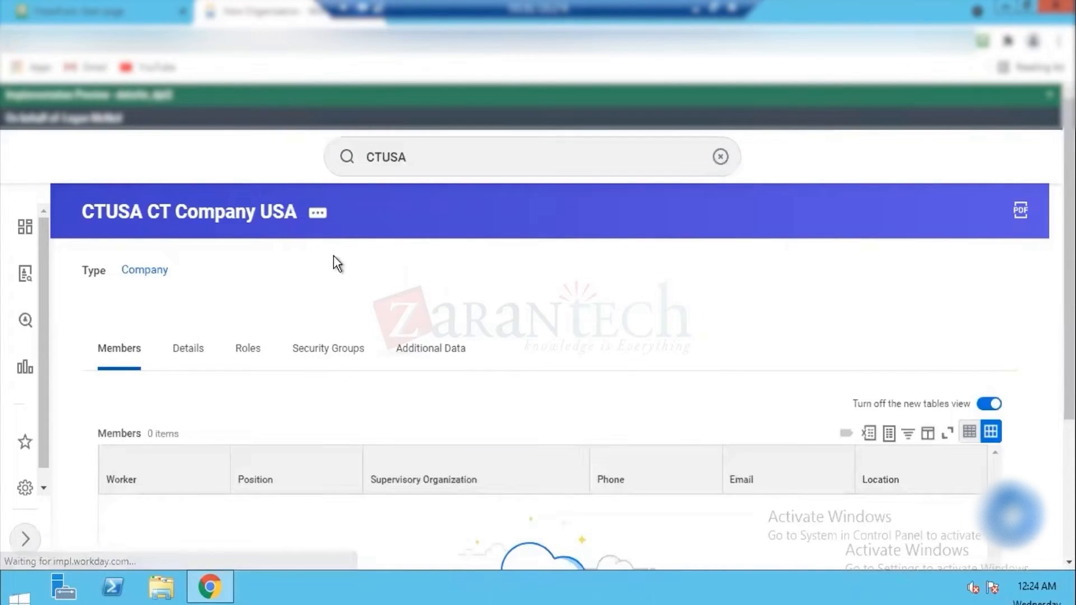
# Step: Check the tax IDs in the tax details of CTUSA CT Company USA and leave without saving
pyautogui.click(318, 218)
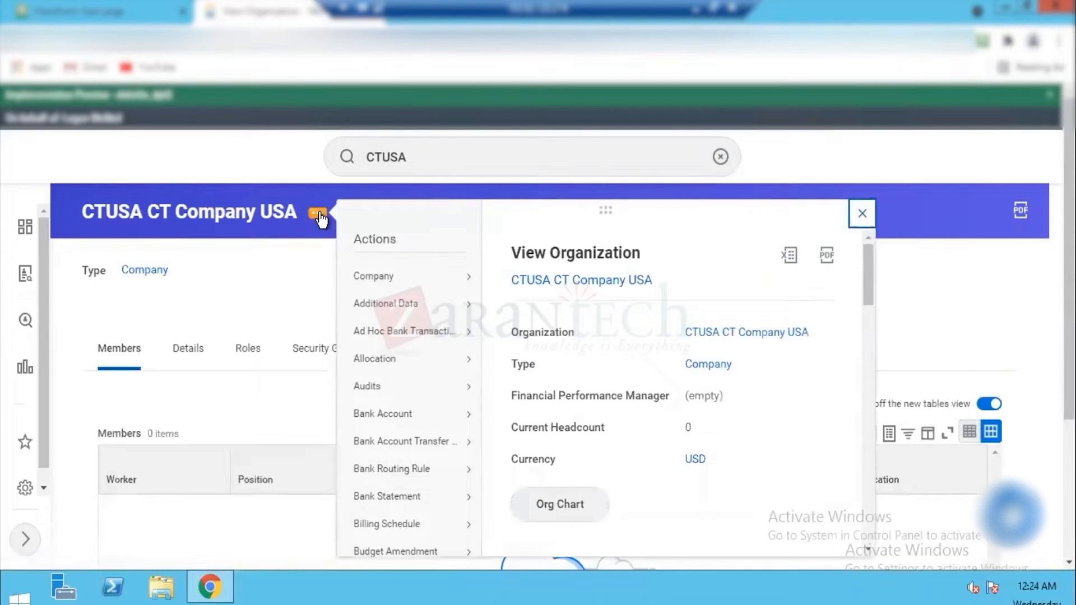
pyautogui.moveTo(401, 281)
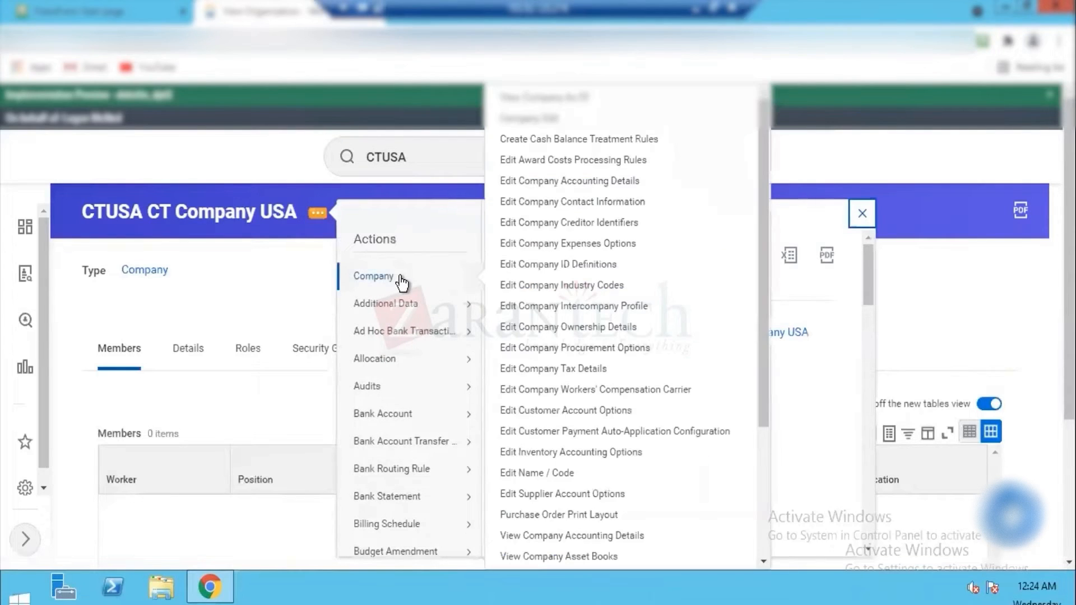
pyautogui.click(579, 365)
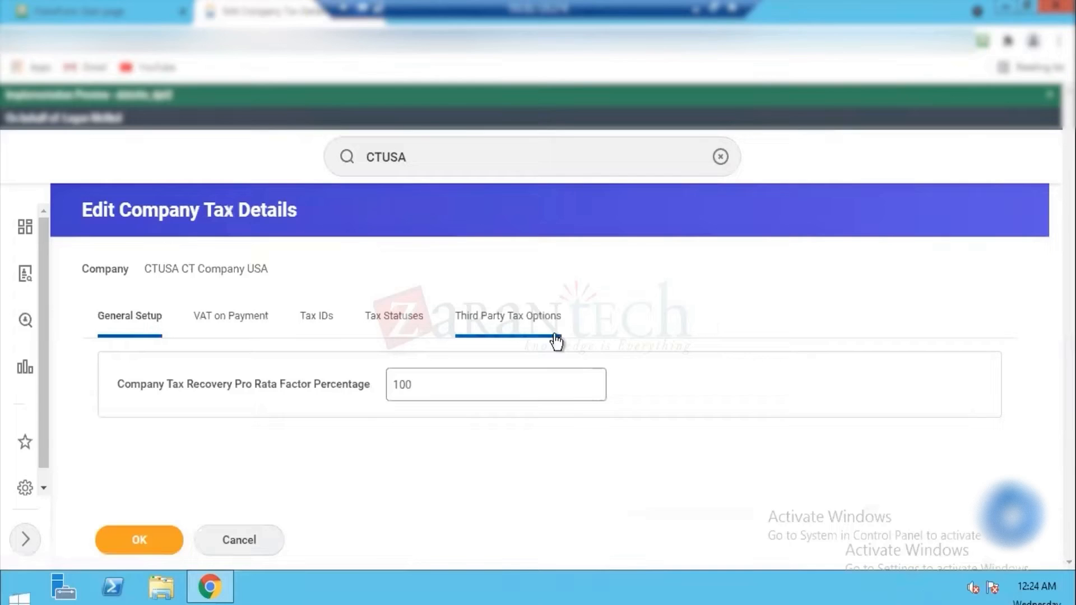
pyautogui.click(317, 322)
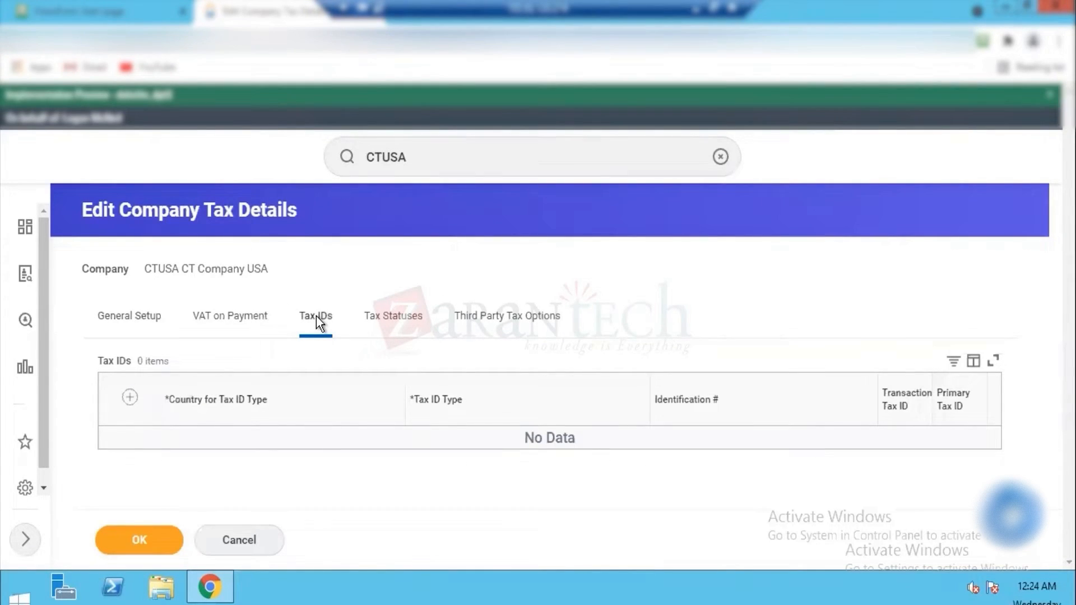
pyautogui.click(246, 539)
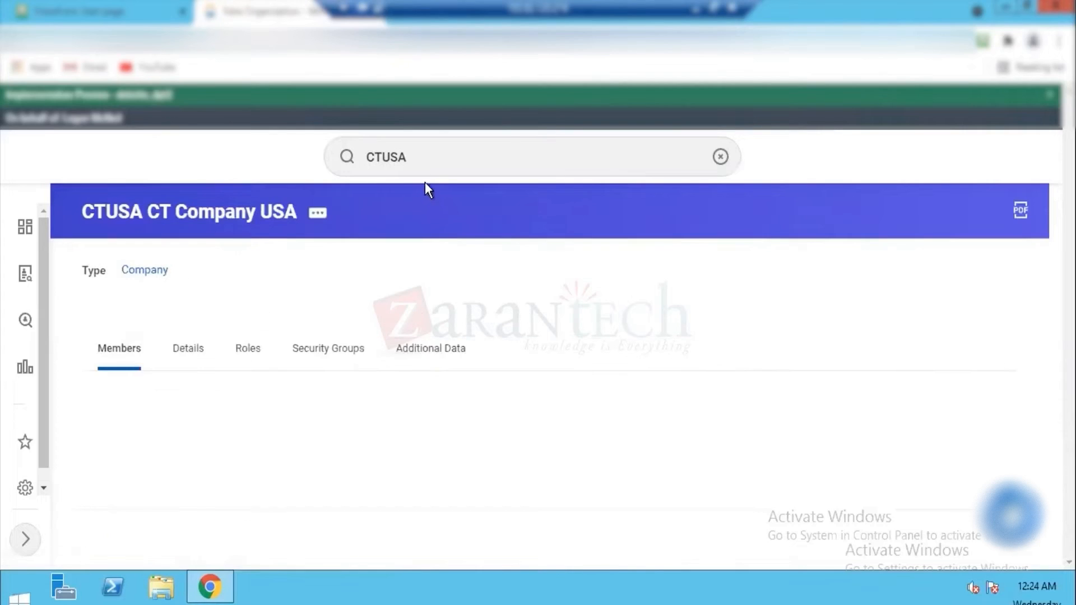
# Step: Clear the previous search text and search for "view reorg"
pyautogui.click(411, 157)
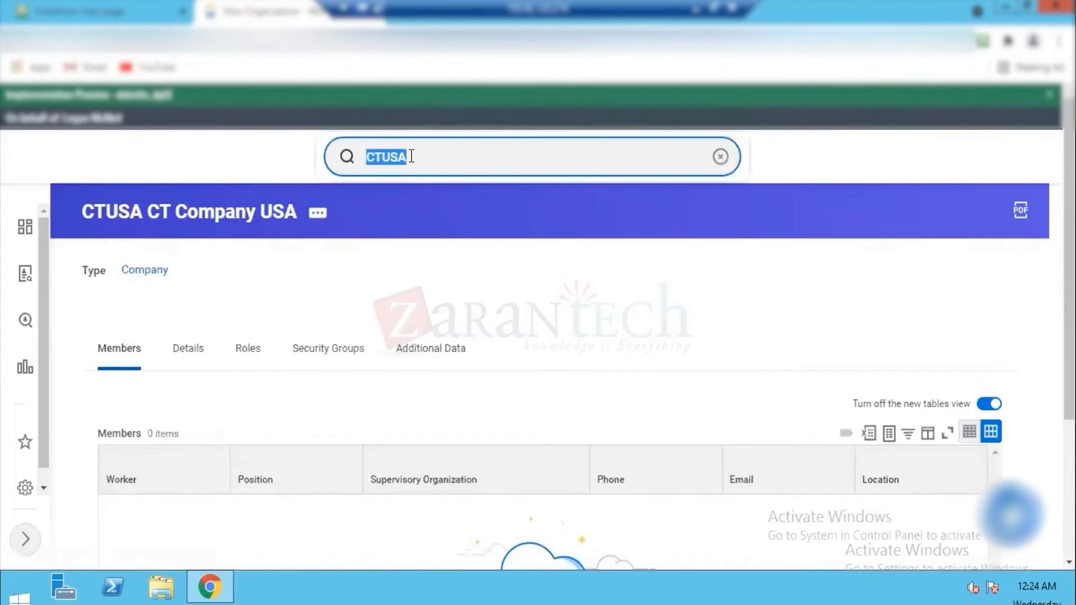
pyautogui.press('BackSpace')
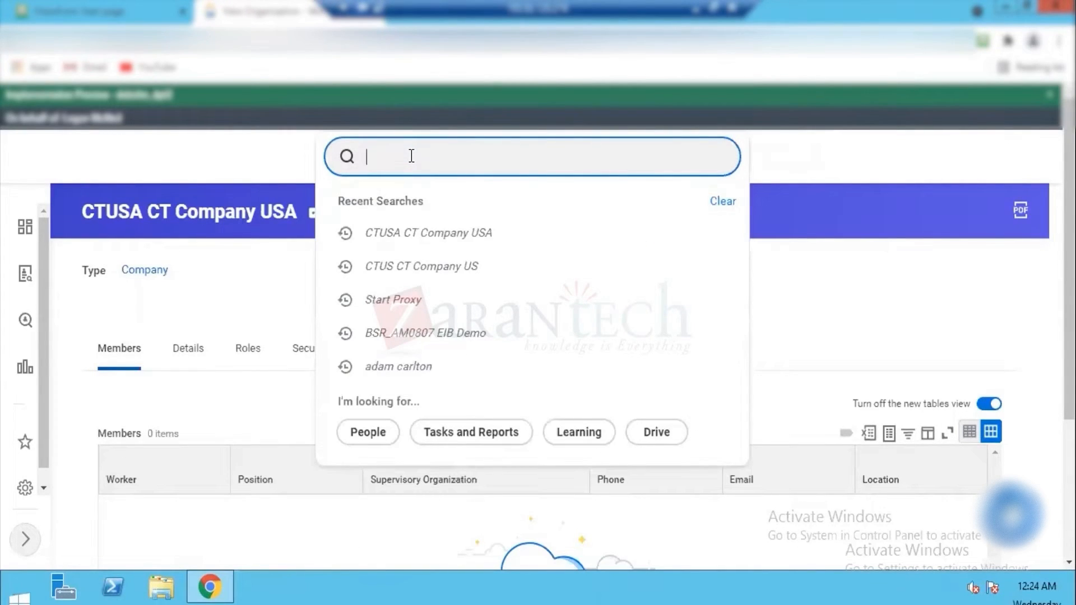
pyautogui.click(437, 189)
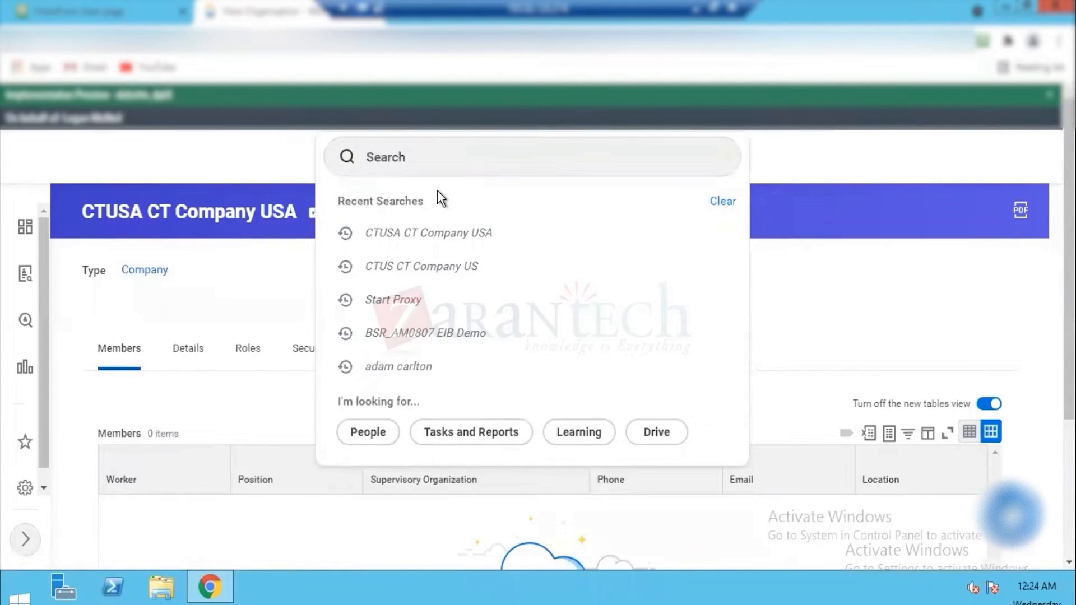
pyautogui.scroll(-4, 436, 190)
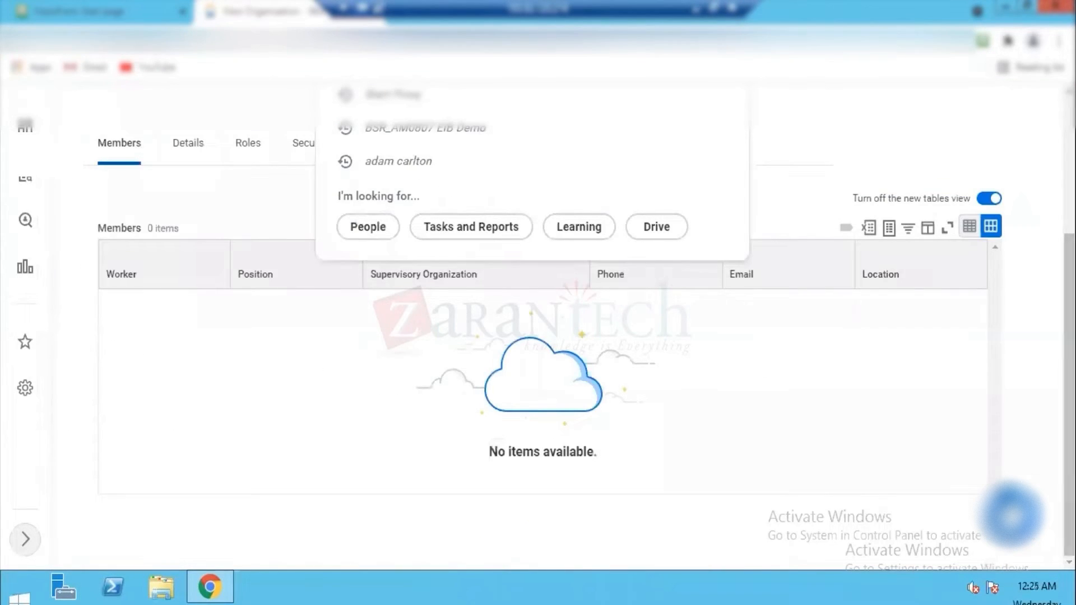
pyautogui.scroll(4, 465, 140)
pyautogui.click(453, 151)
pyautogui.write('view reorg')
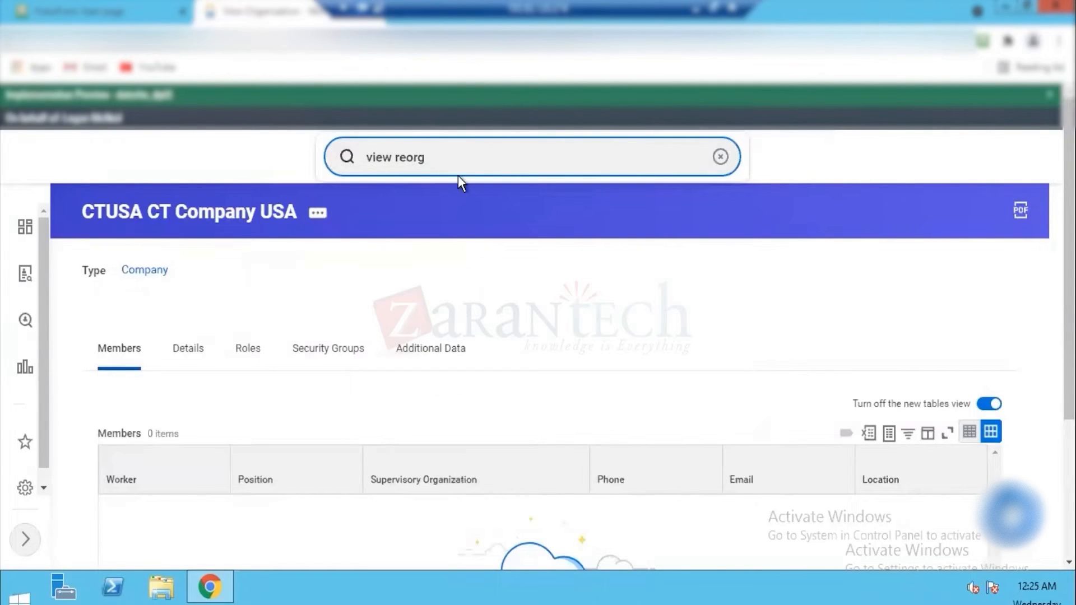
pyautogui.press('Return')
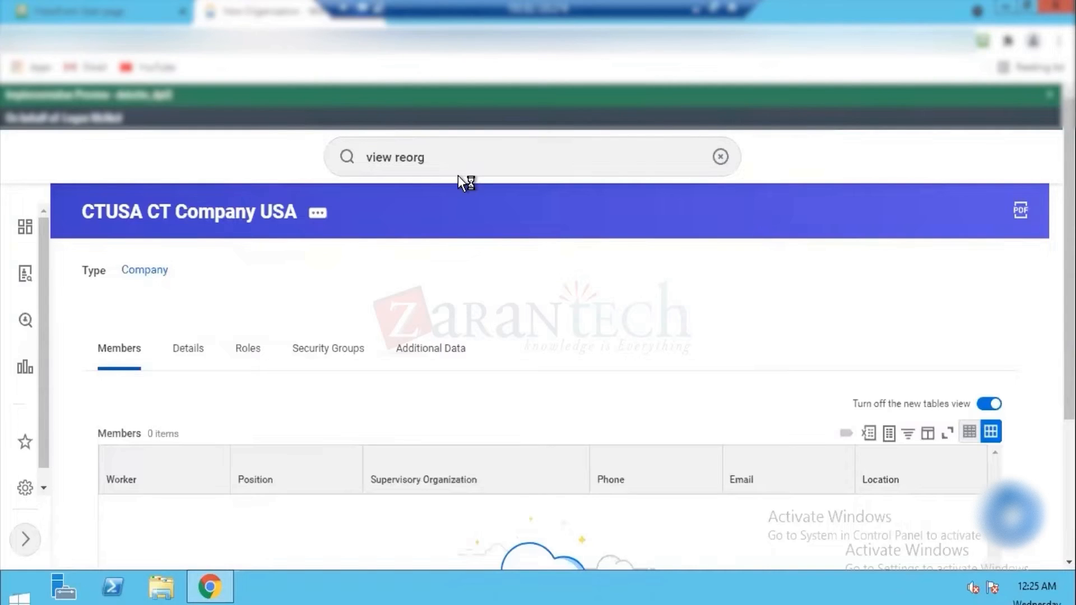
# Step: Search for "reorg" and start the Edit Reorganization task
pyautogui.click(456, 159)
pyautogui.write('reorg')
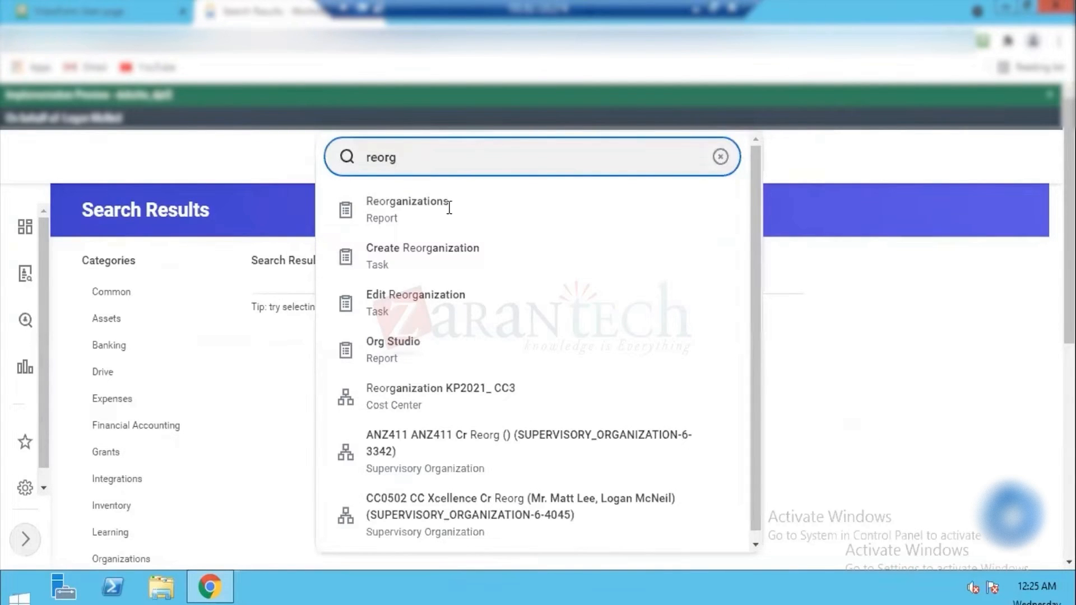
pyautogui.click(428, 311)
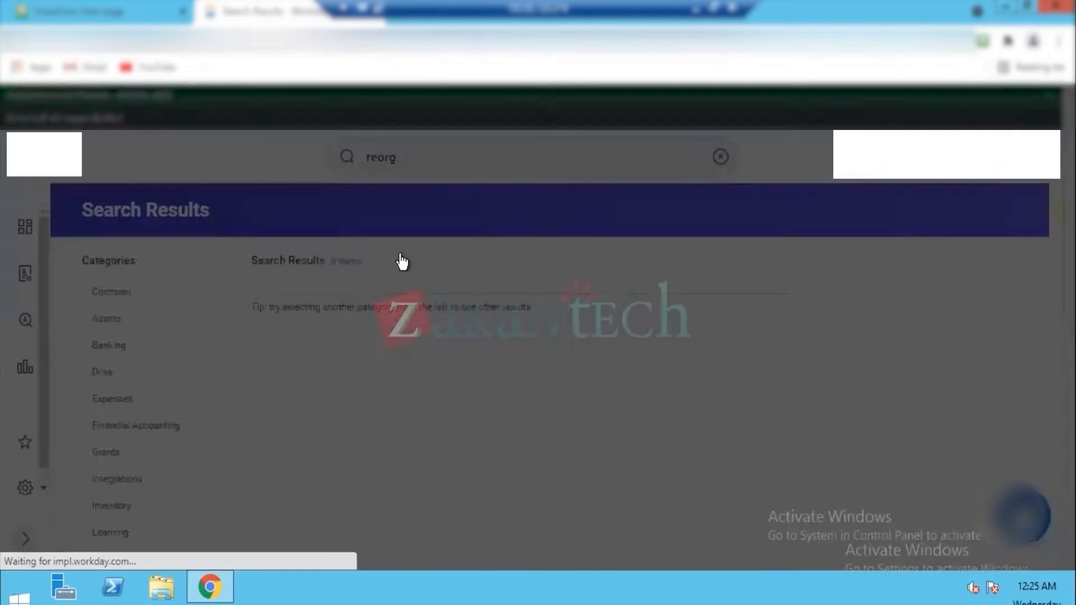
# Step: Choose the first CT Reorg (01/01/2021) as the reorganization to edit and review its details and activity list
pyautogui.click(445, 303)
pyautogui.write('ct')
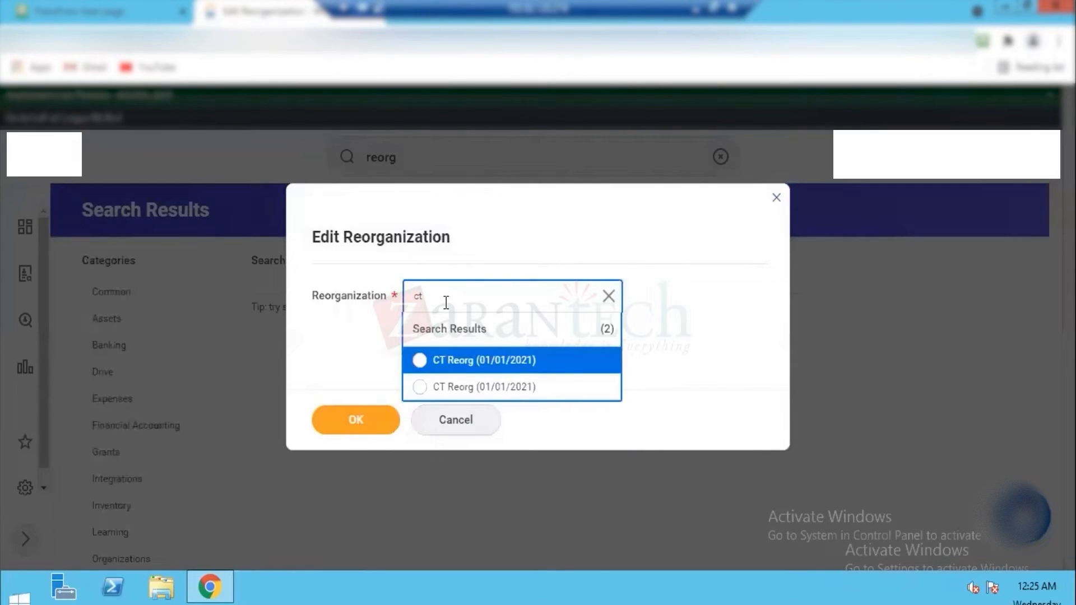
pyautogui.click(487, 364)
pyautogui.click(351, 420)
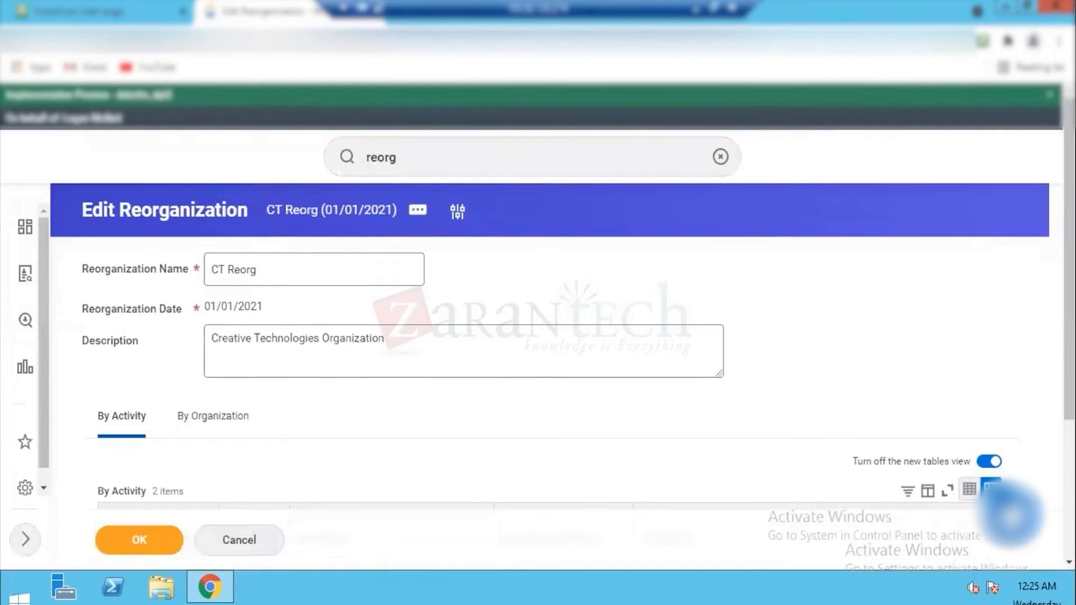
pyautogui.scroll(-4, 538, 336)
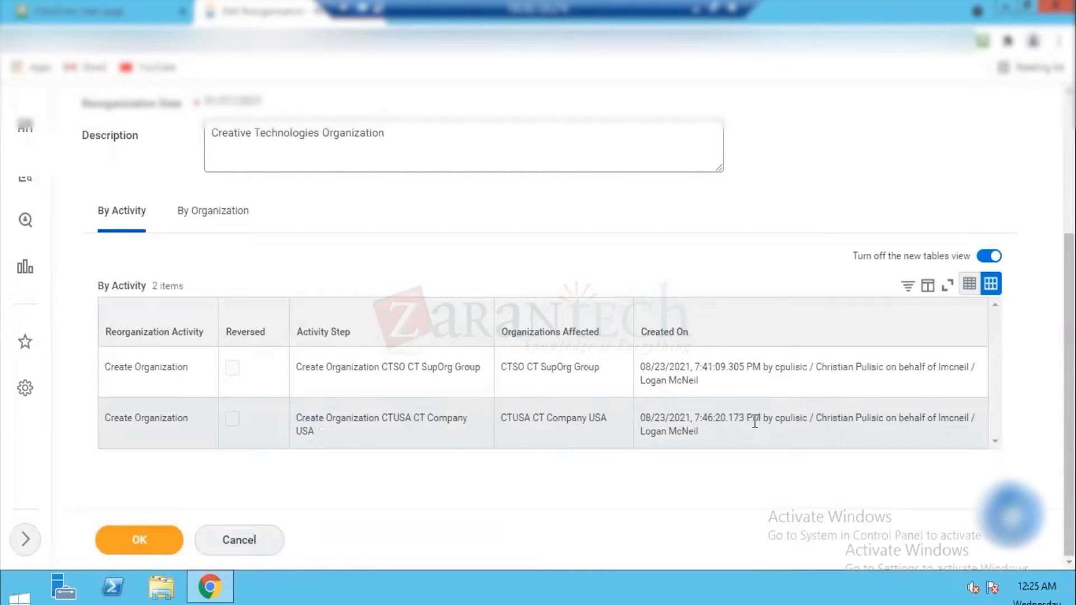
pyautogui.scroll(3, 754, 421)
pyautogui.scroll(-3, 756, 417)
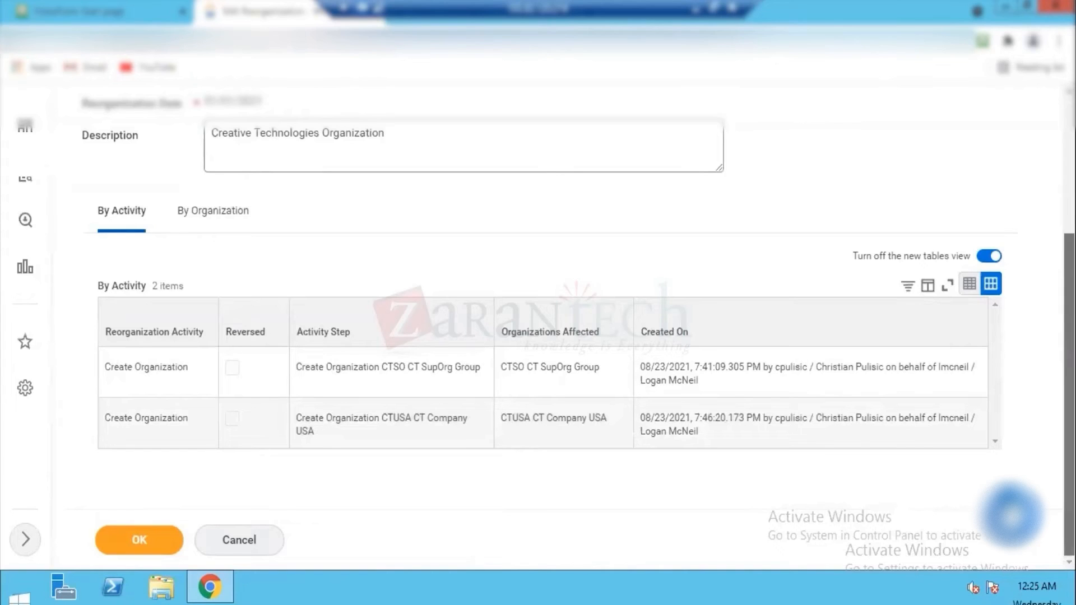
pyautogui.scroll(5, 755, 418)
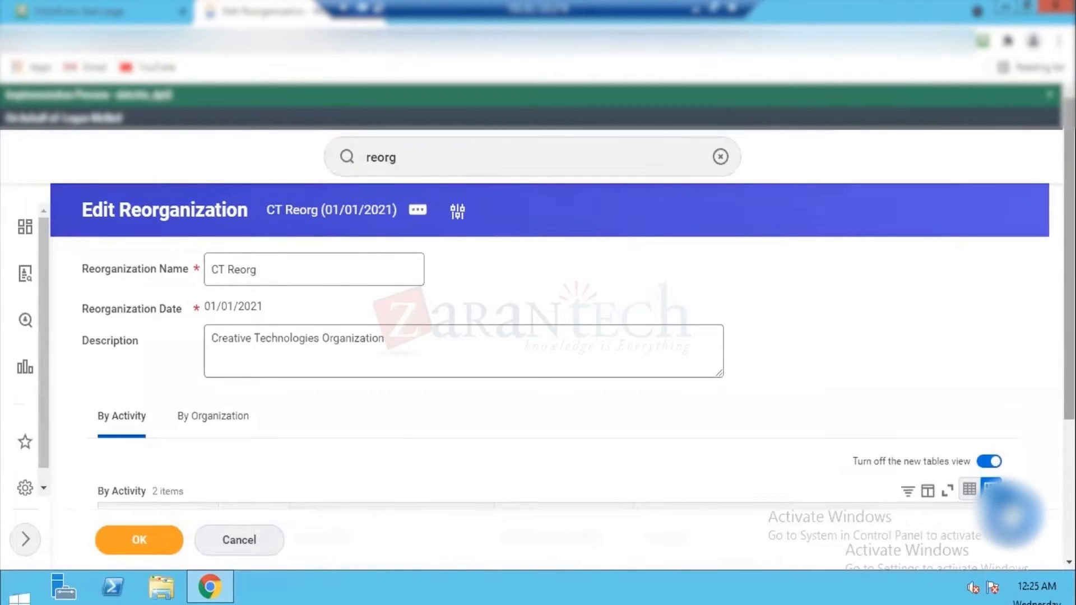
# Step: Review the activities recorded in the CT Reorg reorganization and leave without saving
pyautogui.scroll(-4, 553, 447)
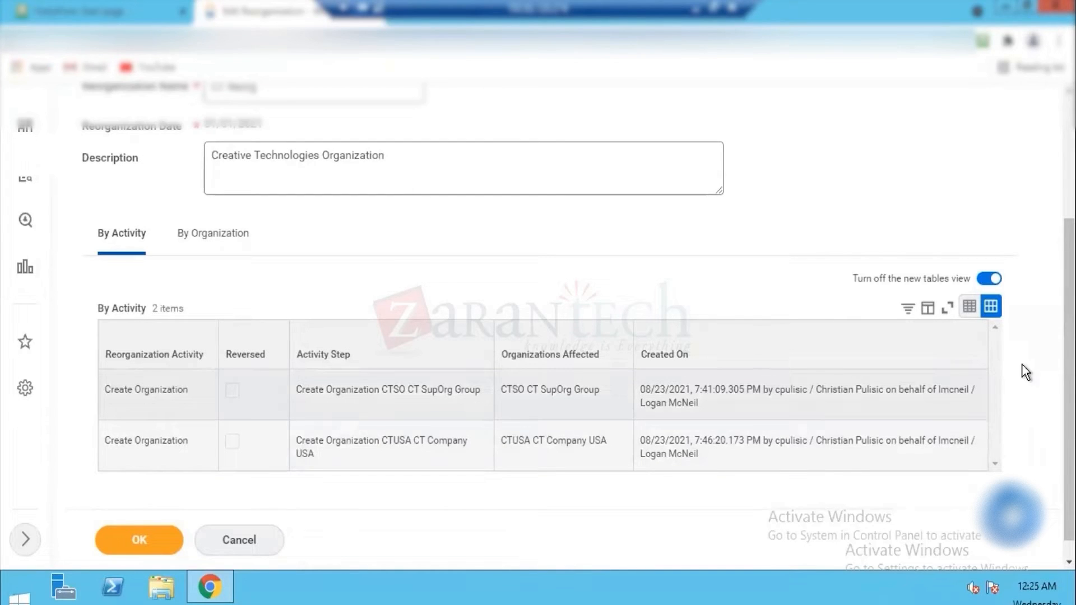
pyautogui.scroll(4, 324, 319)
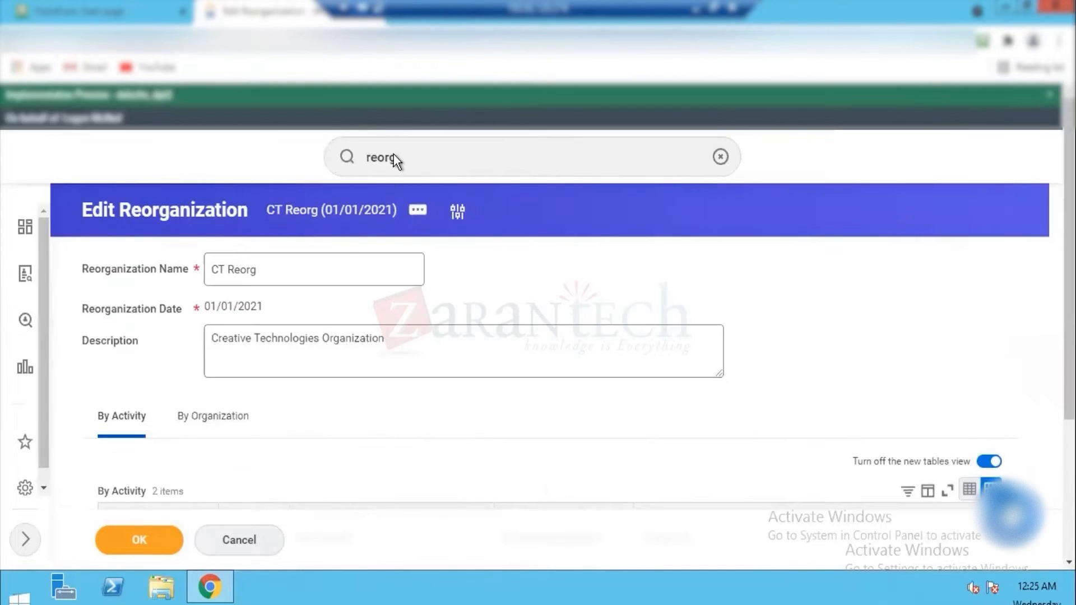
pyautogui.click(242, 543)
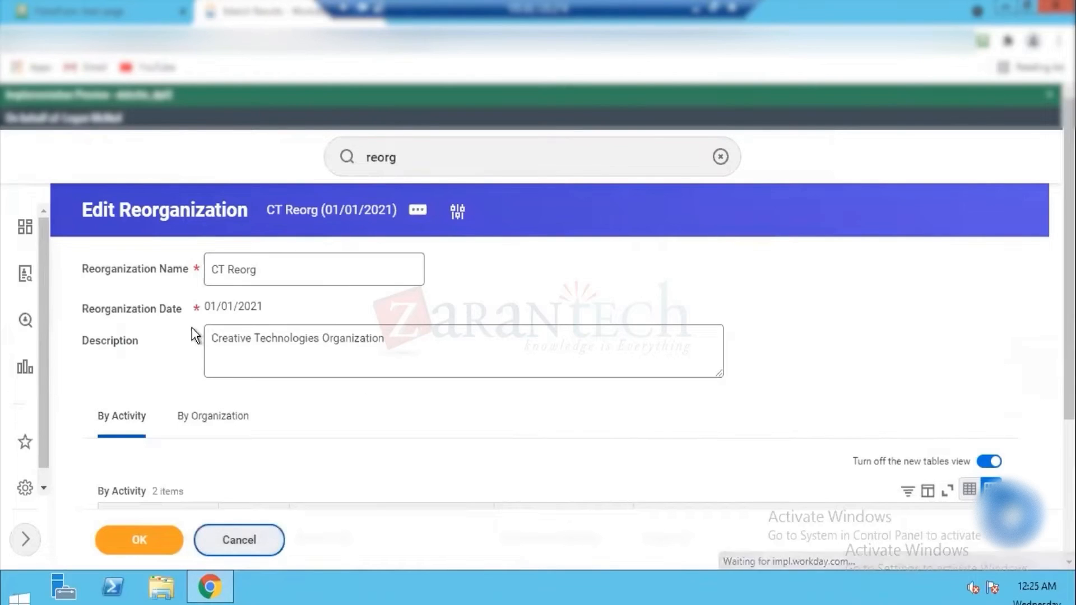
# Step: Search for "Create Reorg" and start the Create Reorganization task
pyautogui.click(408, 158)
pyautogui.press('BackSpace')
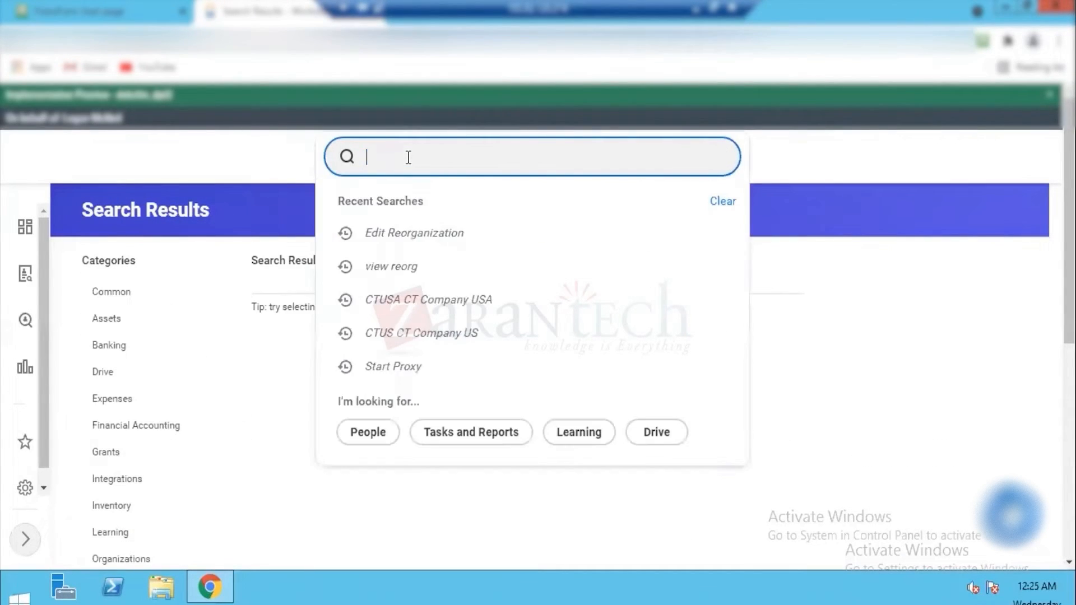
pyautogui.write('Create Reort')
pyautogui.press('BackSpace')
pyautogui.write('g')
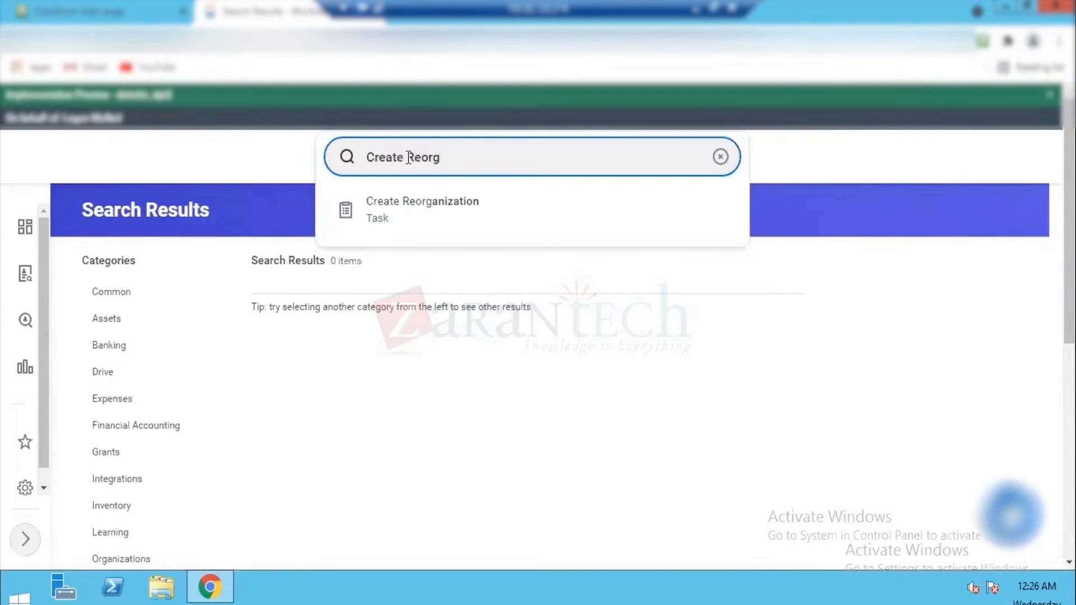
pyautogui.click(399, 221)
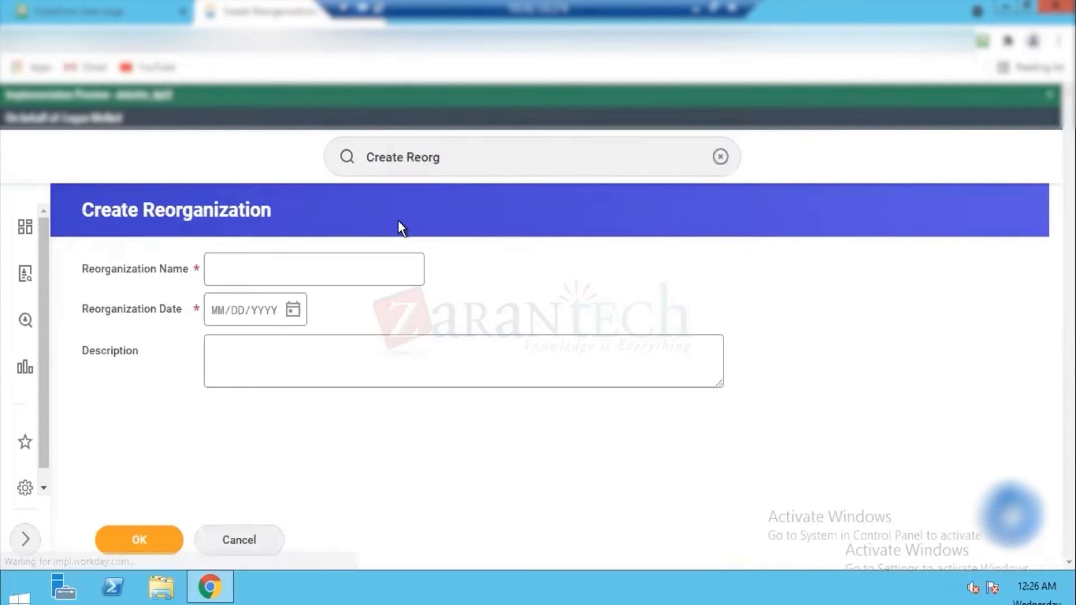
# Step: Name the reorganization Dell Reorg
pyautogui.click(307, 261)
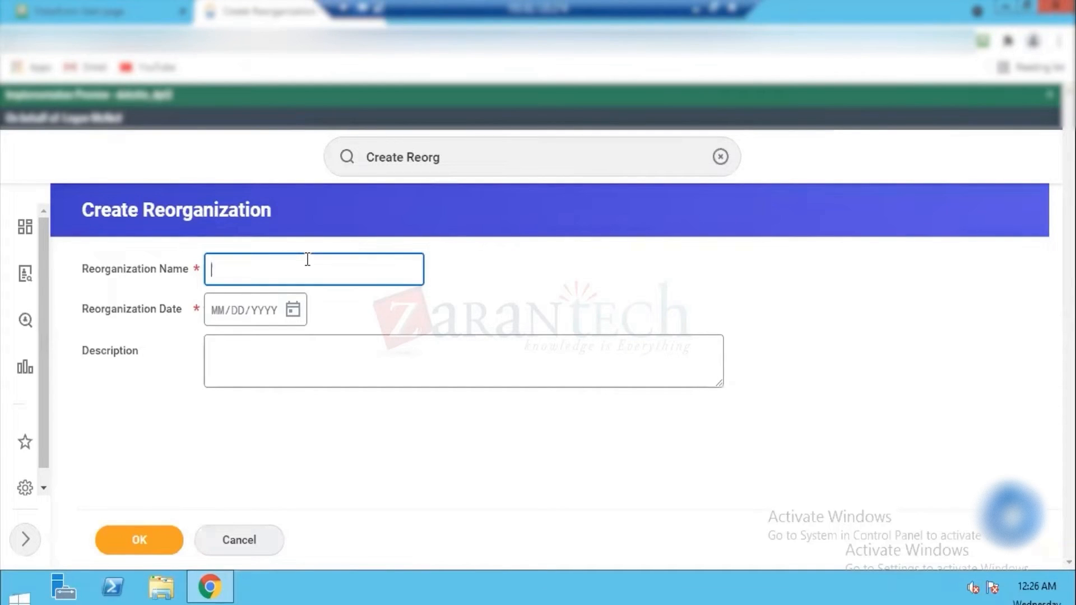
pyautogui.write('Dell Reorg')
pyautogui.press('Tab')
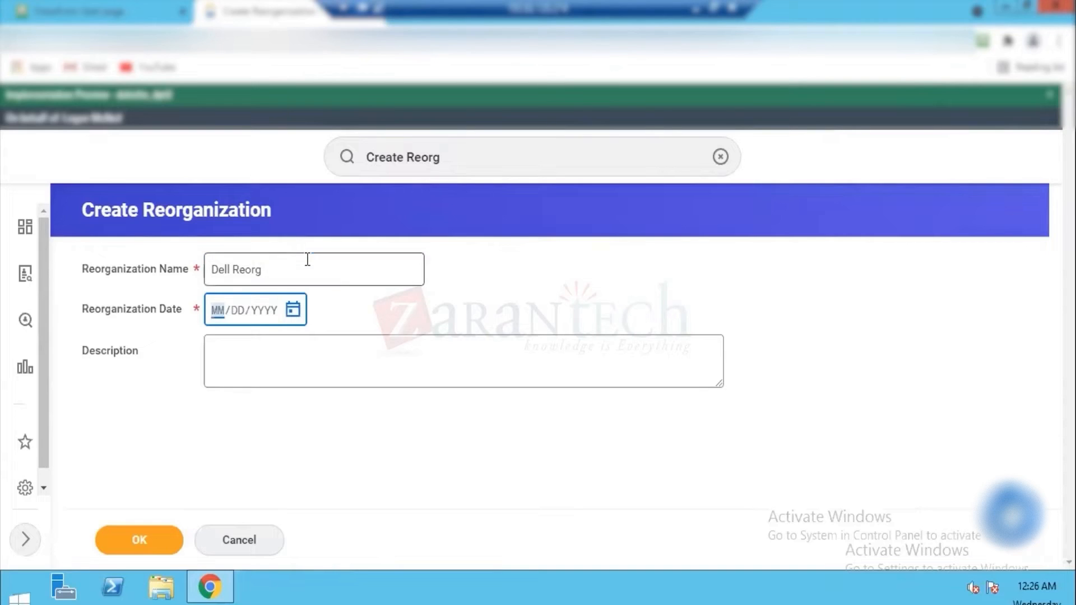
# Step: Set the reorganization date to 01/01/2021 and submit the reorganization
pyautogui.write('01012020')
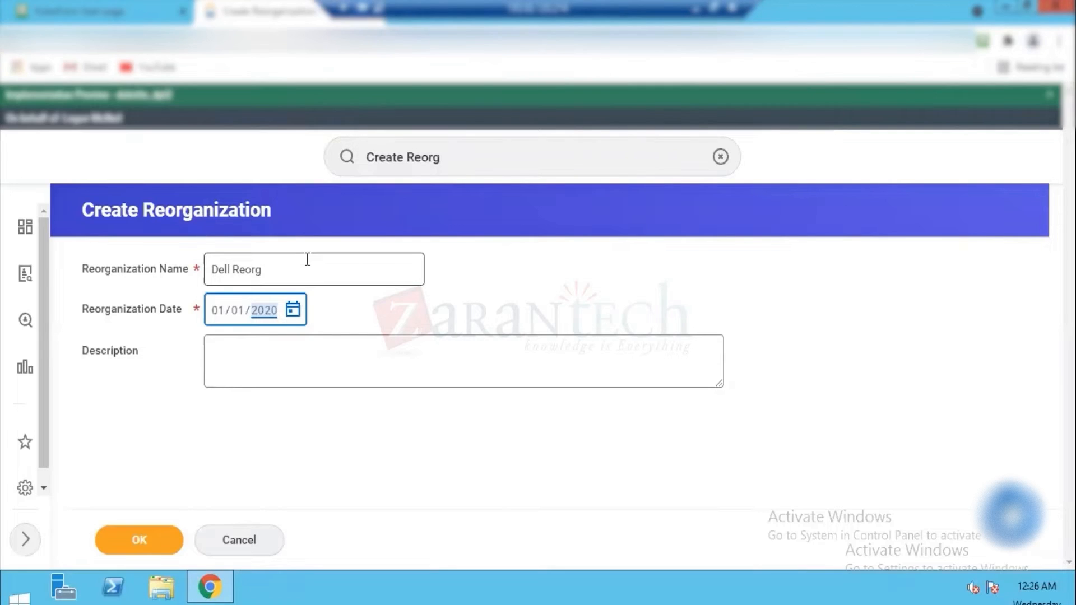
pyautogui.press('BackSpace')
pyautogui.write('2021')
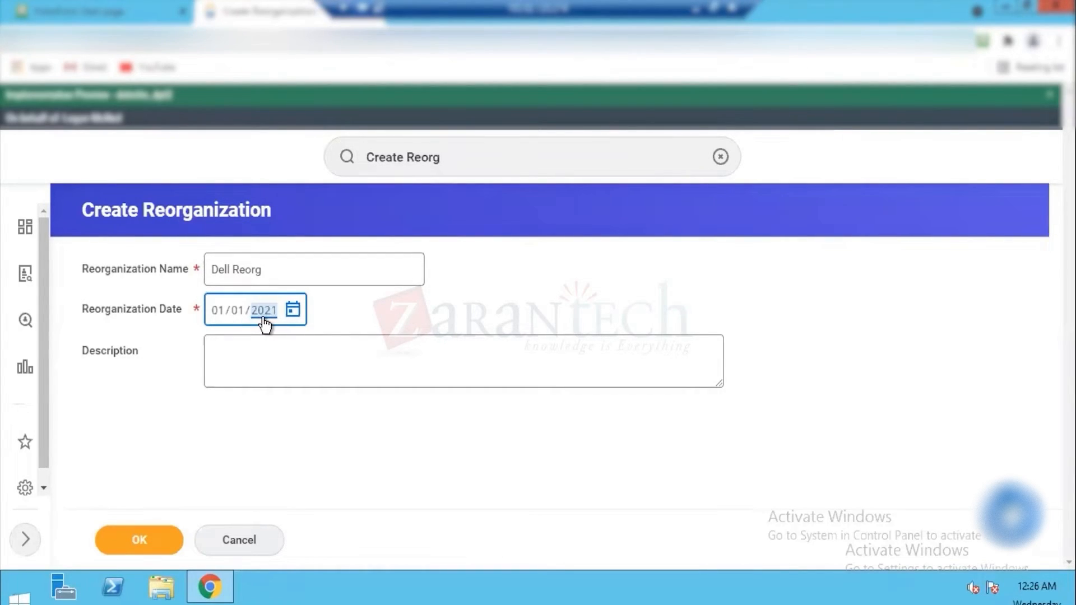
pyautogui.click(144, 546)
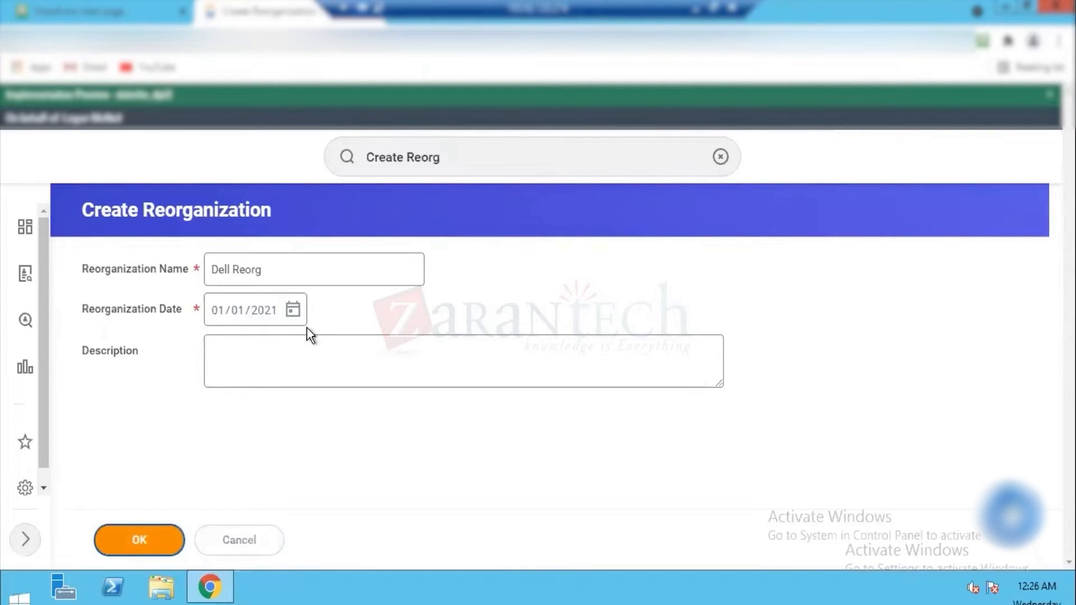
pyautogui.click(151, 540)
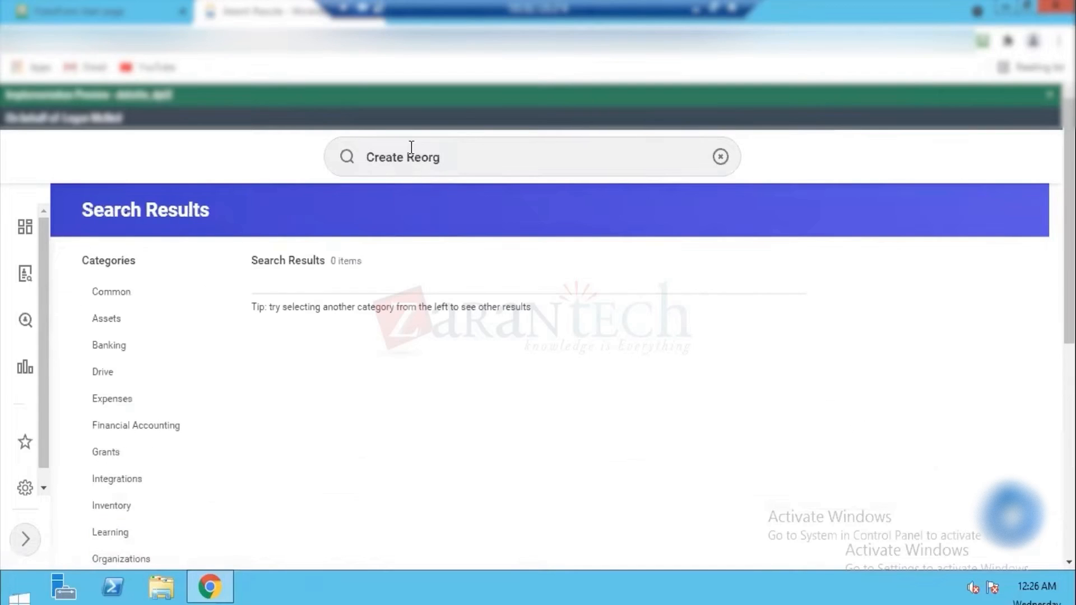
pyautogui.doubleClick(408, 157)
pyautogui.write('sup org')
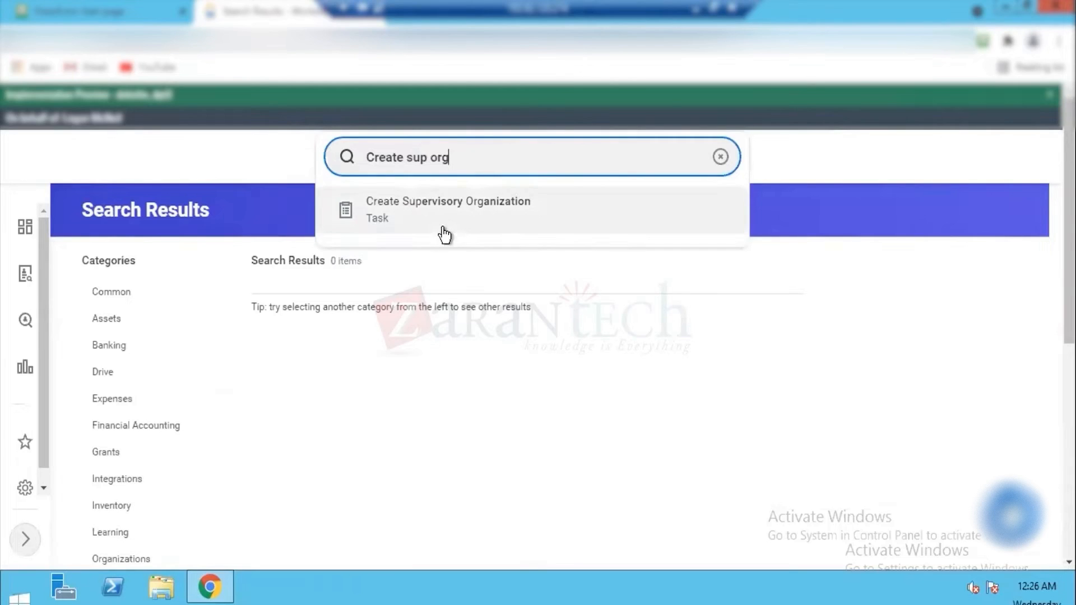
pyautogui.click(464, 212)
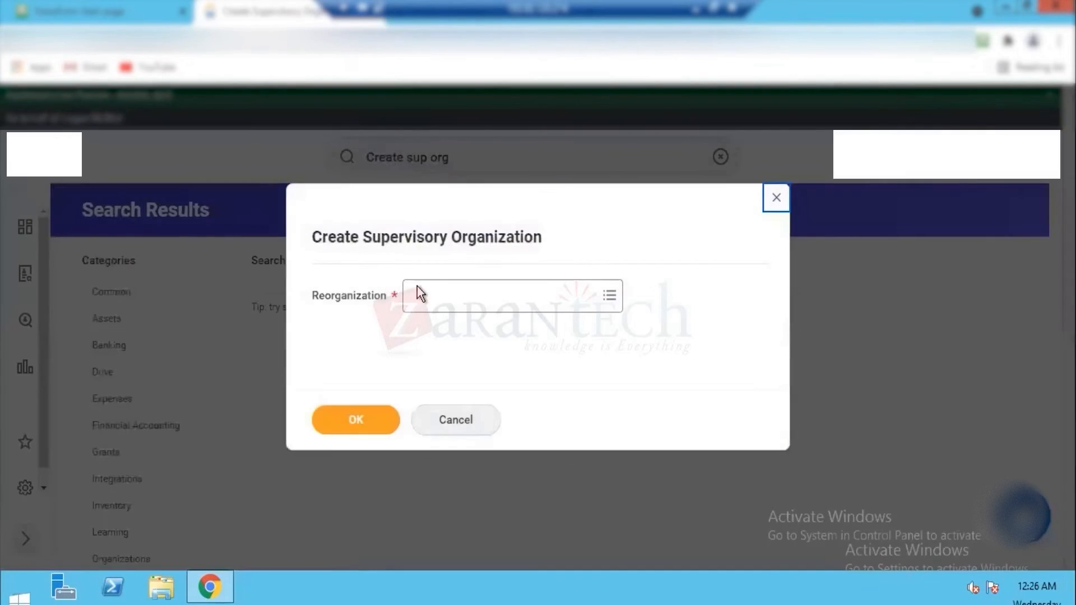
pyautogui.click(426, 292)
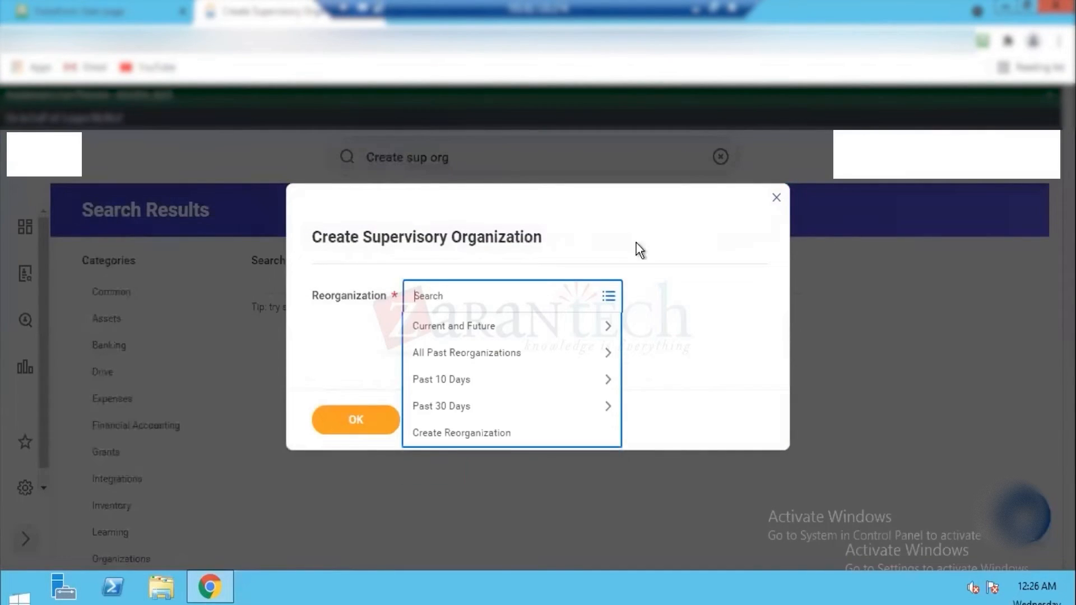
pyautogui.click(777, 200)
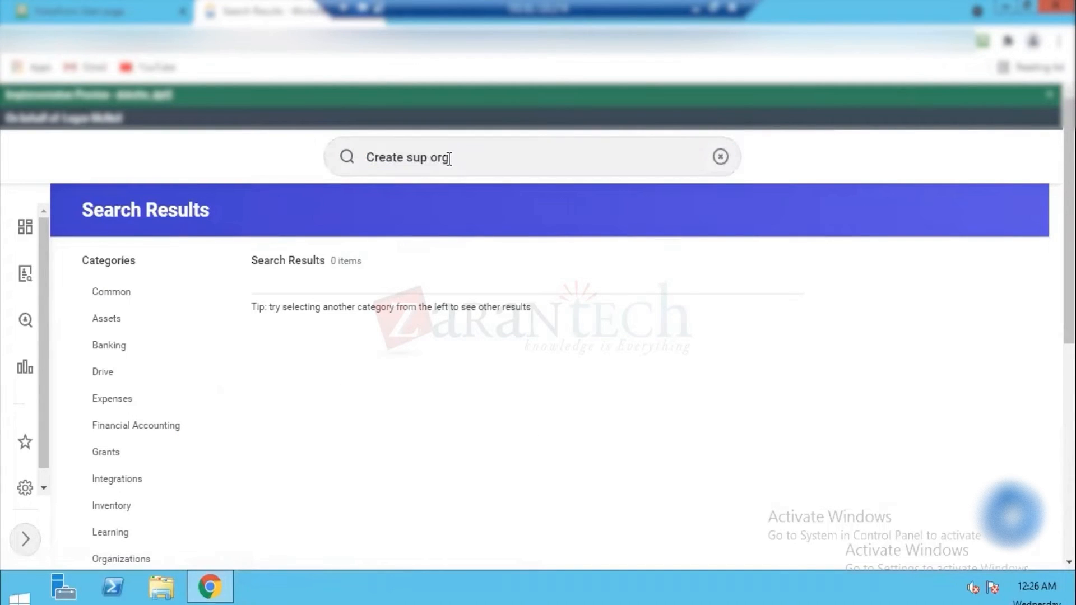
# Step: Search for "Create location" and start the Create Location task
pyautogui.click(449, 159)
pyautogui.press('BackSpace')
pyautogui.press('BackSpace')
pyautogui.press('BackSpace')
pyautogui.press('BackSpace')
pyautogui.press('BackSpace')
pyautogui.press('BackSpace')
pyautogui.press('BackSpace')
pyautogui.press('BackSpace')
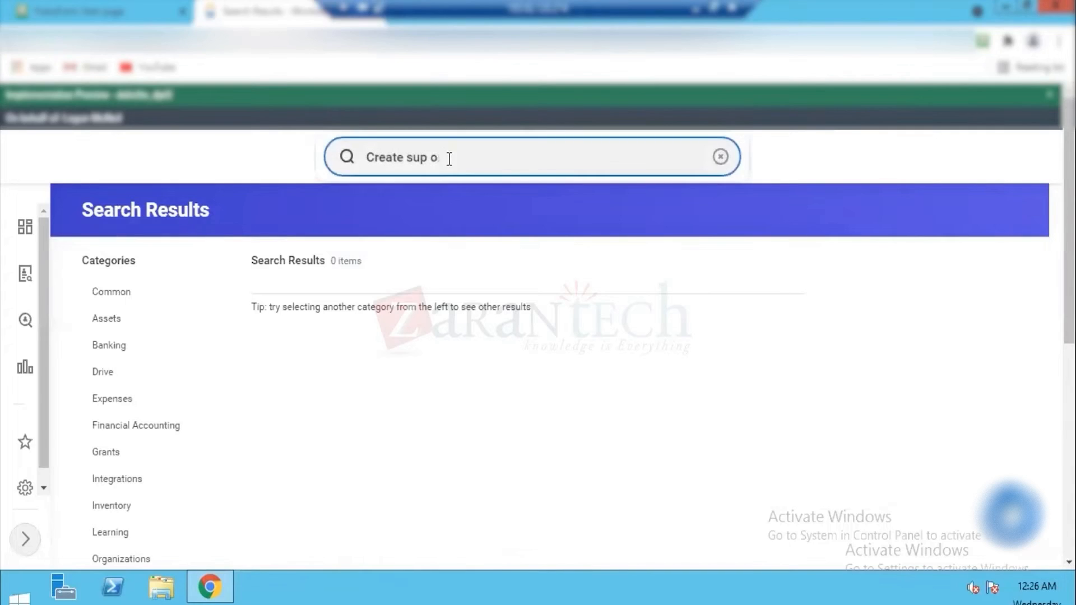
pyautogui.write('location')
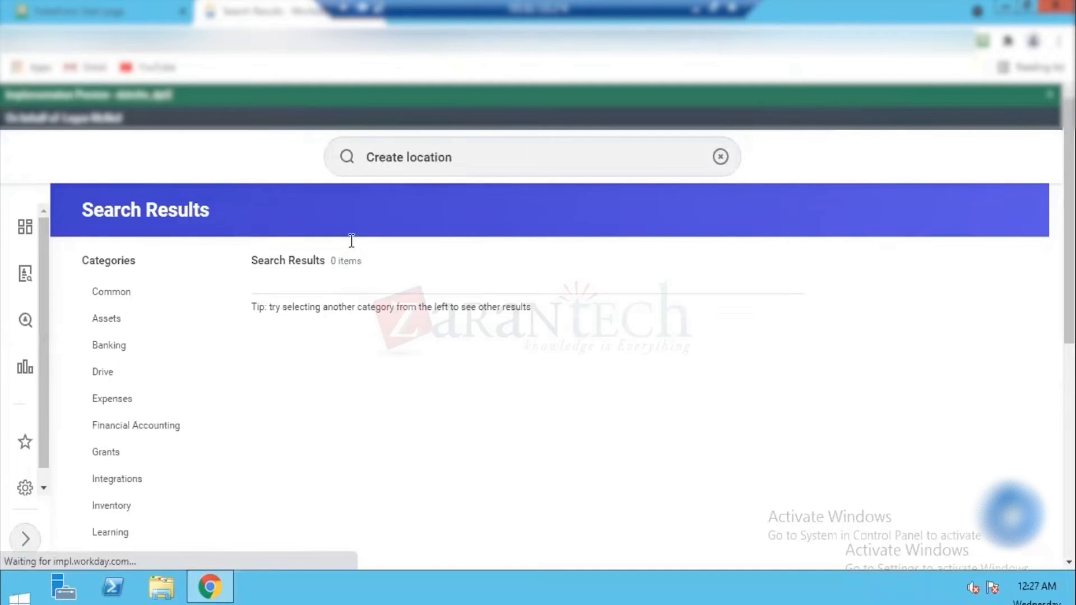
pyautogui.click(290, 326)
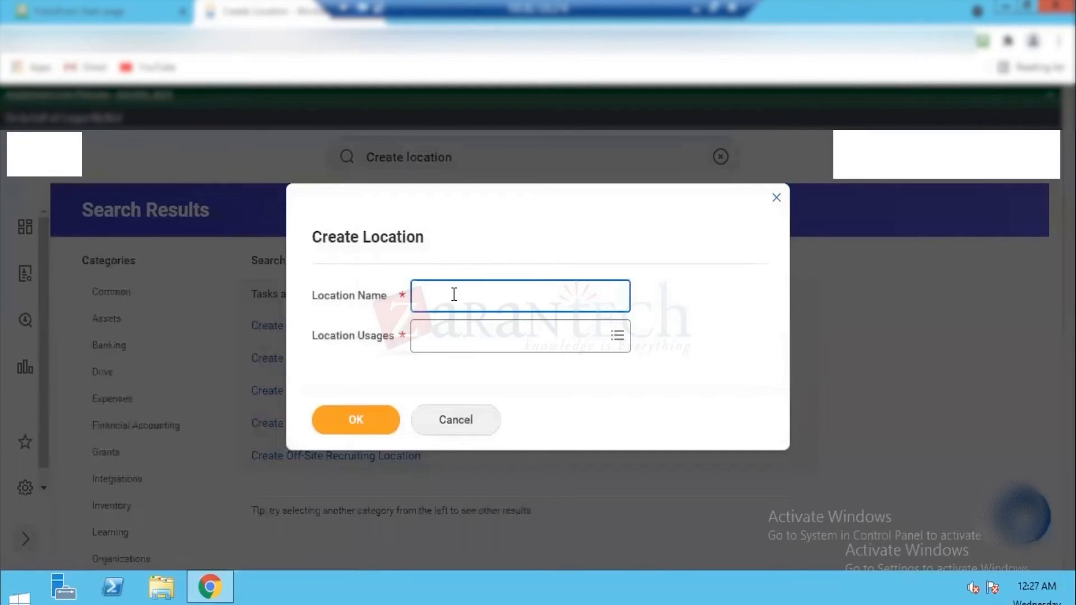
# Step: Name the location Dell HO, choose Business Site as its usage, and continue to its details
pyautogui.write('Dell')
pyautogui.press('Tab')
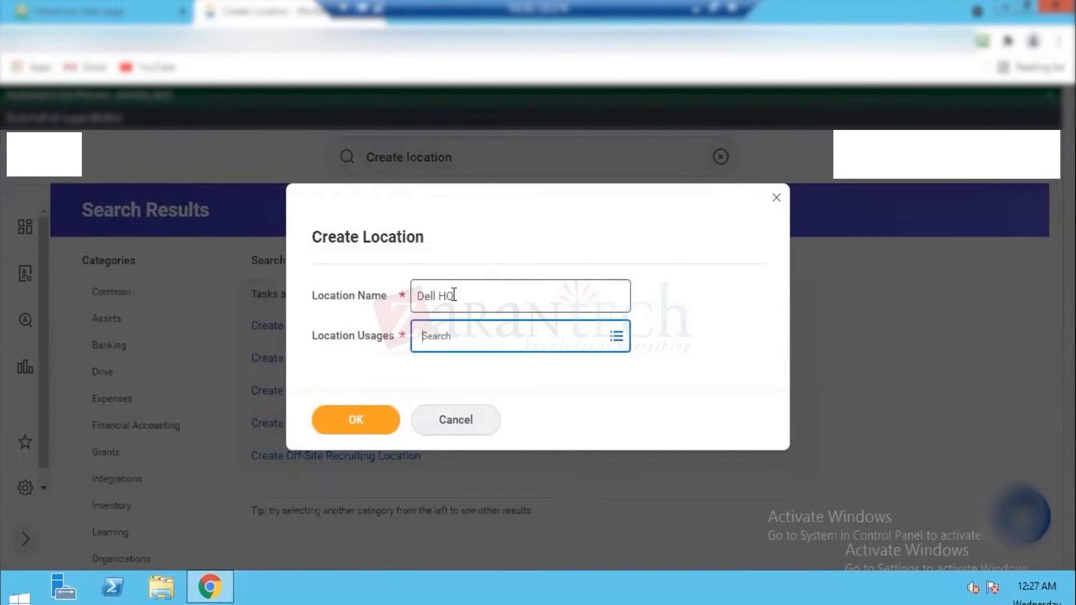
pyautogui.click(616, 336)
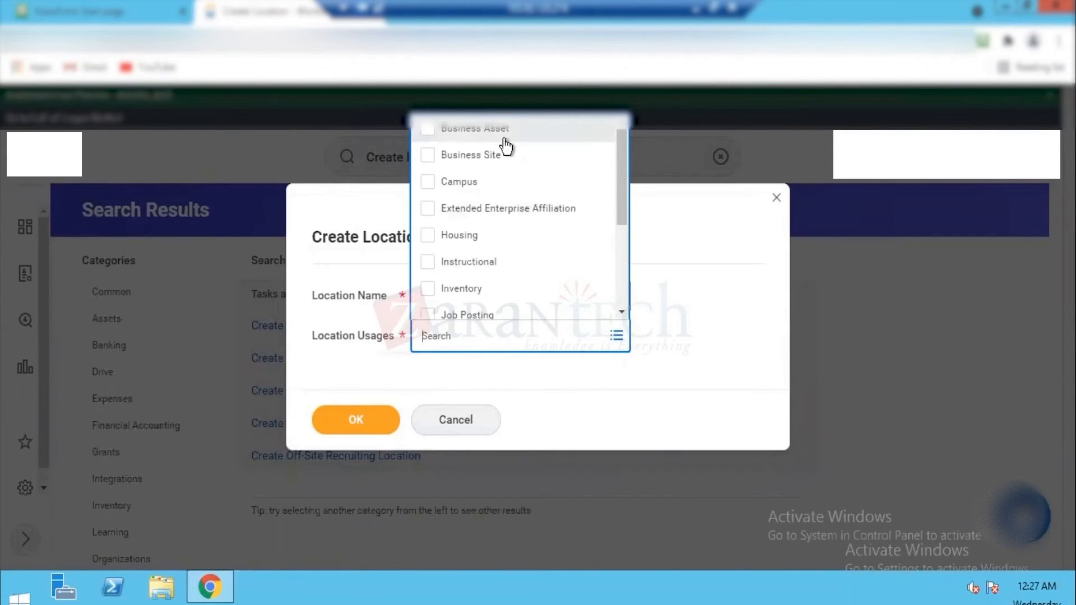
pyautogui.click(428, 155)
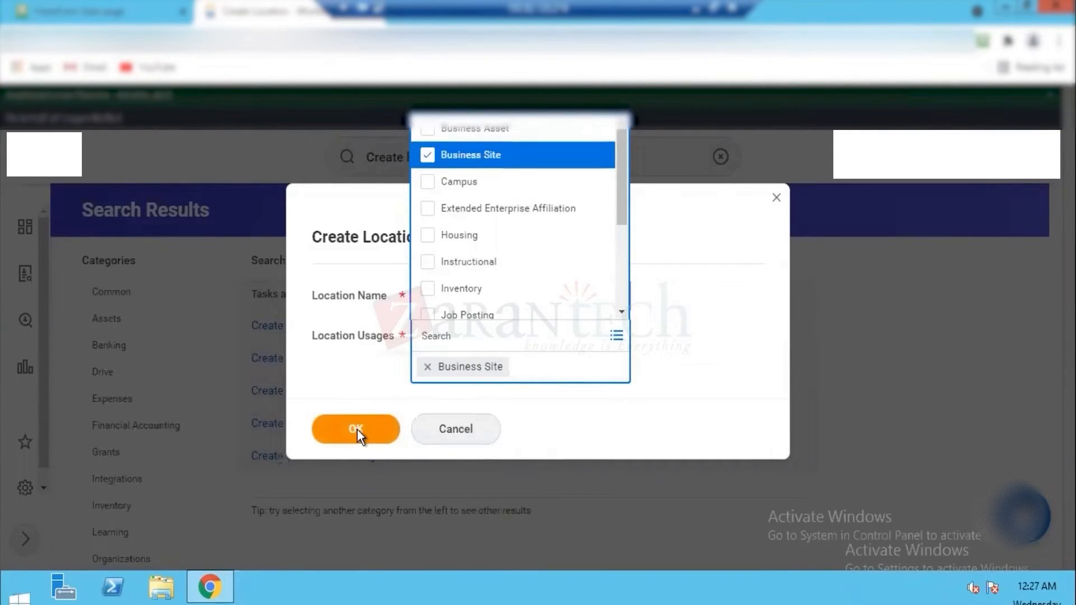
pyautogui.click(357, 428)
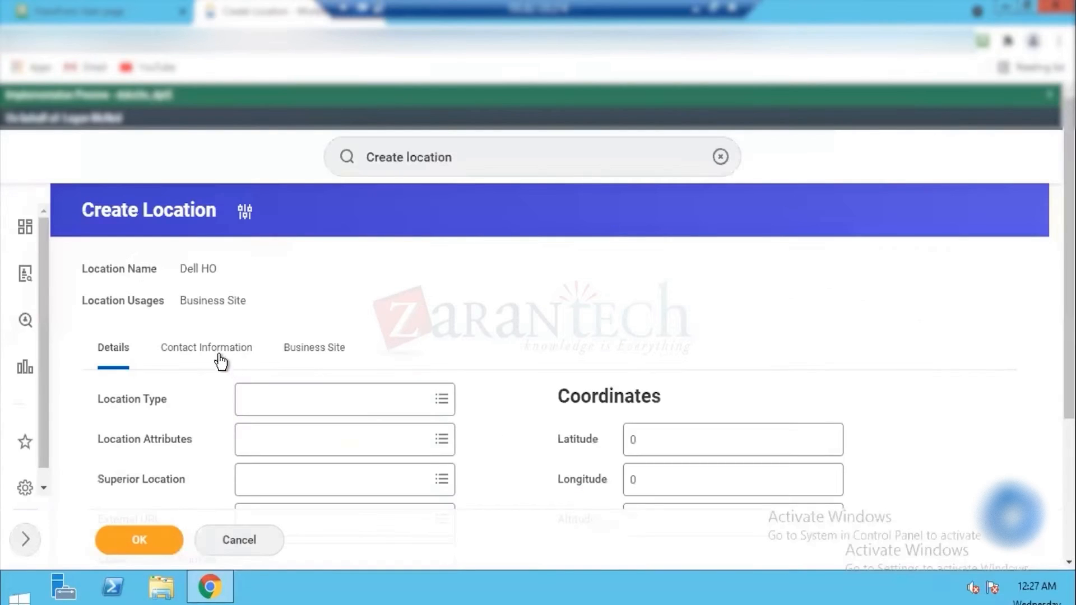
# Step: Set the location type to Building and open the location's contact information
pyautogui.click(288, 405)
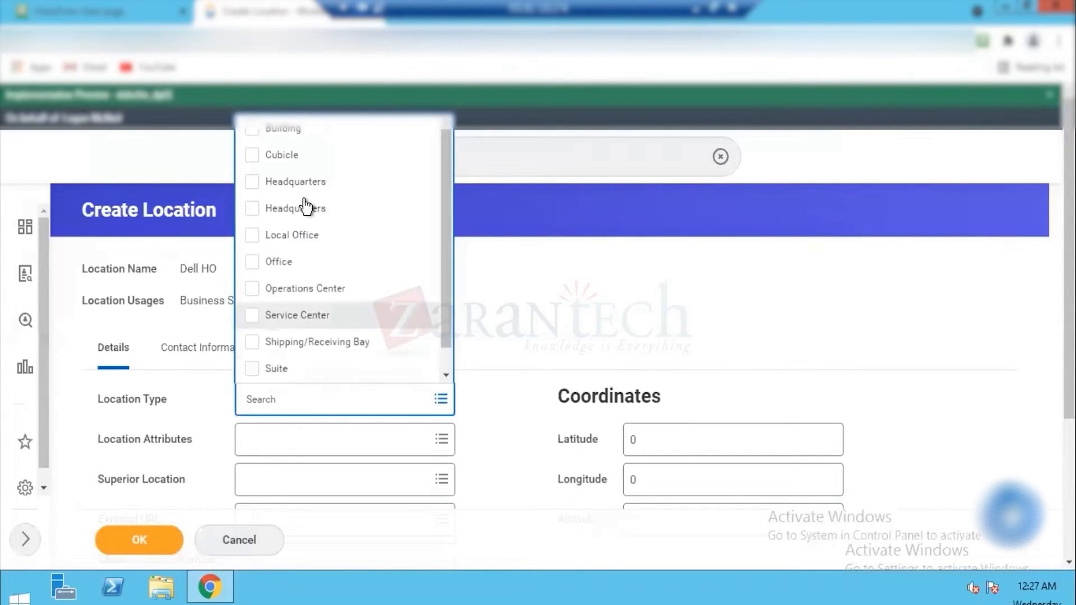
pyautogui.click(292, 130)
pyautogui.click(183, 349)
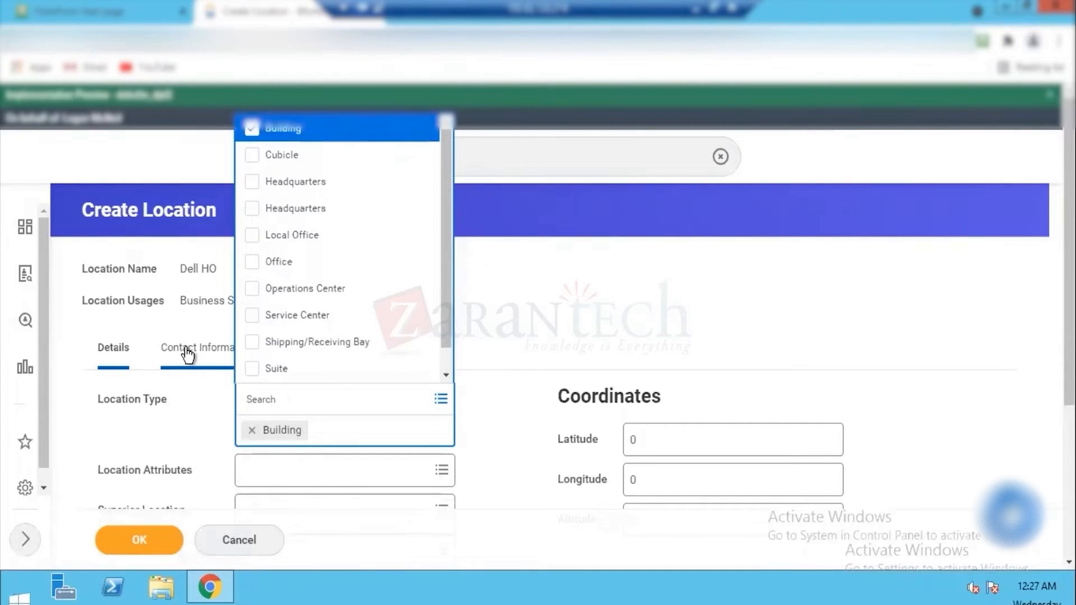
# Step: Add an address to the location with the effective date 01/01/2021
pyautogui.scroll(-6, 898, 300)
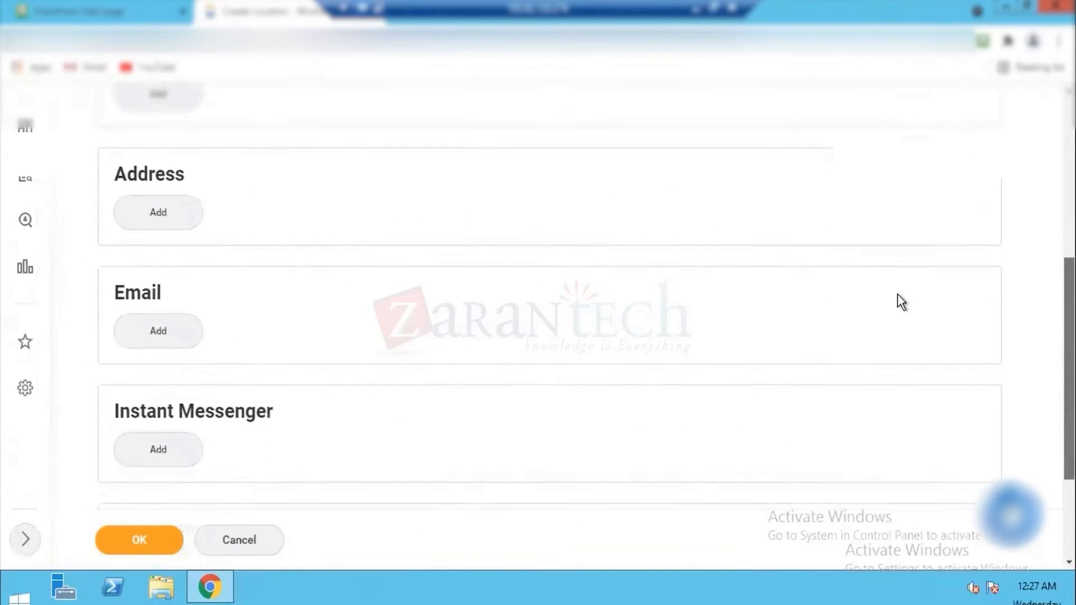
pyautogui.click(163, 212)
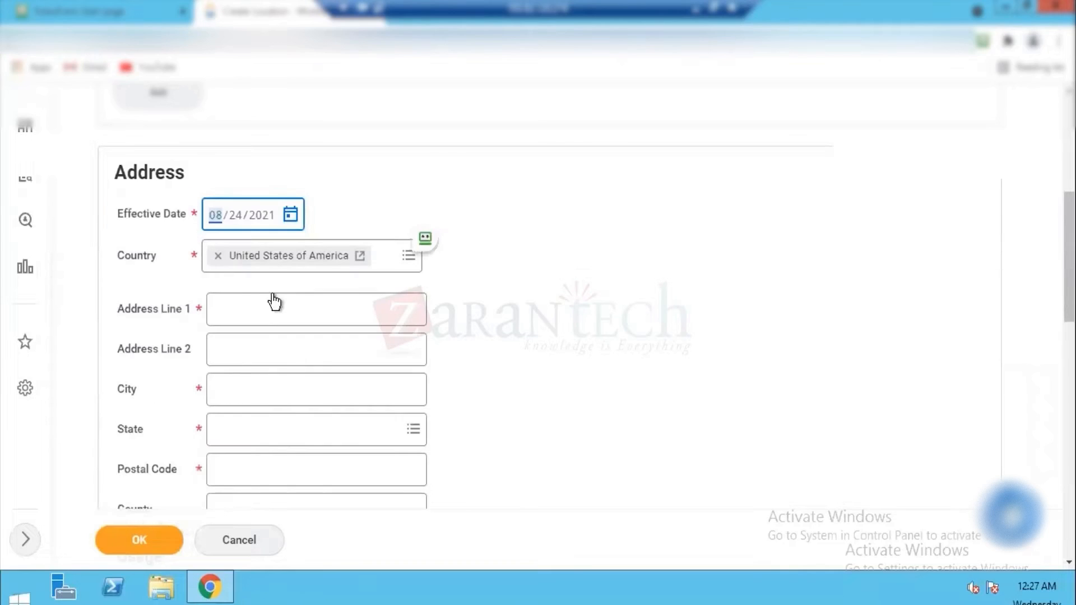
pyautogui.write('0101')
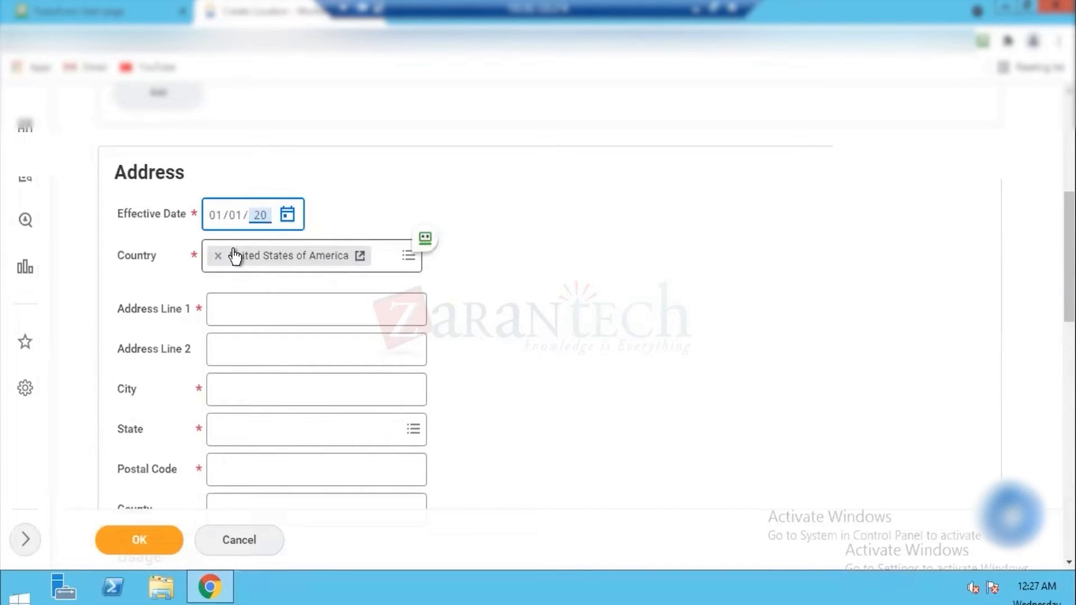
pyautogui.press('Tab')
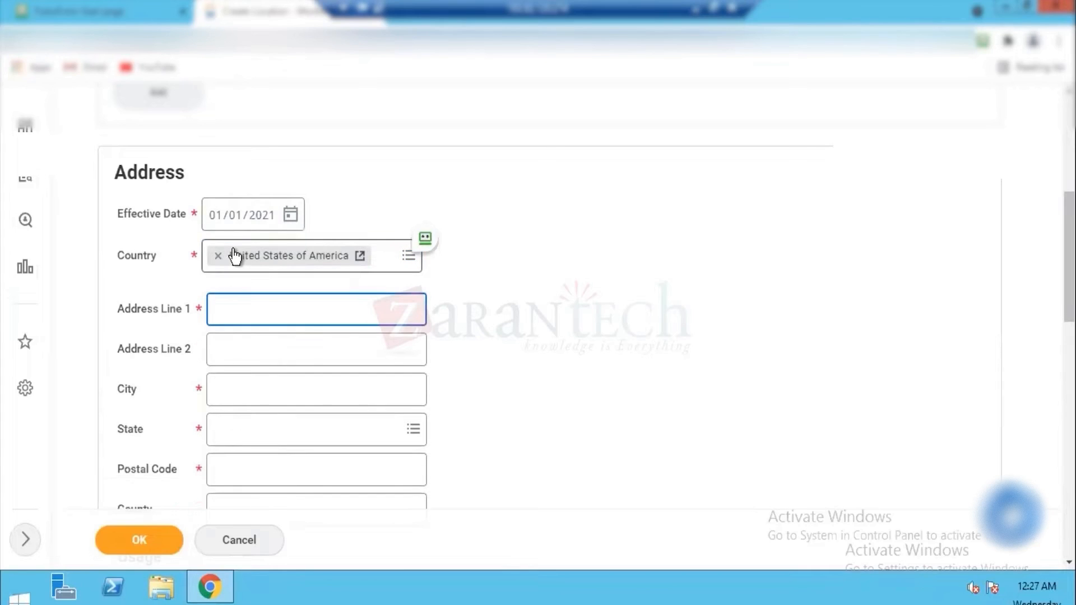
# Step: Enter NY Area as address line 1 and New York as the city
pyautogui.write('NY ARe')
pyautogui.press('BackSpace')
pyautogui.press('BackSpace')
pyautogui.write('rea')
pyautogui.press('Tab')
pyautogui.write('New ')
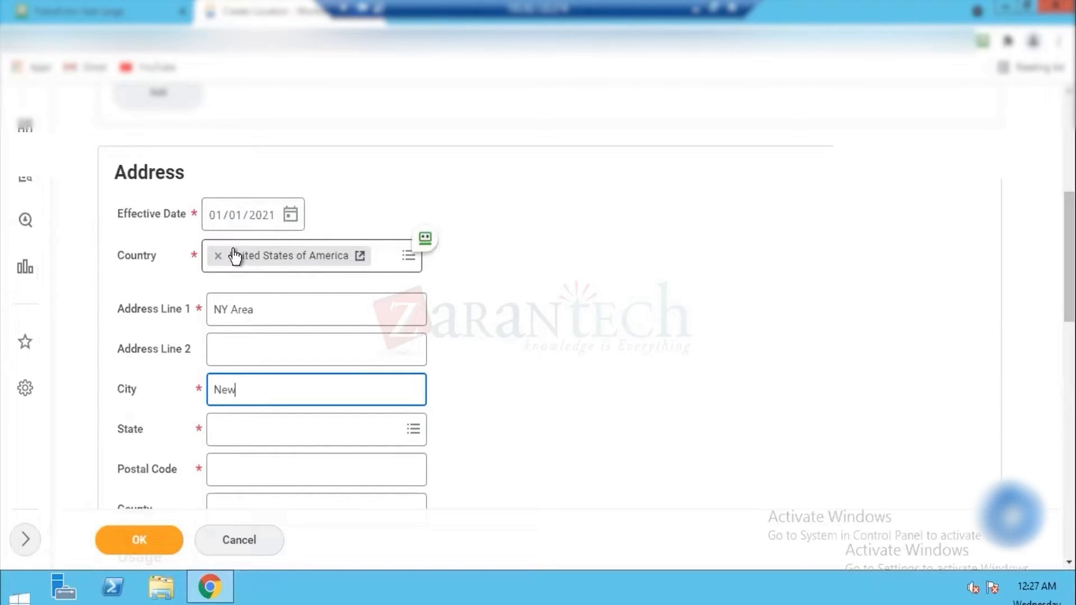
pyautogui.write('York')
pyautogui.hotkey('ctrl', 'a')
pyautogui.hotkey('ctrl', 'c')
pyautogui.press('Tab')
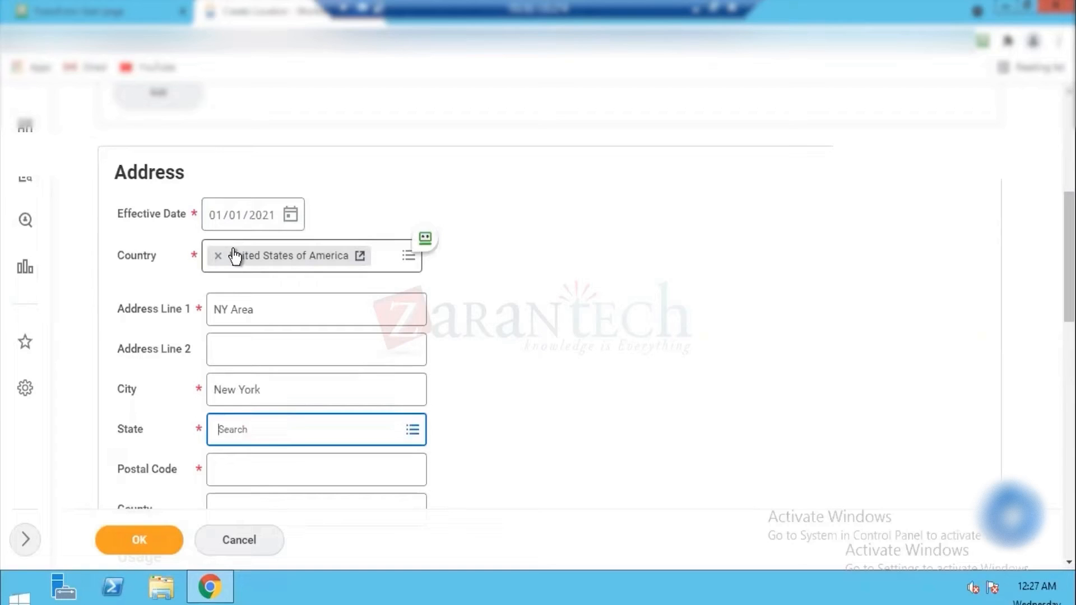
# Step: Set the state to New York and the postal code to 10001
pyautogui.hotkey('ctrl', 'v')
pyautogui.press('Return')
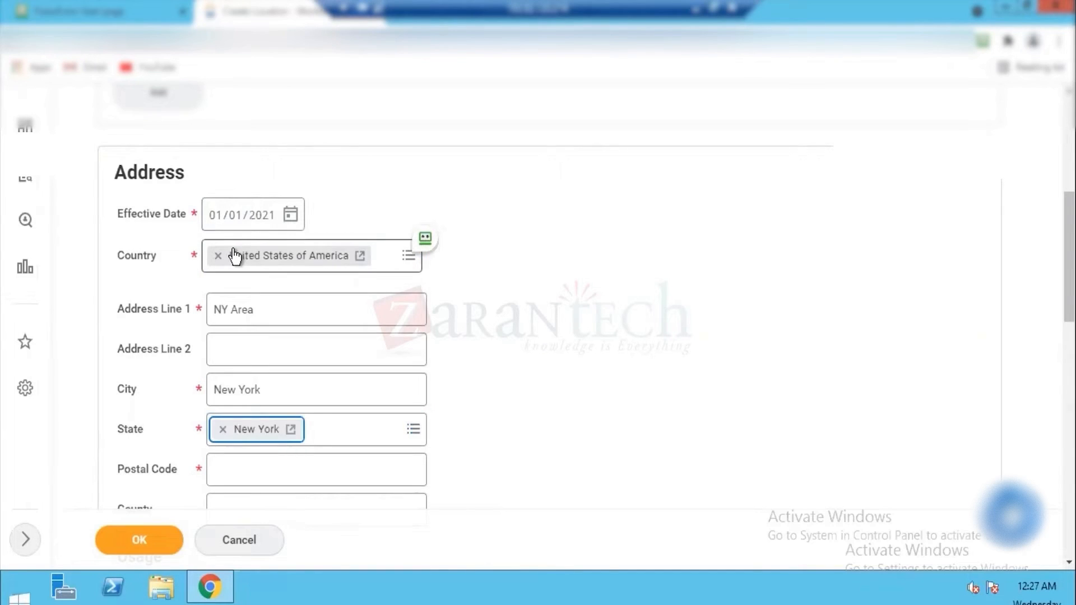
pyautogui.click(286, 482)
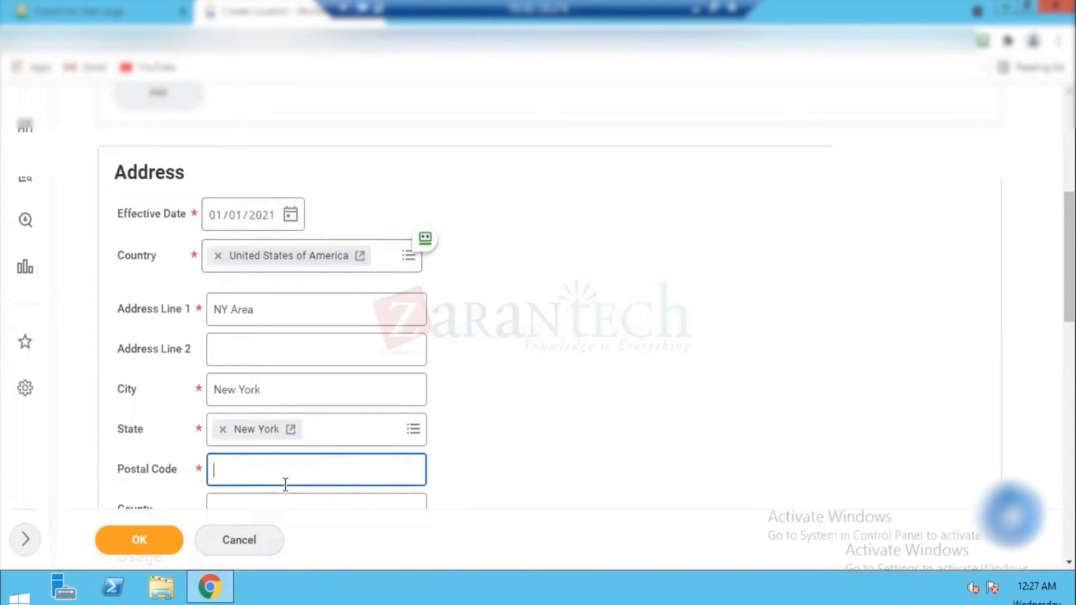
pyautogui.write('10001')
pyautogui.press('Tab')
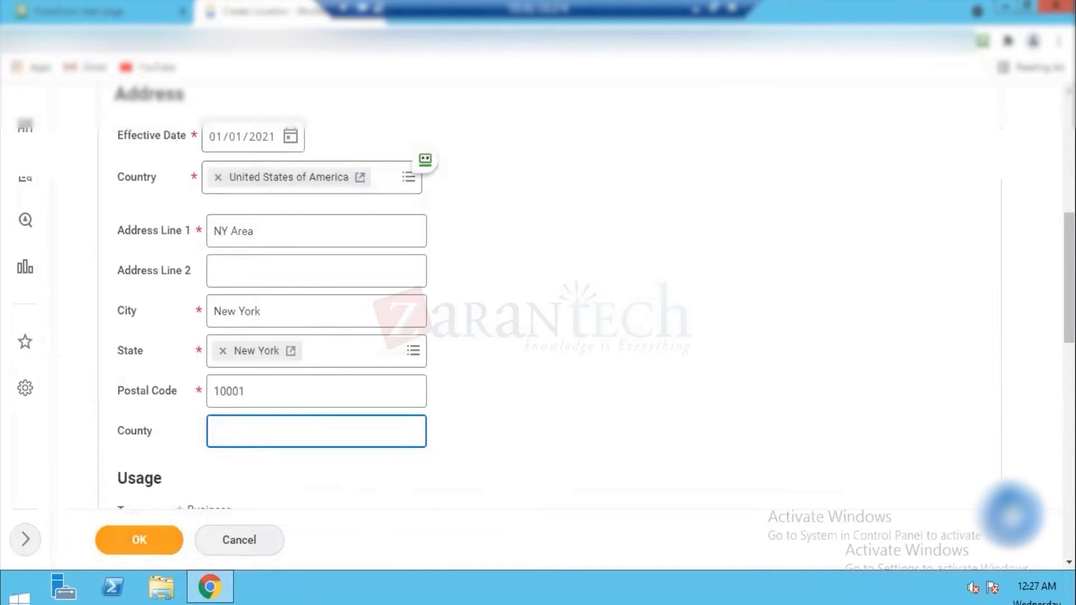
# Step: Mark the new address as primary and submit the location
pyautogui.scroll(-5, 821, 324)
pyautogui.click(193, 280)
pyautogui.click(142, 538)
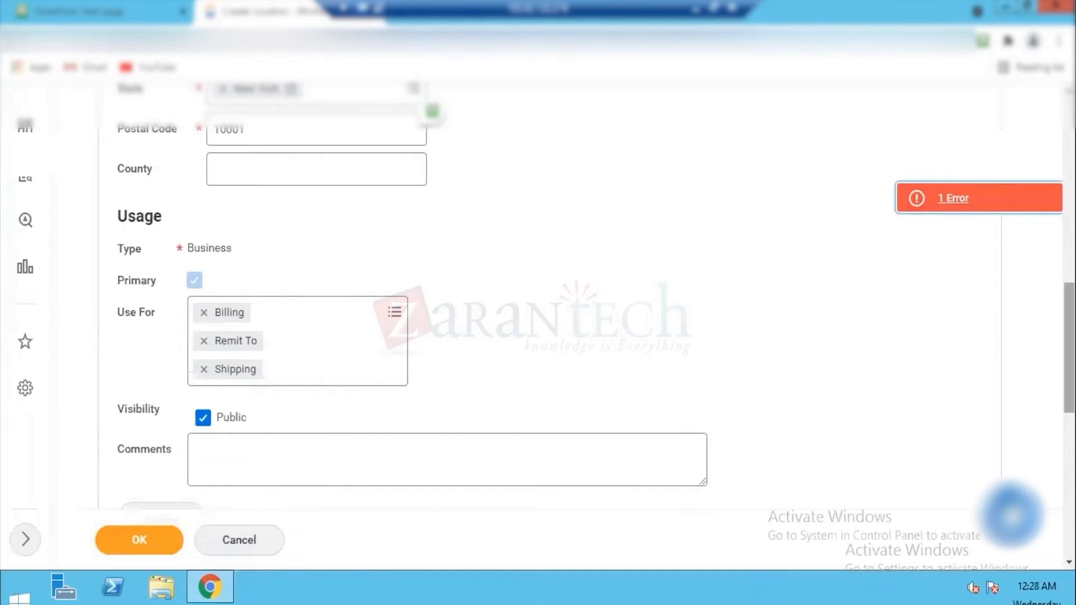
# Step: Set the location's business site time profile to Standard 40 HRS
pyautogui.click(1069, 437)
pyautogui.moveTo(1069, 431); pyautogui.dragTo(1068, 322)
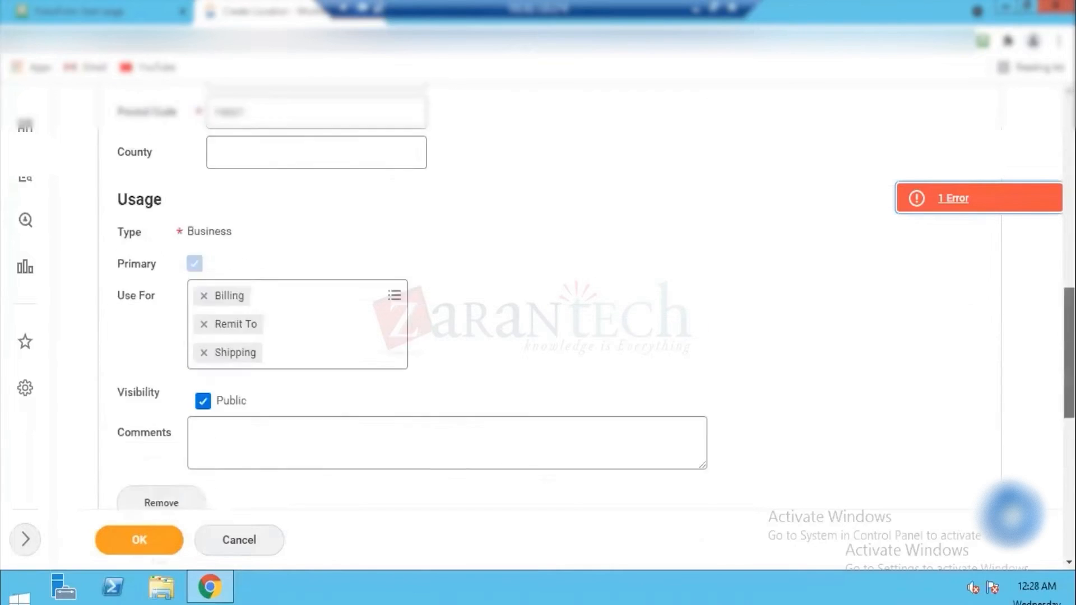
pyautogui.scroll(10, 420, 185)
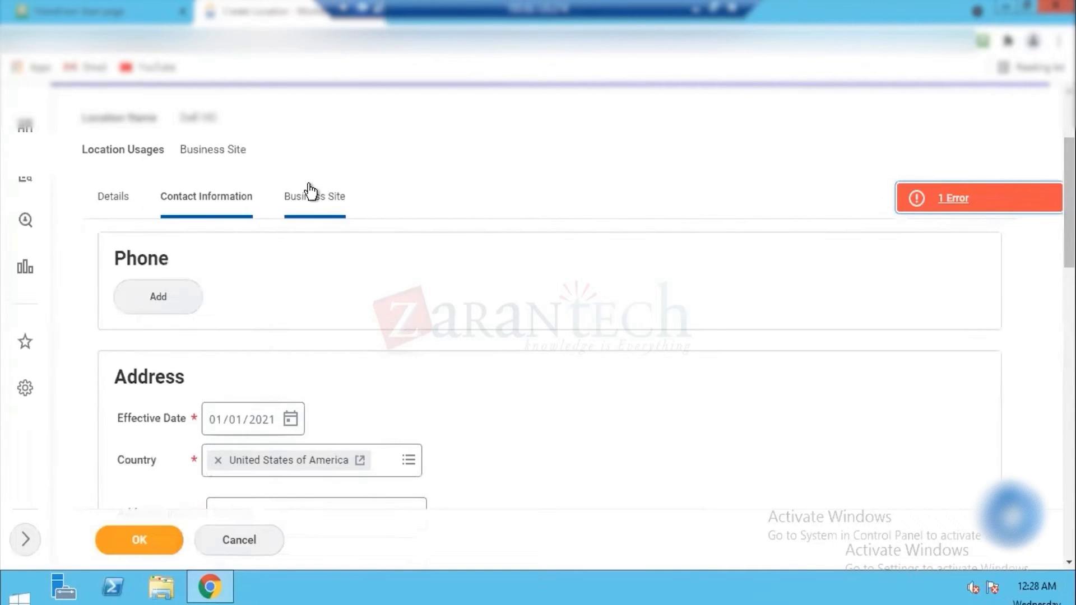
pyautogui.click(309, 192)
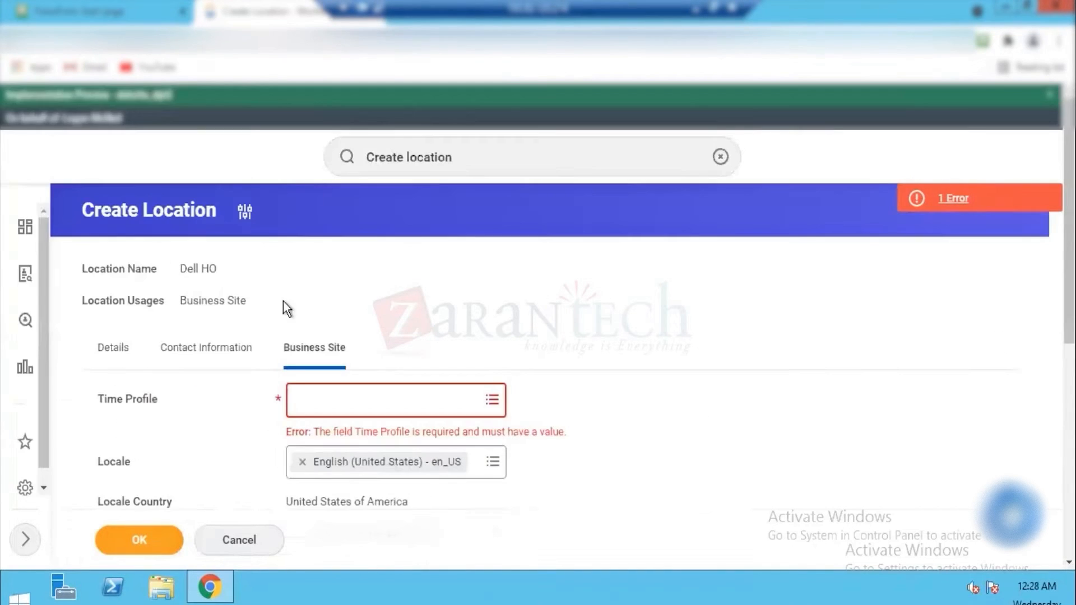
pyautogui.click(391, 409)
pyautogui.scroll(-4, 499, 213)
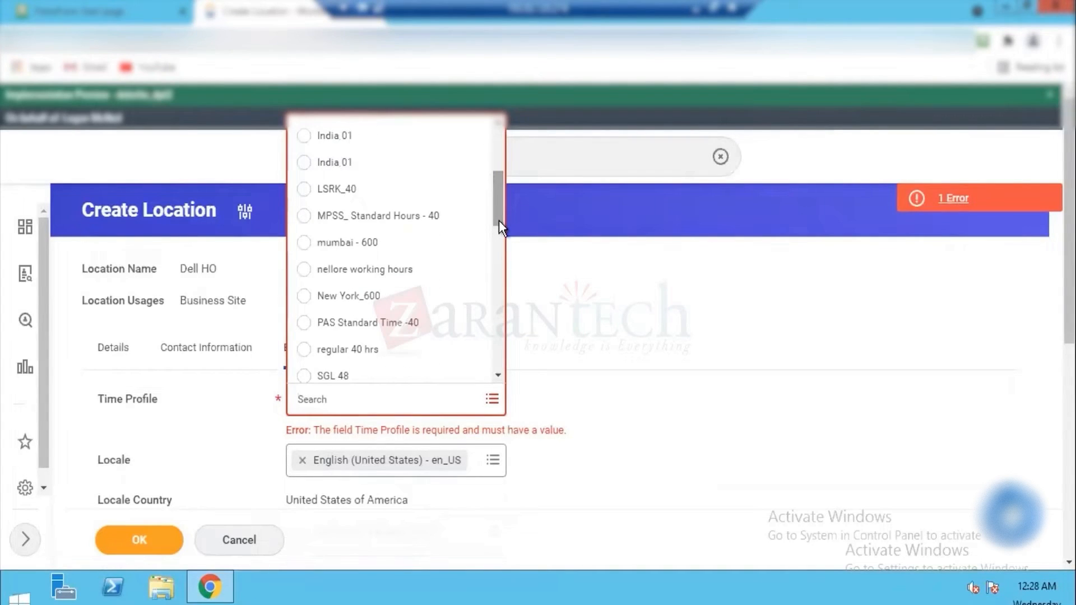
pyautogui.scroll(-4, 499, 224)
pyautogui.scroll(-3, 499, 257)
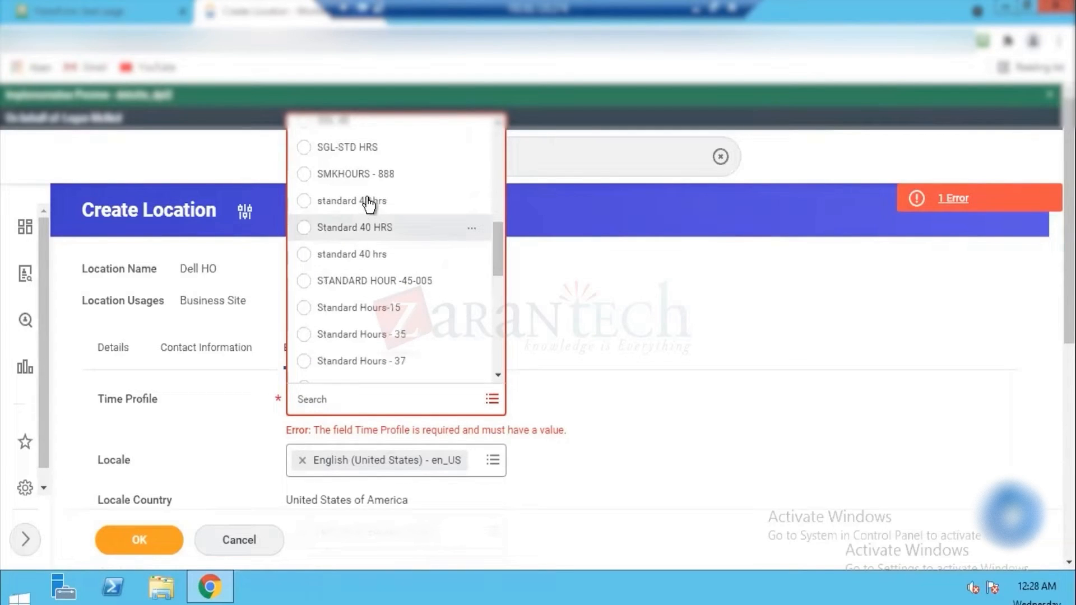
pyautogui.click(355, 227)
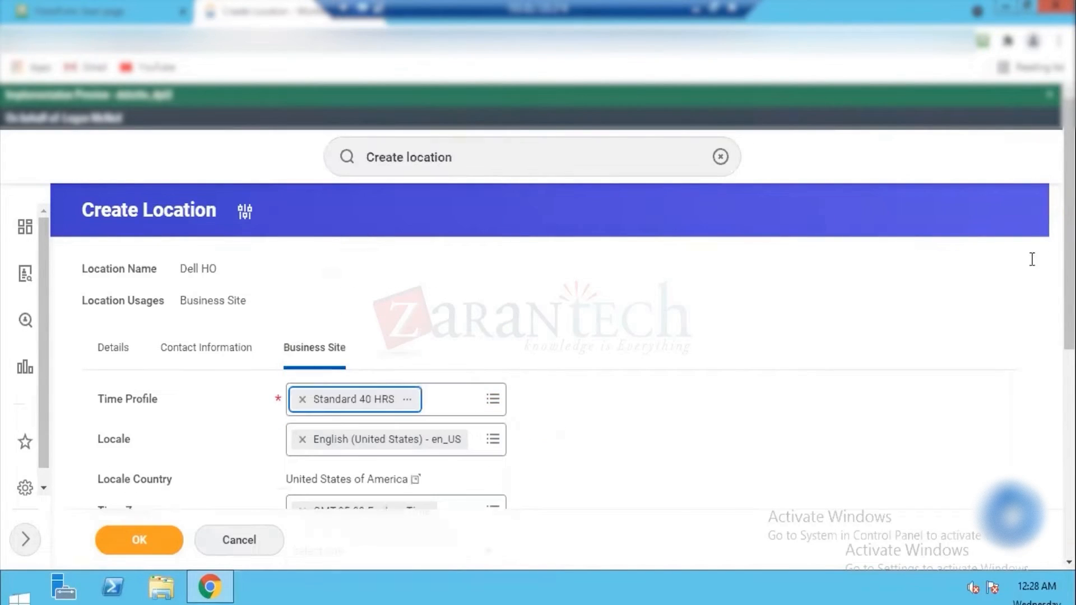
# Step: Submit the completed Dell HO location and close its summary
pyautogui.moveTo(1069, 263); pyautogui.dragTo(1069, 346)
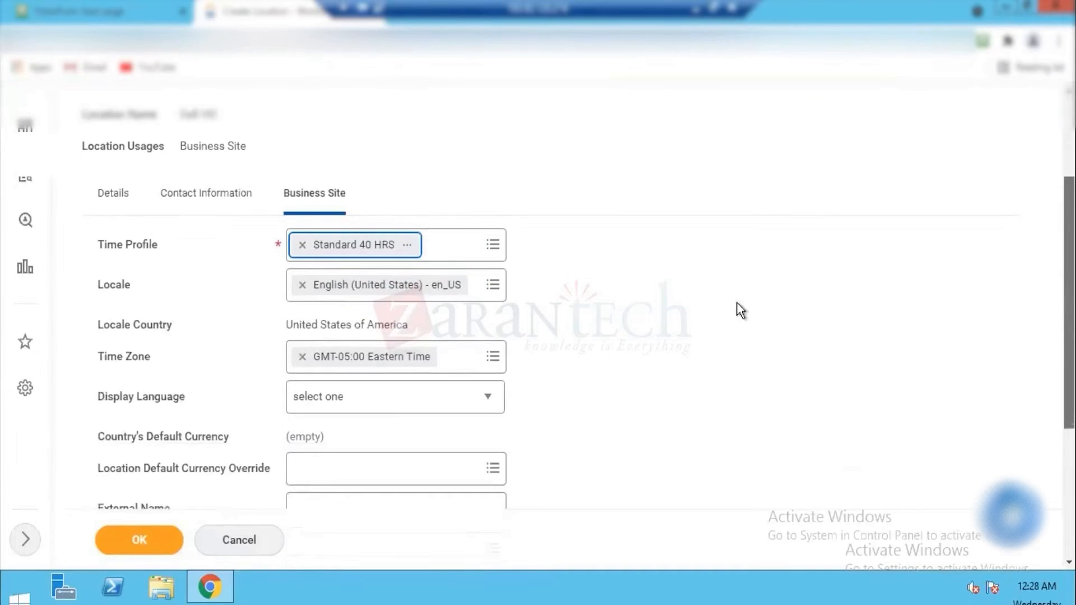
pyautogui.click(124, 540)
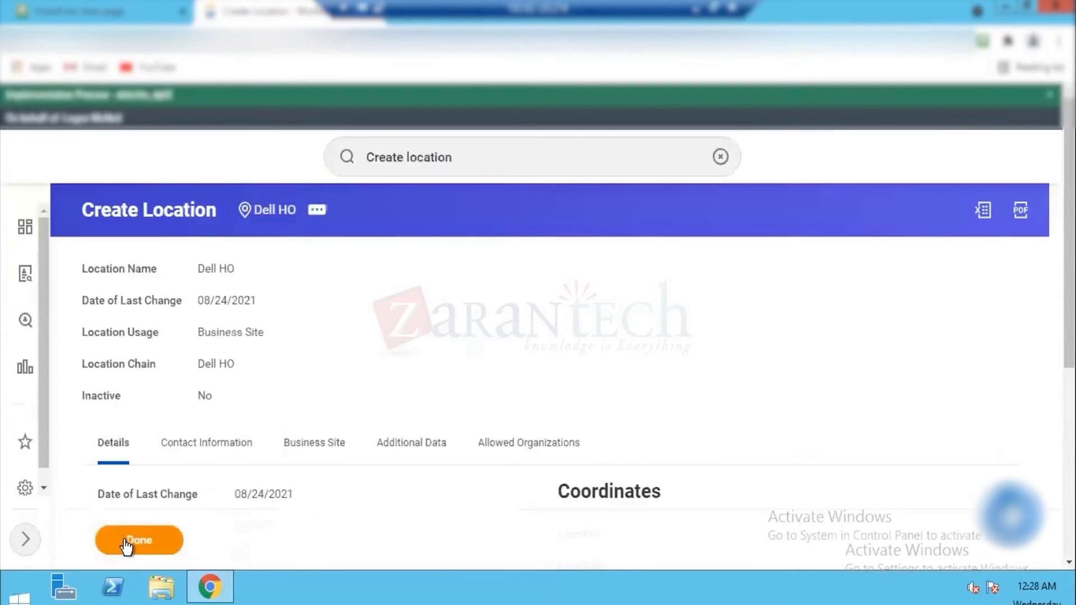
pyautogui.click(147, 537)
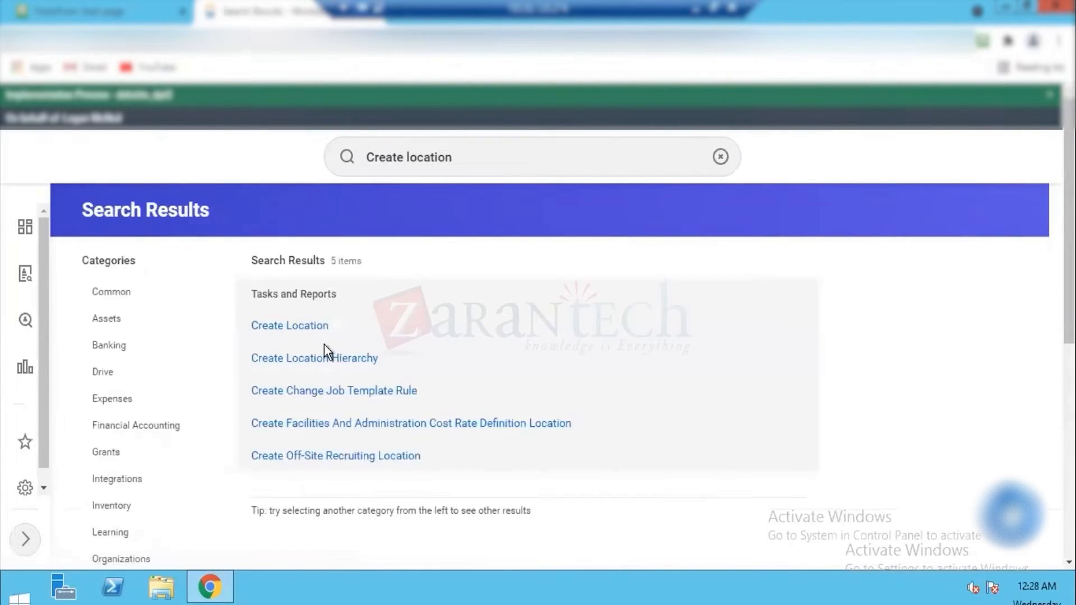
# Step: Search for Create Sup Org and open the Create Supervisory Organization task
pyautogui.click(462, 152)
pyautogui.doubleClick(462, 151)
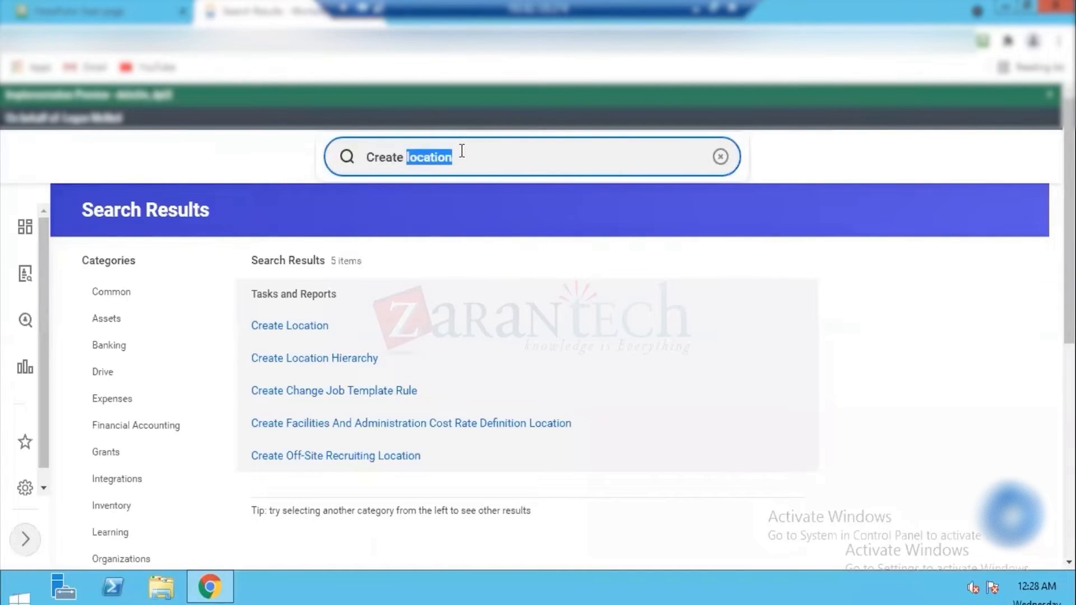
pyautogui.write('Sup Org')
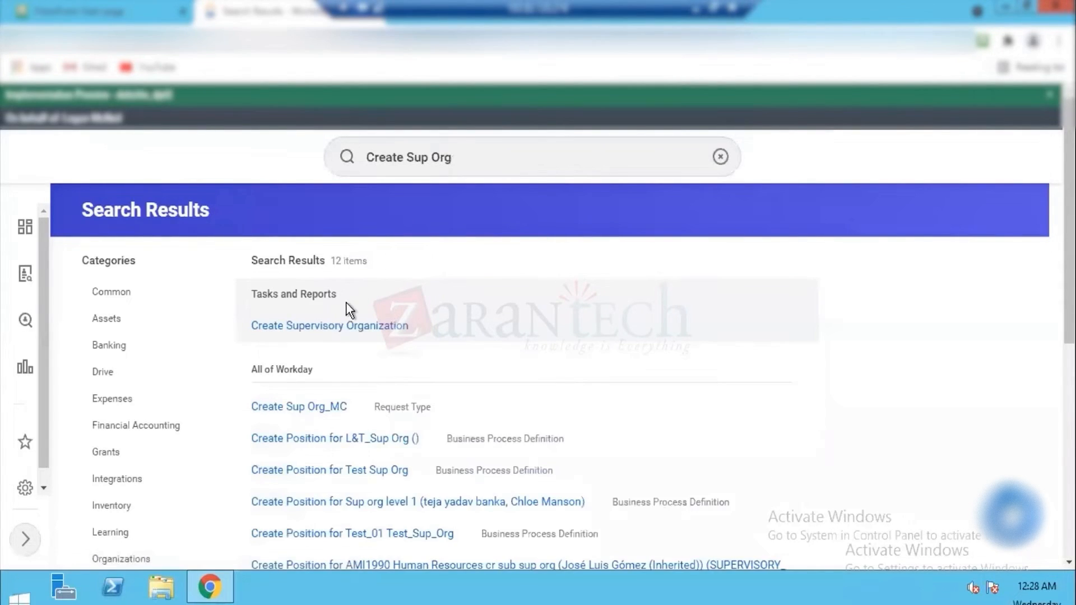
pyautogui.click(331, 329)
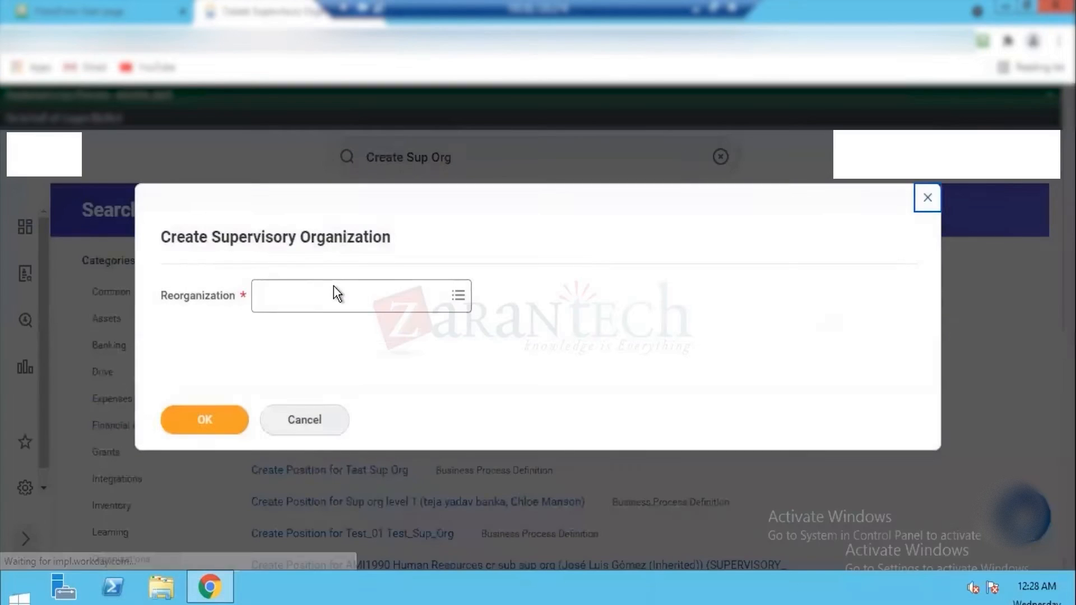
# Step: Select Dell Reorg (01/01/2021) as the supervisory organization's reorganization and continue to its details
pyautogui.click(324, 289)
pyautogui.write('Dell')
pyautogui.press('Return')
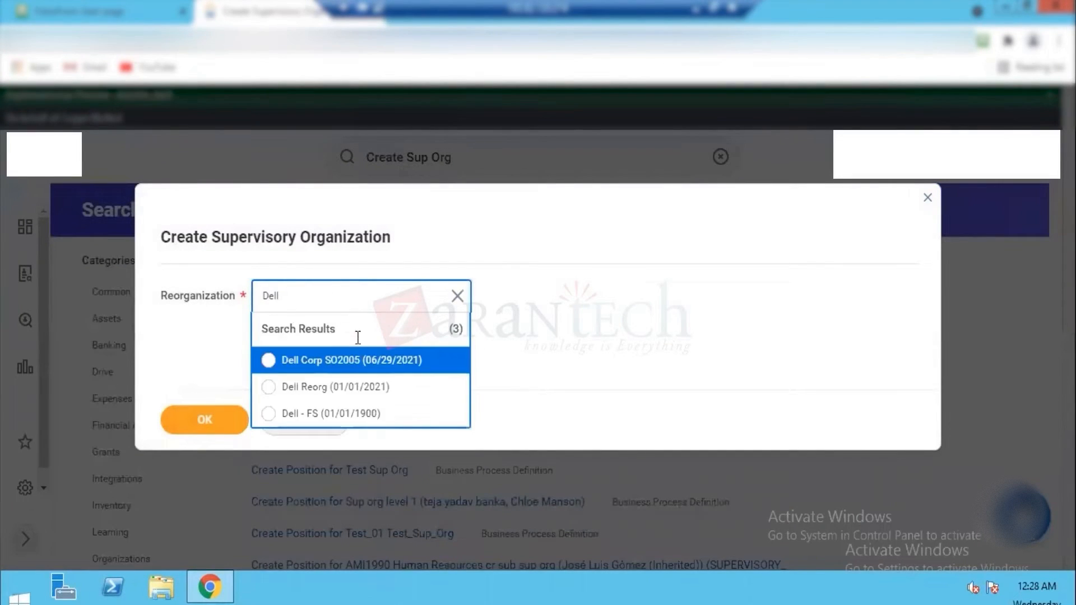
pyautogui.click(344, 389)
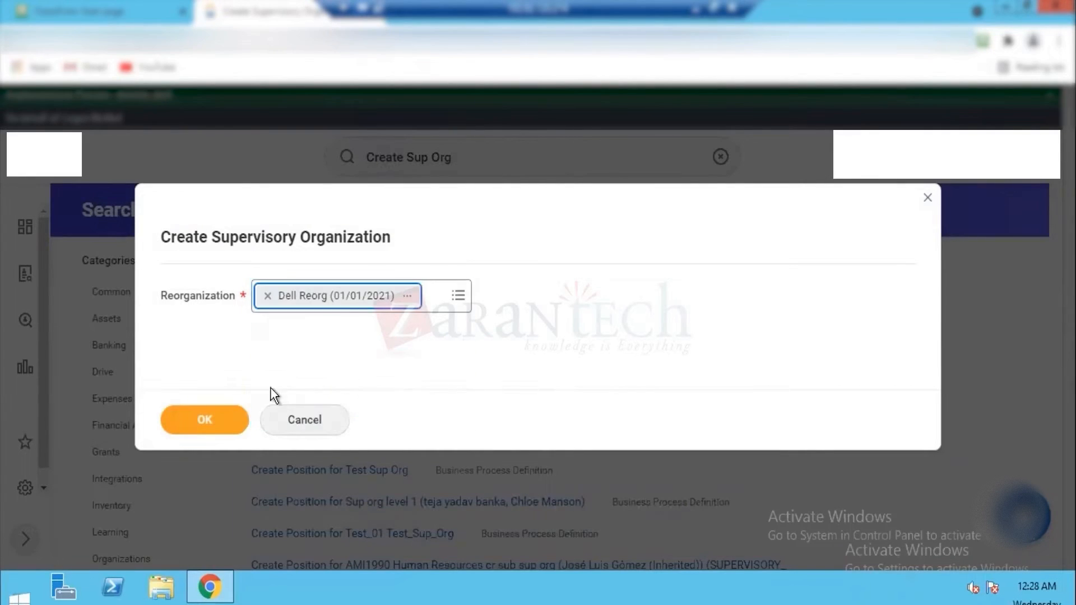
pyautogui.click(213, 427)
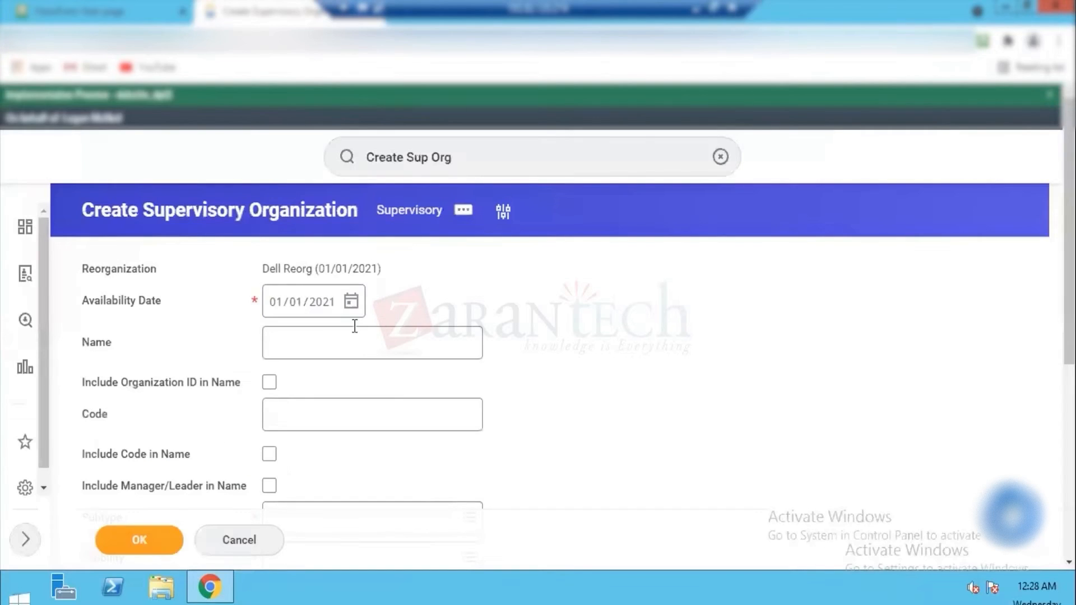
# Step: Name the supervisory organization Dell SupOrg and give it the code DSO
pyautogui.click(331, 338)
pyautogui.write('Dell Sup')
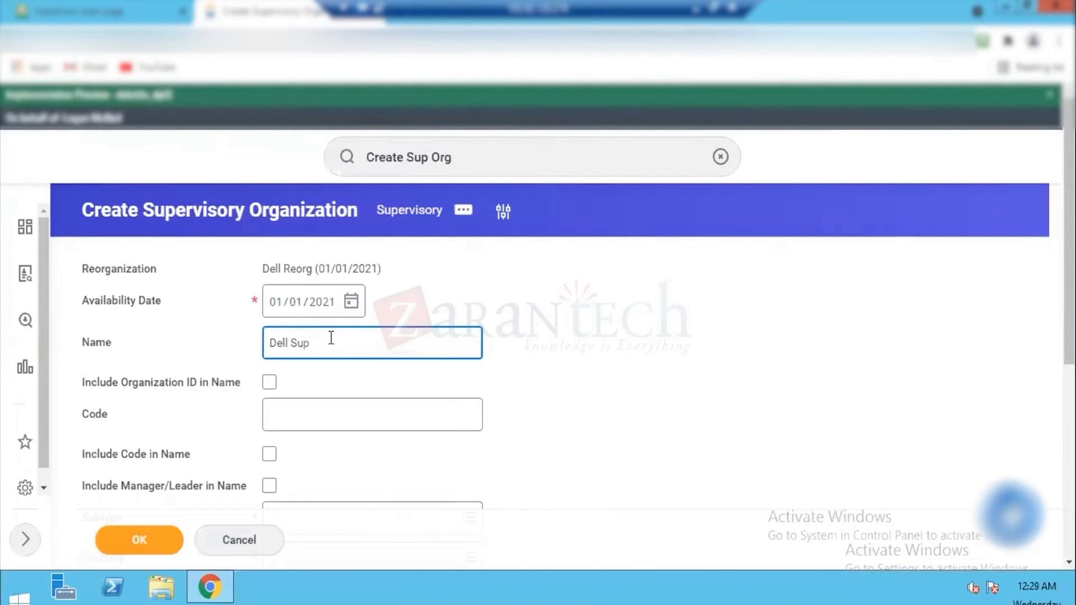
pyautogui.write('Org')
pyautogui.press('Tab')
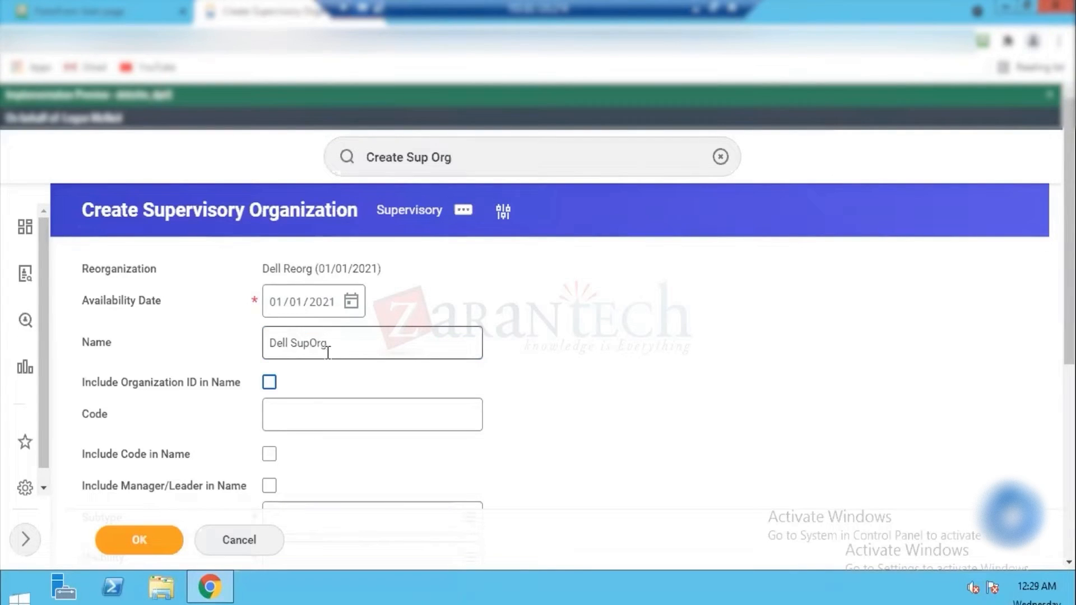
pyautogui.click(300, 419)
pyautogui.write('S')
pyautogui.write('DSO')
pyautogui.press('Tab')
pyautogui.press('Tab')
pyautogui.press('Tab')
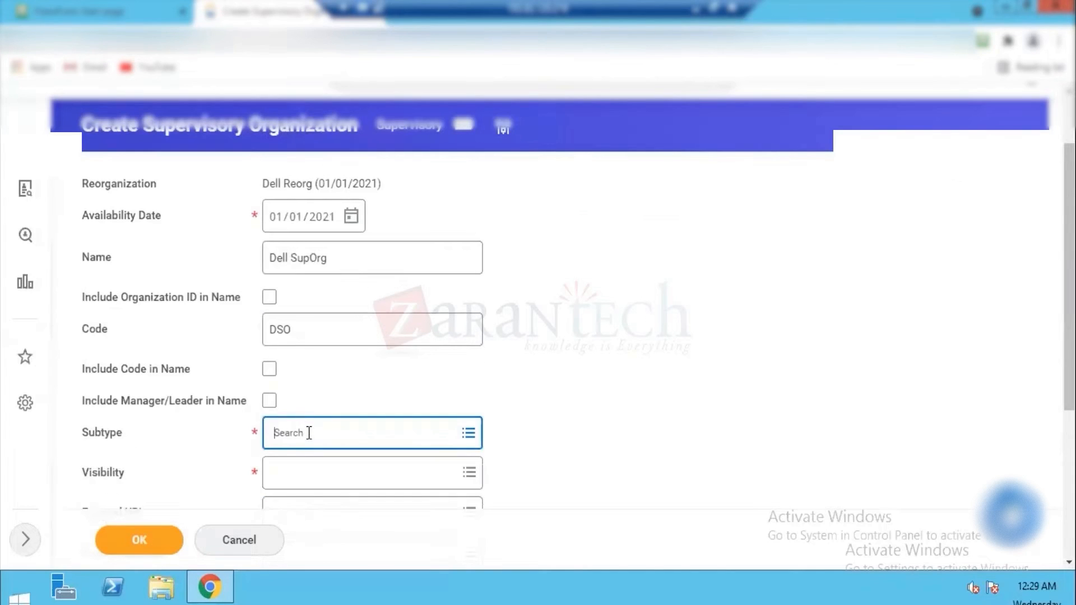
# Step: Set the supervisory organization's subtype to Group and its visibility to Everyone
pyautogui.click(309, 436)
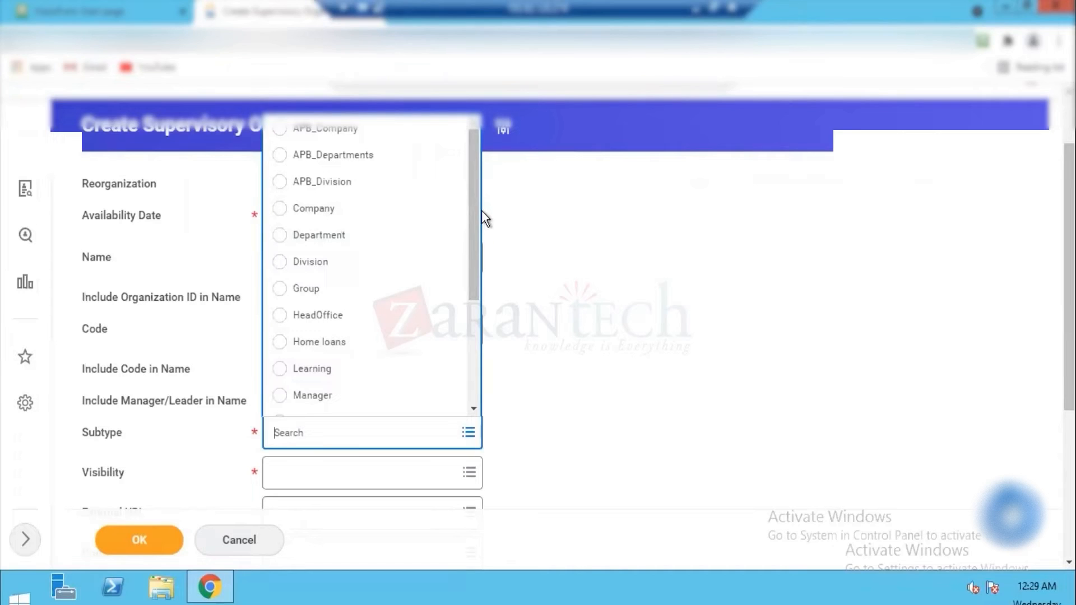
pyautogui.click(305, 288)
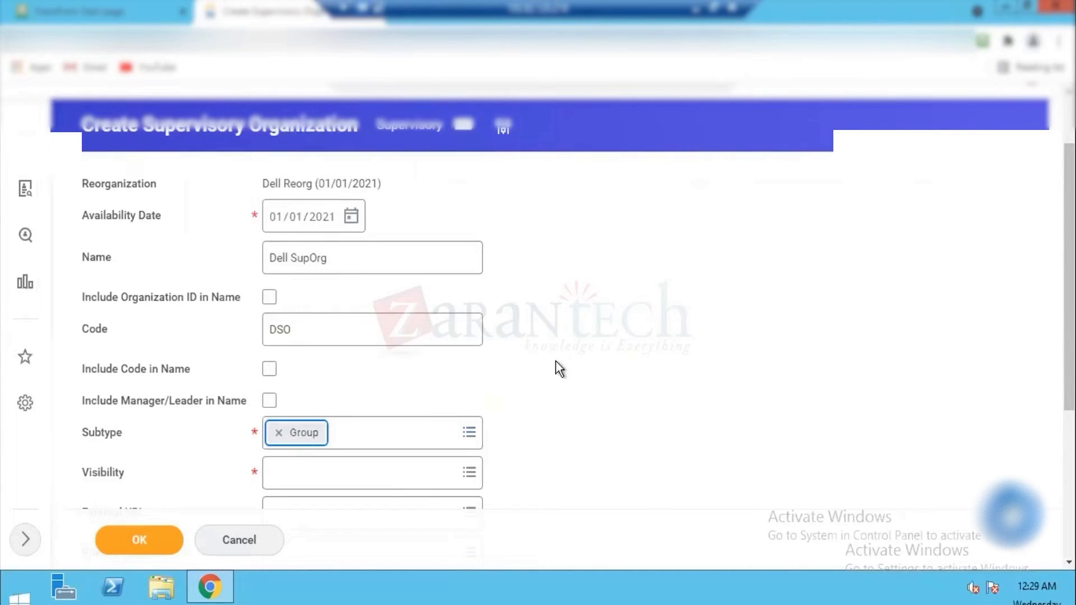
pyautogui.scroll(-4, 493, 223)
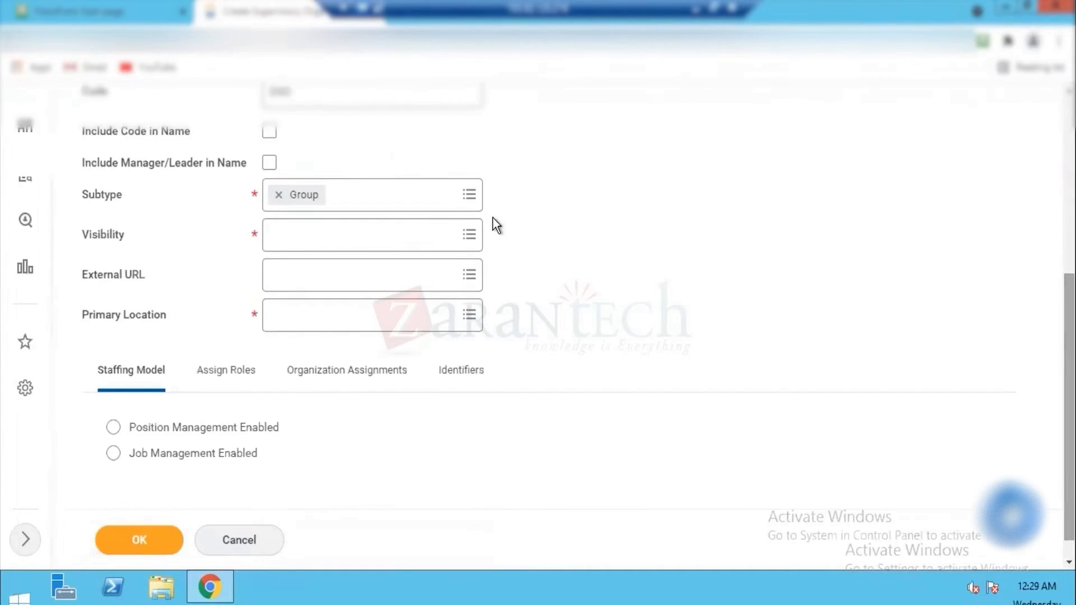
pyautogui.click(433, 249)
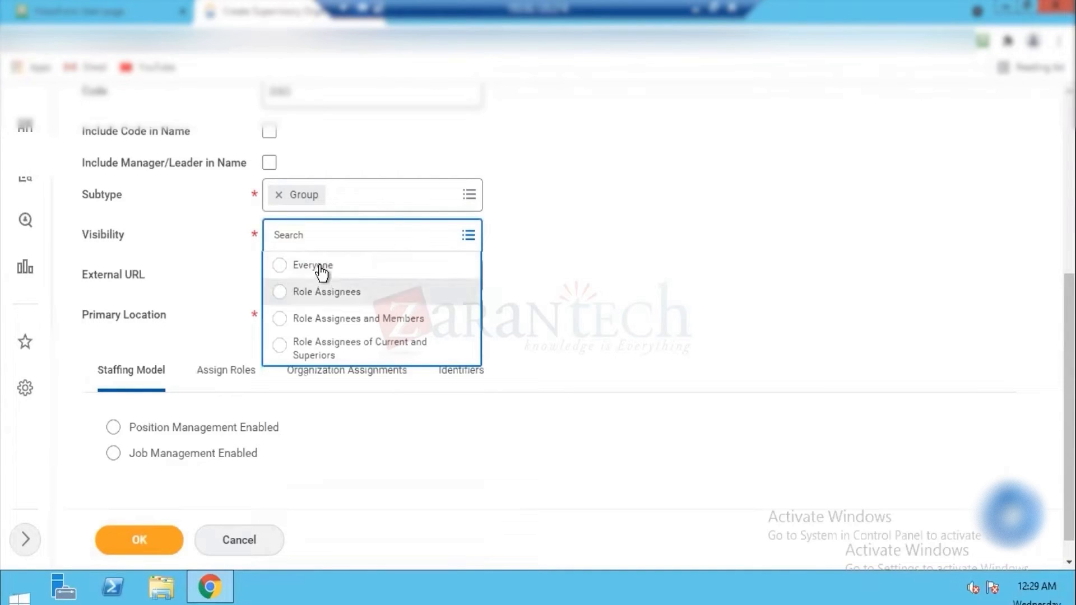
pyautogui.click(321, 271)
# Step: Set the primary location to Dell HO and submit the supervisory organization with position management enabled
pyautogui.click(311, 316)
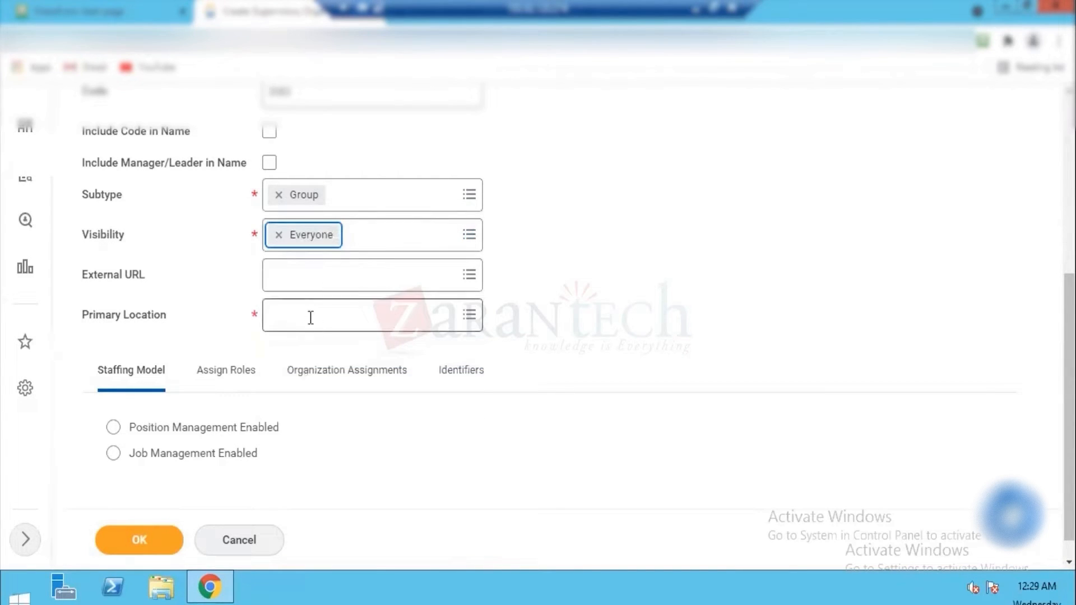
pyautogui.write('De')
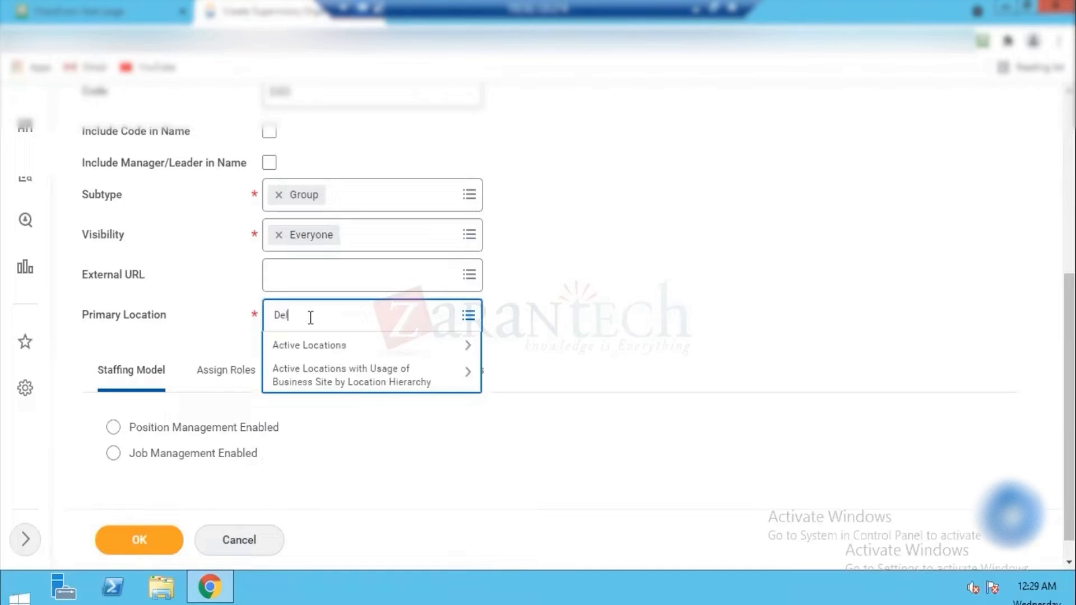
pyautogui.write('ll')
pyautogui.press('Return')
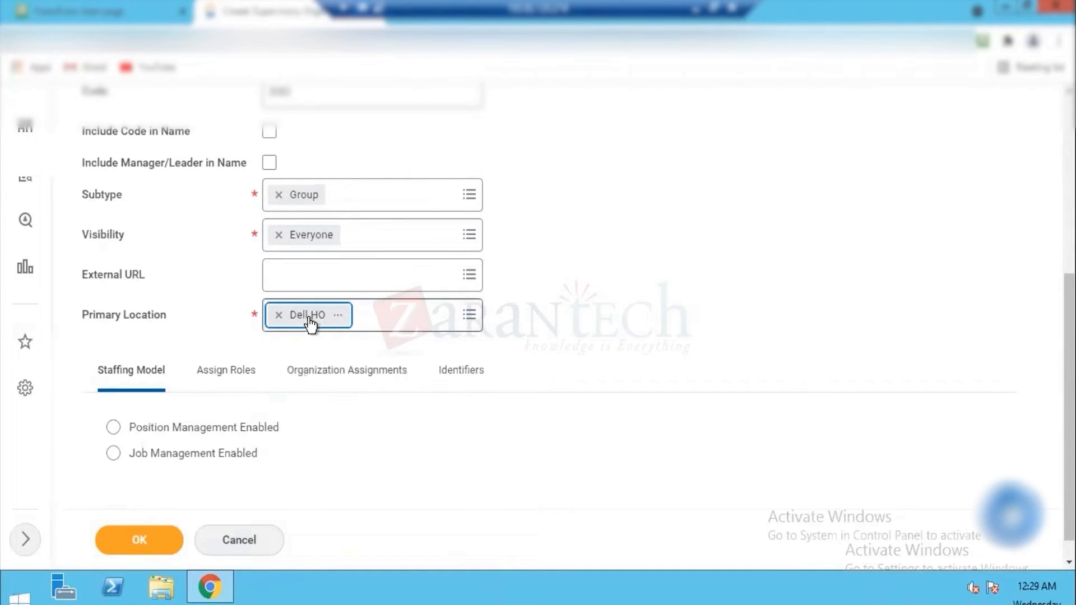
pyautogui.click(153, 424)
pyautogui.click(112, 539)
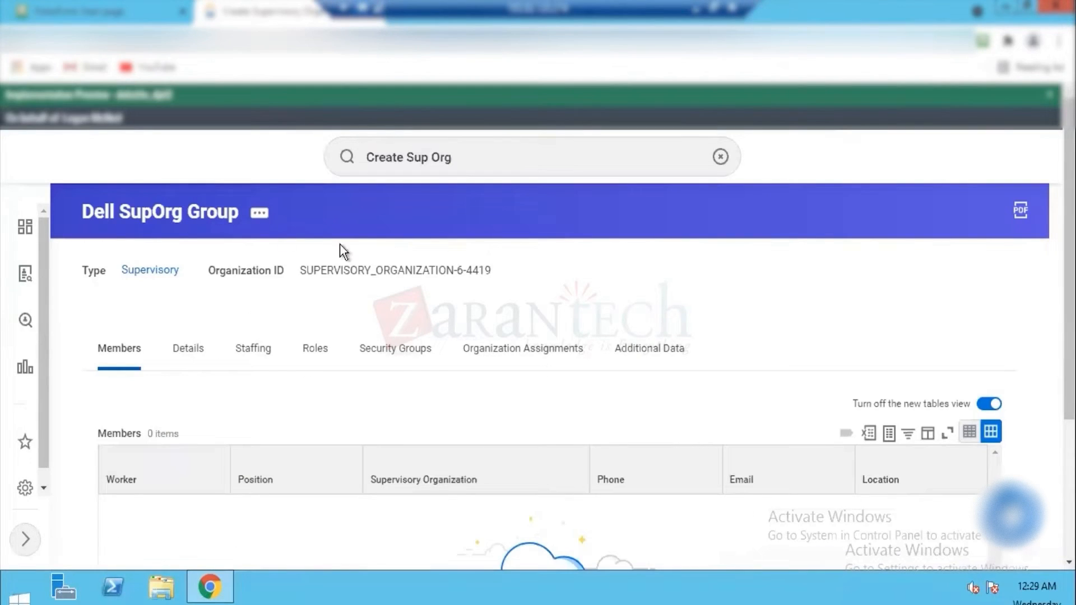
# Step: Set the reference ID value of Dell SupOrg Group to Dell_SO_01 and save it
pyautogui.click(258, 216)
pyautogui.moveTo(336, 413)
pyautogui.scroll(-5, 752, 370)
pyautogui.moveTo(353, 287)
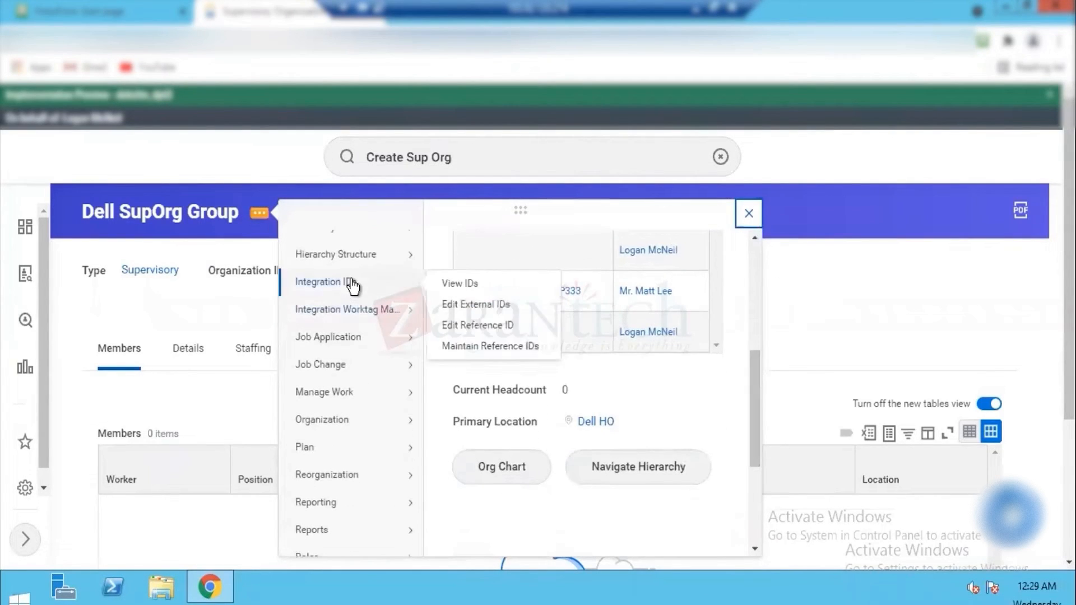
pyautogui.click(479, 324)
pyautogui.click(239, 333)
pyautogui.hotkey('ctrl', 'a')
pyautogui.write('DE')
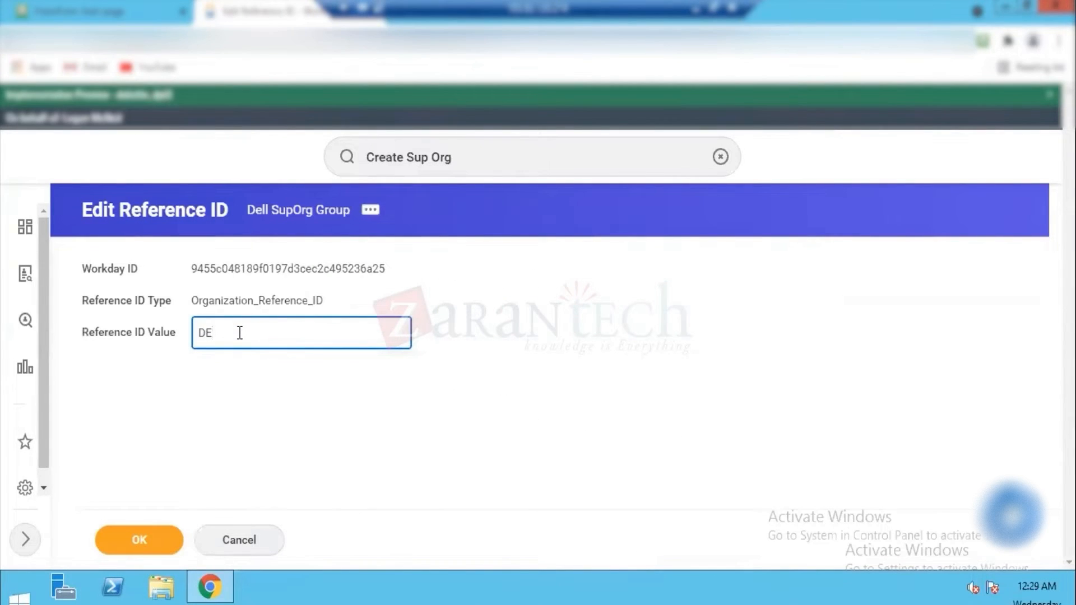
pyautogui.press('BackSpace')
pyautogui.write('ell_SO_01')
pyautogui.click(149, 541)
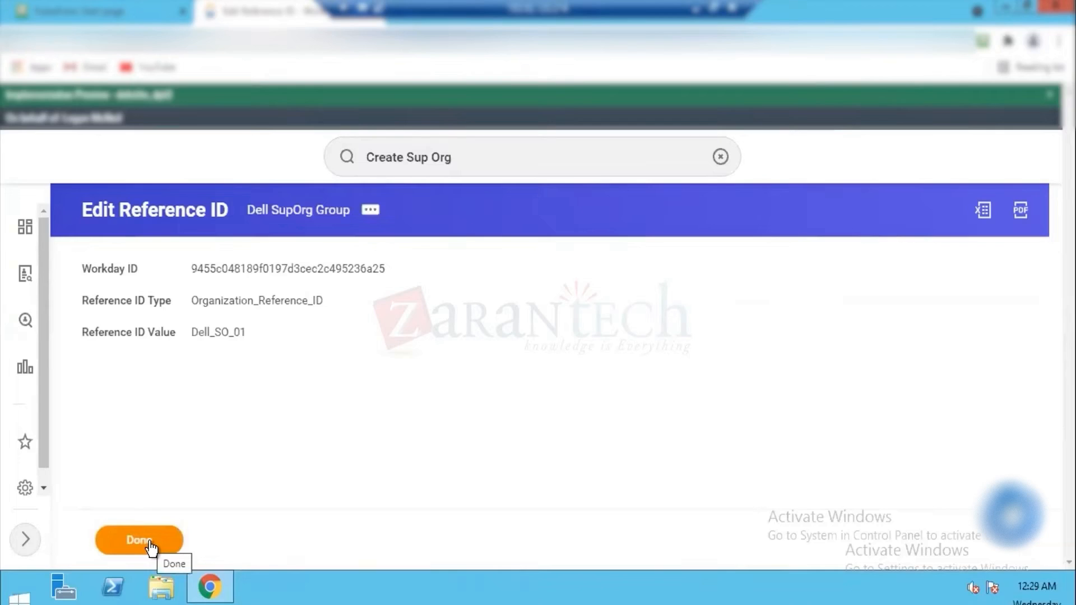
pyautogui.click(149, 540)
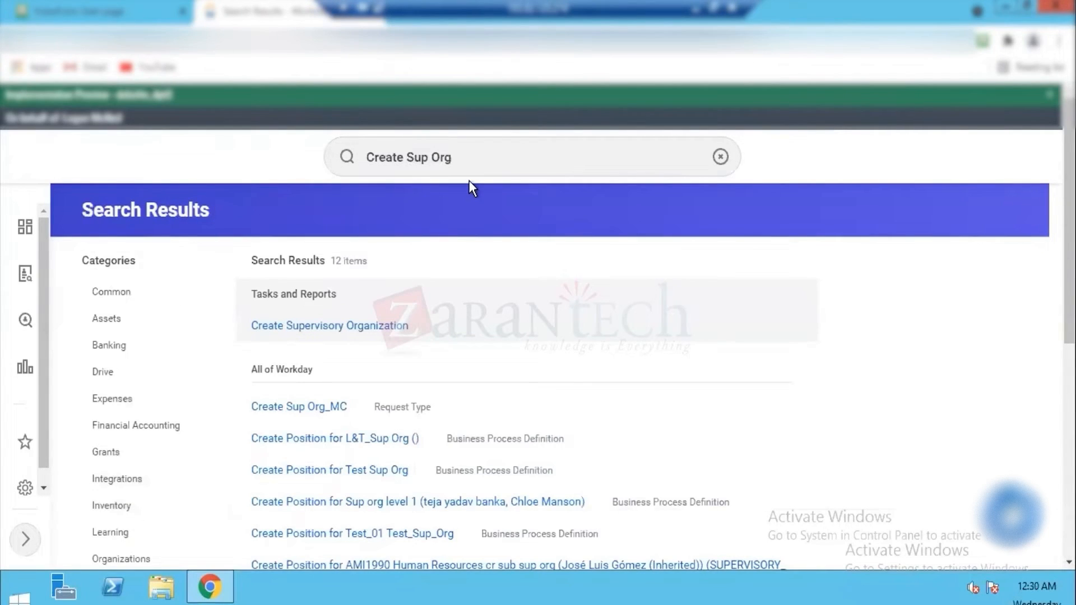
# Step: Search for Create Company and open the Create Company task
pyautogui.click(471, 156)
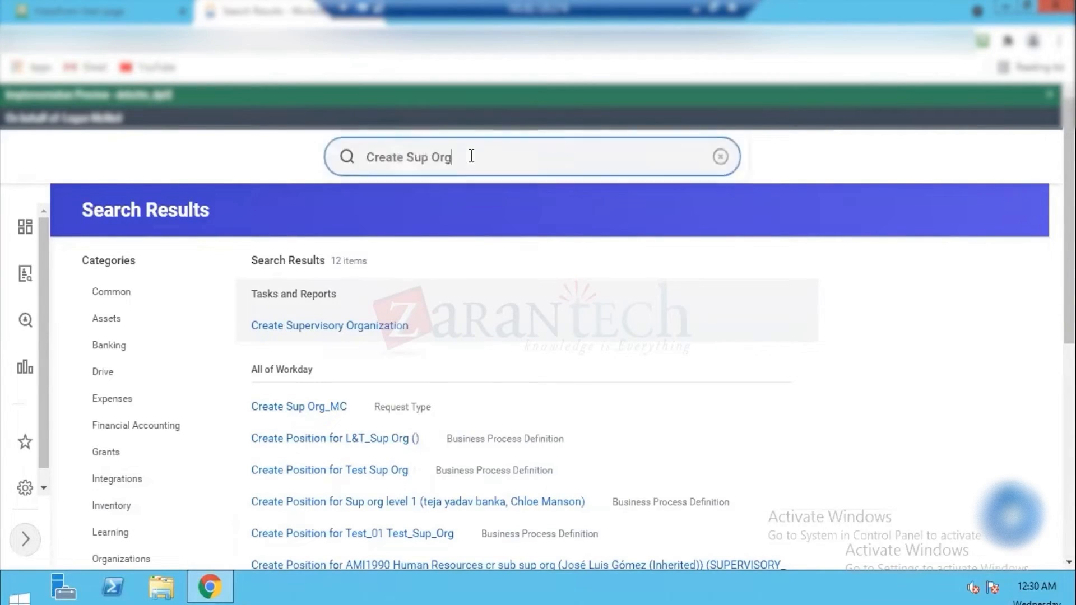
pyautogui.click(471, 156)
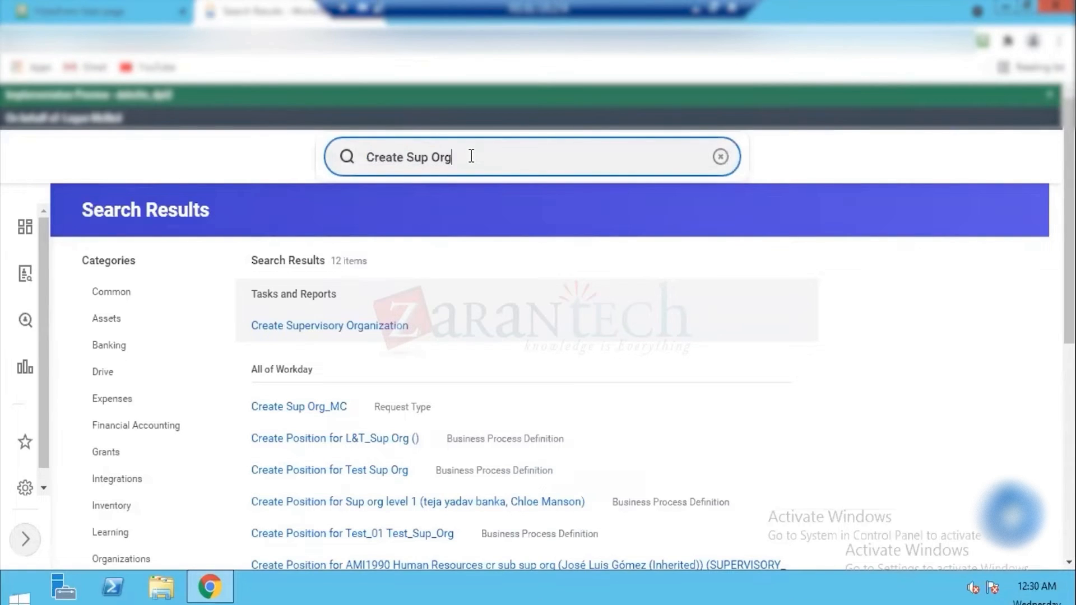
pyautogui.hotkey('ctrl', 'shift', 'Left')
pyautogui.hotkey('ctrl', 'shift', 'Left')
pyautogui.write('Company')
pyautogui.press('Return')
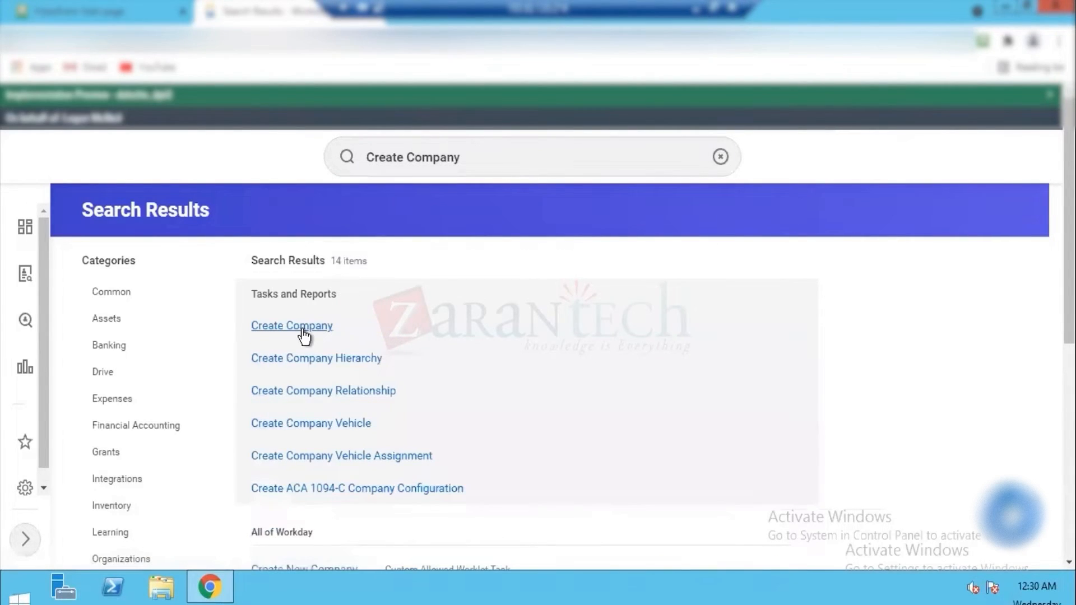
pyautogui.click(301, 329)
# Step: Choose the Dell Reorg (01/01/2021) reorganization for the new company and continue to its details
pyautogui.click(293, 296)
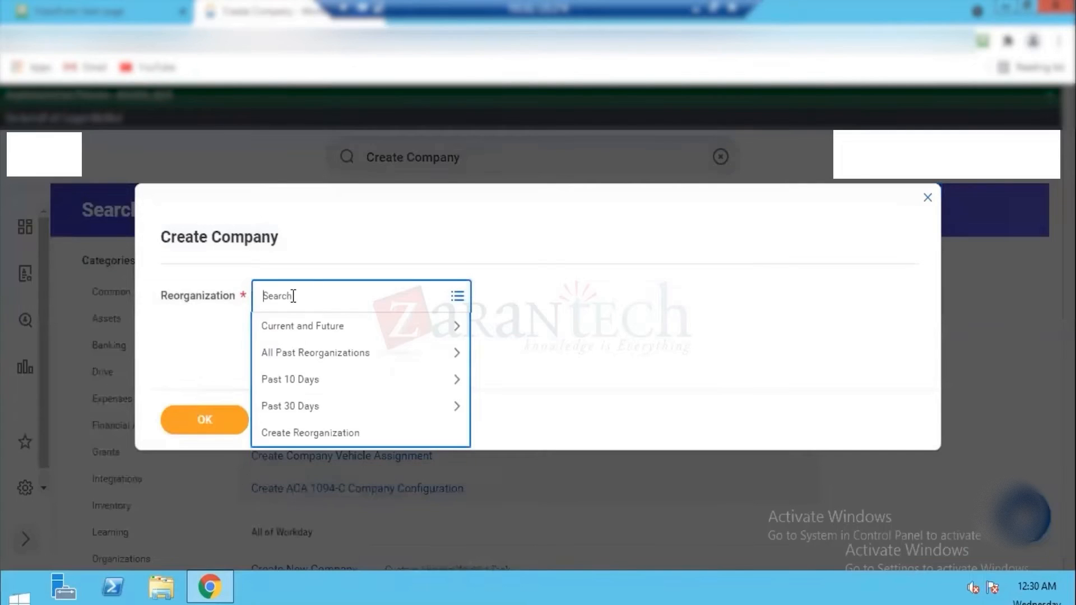
pyautogui.write('Dell')
pyautogui.press('Return')
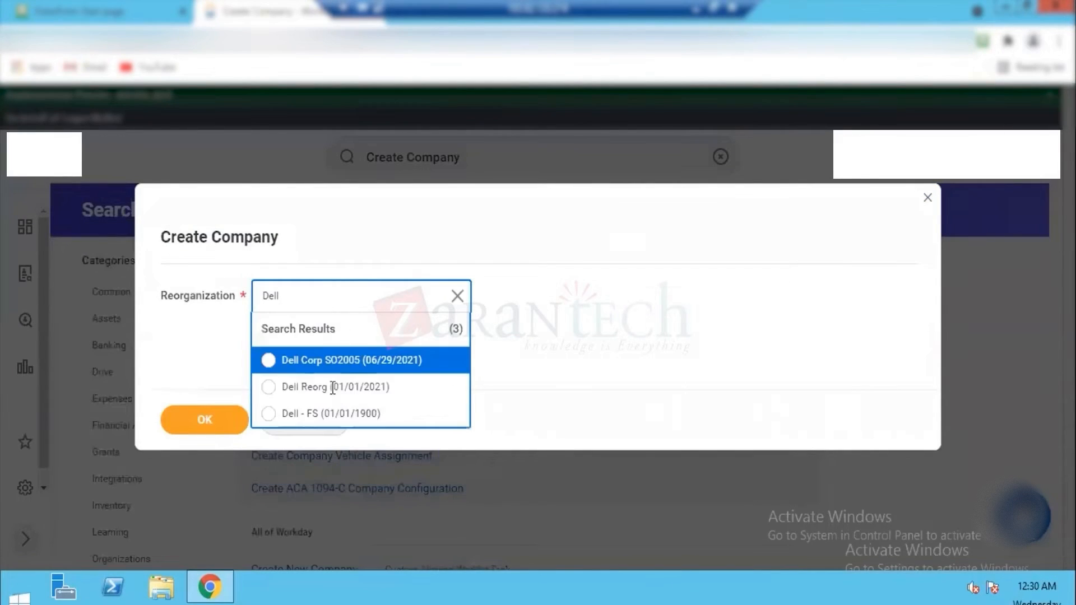
pyautogui.click(343, 386)
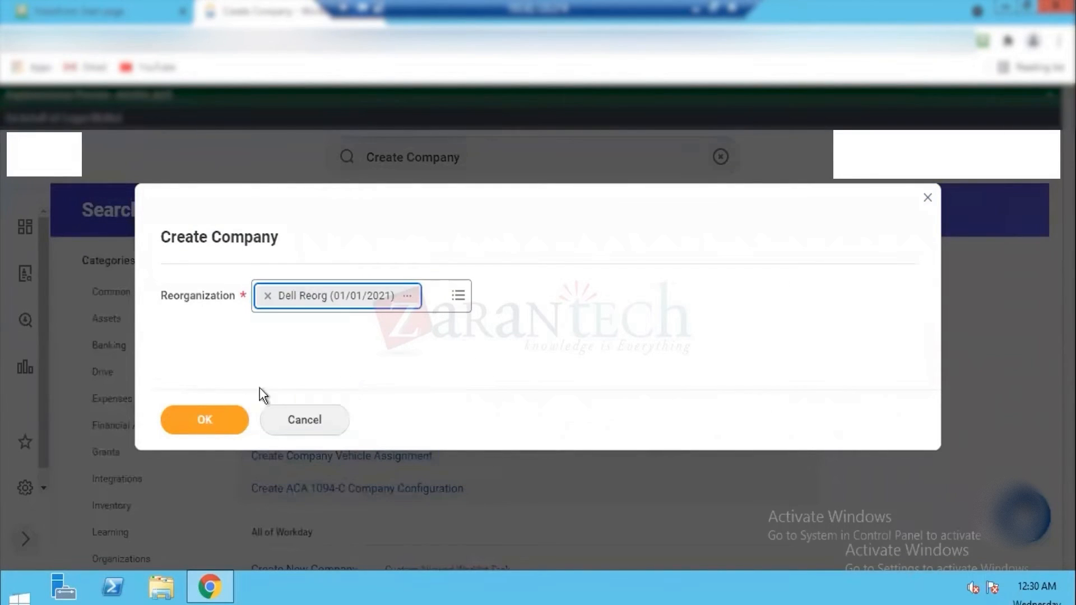
pyautogui.click(209, 419)
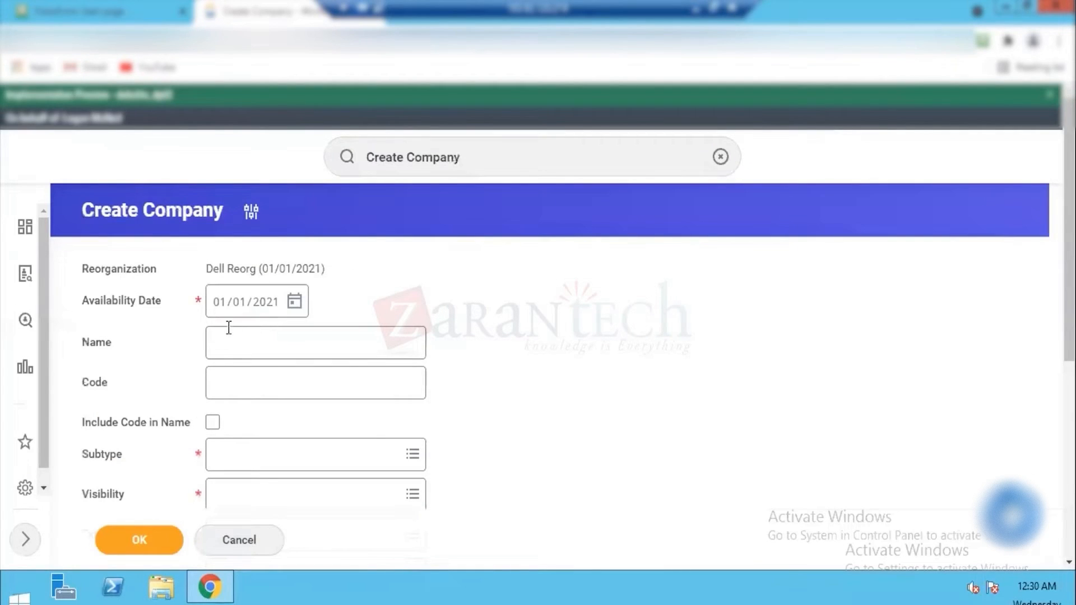
# Step: Name the company Dell Inc and leave its code blank
pyautogui.click(235, 346)
pyautogui.write('Dell Inc')
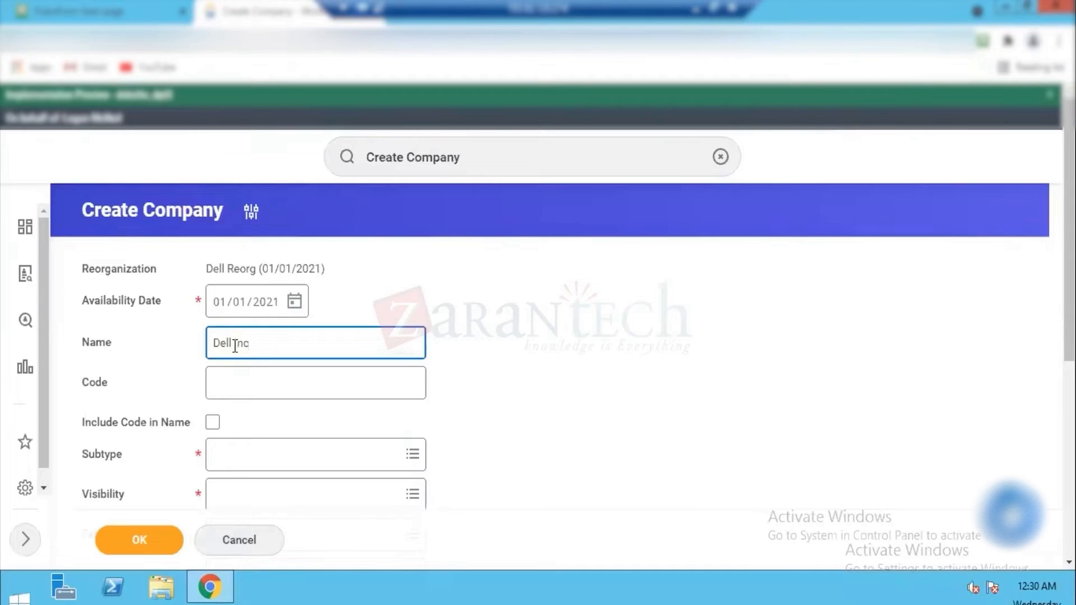
pyautogui.press('Tab')
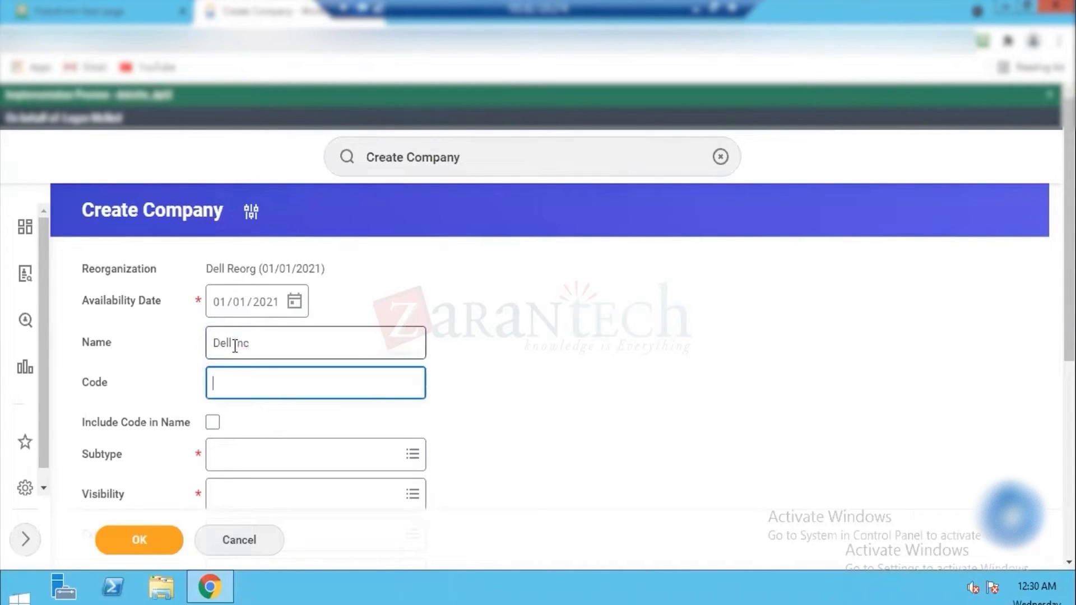
pyautogui.write('Dell')
pyautogui.tripleClick(235, 343)
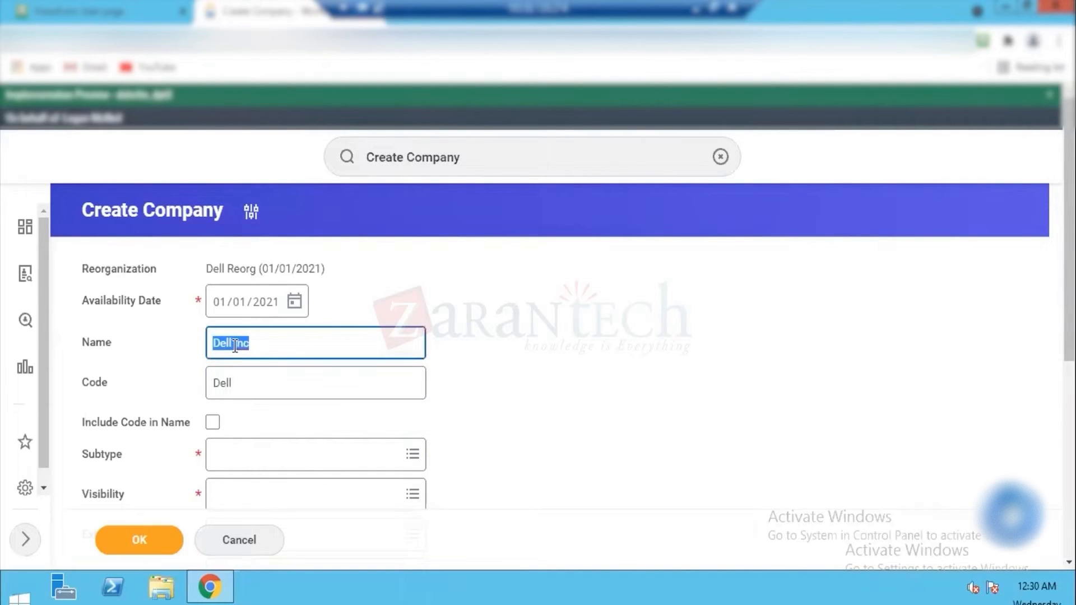
pyautogui.press('Left')
pyautogui.press('Tab')
pyautogui.press('BackSpace')
pyautogui.press('Tab')
pyautogui.press('Tab')
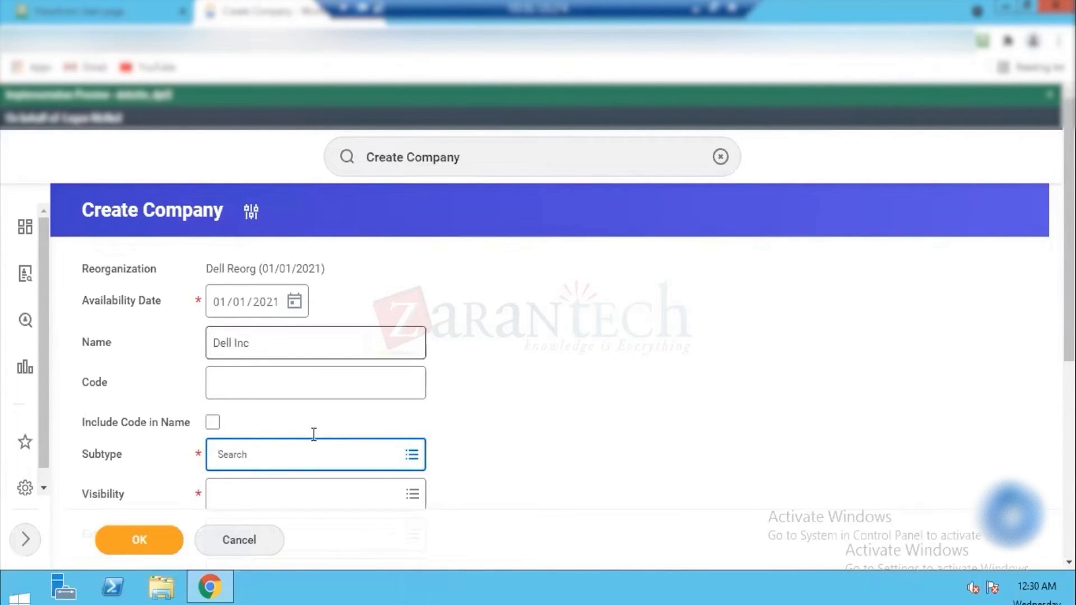
# Step: Set the company's subtype to Company and its visibility to Everyone
pyautogui.click(365, 448)
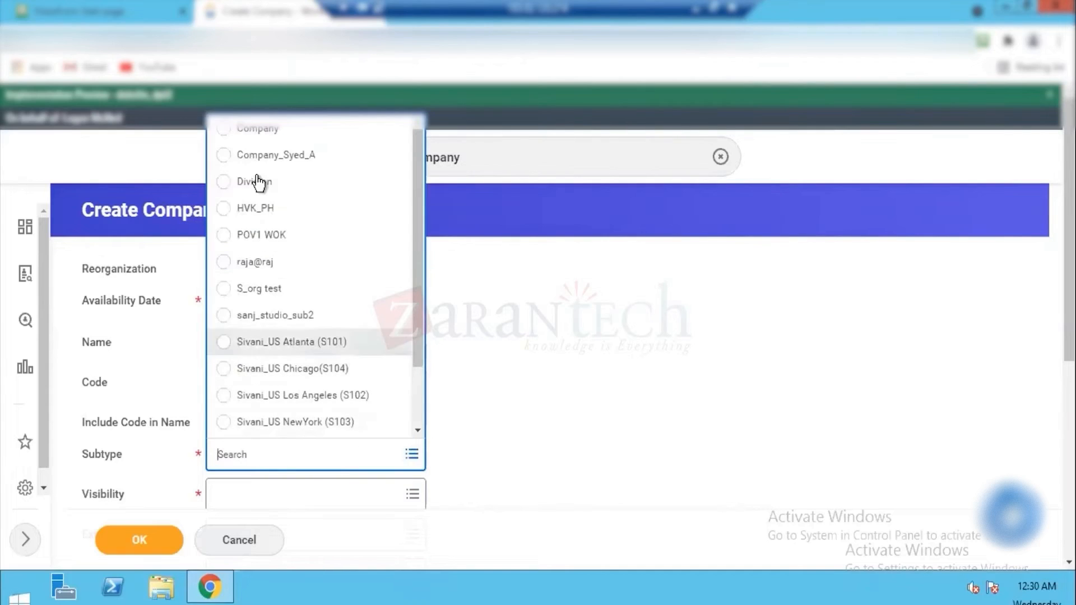
pyautogui.click(271, 130)
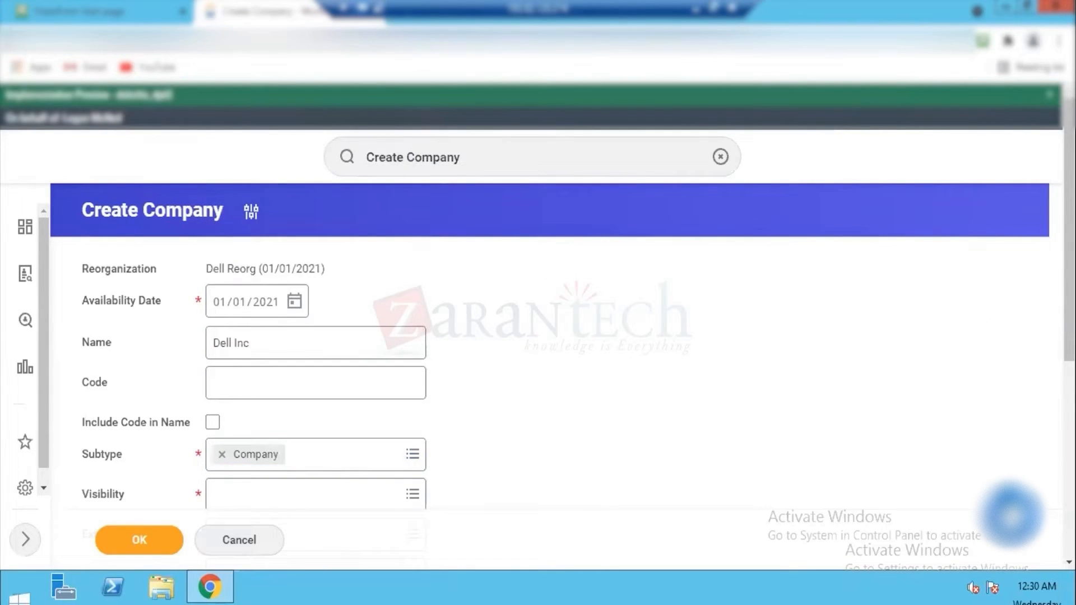
pyautogui.scroll(-5, 442, 269)
pyautogui.click(293, 163)
pyautogui.click(259, 201)
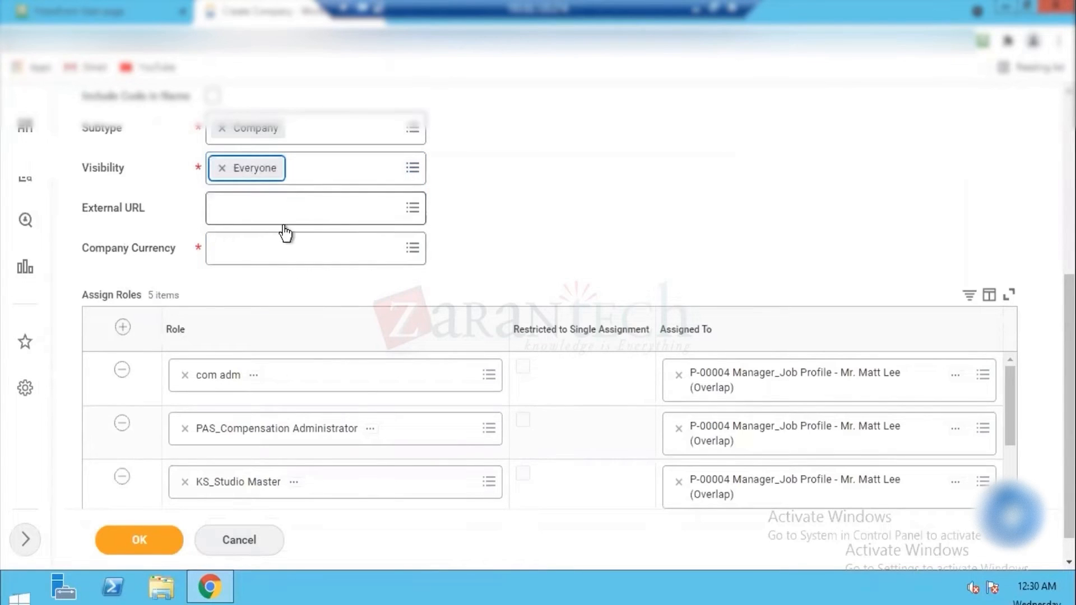
# Step: Set the company currency to USD and submit the new company
pyautogui.click(224, 247)
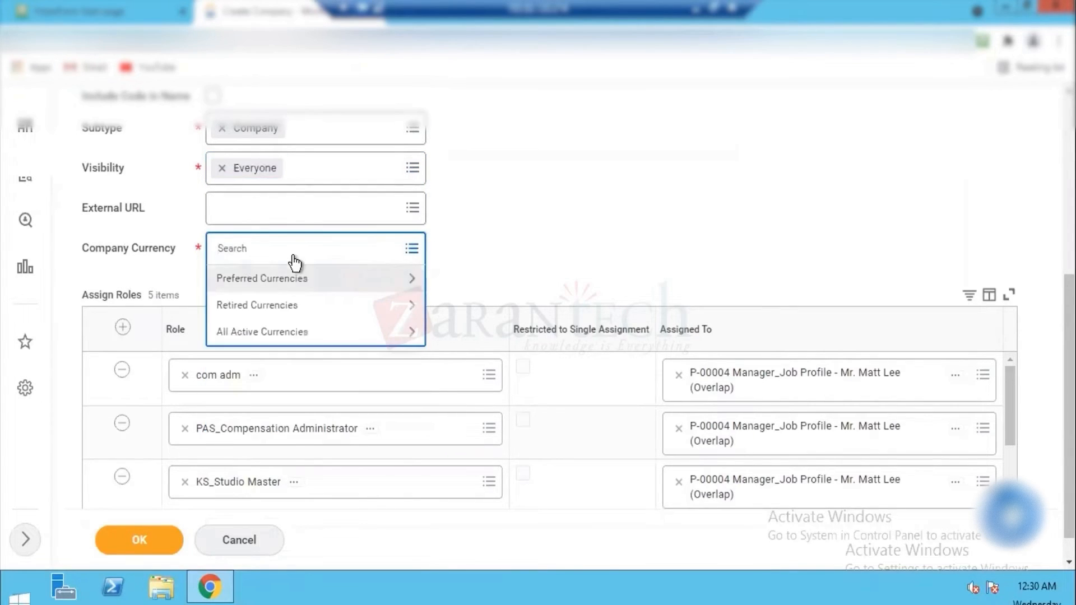
pyautogui.write('USD')
pyautogui.press('Return')
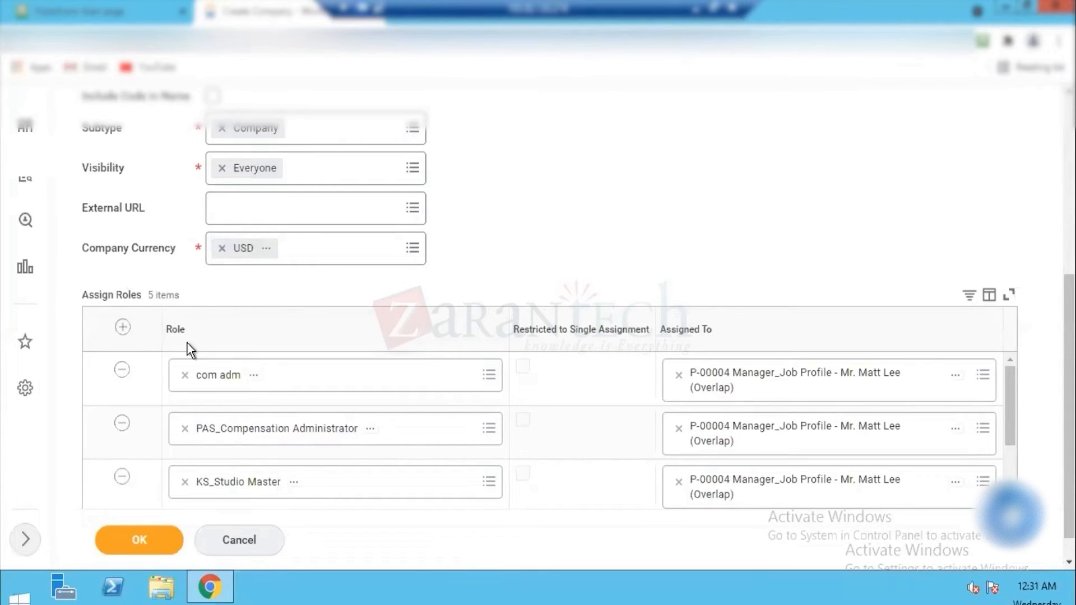
pyautogui.moveTo(1069, 347); pyautogui.dragTo(1069, 162)
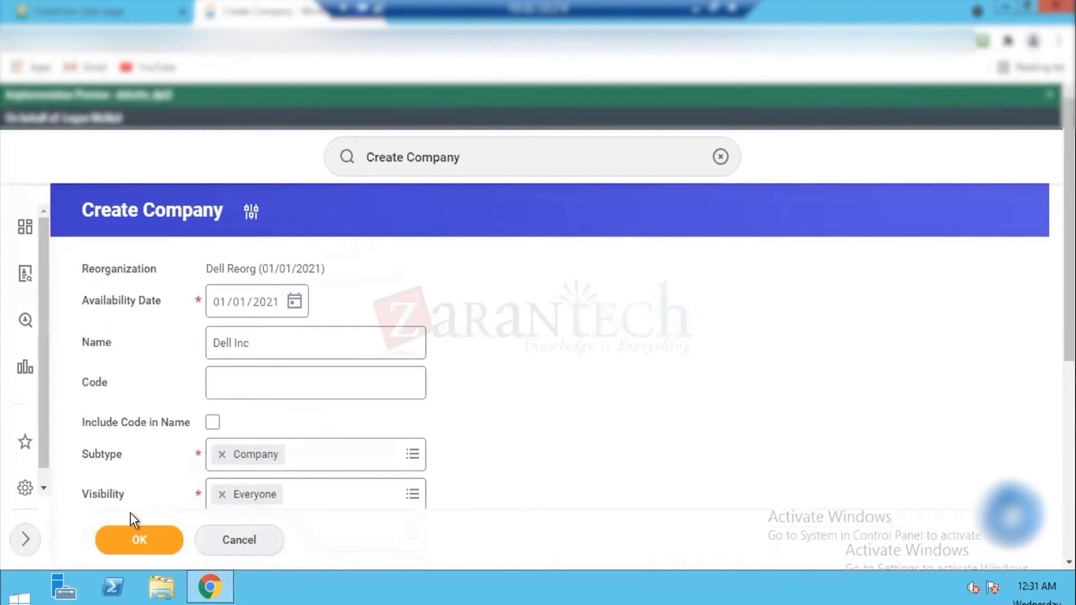
pyautogui.click(136, 543)
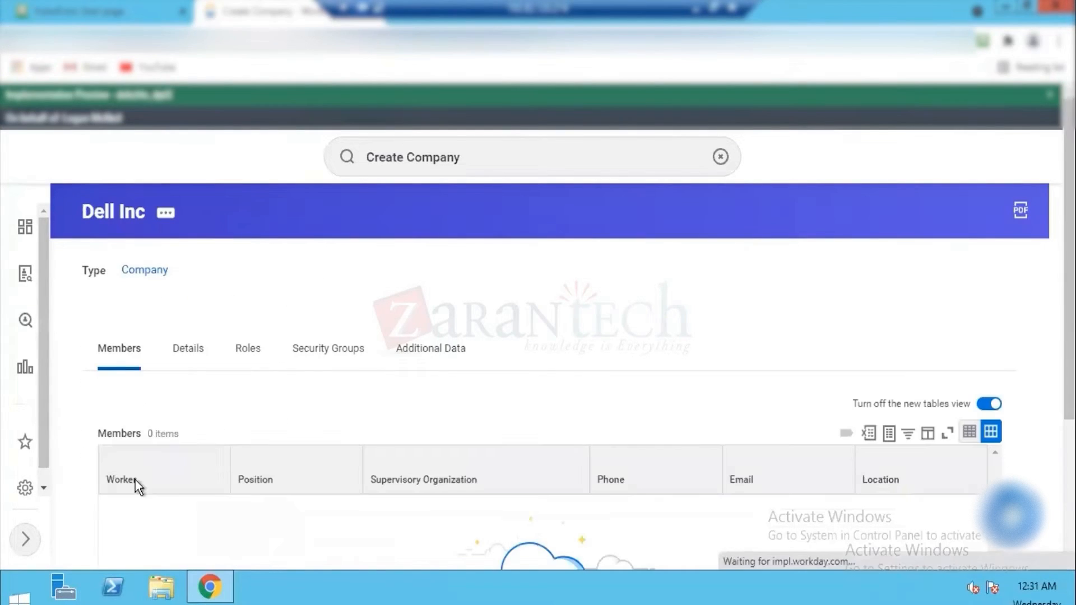
# Step: Set the reference ID value of Dell Inc to Dell_INC_01 and save it
pyautogui.click(166, 216)
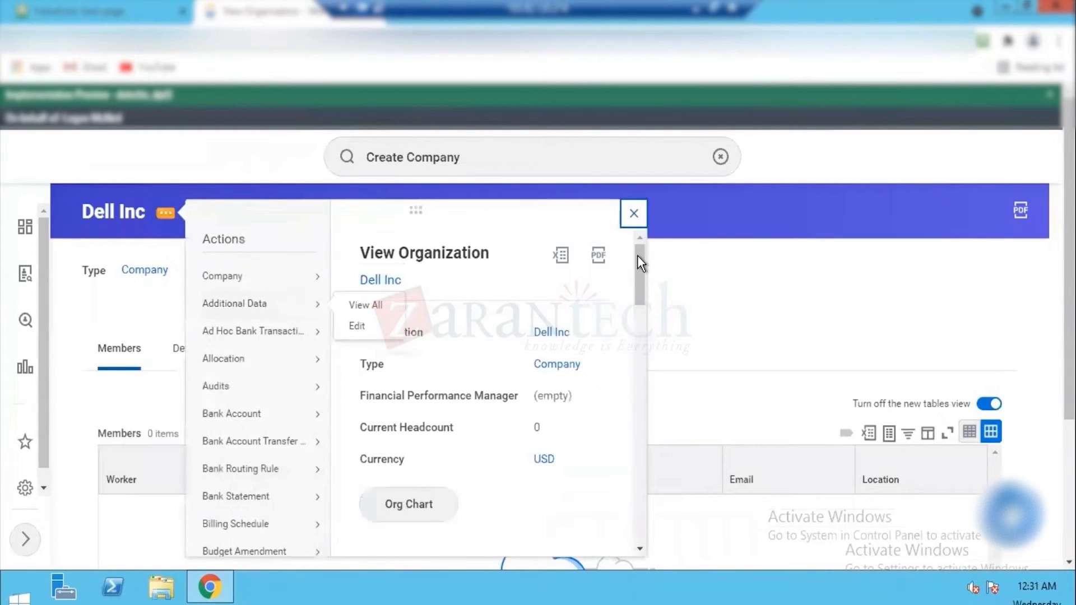
pyautogui.moveTo(638, 255); pyautogui.dragTo(638, 348)
pyautogui.scroll(-2, 637, 341)
pyautogui.scroll(-1, 636, 351)
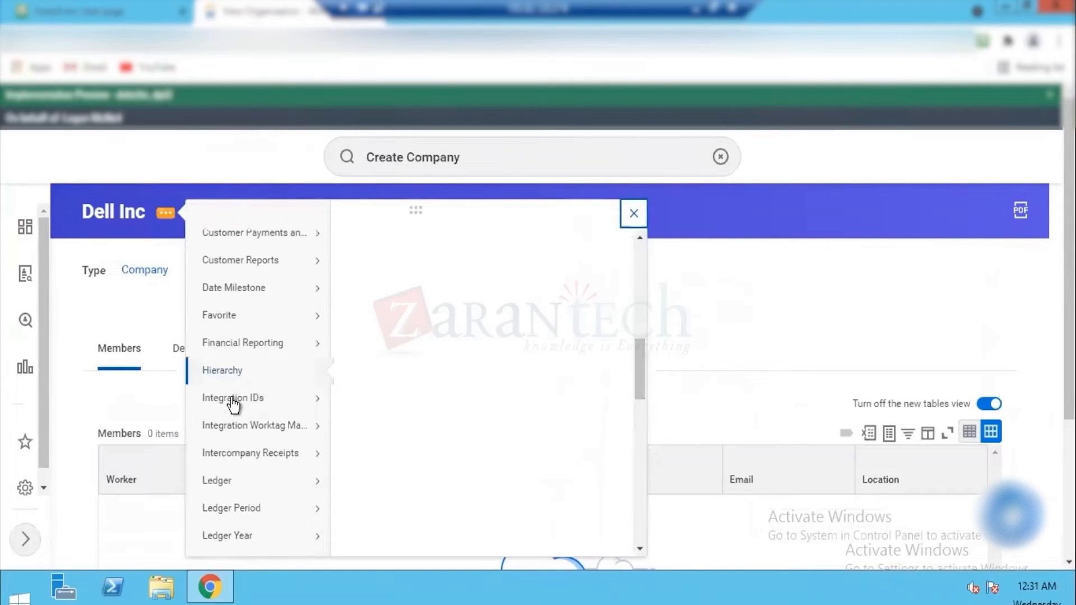
pyautogui.moveTo(230, 399)
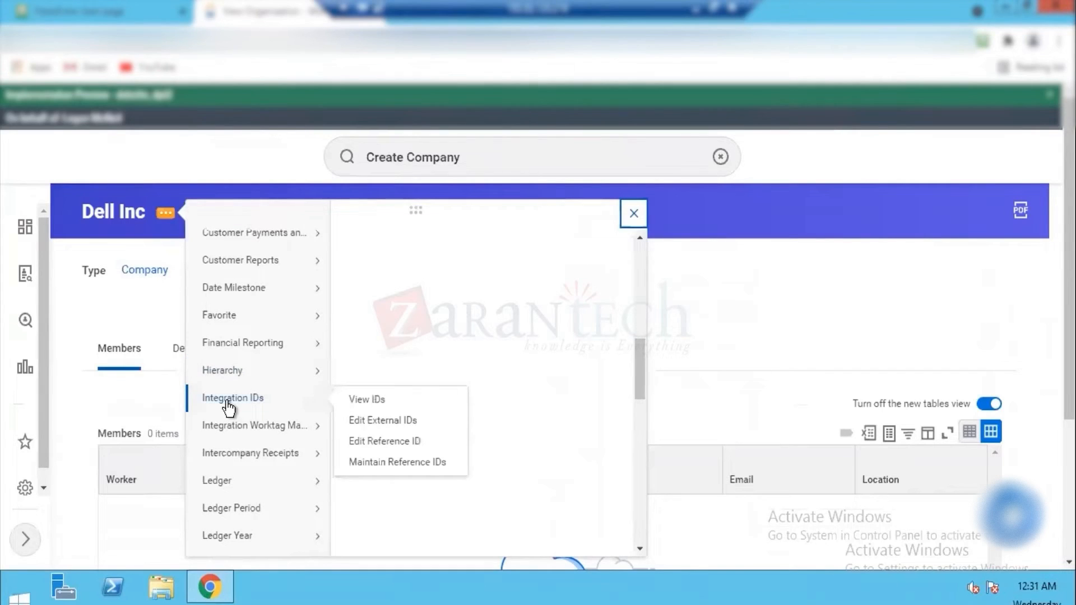
pyautogui.click(405, 443)
pyautogui.tripleClick(238, 331)
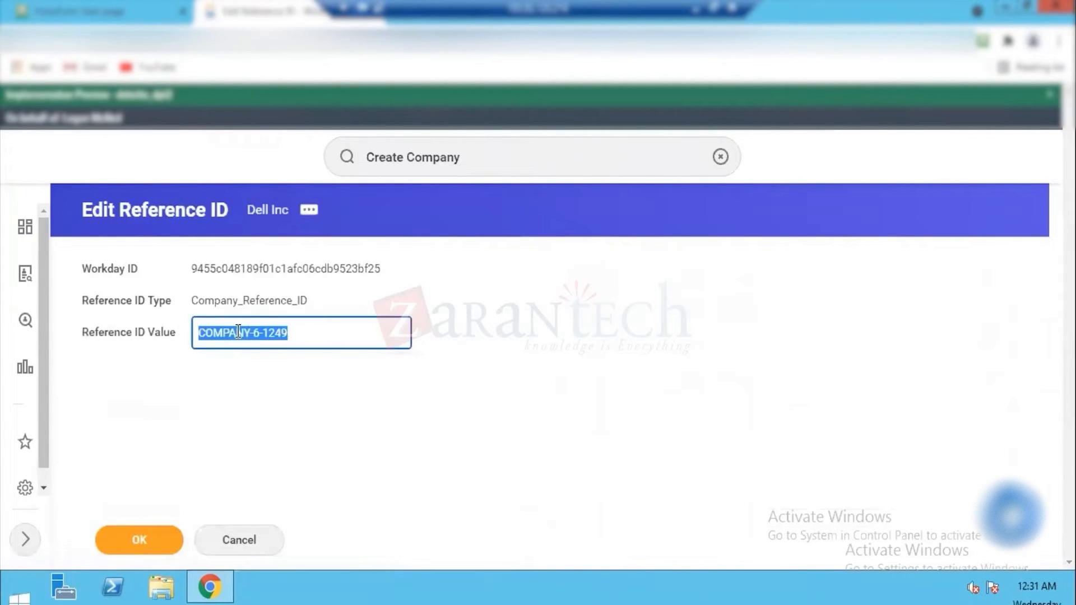
pyautogui.write('Dell_INC')
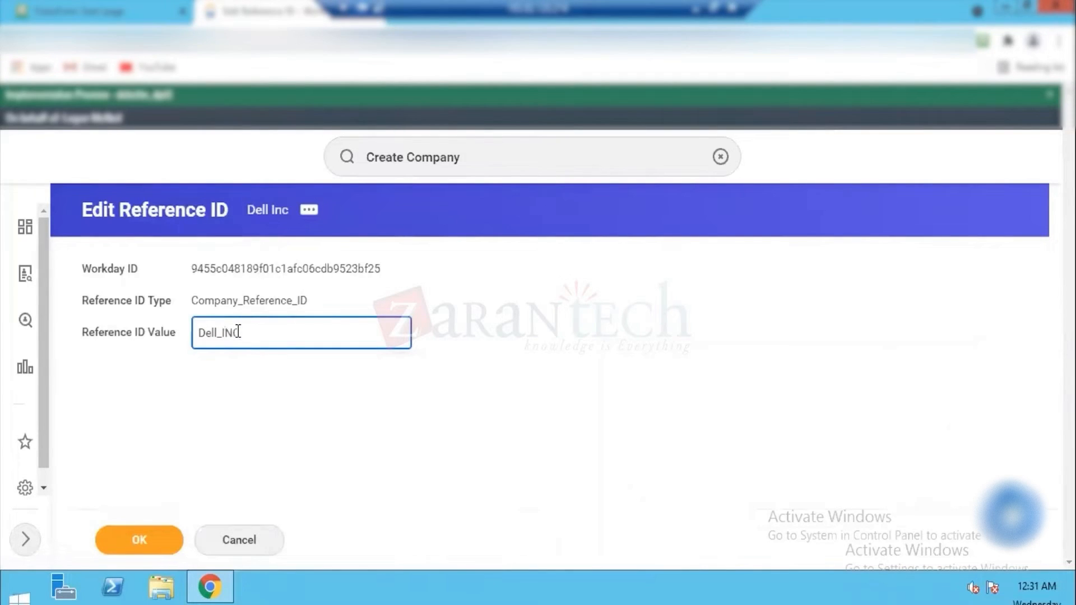
pyautogui.write('_01')
pyautogui.click(133, 536)
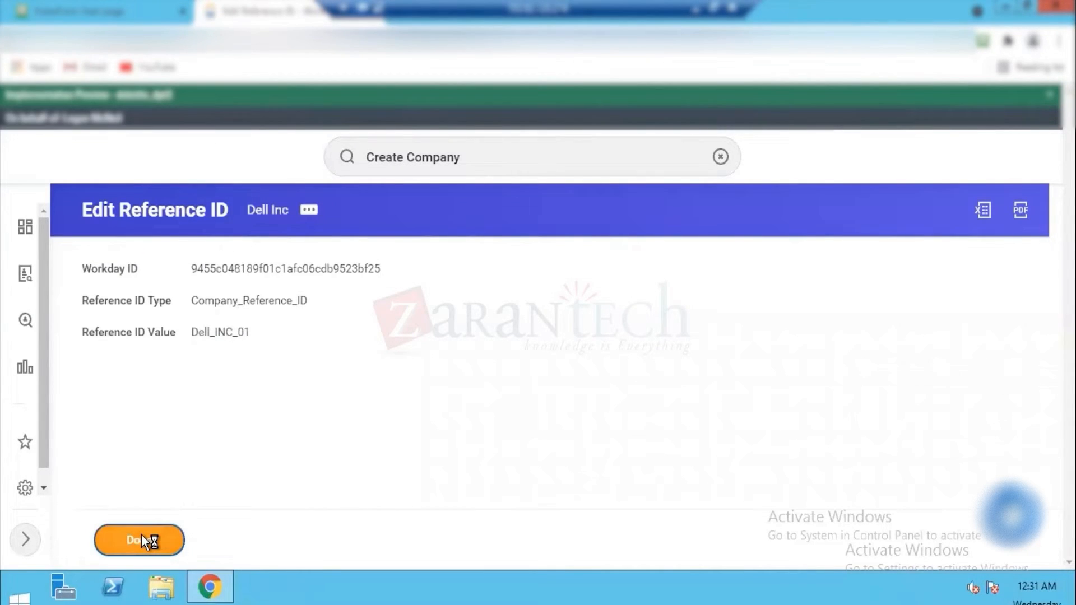
pyautogui.click(141, 538)
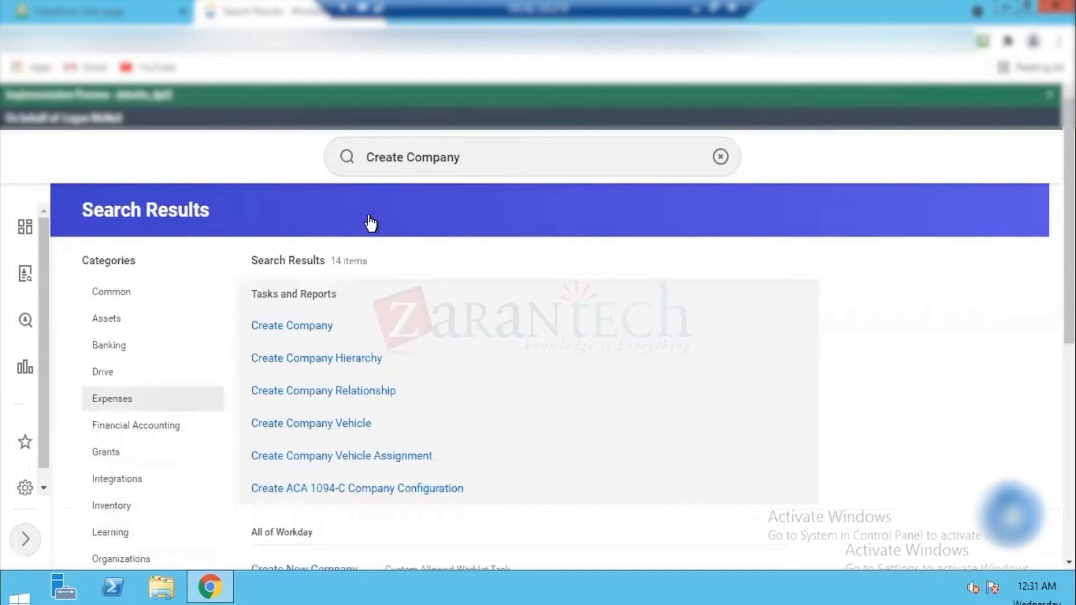
# Step: Search Workday for "view company"
pyautogui.tripleClick(426, 149)
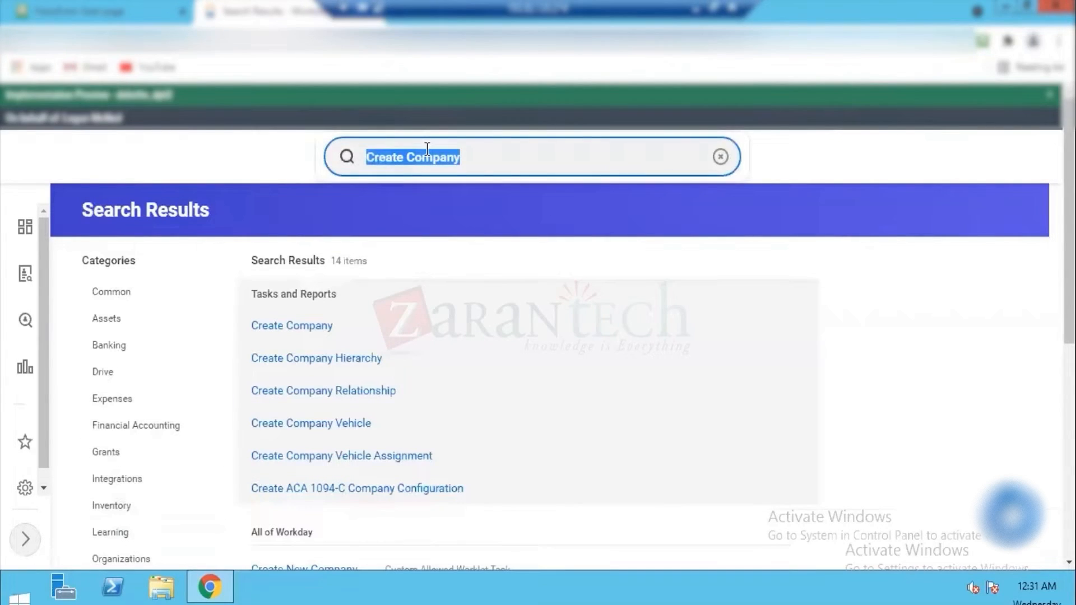
pyautogui.write('view c d')
pyautogui.press('BackSpace')
pyautogui.write('om')
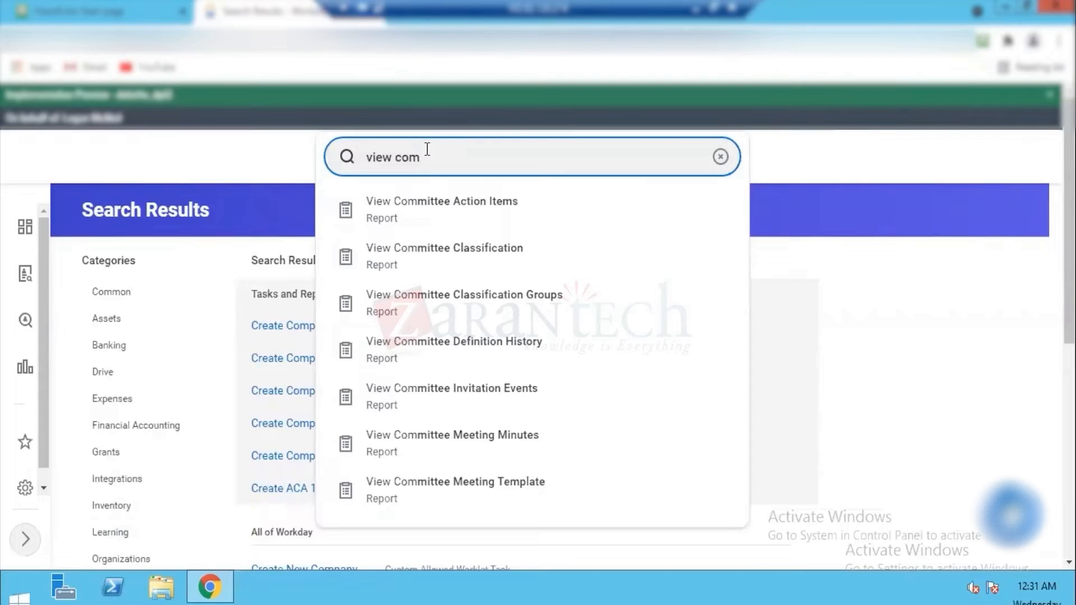
pyautogui.write('pany')
pyautogui.click(409, 208)
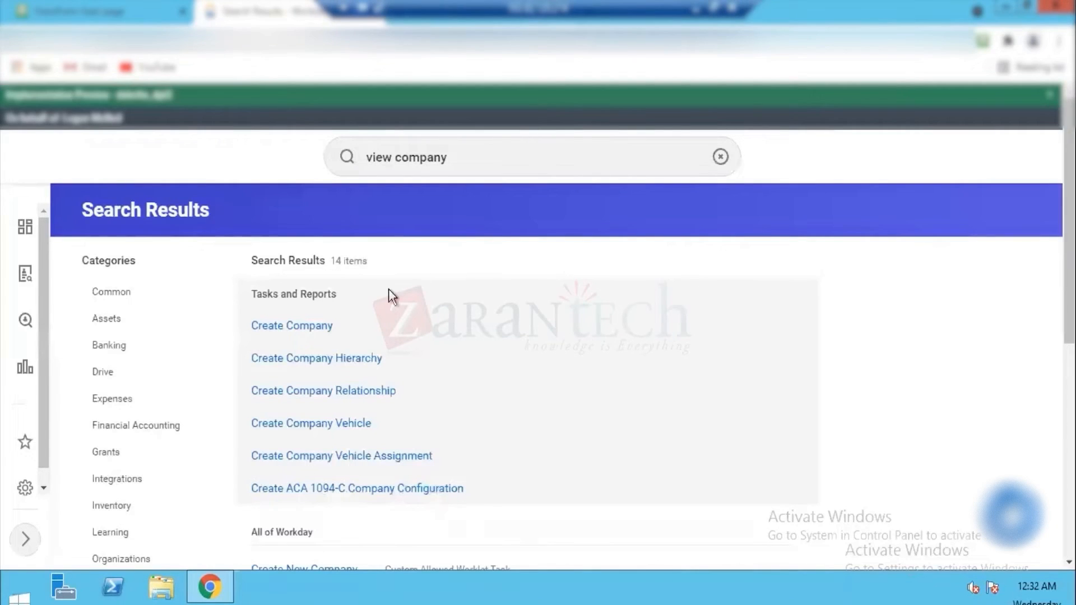
pyautogui.click(457, 158)
pyautogui.press('Return')
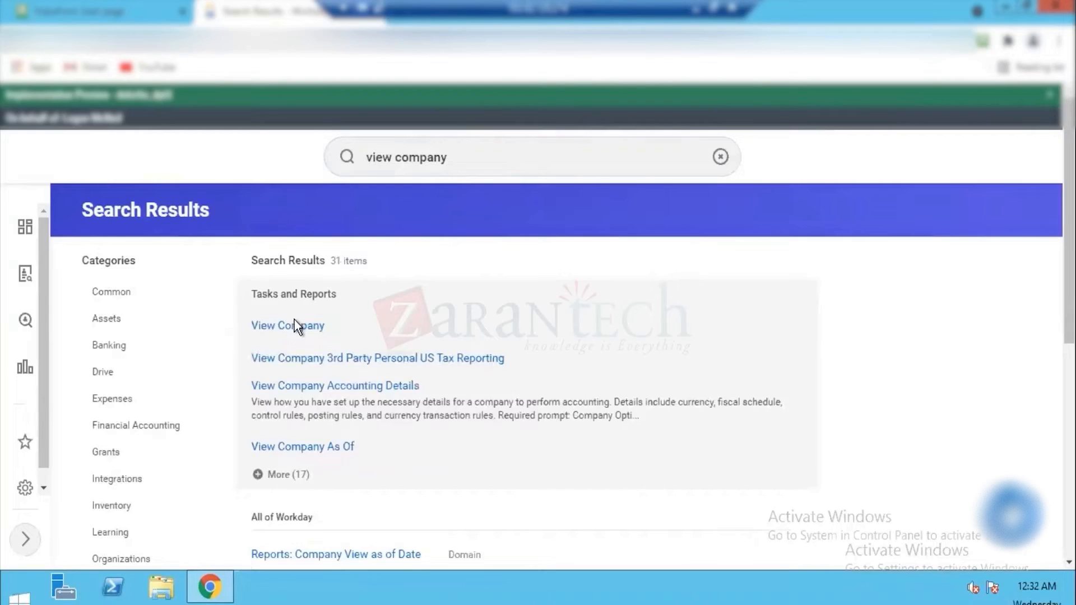
# Step: View the Dell Inc company through the View Company report and open its available company actions
pyautogui.click(294, 323)
pyautogui.click(293, 292)
pyautogui.write('Dell')
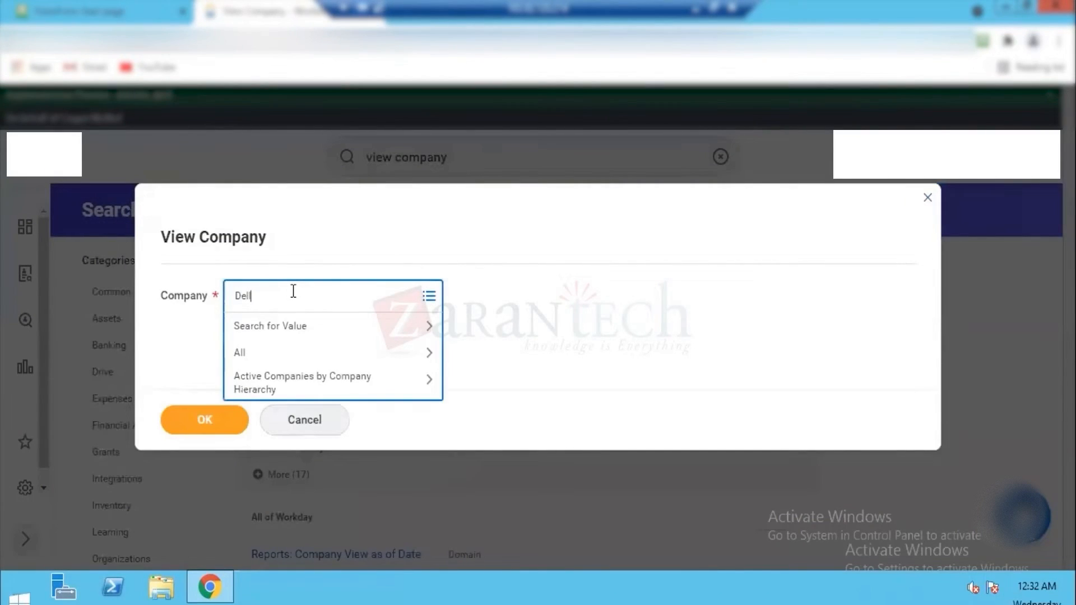
pyautogui.press('Return')
pyautogui.click(204, 415)
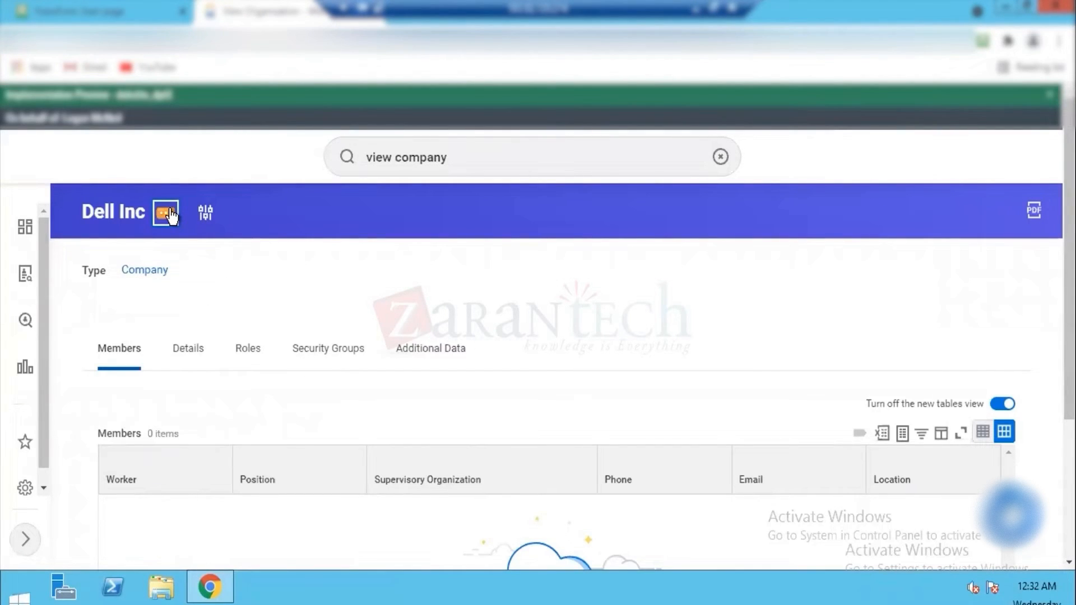
pyautogui.click(167, 212)
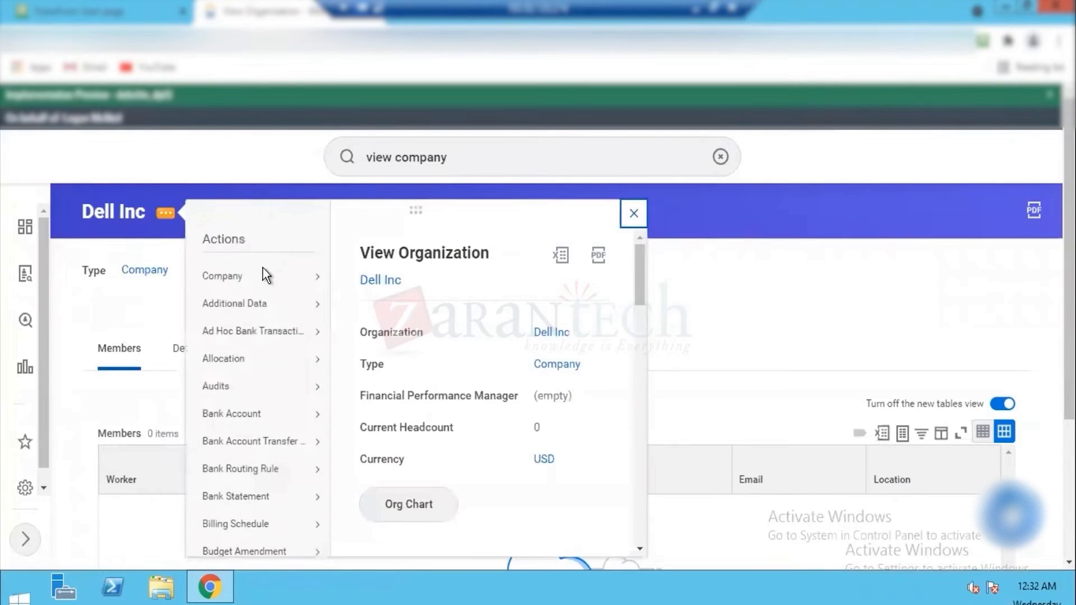
pyautogui.moveTo(258, 278)
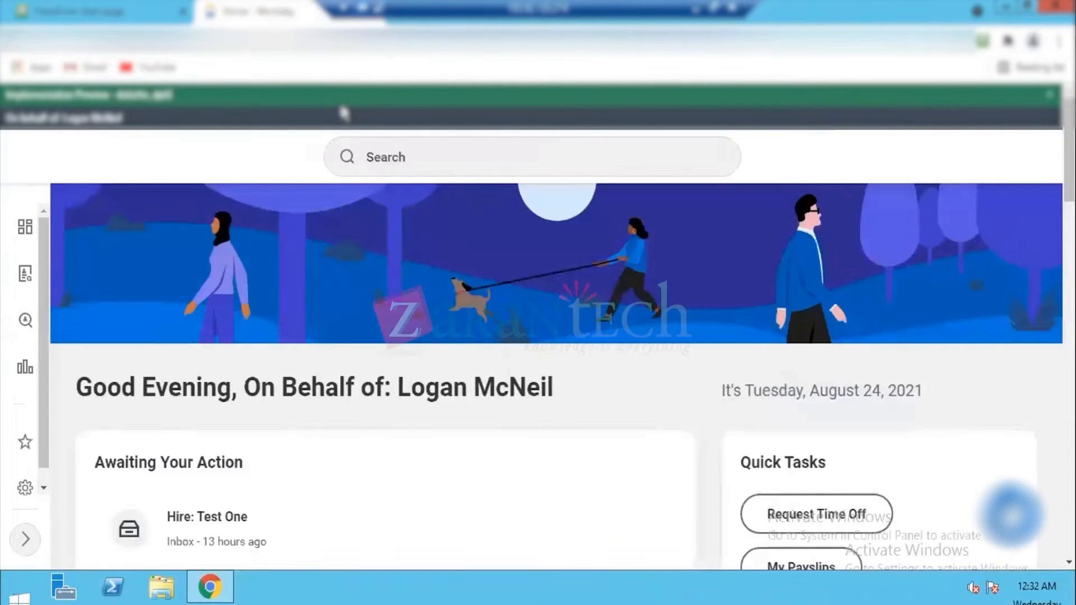
# Step: Search for "view company" and open the View Company report
pyautogui.click(385, 154)
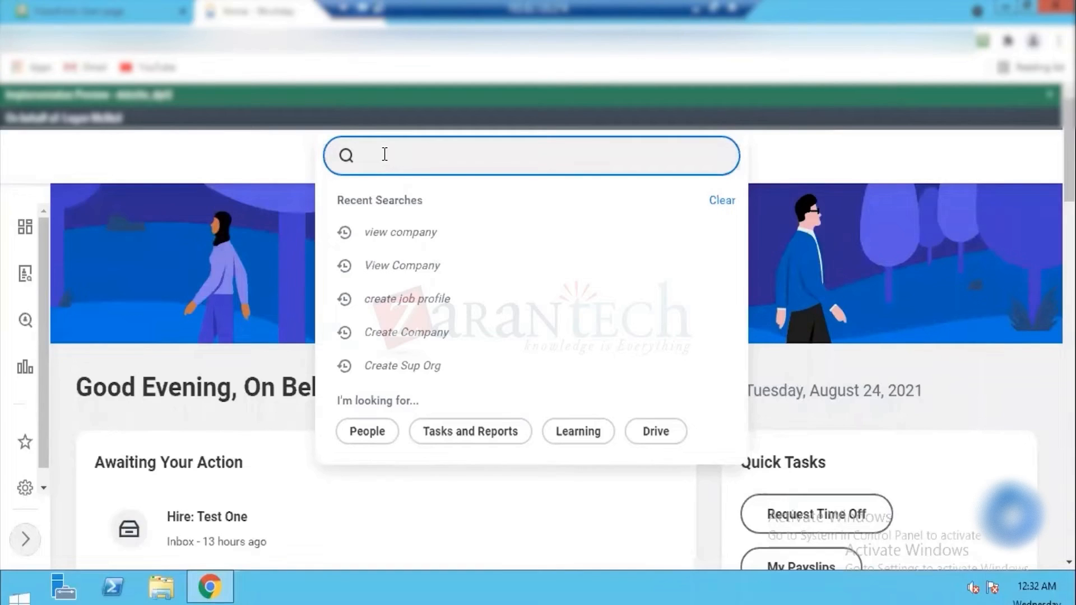
pyautogui.write('view company')
pyautogui.press('Return')
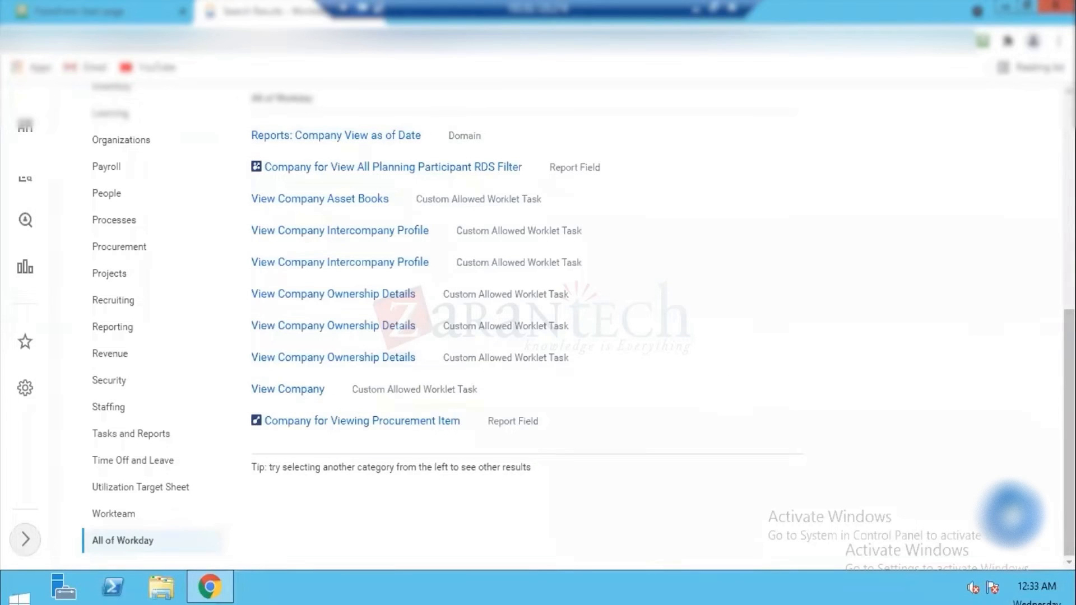
pyautogui.scroll(8, 536, 178)
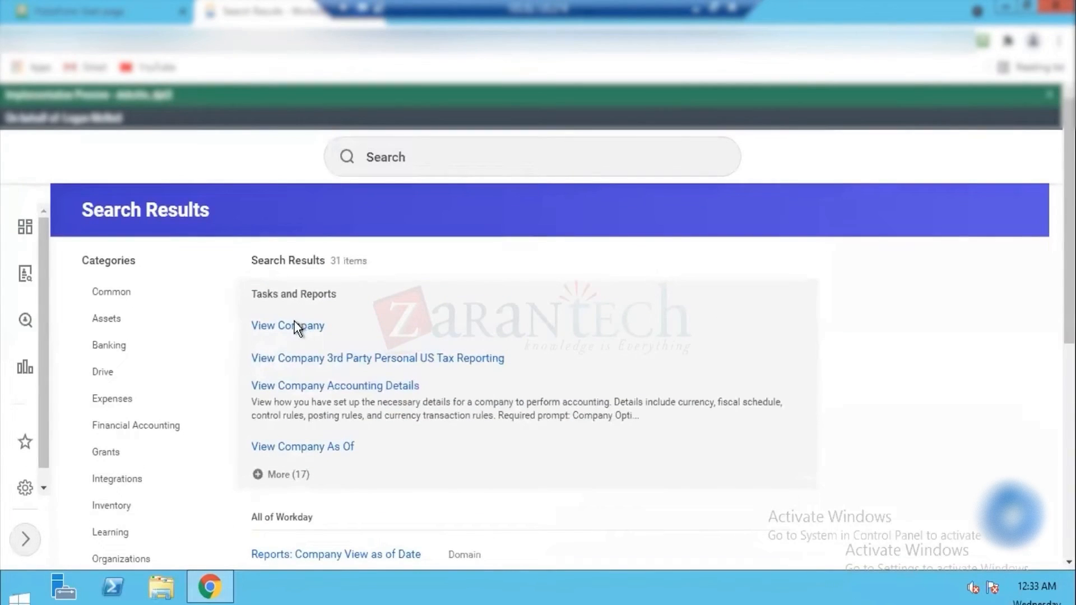
pyautogui.doubleClick(294, 325)
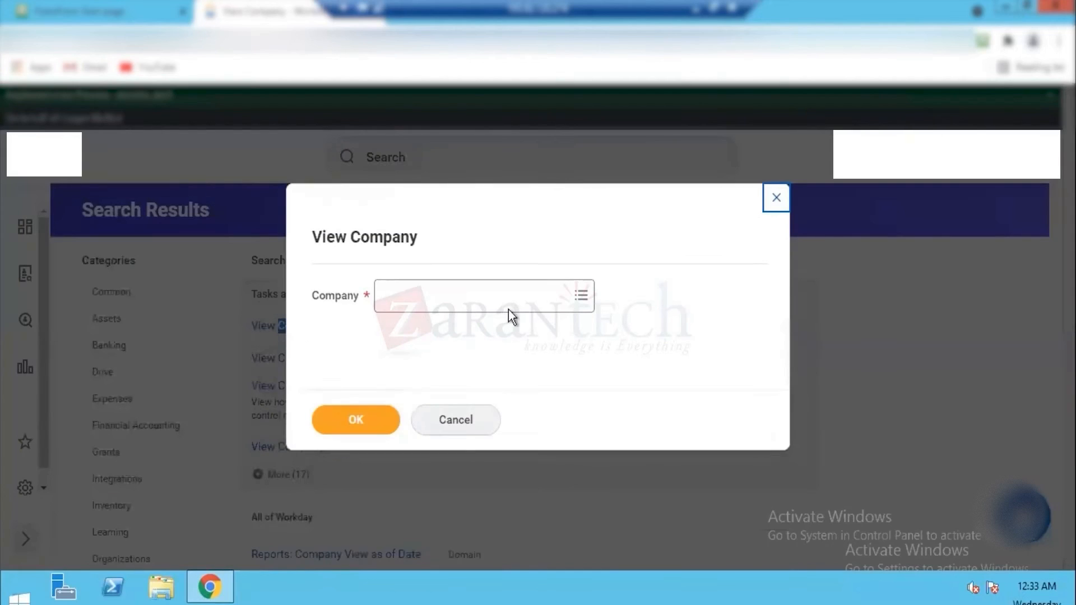
# Step: Select Dell Inc as the company and open its organization page
pyautogui.click(493, 297)
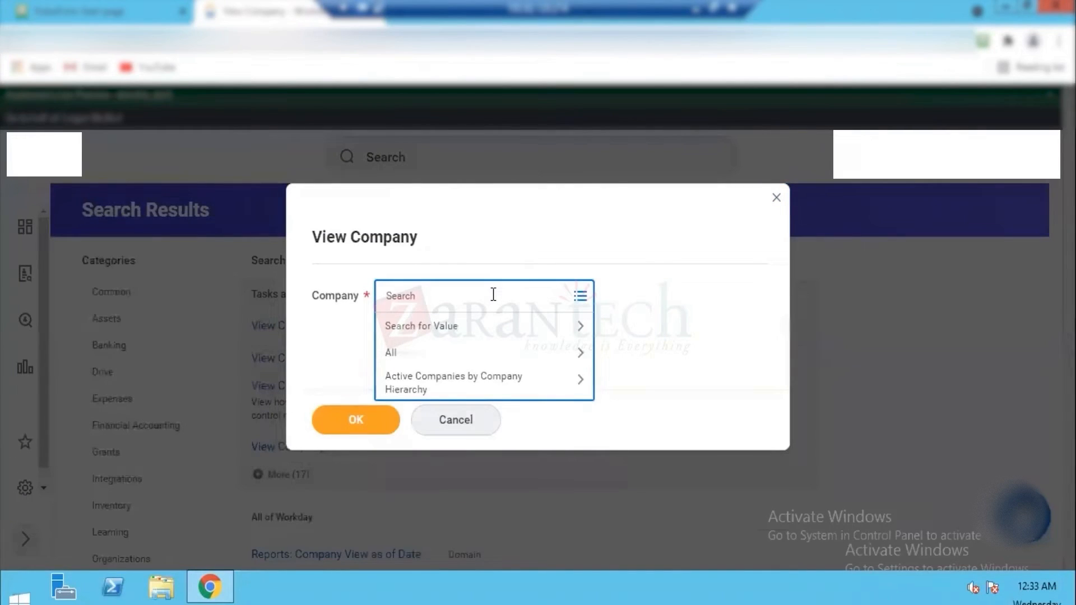
pyautogui.write('dell')
pyautogui.press('Return')
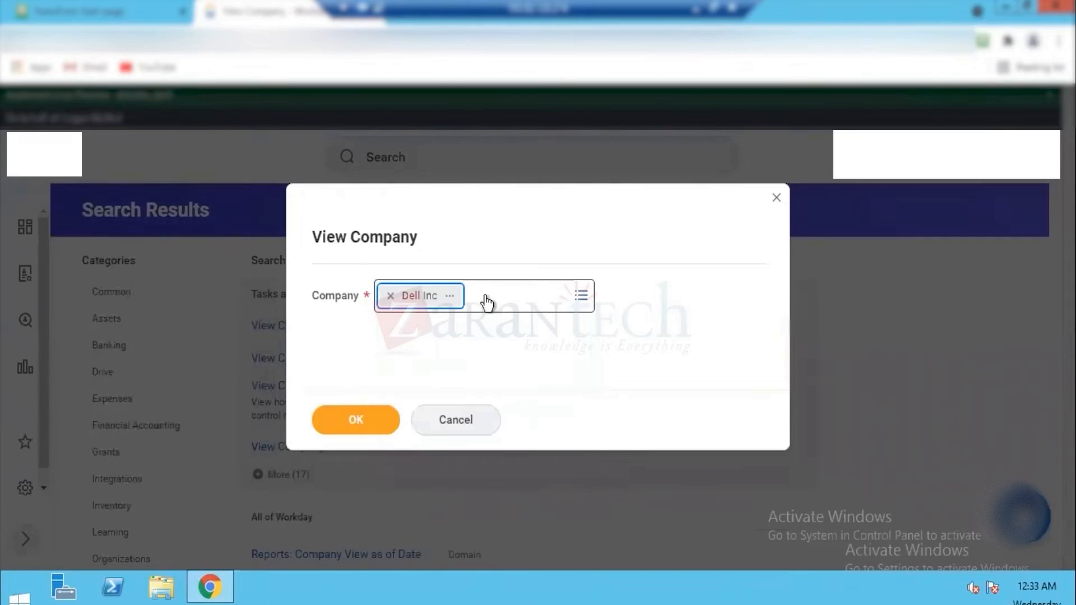
pyautogui.click(349, 421)
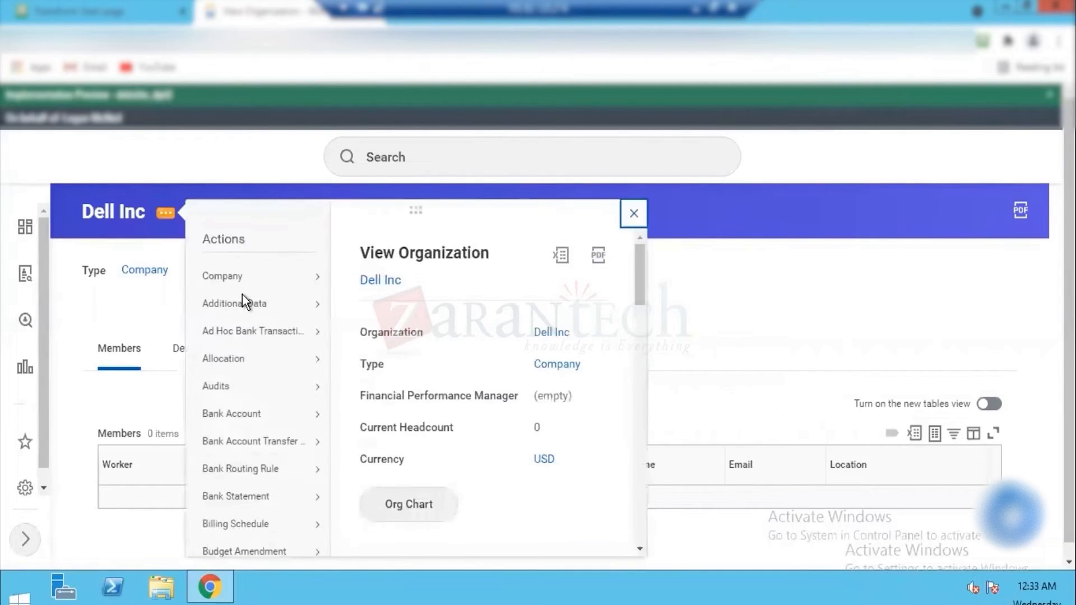
# Step: Edit the contact information of Dell Inc and add a United States of America address effective 01/01/2021
pyautogui.moveTo(259, 277)
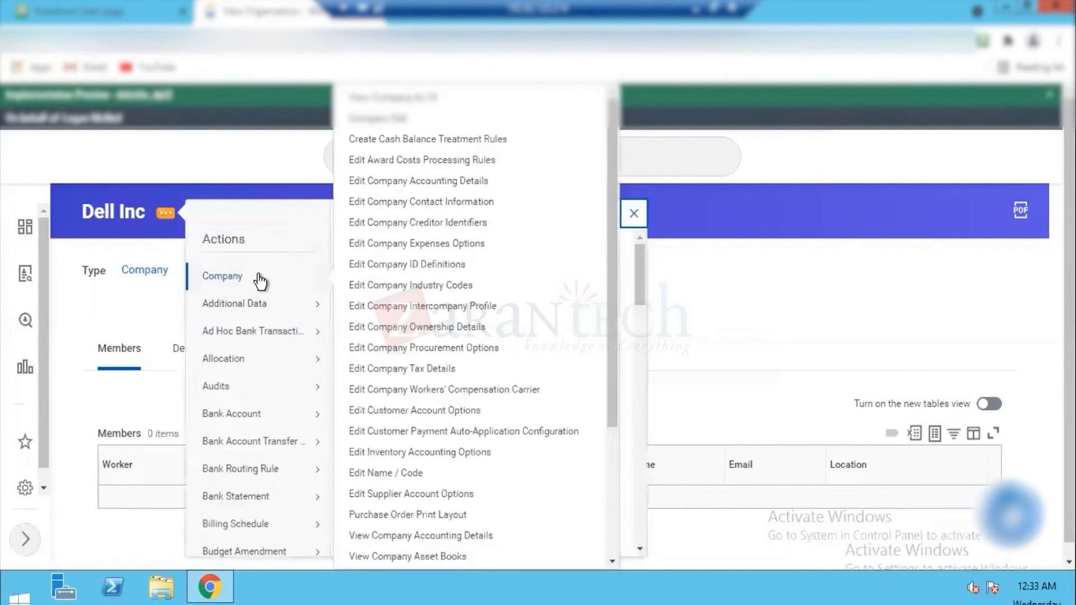
pyautogui.click(432, 203)
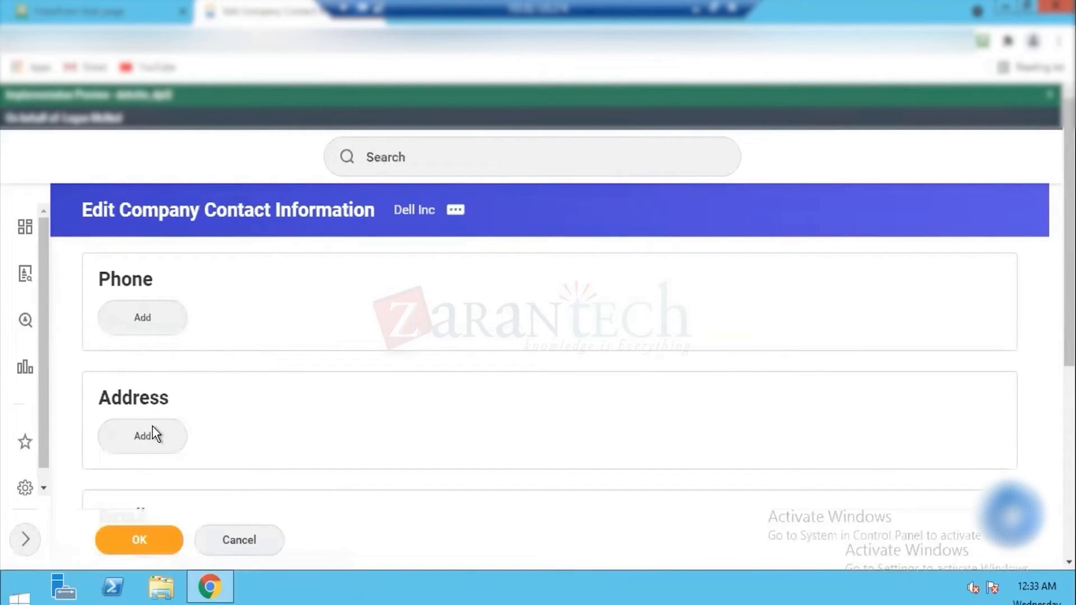
pyautogui.click(149, 436)
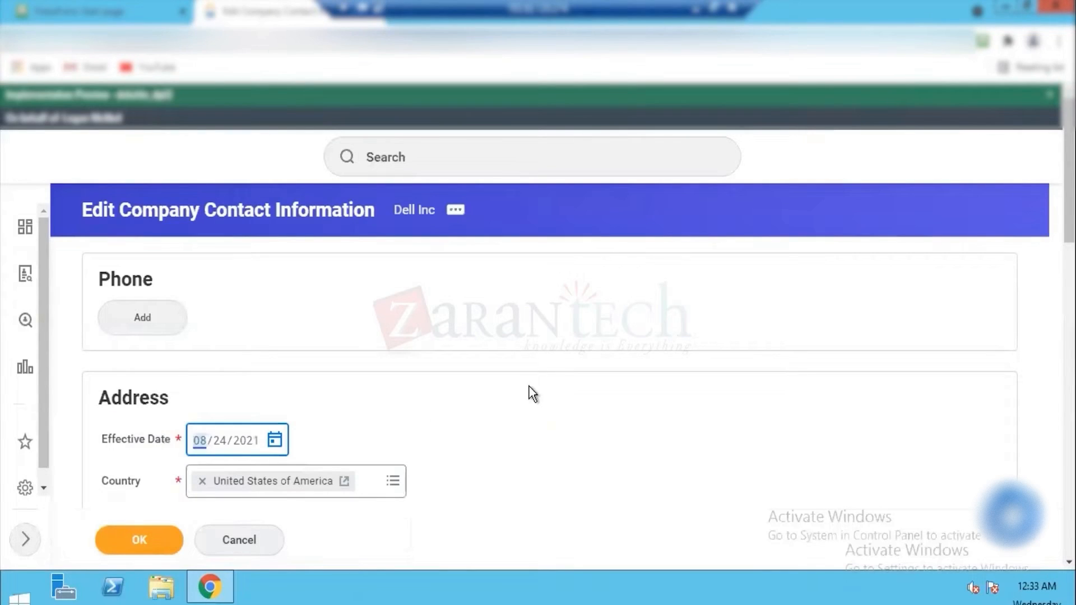
pyautogui.scroll(-3, 529, 393)
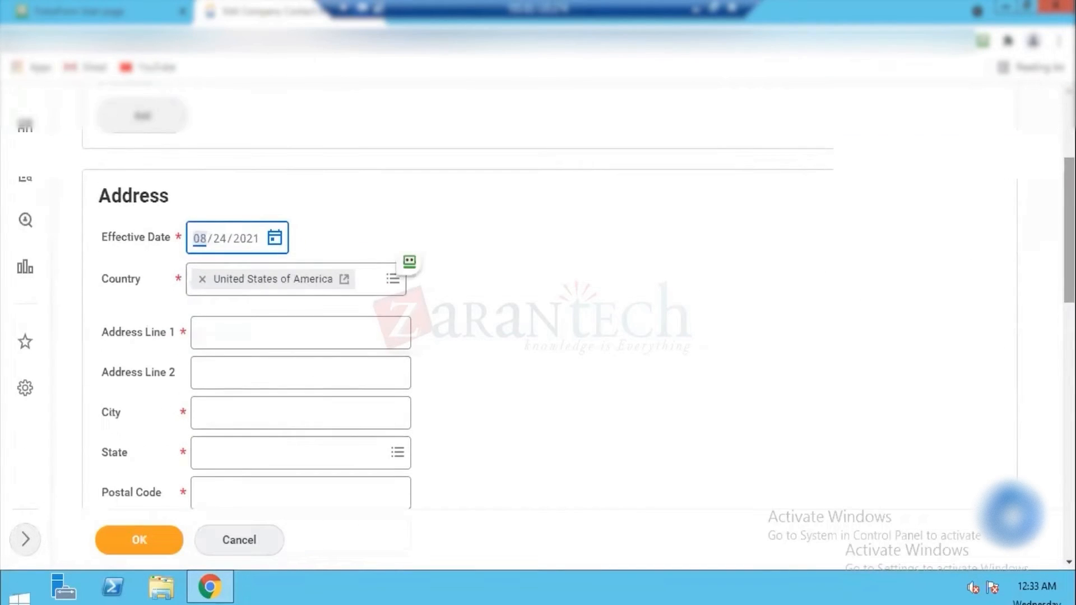
pyautogui.write('0101')
# Step: Enter the street line of the company address and set its city to New York
pyautogui.click(301, 373)
pyautogui.click(300, 333)
pyautogui.write('B')
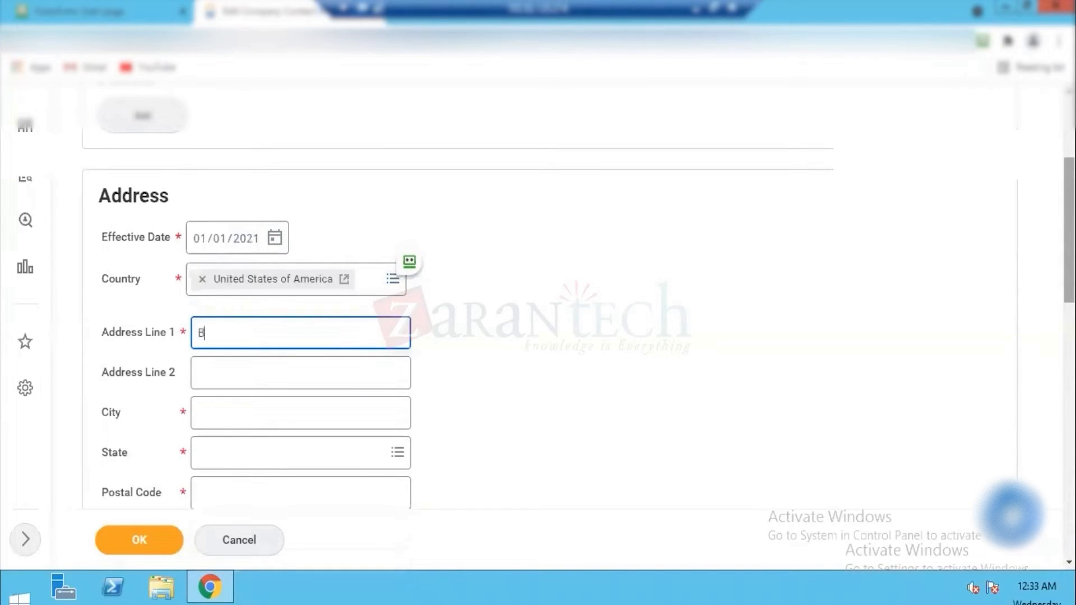
pyautogui.write('lock 2')
pyautogui.press('Tab')
pyautogui.press('Tab')
pyautogui.press('Tab')
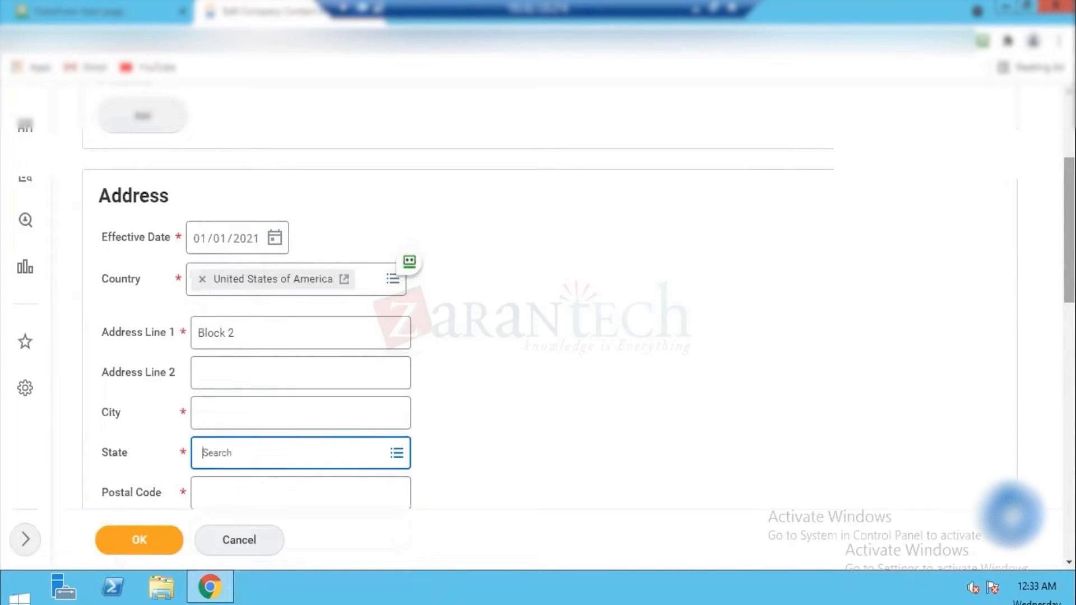
pyautogui.hotkey('shift', 'Tab')
pyautogui.write('New')
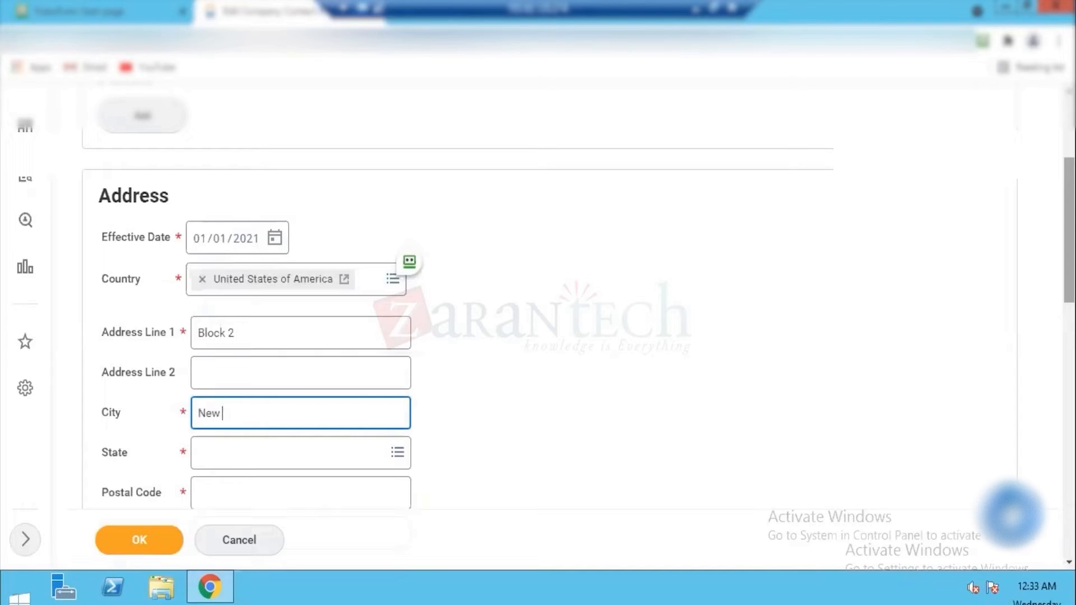
pyautogui.write(' York')
pyautogui.press('Tab')
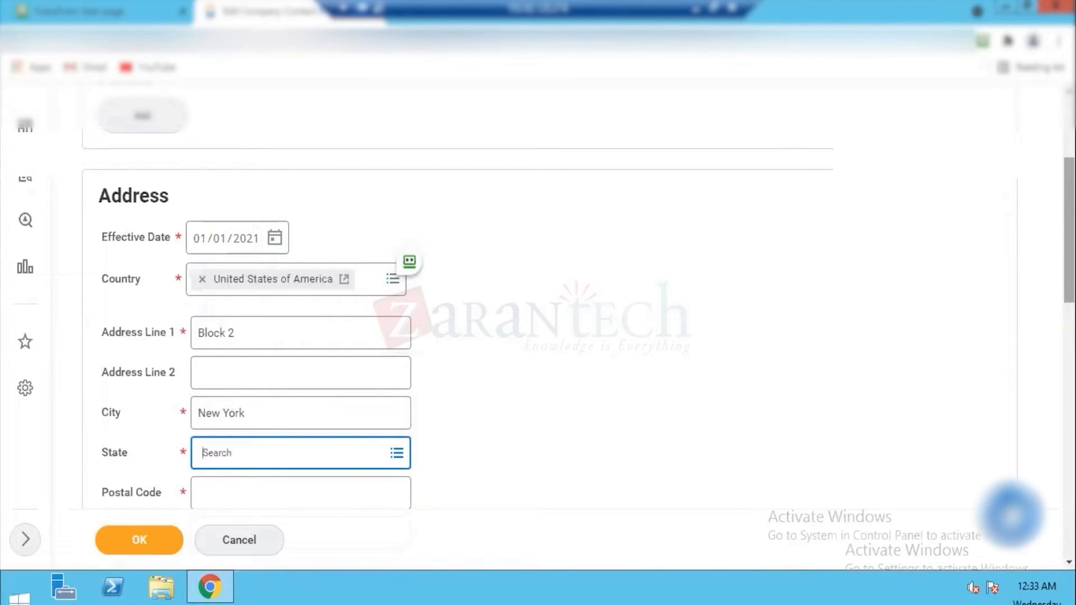
# Step: Set the state of the address to New York and fill in its postal code
pyautogui.write('New York')
pyautogui.press('Return')
pyautogui.press('Tab')
pyautogui.write('10001')
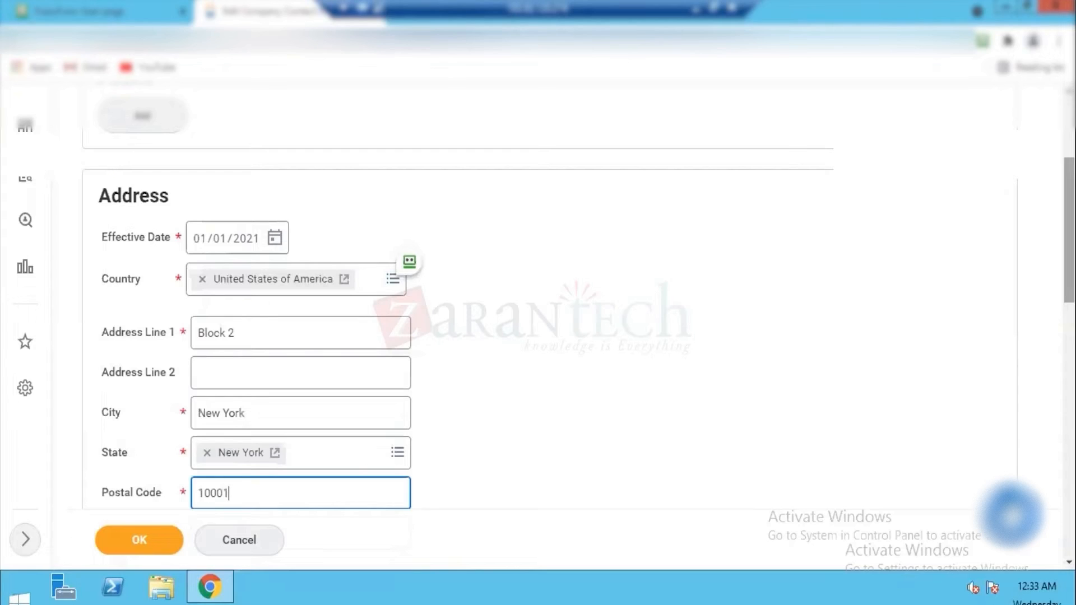
pyautogui.press('Tab')
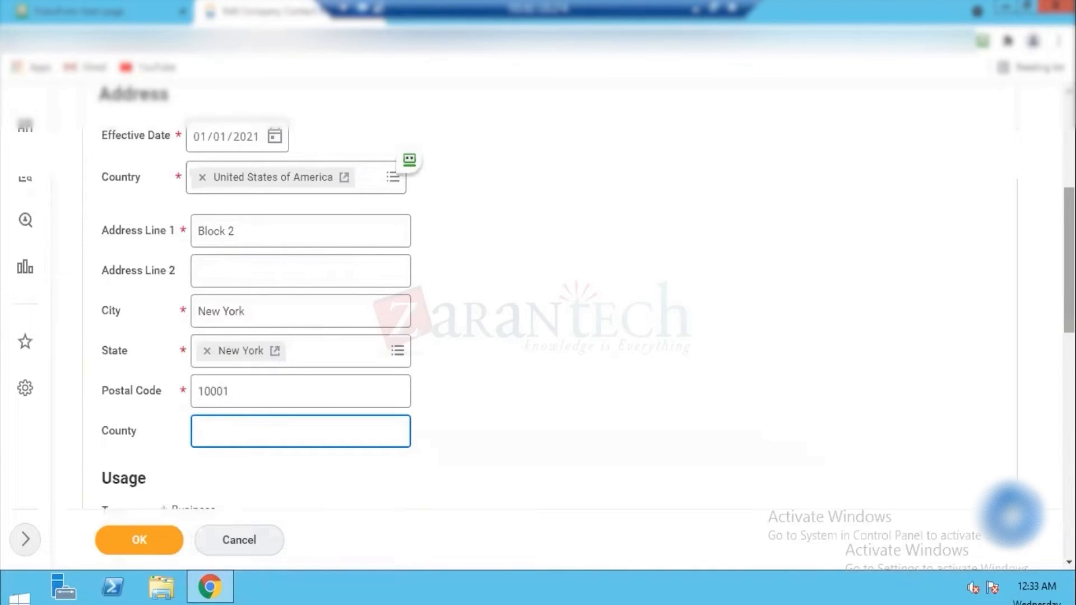
# Step: Mark the business address as primary, save the contact information and return to the company page
pyautogui.press('Tab')
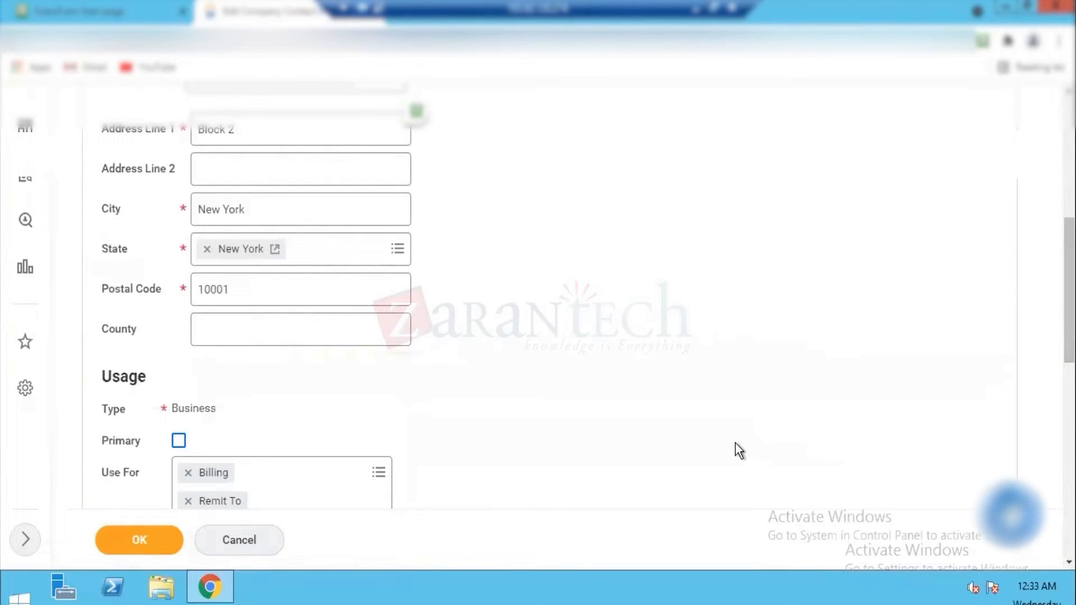
pyautogui.press('space')
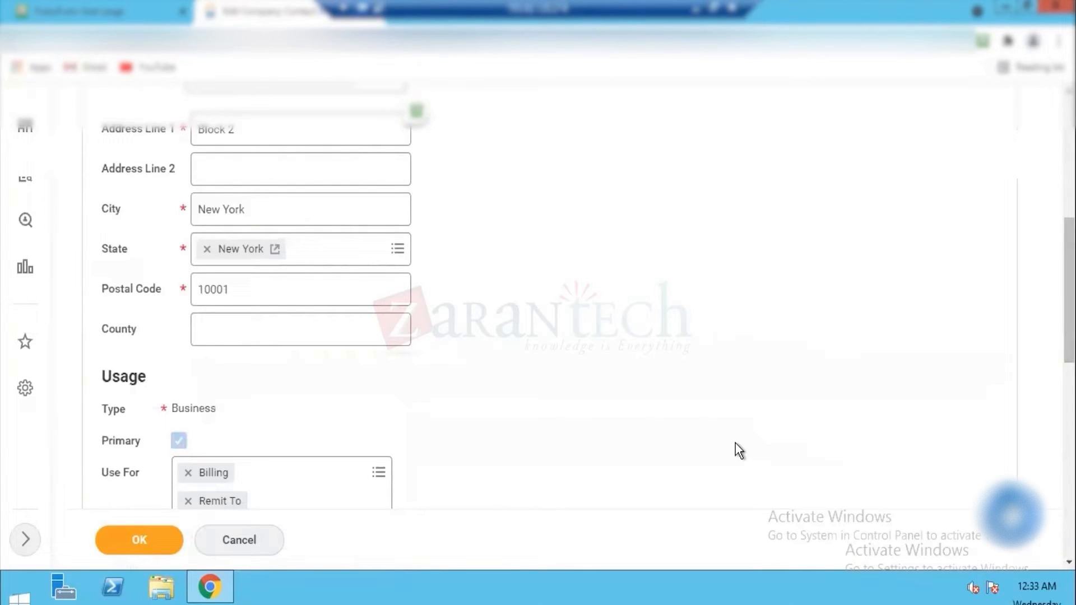
pyautogui.click(144, 537)
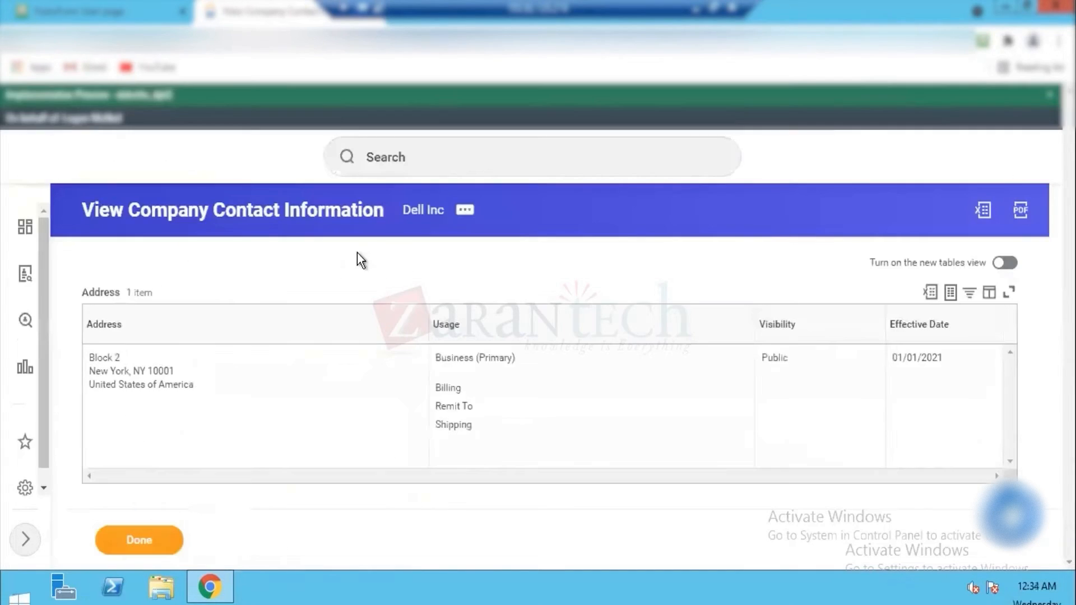
pyautogui.click(118, 551)
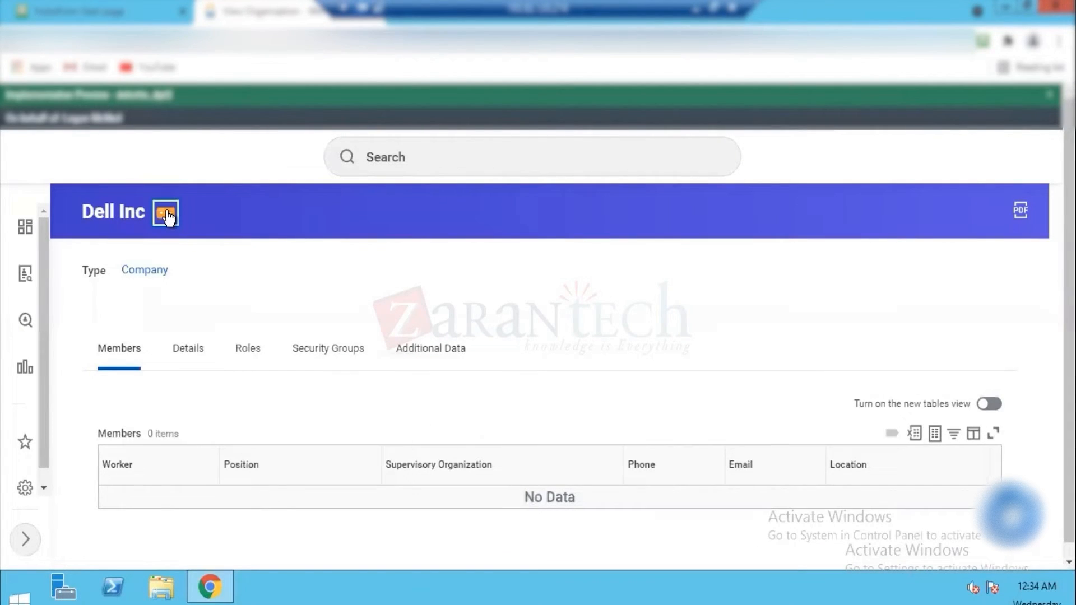
# Step: Edit the tax details of Dell Inc and add a tax ID row for the United States of America
pyautogui.click(166, 216)
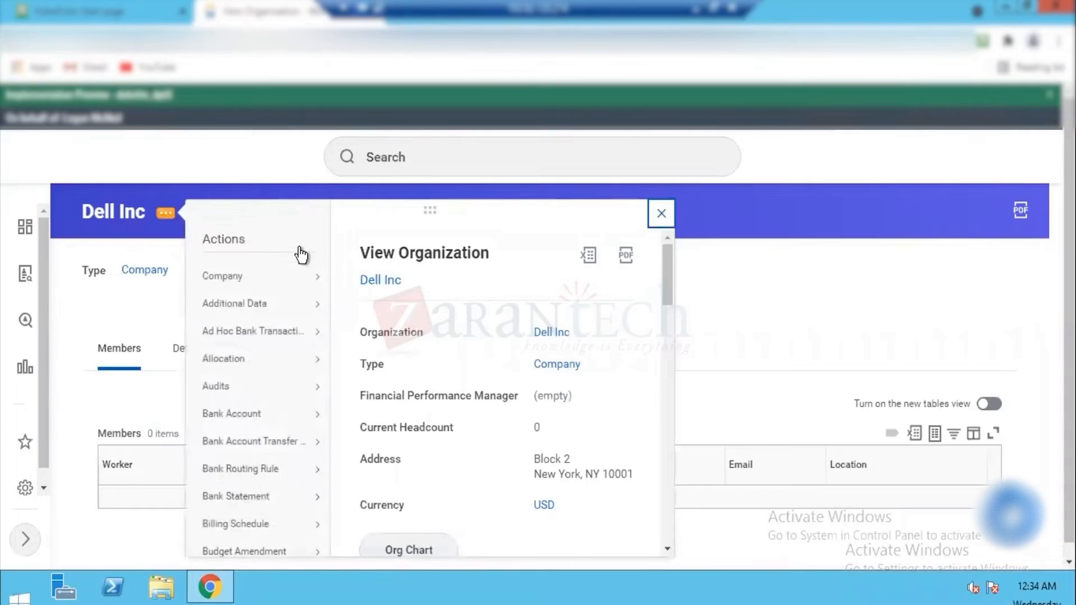
pyautogui.moveTo(238, 286)
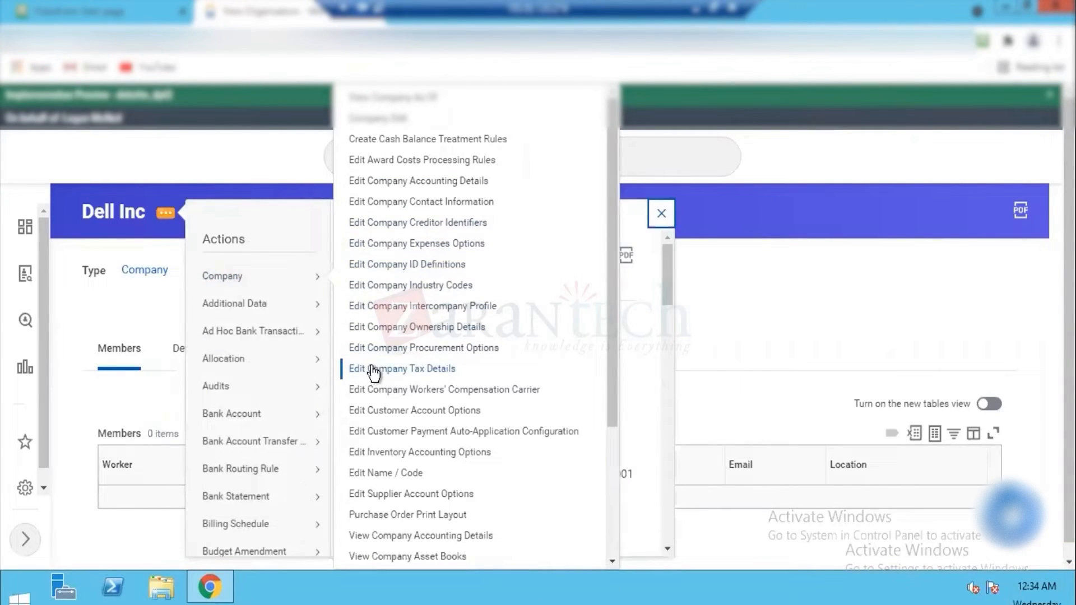
pyautogui.click(421, 368)
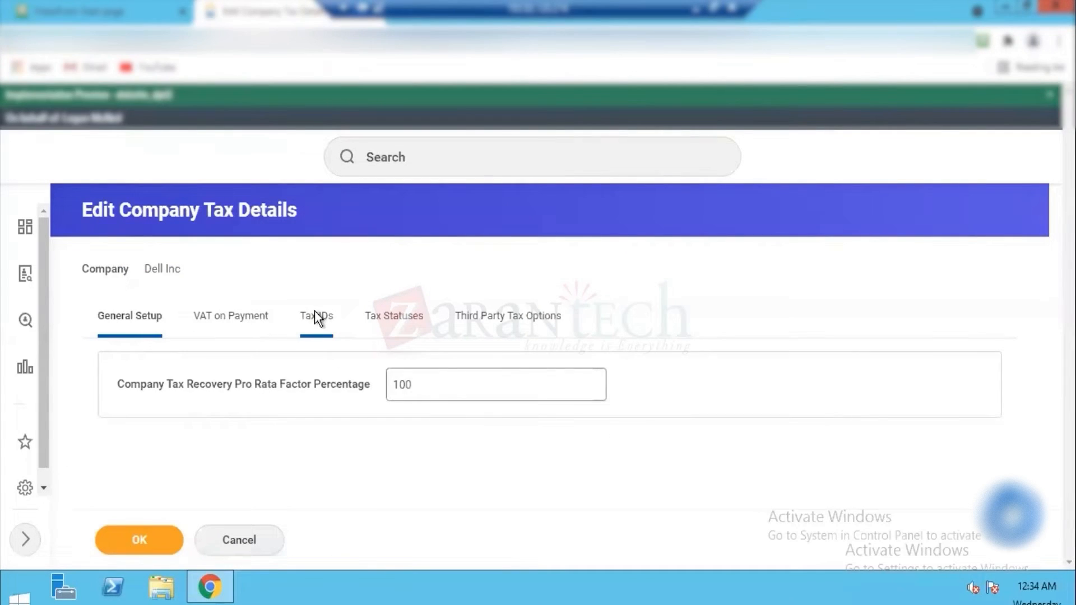
pyautogui.click(316, 313)
pyautogui.click(131, 399)
pyautogui.click(228, 453)
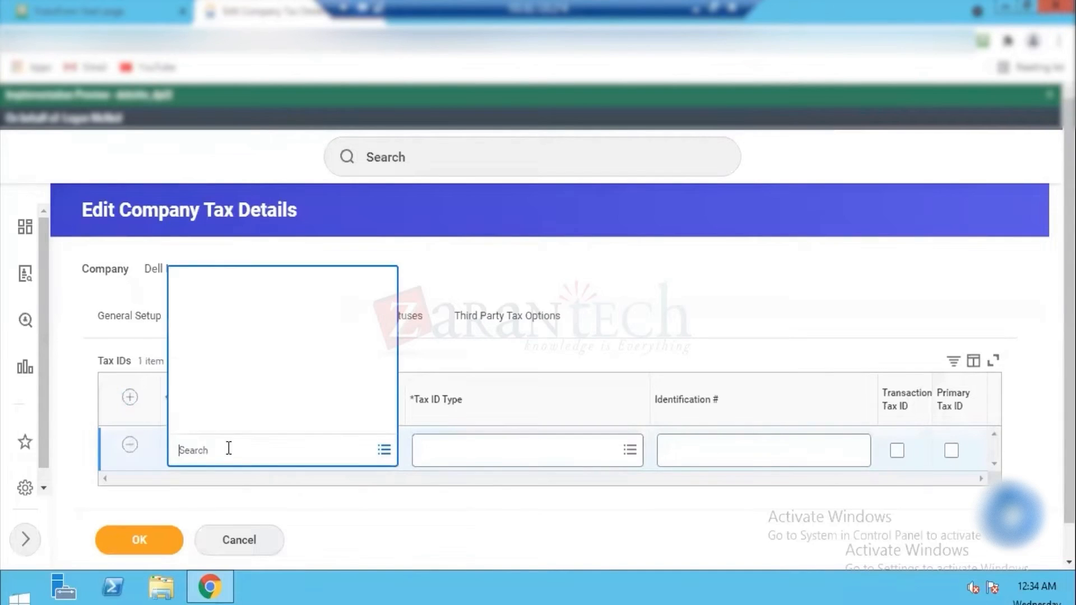
pyautogui.write('united')
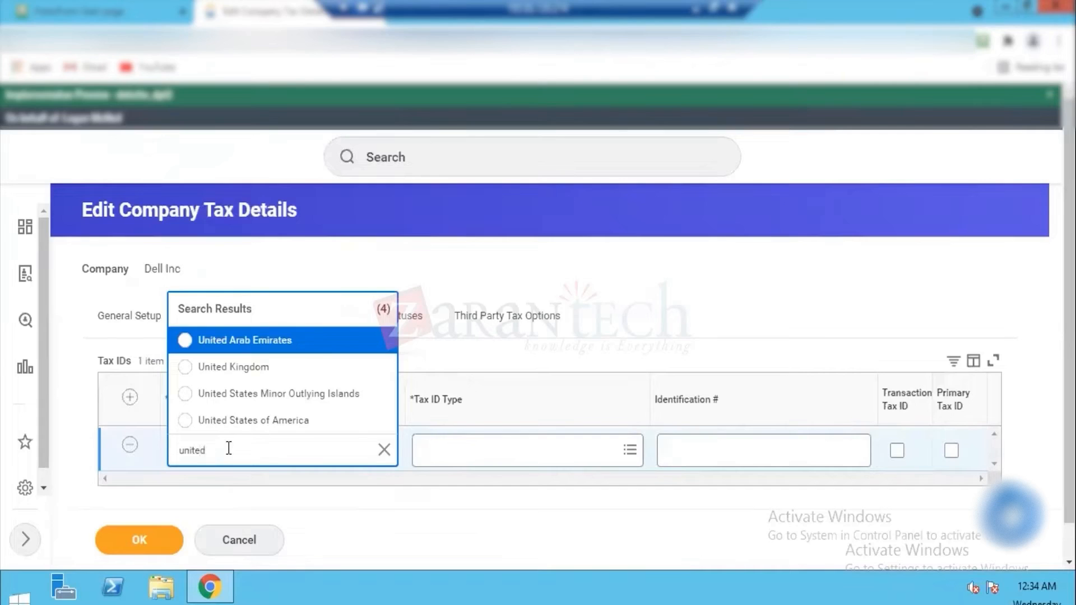
pyautogui.click(283, 424)
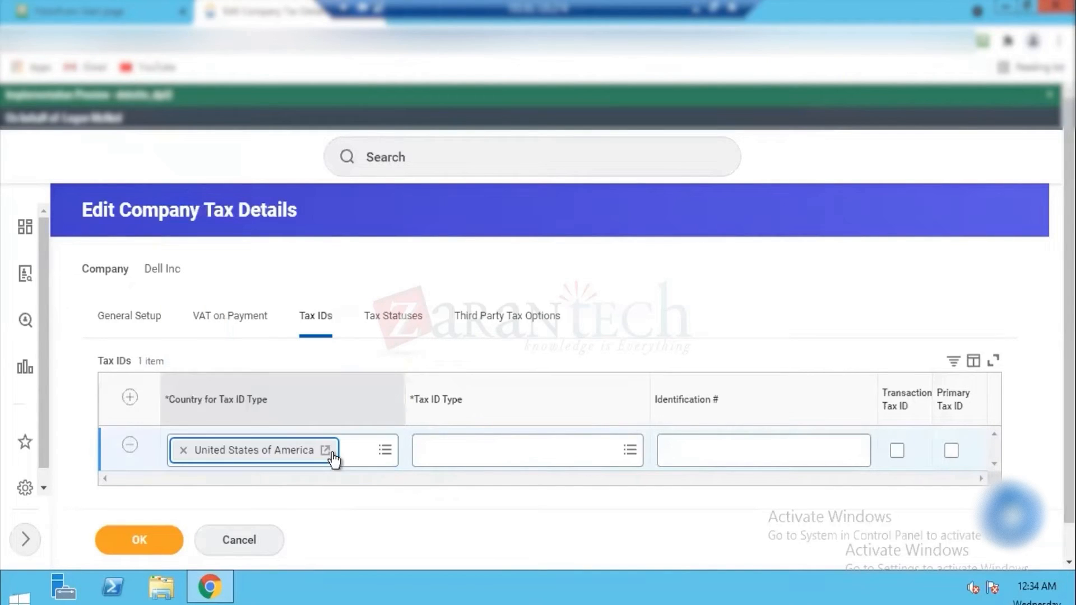
# Step: Choose Employer ID Number as the tax ID type, enter the identification number, and mark it as transaction and primary tax ID
pyautogui.click(453, 450)
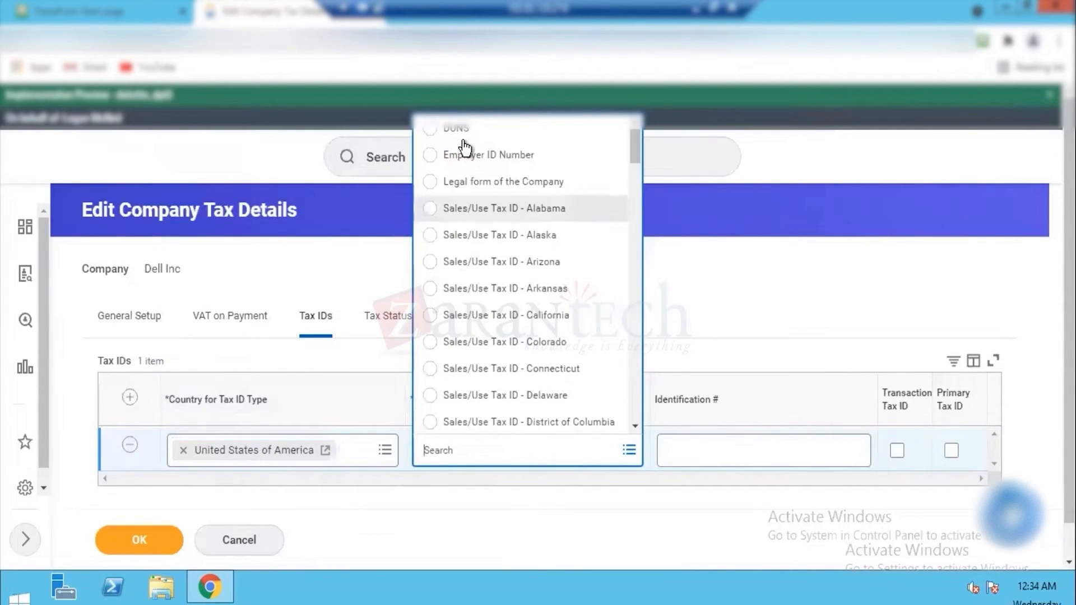
pyautogui.click(454, 155)
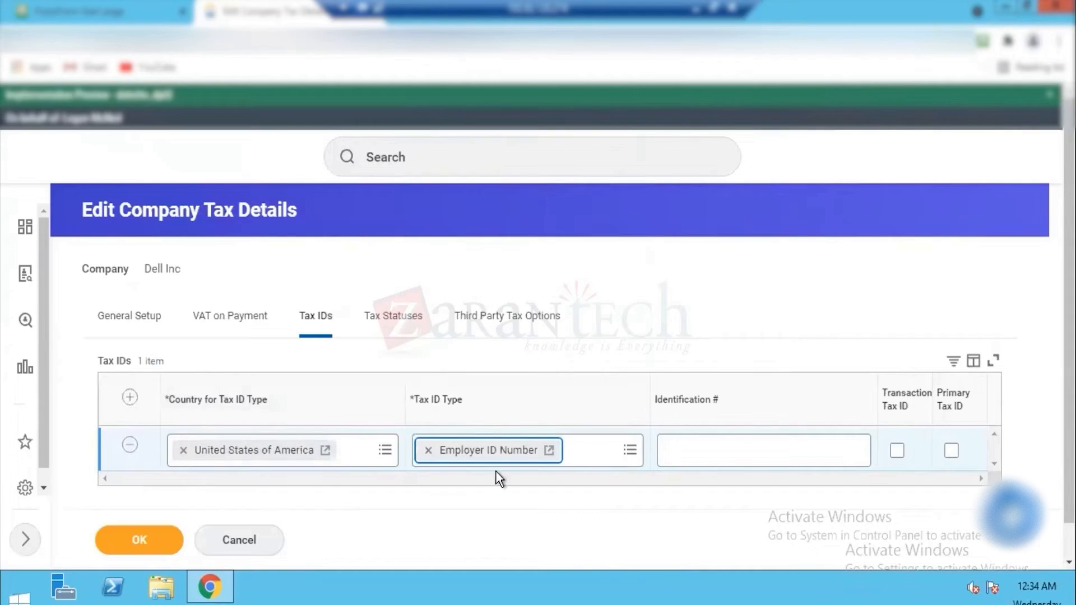
pyautogui.click(714, 446)
pyautogui.write('DEL0303830')
pyautogui.press('Tab')
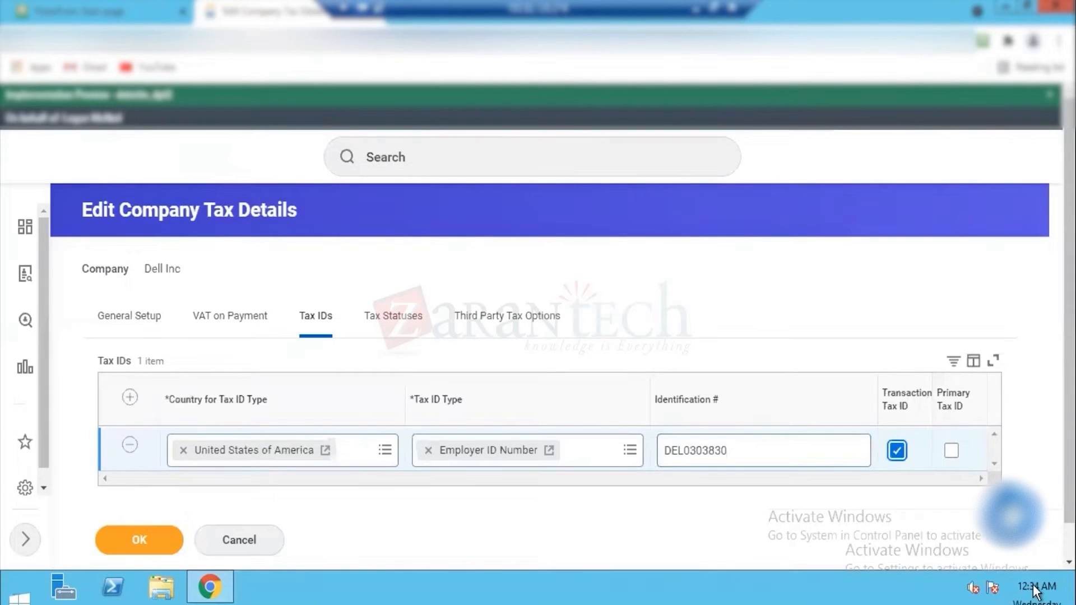
pyautogui.click(951, 451)
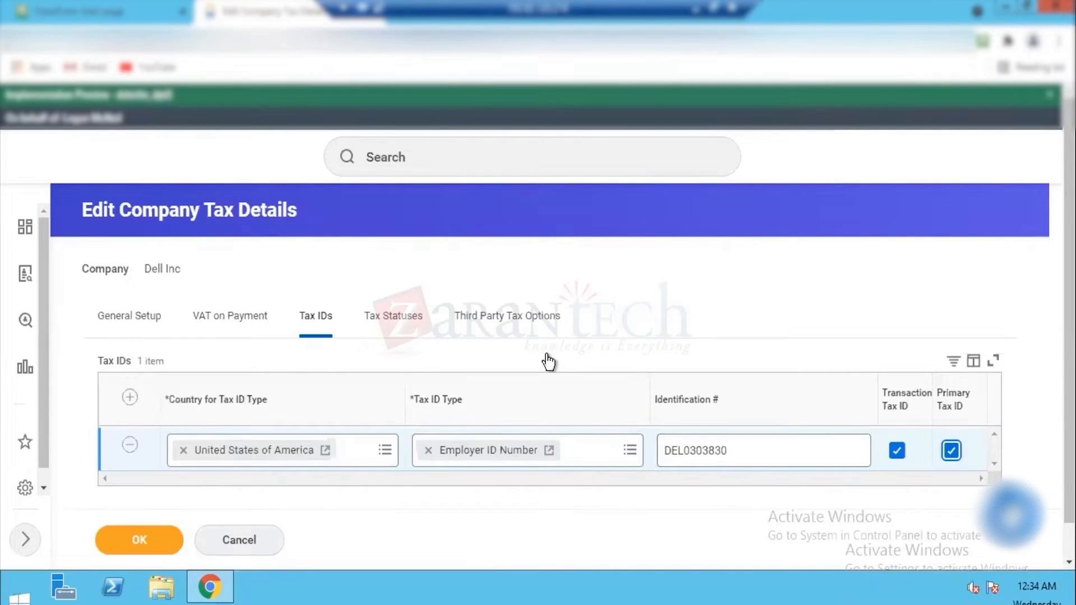
# Step: Check the tax statuses, then save the company tax details and return to the Dell Inc page
pyautogui.click(391, 317)
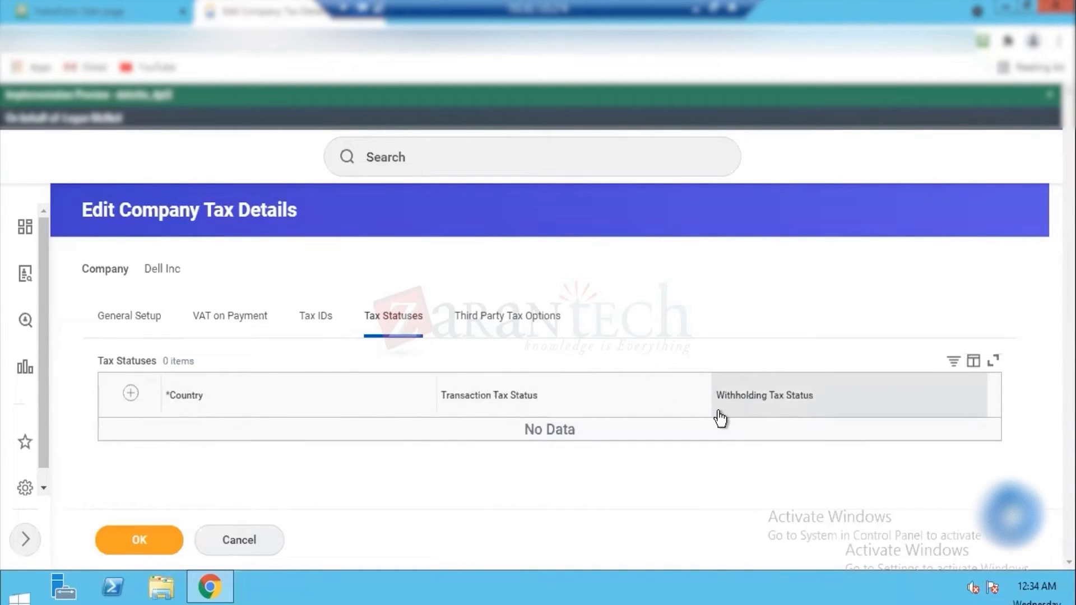
pyautogui.click(301, 320)
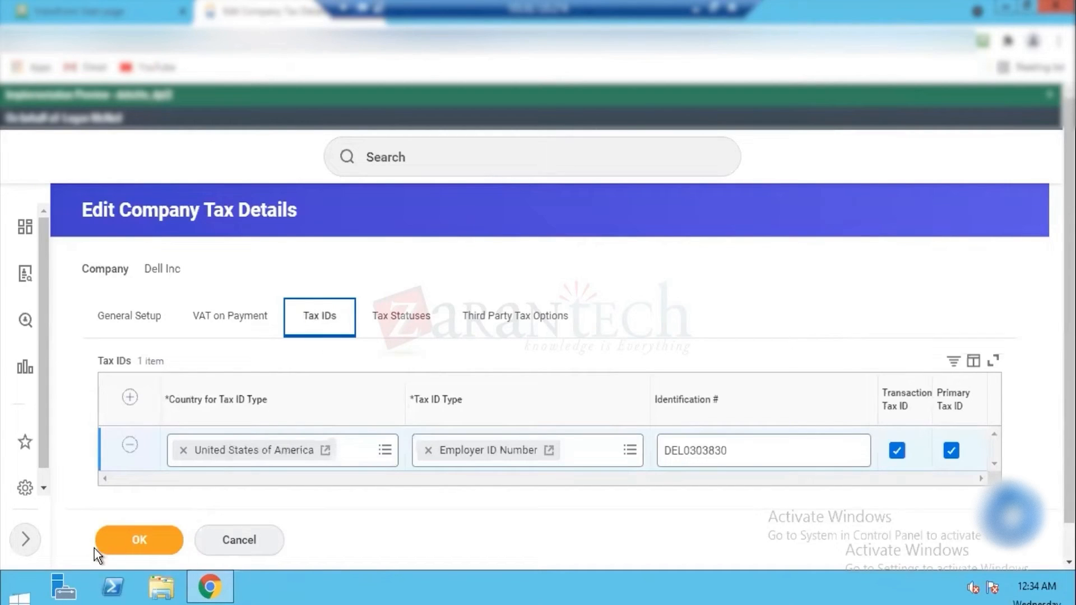
pyautogui.click(159, 530)
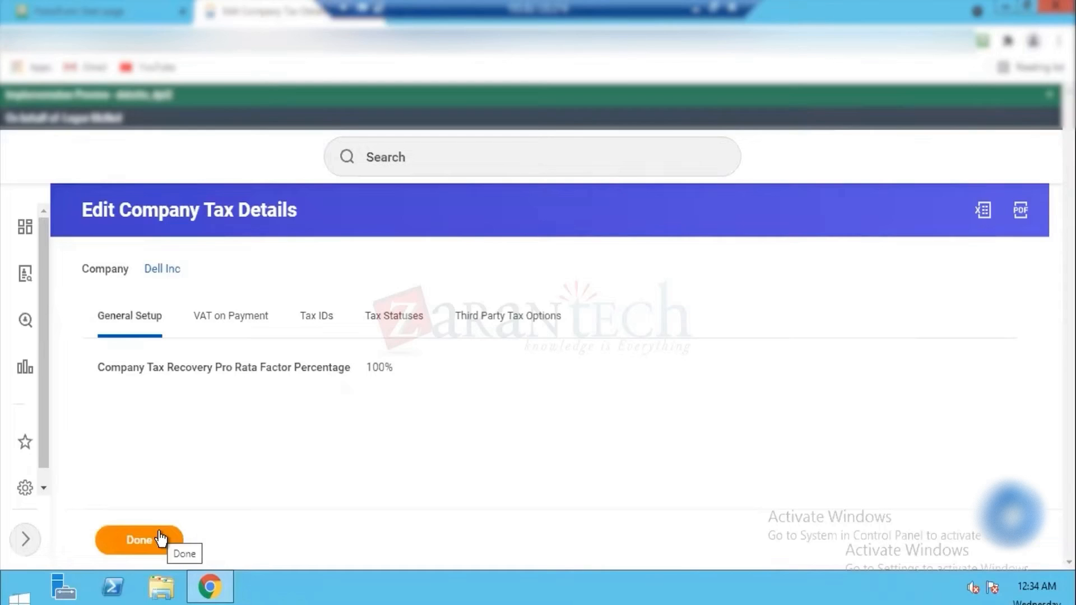
pyautogui.click(160, 535)
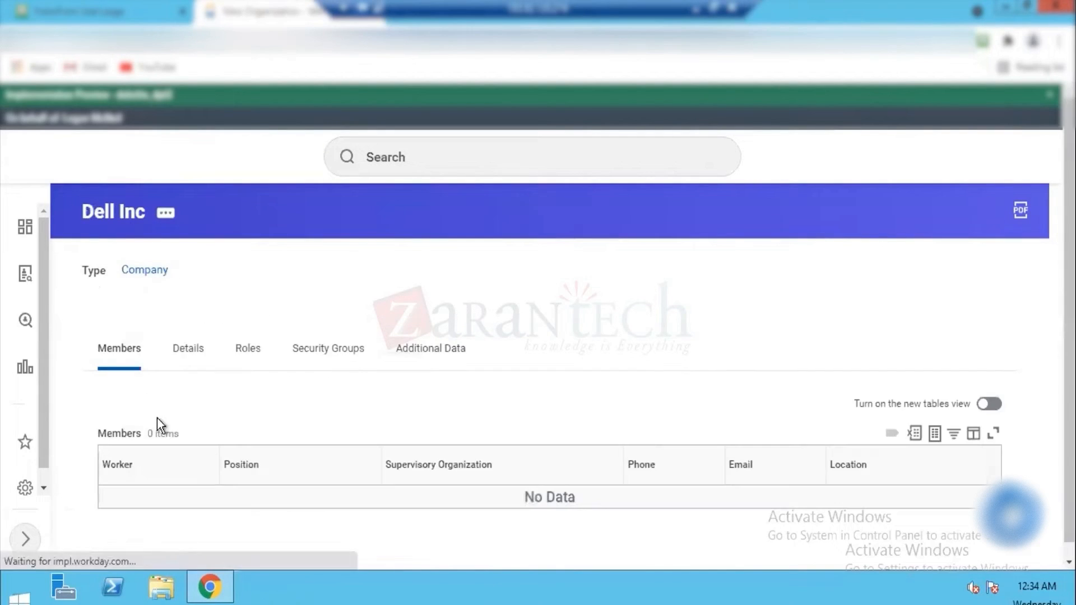
# Step: Start editing the Dell Inc company and open its name and code details as of effective date 01/01/1900
pyautogui.click(166, 213)
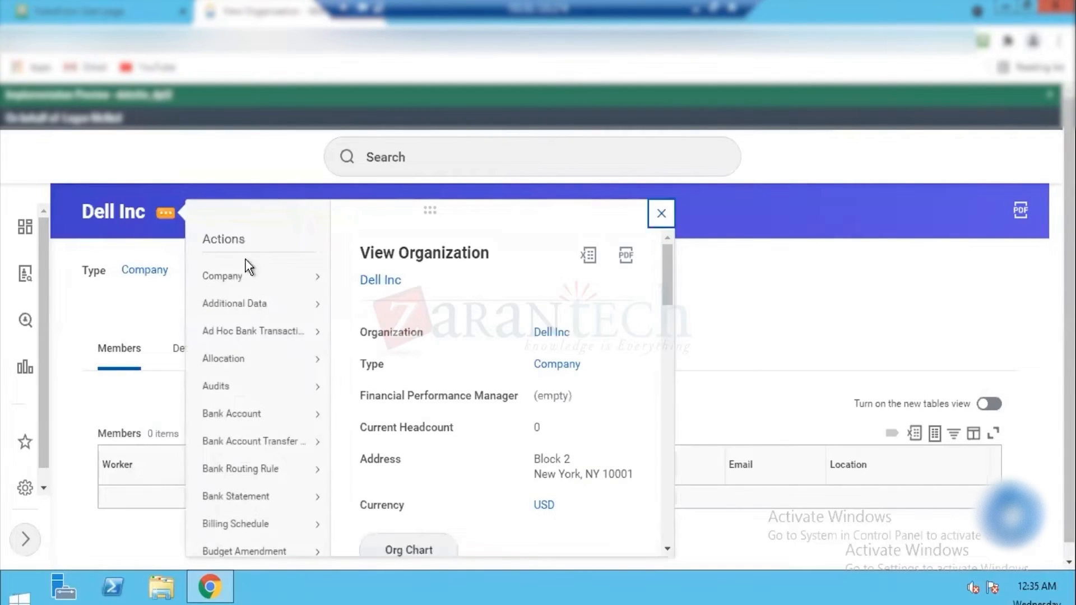
pyautogui.moveTo(233, 278)
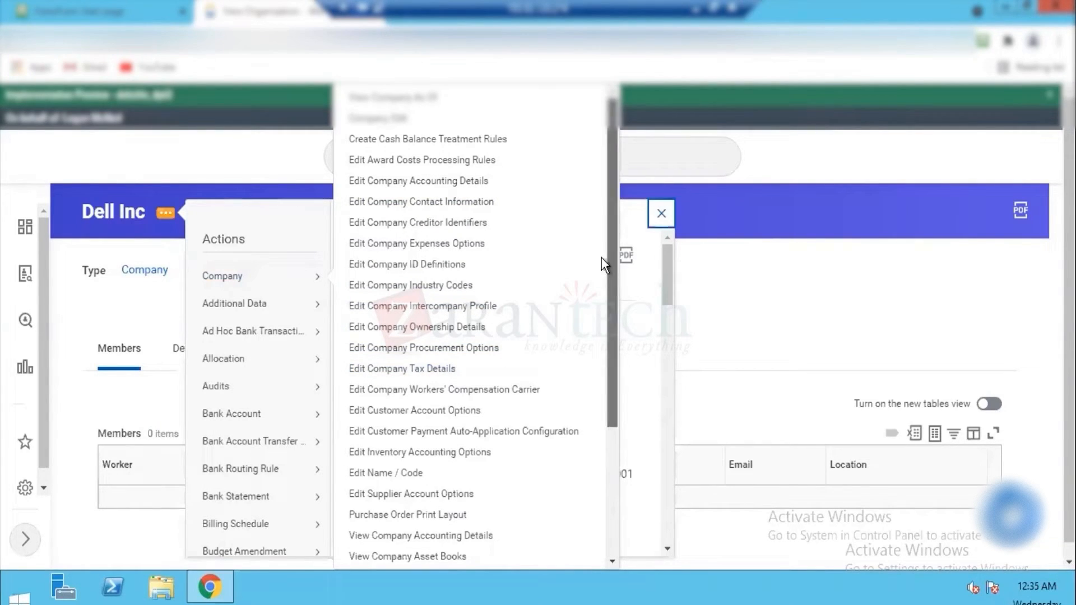
pyautogui.click(375, 122)
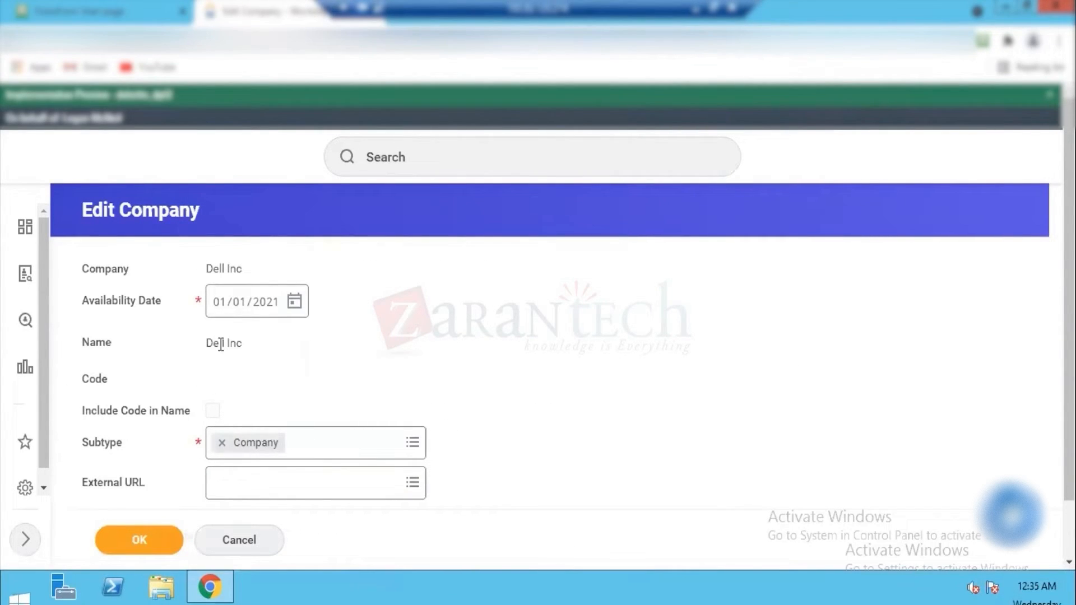
pyautogui.scroll(-1, 537, 336)
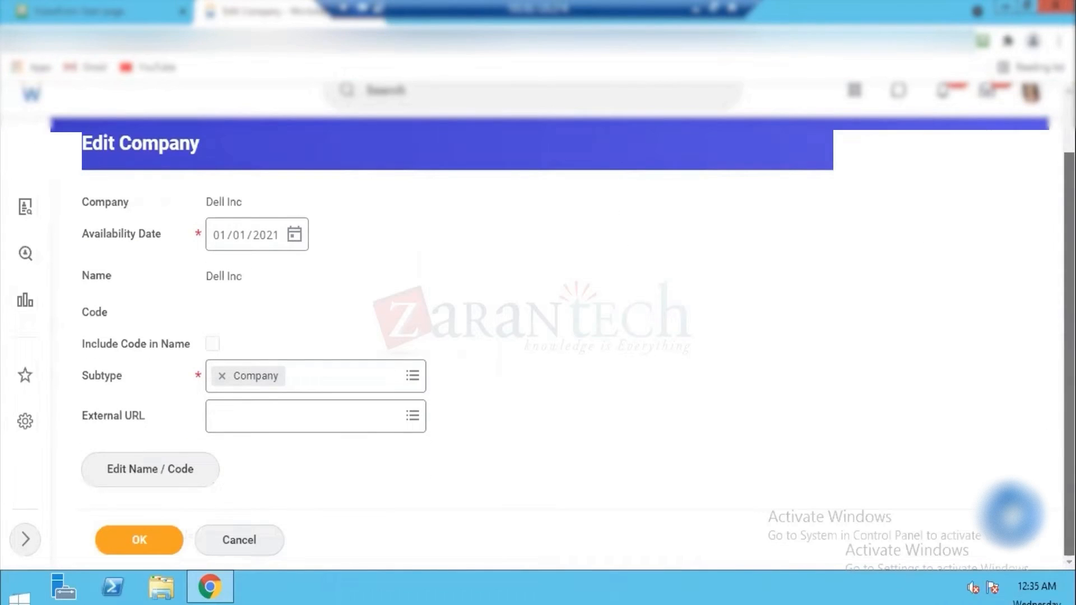
pyautogui.click(163, 485)
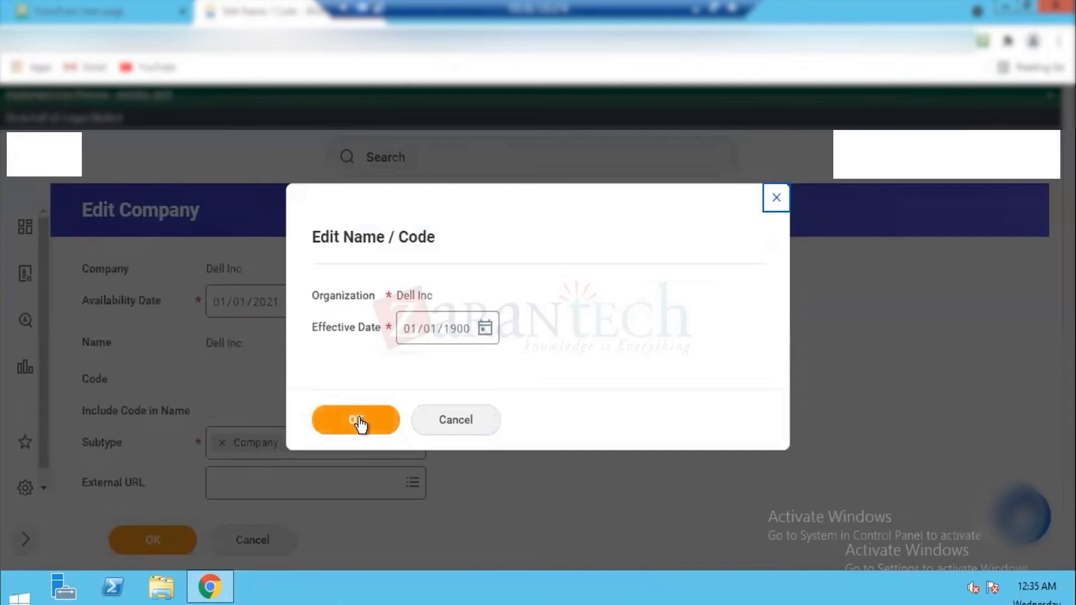
pyautogui.click(348, 415)
# Step: Check the organization ID of Dell Inc, then confirm the name and code details and return to the company page
pyautogui.click(230, 332)
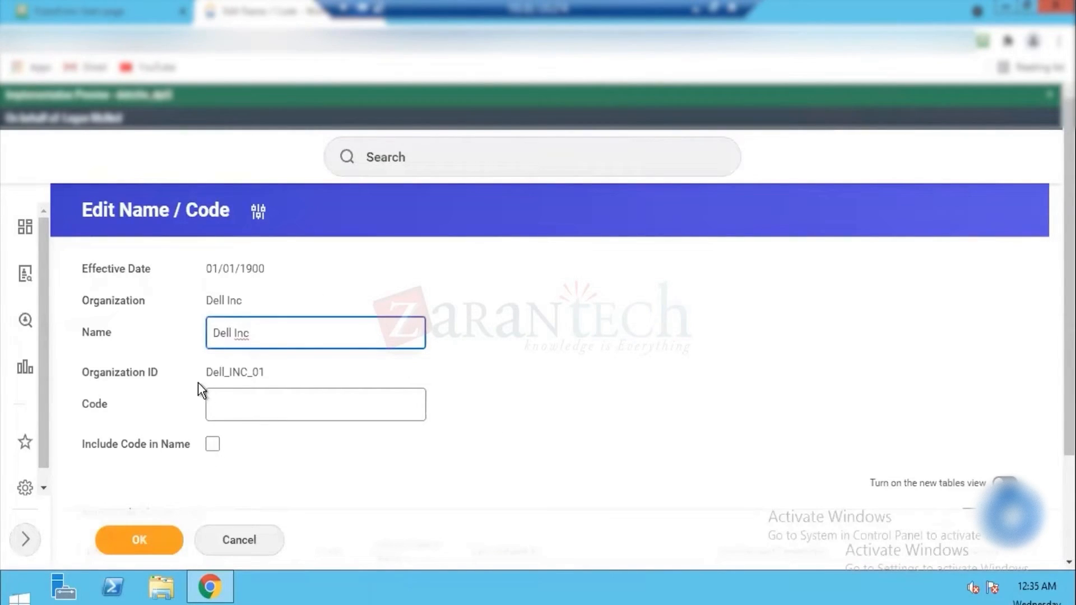
pyautogui.moveTo(144, 372); pyautogui.dragTo(113, 372)
pyautogui.moveTo(208, 372); pyautogui.dragTo(260, 371)
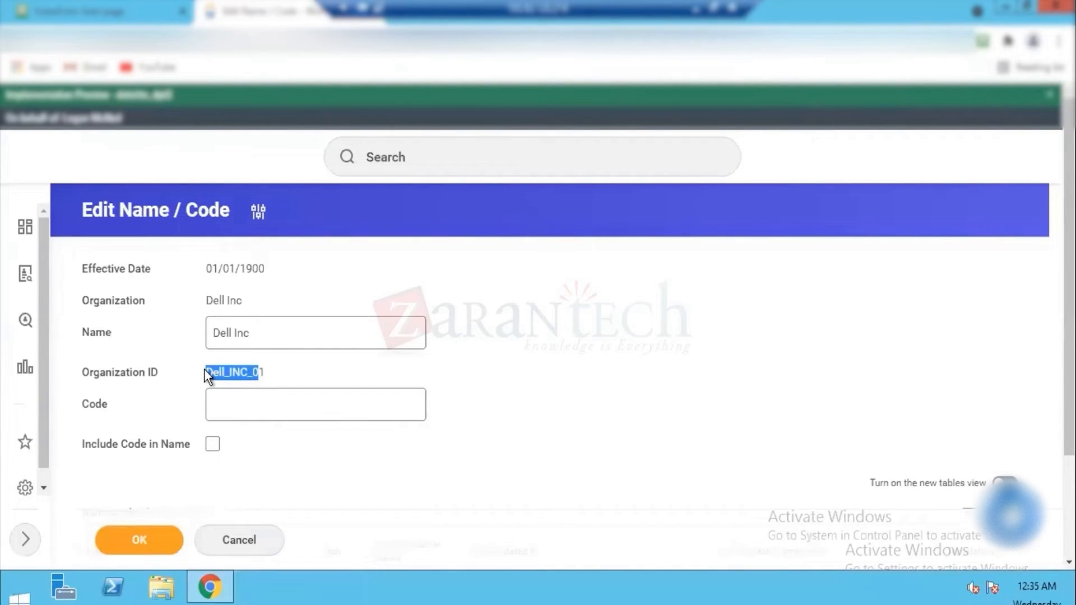
pyautogui.click(160, 541)
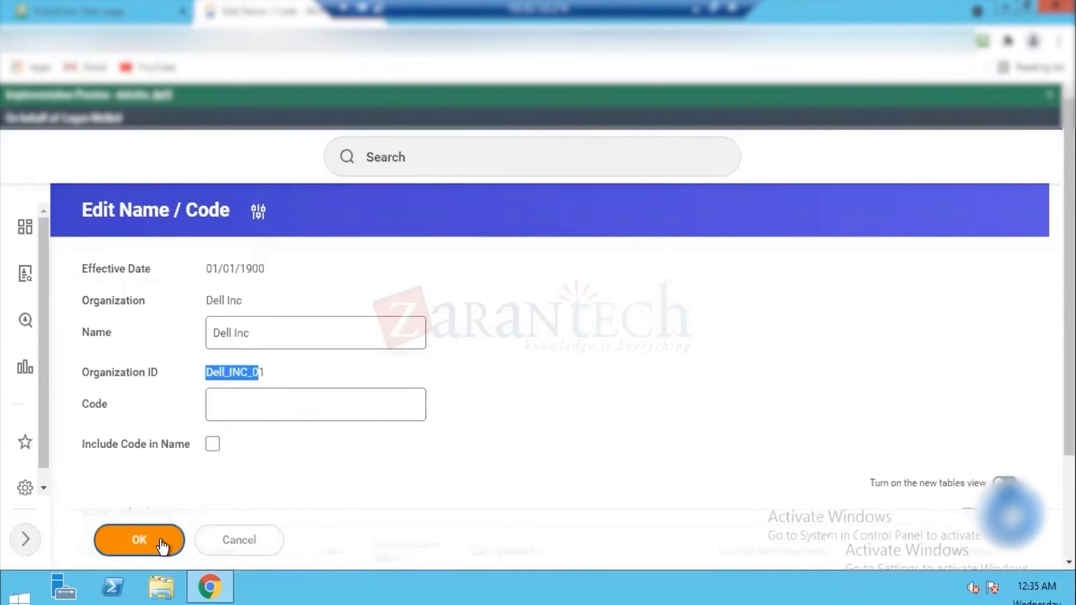
pyautogui.click(161, 540)
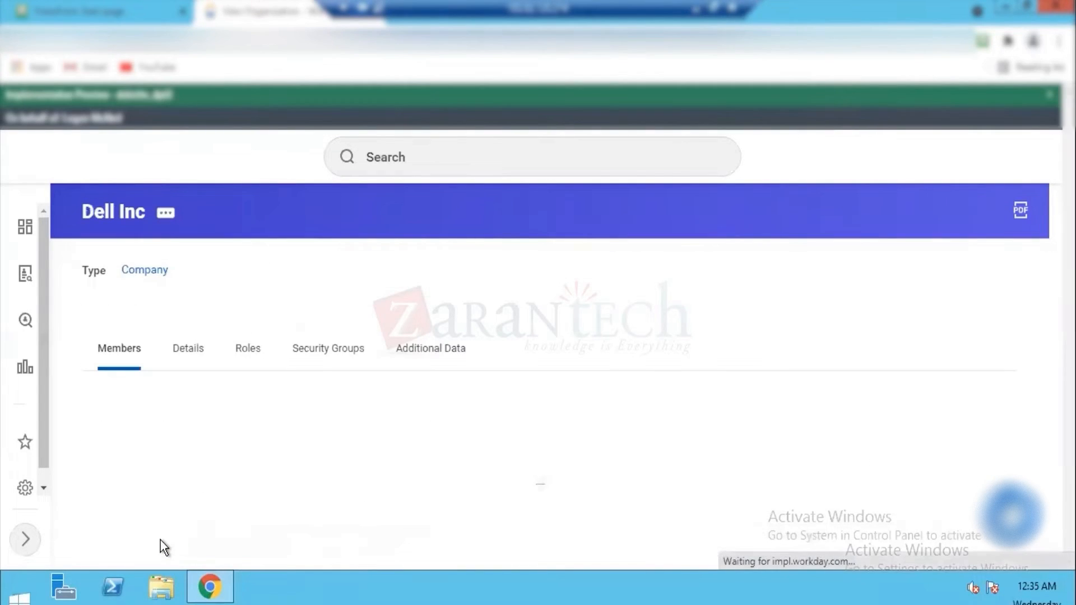
pyautogui.click(167, 219)
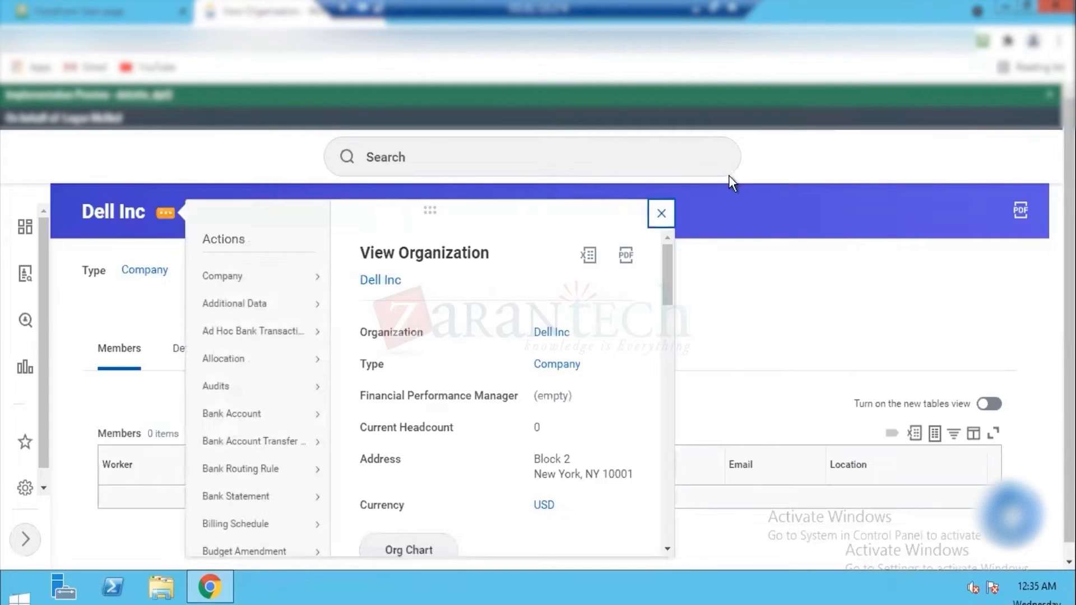
pyautogui.click(662, 213)
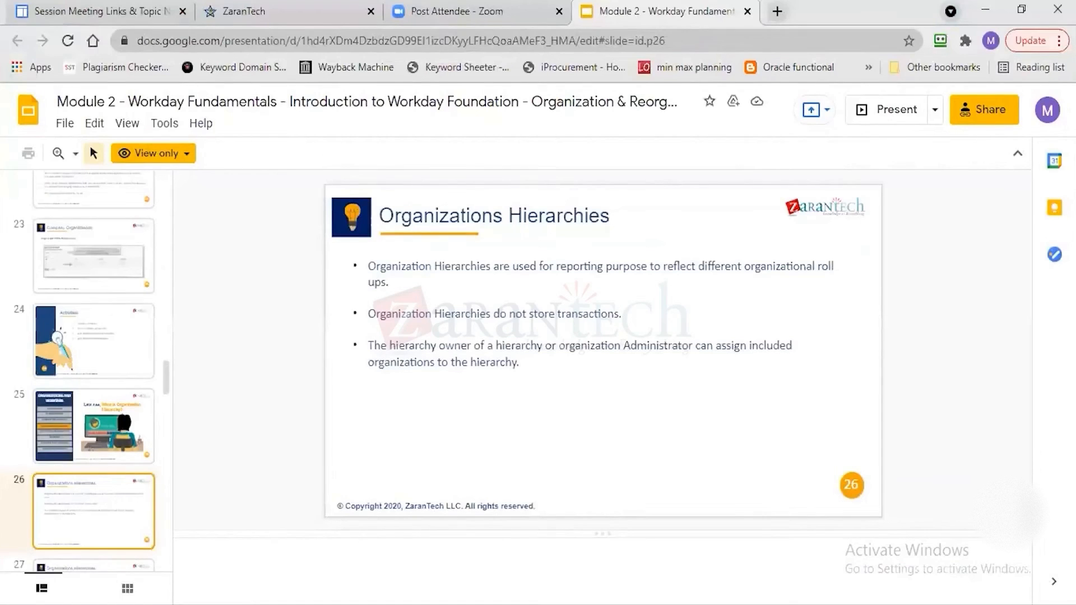
# Step: Switch to the ZT.xlsx workbook in Excel and review the company names and currencies in rows 132 and 133
pyautogui.moveTo(960, 569)
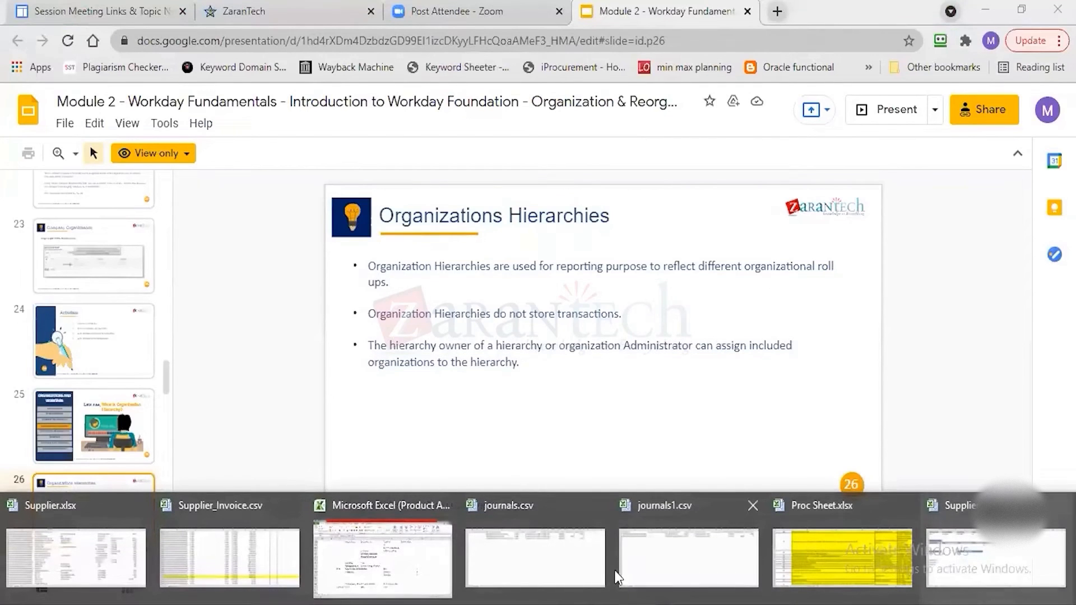
pyautogui.click(398, 536)
pyautogui.click(303, 356)
pyautogui.press('Down')
pyautogui.press('Down')
pyautogui.press('Down')
pyautogui.press('Down')
pyautogui.press('Down')
pyautogui.press('Down')
pyautogui.press('Down')
pyautogui.press('Down')
pyautogui.press('Down')
pyautogui.press('Down')
pyautogui.press('Down')
pyautogui.press('Down')
pyautogui.press('Down')
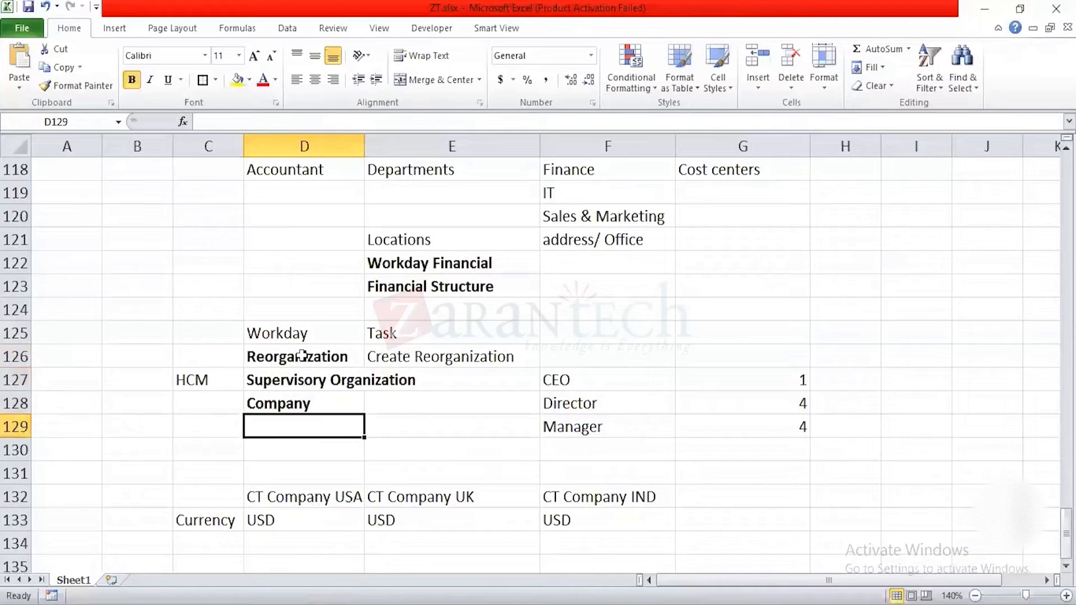
pyautogui.press('Down')
pyautogui.press('Up')
pyautogui.press('Up')
pyautogui.press('Up')
pyautogui.press('Up')
pyautogui.press('Up')
pyautogui.press('Up')
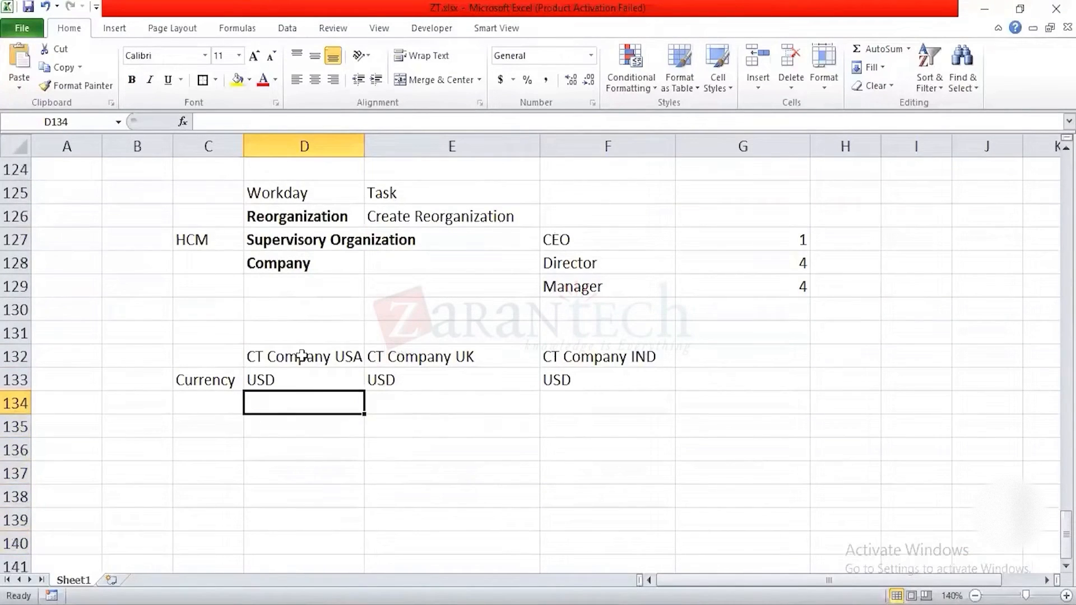
pyautogui.press('Up')
pyautogui.press('Up')
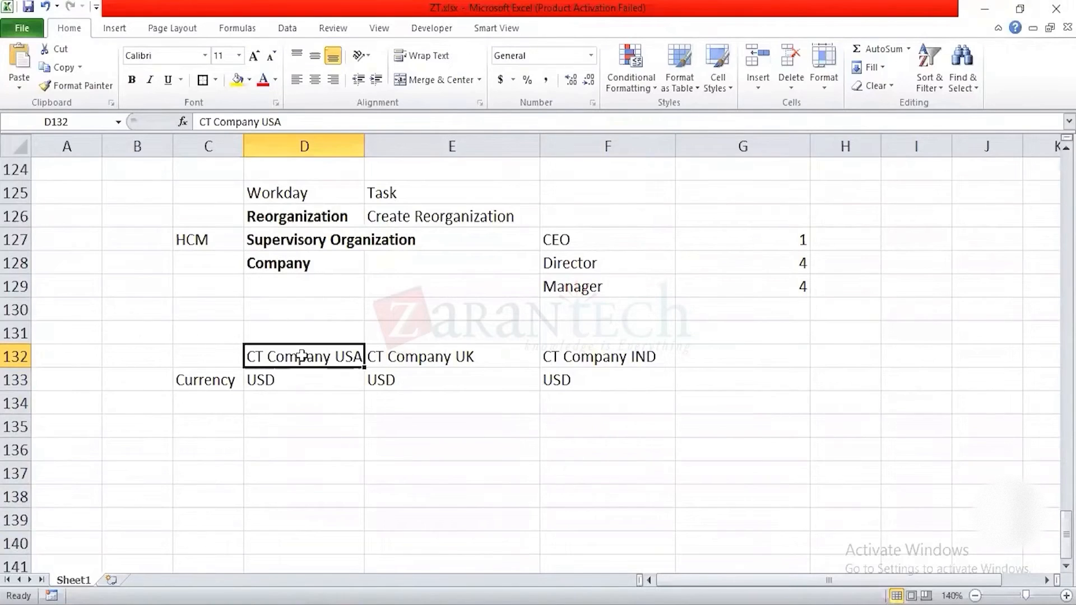
pyautogui.press('Up')
pyautogui.press('Down')
pyautogui.press('Down')
pyautogui.press('Right')
pyautogui.press('Up')
pyautogui.press('Right')
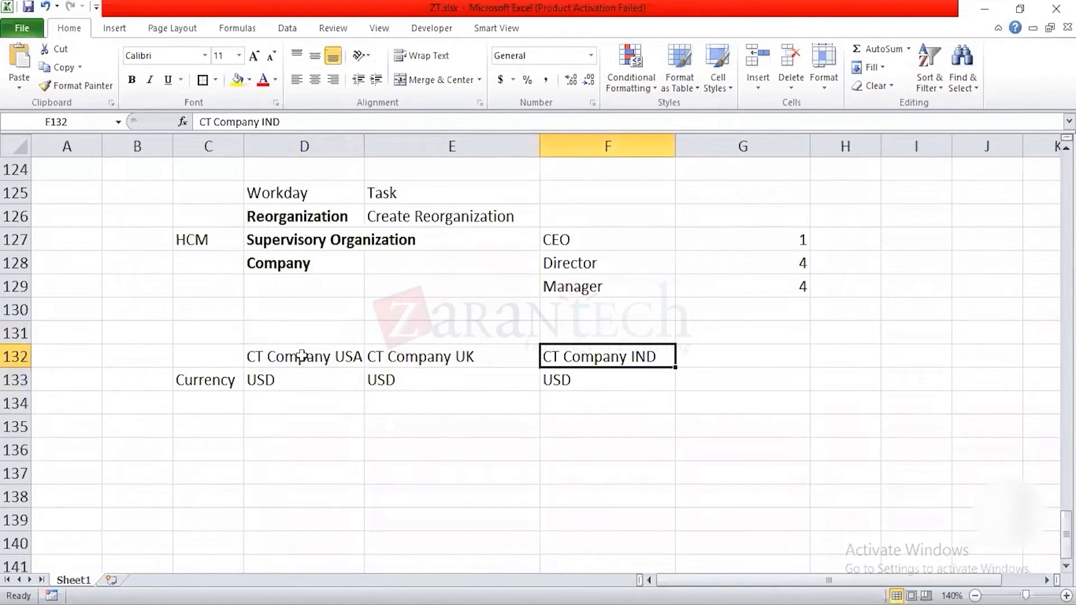
# Step: Replace CT with Dell in the three company names in cells D132 to F132
pyautogui.press('Left')
pyautogui.press('Left')
pyautogui.hotkey('shift', 'Right')
pyautogui.hotkey('shift', 'Right')
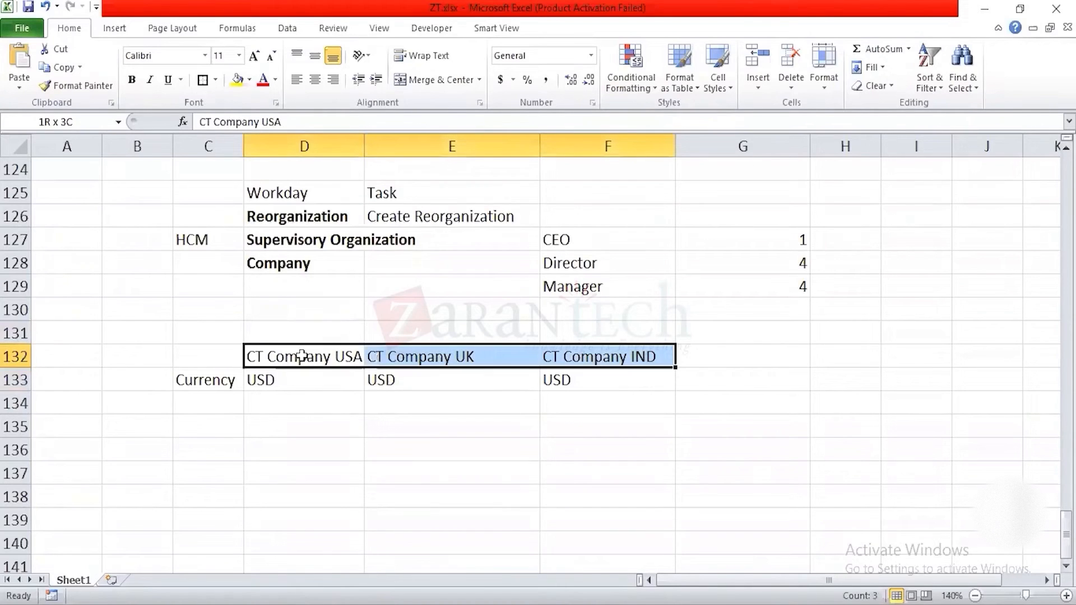
pyautogui.hotkey('ctrl', 'f')
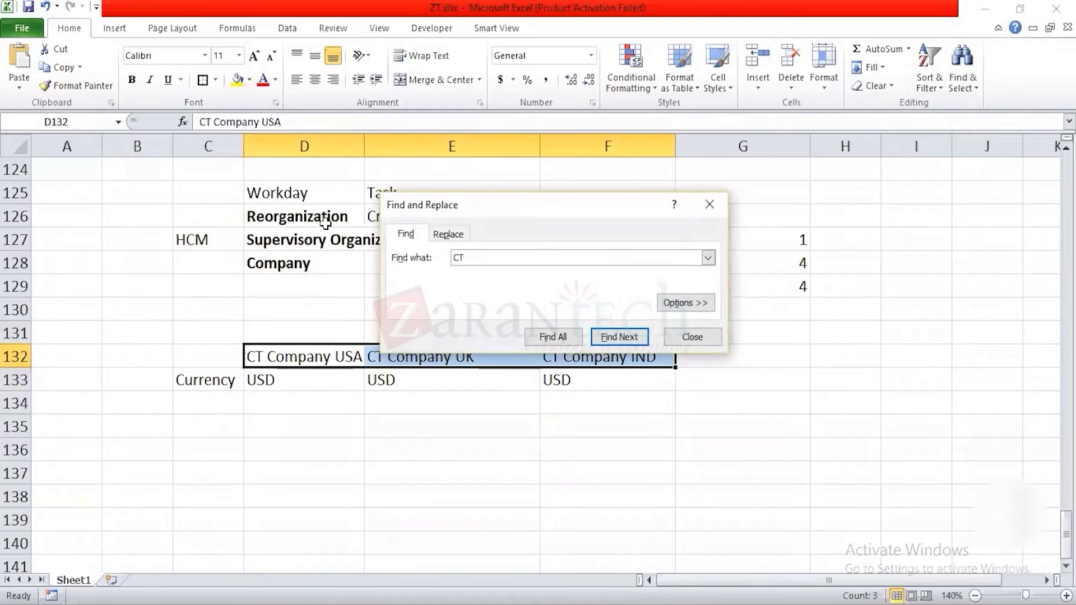
pyautogui.click(452, 232)
pyautogui.write('Dell')
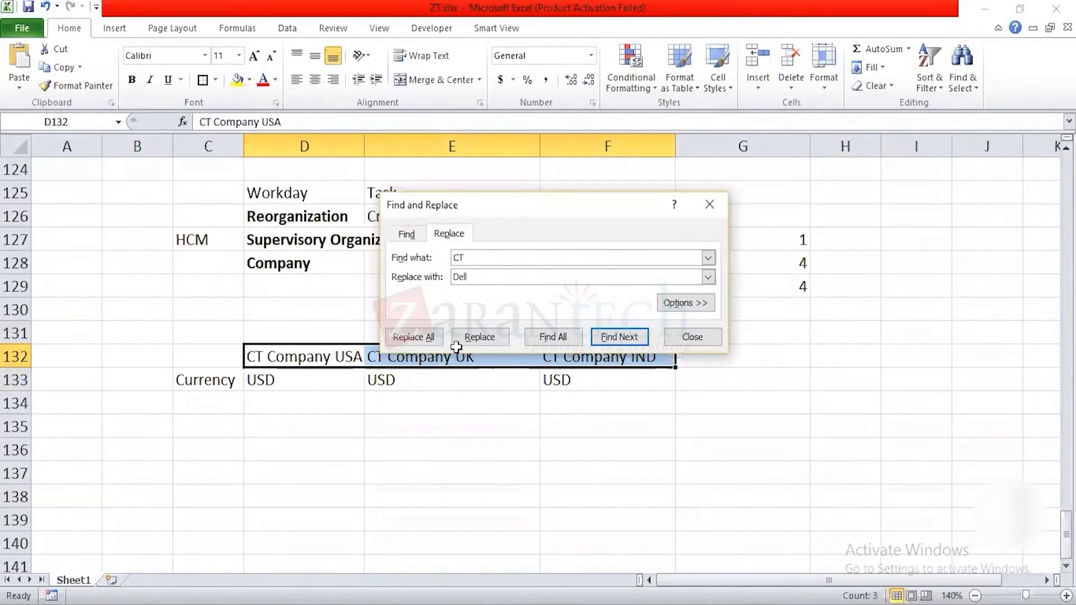
pyautogui.click(419, 340)
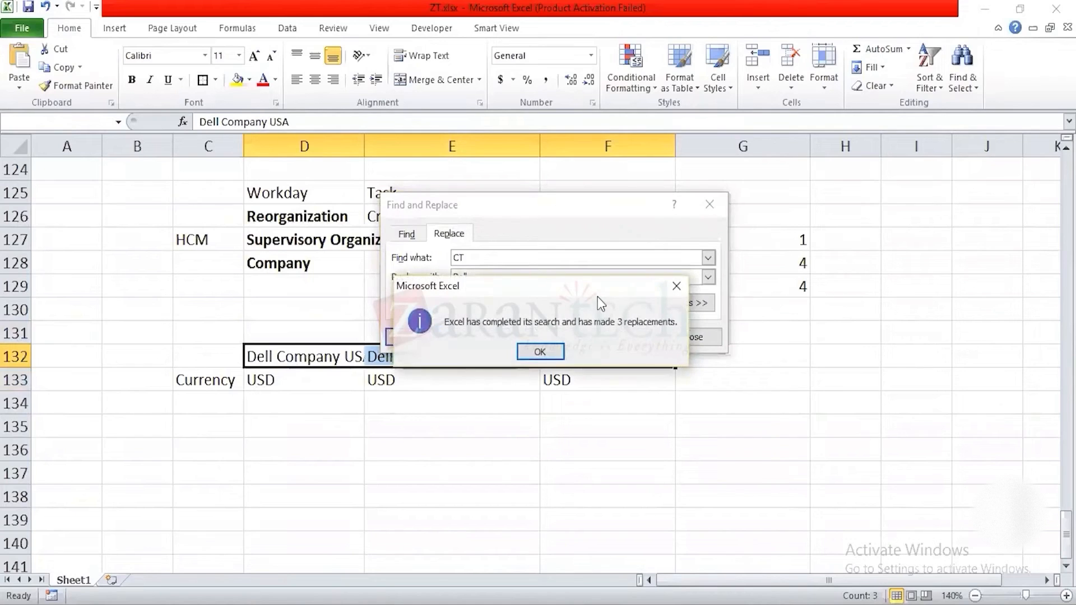
pyautogui.click(542, 351)
pyautogui.click(442, 382)
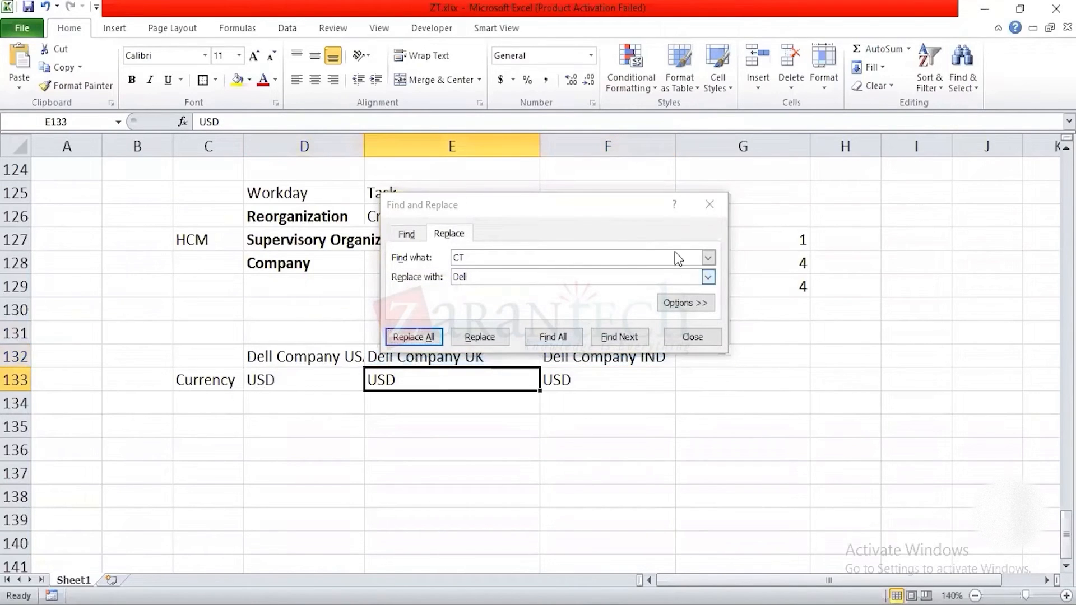
pyautogui.click(709, 204)
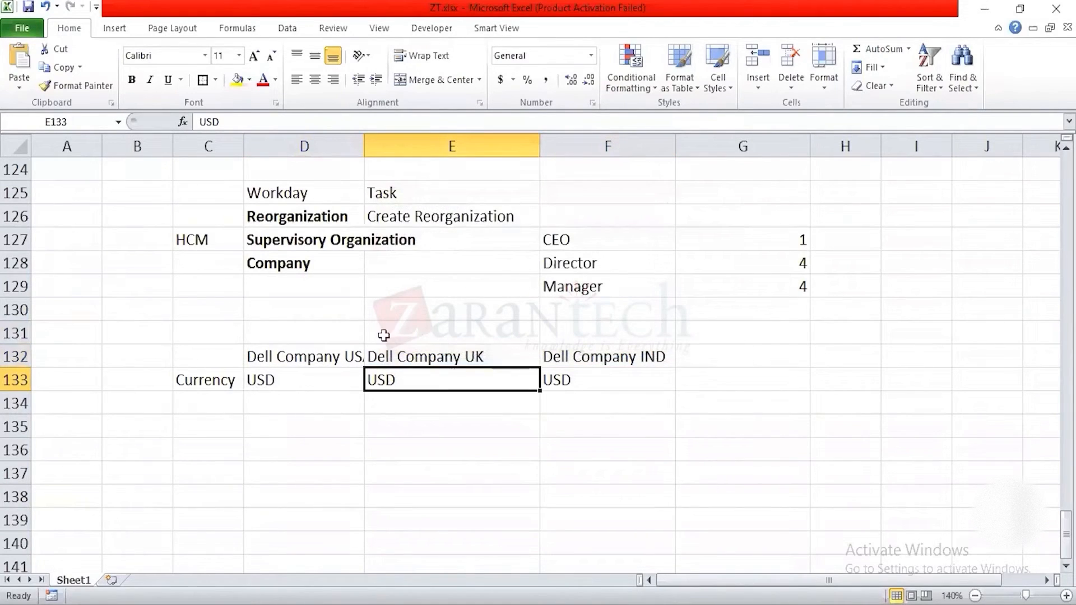
# Step: Enter Dell Group in cell E131, above the Dell company names
pyautogui.click(412, 324)
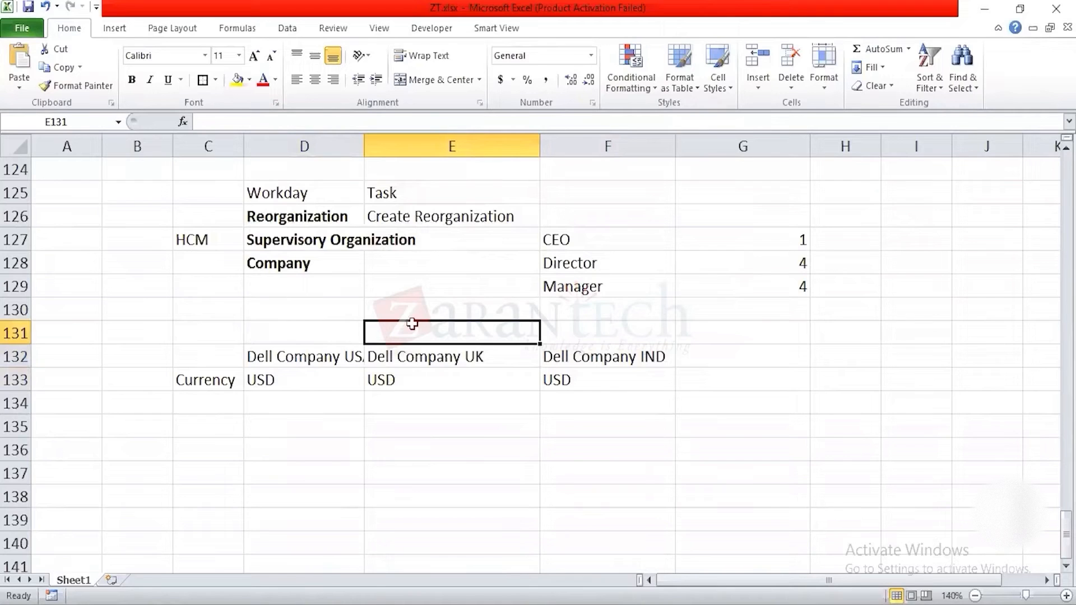
pyautogui.write('Dell ')
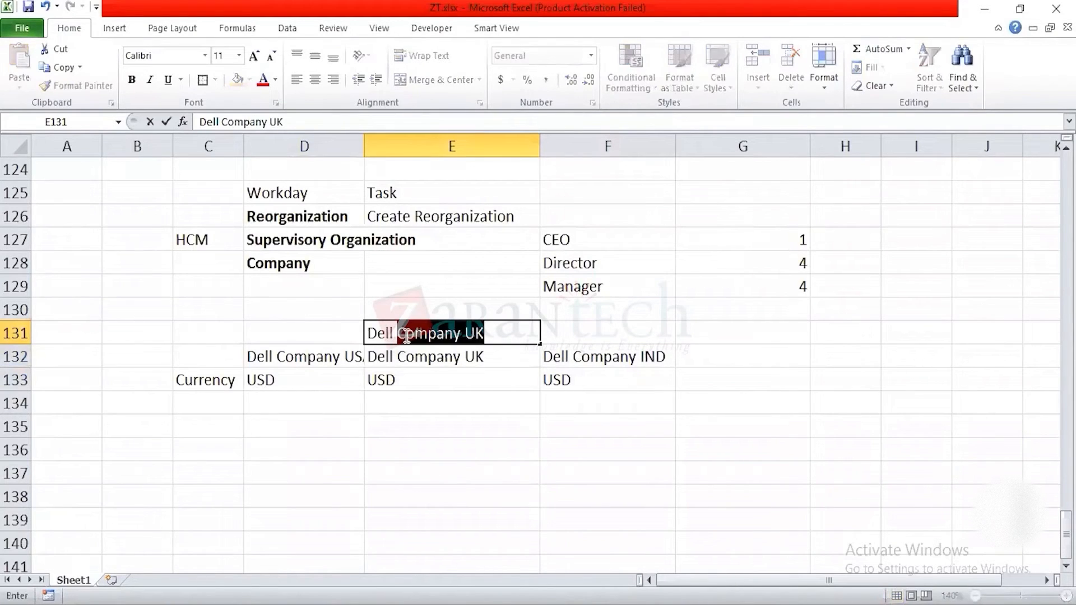
pyautogui.write('G')
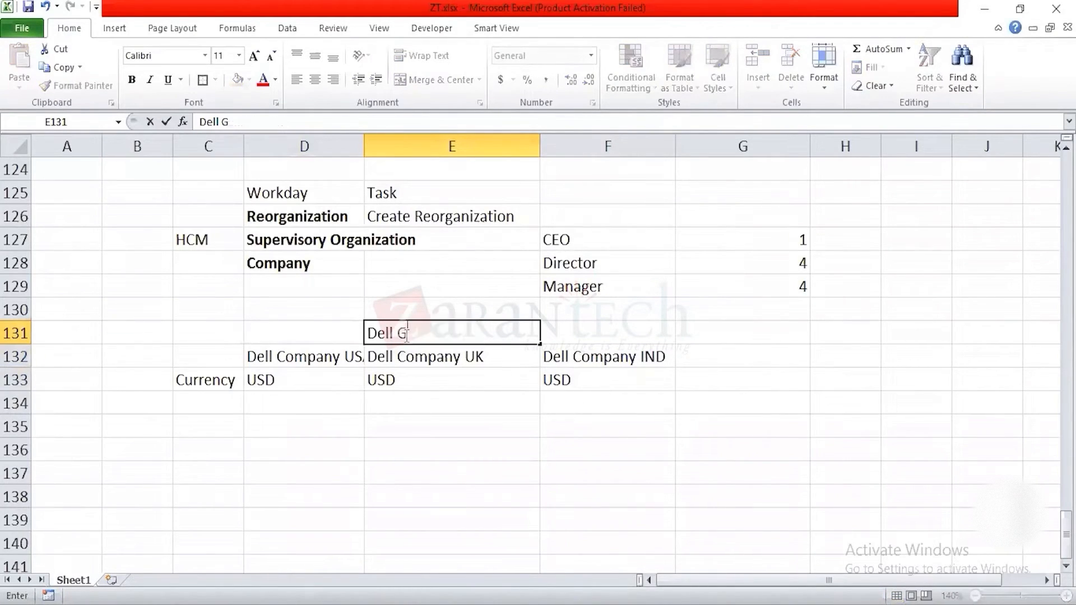
pyautogui.write('roup')
pyautogui.press('Return')
# Step: Review how the Dell Group entry relates to the three Dell companies and their currencies below it
pyautogui.click(406, 334)
pyautogui.press('Down')
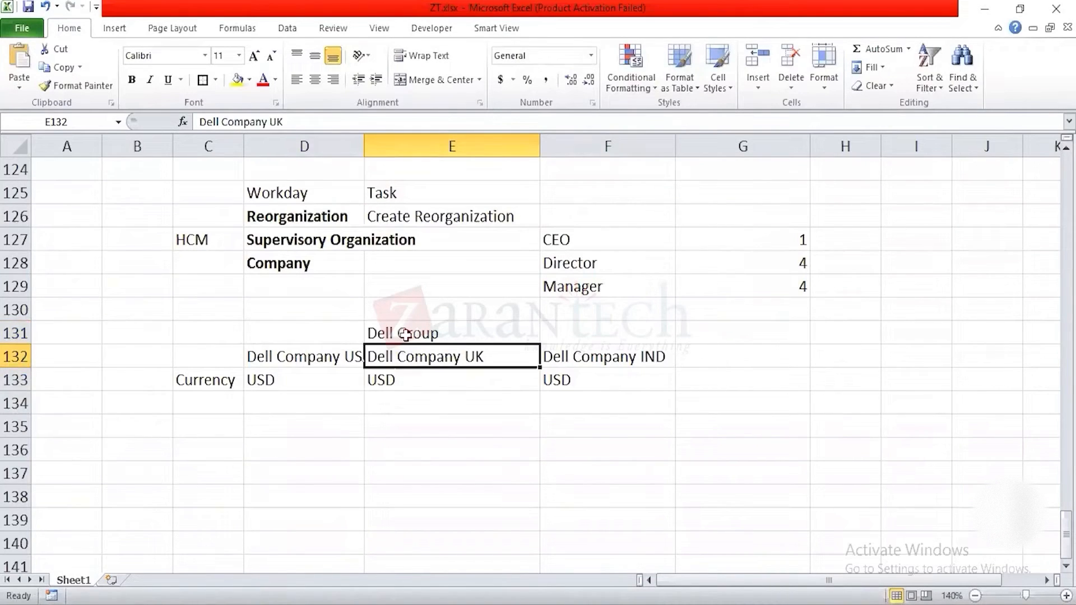
pyautogui.press('Left')
pyautogui.hotkey('shift', 'Right')
pyautogui.hotkey('shift', 'Right')
pyautogui.press('Down')
pyautogui.press('Up')
pyautogui.press('Up')
pyautogui.press('Down')
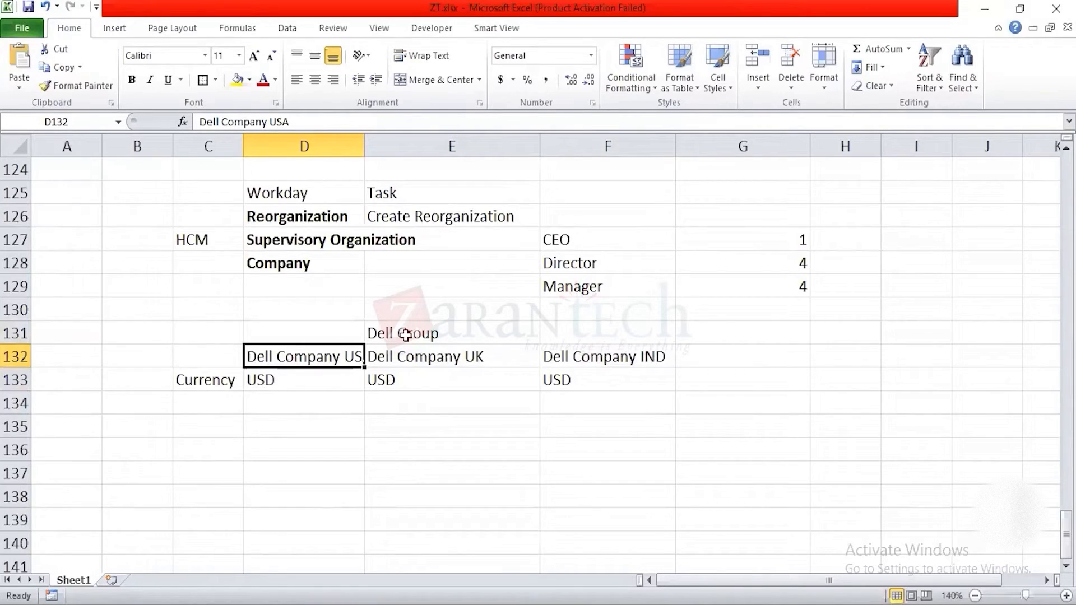
pyautogui.click(406, 334)
pyautogui.press('Left')
pyautogui.press('Right')
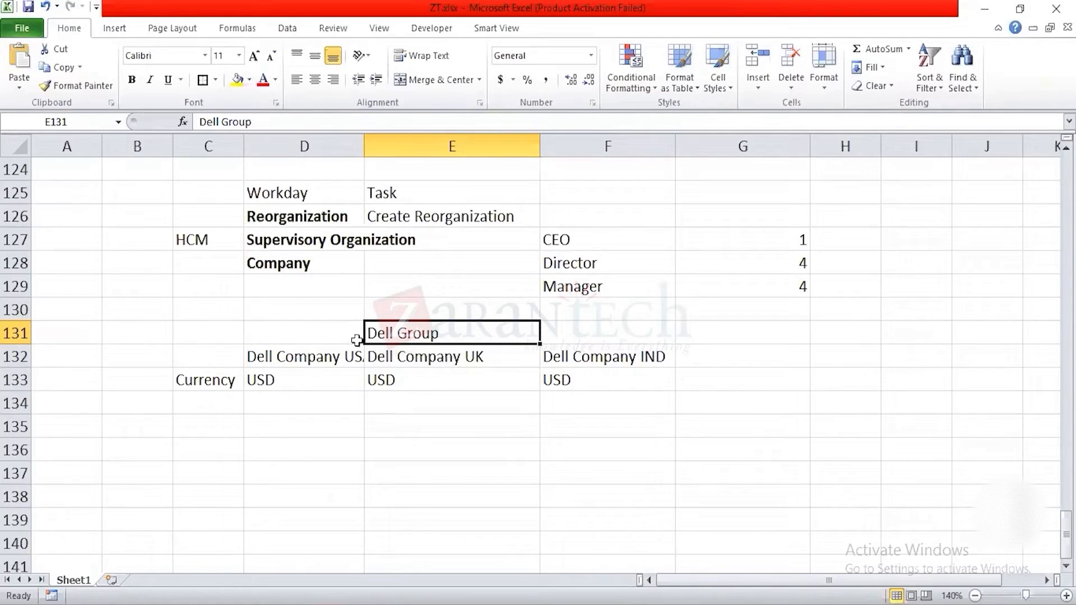
# Step: Switch back to the remote Workday session and open the Create Company task by searching for create company
pyautogui.hotkey('alt', 'Tab')
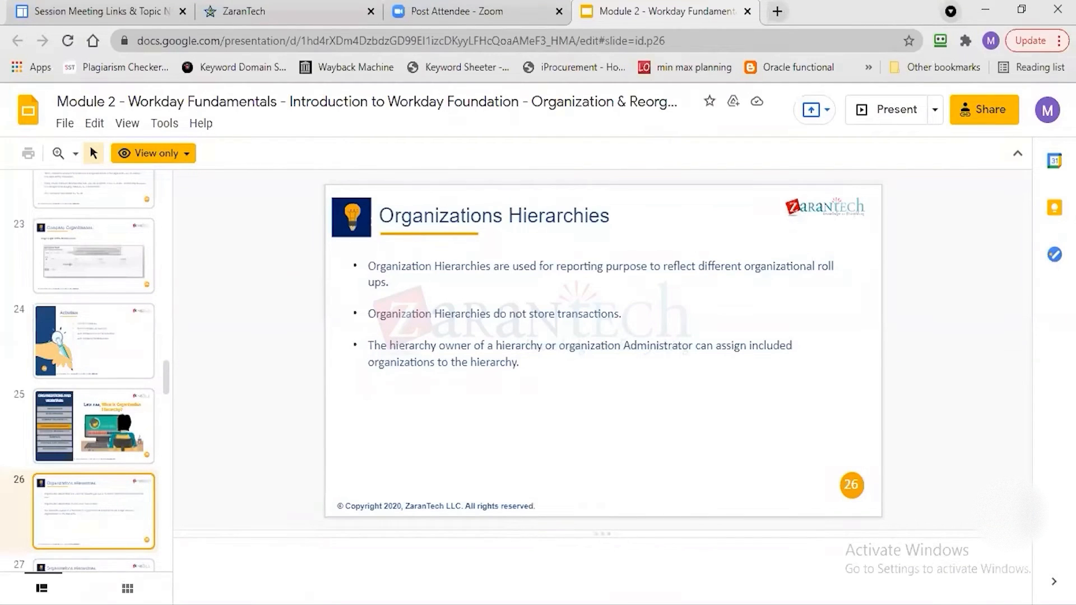
pyautogui.moveTo(826, 603)
pyautogui.click(826, 563)
pyautogui.click(394, 157)
pyautogui.write('create compay')
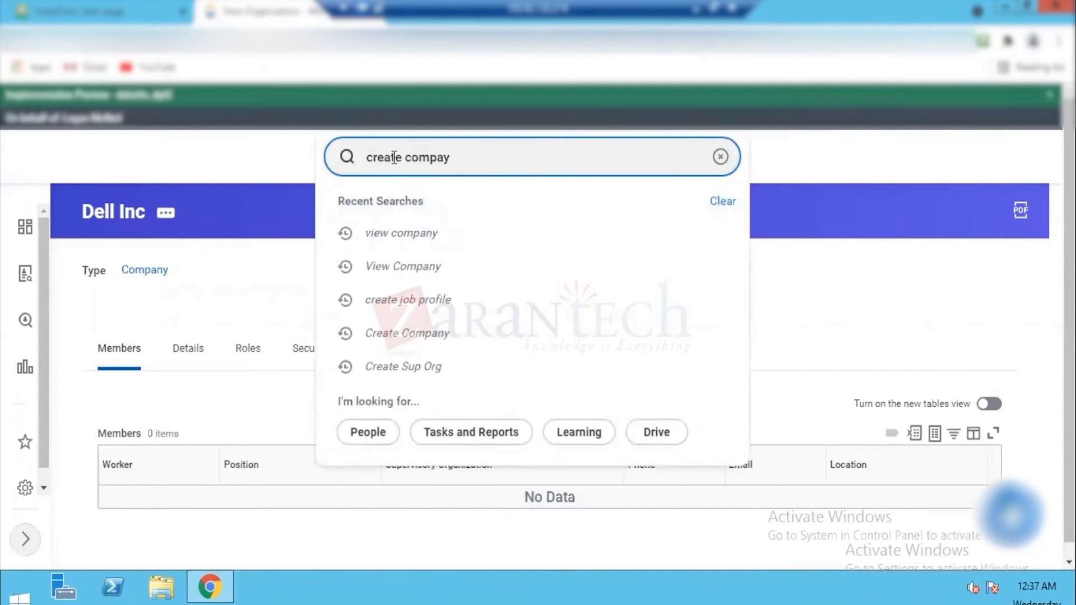
pyautogui.press('Return')
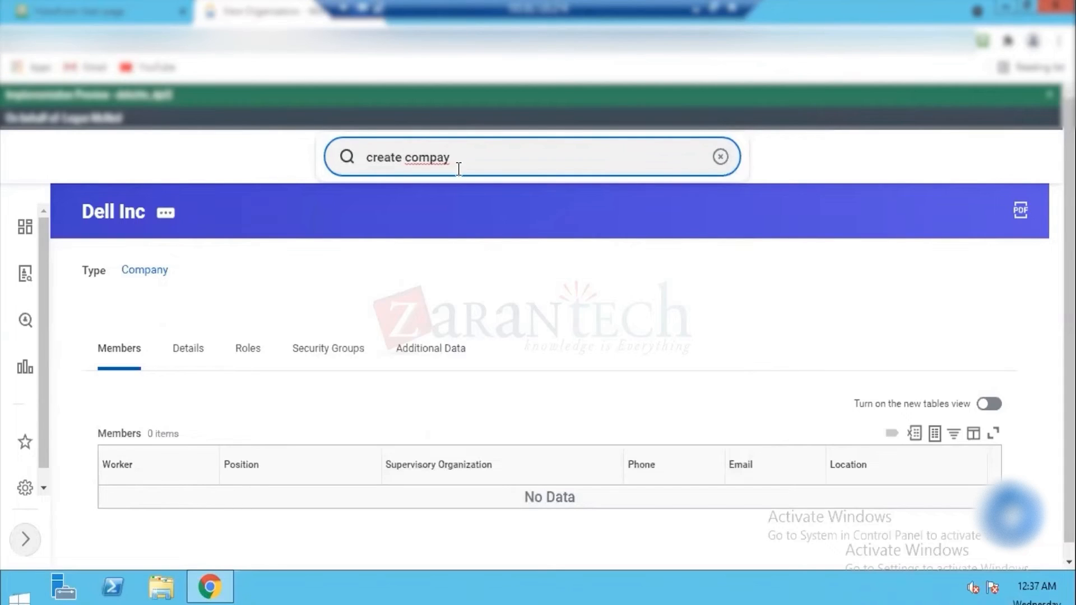
pyautogui.press('BackSpace')
pyautogui.press('BackSpace')
pyautogui.write('any')
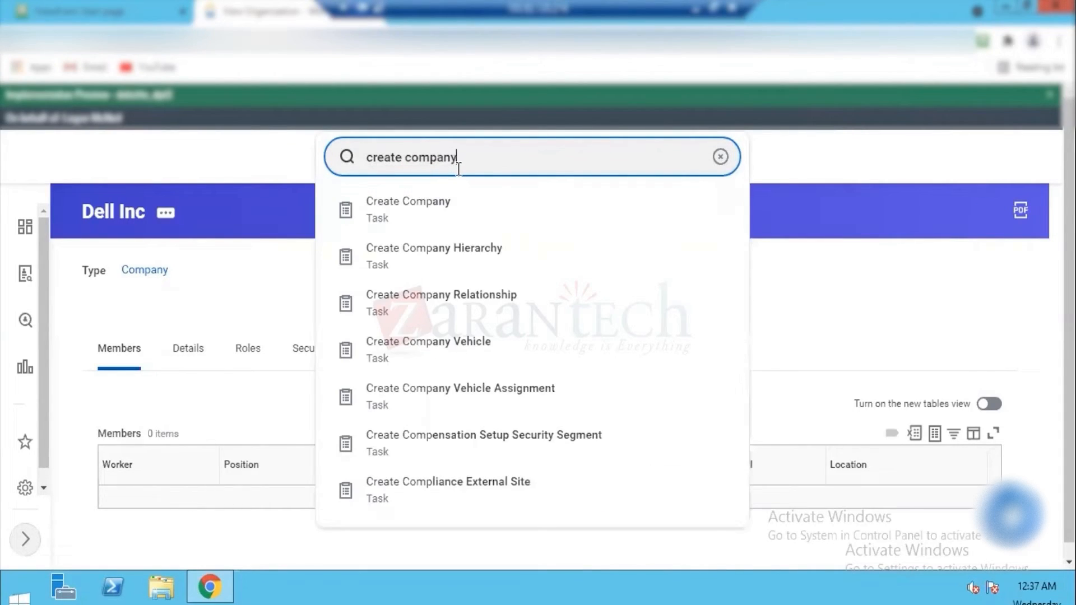
pyautogui.click(423, 207)
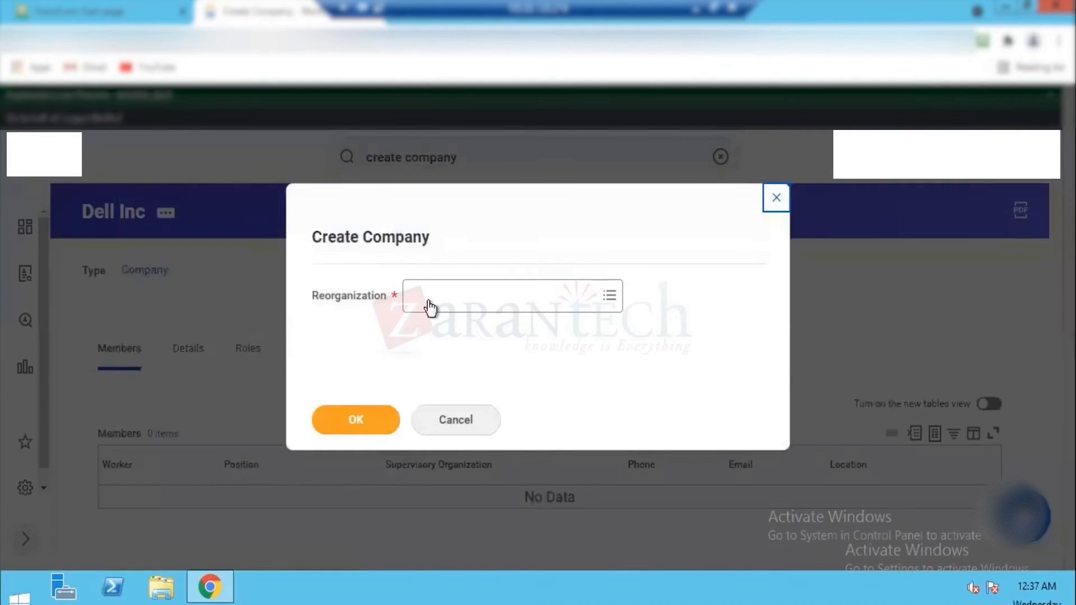
# Step: Choose Dell Reorg (01/01/2021) as the reorganization and open the new company's entry form
pyautogui.click(429, 306)
pyautogui.write('Dell')
pyautogui.press('Return')
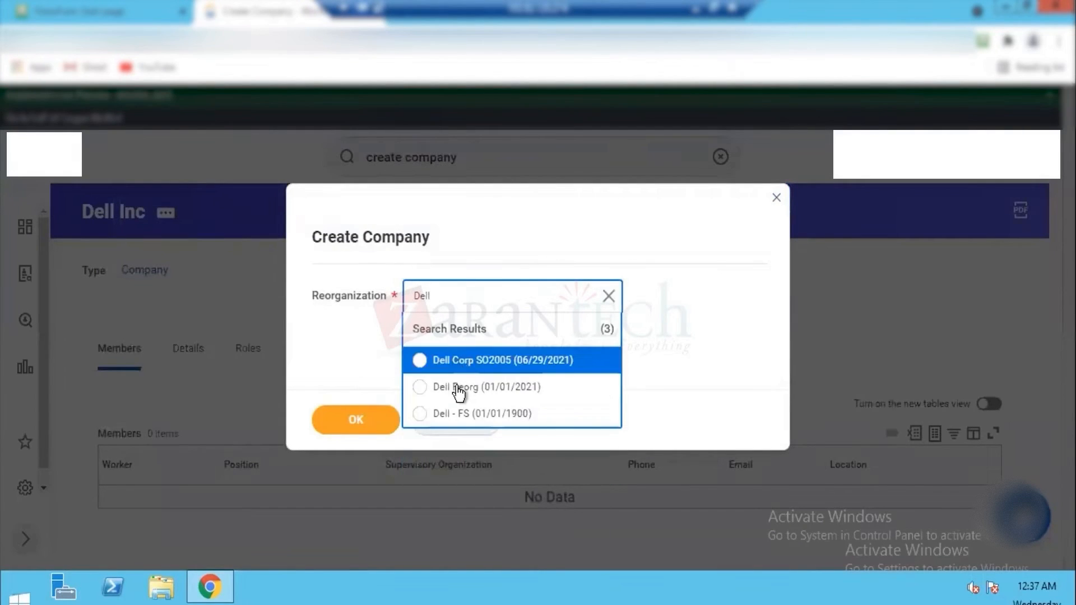
pyautogui.click(456, 387)
pyautogui.click(352, 419)
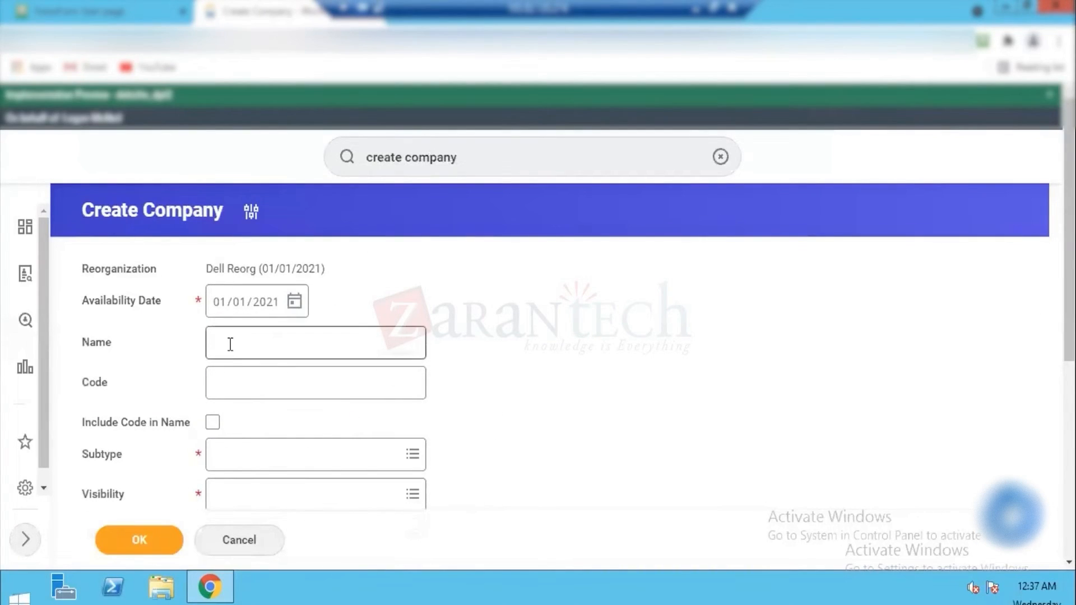
pyautogui.click(299, 347)
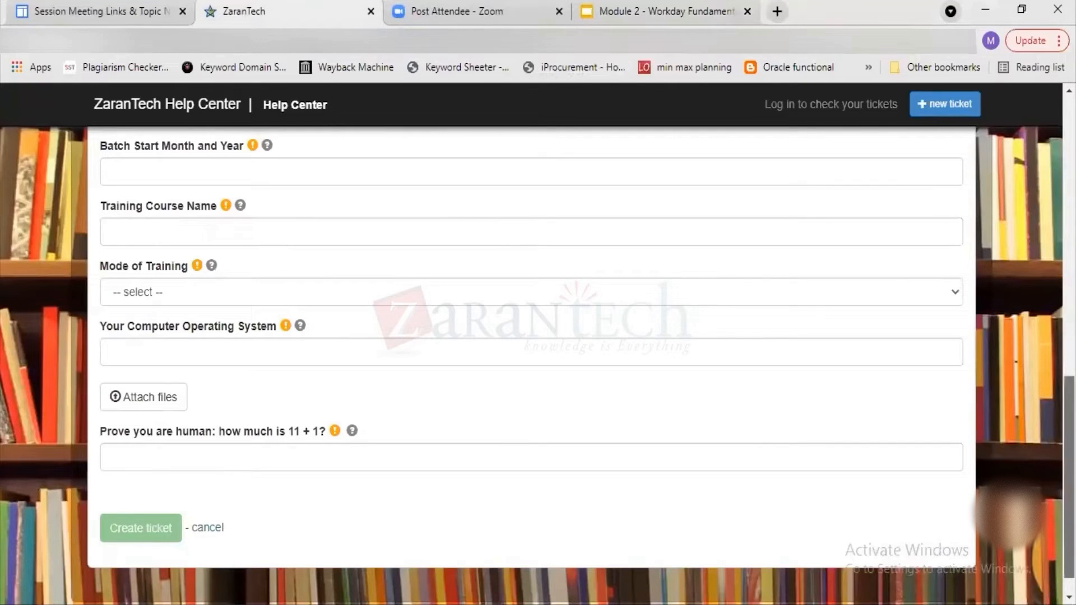
# Step: In the ZaranTech Help Center ticket form, replace the subject with "too many disconnection in"
pyautogui.scroll(15, 531, 347)
pyautogui.scroll(-3, 263, 303)
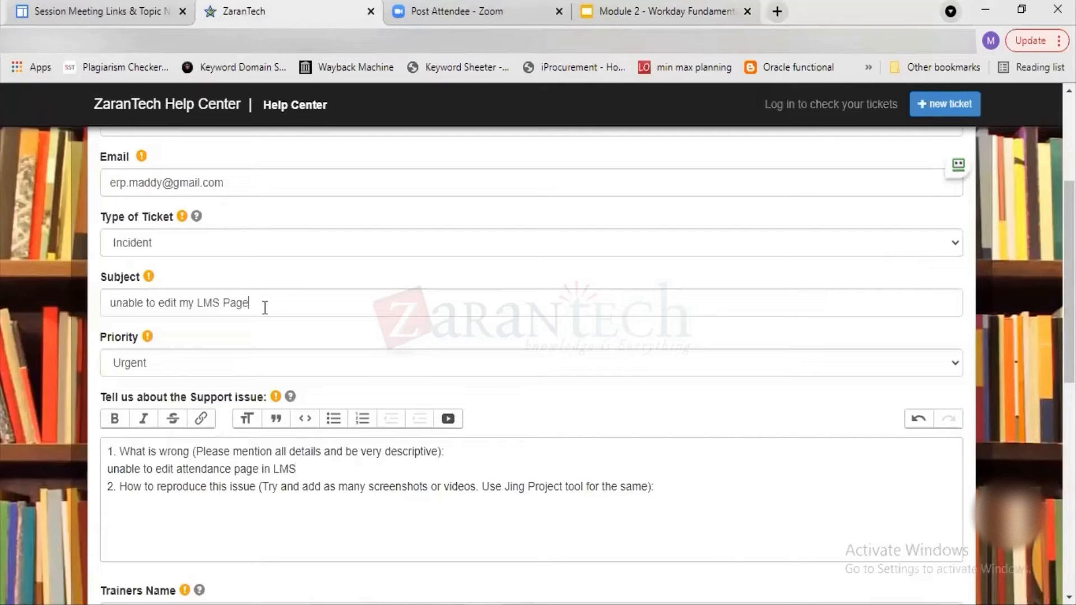
pyautogui.tripleClick(264, 308)
pyautogui.write('too many disconne')
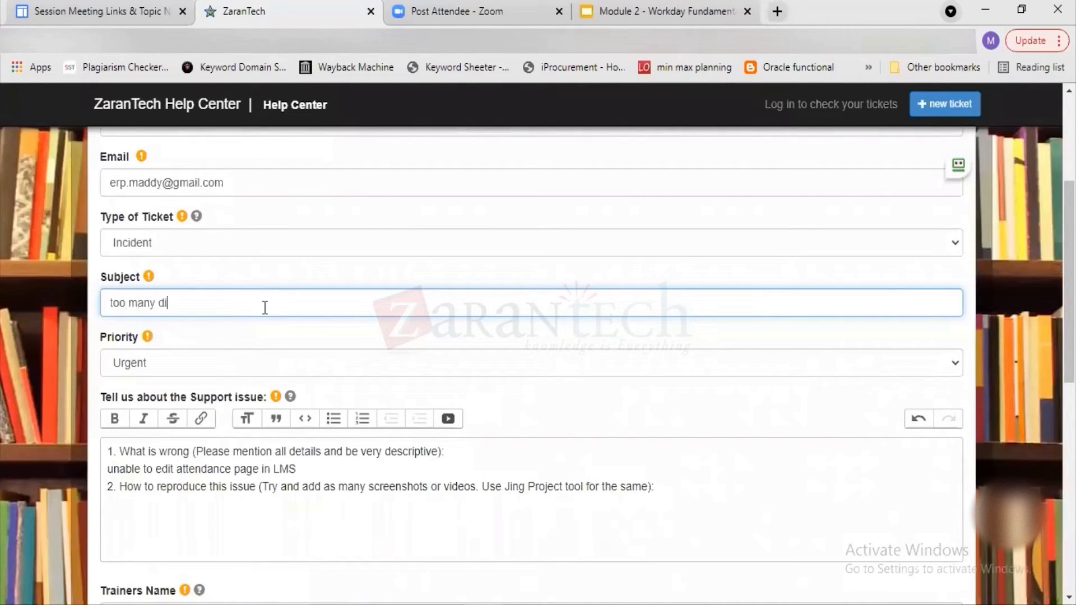
pyautogui.write('ction in')
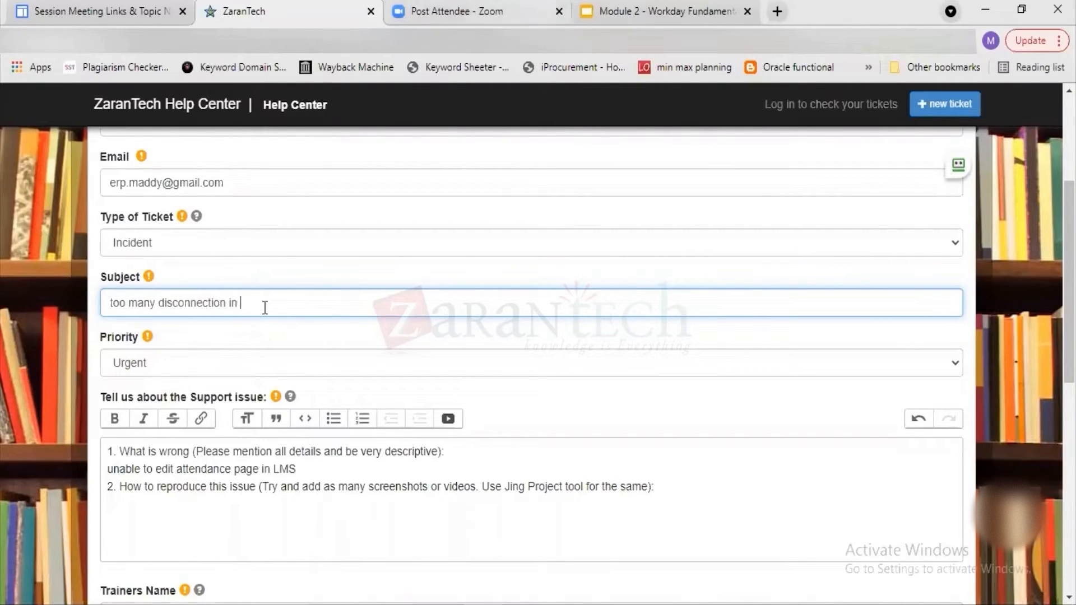
# Step: Return to the Create Company form in Workday and enter the name Dell Inc UK and code DIK
pyautogui.click(292, 341)
pyautogui.write('D')
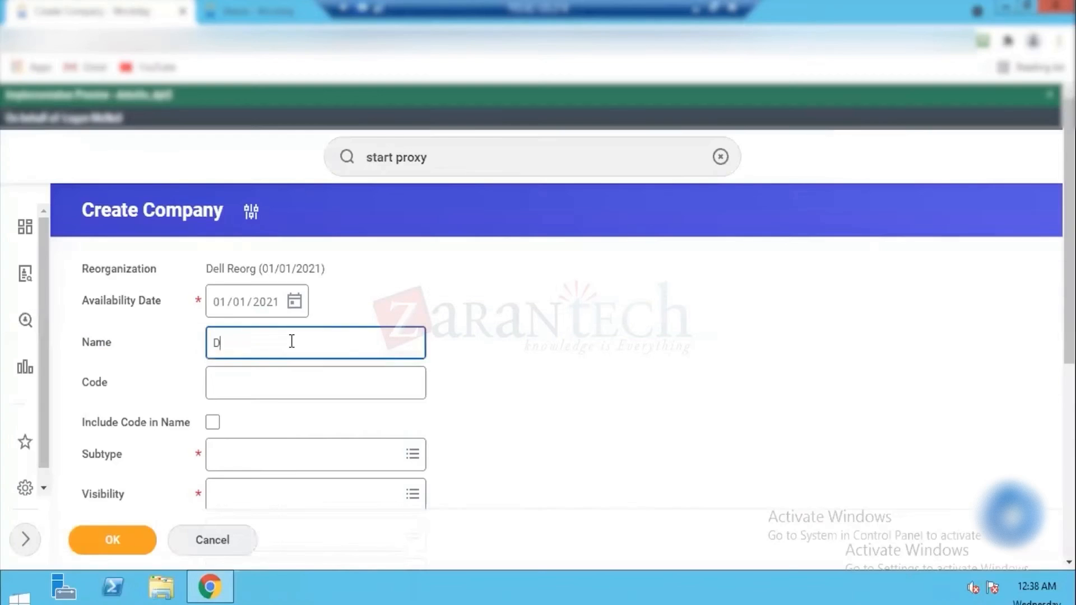
pyautogui.write('ell Inc UK')
pyautogui.press('Tab')
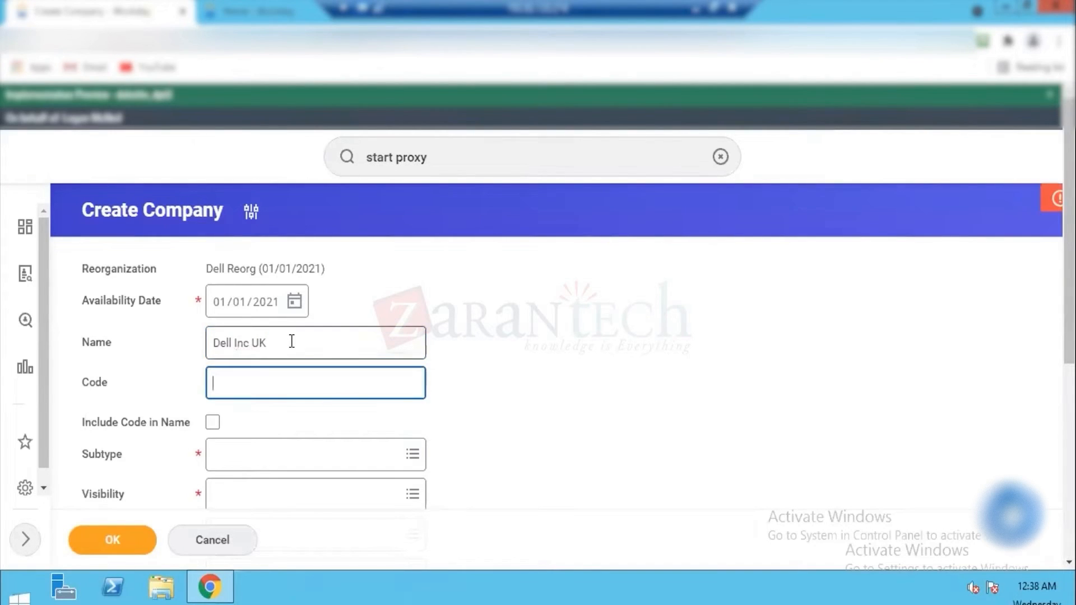
pyautogui.write('DIK')
pyautogui.press('Tab')
pyautogui.press('Tab')
# Step: Try to find the Company subtype for the new company by searching for compa
pyautogui.write('com')
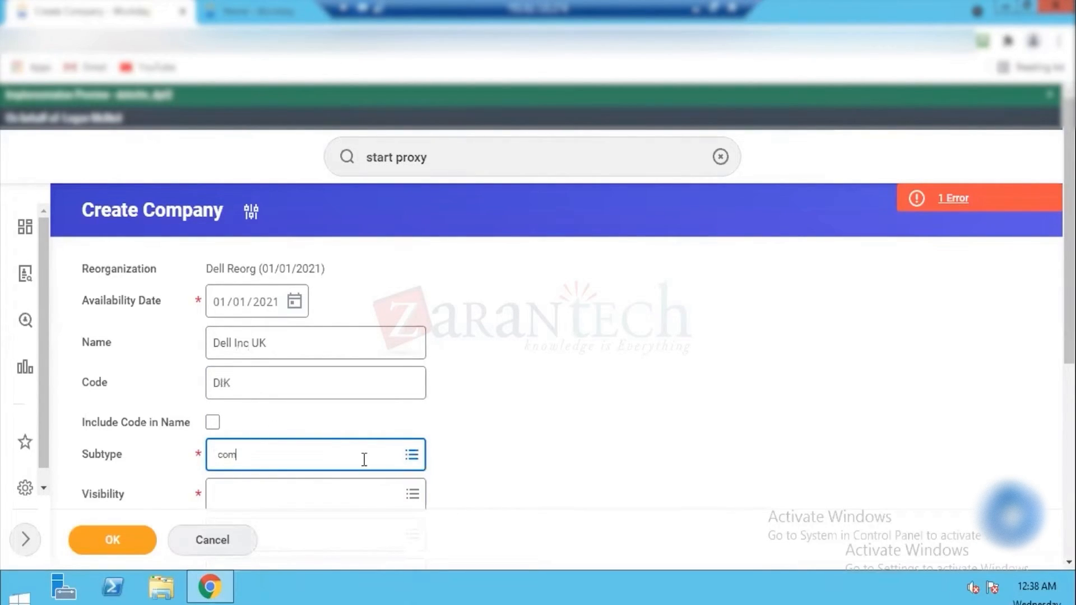
pyautogui.write('pa')
pyautogui.press('Return')
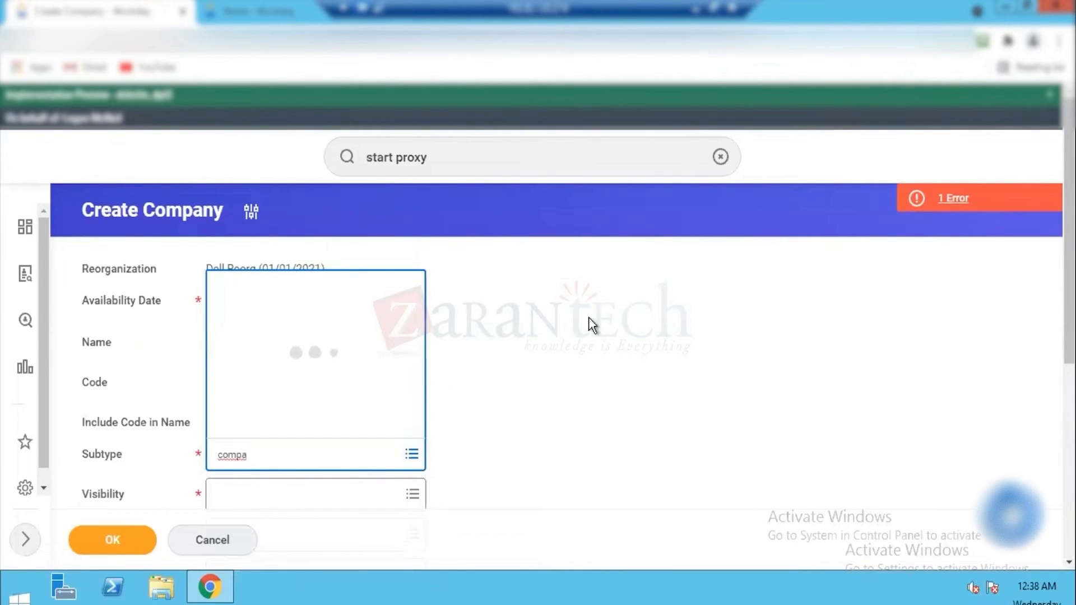
# Step: Check the error reported on the Create Company form, dismiss its message and reload the page
pyautogui.click(949, 197)
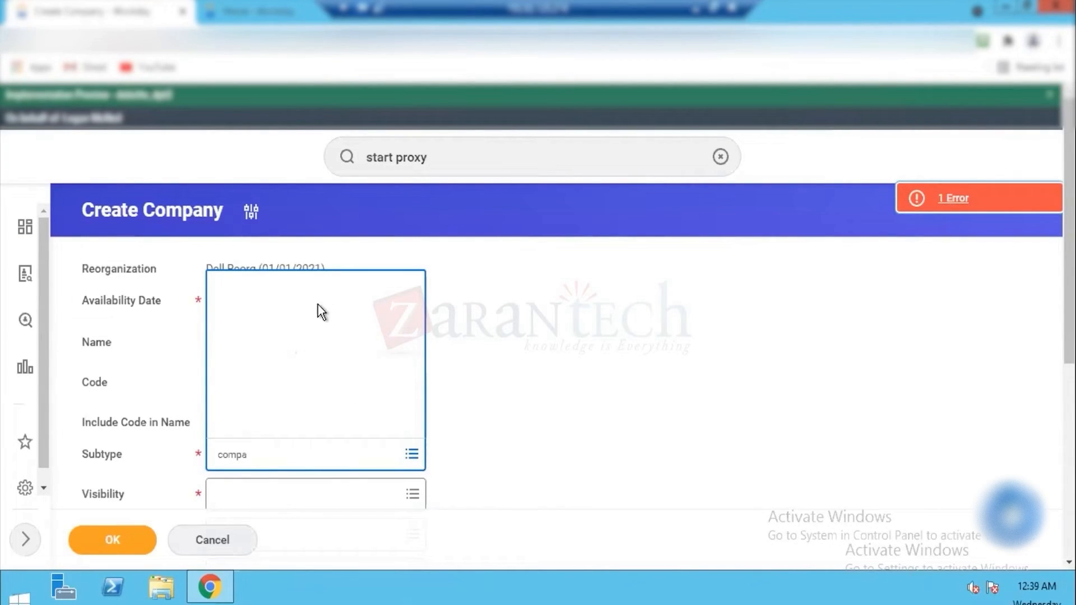
pyautogui.click(519, 397)
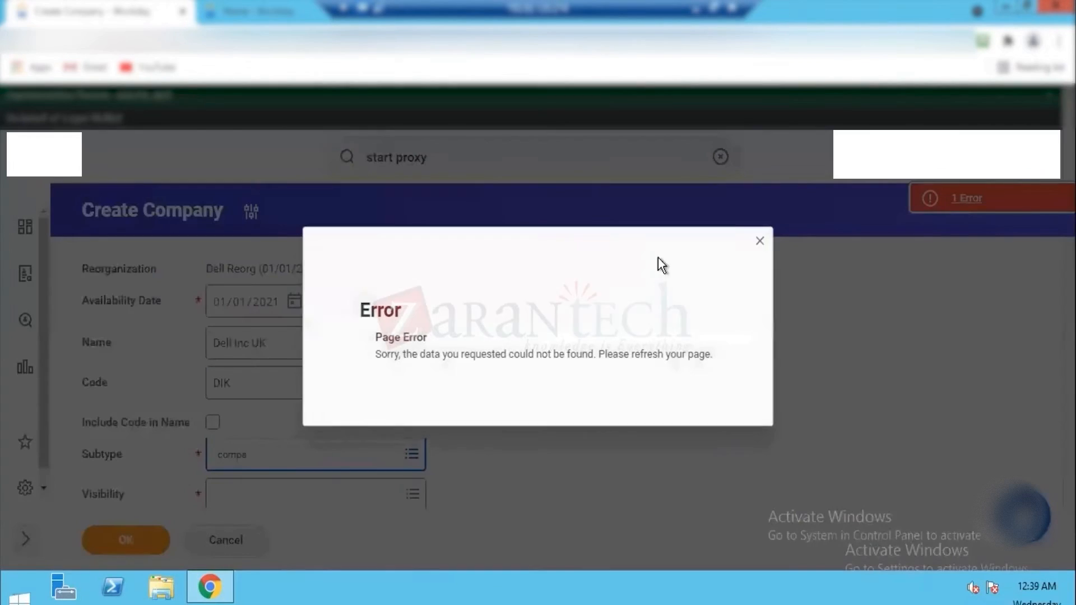
pyautogui.click(759, 241)
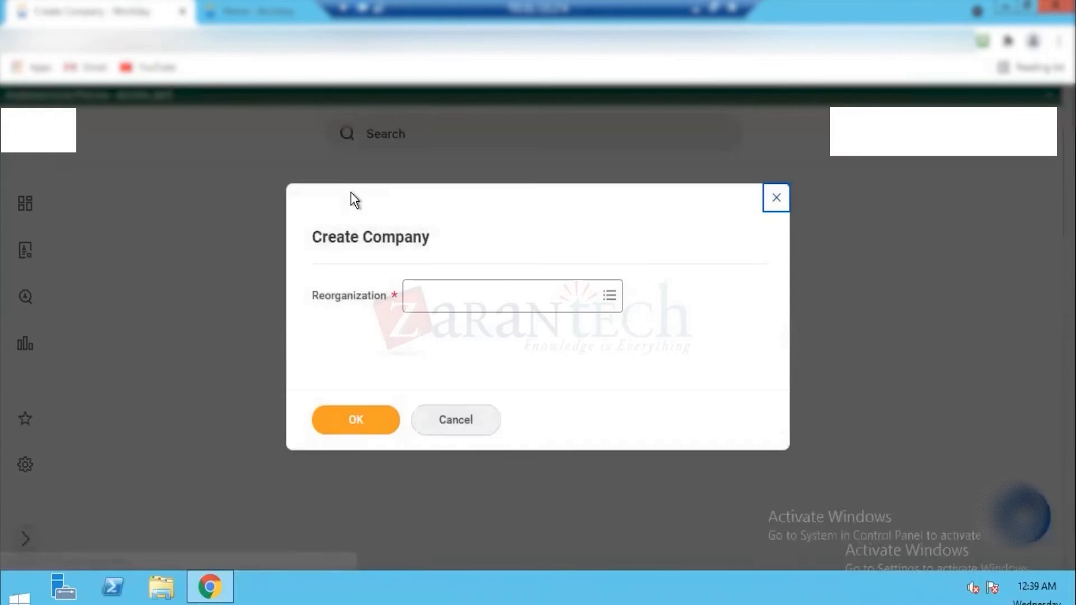
# Step: Select Dell Reorg (01/01/2021) as the reorganization for the new company and continue to its form
pyautogui.click(449, 296)
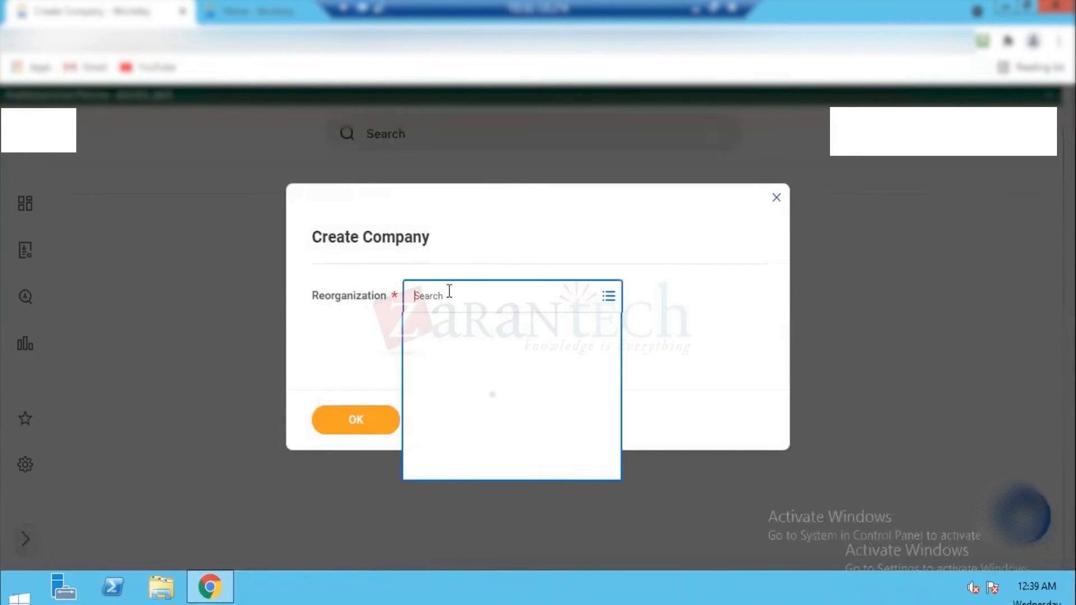
pyautogui.write('dell')
pyautogui.press('Return')
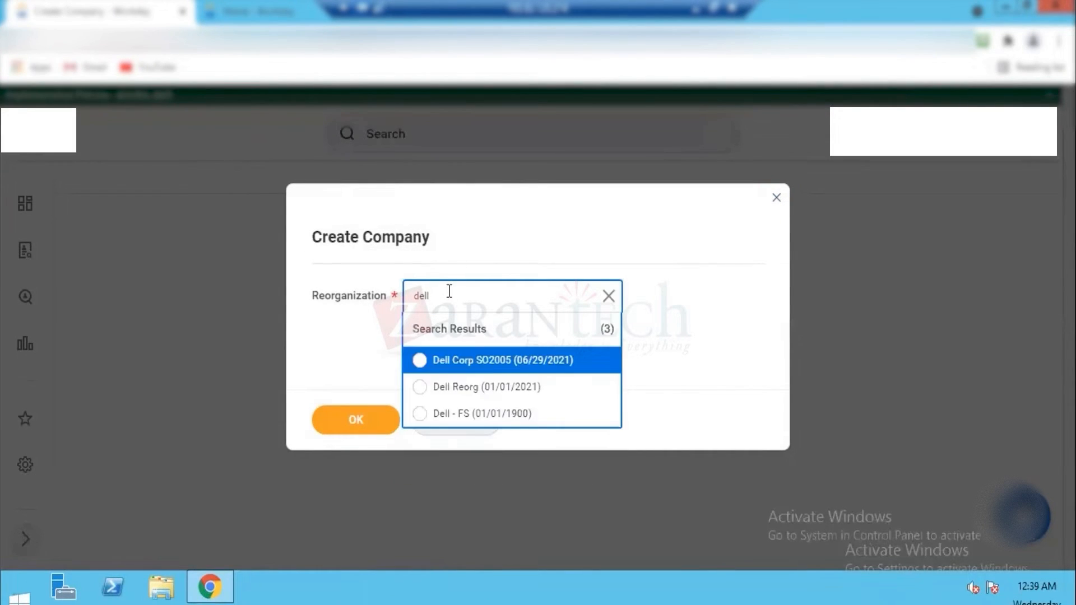
pyautogui.click(495, 392)
pyautogui.click(350, 417)
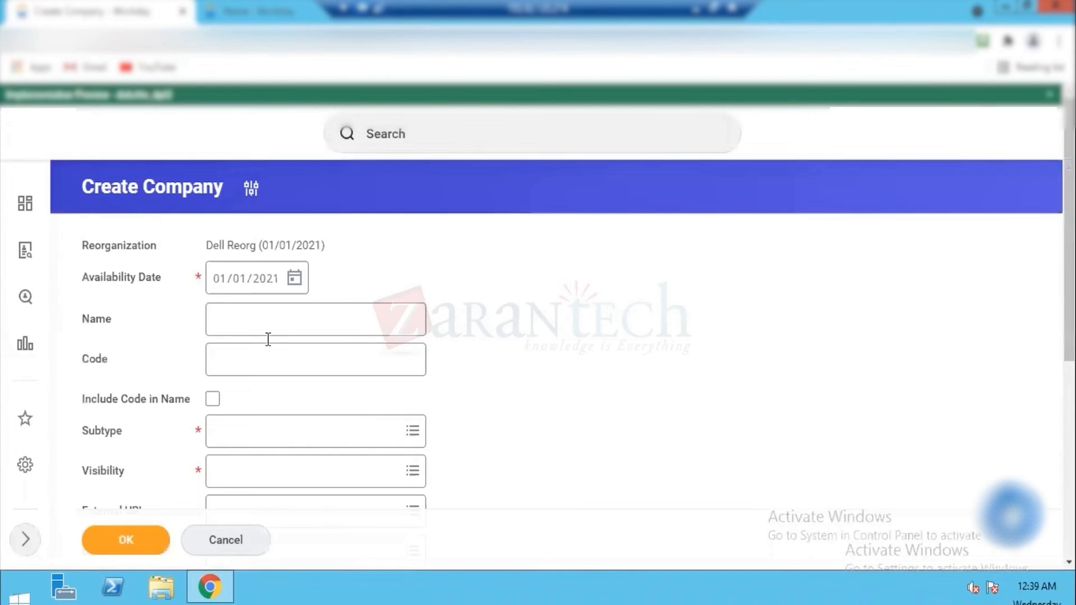
# Step: Name the new company Dell Inc UK and give it the code DIK
pyautogui.click(267, 319)
pyautogui.write('Dell Inc UK')
pyautogui.press('Tab')
pyautogui.write('DIK')
pyautogui.press('Tab')
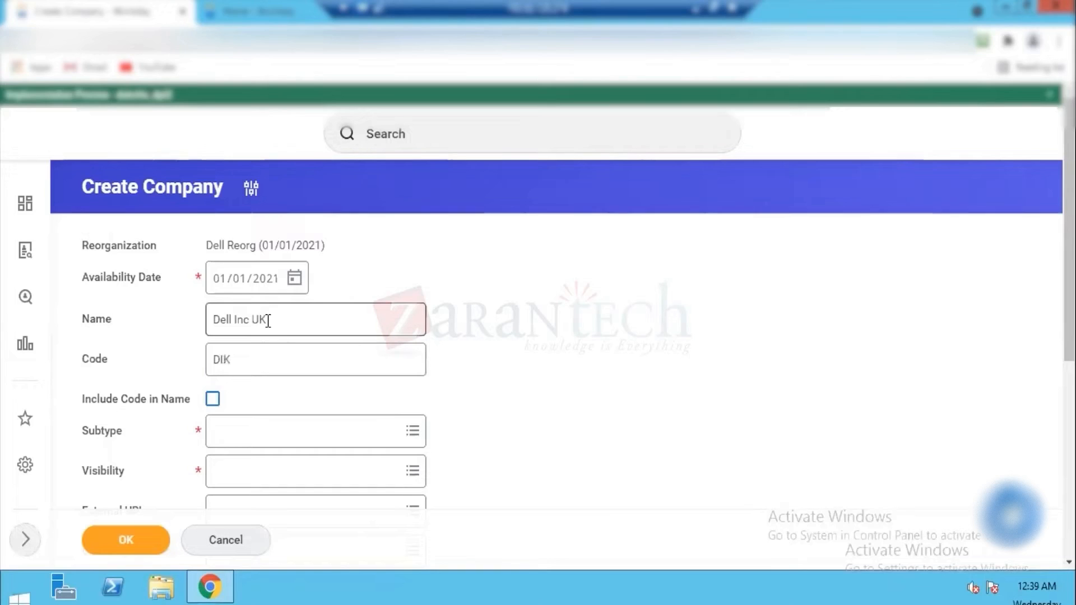
# Step: Set the Subtype of Dell Inc UK to Company and its Visibility to Everyone
pyautogui.click(230, 434)
pyautogui.write('co')
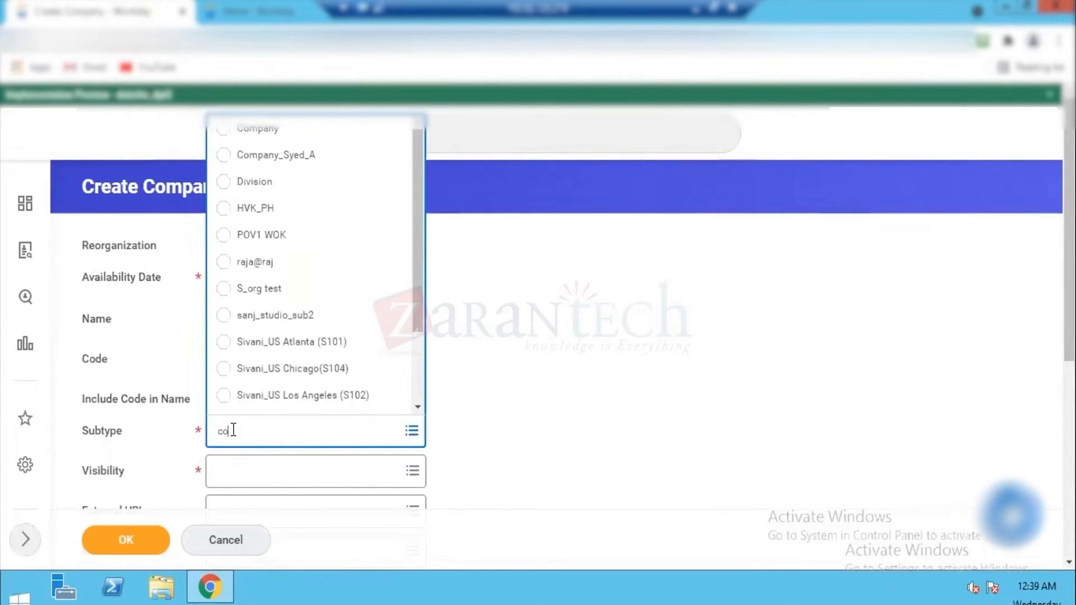
pyautogui.write('mpany')
pyautogui.click(248, 134)
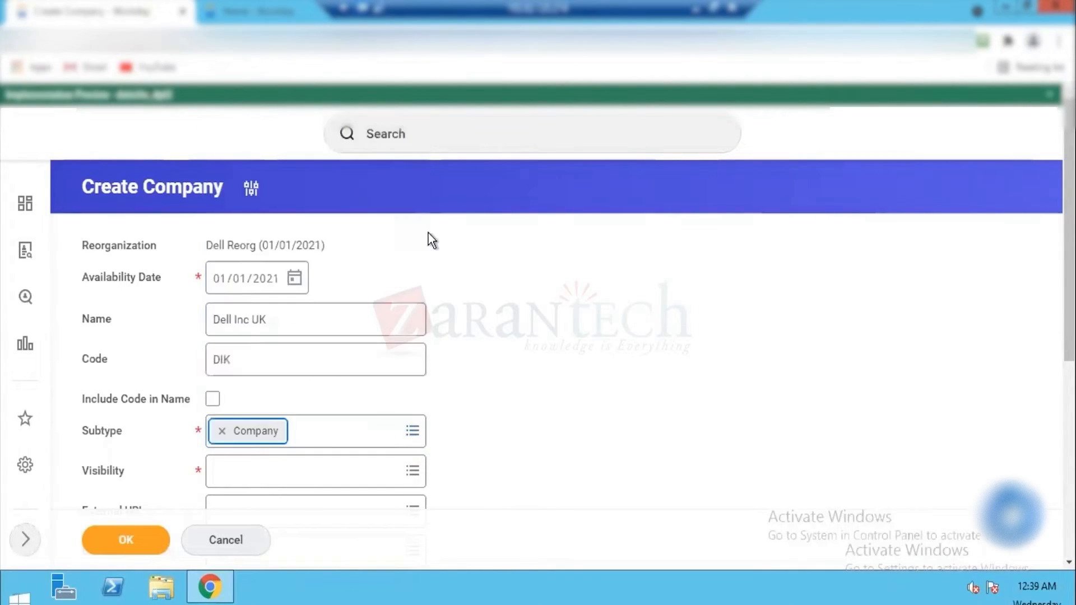
pyautogui.click(310, 465)
pyautogui.click(254, 360)
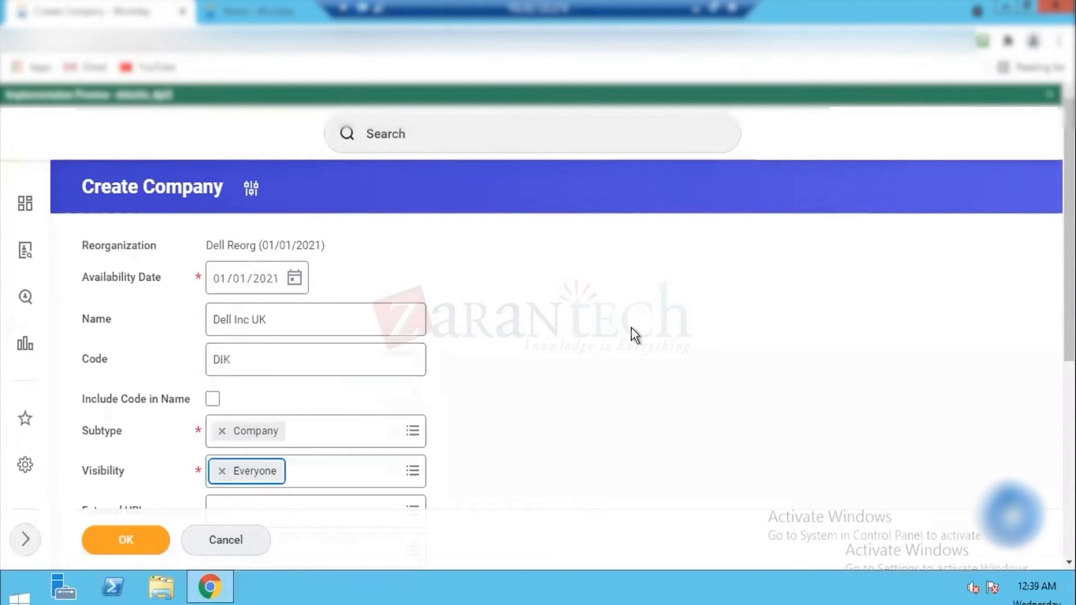
# Step: Set the Company Currency of Dell Inc UK to USD and submit the new company
pyautogui.scroll(-4, 367, 250)
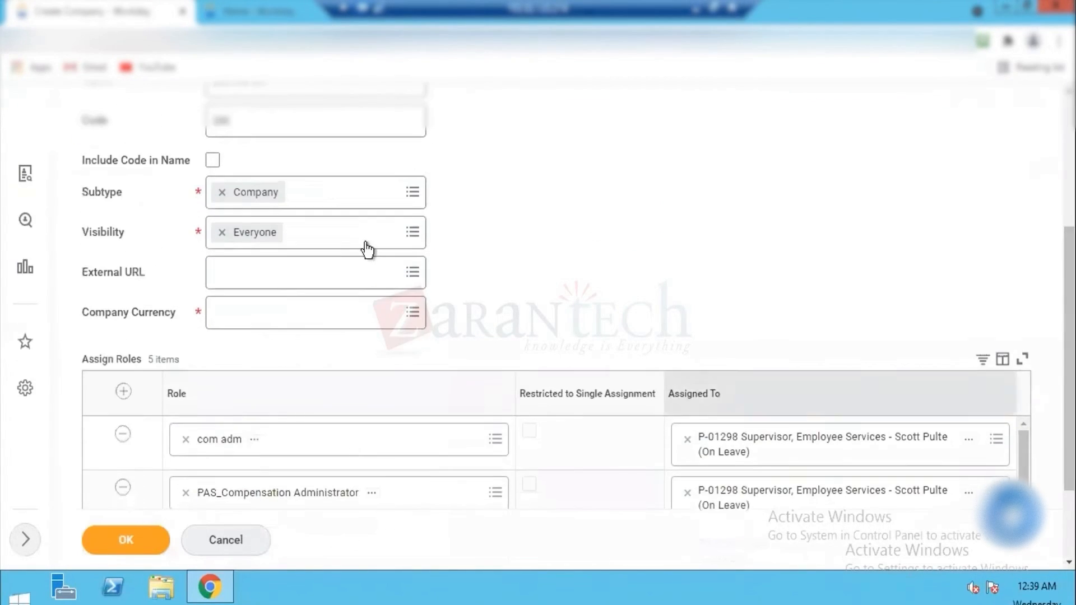
pyautogui.click(254, 318)
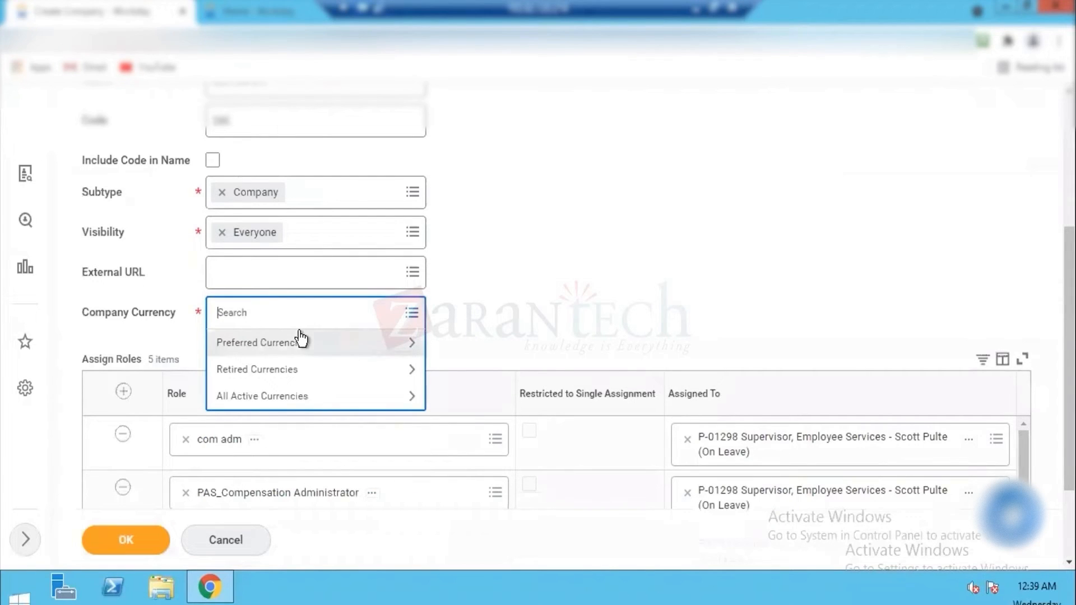
pyautogui.write('USD')
pyautogui.press('Return')
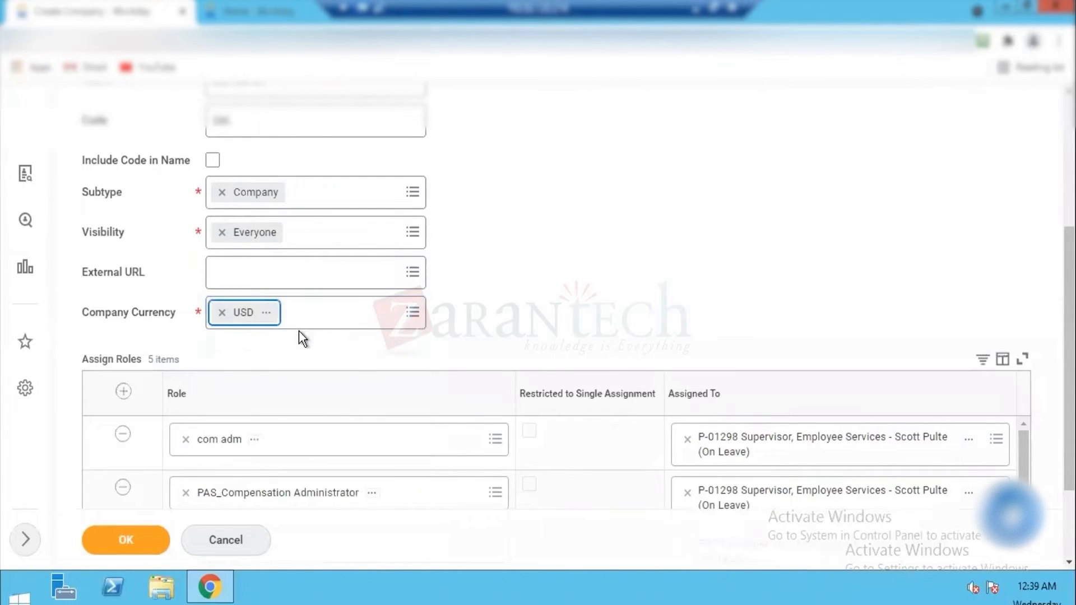
pyautogui.click(102, 542)
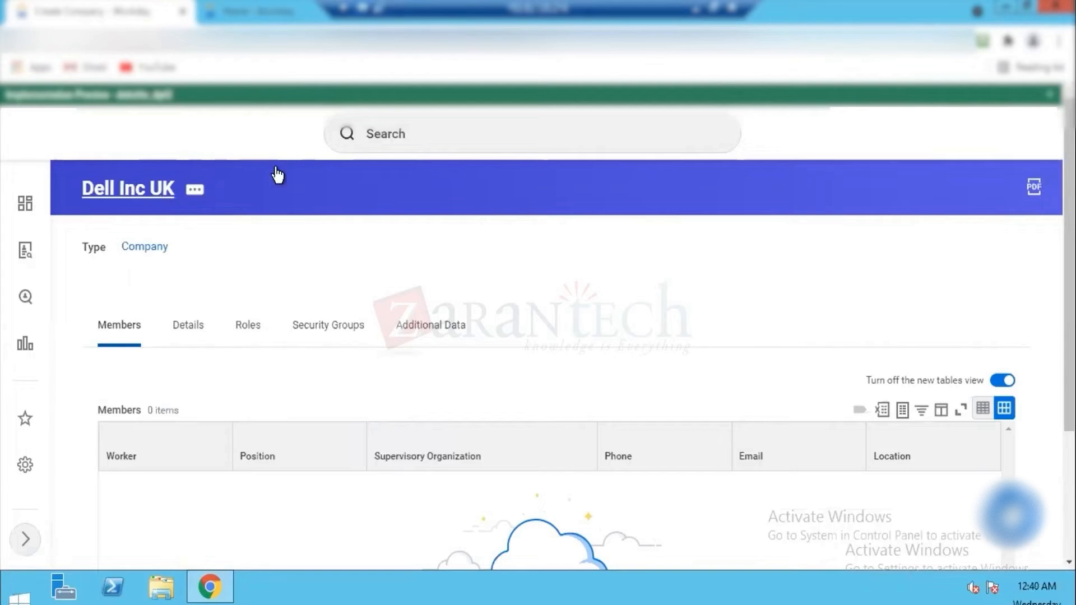
# Step: Search Workday for tasks matching Create comp
pyautogui.click(419, 133)
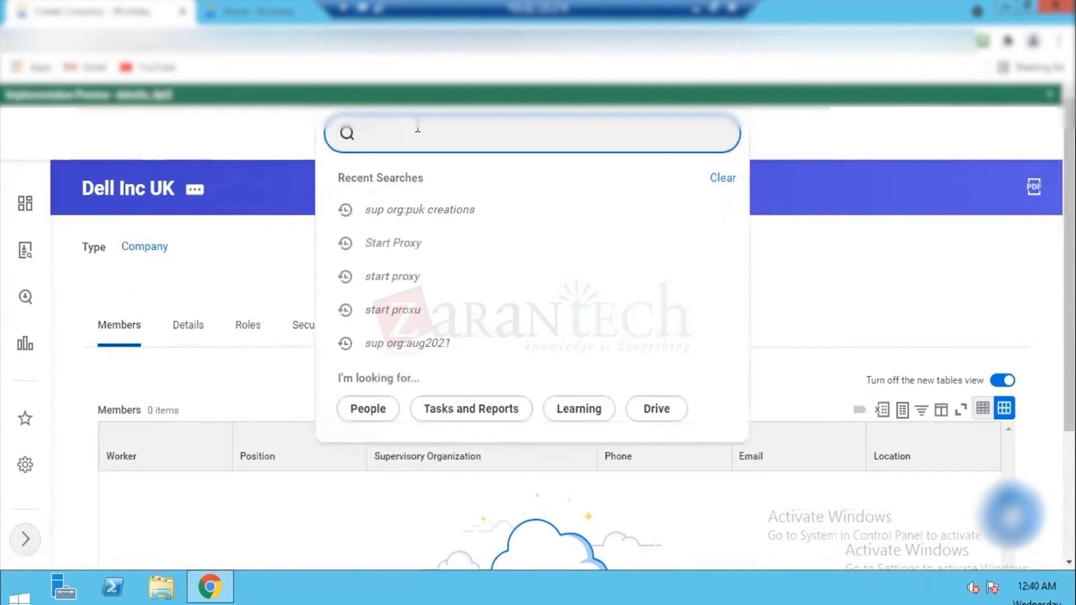
pyautogui.write('Create cop')
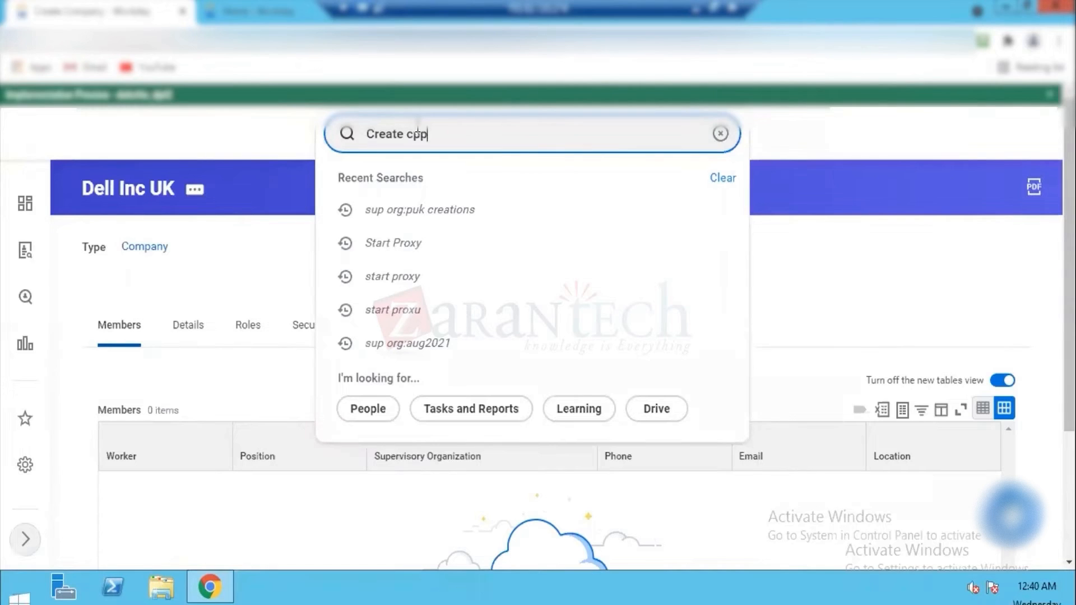
pyautogui.press('BackSpace')
pyautogui.press('BackSpace')
pyautogui.write('omp')
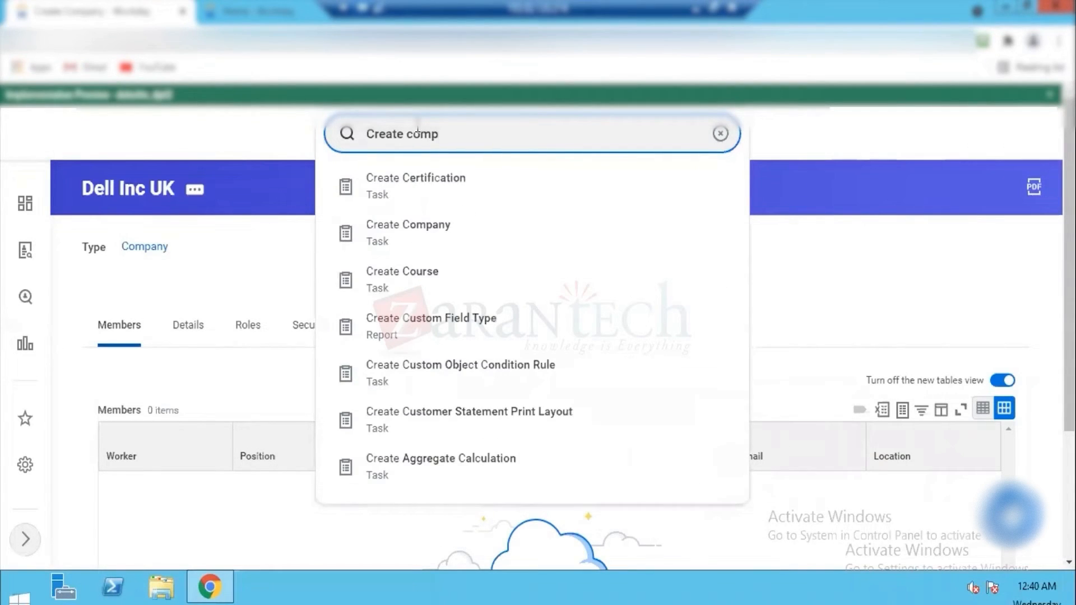
pyautogui.press('Return')
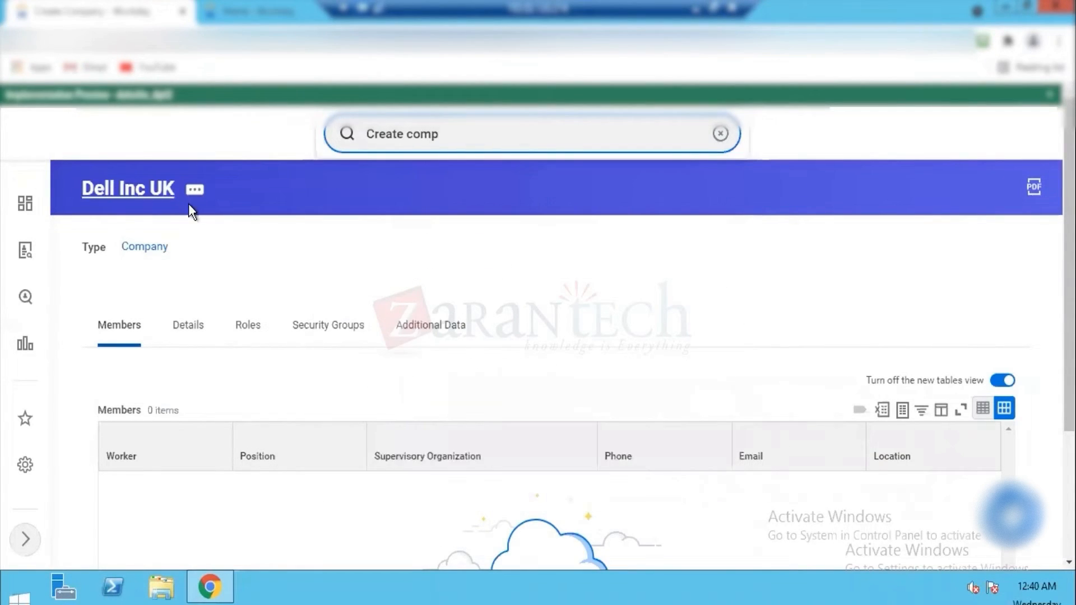
# Step: Change the Reference ID value of the Dell Inc UK company to Dell_INC_02 and save it
pyautogui.click(195, 191)
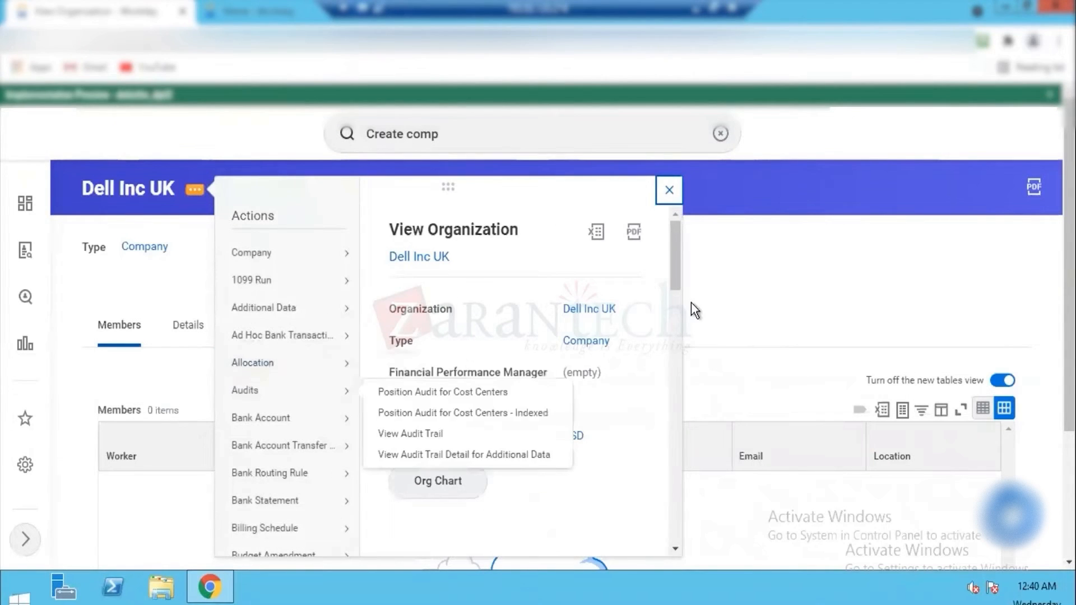
pyautogui.moveTo(676, 257); pyautogui.dragTo(674, 386)
pyautogui.moveTo(277, 306)
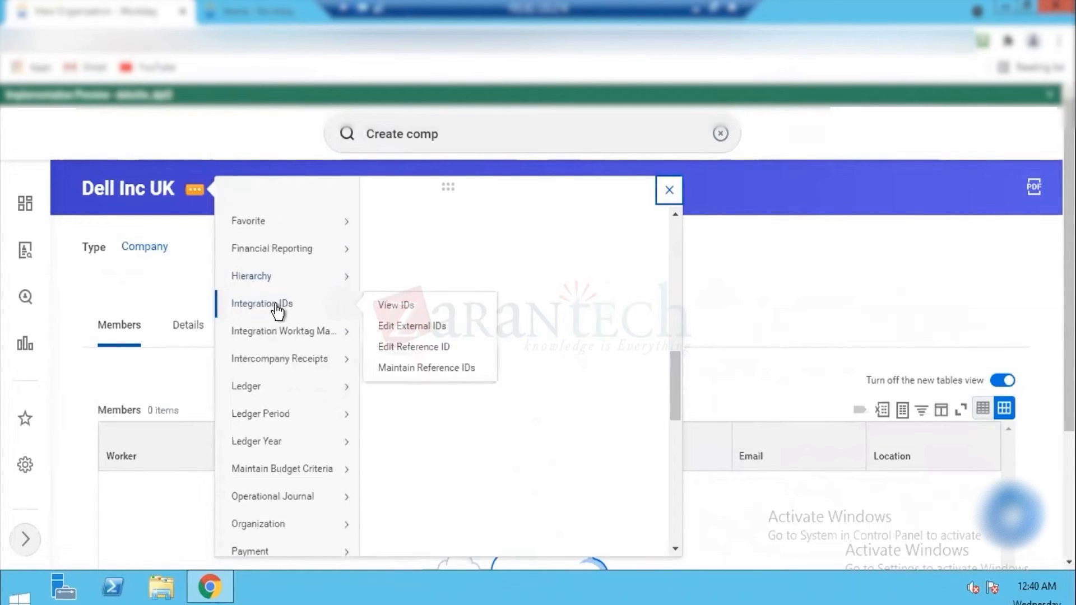
pyautogui.click(423, 348)
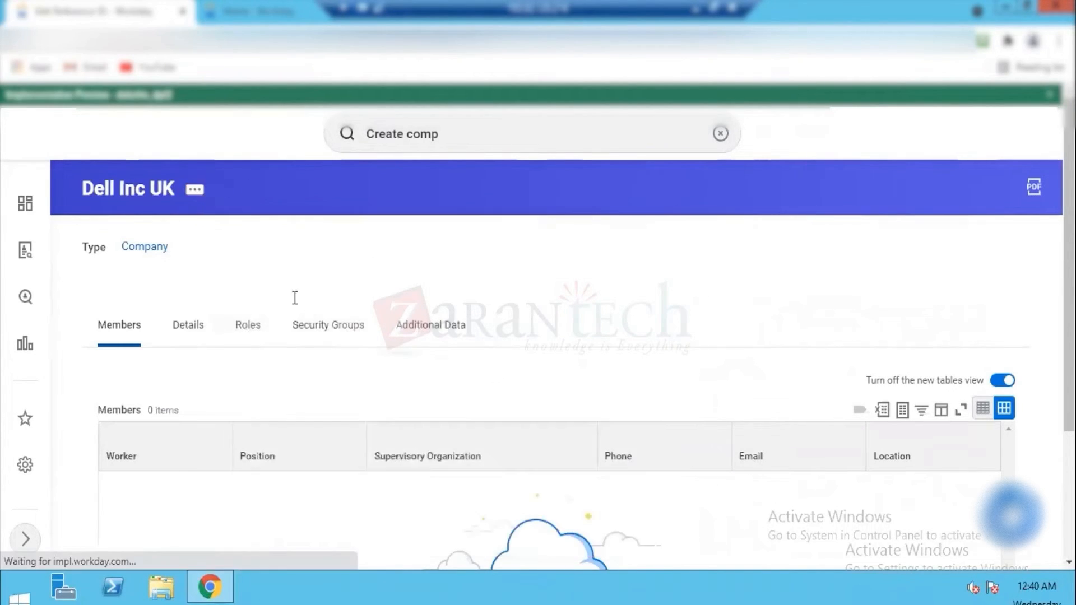
pyautogui.tripleClick(279, 299)
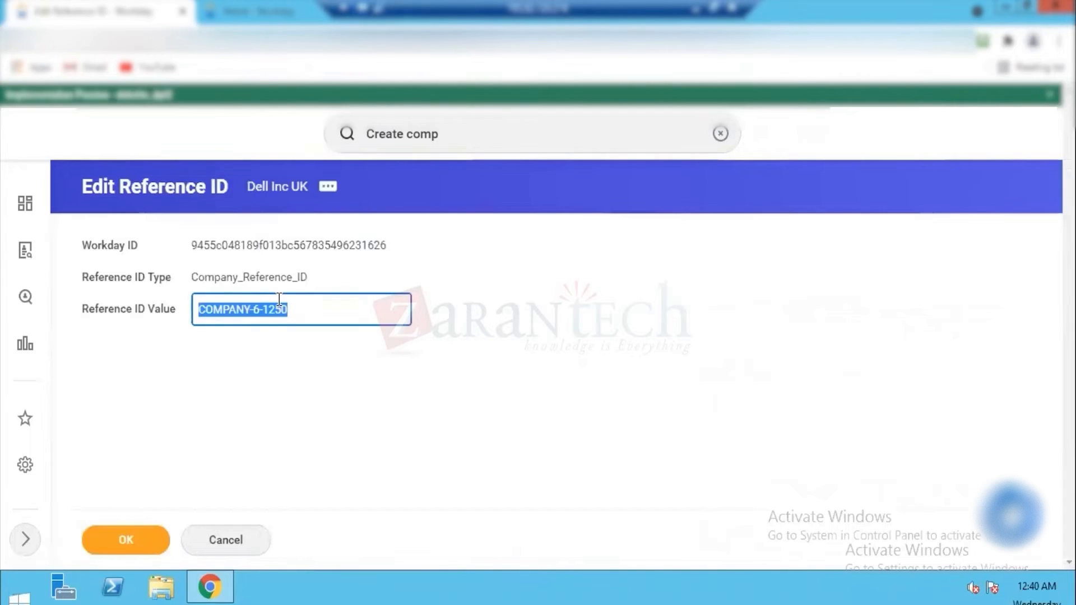
pyautogui.write('Dell_INC_02')
pyautogui.click(11, 597)
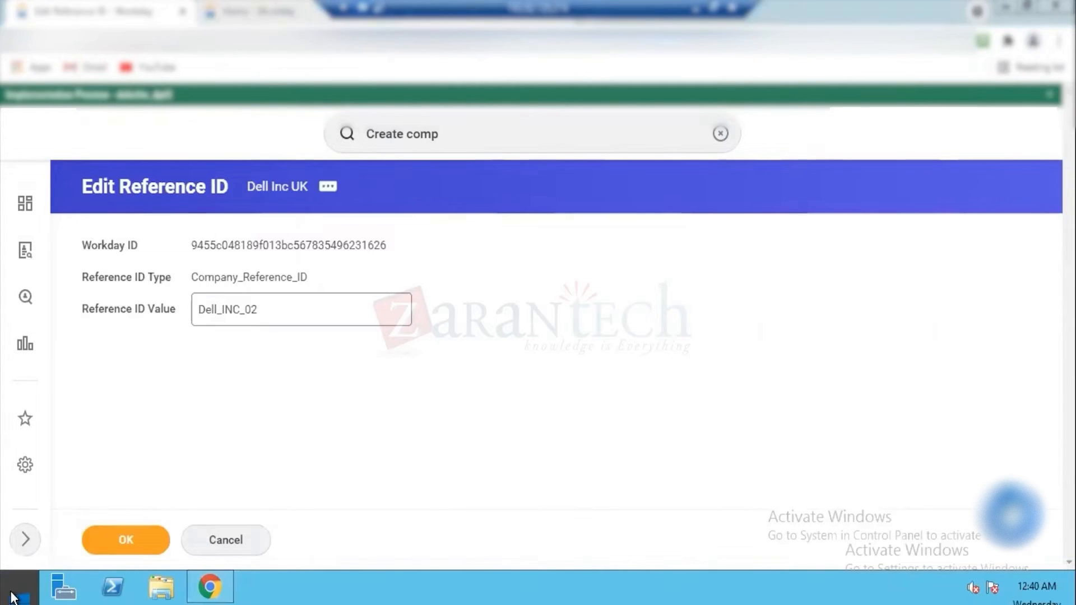
pyautogui.click(124, 540)
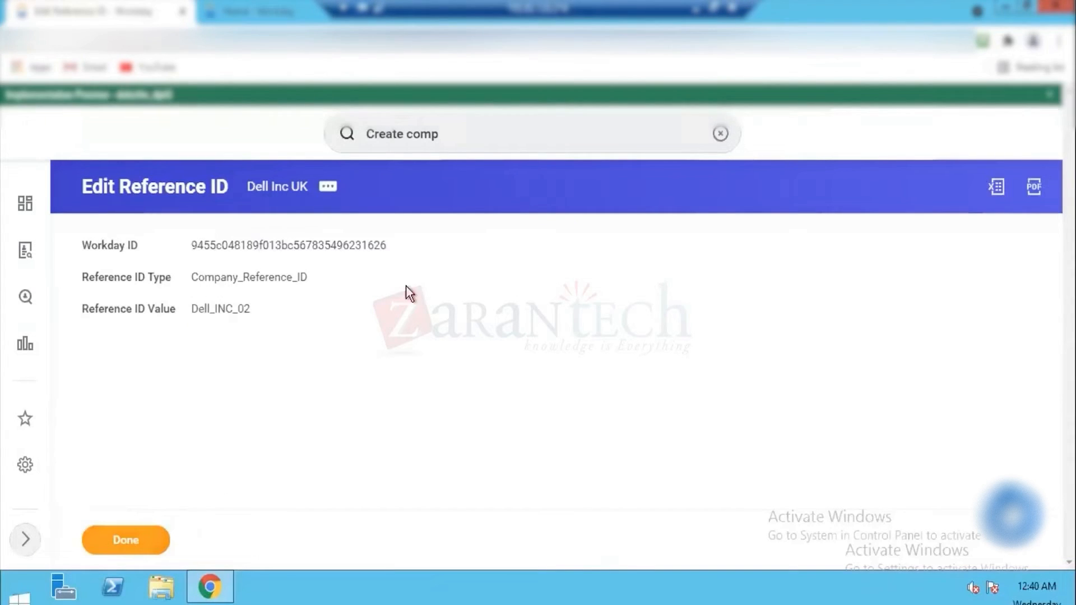
pyautogui.click(141, 541)
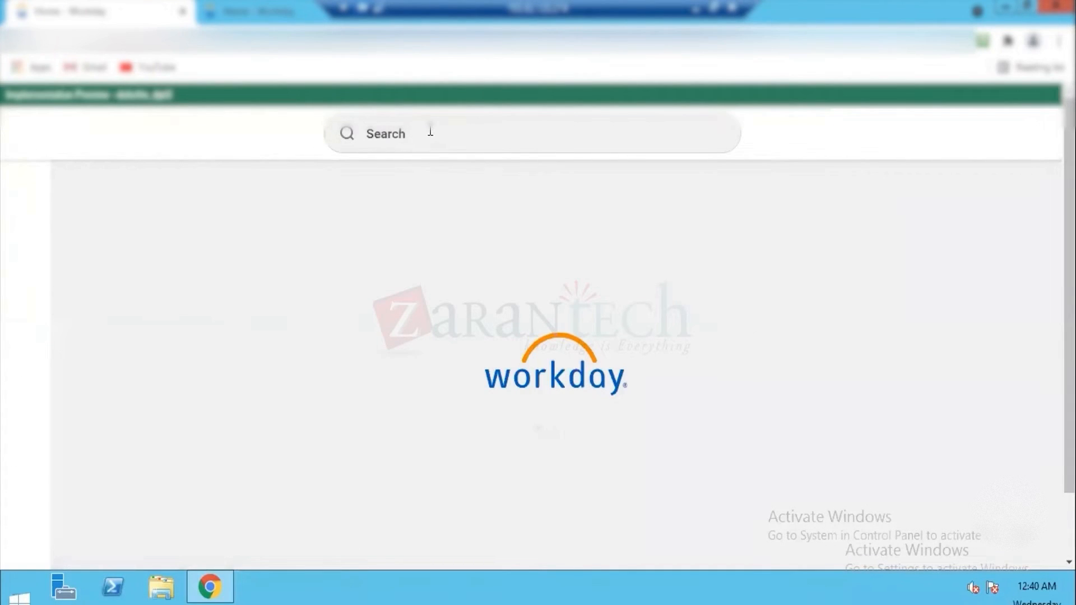
# Step: Search for create comp hie and start the Create Company Hierarchy task
pyautogui.click(430, 131)
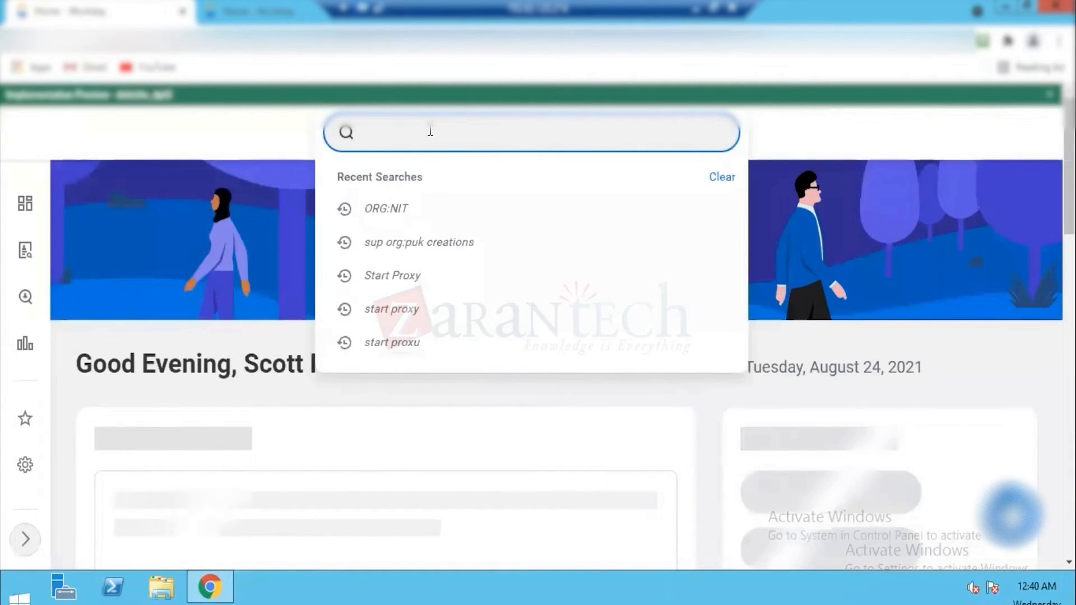
pyautogui.scroll(-6, 430, 134)
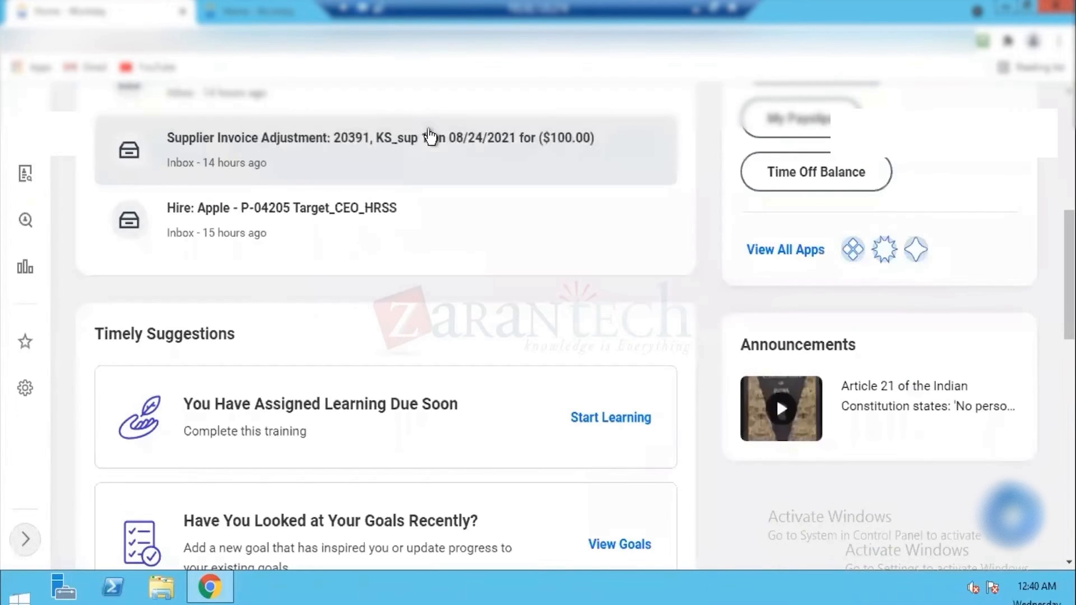
pyautogui.scroll(6, 430, 136)
pyautogui.click(429, 131)
pyautogui.write('create comp hie')
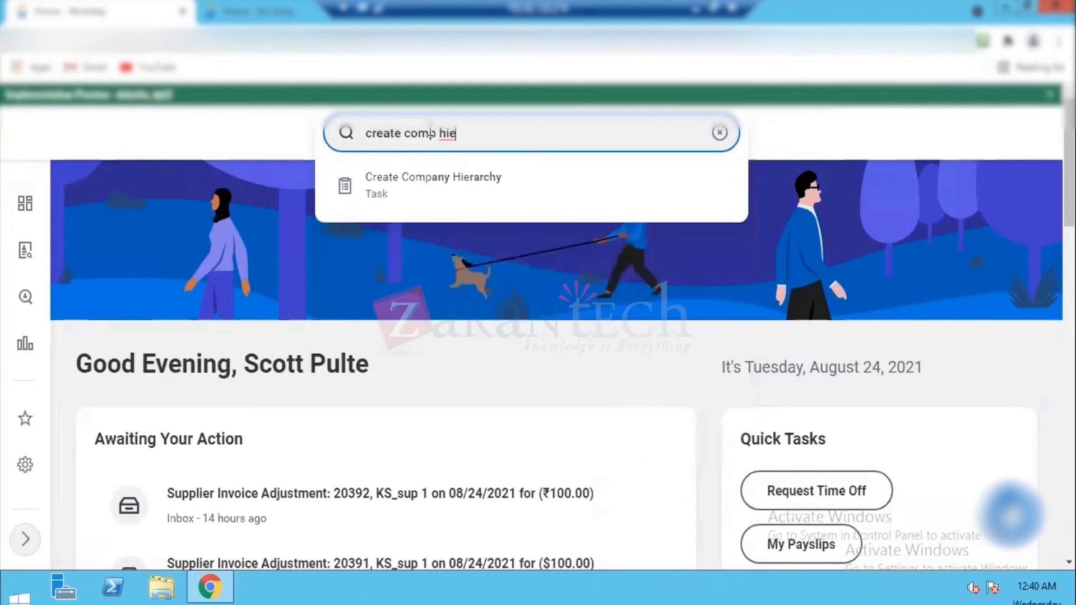
pyautogui.click(434, 184)
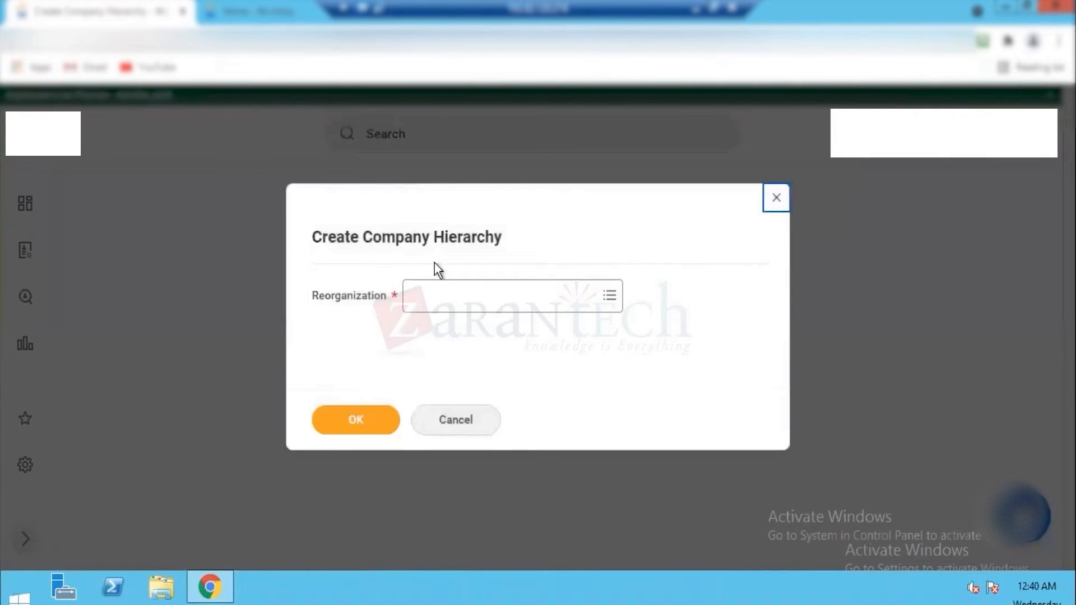
# Step: Choose Dell Reorg (01/01/2021) as the reorganization for the new company hierarchy and confirm it
pyautogui.click(434, 309)
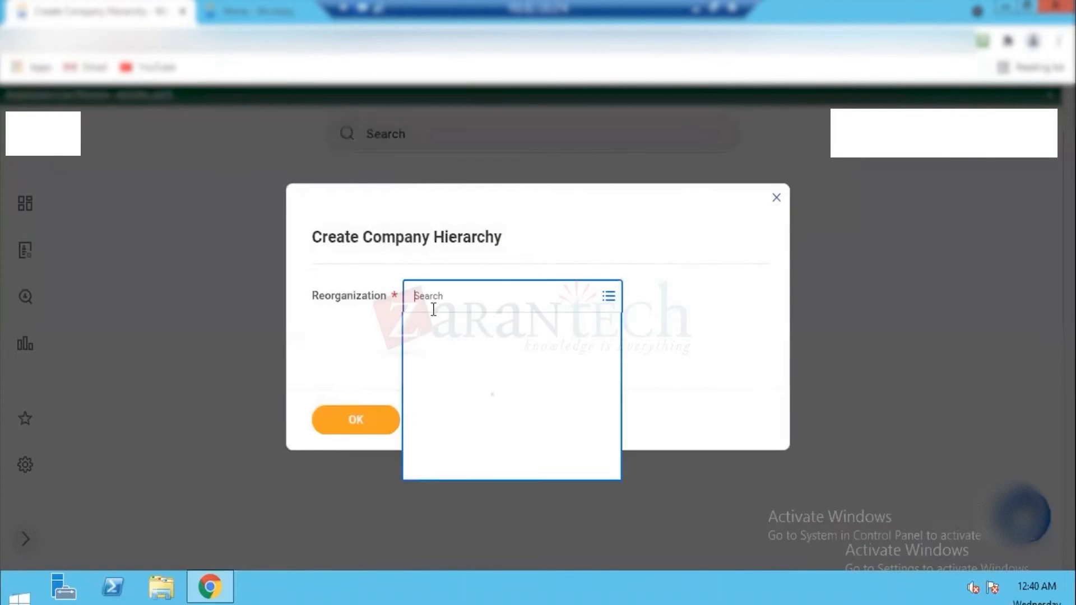
pyautogui.write('Dell')
pyautogui.press('Return')
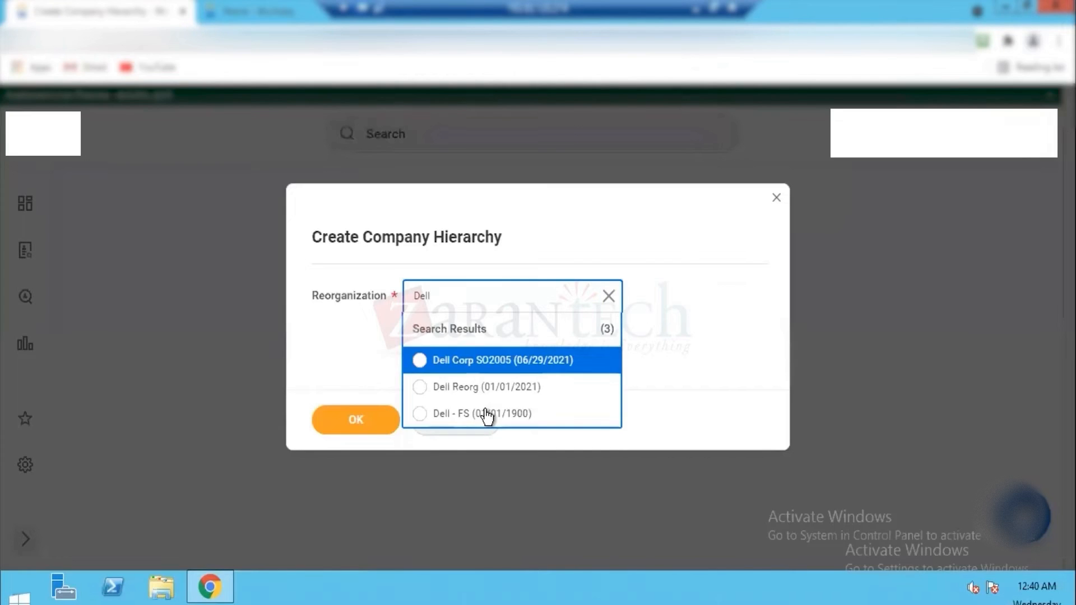
pyautogui.click(494, 398)
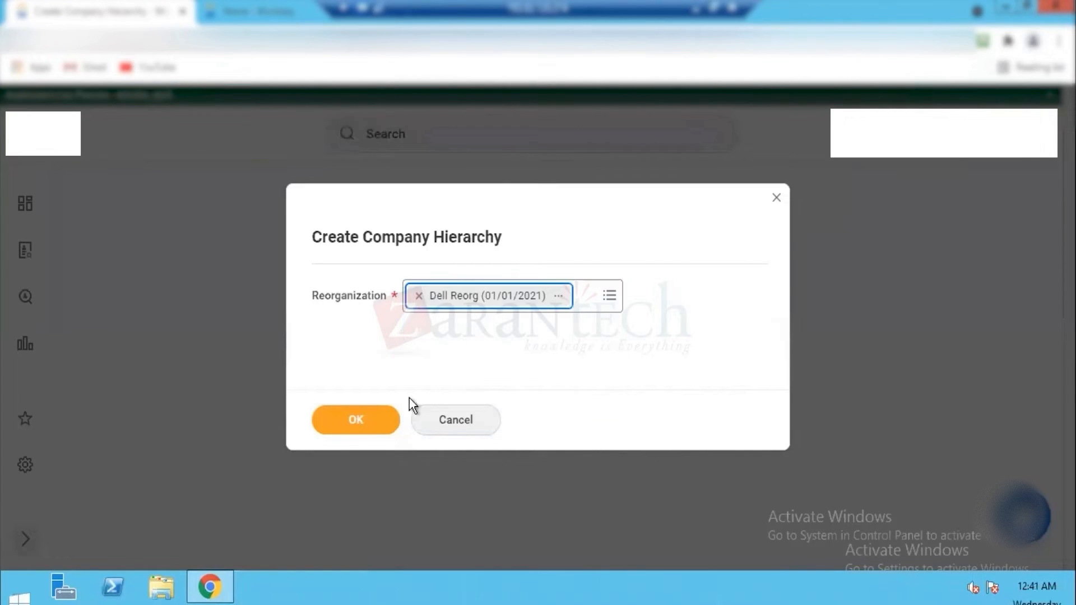
pyautogui.click(357, 419)
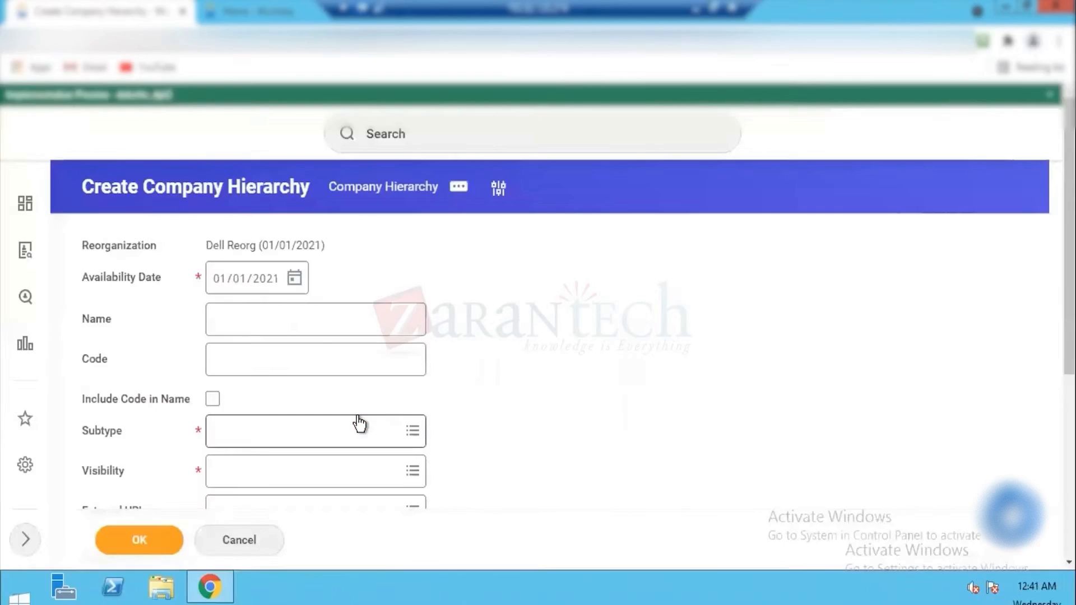
# Step: Name the new company hierarchy Dell Group and give it the code DG
pyautogui.click(274, 310)
pyautogui.write('De')
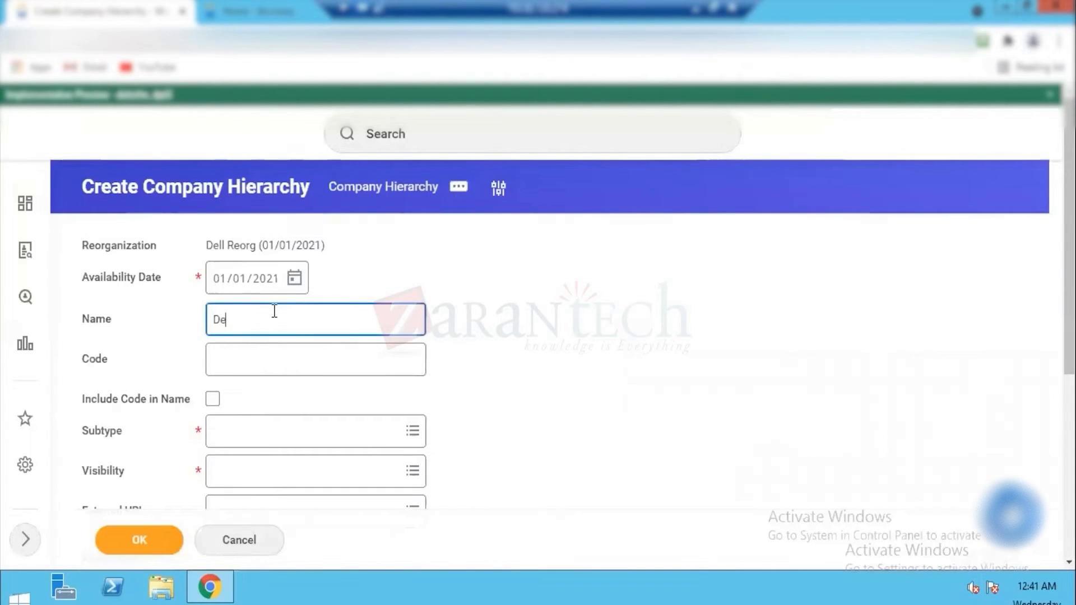
pyautogui.write('ll Group')
pyautogui.press('Tab')
pyautogui.write('D')
pyautogui.press('Tab')
pyautogui.press('Tab')
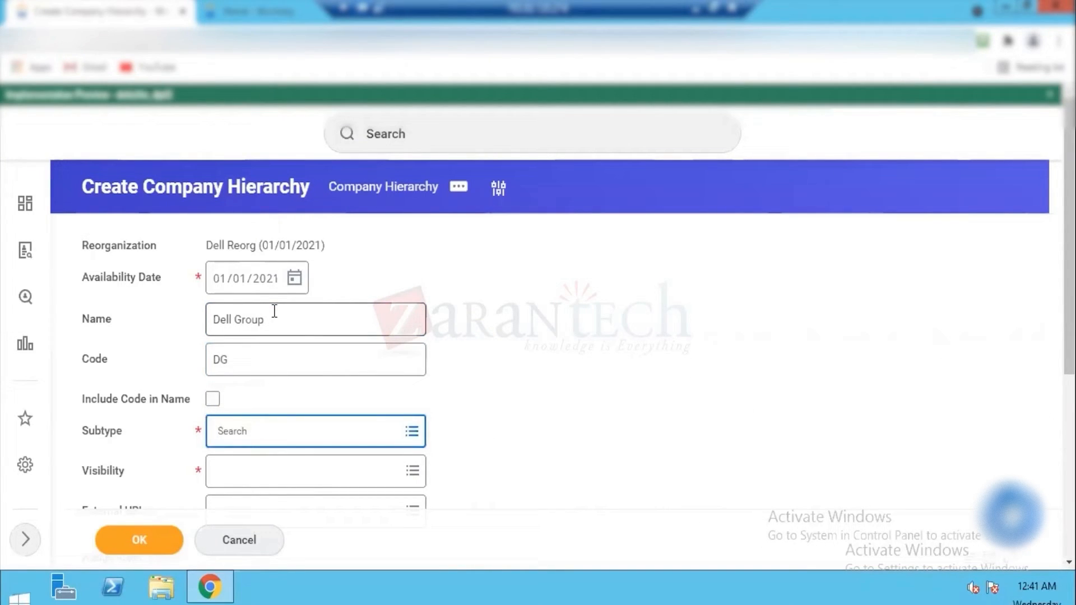
# Step: Set the Subtype of Dell Group to Company and its Visibility to Everyone
pyautogui.click(411, 431)
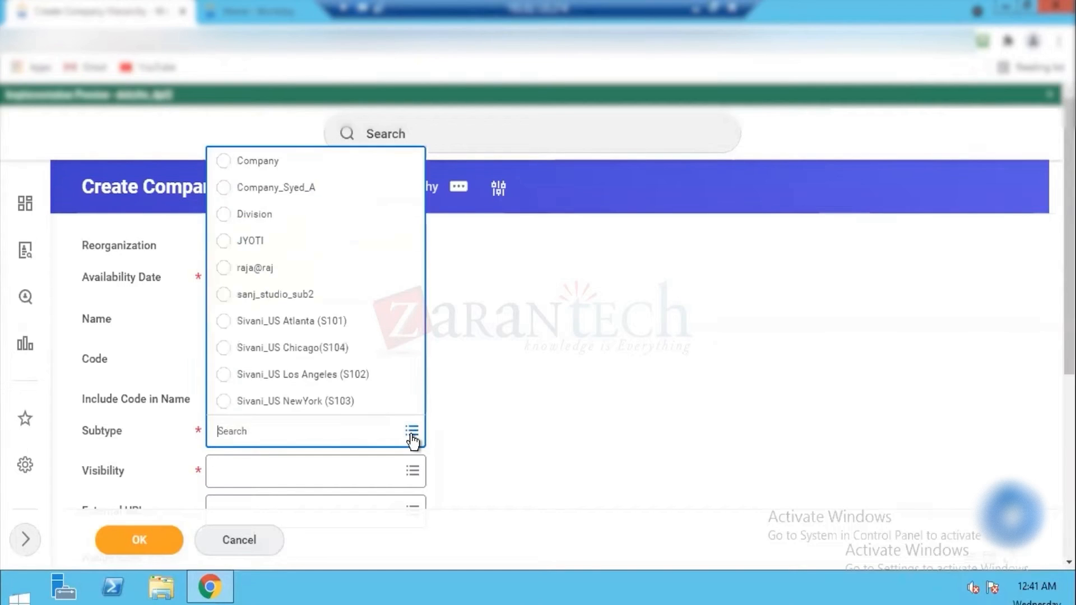
pyautogui.click(257, 163)
pyautogui.click(279, 465)
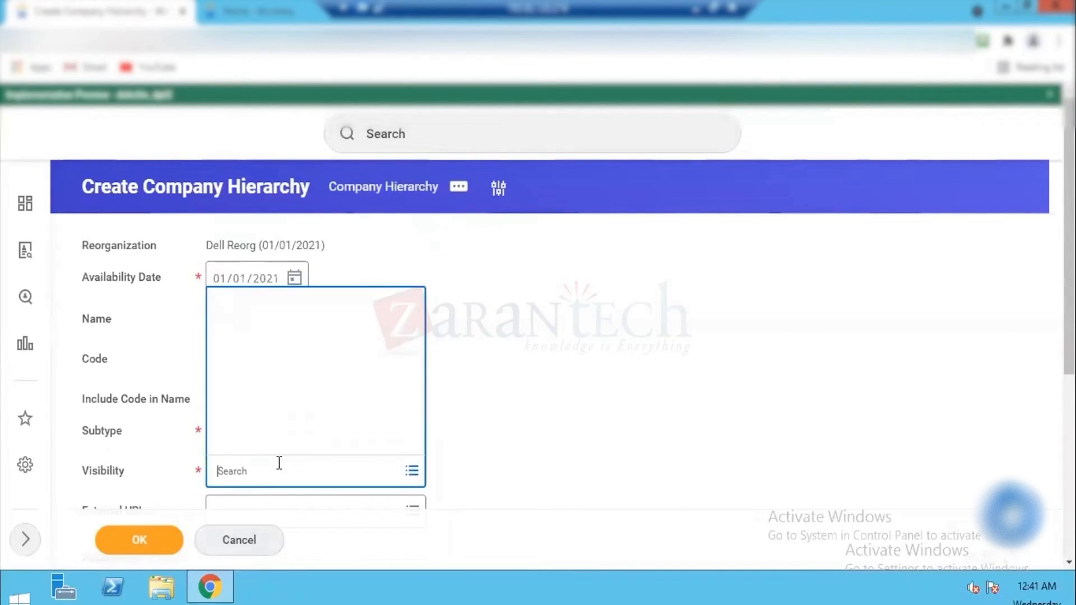
pyautogui.click(250, 359)
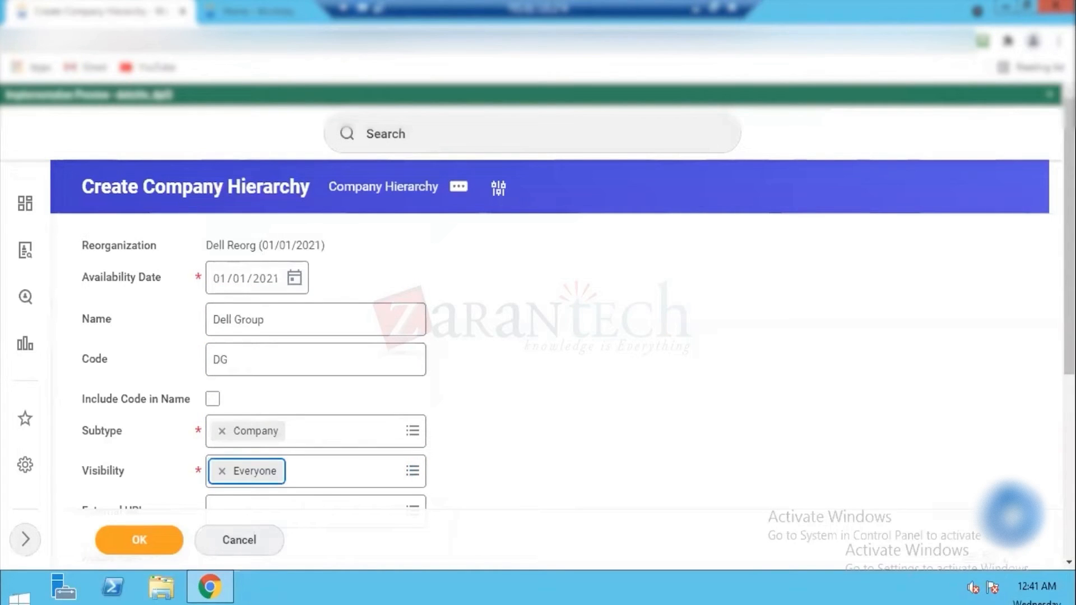
# Step: Review the entered details and role assignments of Dell Group and submit the new company hierarchy
pyautogui.scroll(-4, 216, 276)
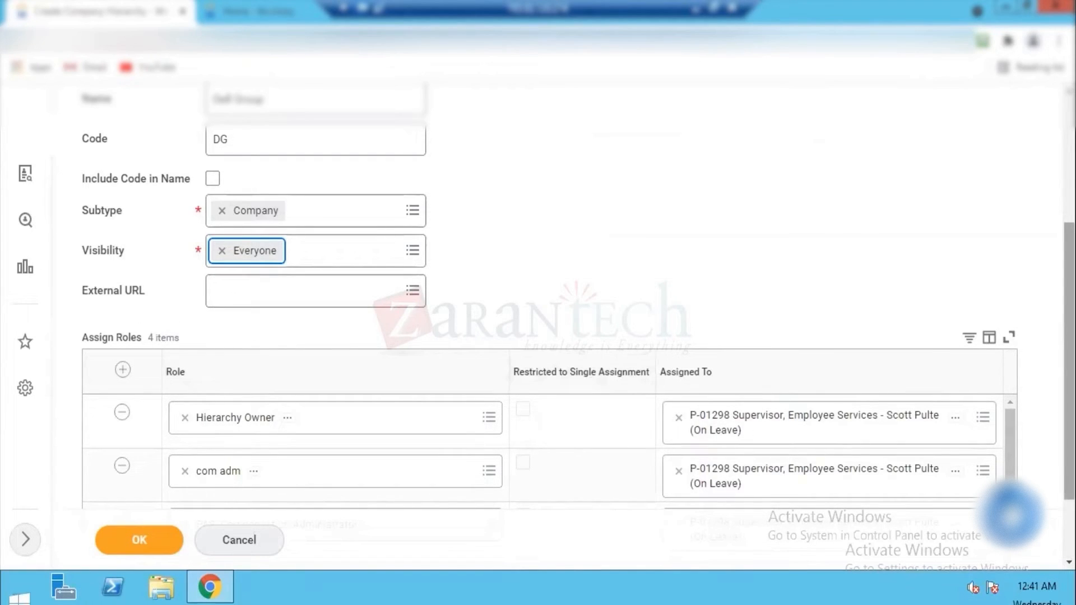
pyautogui.scroll(5, 283, 156)
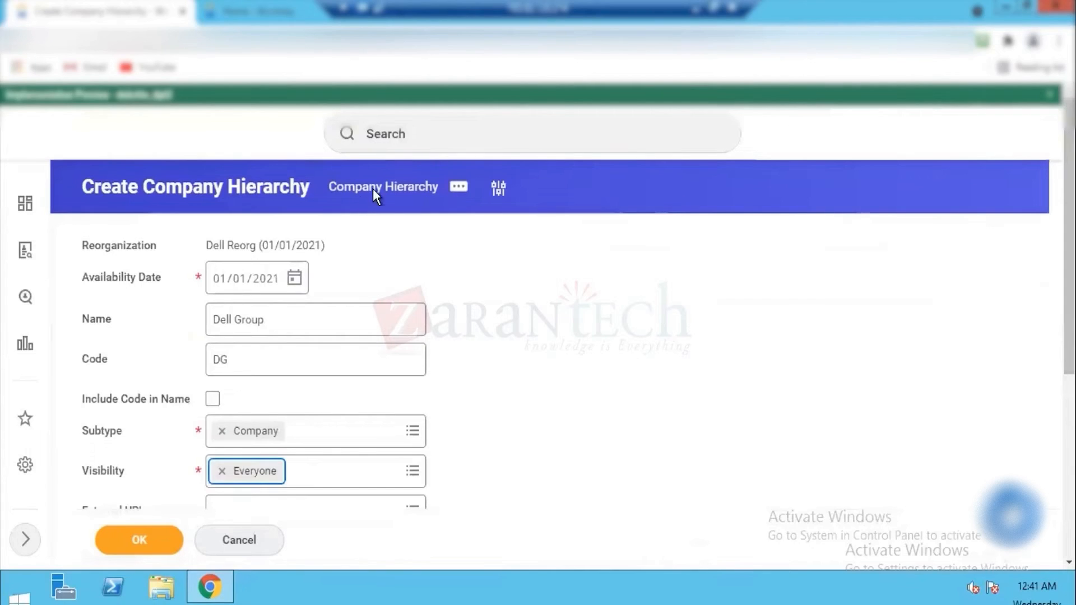
pyautogui.doubleClick(231, 324)
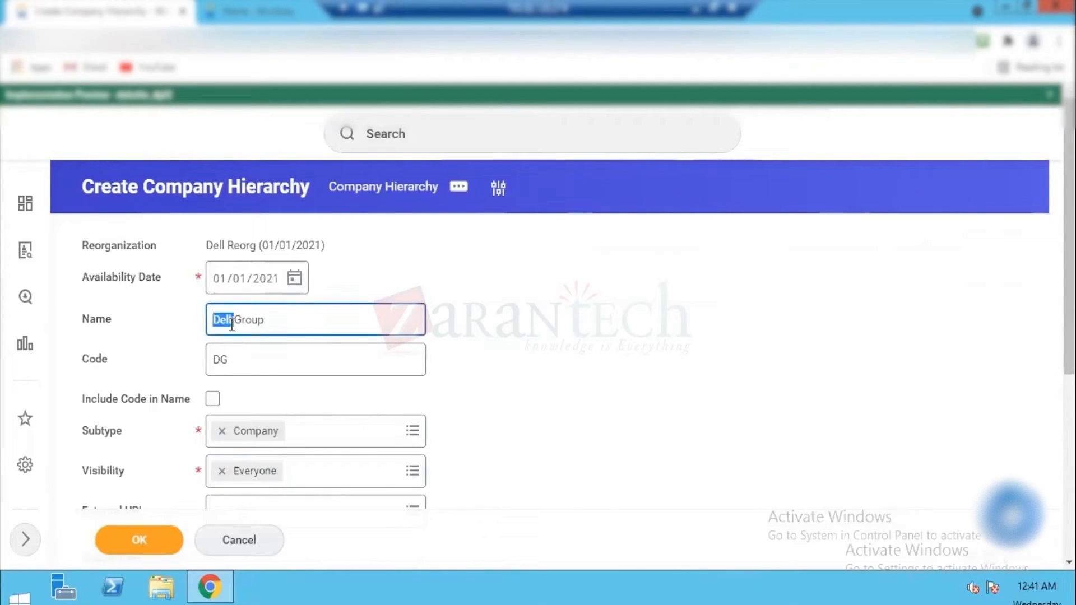
pyautogui.tripleClick(231, 323)
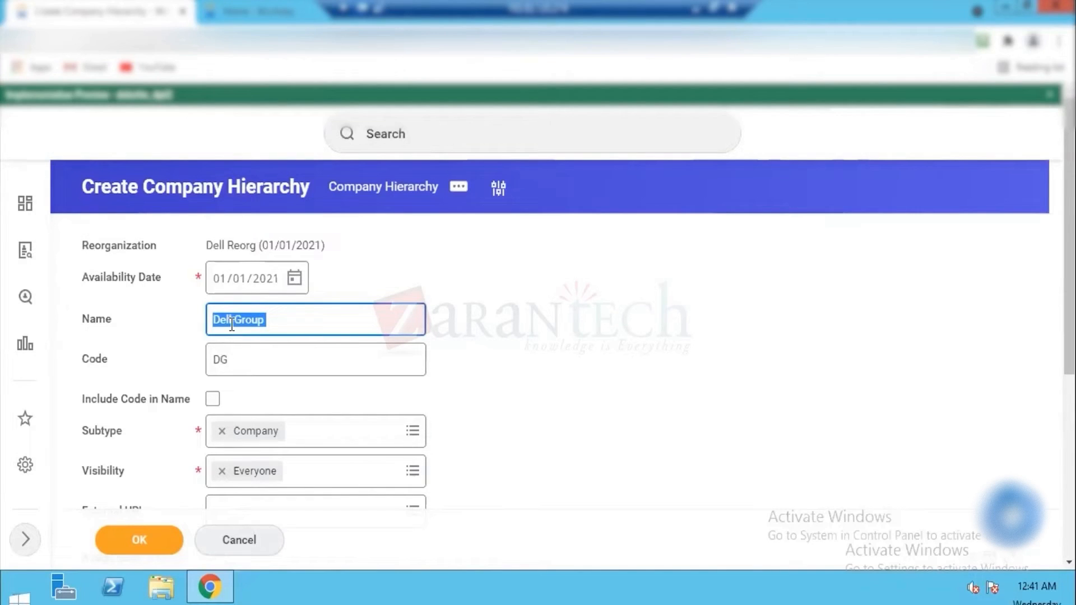
pyautogui.click(140, 541)
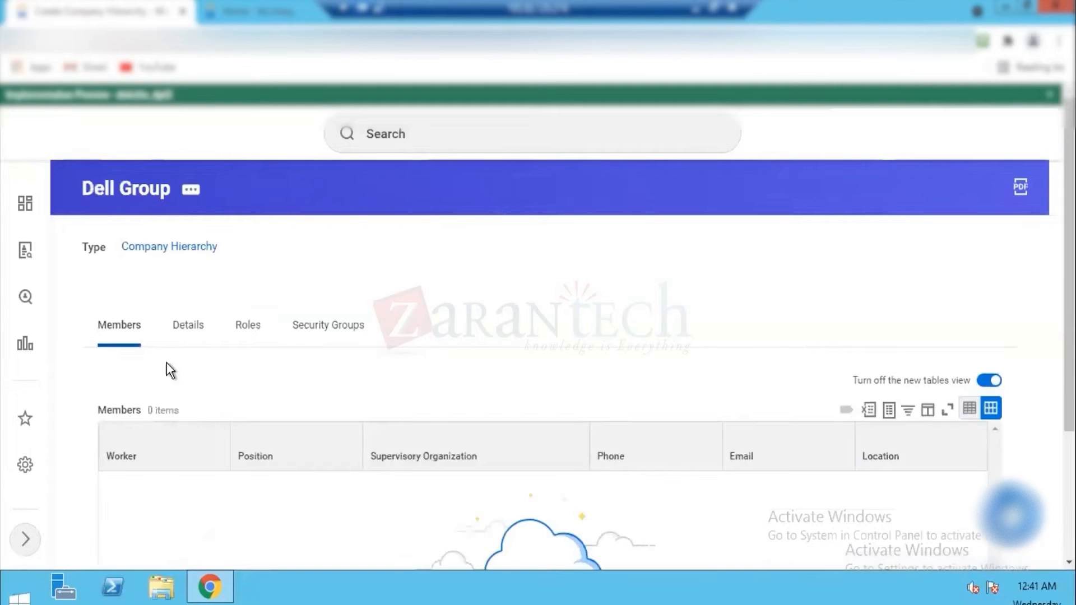
# Step: Start Assign Included Organizations for Dell Group under the Dell Reorg (01/01/2021) reorganization
pyautogui.click(190, 191)
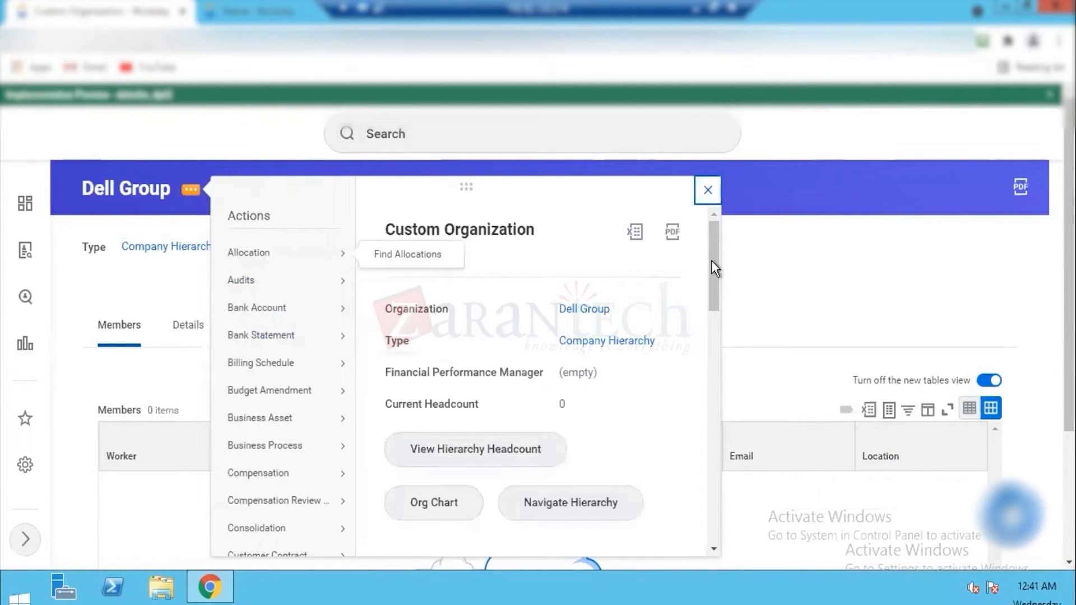
pyautogui.moveTo(715, 256); pyautogui.dragTo(714, 506)
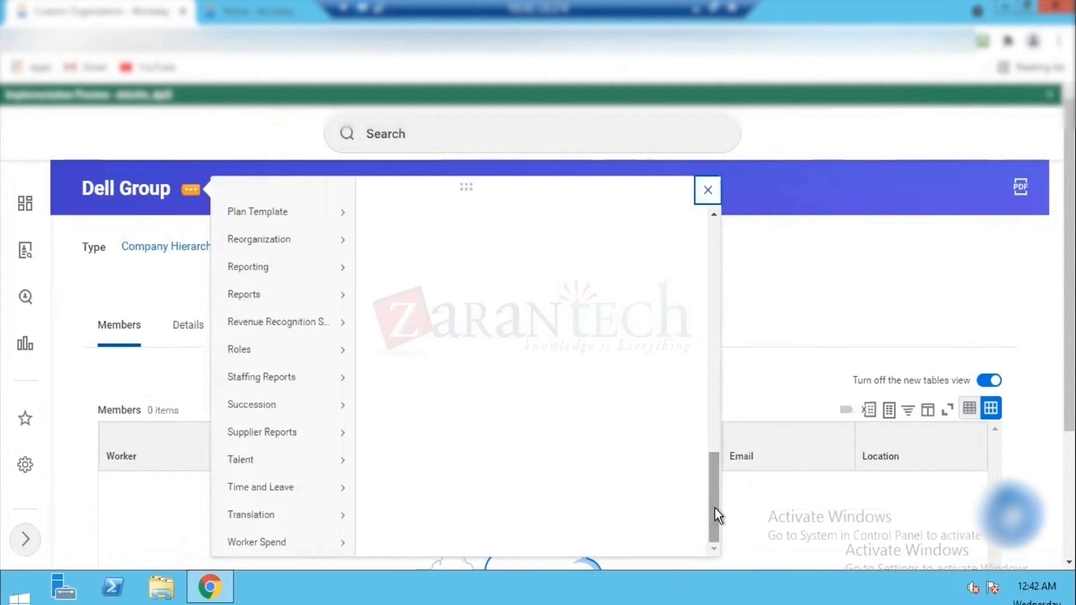
pyautogui.moveTo(261, 246)
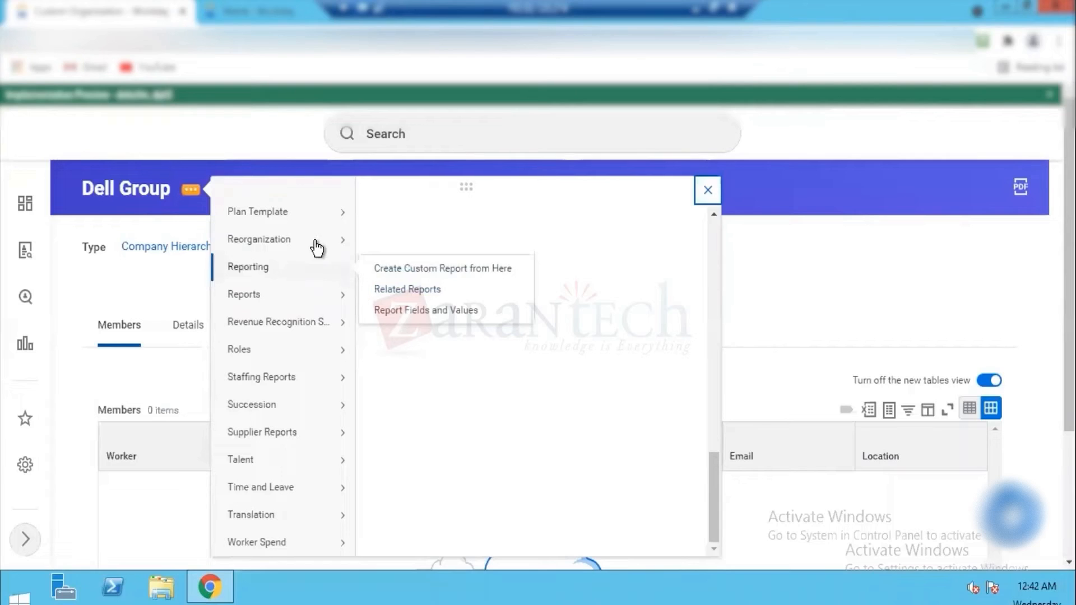
pyautogui.moveTo(315, 243)
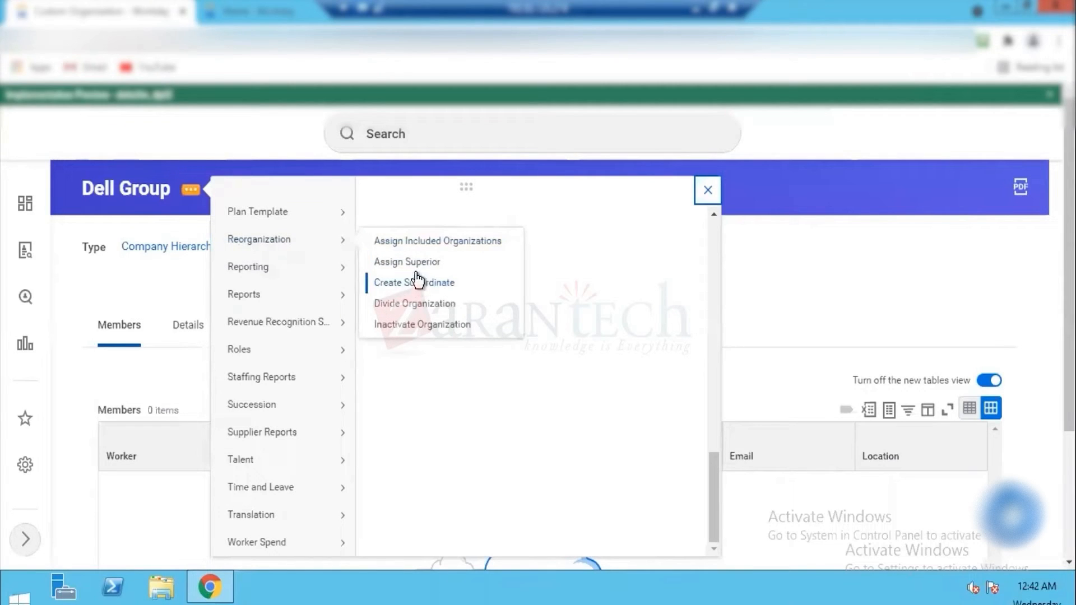
pyautogui.click(415, 238)
pyautogui.click(456, 321)
pyautogui.write('dell')
pyautogui.press('Return')
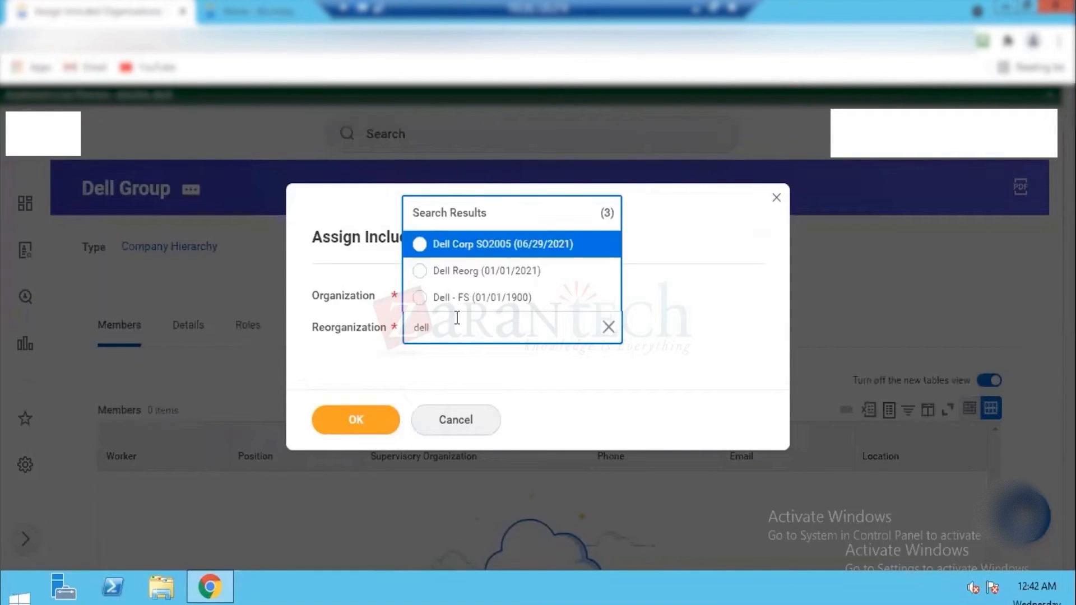
pyautogui.click(441, 271)
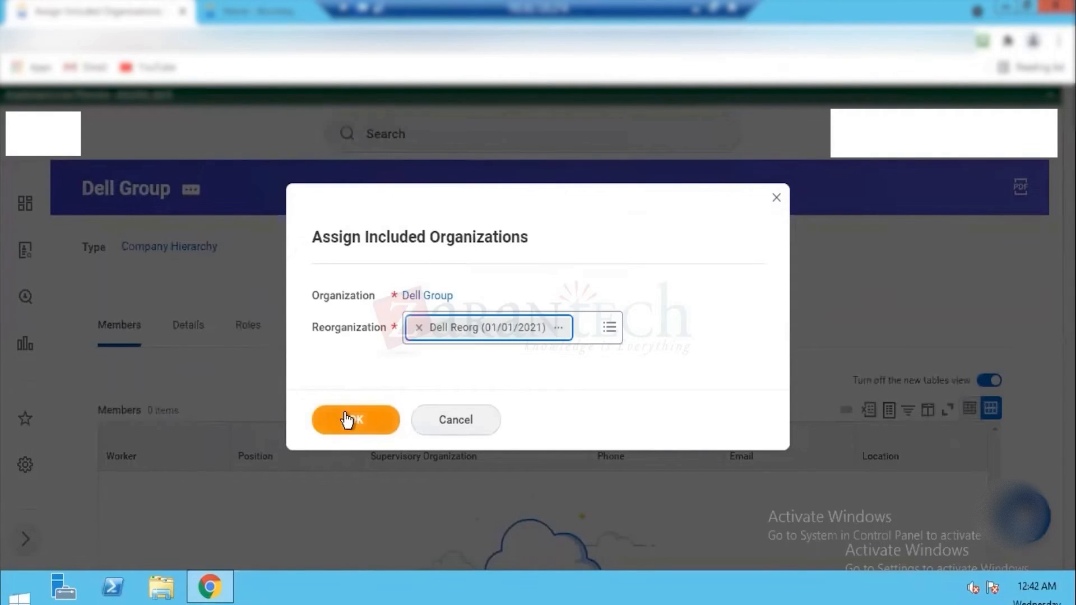
pyautogui.click(344, 415)
# Step: Select Dell Inc and Dell Inc UK as the included organizations of Dell Group
pyautogui.click(258, 309)
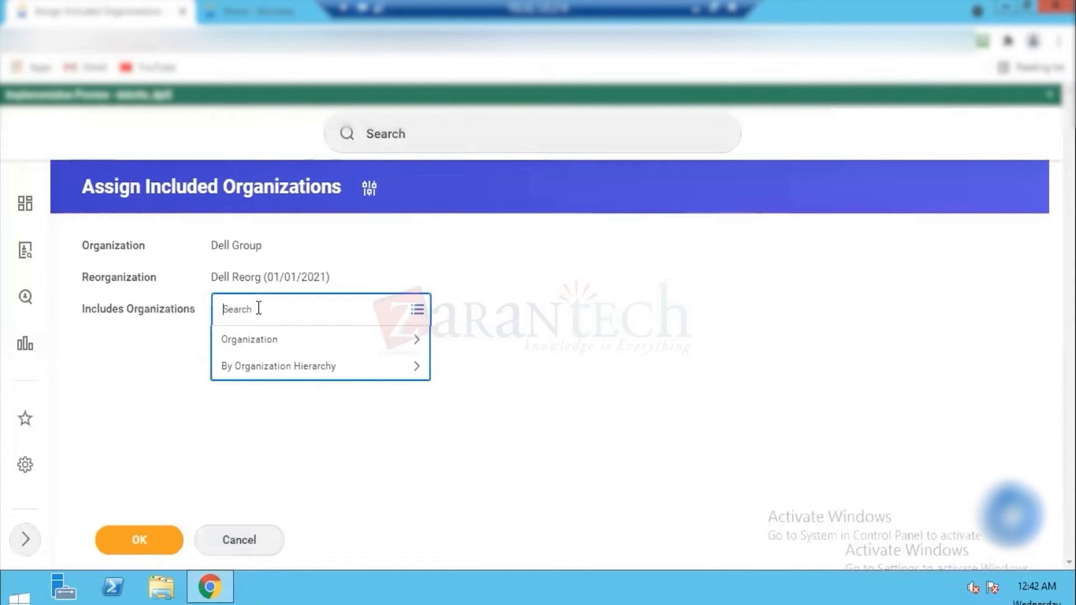
pyautogui.write('Dell')
pyautogui.press('Return')
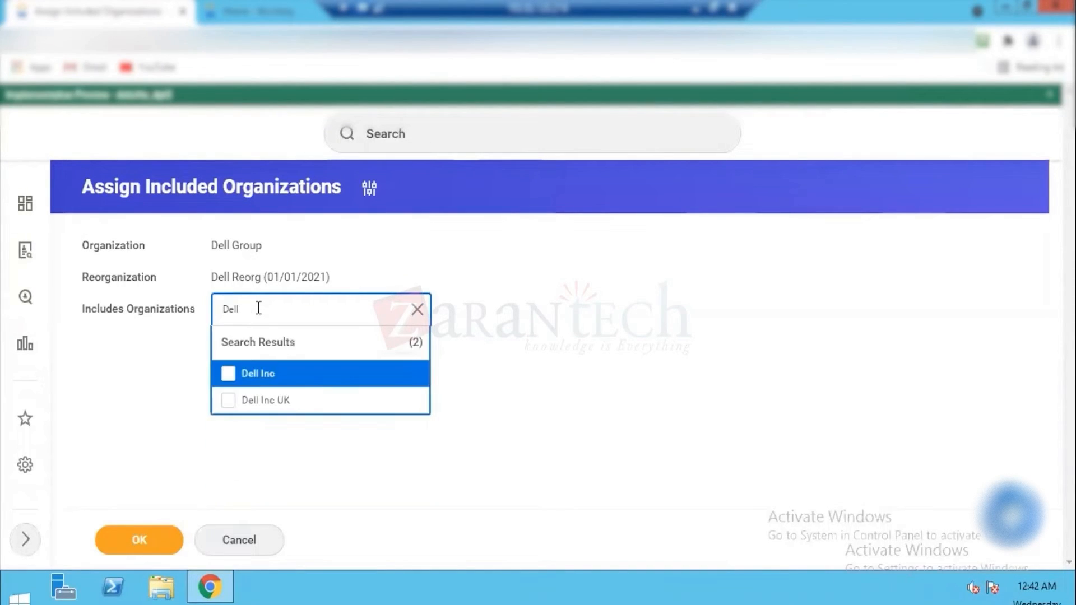
pyautogui.click(229, 374)
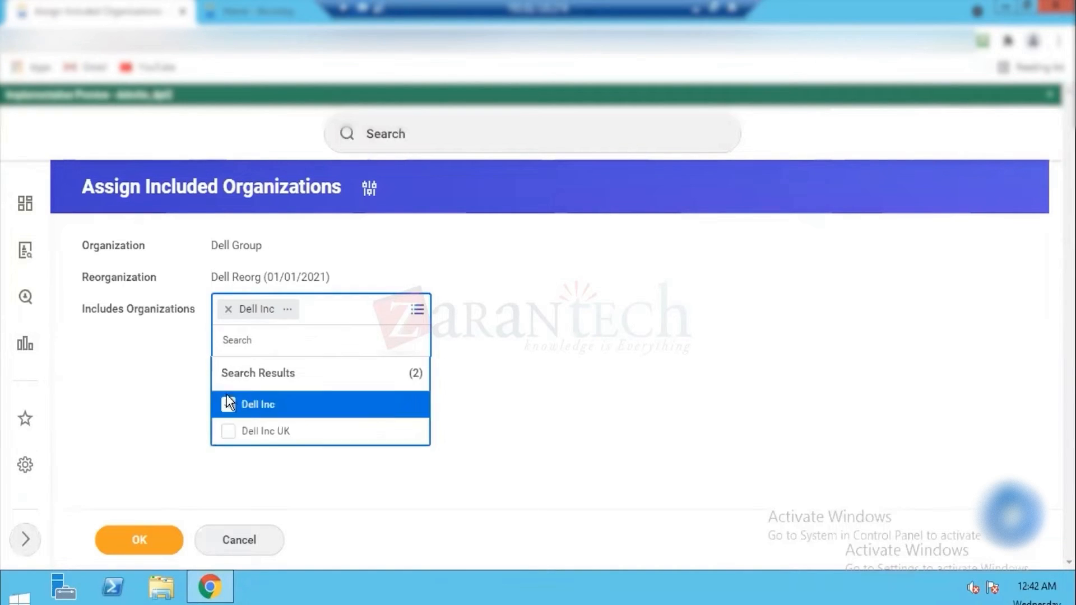
pyautogui.click(228, 432)
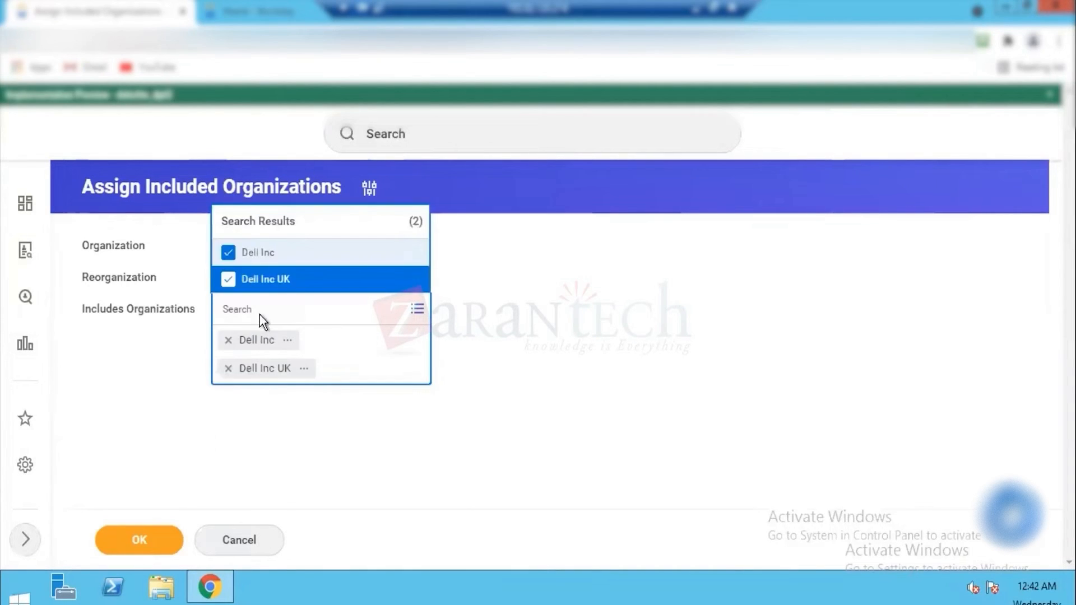
# Step: Close the organization list and submit the included organizations assignment for Dell Group
pyautogui.click(159, 372)
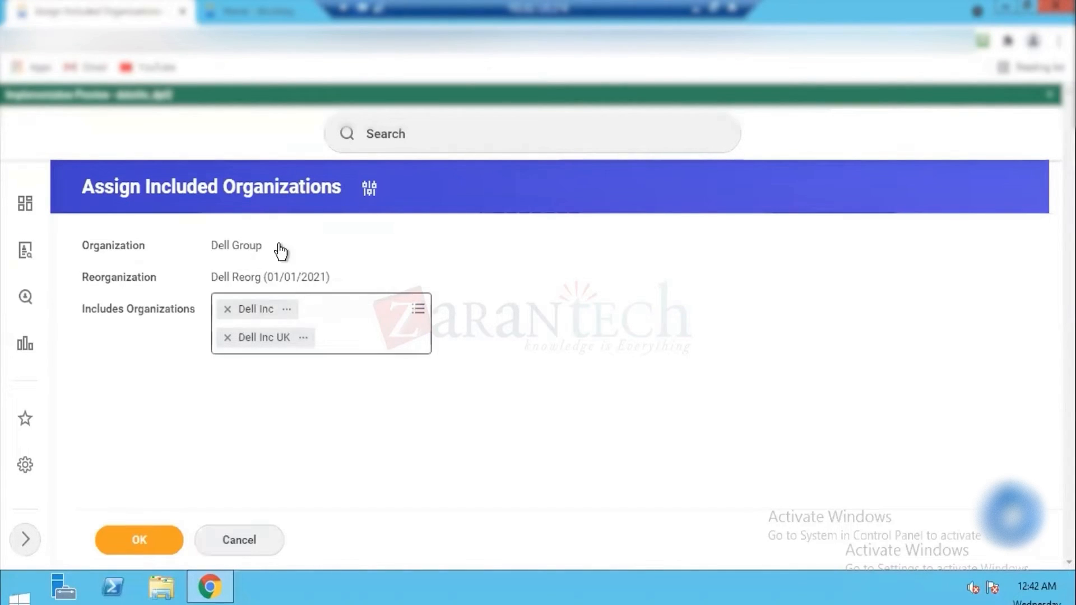
pyautogui.click(138, 539)
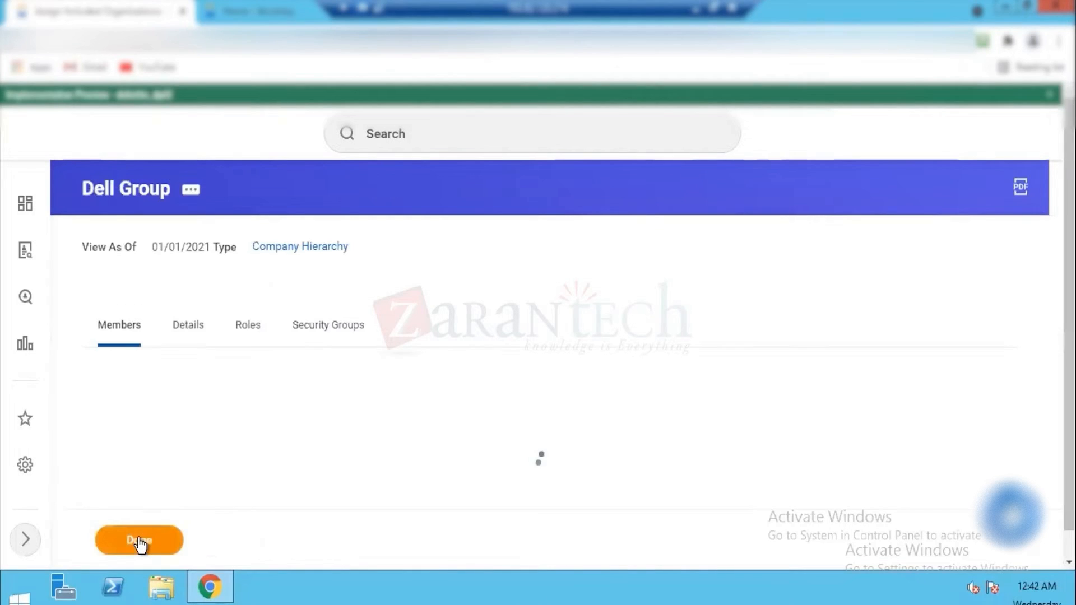
# Step: Edit the reference ID of Dell Group, set its Reference ID Value to Dell_Group and finish the task
pyautogui.click(191, 190)
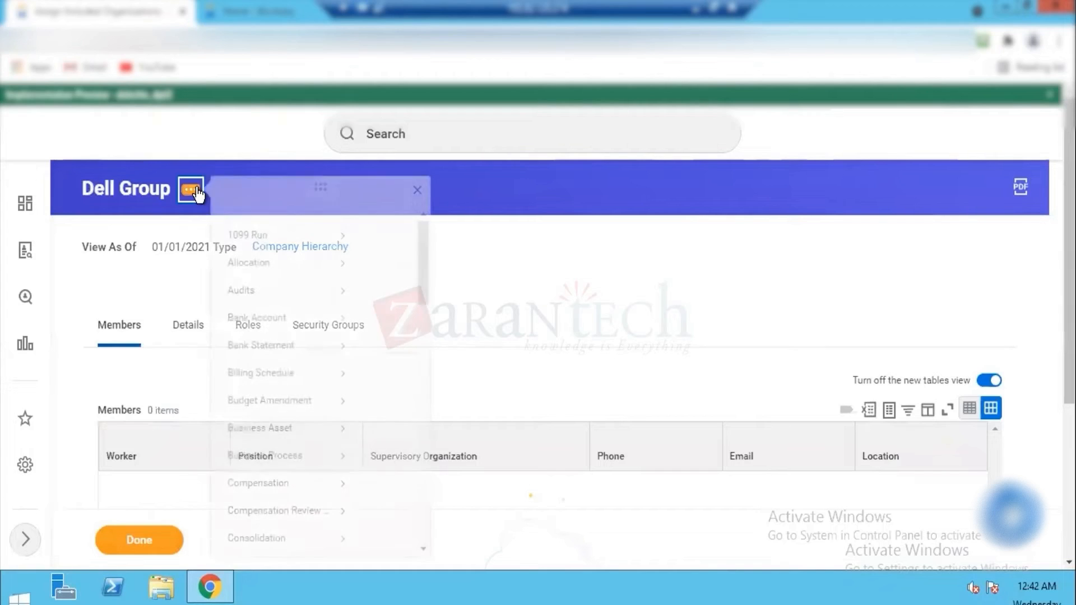
pyautogui.moveTo(715, 255); pyautogui.dragTo(716, 378)
pyautogui.moveTo(258, 357)
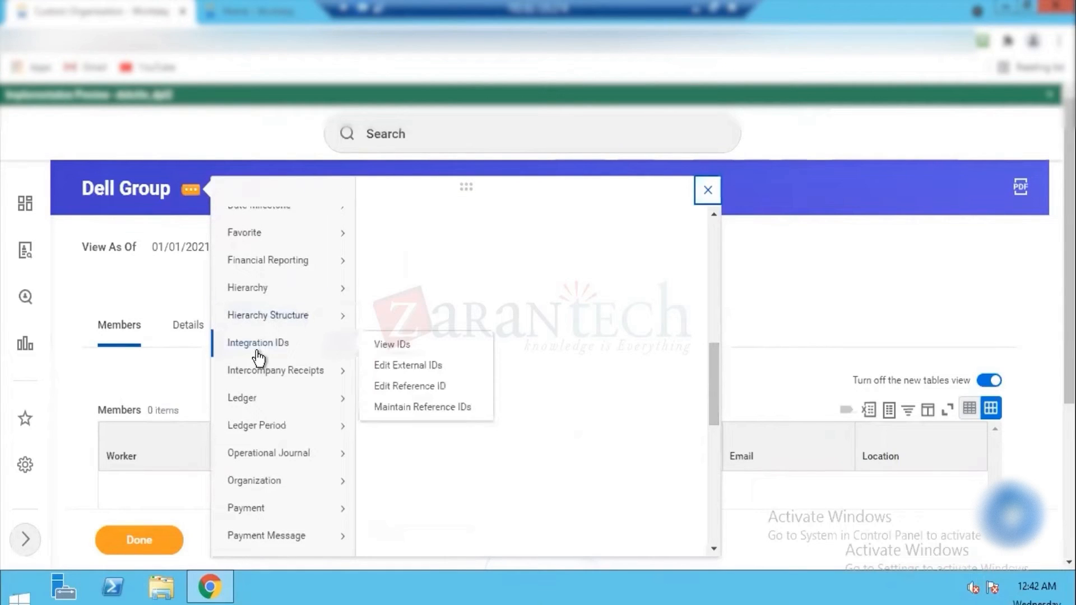
pyautogui.click(420, 388)
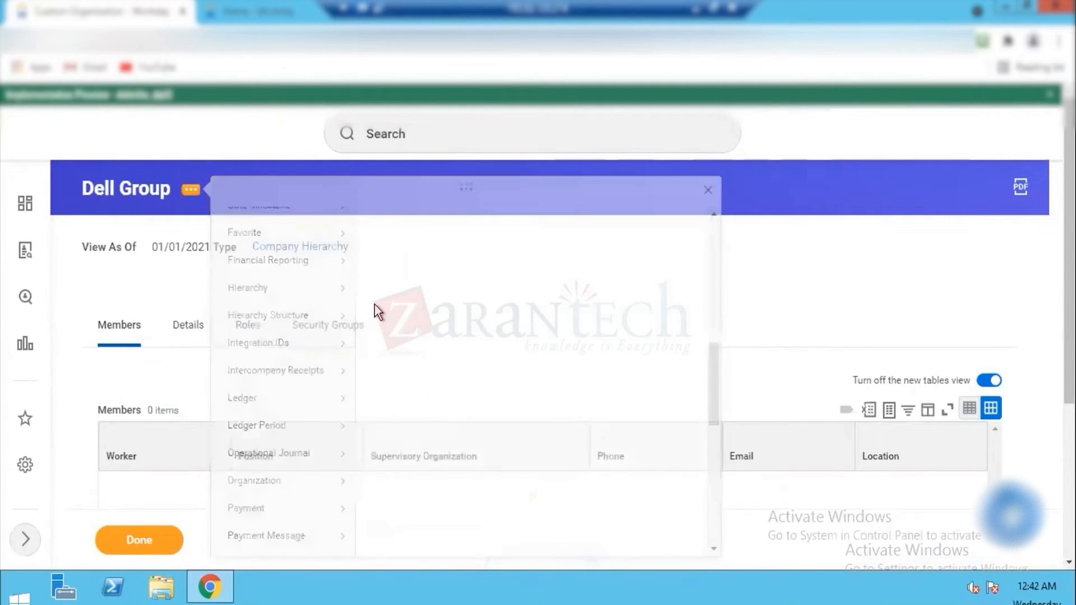
pyautogui.click(276, 308)
pyautogui.hotkey('ctrl', 'a')
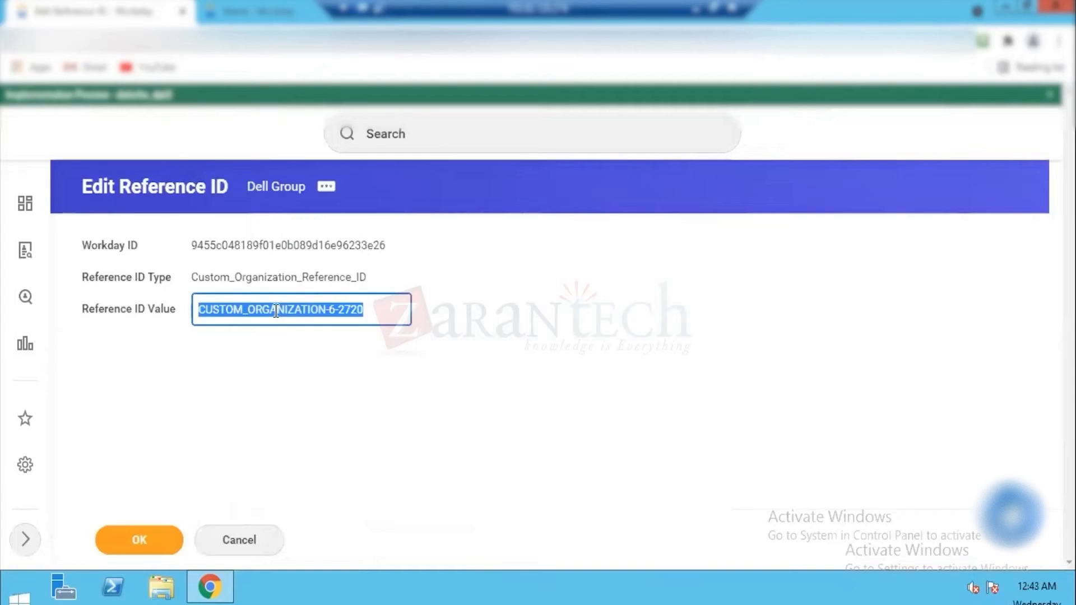
pyautogui.write('Dell')
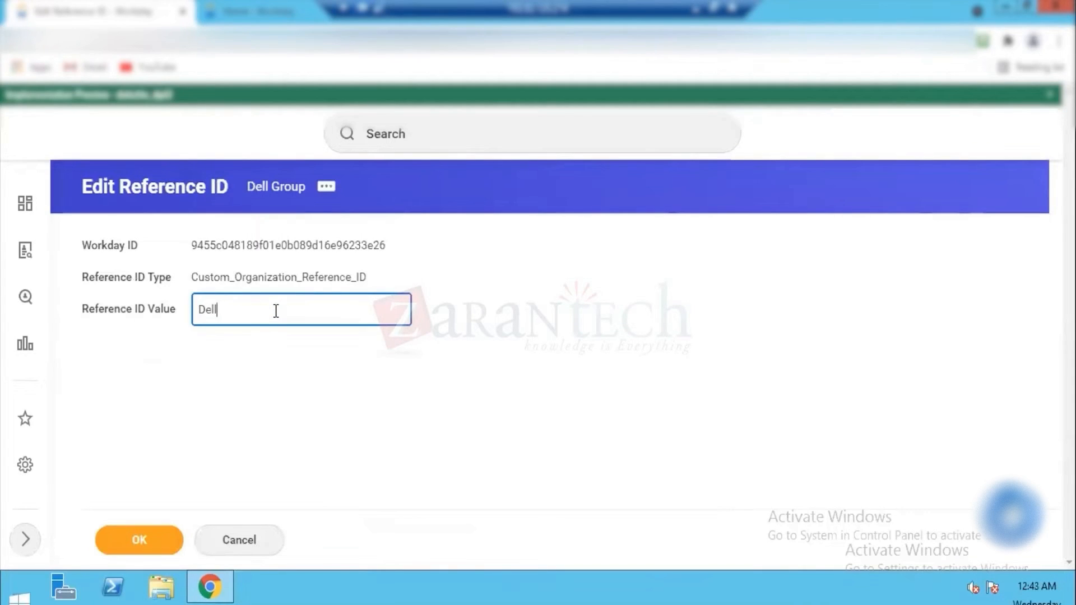
pyautogui.write('_H')
pyautogui.write('Group_')
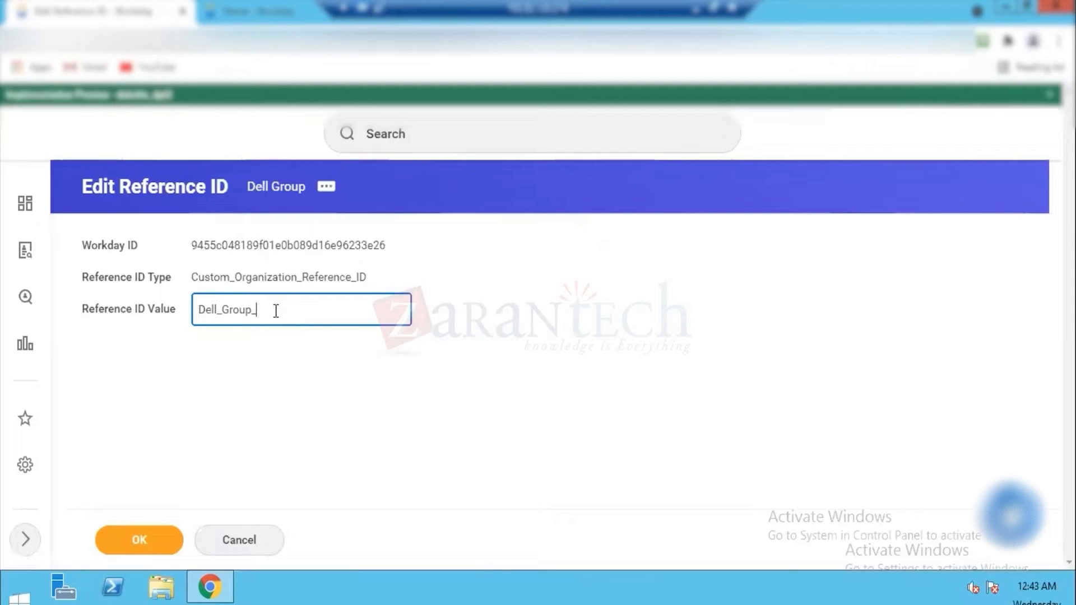
pyautogui.press('BackSpace')
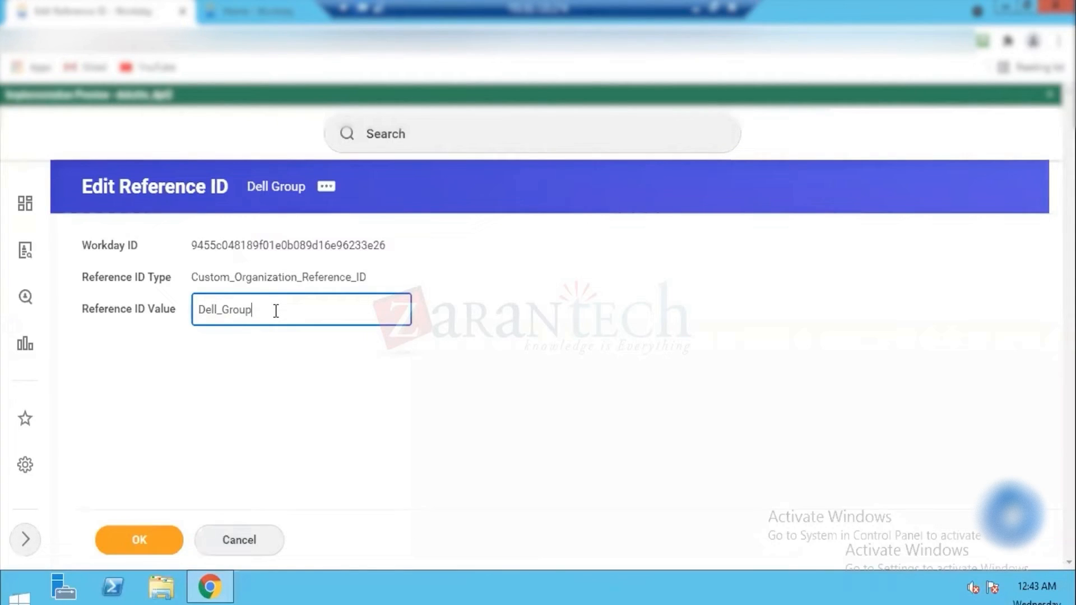
pyautogui.click(149, 539)
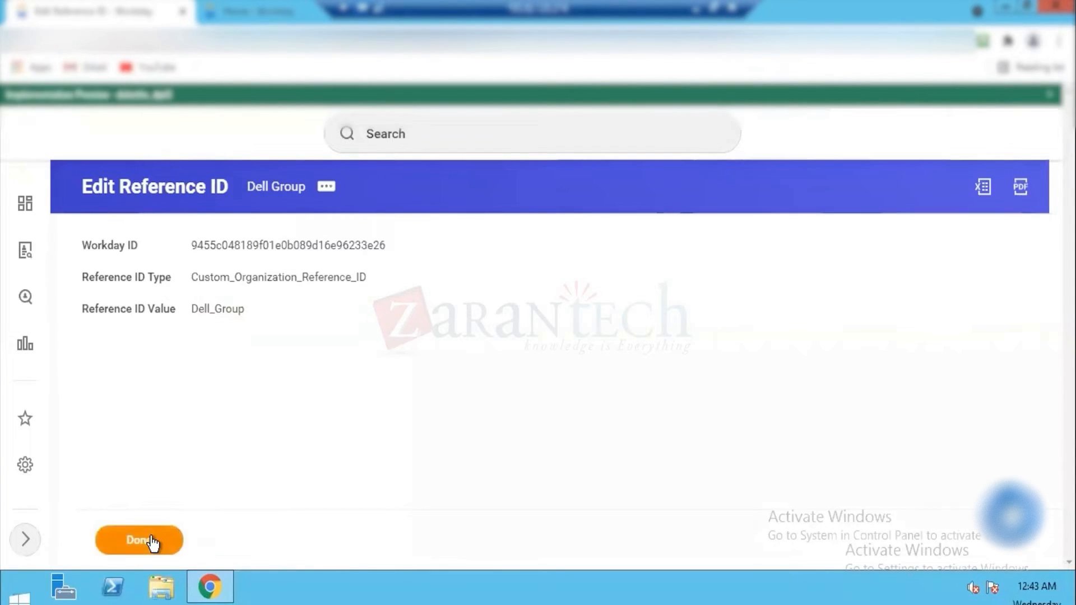
pyautogui.click(150, 538)
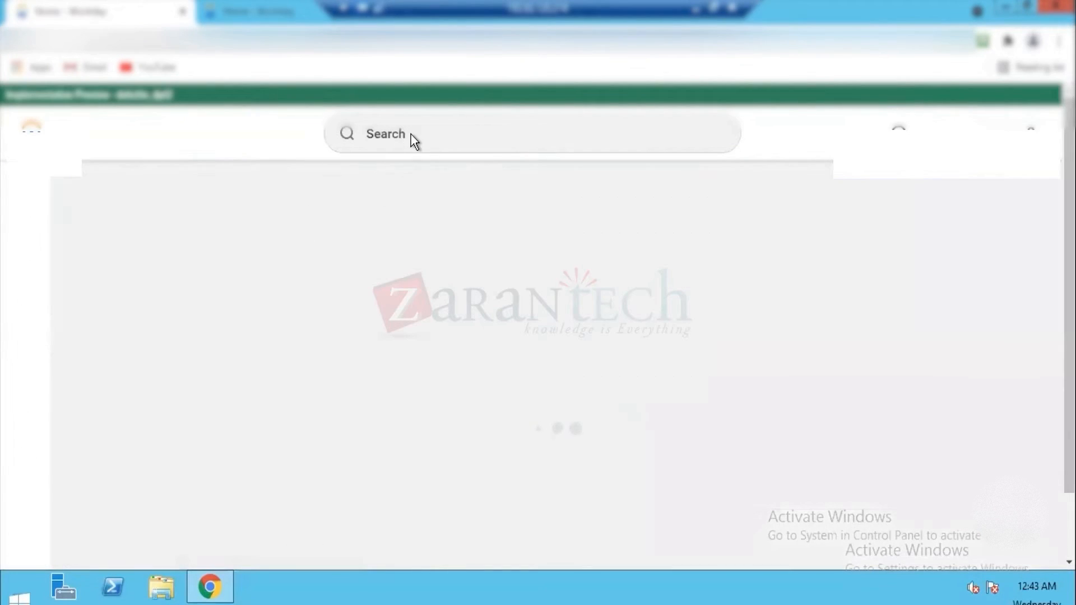
# Step: Try to find a company hierarchy report by searching for "view comp hi" and "company hie"
pyautogui.click(400, 134)
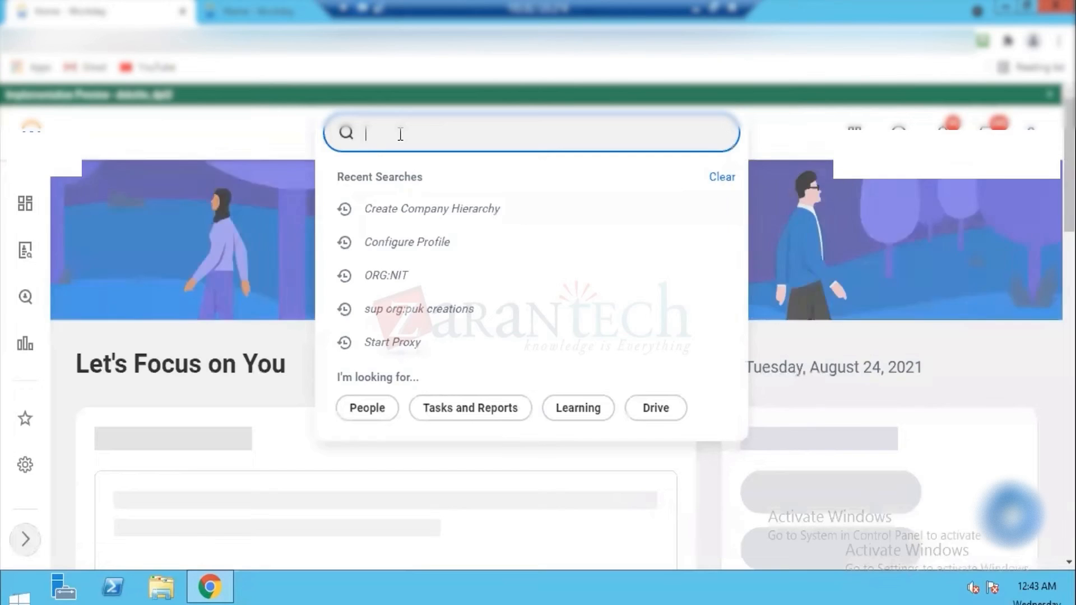
pyautogui.scroll(-5, 401, 139)
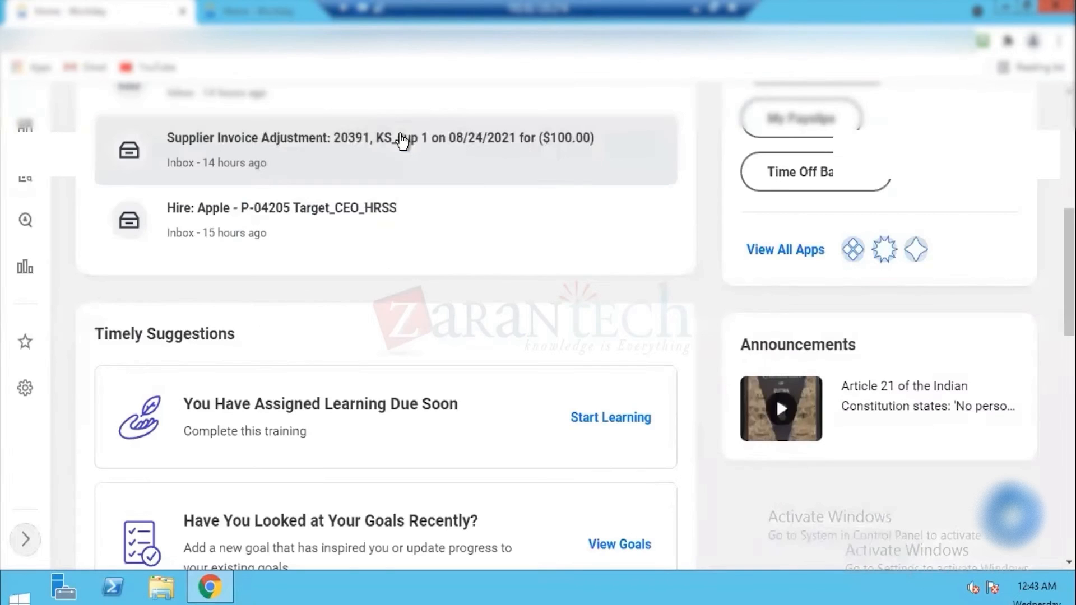
pyautogui.write('vi')
pyautogui.click(400, 134)
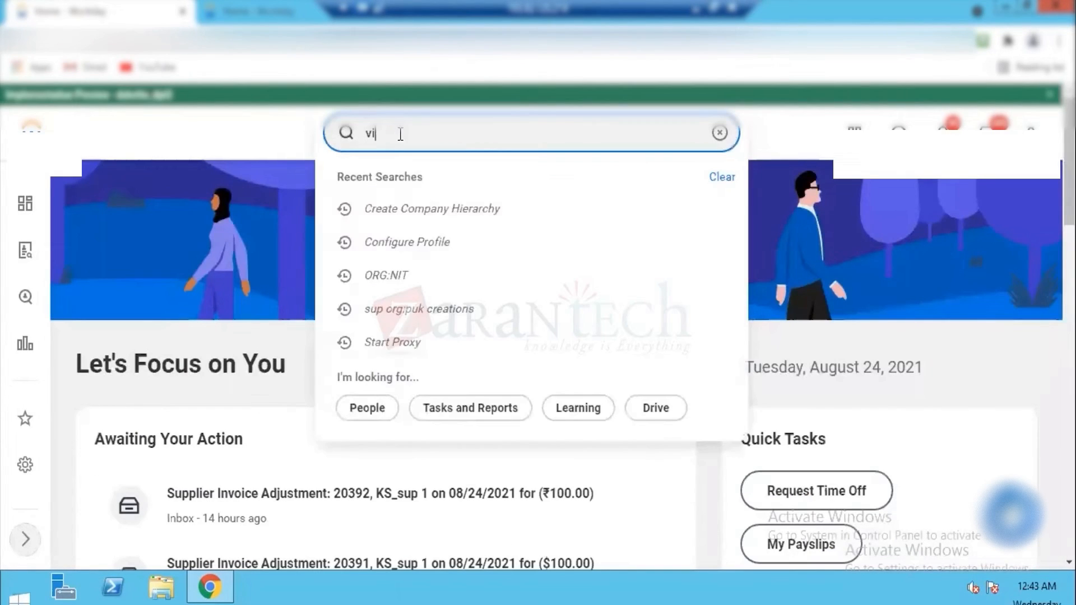
pyautogui.write('ew')
pyautogui.write(' cm')
pyautogui.write('om')
pyautogui.write('p hi')
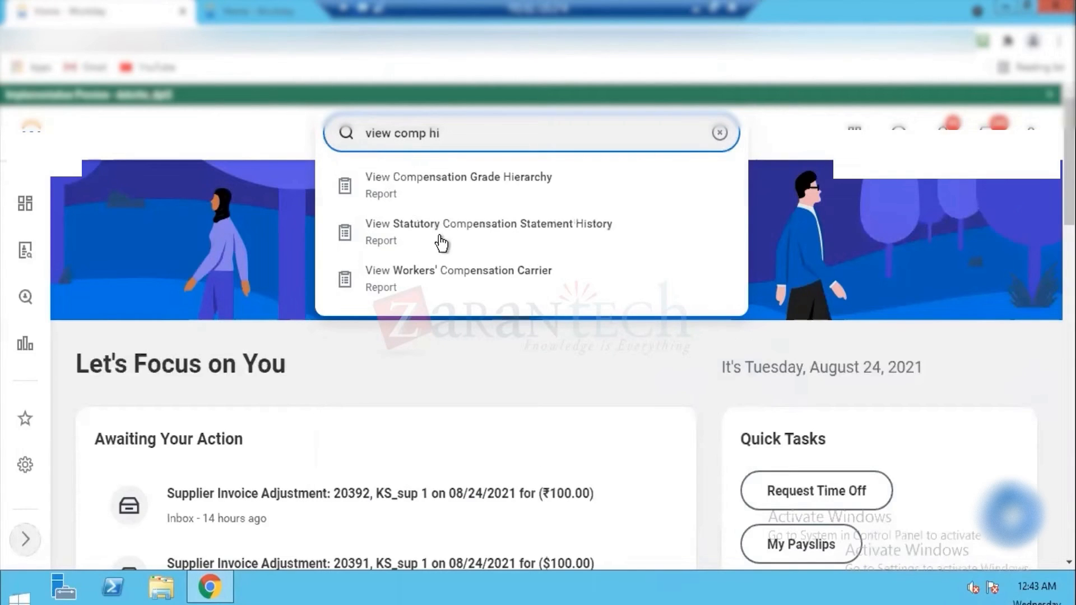
pyautogui.tripleClick(461, 141)
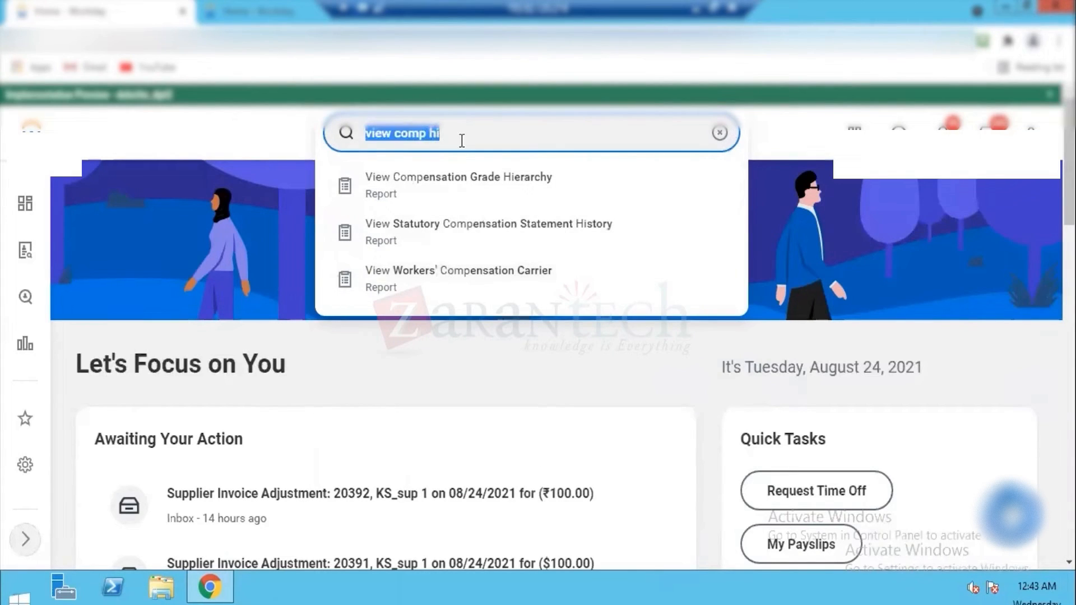
pyautogui.write('comp')
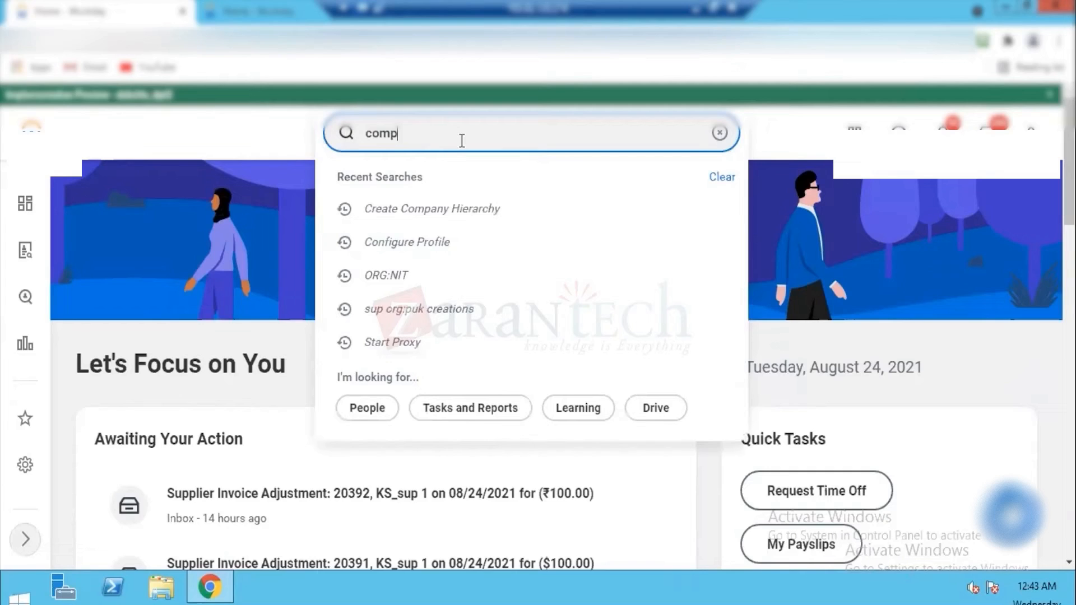
pyautogui.write('any hie')
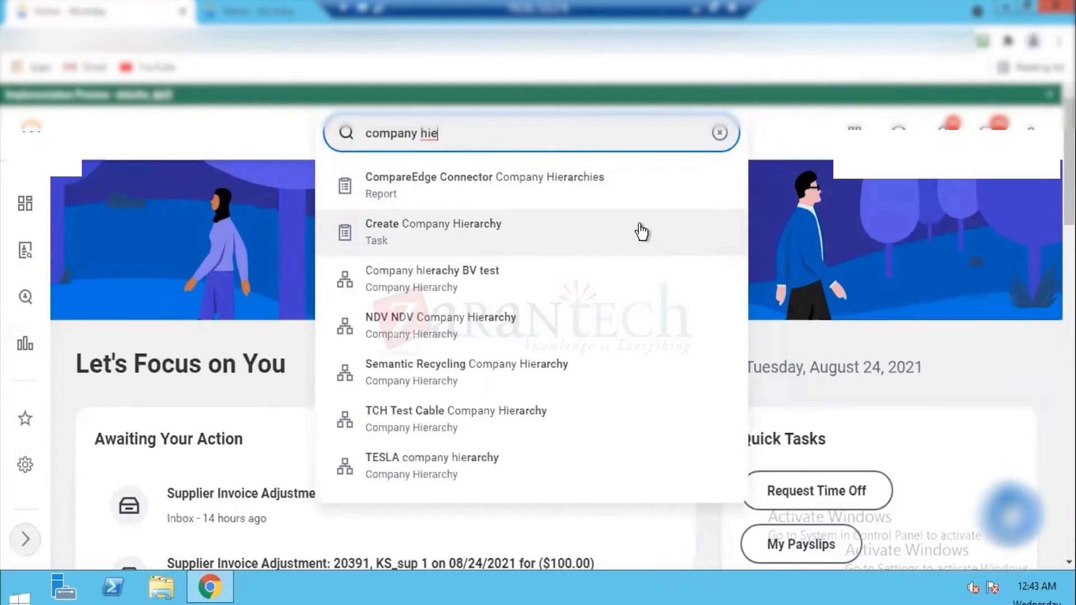
# Step: Search for Dell Group across all of Workday and open the Dell Group company hierarchy
pyautogui.tripleClick(646, 137)
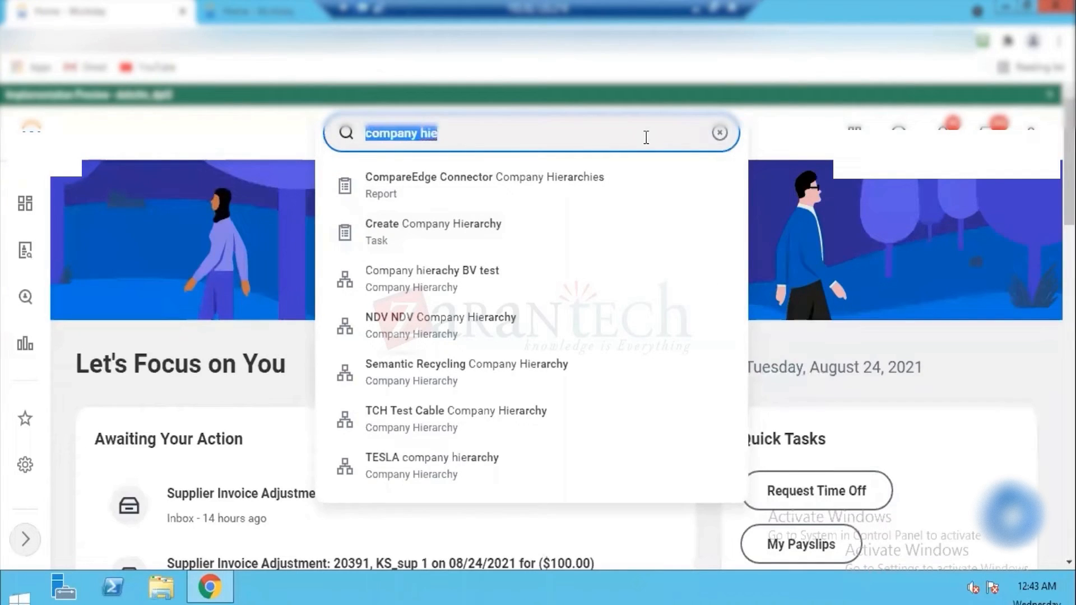
pyautogui.write('Dell Group')
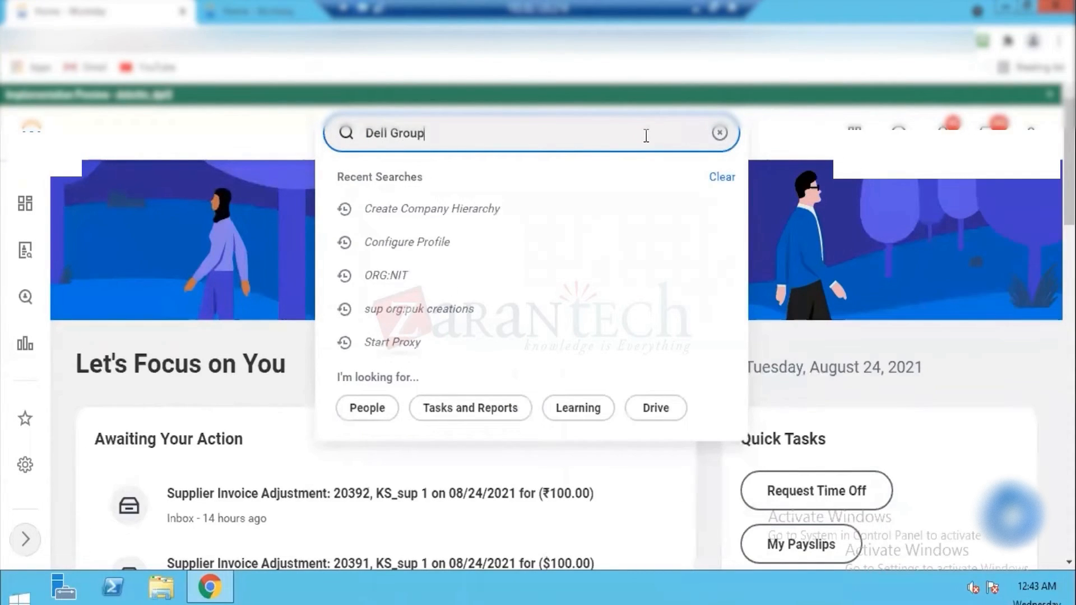
pyautogui.press('Return')
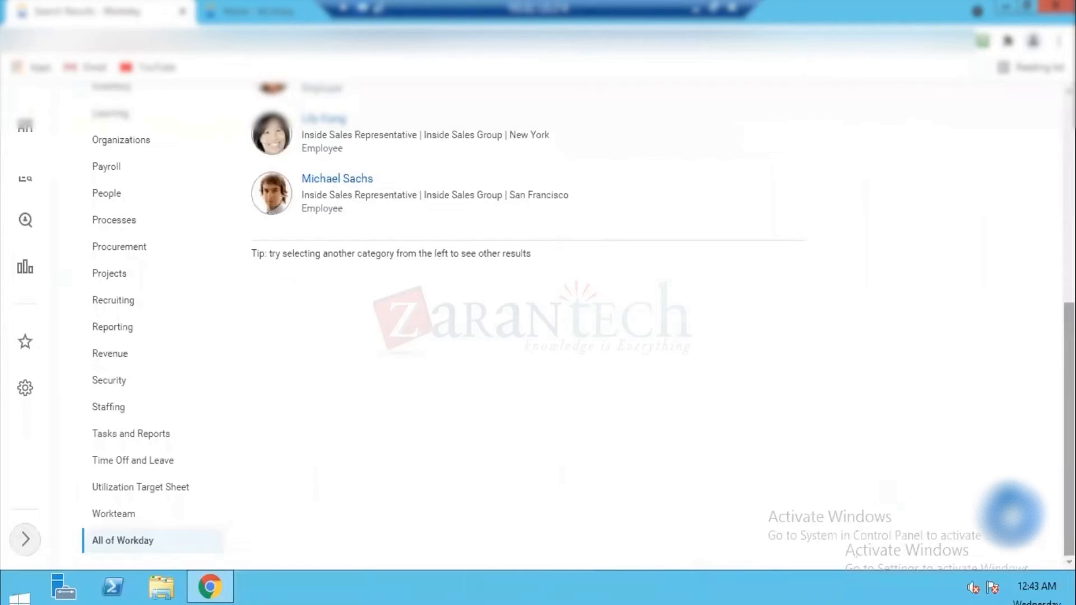
pyautogui.scroll(7, 267, 298)
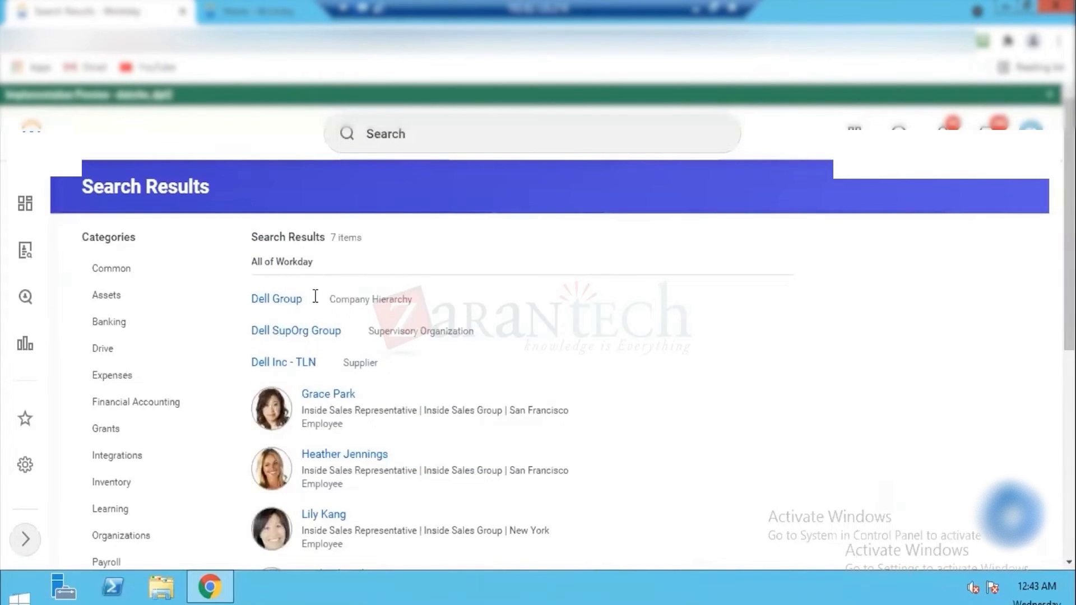
pyautogui.moveTo(312, 303)
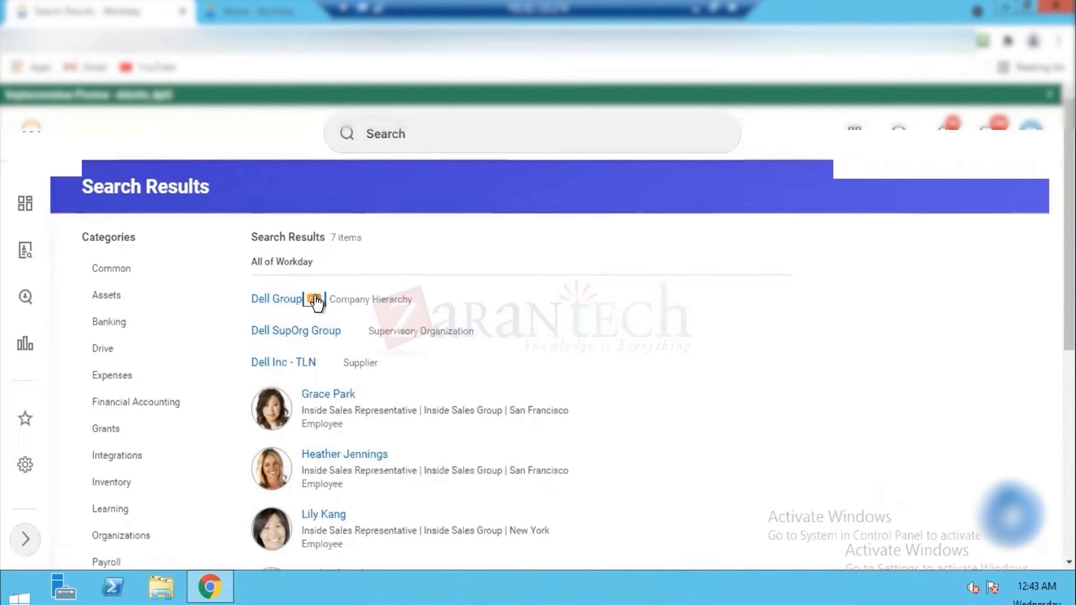
pyautogui.click(280, 305)
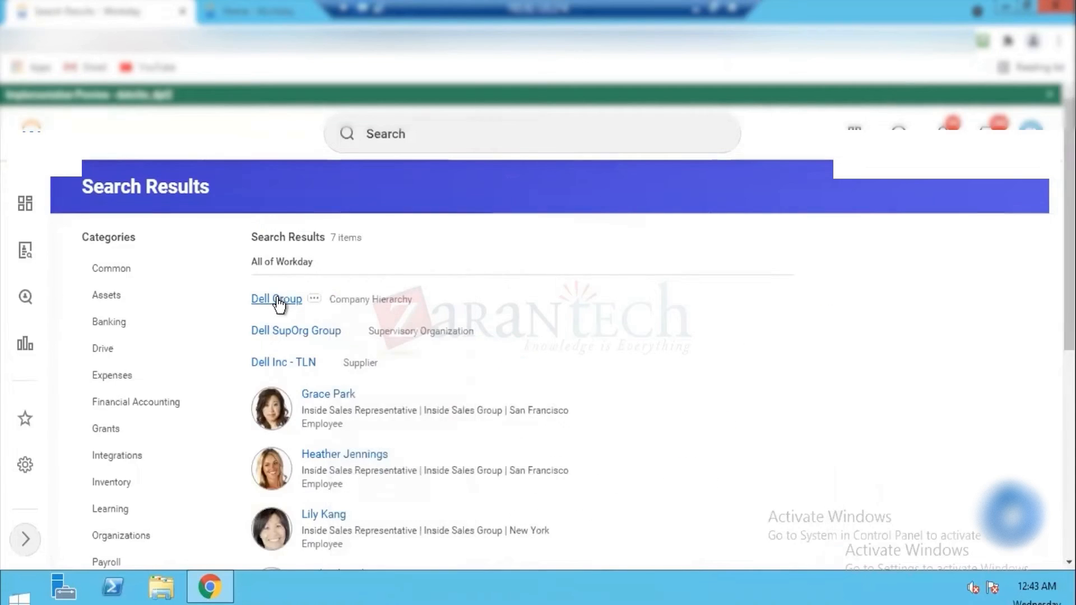
# Step: Open the Org Chart of Dell Group to examine the companies beneath it
pyautogui.click(191, 192)
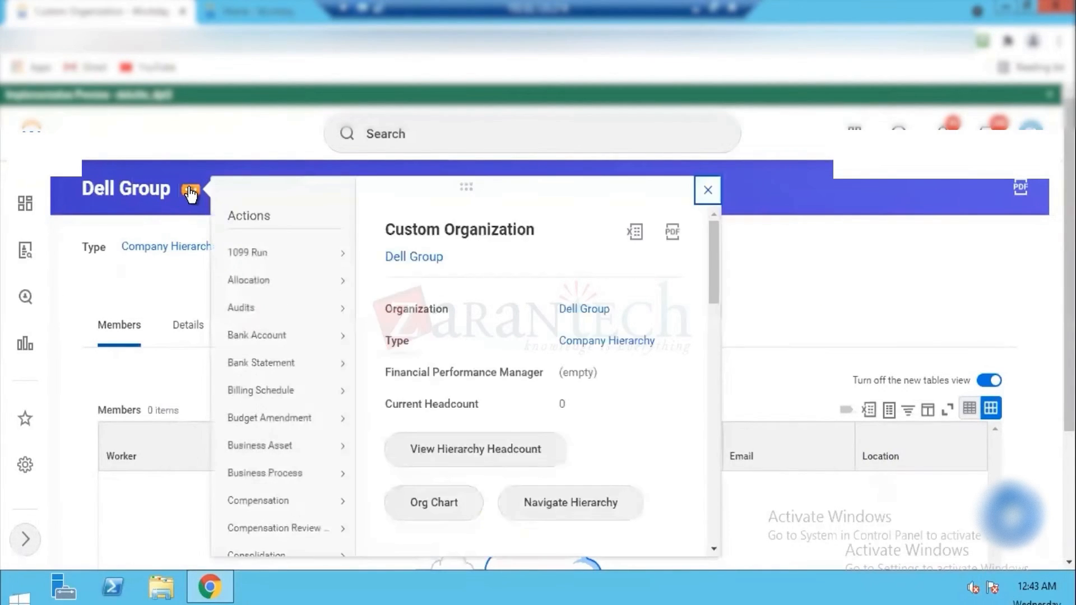
pyautogui.click(421, 502)
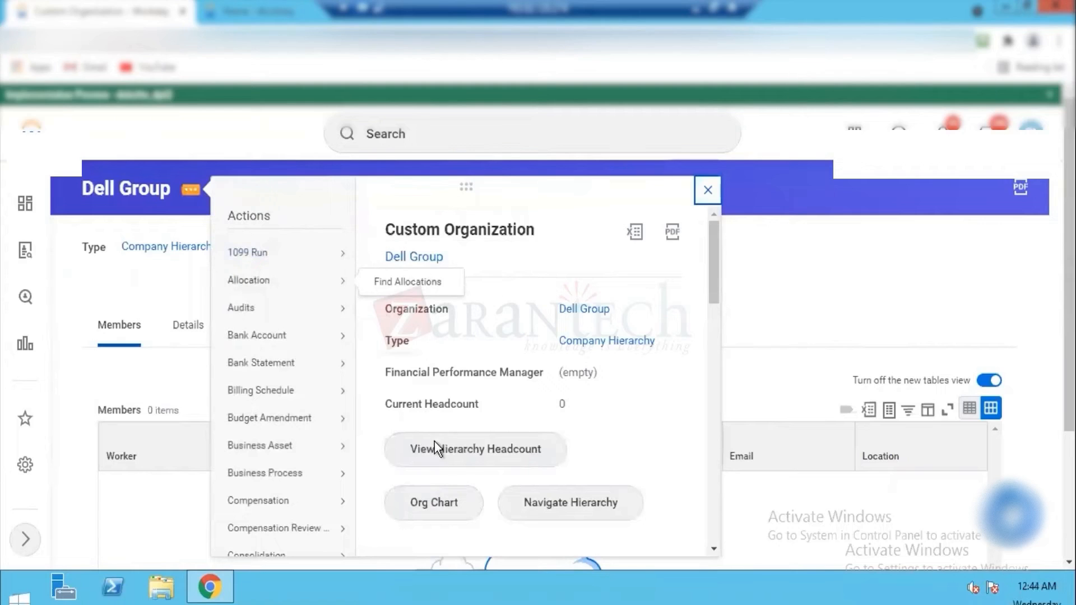
pyautogui.click(424, 507)
pyautogui.click(422, 503)
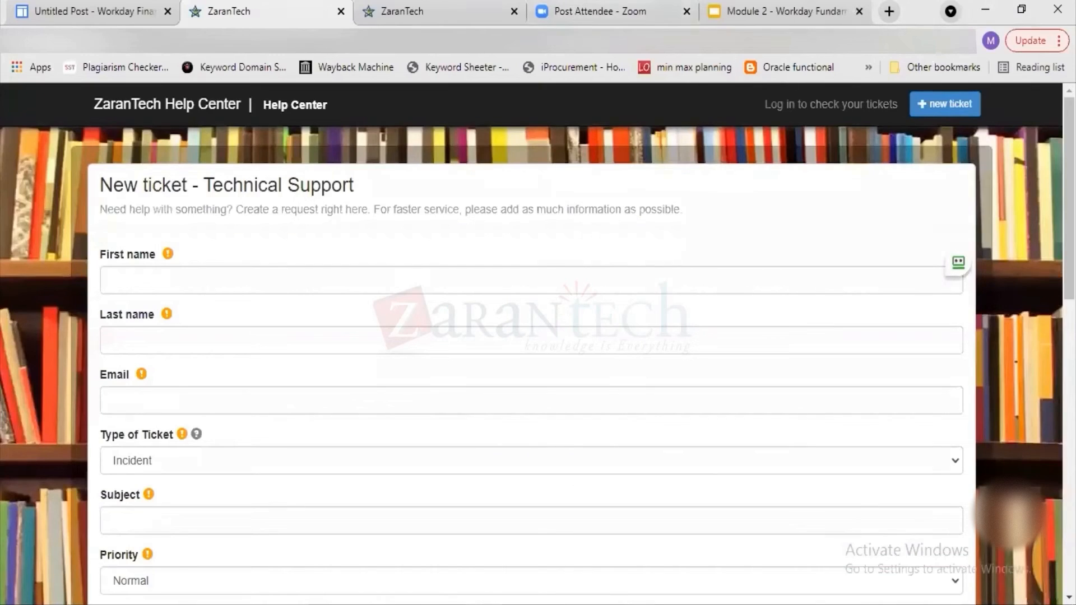
# Step: Switch to the ZT.xlsx workbook in Excel and look at the Dell Group company entries
pyautogui.click(852, 604)
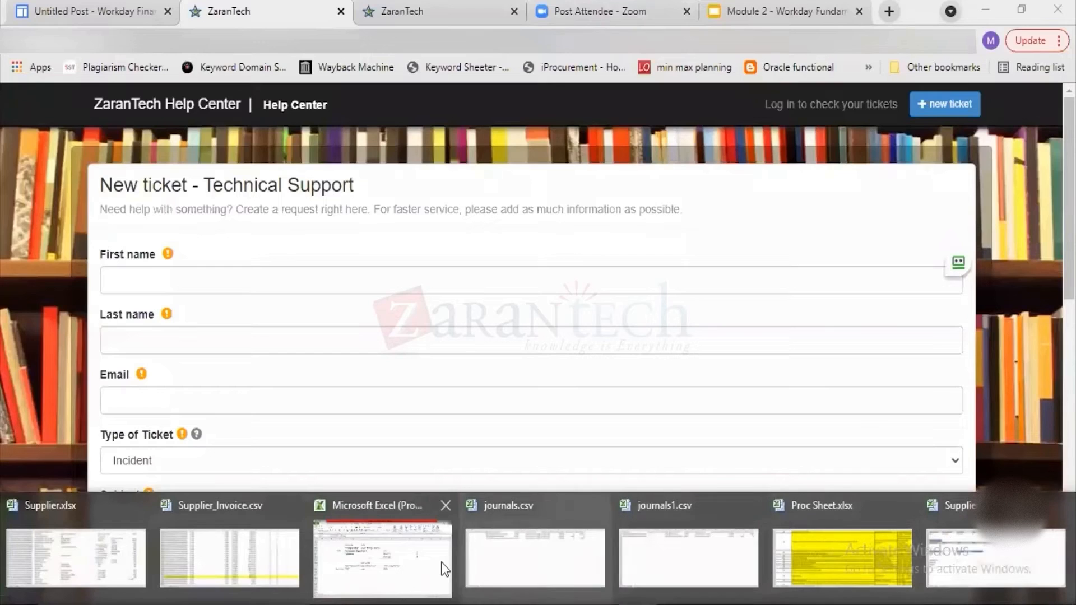
pyautogui.click(380, 563)
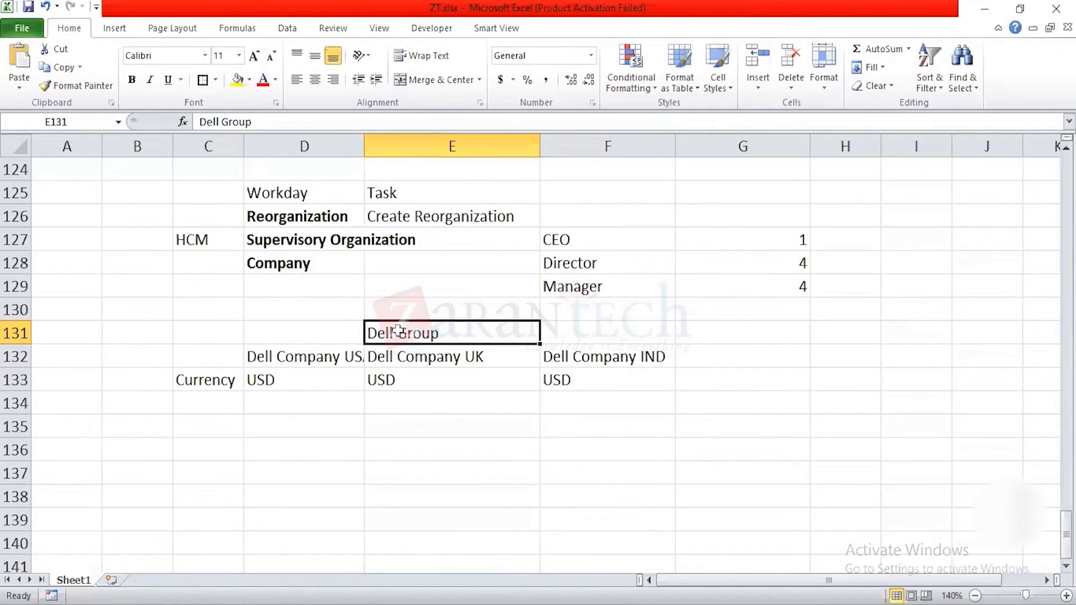
pyautogui.click(301, 364)
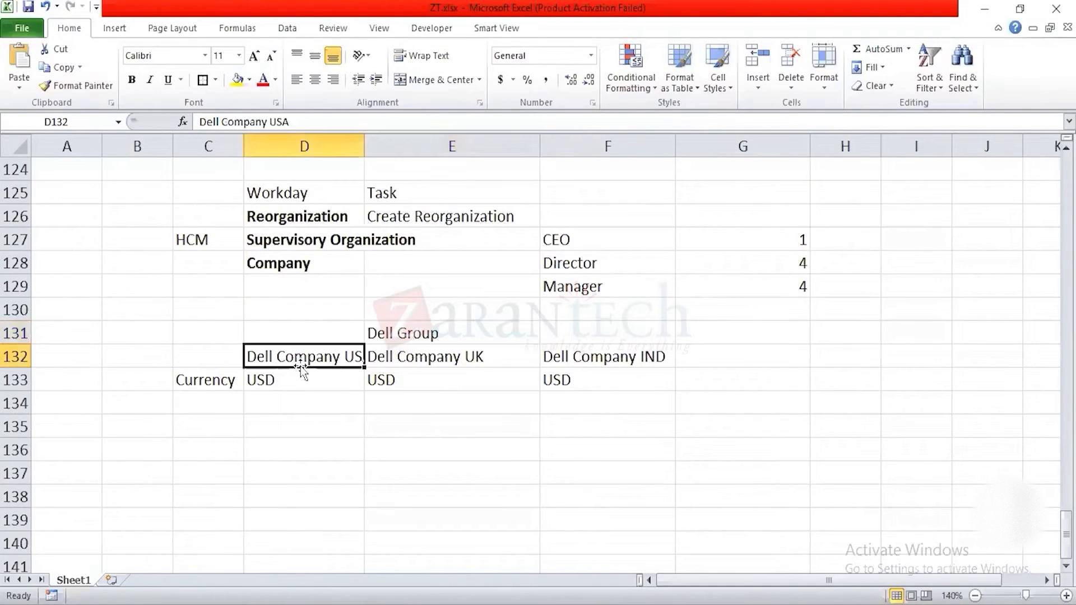
# Step: Examine the Regions and Departments entries under Organization Structure in the sheet
pyautogui.click(302, 340)
pyautogui.press('Up')
pyautogui.press('Up')
pyautogui.press('Up')
pyautogui.press('Up')
pyautogui.press('Up')
pyautogui.press('Up')
pyautogui.press('Up')
pyautogui.press('Up')
pyautogui.press('Up')
pyautogui.press('Up')
pyautogui.press('Up')
pyautogui.press('Up')
pyautogui.press('Up')
pyautogui.press('Up')
pyautogui.press('Up')
pyautogui.press('Up')
pyautogui.press('Up')
pyautogui.press('Up')
pyautogui.press('Up')
pyautogui.press('Up')
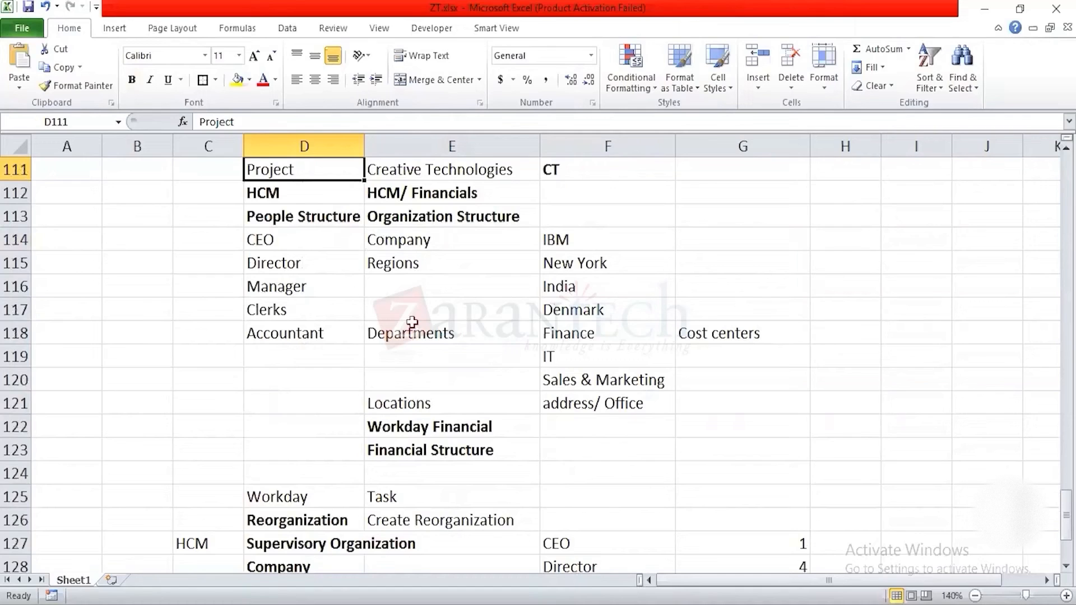
pyautogui.moveTo(403, 264); pyautogui.dragTo(565, 311)
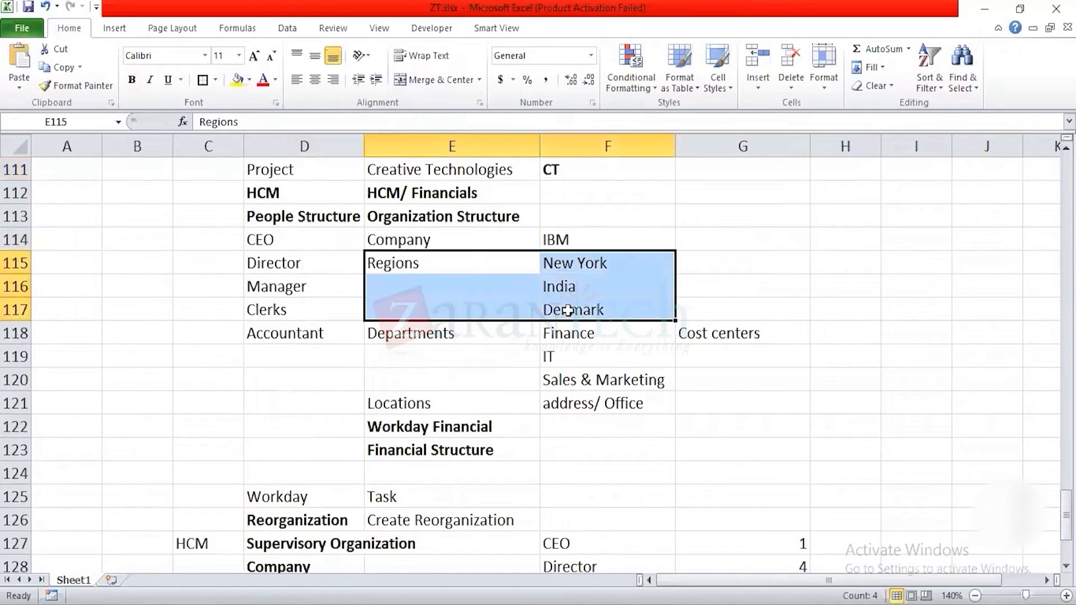
pyautogui.scroll(-2, 536, 369)
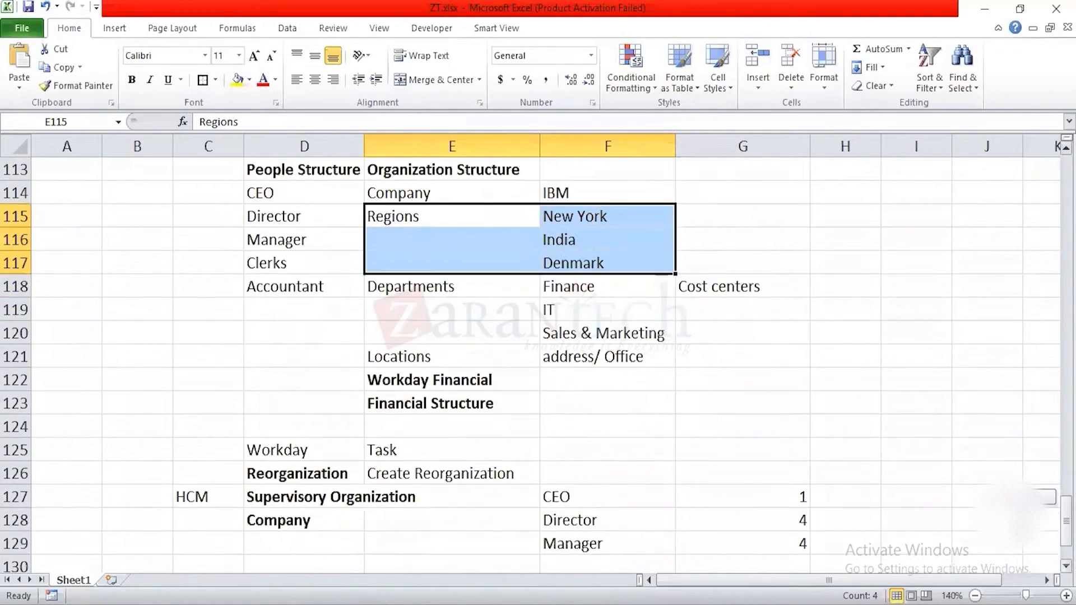
pyautogui.scroll(5, 468, 449)
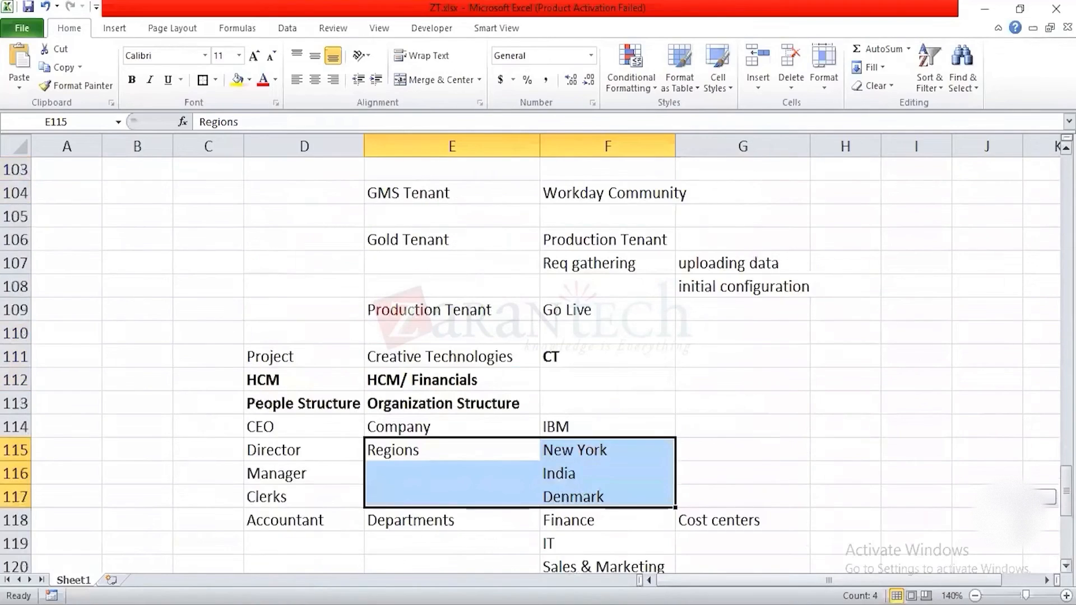
pyautogui.scroll(-1, 468, 449)
pyautogui.click(468, 449)
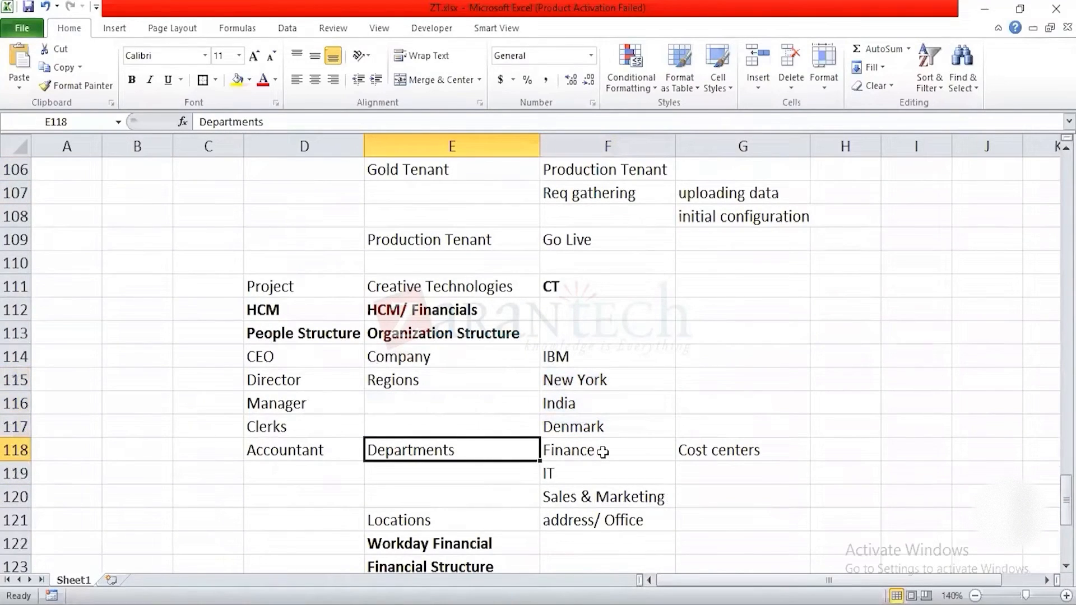
# Step: Enter "utilities bills" in cell D135, below the Dell Company USA currency entry
pyautogui.press('Down')
pyautogui.press('Down')
pyautogui.press('Down')
pyautogui.press('Down')
pyautogui.press('Down')
pyautogui.press('Down')
pyautogui.press('Down')
pyautogui.press('Down')
pyautogui.press('Down')
pyautogui.press('Down')
pyautogui.press('Down')
pyautogui.press('Down')
pyautogui.press('Down')
pyautogui.press('Down')
pyautogui.press('Down')
pyautogui.press('Down')
pyautogui.press('Down')
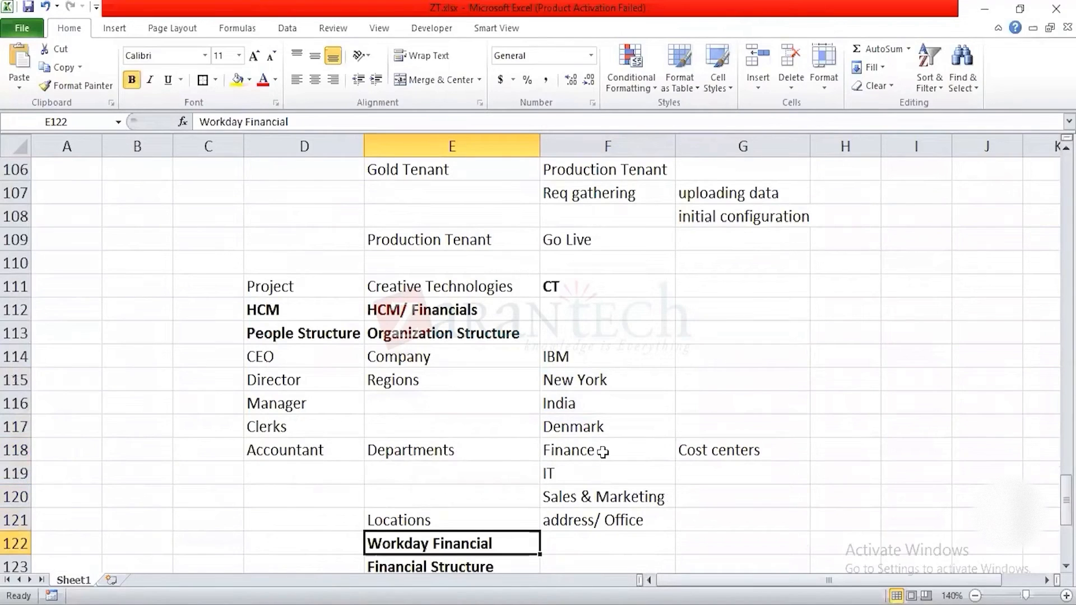
pyautogui.press('Down')
pyautogui.press('Down')
pyautogui.press('Down')
pyautogui.press('Up')
pyautogui.press('Up')
pyautogui.press('Up')
pyautogui.press('Up')
pyautogui.press('Left')
pyautogui.press('Down')
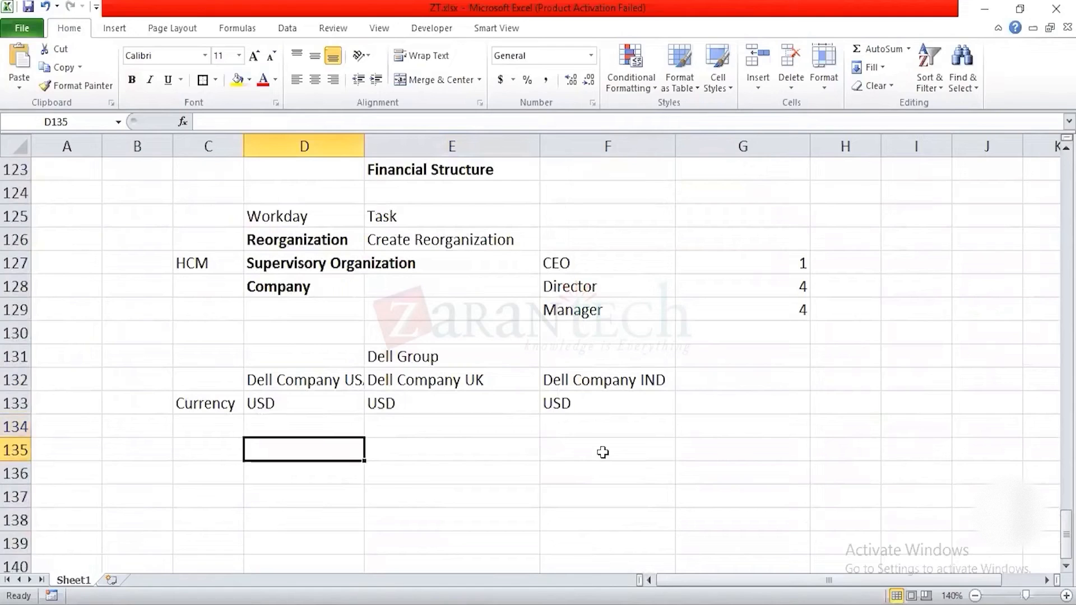
pyautogui.press('Left')
pyautogui.press('Left')
pyautogui.press('Right')
pyautogui.press('Right')
pyautogui.write('utilities bills')
pyautogui.press('Return')
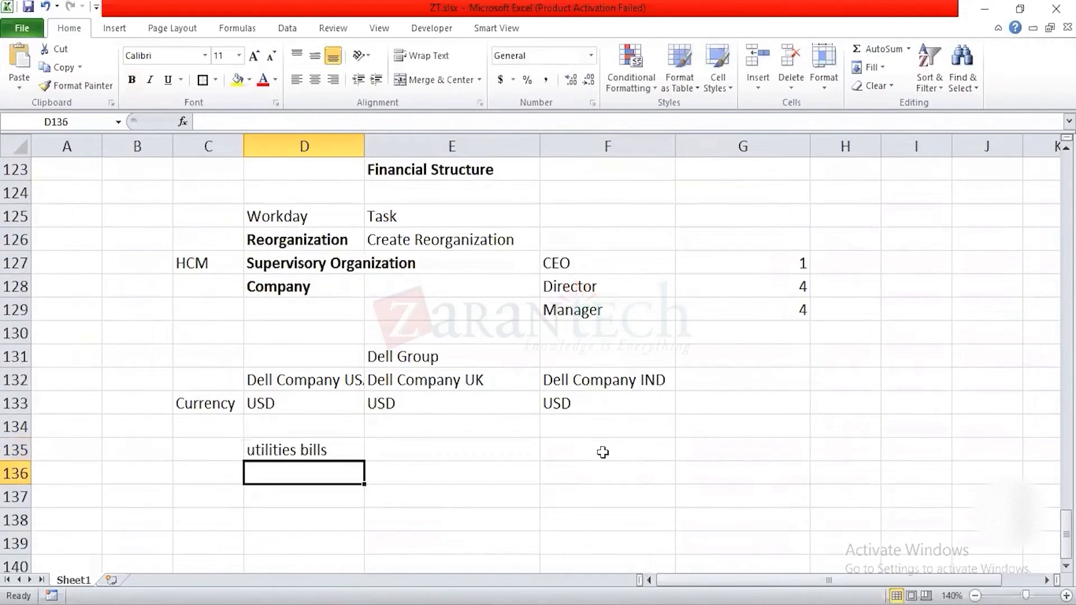
# Step: Add "transportation expense" in D136 and "IT equipment purchase" in D137, beneath the utilities bills entry
pyautogui.write('tr')
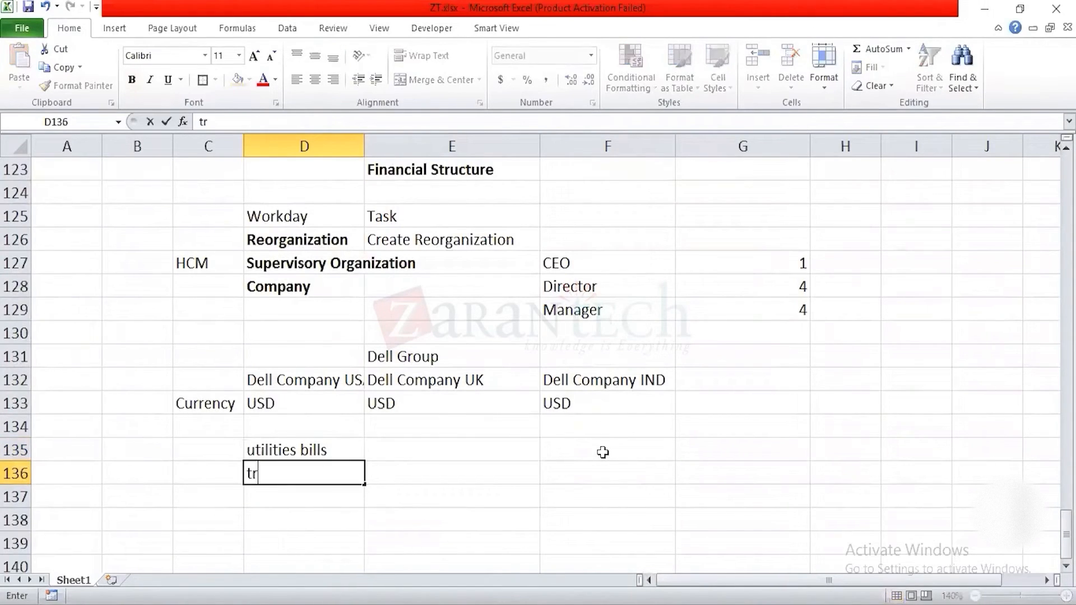
pyautogui.write('ansportation expense')
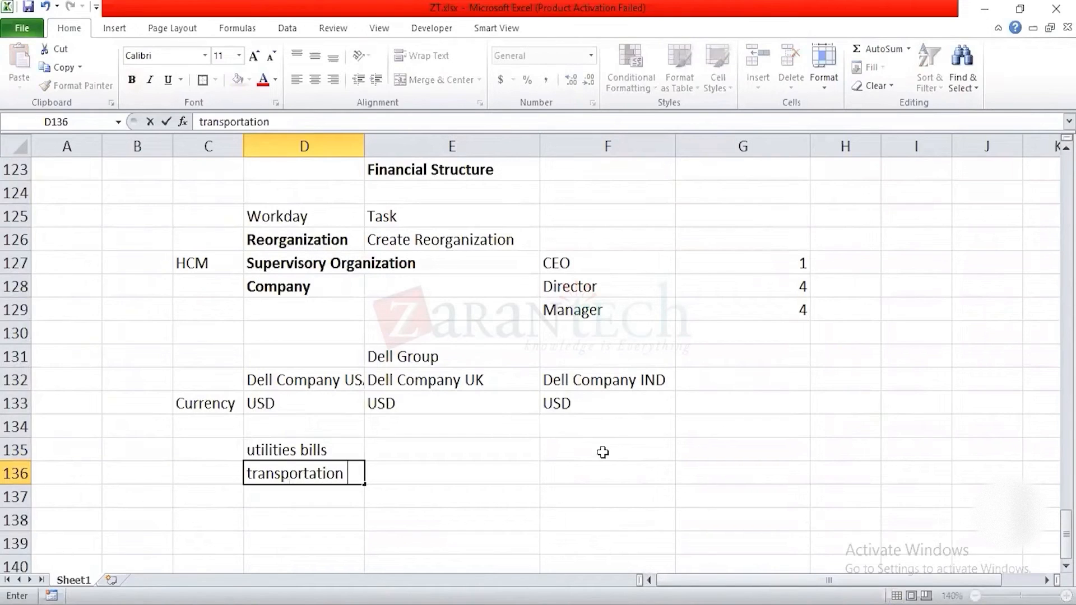
pyautogui.press('Return')
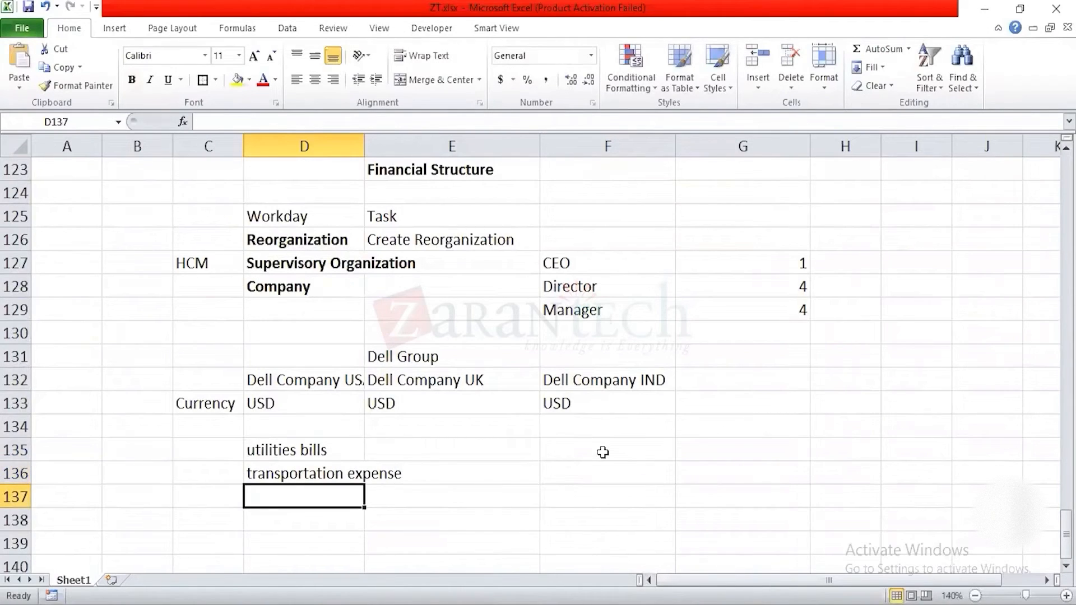
pyautogui.write('IT e')
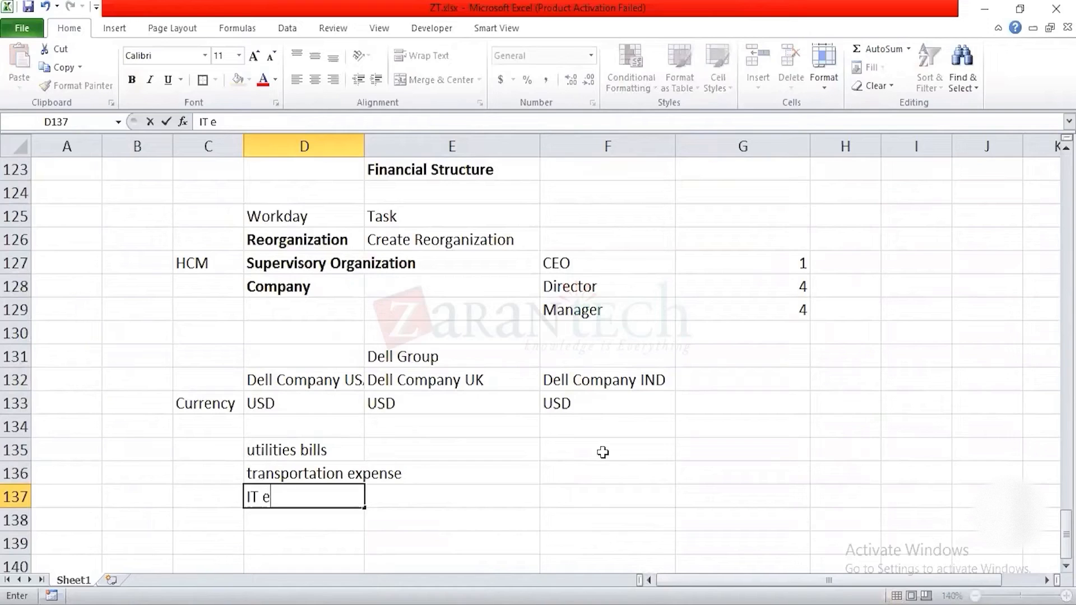
pyautogui.write('quipment ')
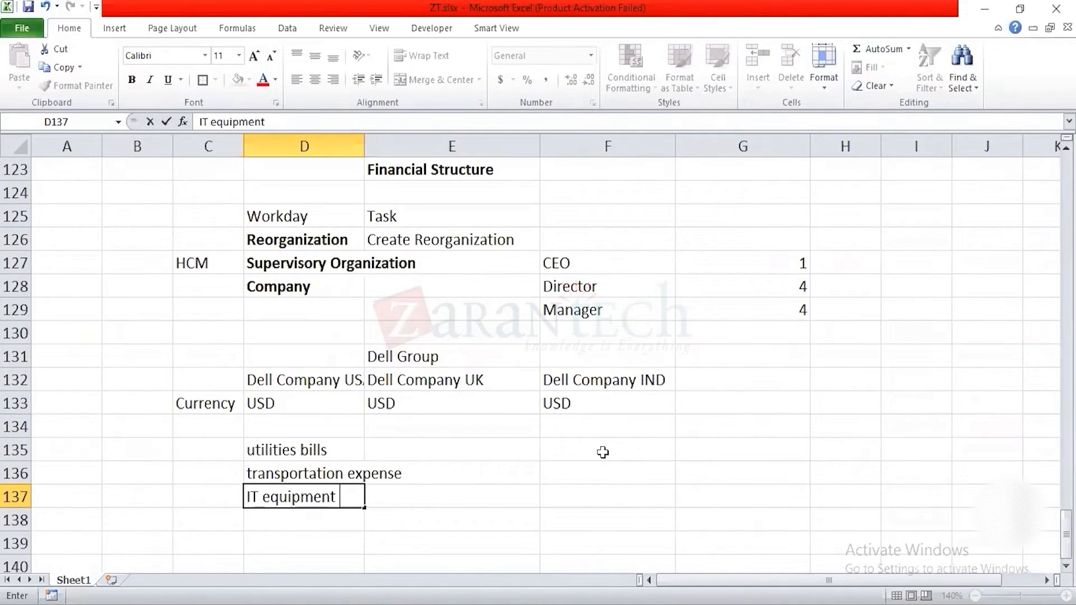
pyautogui.write('purchase')
pyautogui.press('Return')
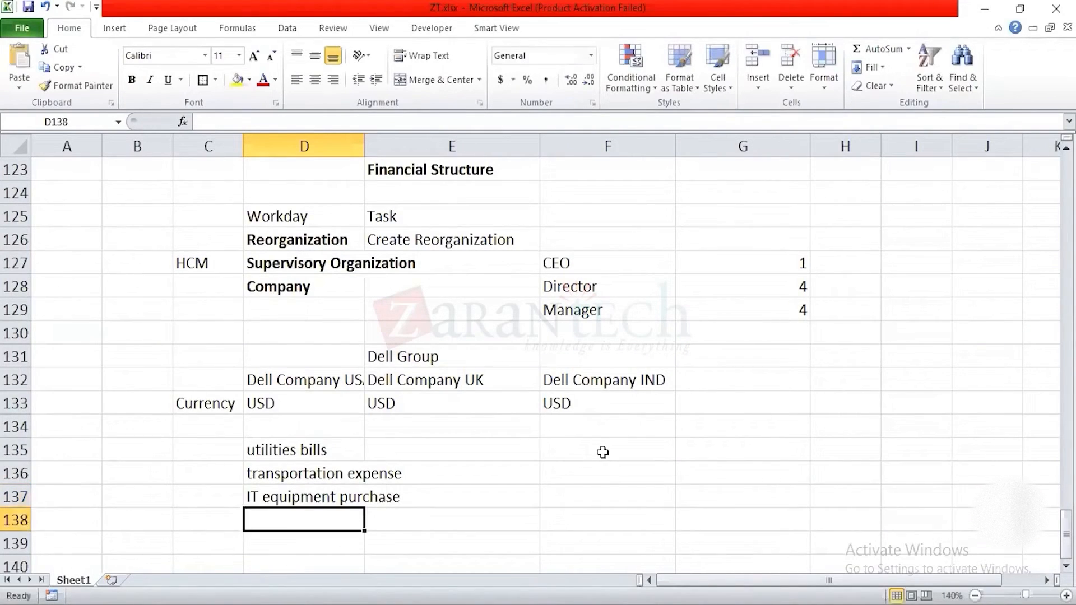
# Step: List the departments finance, IT and Sales & Marketing in E135 to E137, beside the expense entries
pyautogui.click(289, 376)
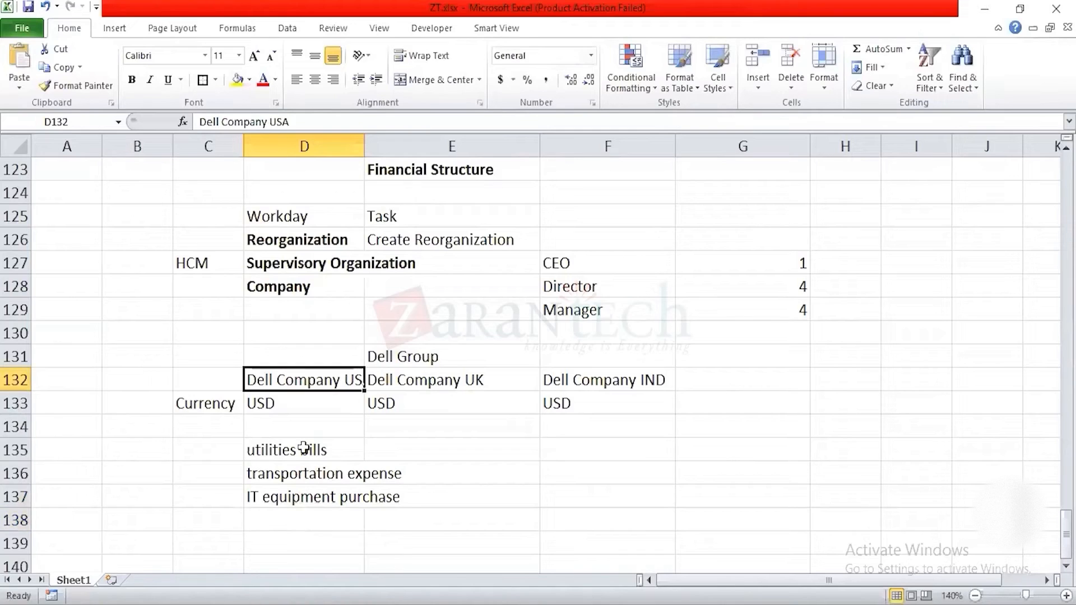
pyautogui.moveTo(314, 446); pyautogui.dragTo(314, 495)
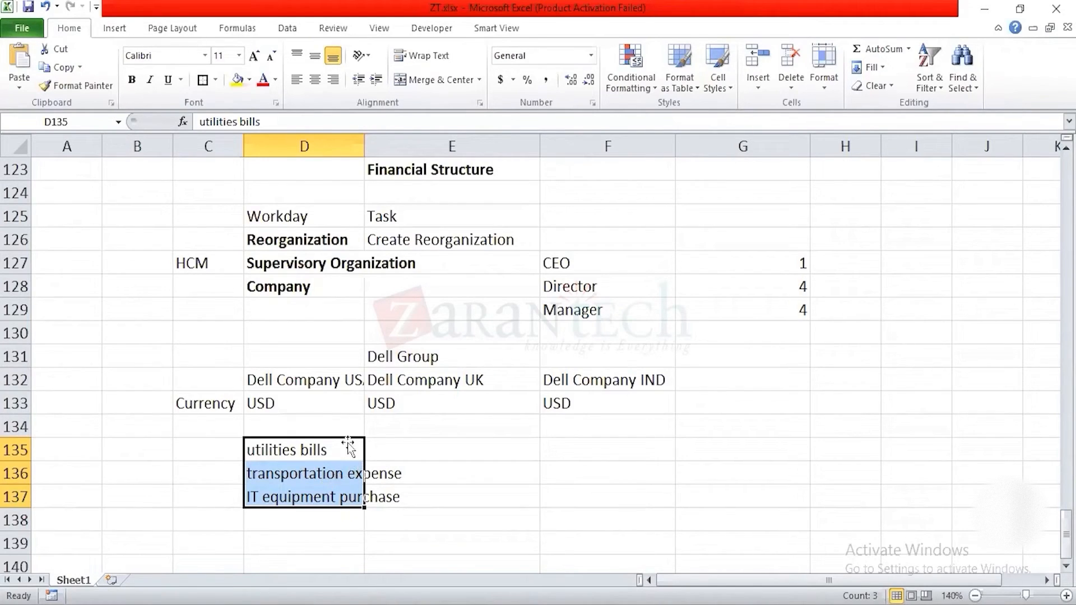
pyautogui.click(303, 380)
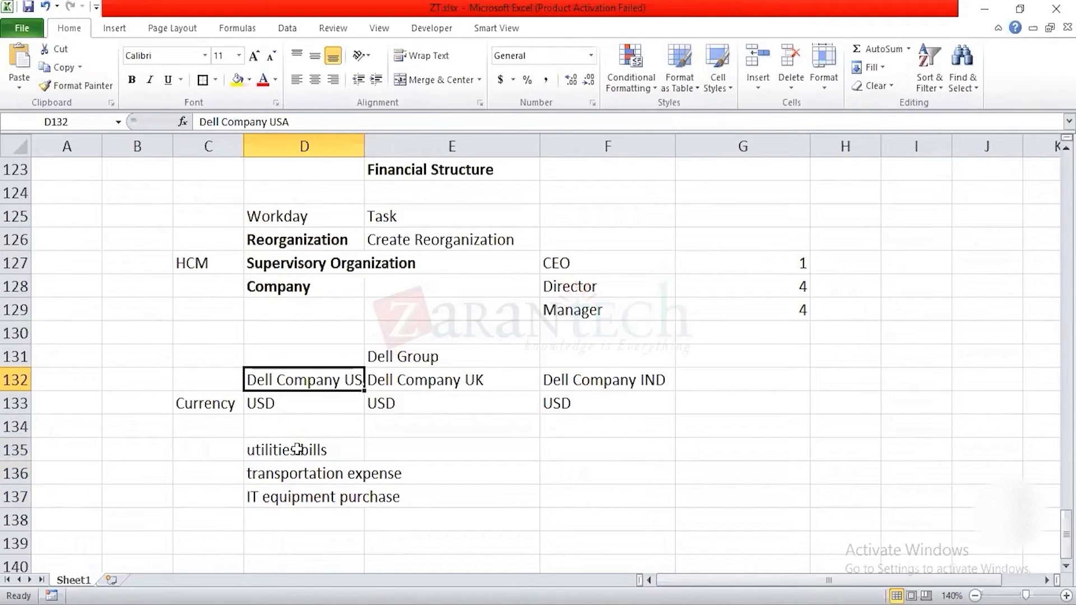
pyautogui.press('Down')
pyautogui.press('Right')
pyautogui.press('Down')
pyautogui.press('Down')
pyautogui.write('finance')
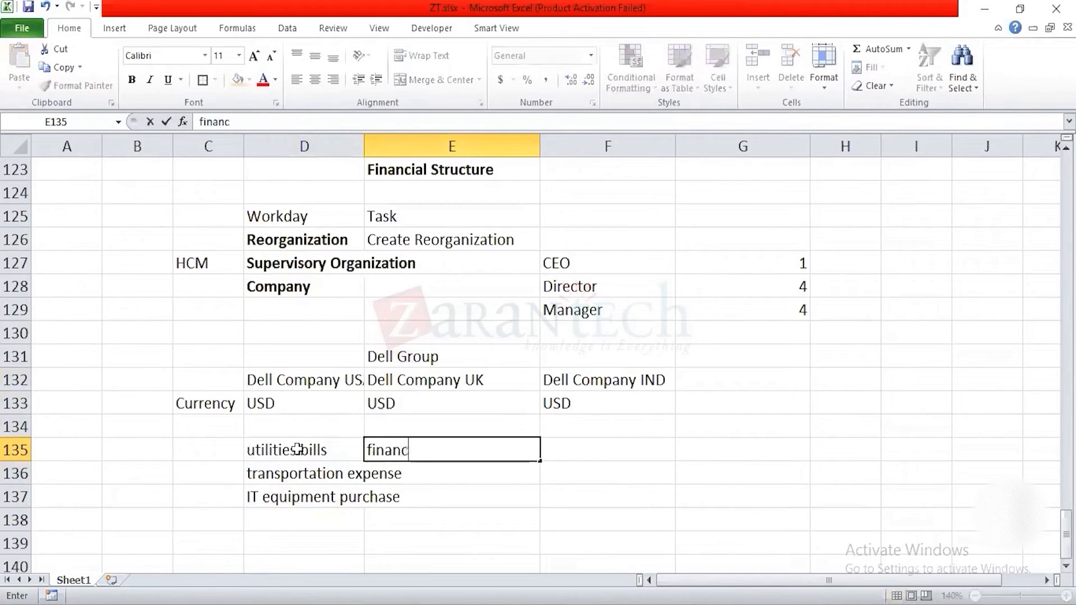
pyautogui.press('Return')
pyautogui.write('IT')
pyautogui.press('Return')
pyautogui.write('Sal')
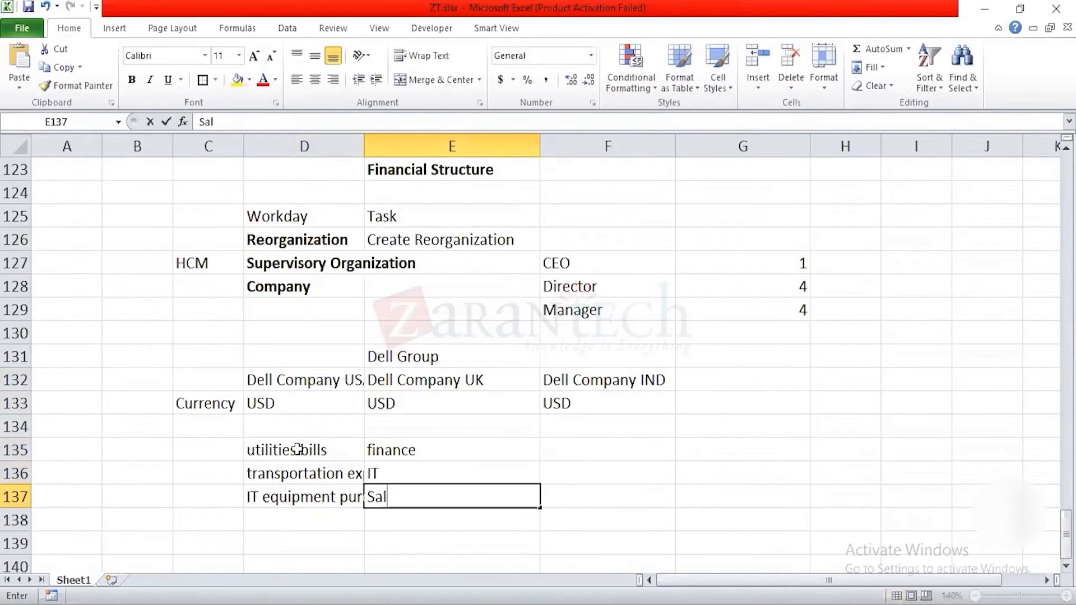
pyautogui.write('es & Marketing')
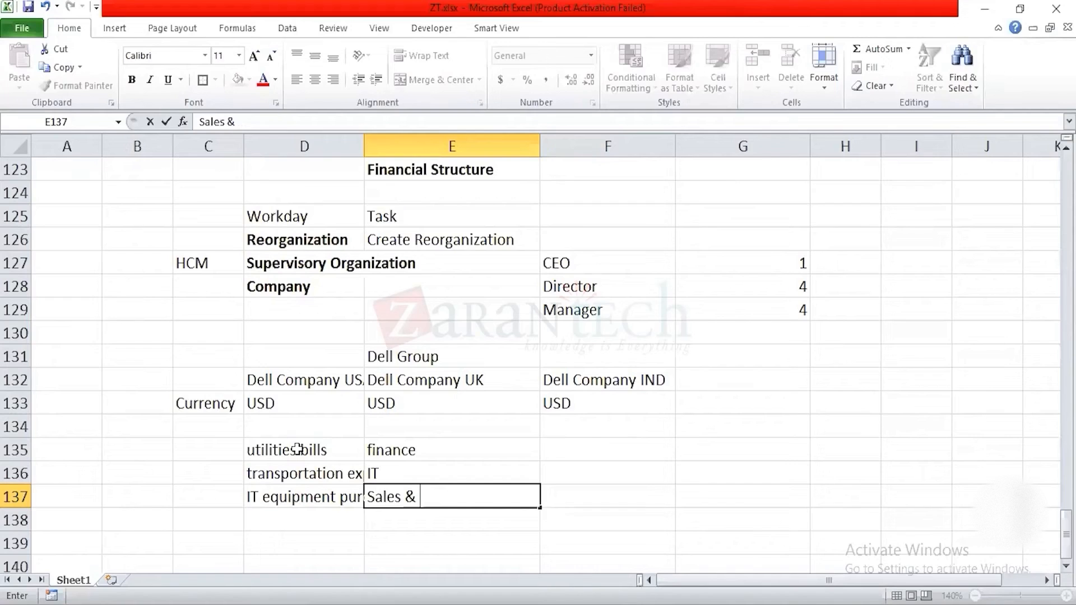
pyautogui.press('Return')
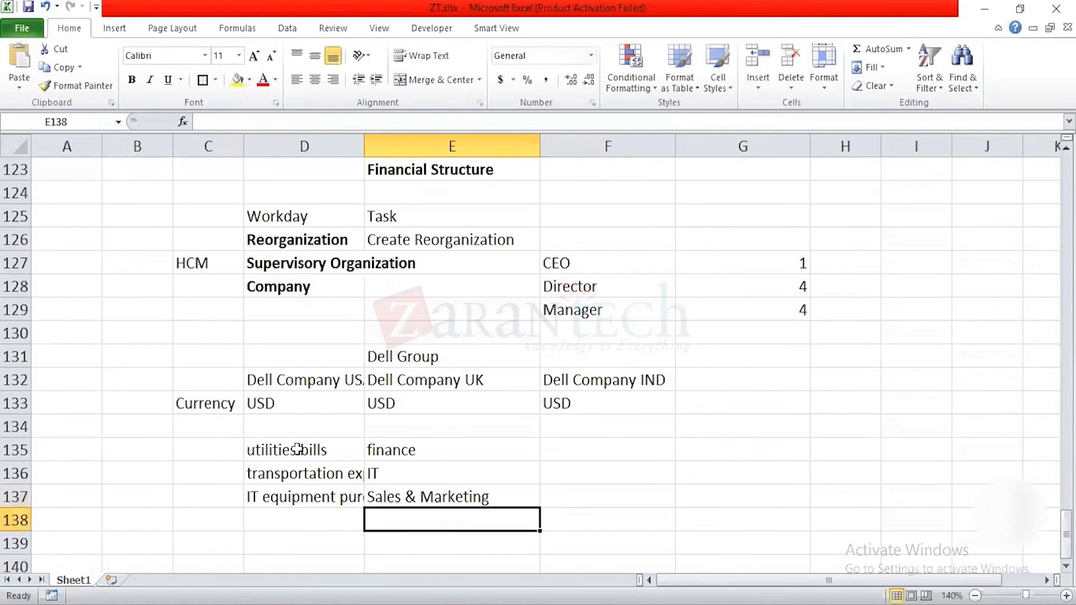
# Step: Add Marketing as a further expense entry in cell D138
pyautogui.click(313, 525)
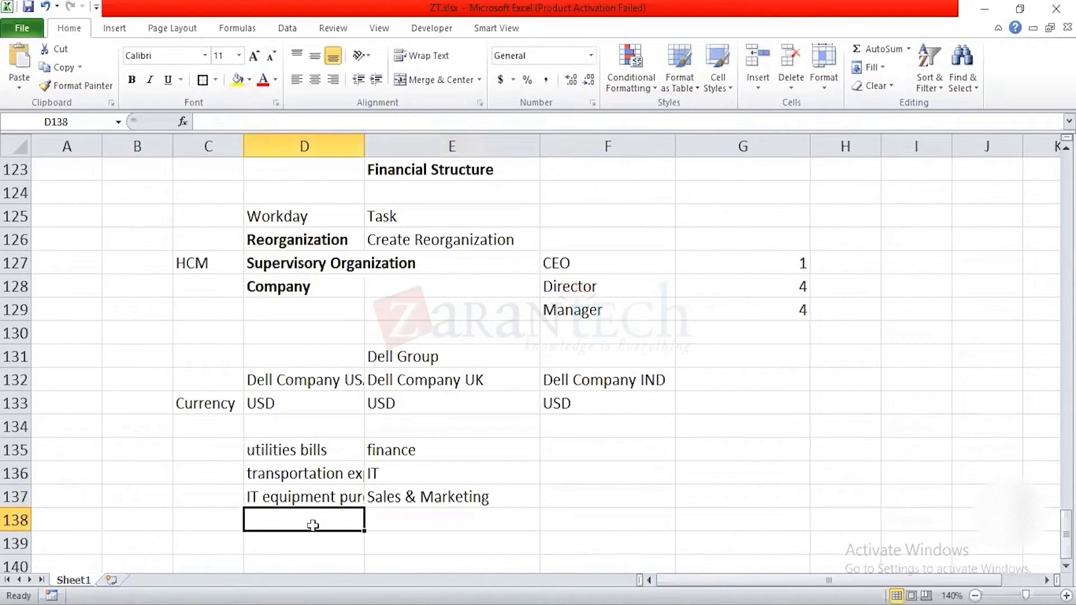
pyautogui.write('Marketing')
pyautogui.press('Return')
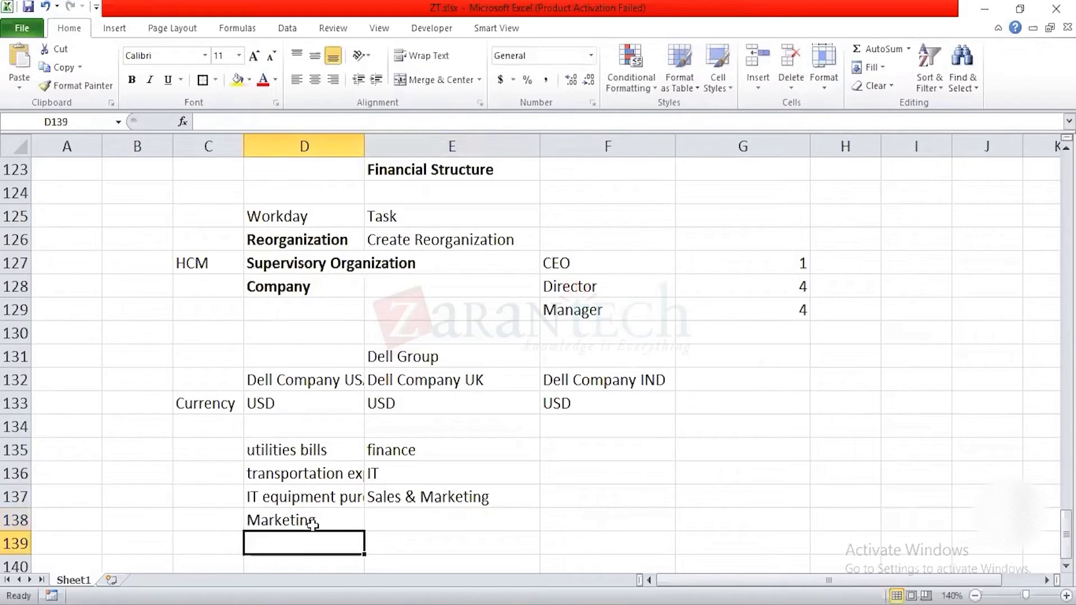
# Step: Move Sales & Marketing down to E138 beside Marketing, and IT down to E137 beside IT equipment purchase
pyautogui.click(443, 493)
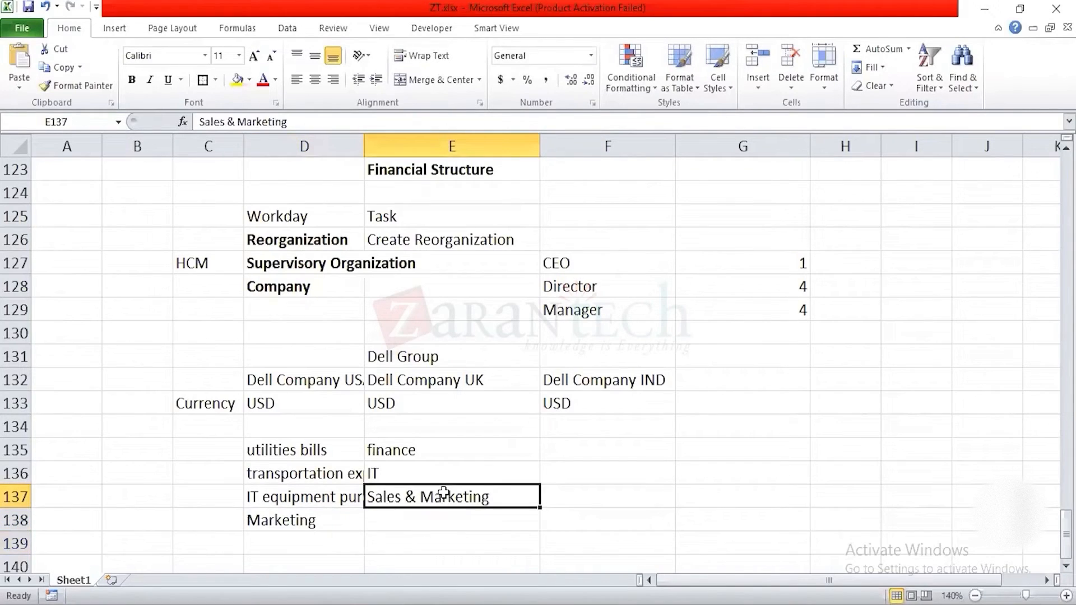
pyautogui.hotkey('ctrl', 'x')
pyautogui.press('Down')
pyautogui.hotkey('ctrl', 'v')
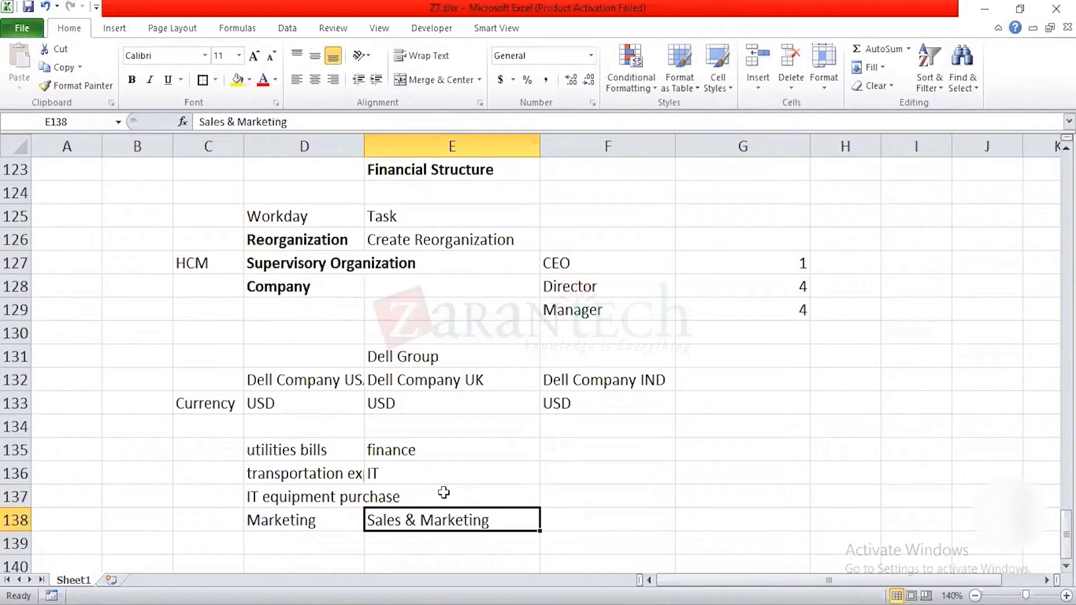
pyautogui.press('Up')
pyautogui.press('Up')
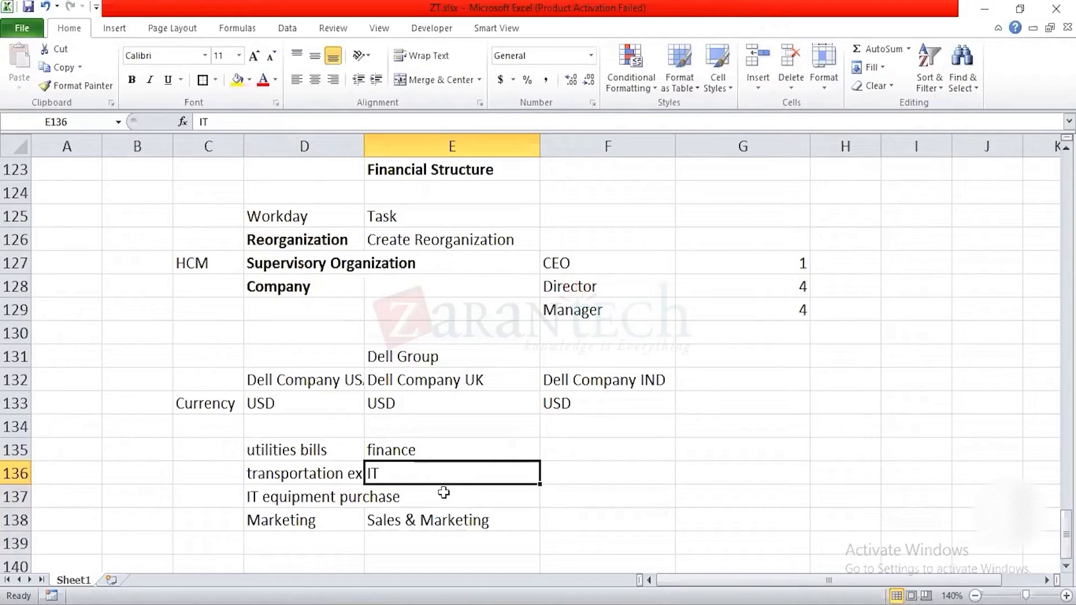
pyautogui.hotkey('ctrl', 'x')
pyautogui.press('Down')
pyautogui.hotkey('ctrl', 'v')
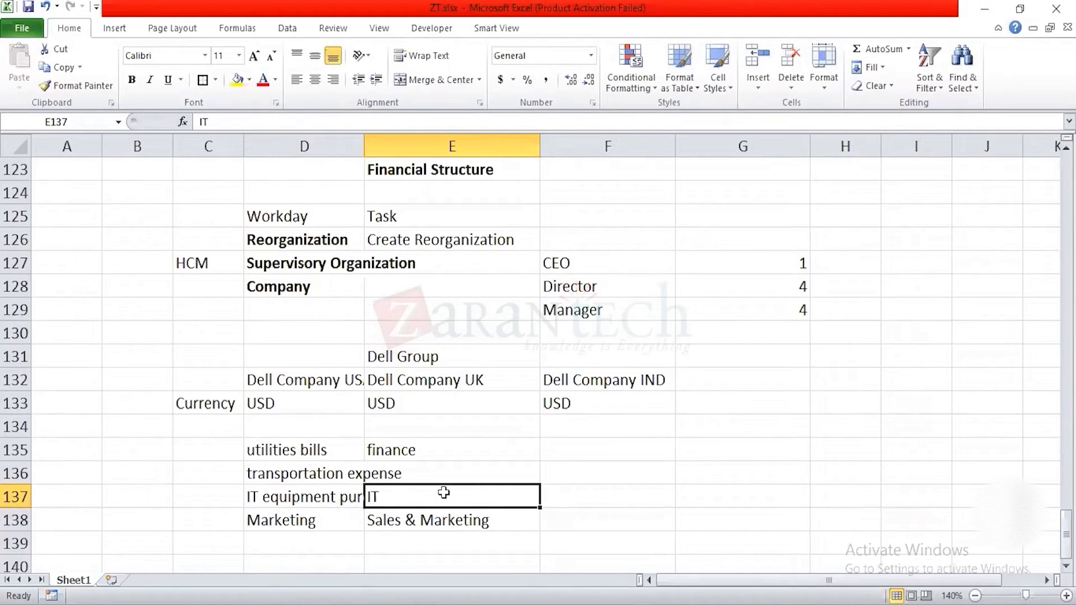
# Step: Enter "Cost and Benefit" in cell F135, beside the finance department
pyautogui.press('Up')
pyautogui.press('Up')
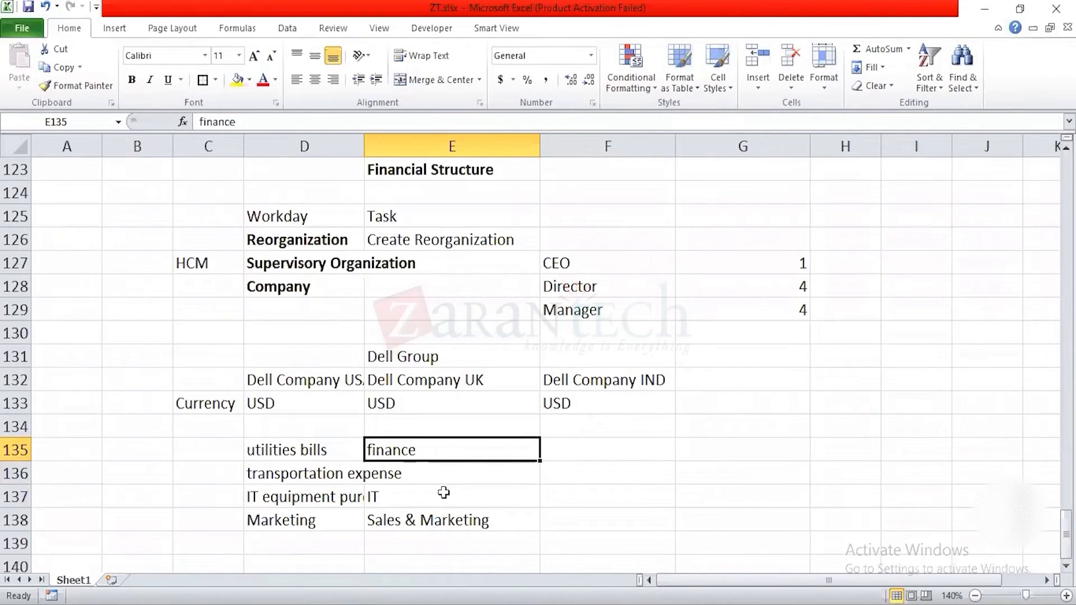
pyautogui.press('Right')
pyautogui.write('Cos')
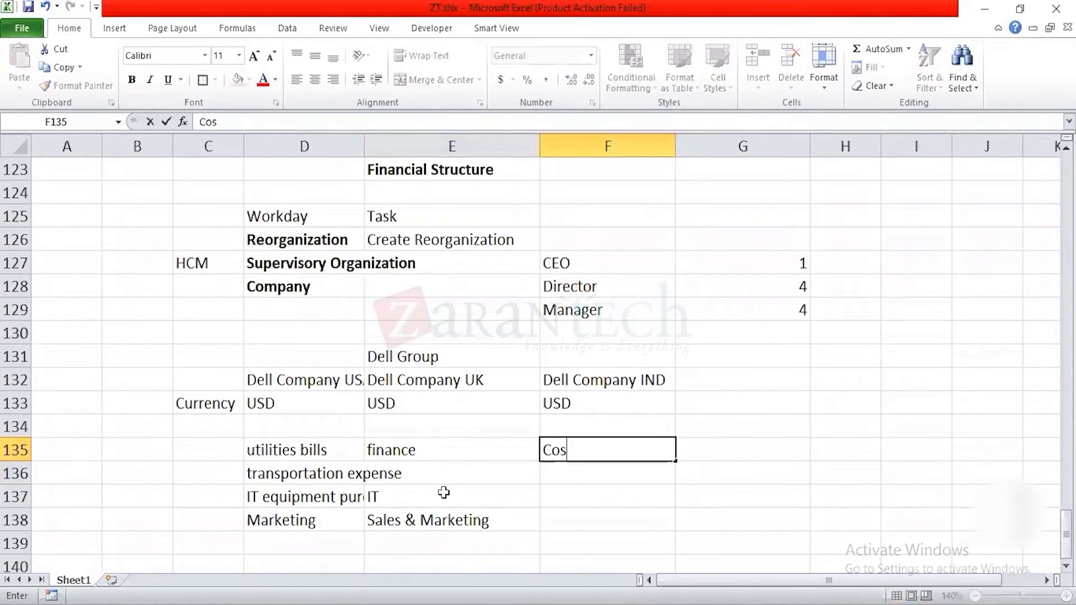
pyautogui.write('t and Benefit')
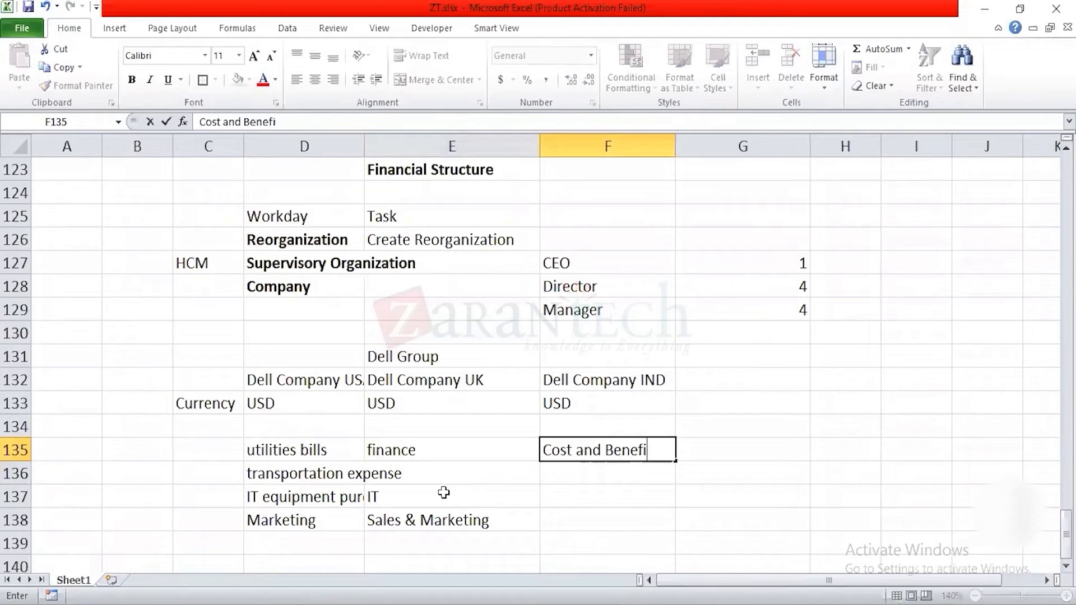
pyautogui.press('Return')
# Step: Enter the amount 2000$ in D139, below the Marketing expense
pyautogui.click(277, 445)
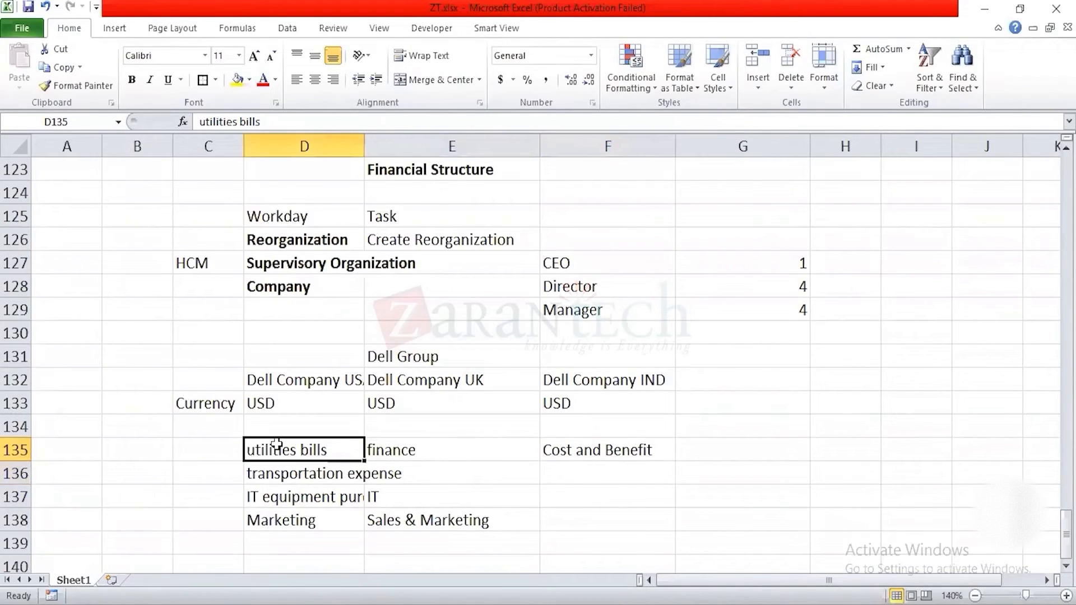
pyautogui.click(328, 501)
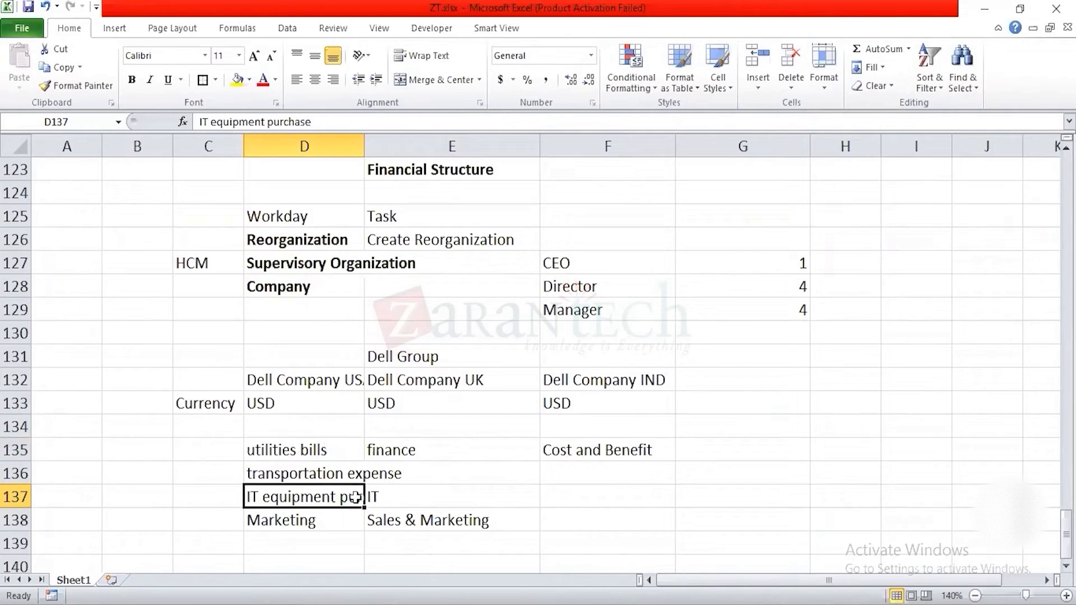
pyautogui.click(406, 516)
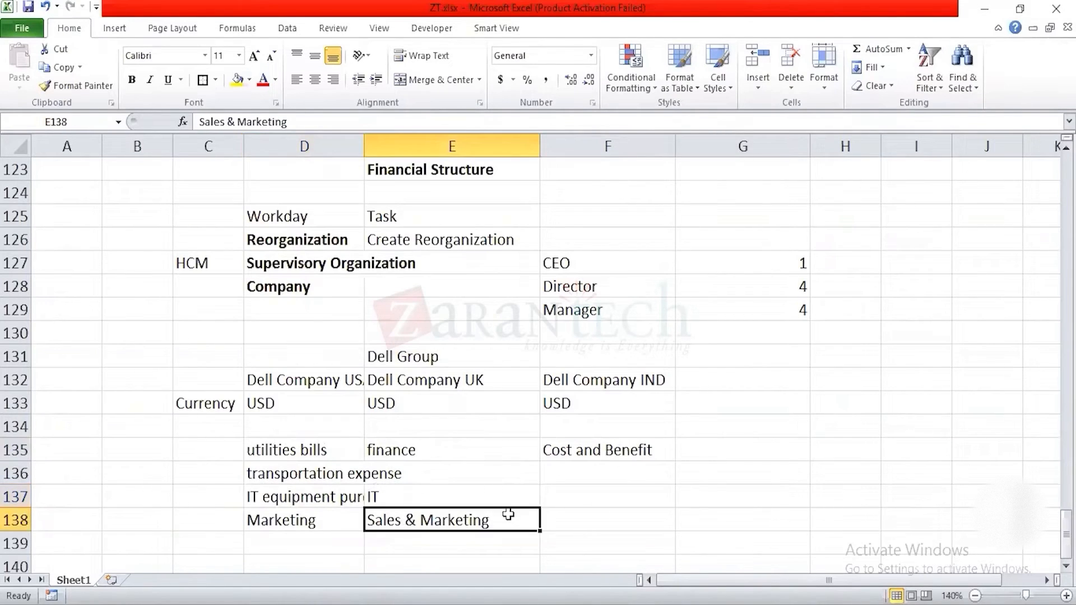
pyautogui.click(303, 512)
pyautogui.click(313, 540)
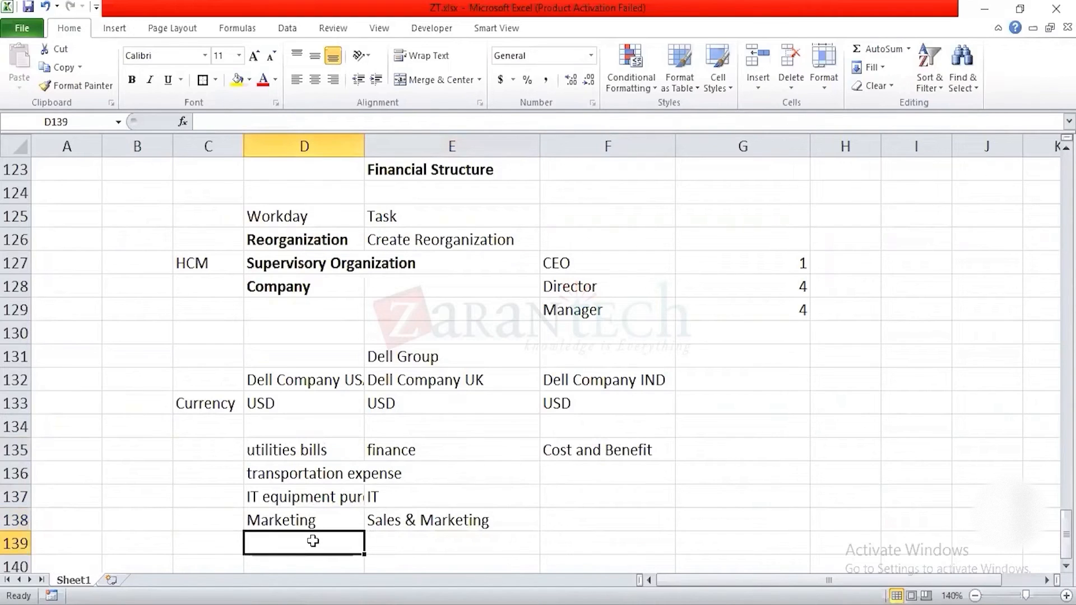
pyautogui.scroll(-1, 313, 541)
pyautogui.write('2000')
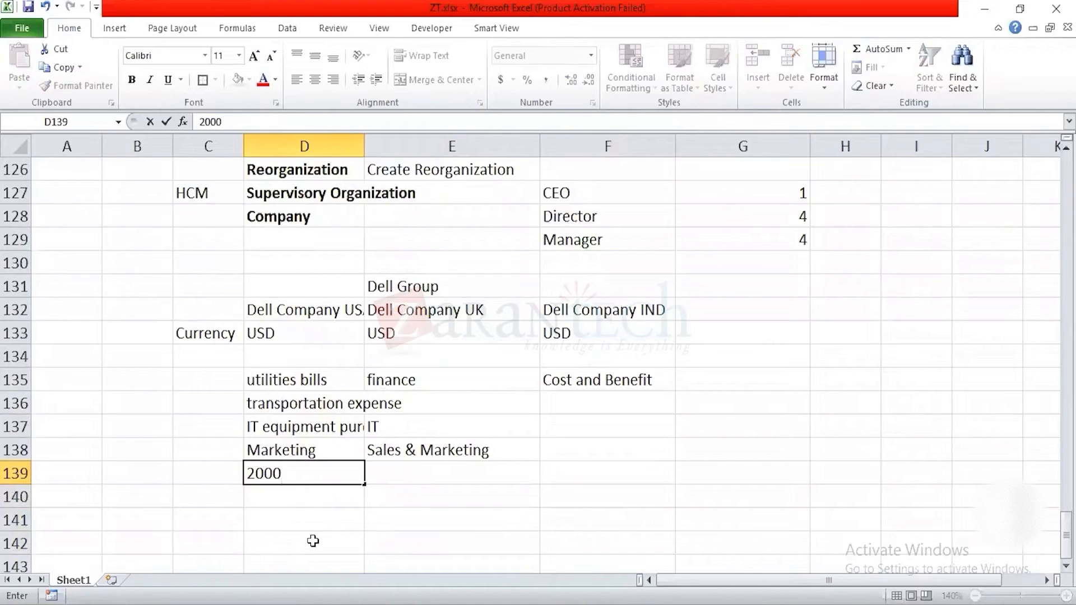
pyautogui.write('$')
pyautogui.press('Return')
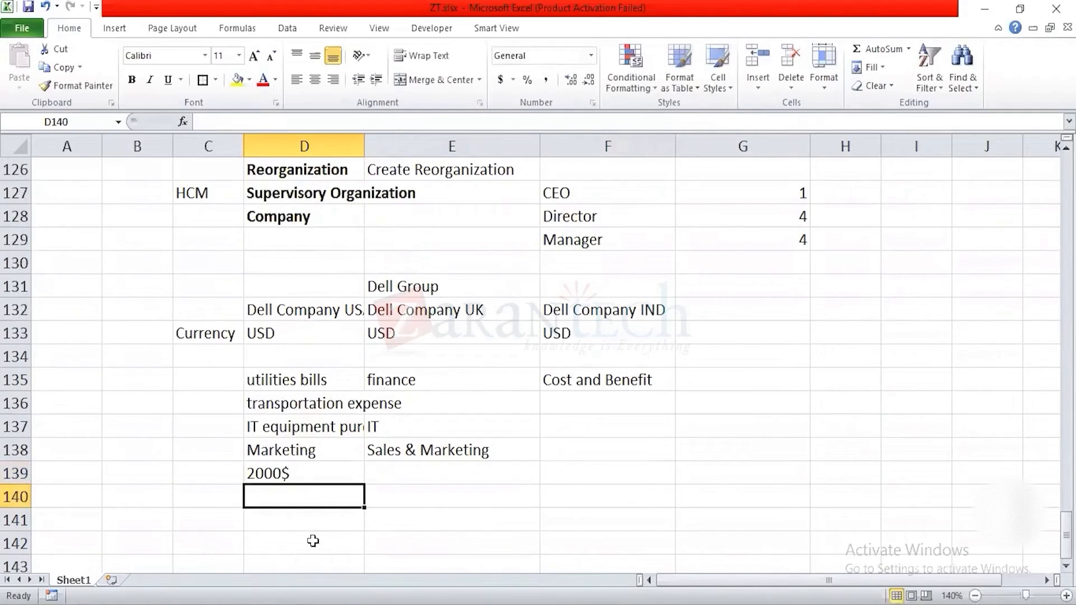
# Step: Enter Sales in F138 beside the Sales & Marketing department, with the amount 5000$ below it in F139
pyautogui.press('Up')
pyautogui.press('Right')
pyautogui.press('Left')
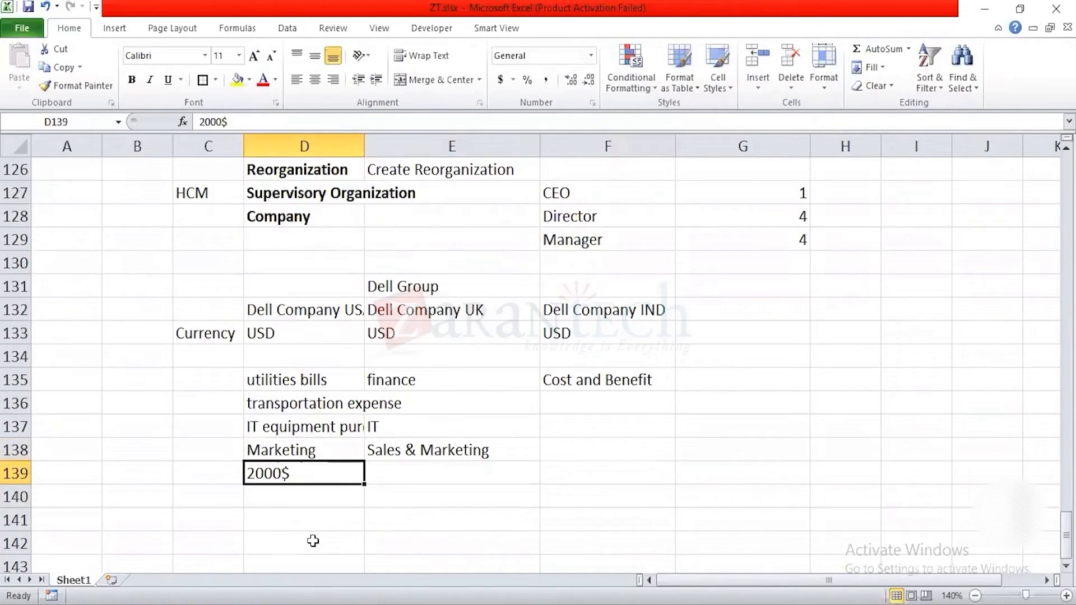
pyautogui.press('Right')
pyautogui.press('Right')
pyautogui.press('Up')
pyautogui.press('Down')
pyautogui.press('Up')
pyautogui.press('Down')
pyautogui.press('Up')
pyautogui.write('Sales')
pyautogui.press('Return')
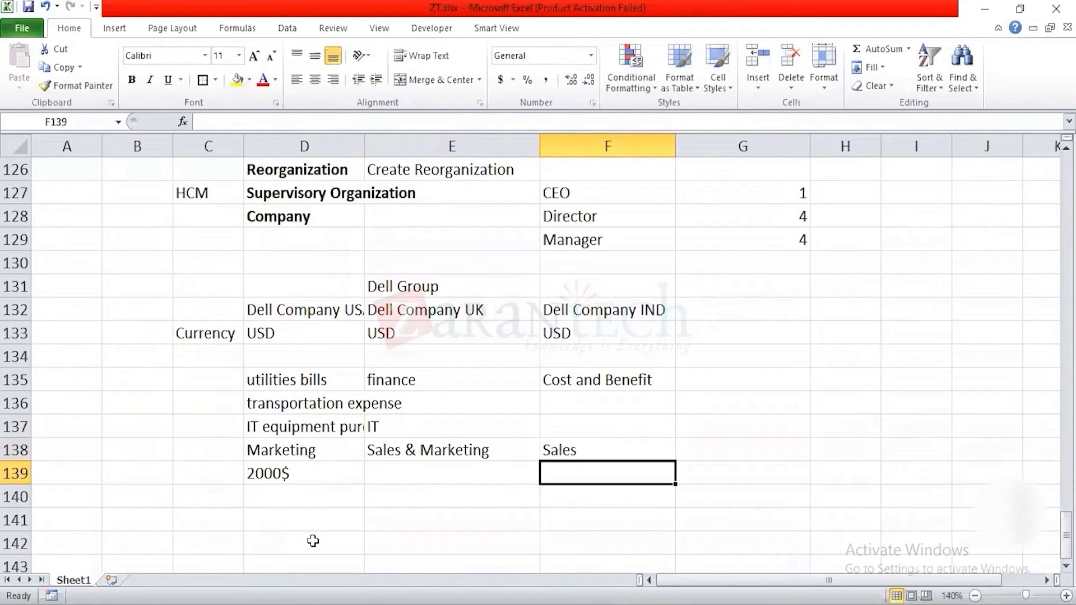
pyautogui.write('5000')
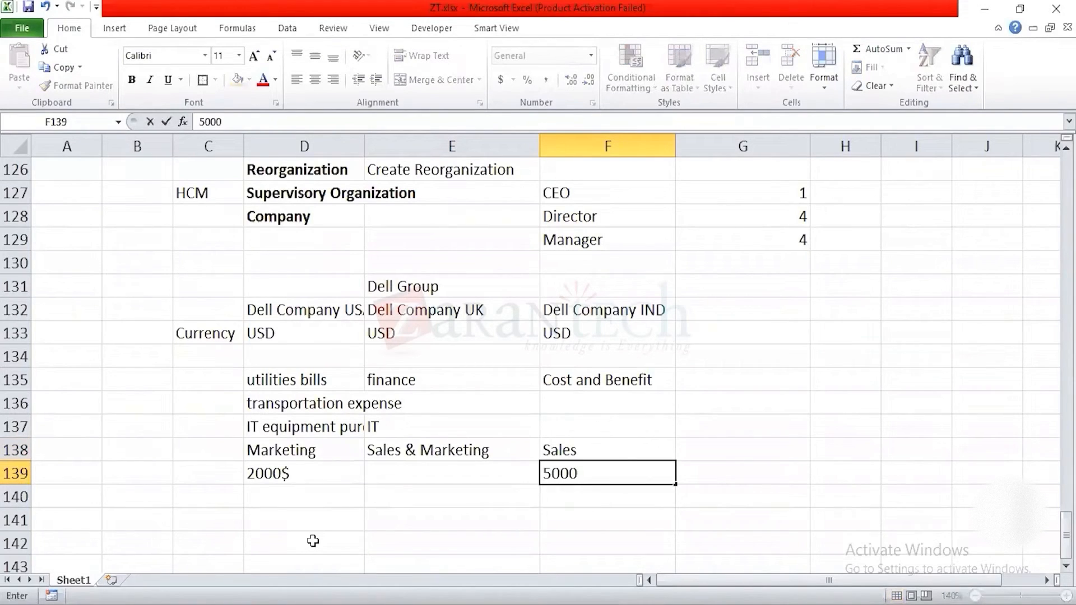
pyautogui.write('$')
pyautogui.press('Return')
pyautogui.click(455, 453)
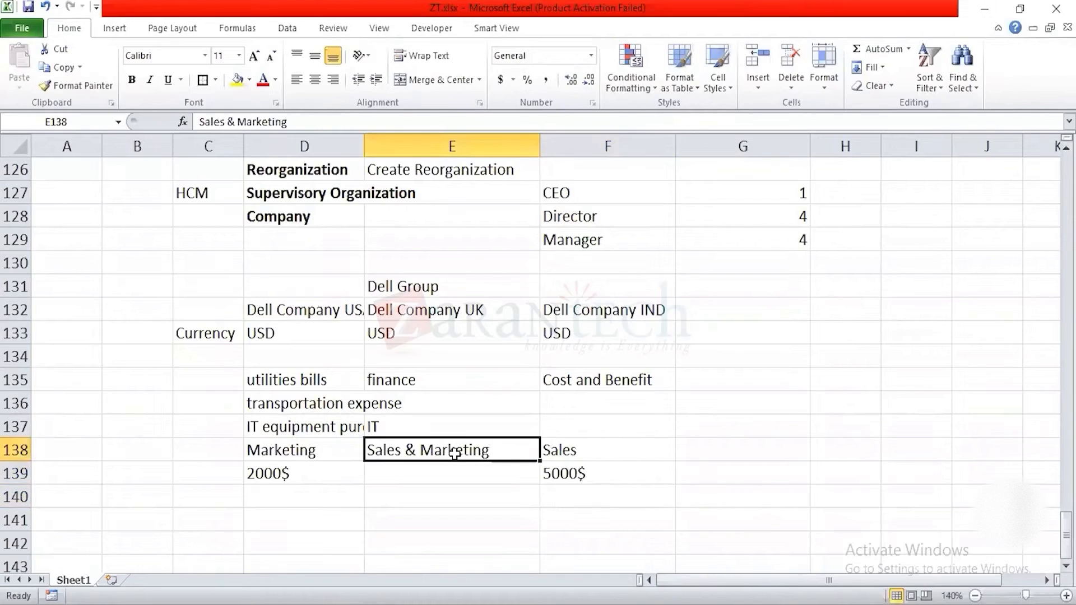
pyautogui.click(278, 474)
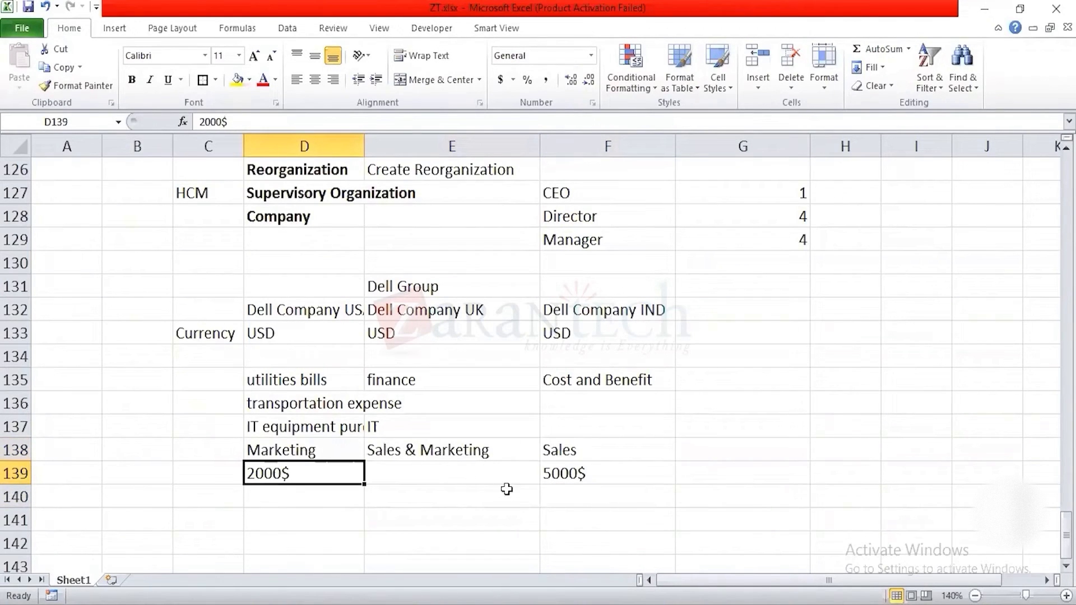
pyautogui.click(558, 475)
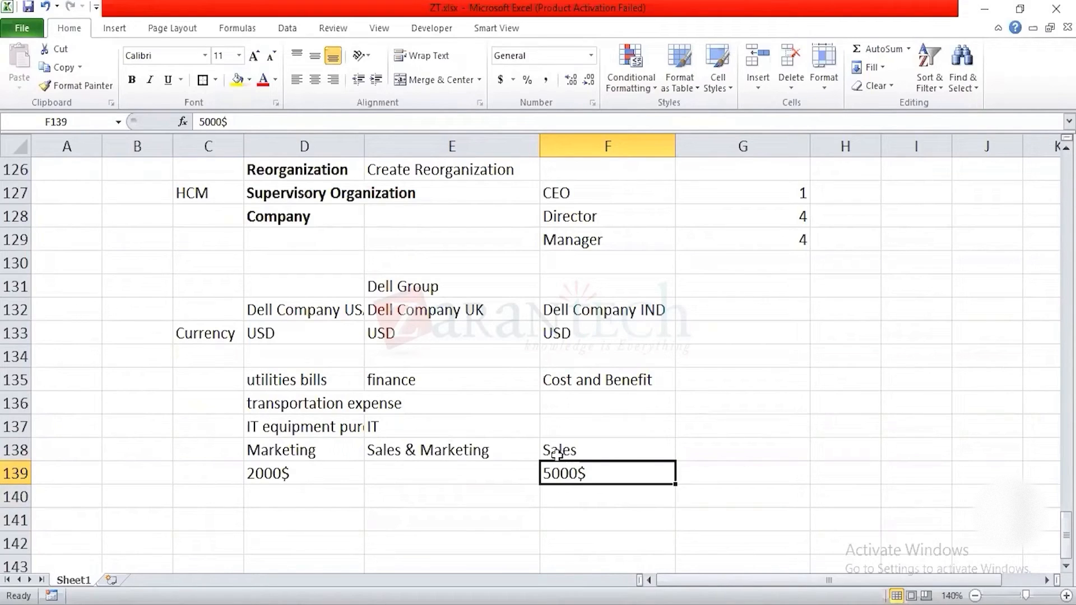
pyautogui.click(413, 447)
# Step: Make the department names finance, IT and Sales & Marketing in E135:E138 bold
pyautogui.moveTo(413, 379); pyautogui.dragTo(411, 449)
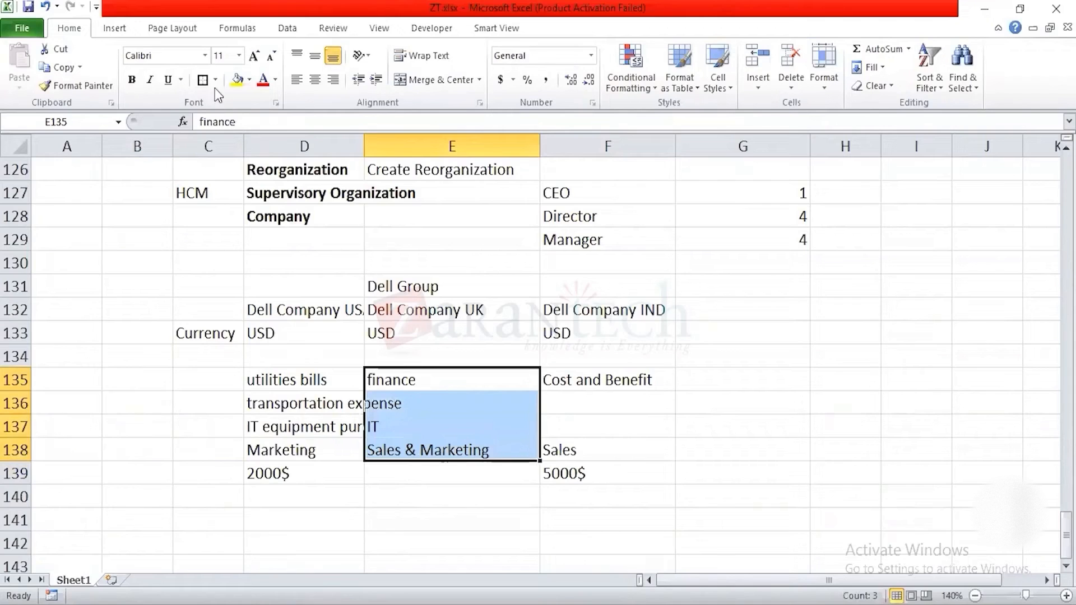
pyautogui.click(131, 81)
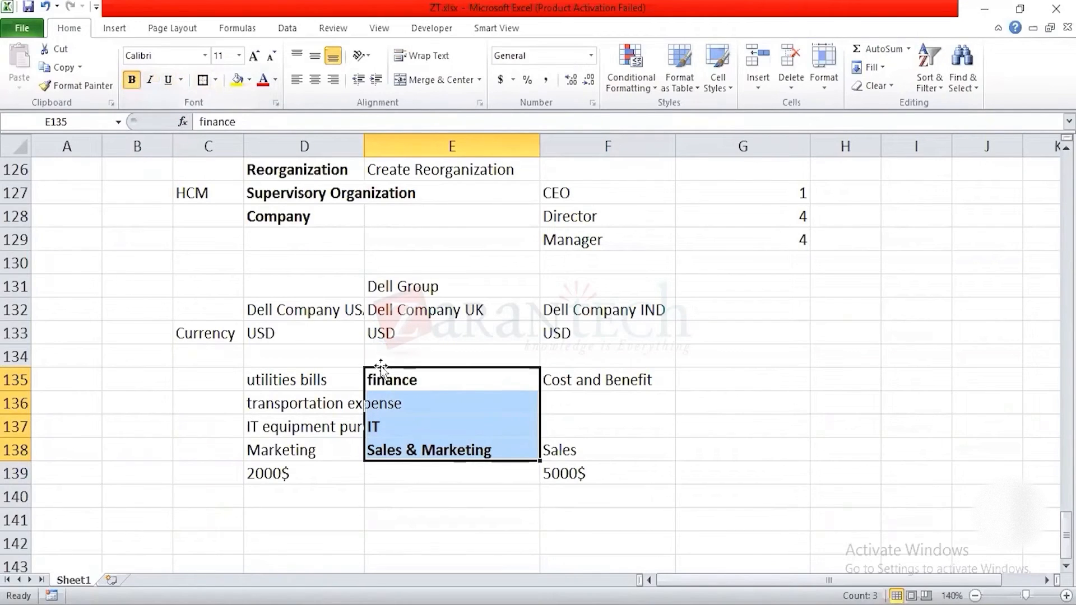
# Step: Enter the bold heading "Department(Cost Center)" in E134, above the department names
pyautogui.click(443, 355)
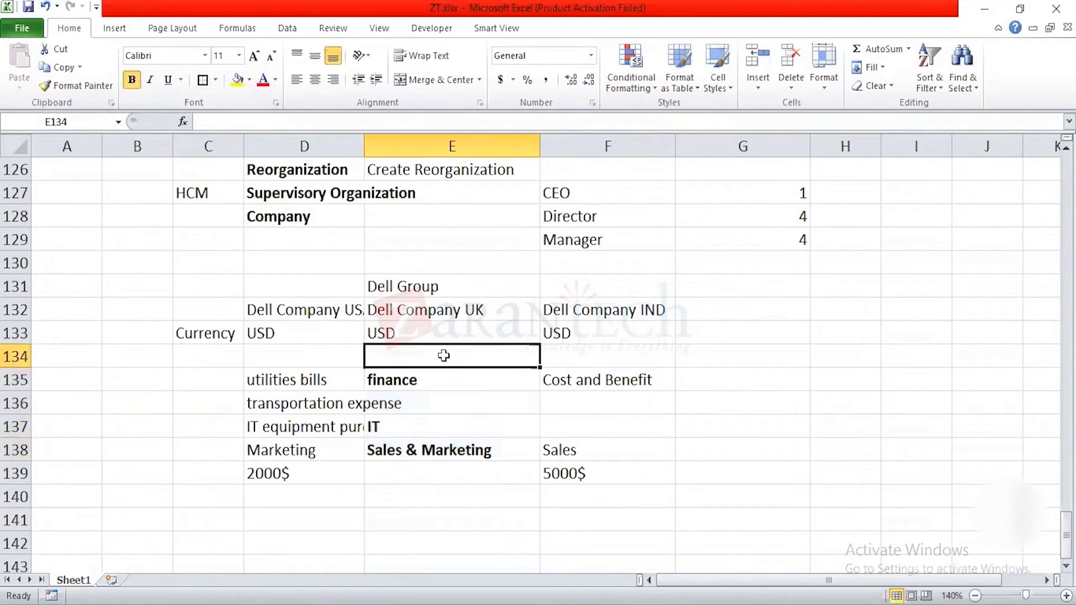
pyautogui.write('Depart')
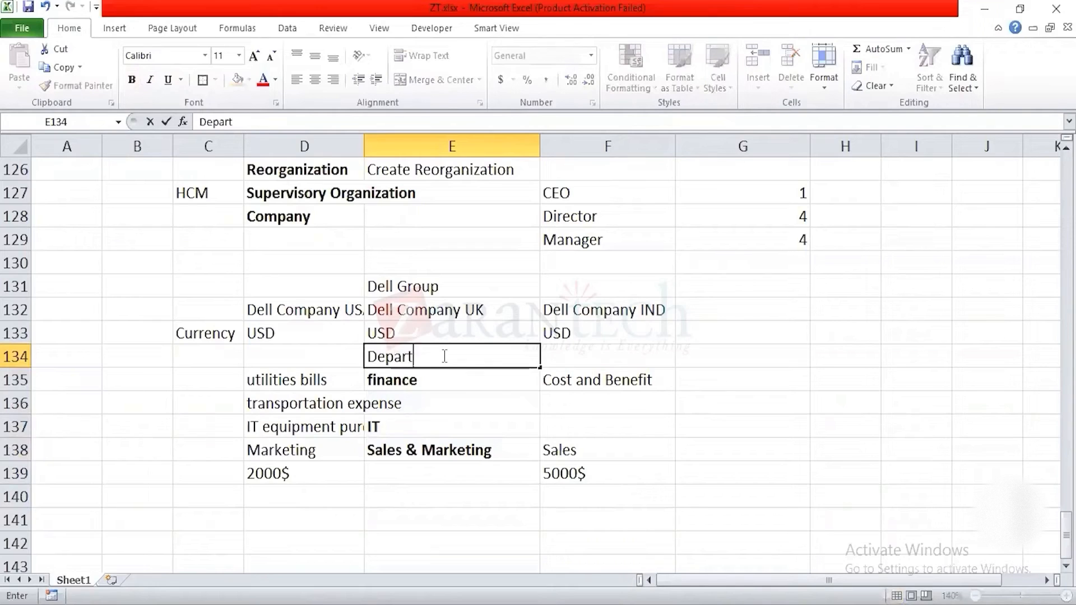
pyautogui.write('ment(Cost Center')
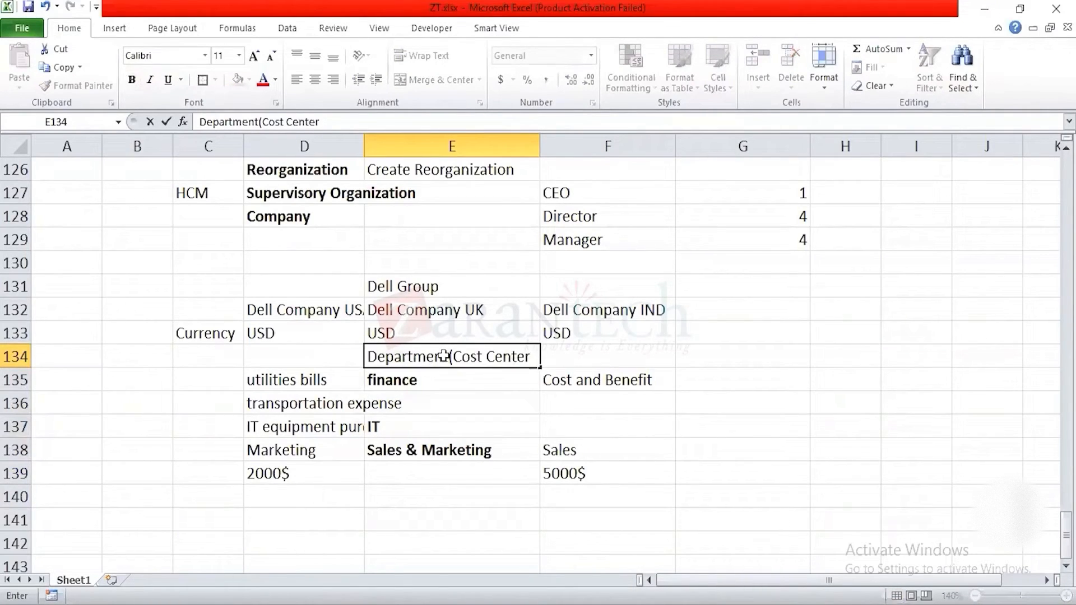
pyautogui.write(')')
pyautogui.press('Return')
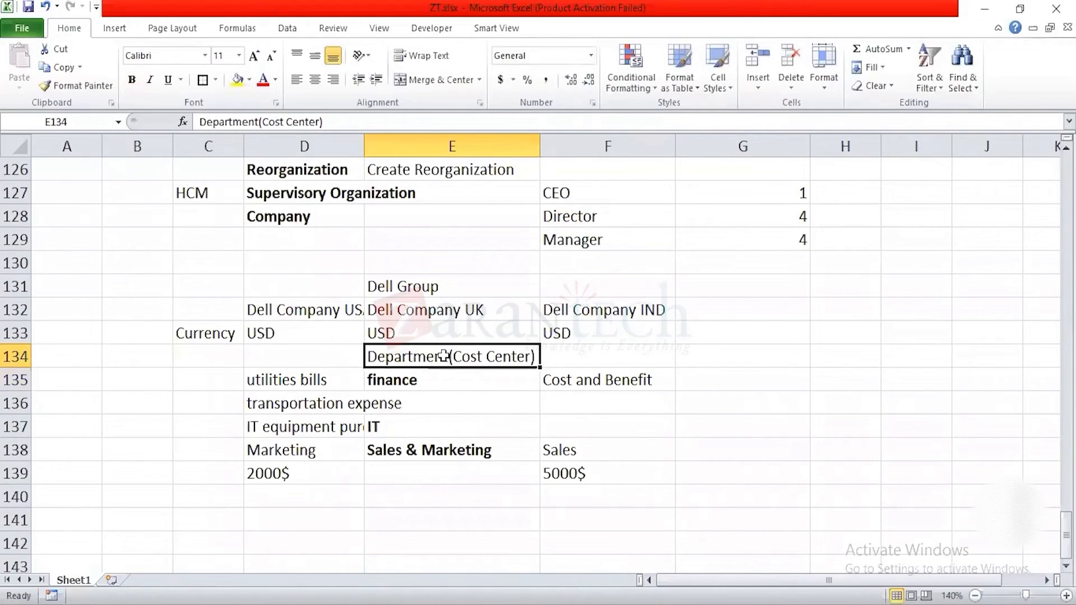
pyautogui.hotkey('ctrl', 'b')
pyautogui.press('Down')
pyautogui.press('Down')
pyautogui.press('Down')
pyautogui.press('Down')
pyautogui.press('Up')
pyautogui.press('Up')
pyautogui.press('Right')
pyautogui.press('Up')
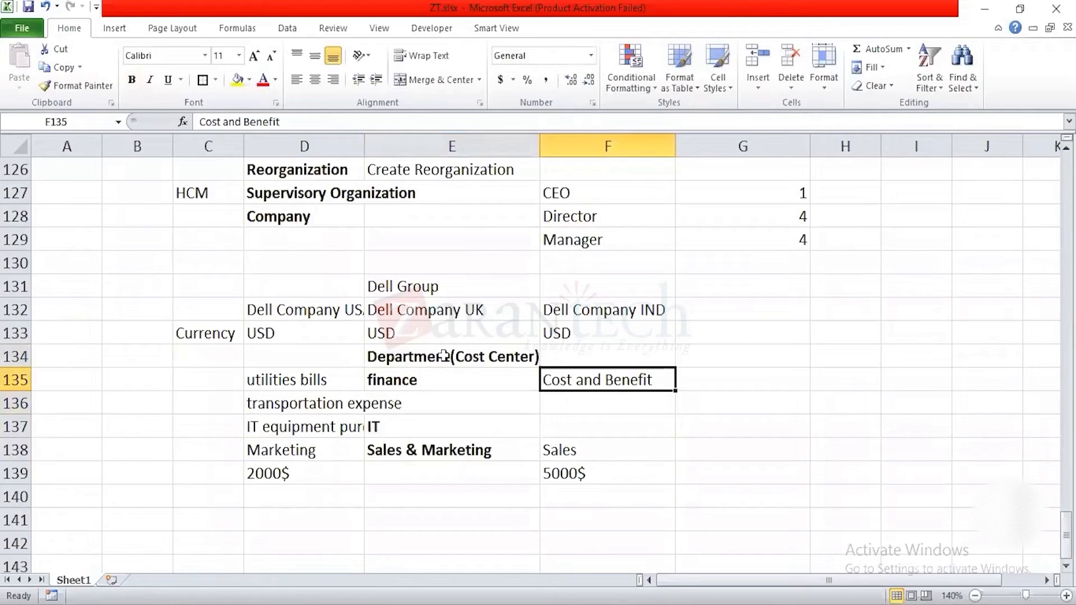
pyautogui.press('Left')
pyautogui.press('Down')
pyautogui.press('Left')
# Step: Move the Department(Cost Center) heading and the department names from E134:E138 to column B, starting at B134
pyautogui.press('Up')
pyautogui.press('Right')
pyautogui.press('Up')
pyautogui.hotkey('shift', 'Down')
pyautogui.hotkey('shift', 'Down')
pyautogui.hotkey('shift', 'Down')
pyautogui.hotkey('shift', 'Down')
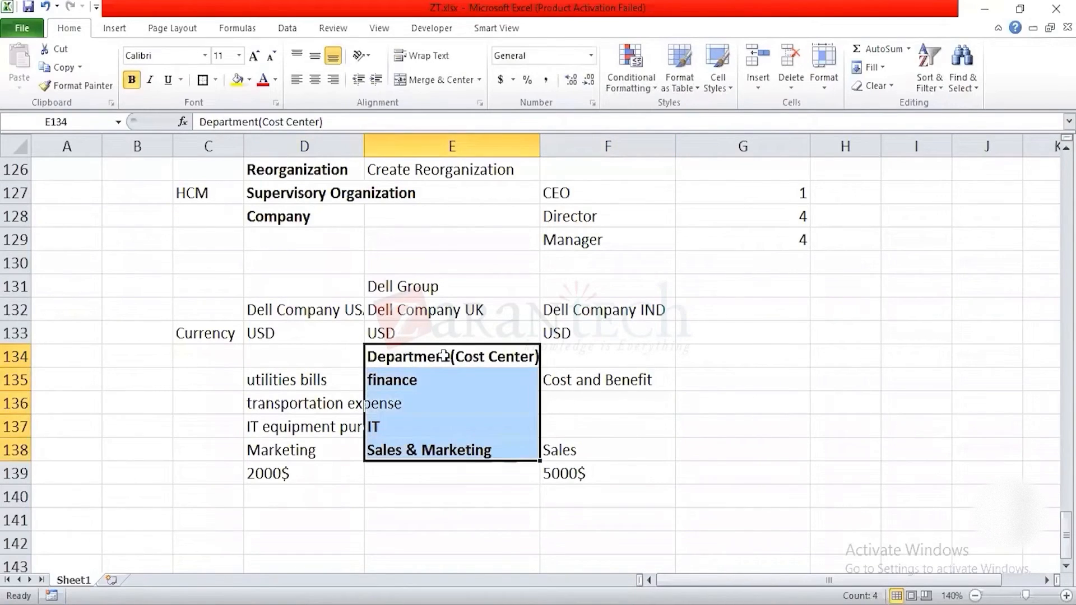
pyautogui.hotkey('ctrl', 'c')
pyautogui.press('Left')
pyautogui.press('Left')
pyautogui.press('Left')
pyautogui.press('Right')
pyautogui.press('Left')
pyautogui.press('Return')
# Step: Review the expense and sales entries in rows 135 to 138 against their departments in column B
pyautogui.press('Right')
pyautogui.press('Down')
pyautogui.press('Right')
pyautogui.press('Right')
pyautogui.press('Right')
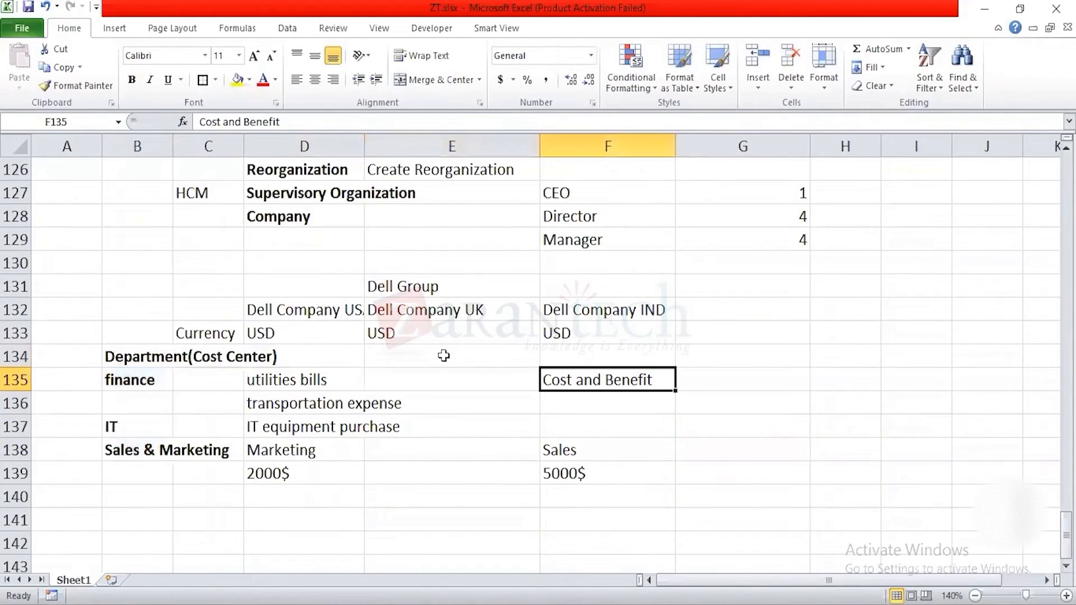
pyautogui.press('Down')
pyautogui.press('Down')
pyautogui.press('Left')
pyautogui.press('Down')
pyautogui.press('Left')
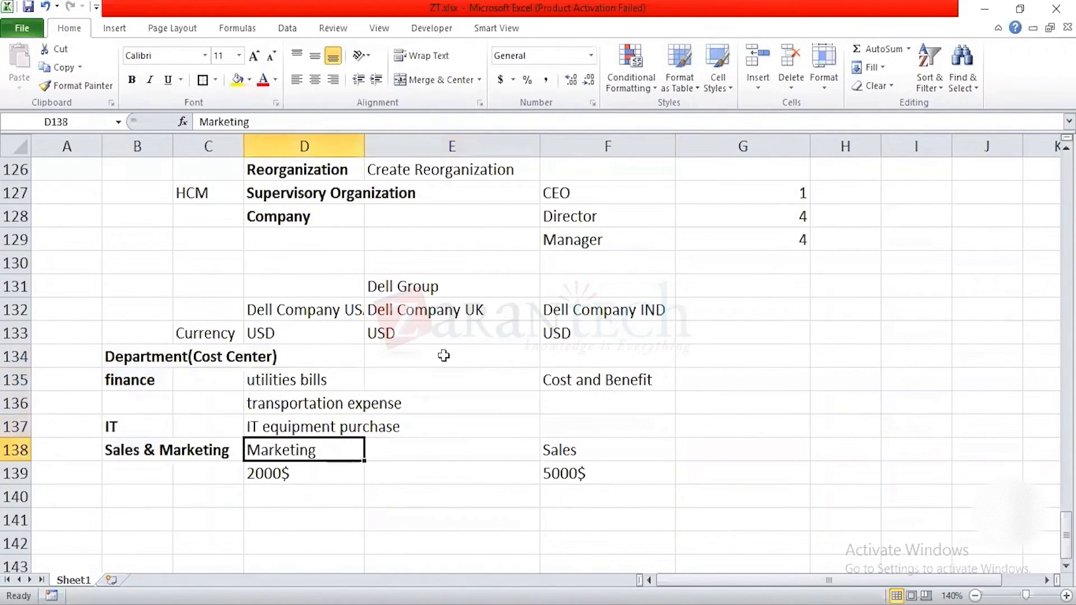
pyautogui.press('Right')
pyautogui.press('Right')
pyautogui.press('Left')
pyautogui.press('Left')
pyautogui.press('Up')
pyautogui.press('Right')
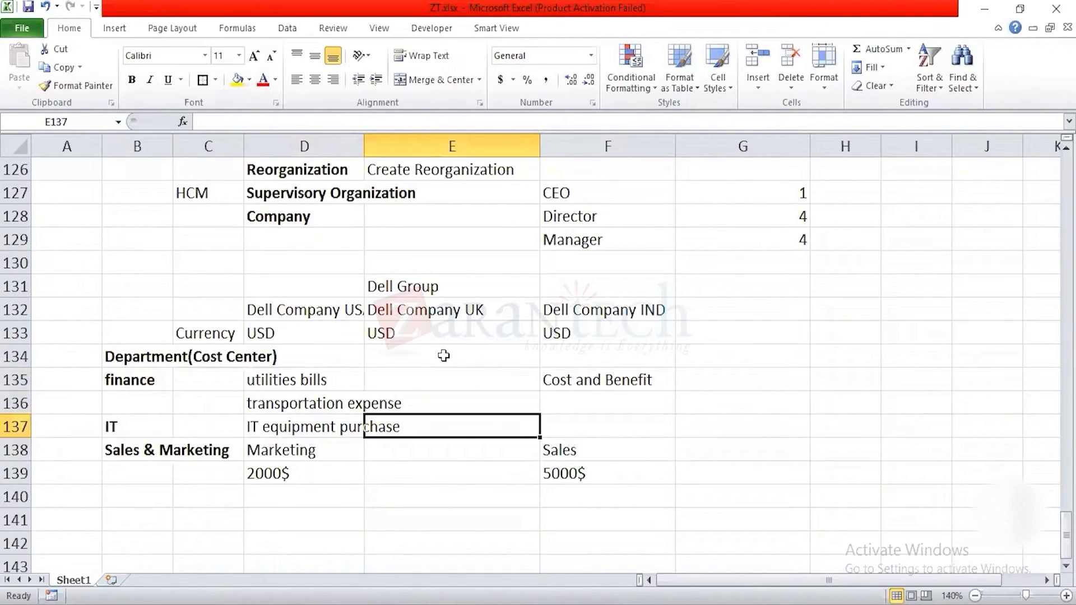
pyautogui.press('Right')
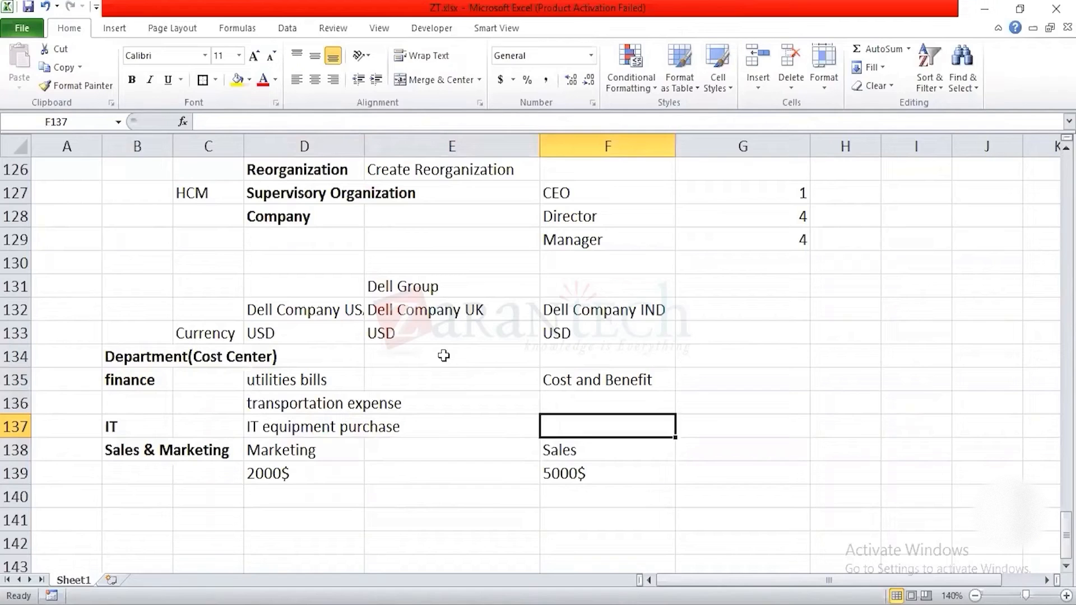
pyautogui.press('Up')
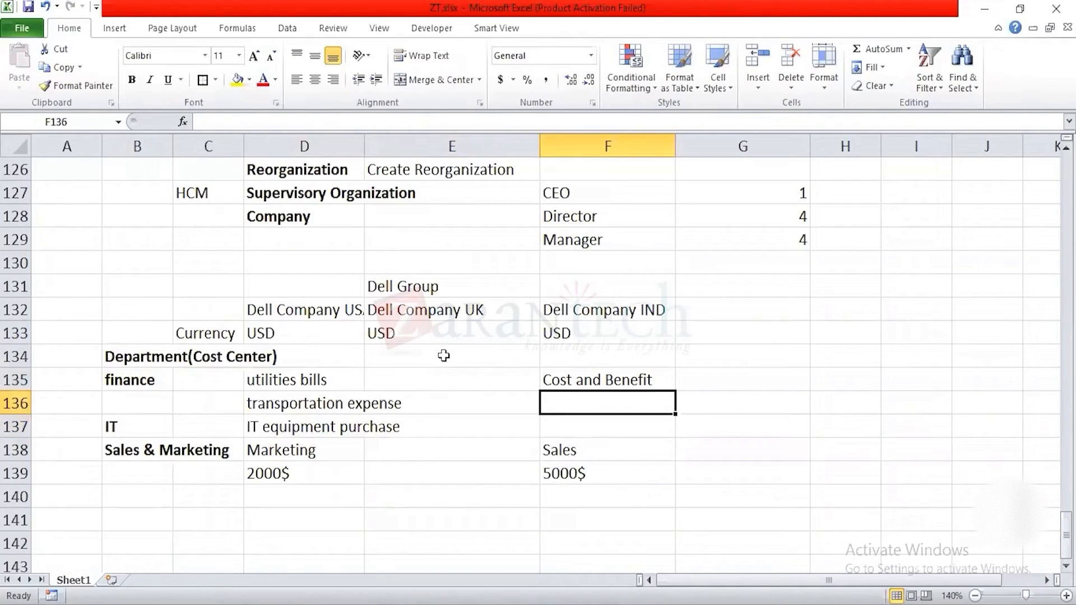
pyautogui.press('Down')
pyautogui.press('Down')
pyautogui.press('Up')
pyautogui.press('Left')
pyautogui.press('Left')
pyautogui.press('Left')
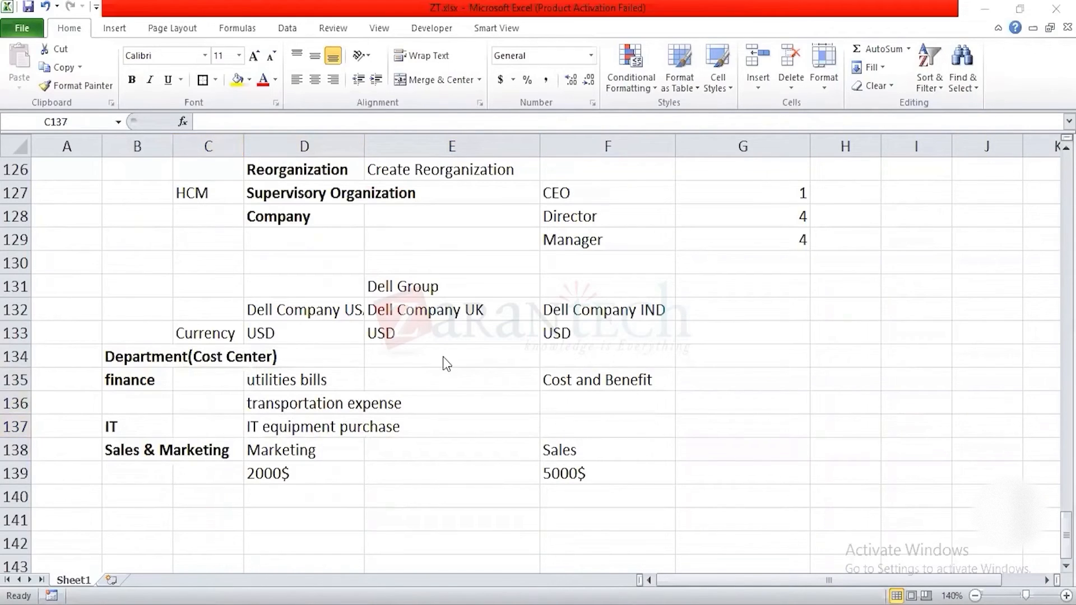
# Step: Switch to the Module 2 Workday Fundamentals deck in Google Slides, present it full screen and advance to slide 27
pyautogui.hotkey('alt', 'Tab')
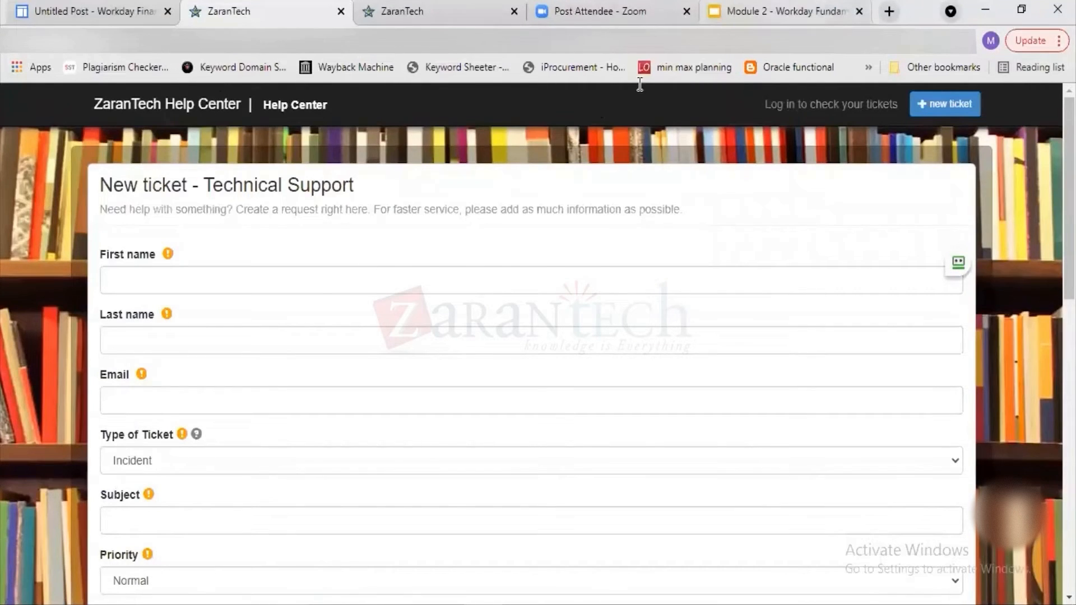
pyautogui.click(776, 11)
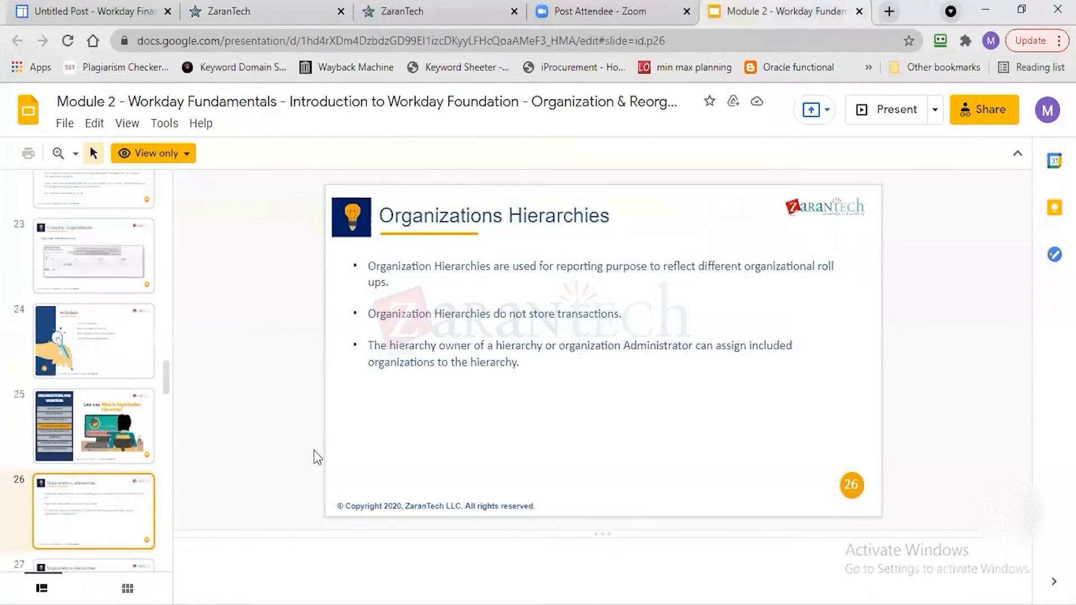
pyautogui.click(874, 112)
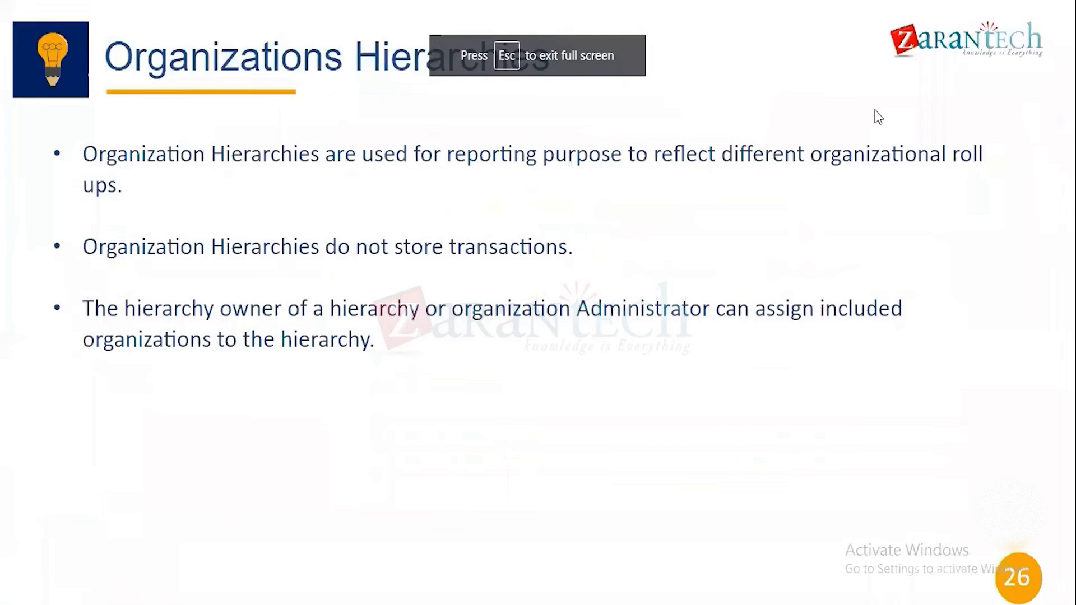
pyautogui.click(874, 111)
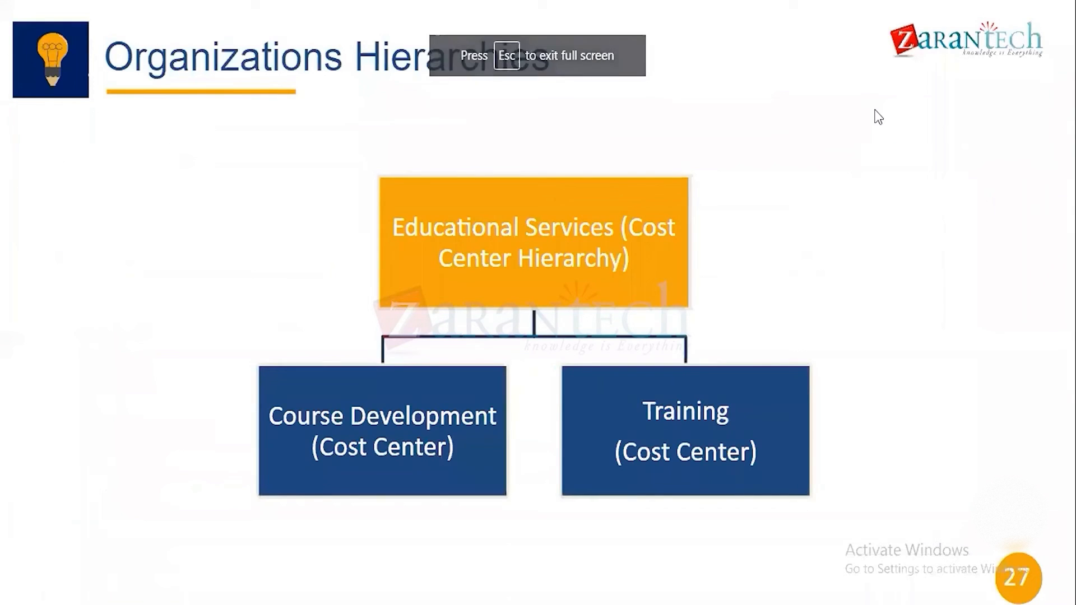
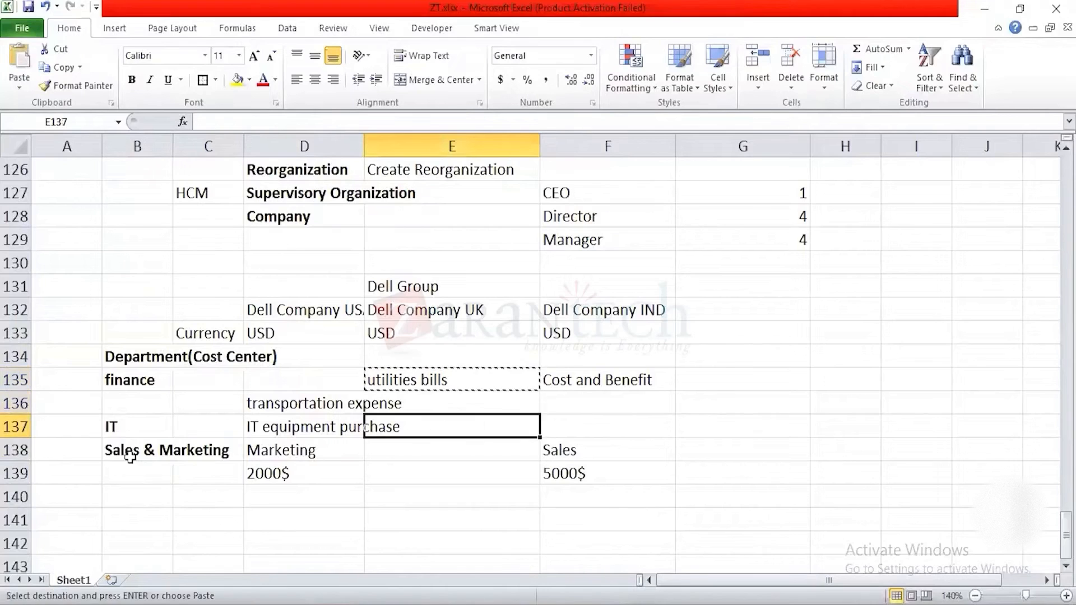
# Step: Copy the utilities bills entry into E137 and E138, alongside the IT and Sales & Marketing departments
pyautogui.write('utilities bills')
pyautogui.press('Up')
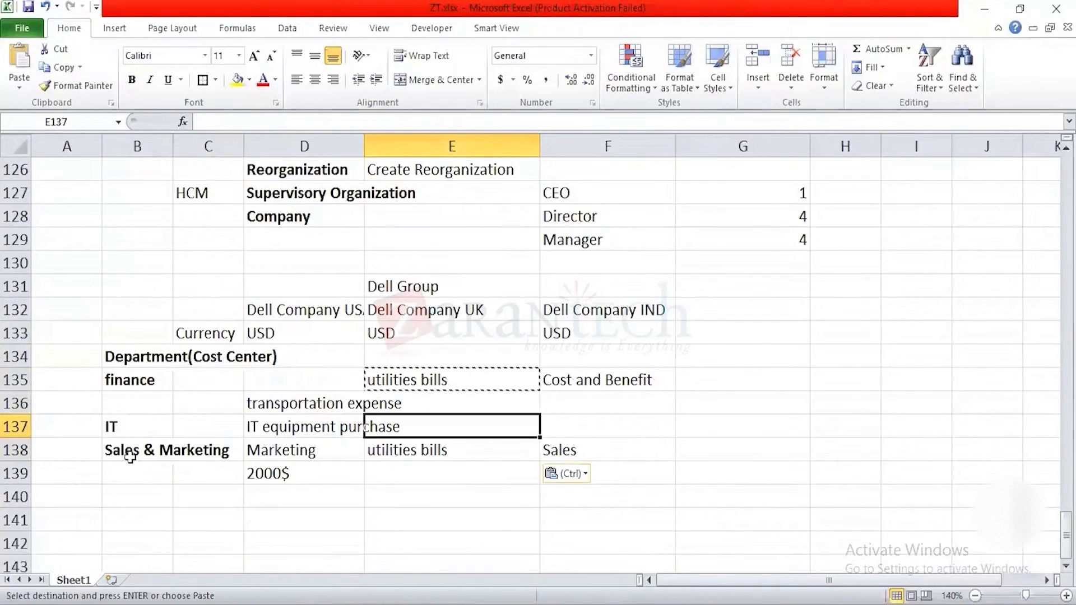
pyautogui.hotkey('ctrl', 'v')
pyautogui.press('Escape')
pyautogui.press('Up')
pyautogui.press('Up')
pyautogui.hotkey('shift', 'Down')
pyautogui.hotkey('shift', 'Down')
pyautogui.hotkey('shift', 'Down')
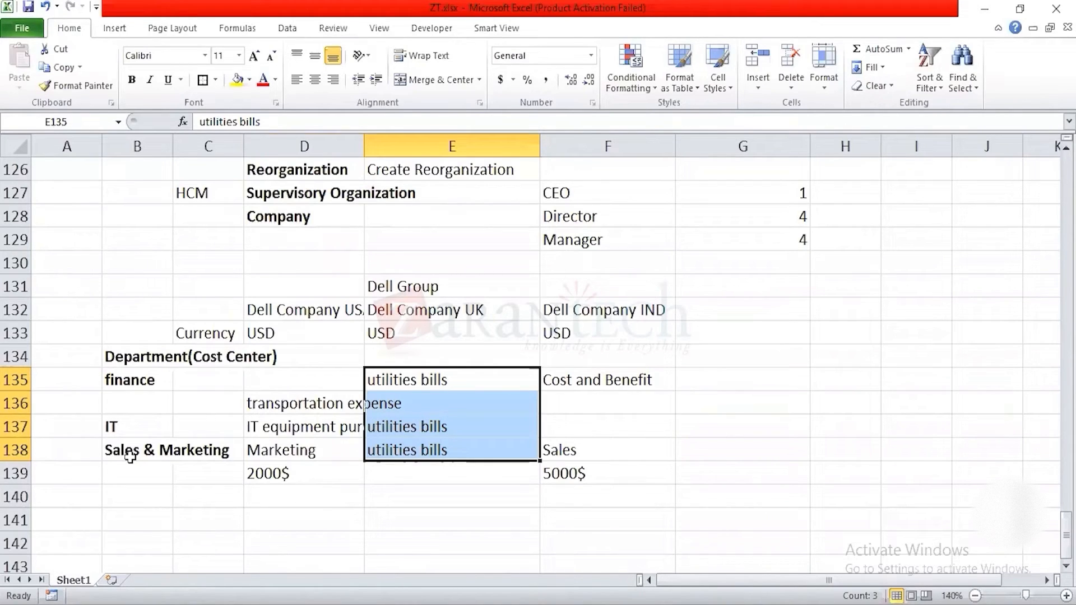
# Step: Move the department, expense and sales block B135:F139 down two rows so that it starts at B137
pyautogui.press('Left')
pyautogui.press('Left')
pyautogui.press('Left')
pyautogui.hotkey('shift', 'Down')
pyautogui.hotkey('shift', 'Down')
pyautogui.hotkey('shift', 'Down')
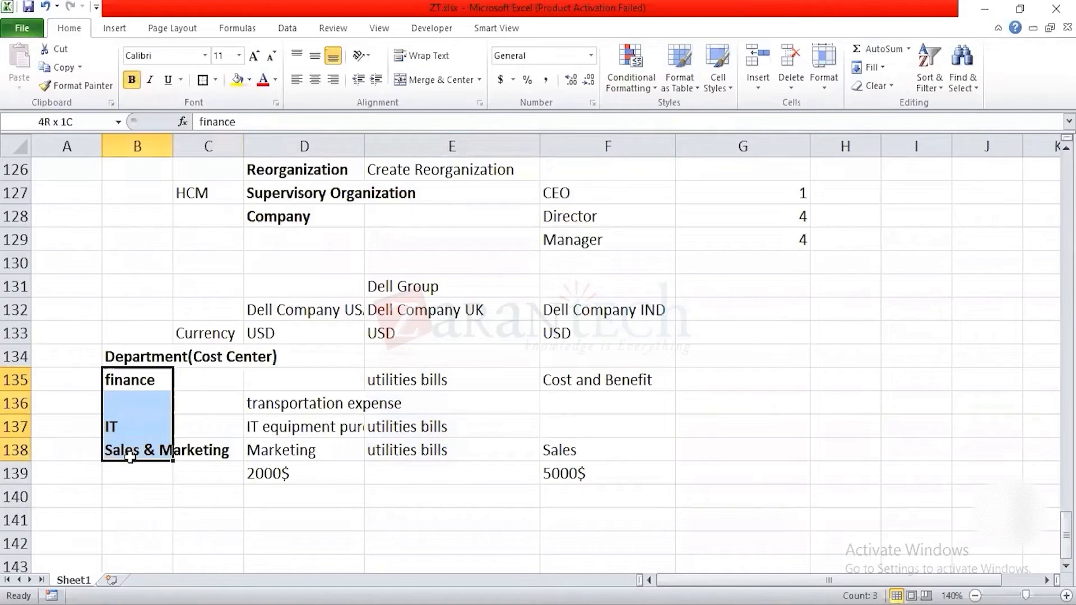
pyautogui.hotkey('shift', 'Right')
pyautogui.hotkey('shift', 'Right')
pyautogui.hotkey('shift', 'Right')
pyautogui.hotkey('shift', 'Right')
pyautogui.hotkey('shift', 'Down')
pyautogui.hotkey('ctrl', 'c')
pyautogui.press('Down')
pyautogui.press('Down')
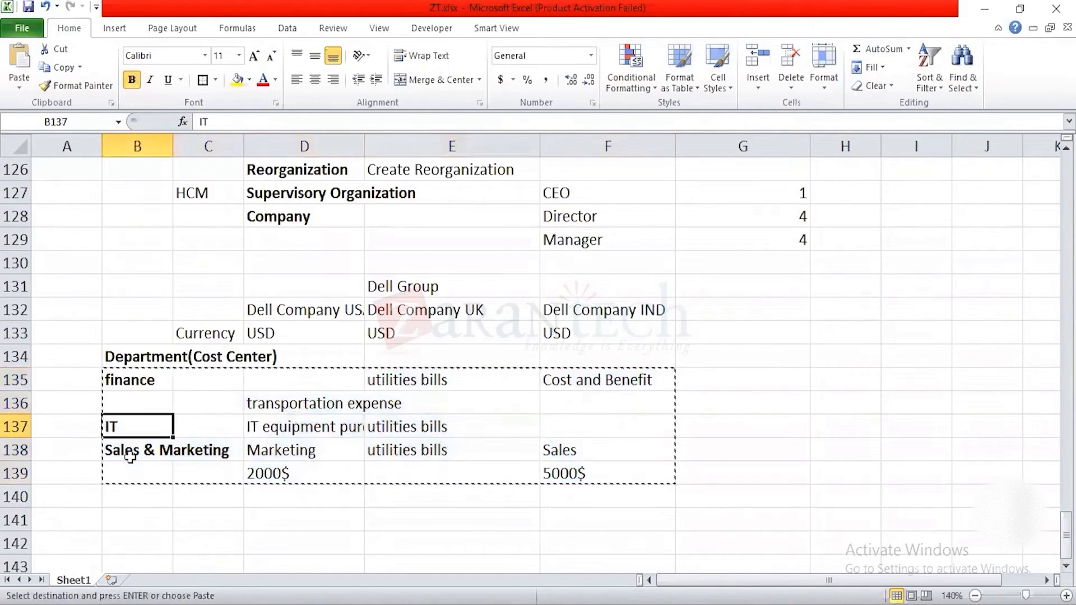
pyautogui.hotkey('ctrl', 'v')
# Step: Enter the heading "Cost Center Hierarchy" in B136, directly above the finance department
pyautogui.press('Up')
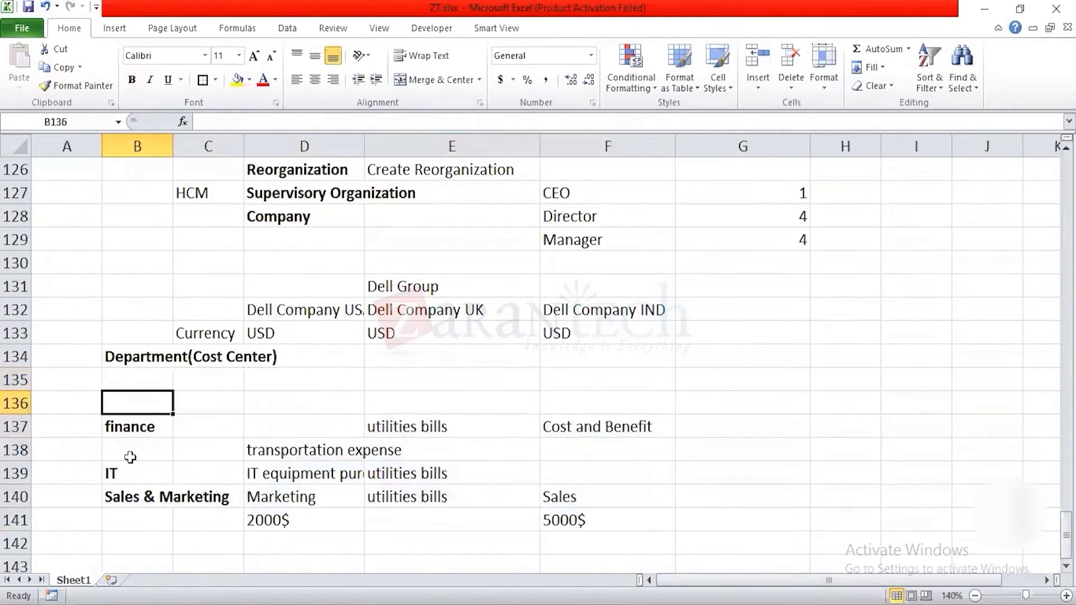
pyautogui.write('Cost Cent')
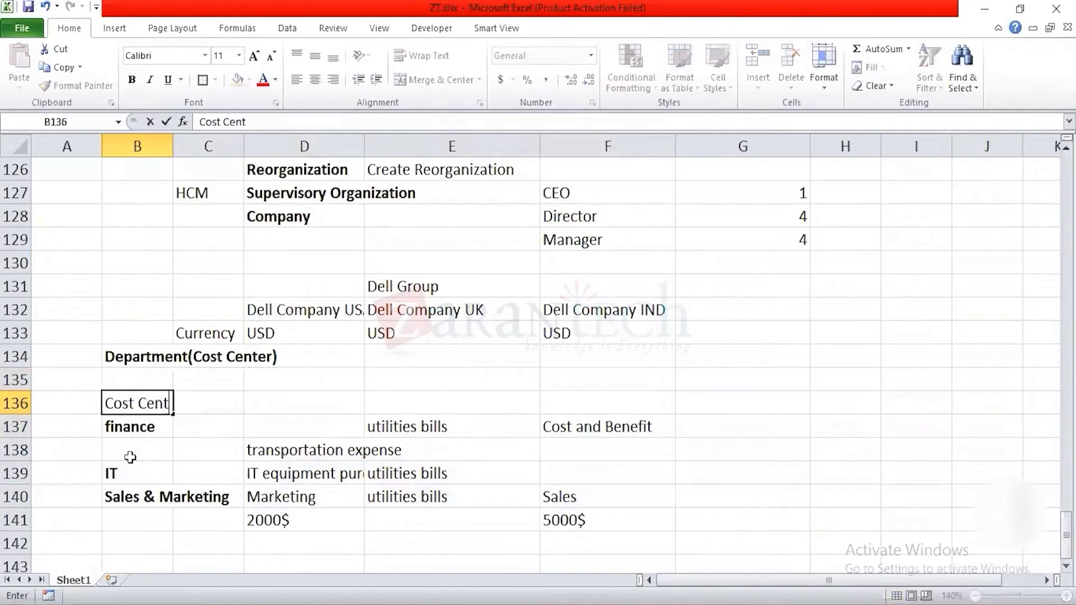
pyautogui.write('er Hierarchy')
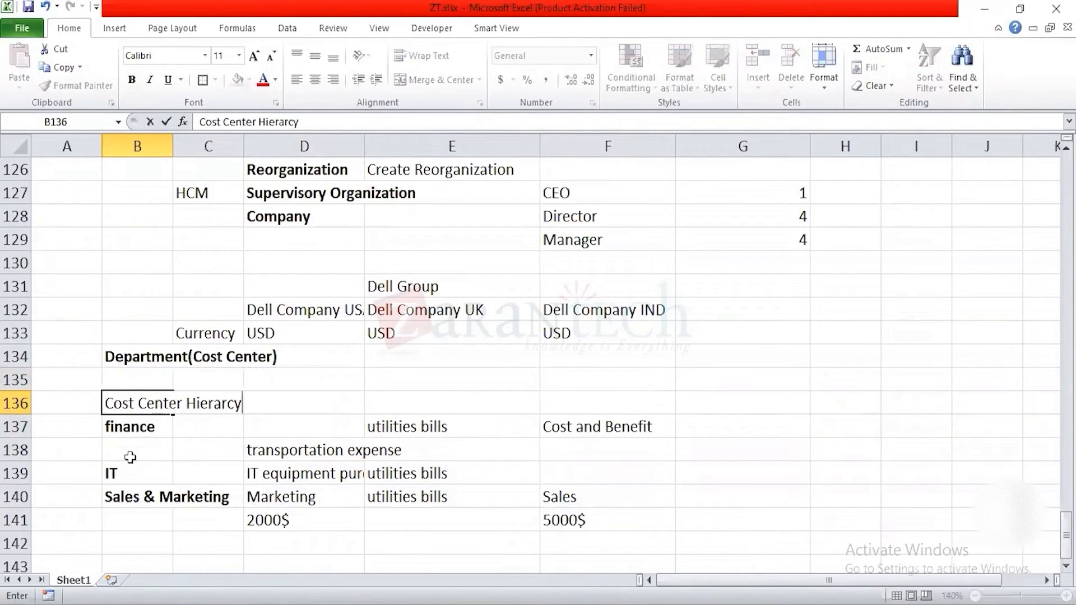
pyautogui.press('Return')
# Step: Make the Cost Center Hierarchy heading in B136 bold
pyautogui.moveTo(413, 430); pyautogui.dragTo(423, 493)
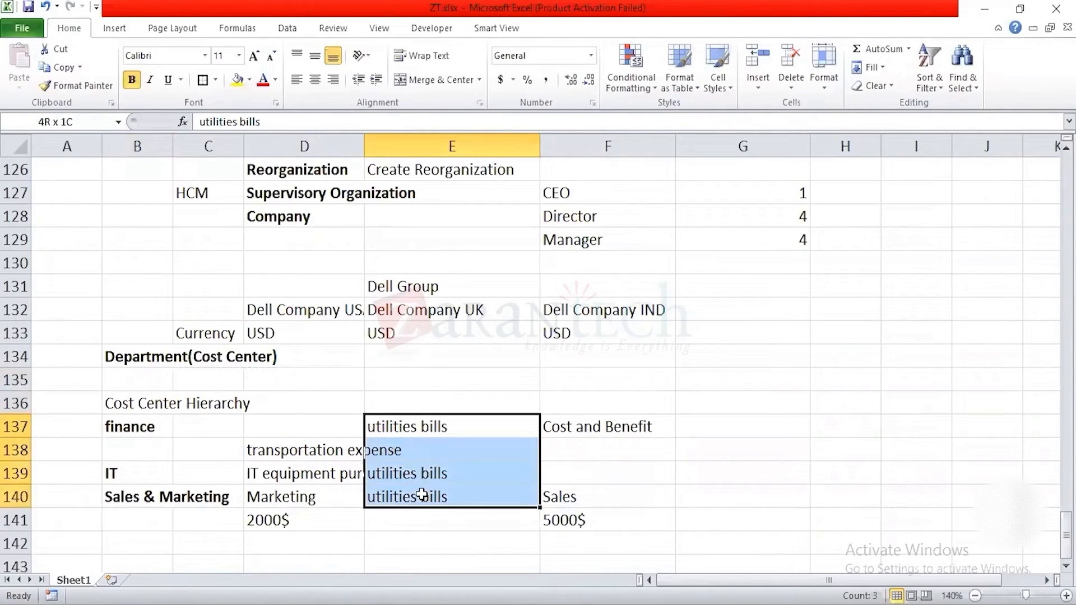
pyautogui.click(132, 403)
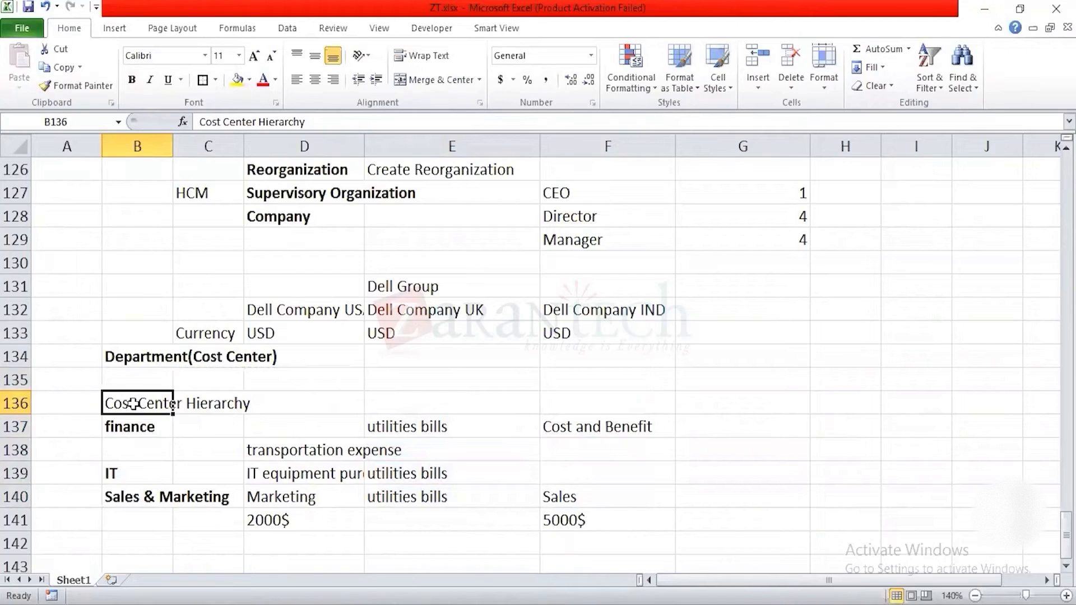
pyautogui.write('b')
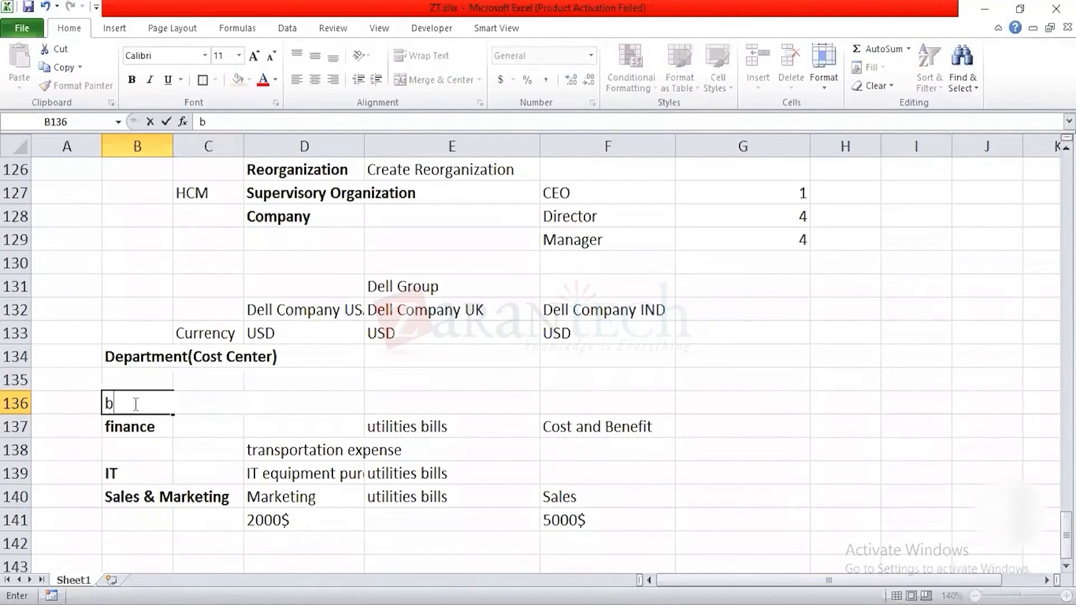
pyautogui.press('Escape')
pyautogui.hotkey('ctrl', 'b')
pyautogui.press('Down')
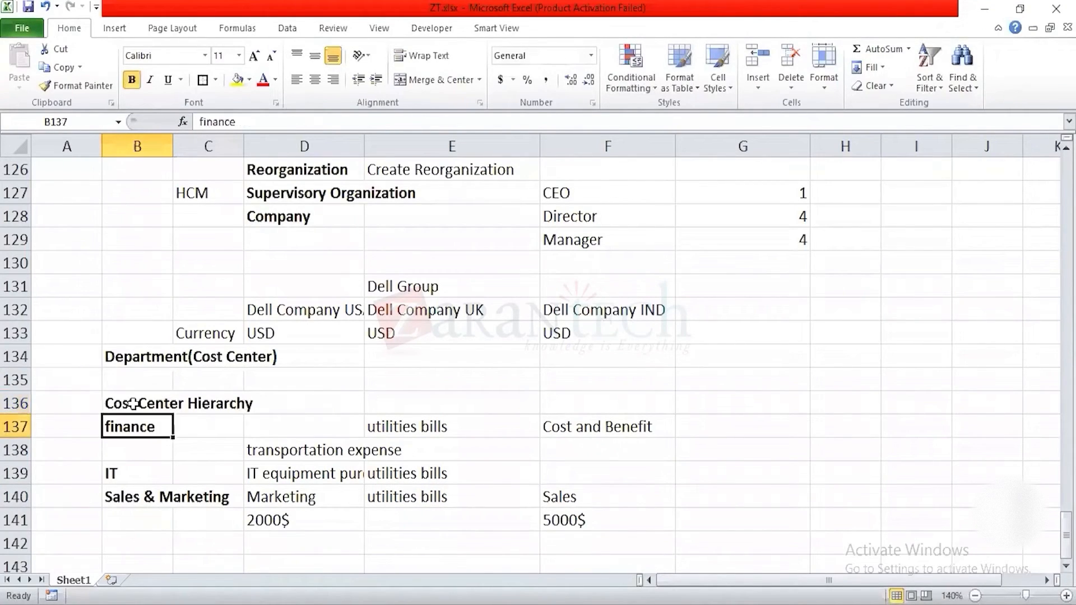
# Step: Highlight the departments in B137:B140 grouped beneath the Cost Center Hierarchy heading
pyautogui.hotkey('shift', 'Down')
pyautogui.hotkey('shift', 'Down')
pyautogui.hotkey('shift', 'Down')
pyautogui.hotkey('shift', 'Down')
pyautogui.hotkey('shift', 'Up')
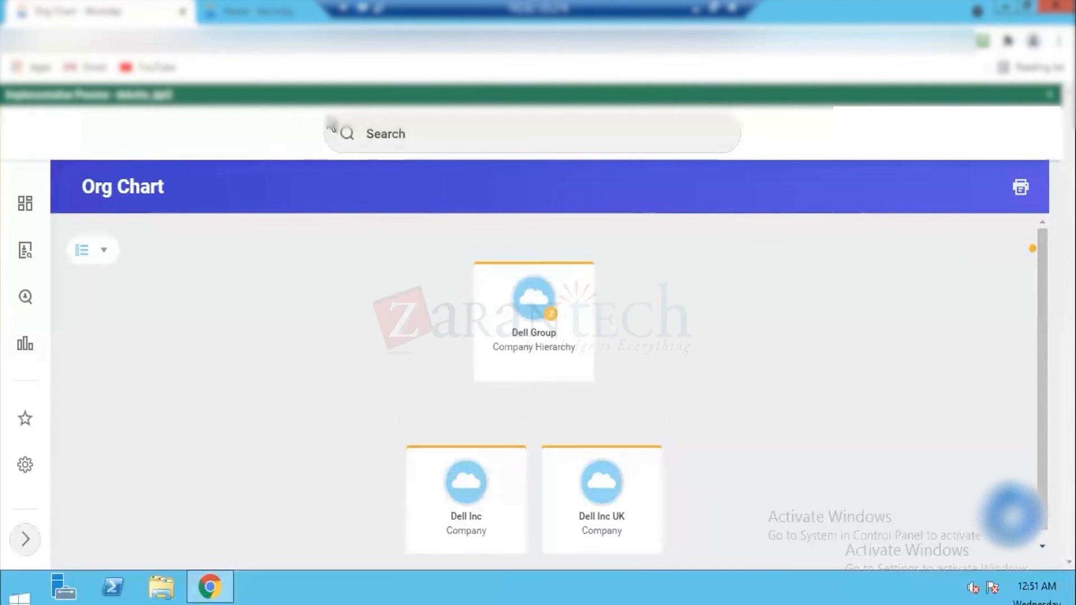
# Step: Switch to Workday in the remote desktop session, search for "create cost cen" and open the Create Cost Center task
pyautogui.click(377, 132)
pyautogui.write('crate co')
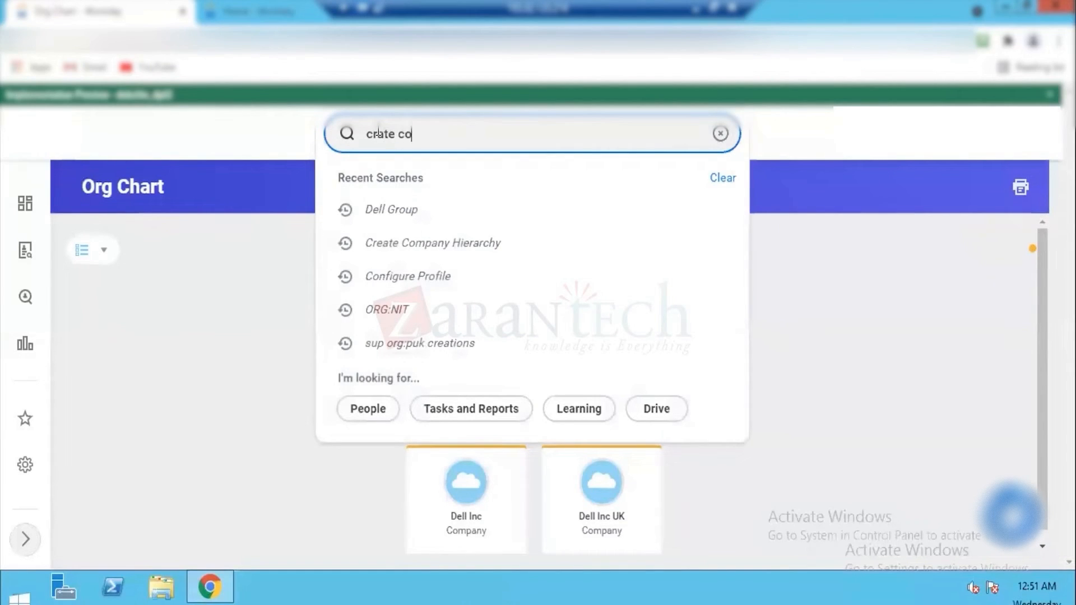
pyautogui.press('BackSpace')
pyautogui.press('BackSpace')
pyautogui.press('BackSpace')
pyautogui.write('eate cost cen')
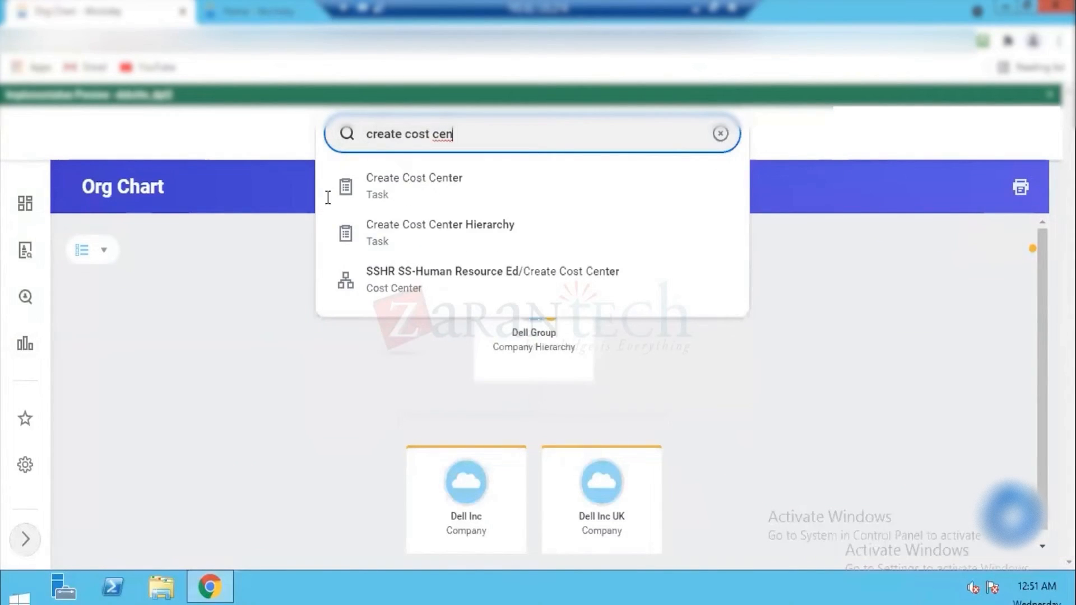
pyautogui.click(413, 190)
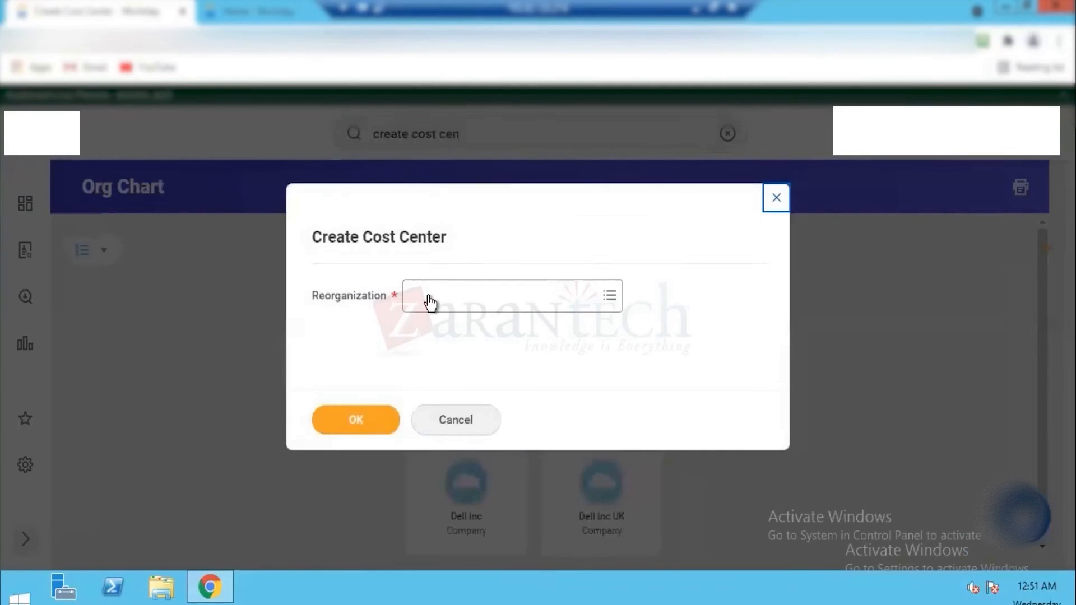
# Step: Choose Dell Reorg (01/01/2021) as the reorganization for the new cost center and continue to its form
pyautogui.click(430, 297)
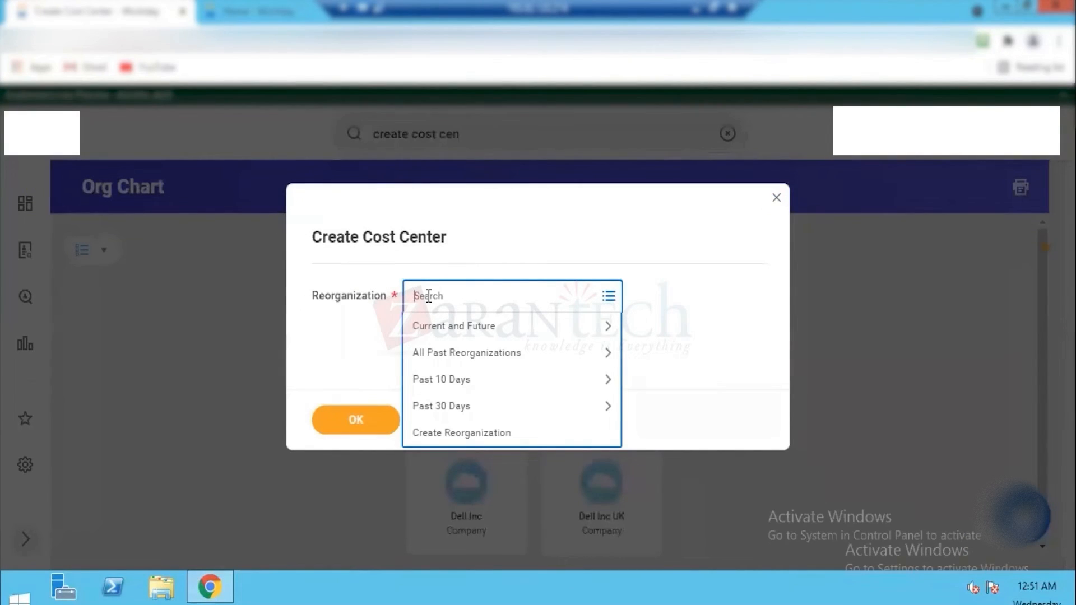
pyautogui.write('dell')
pyautogui.press('Return')
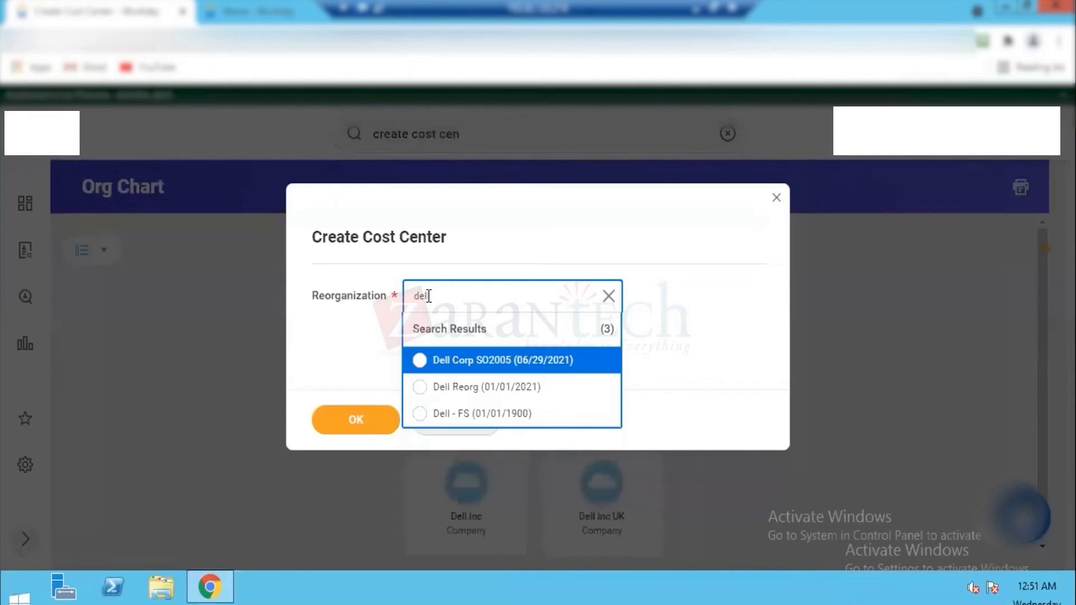
pyautogui.click(487, 387)
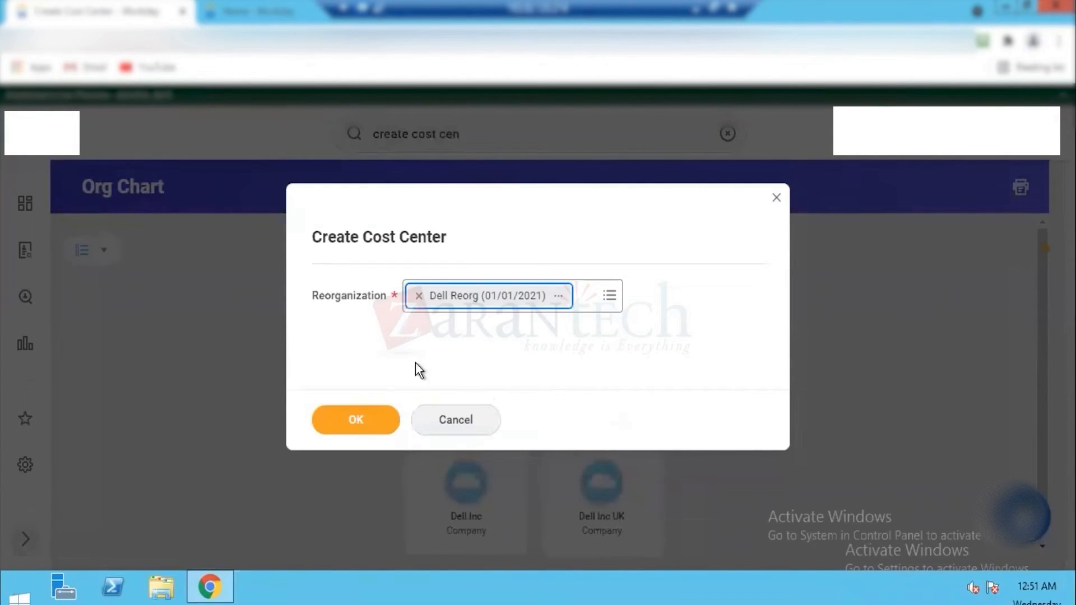
pyautogui.click(347, 415)
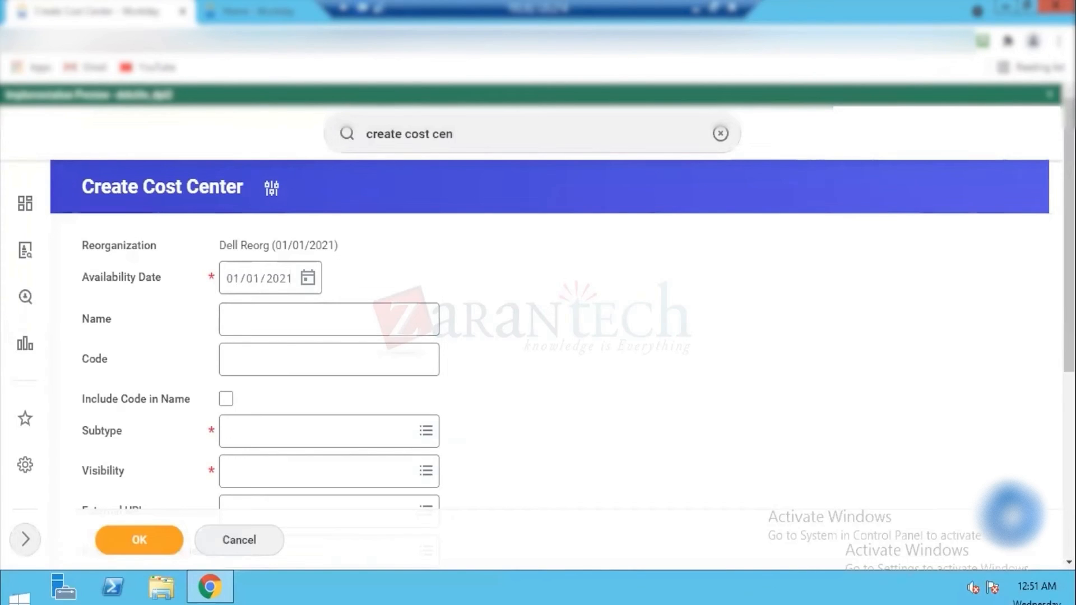
# Step: Name the new cost center "Dell Finance Dept"
pyautogui.scroll(-2, 159, 244)
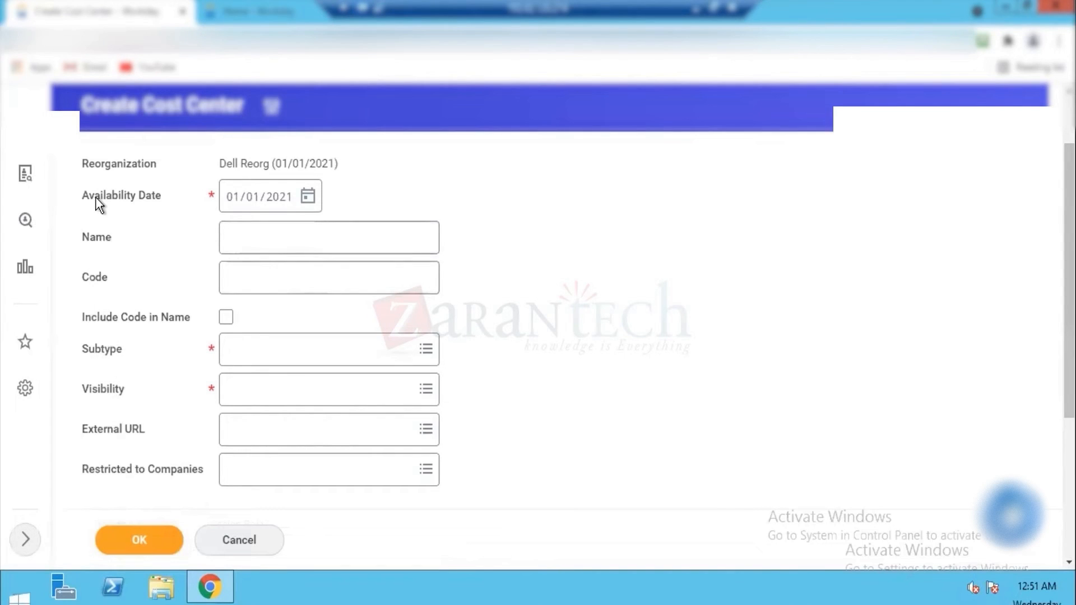
pyautogui.moveTo(135, 197); pyautogui.dragTo(94, 196)
pyautogui.click(240, 233)
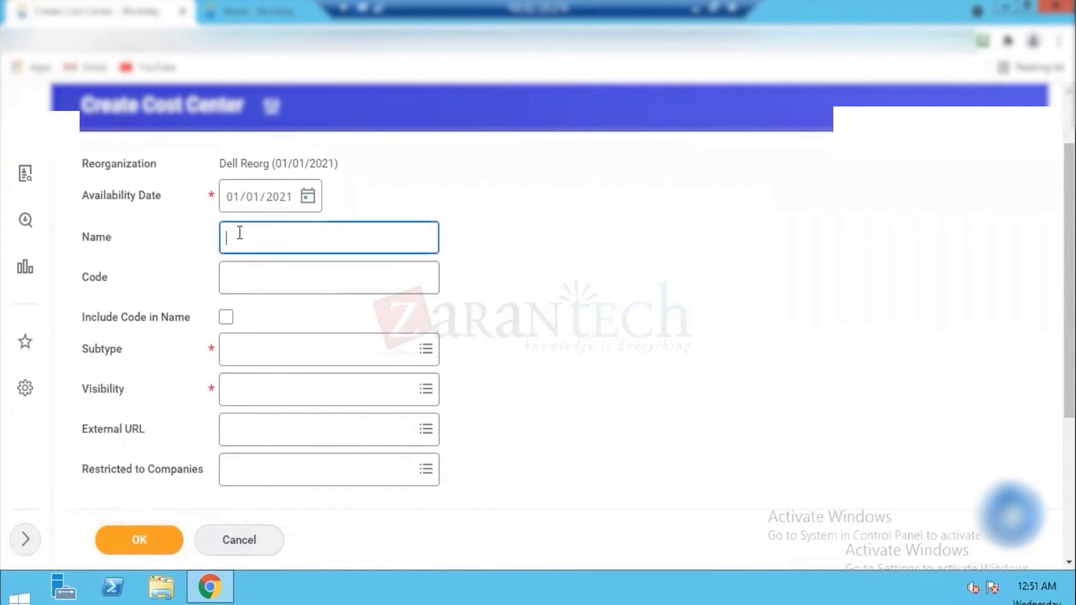
pyautogui.write('Dell Finance')
pyautogui.click(245, 238)
pyautogui.write('Dept')
pyautogui.press('Tab')
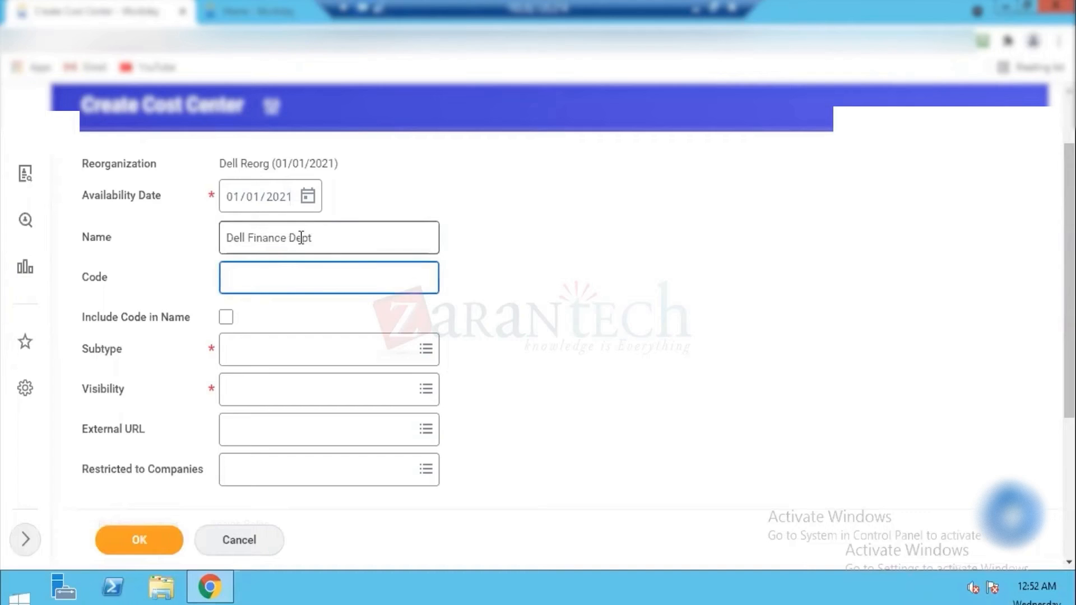
# Step: Set the cost center's code to DFD and include the code in its name
pyautogui.write('DFD')
pyautogui.click(227, 318)
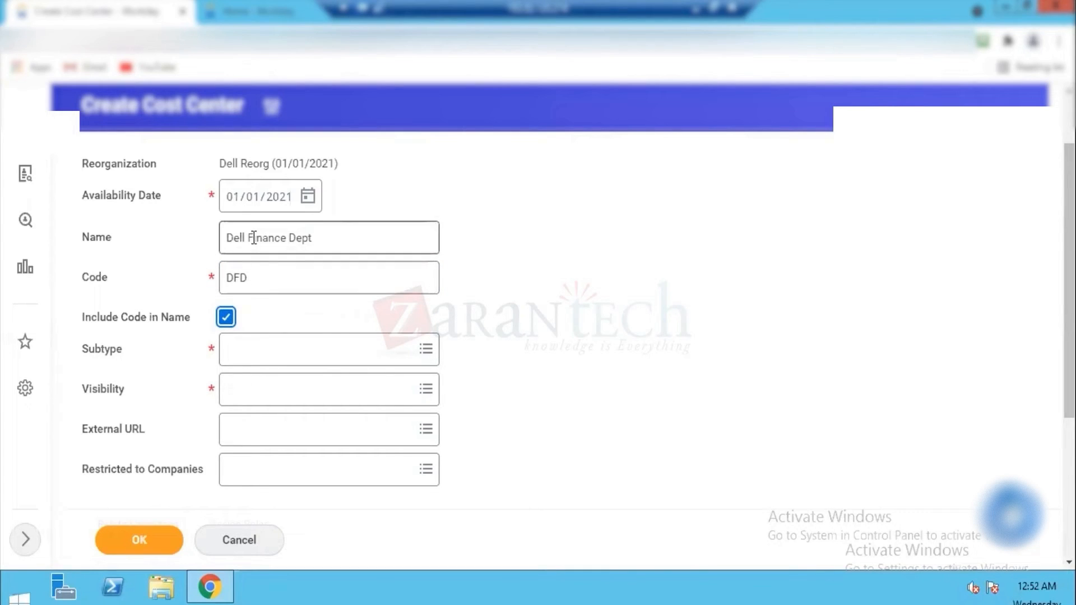
# Step: Set the cost center's subtype to Cost Center and its visibility to Everyone
pyautogui.click(238, 355)
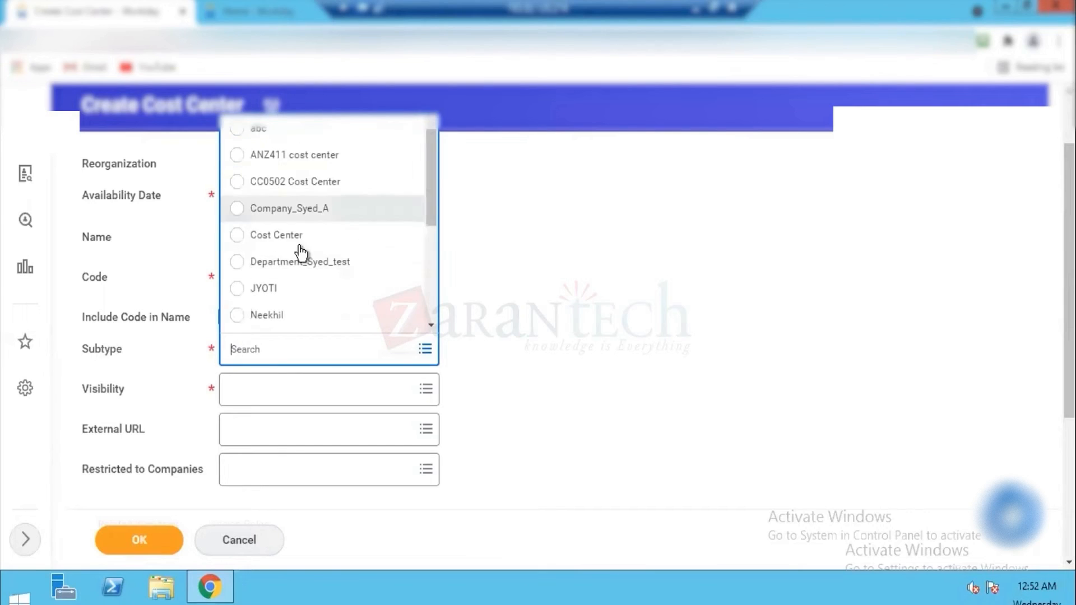
pyautogui.click(273, 235)
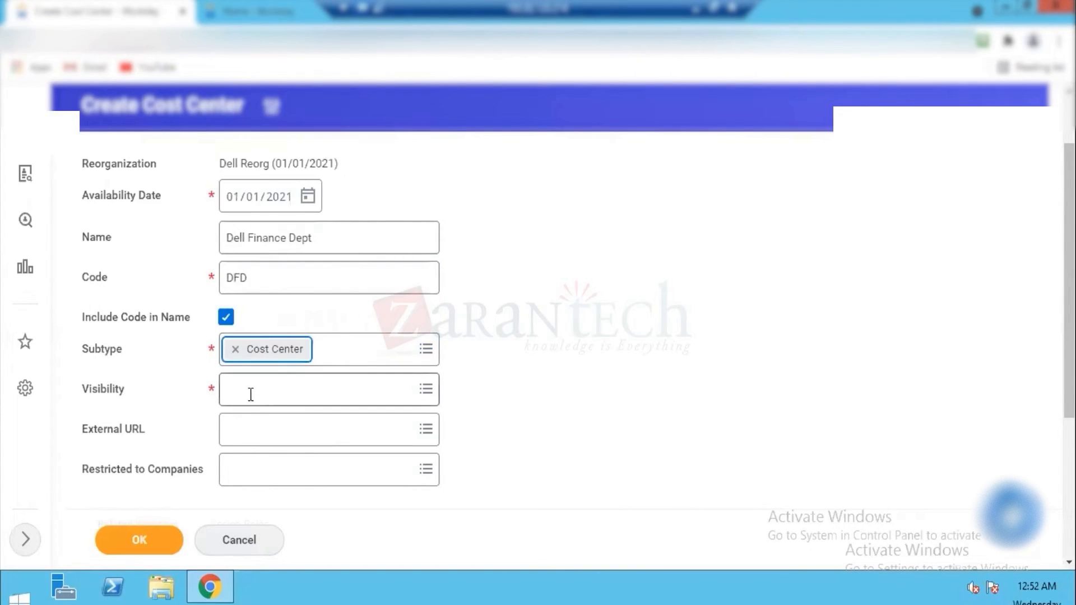
pyautogui.click(250, 400)
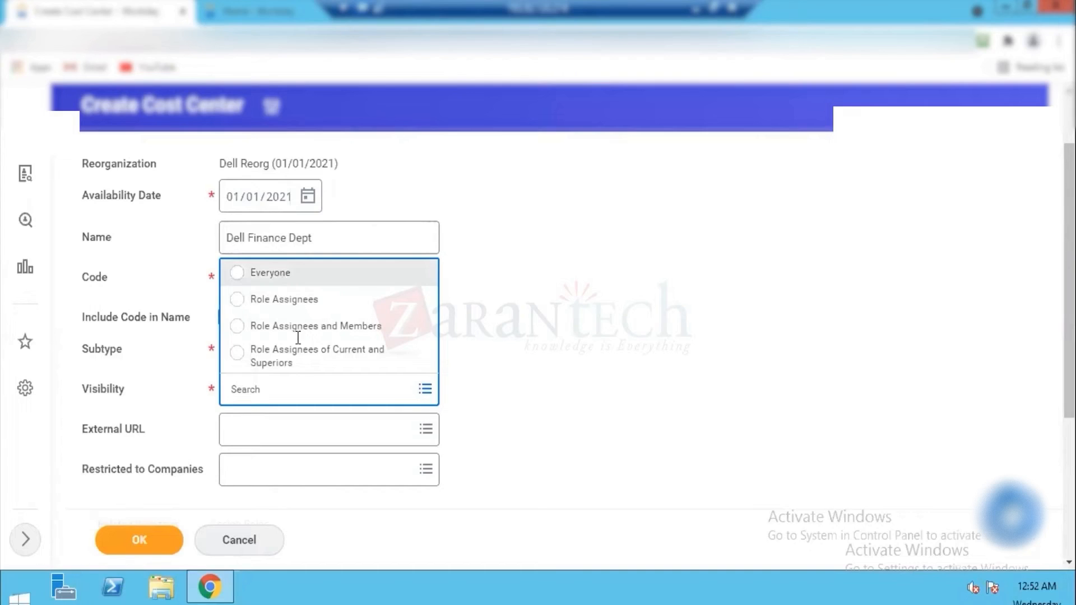
pyautogui.click(279, 276)
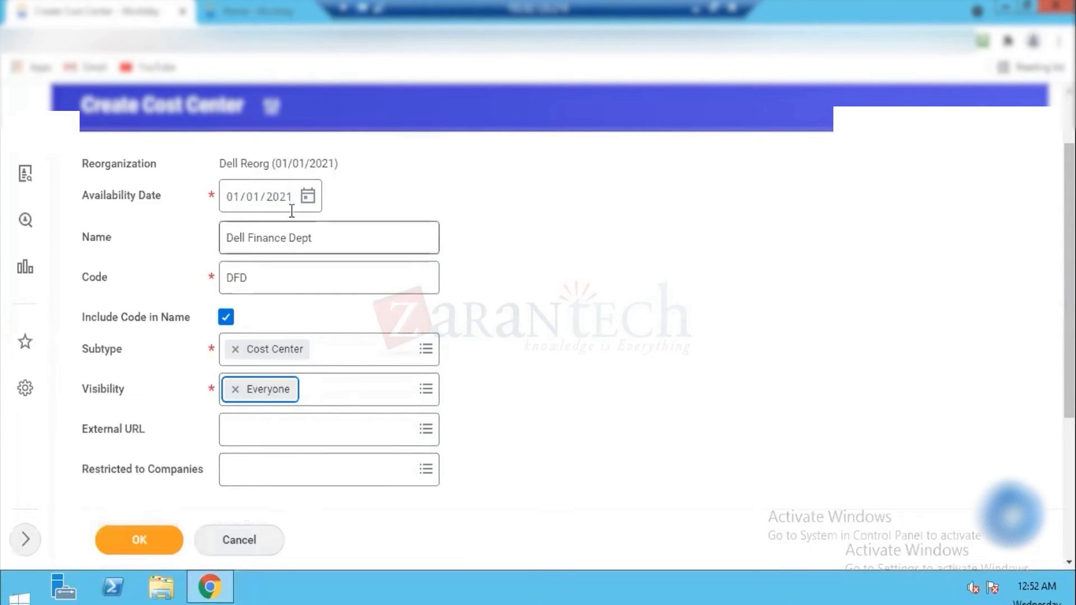
# Step: Try to submit the cost center and read the error details
pyautogui.click(139, 541)
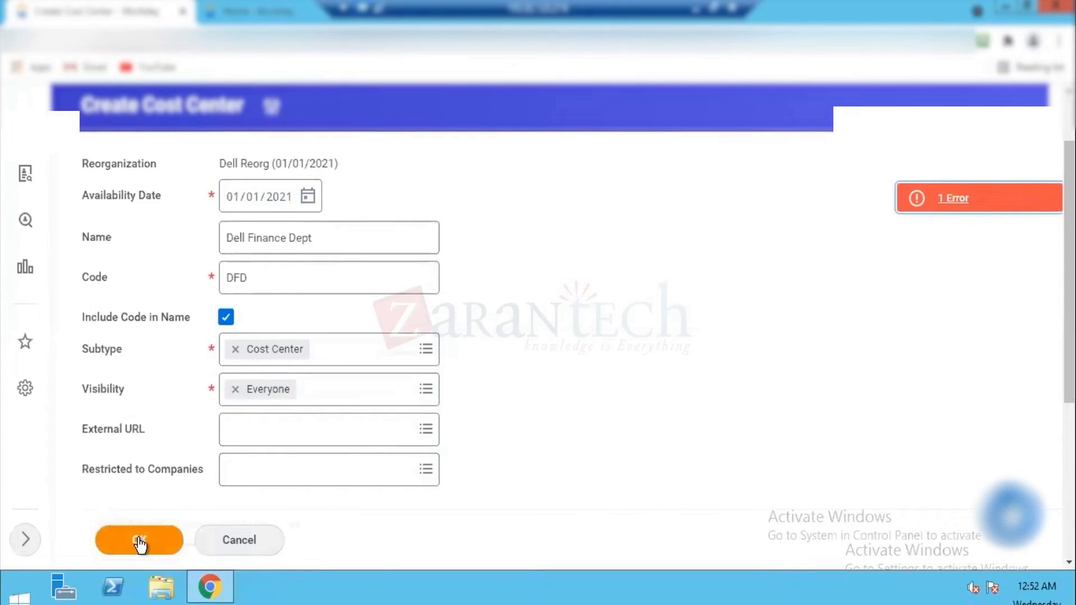
pyautogui.click(955, 197)
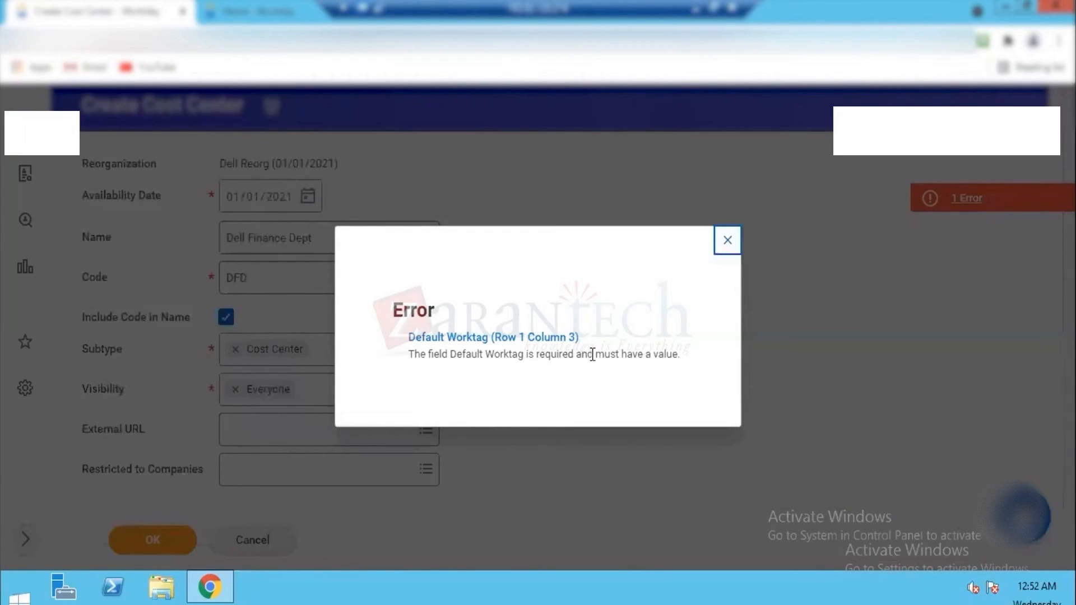
pyautogui.click(727, 240)
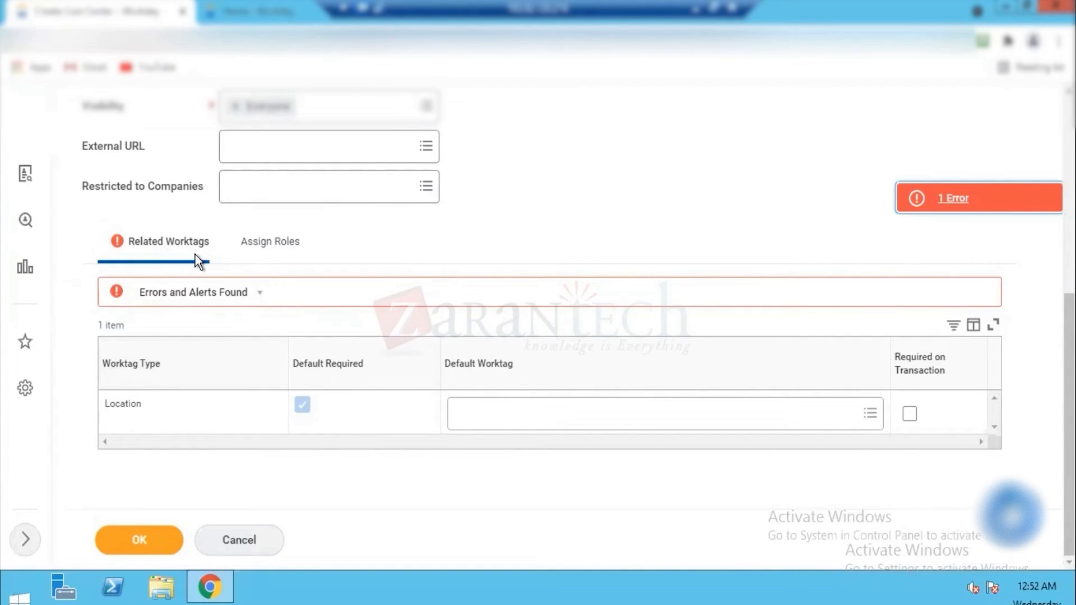
# Step: Set the Location default worktag to Dell HO and submit the cost center
pyautogui.click(571, 411)
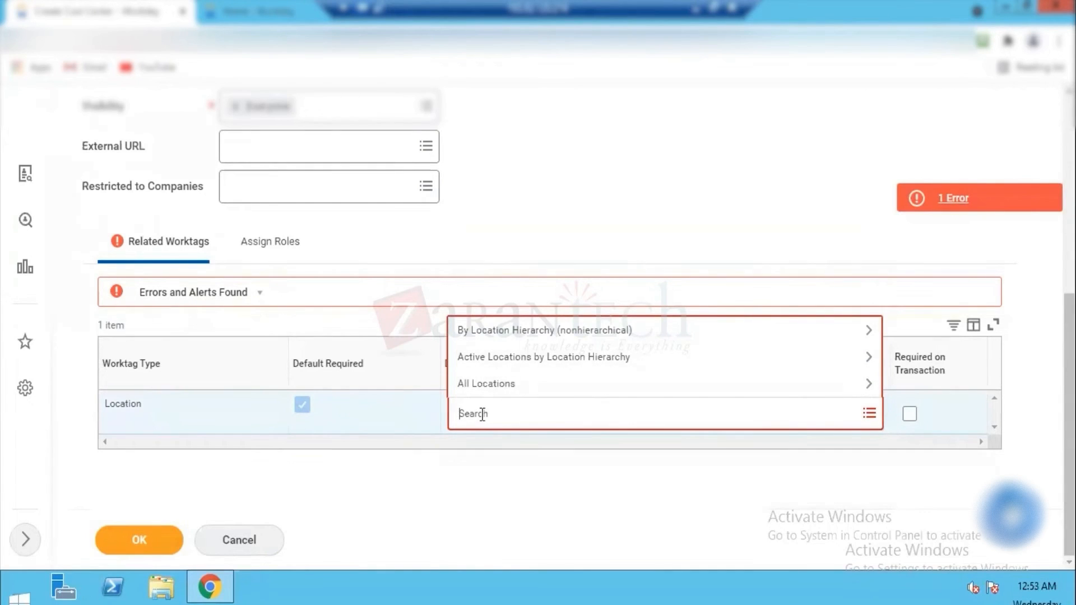
pyautogui.write('Dell')
pyautogui.press('Return')
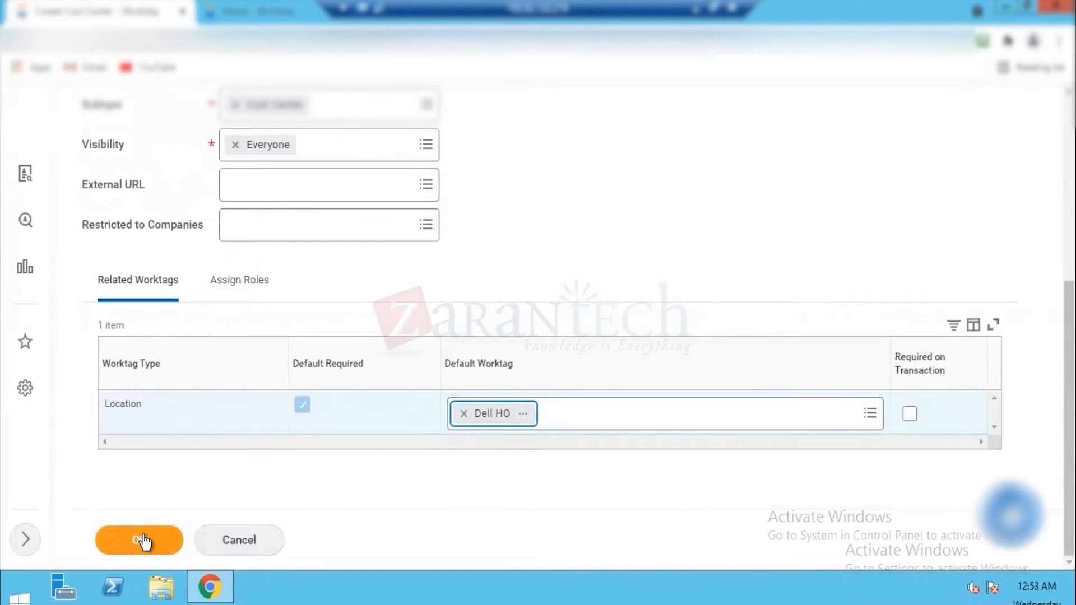
pyautogui.click(294, 506)
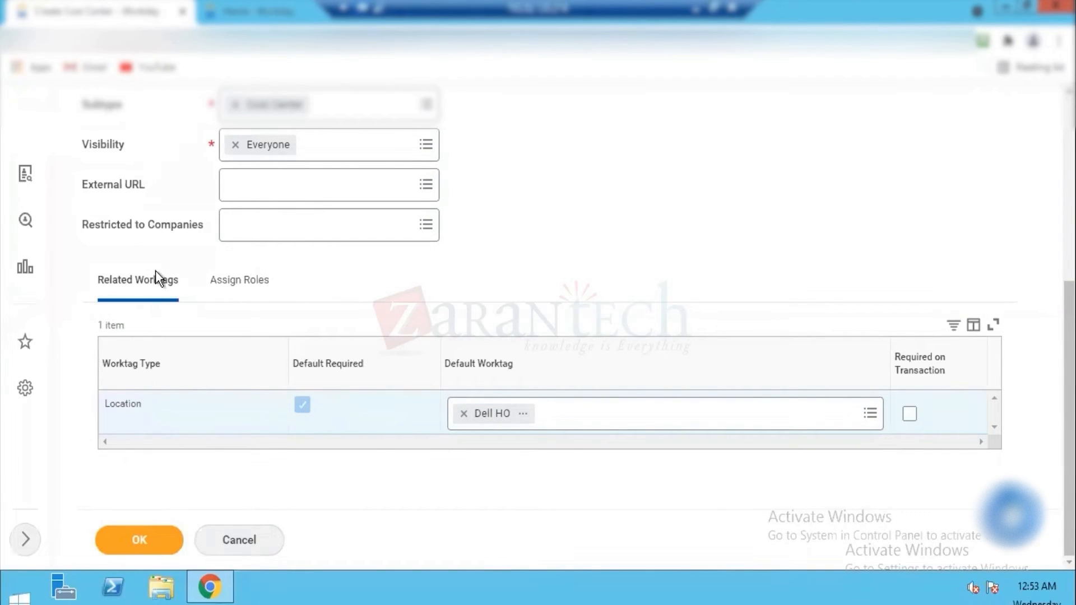
pyautogui.click(138, 538)
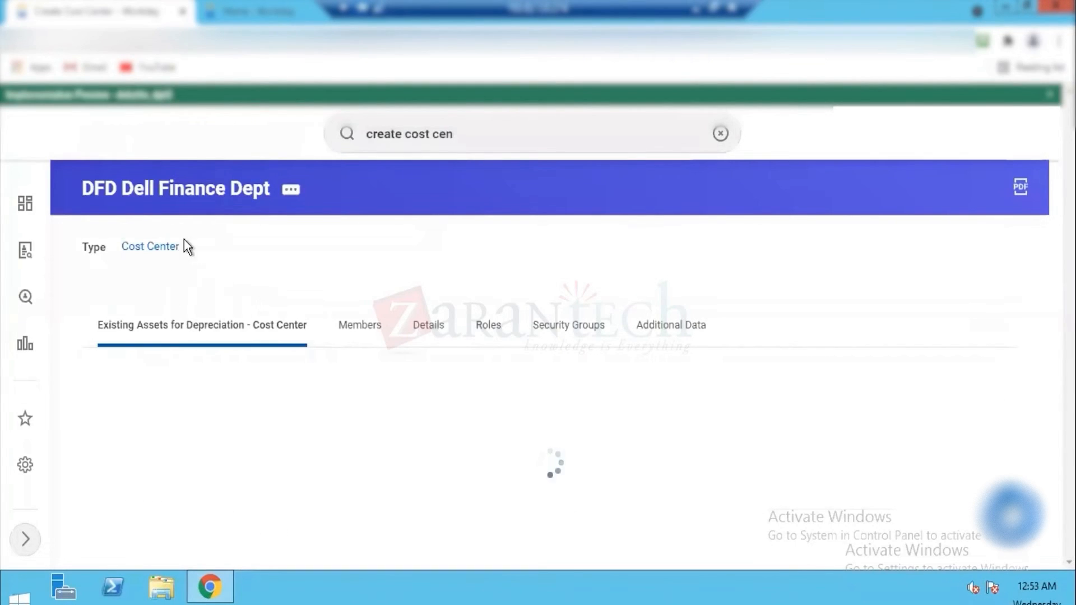
# Step: Change the reference ID value of the DFD Dell Finance Dept cost center to Dell_Finance_01
pyautogui.click(291, 191)
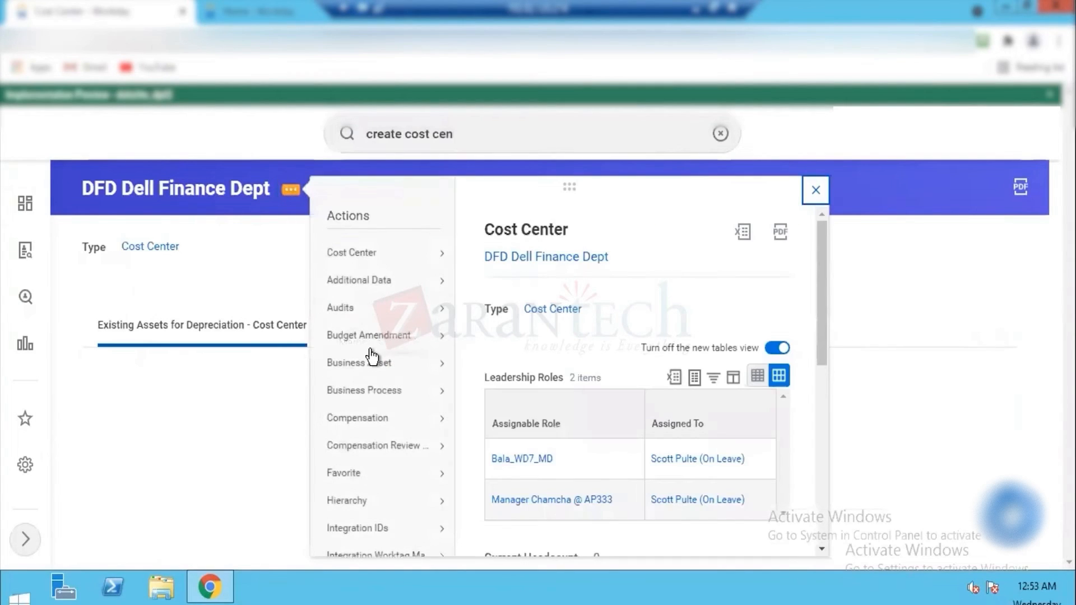
pyautogui.moveTo(372, 529)
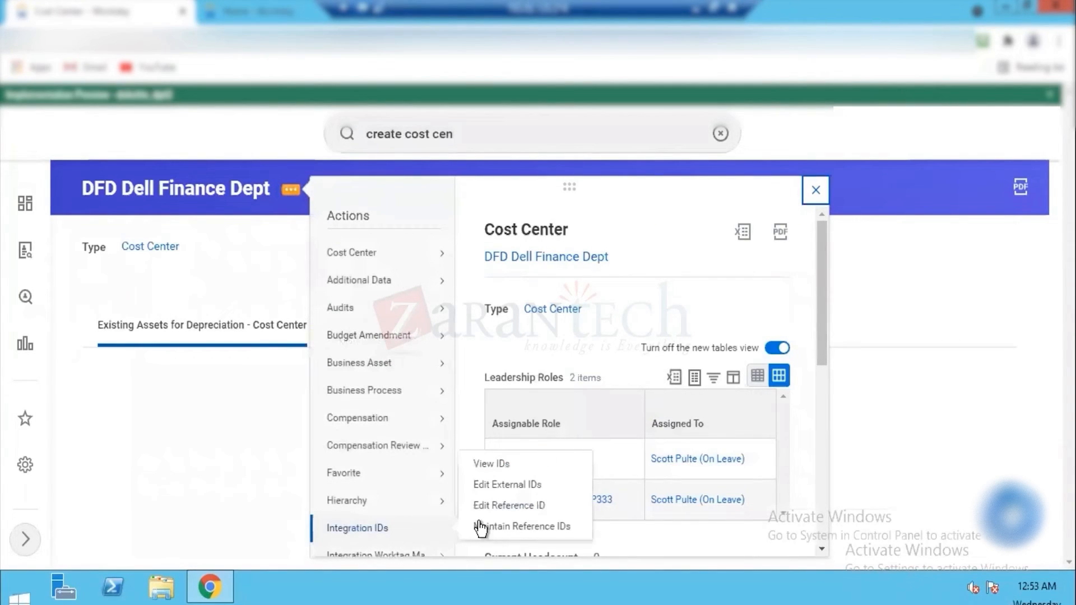
pyautogui.click(502, 505)
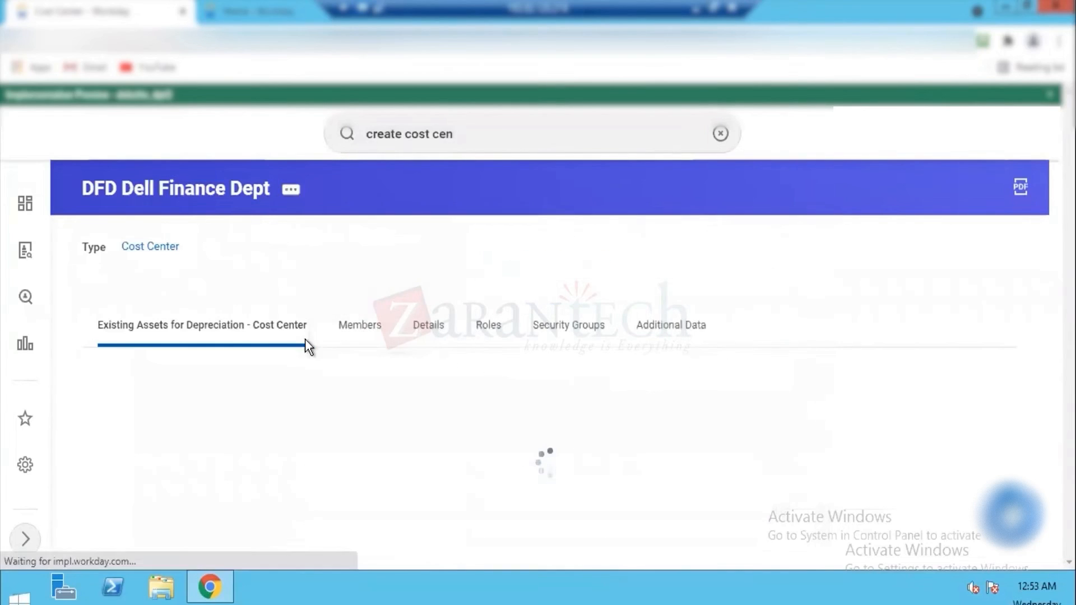
pyautogui.tripleClick(254, 313)
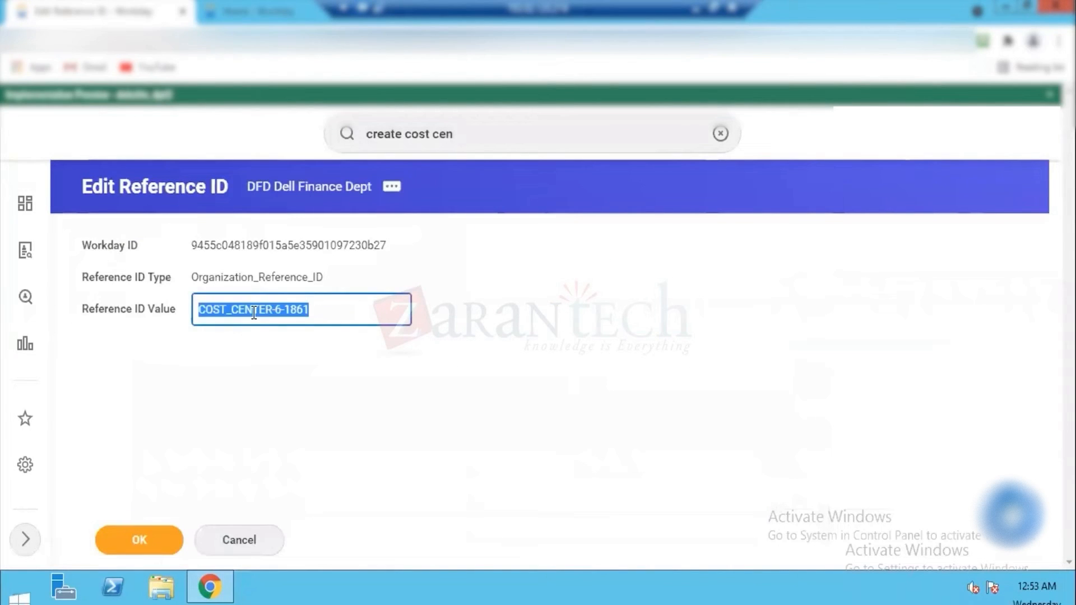
pyautogui.write('Dell')
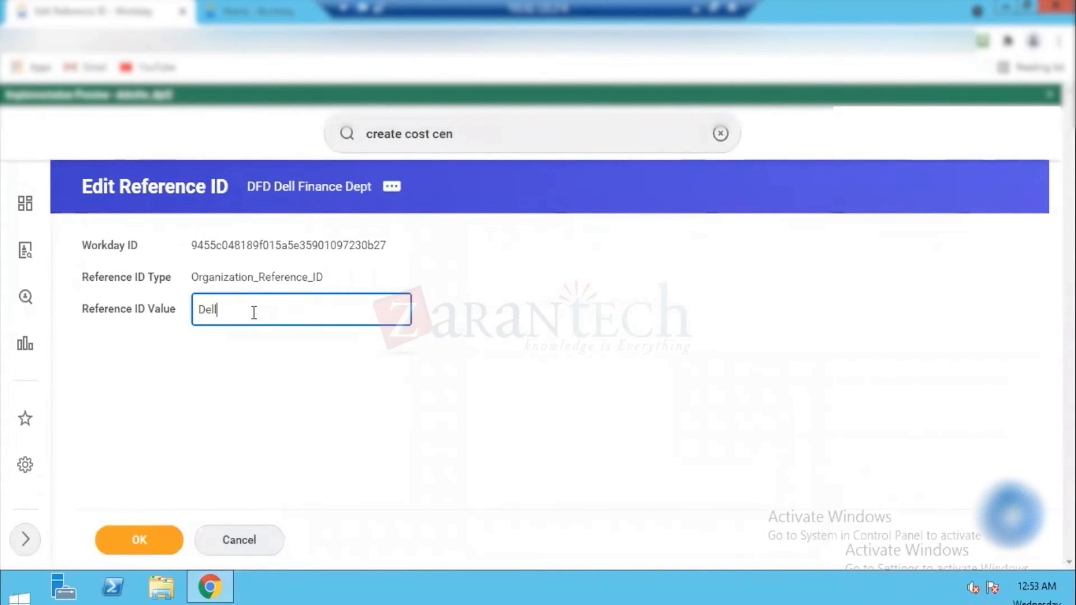
pyautogui.write('_Financ')
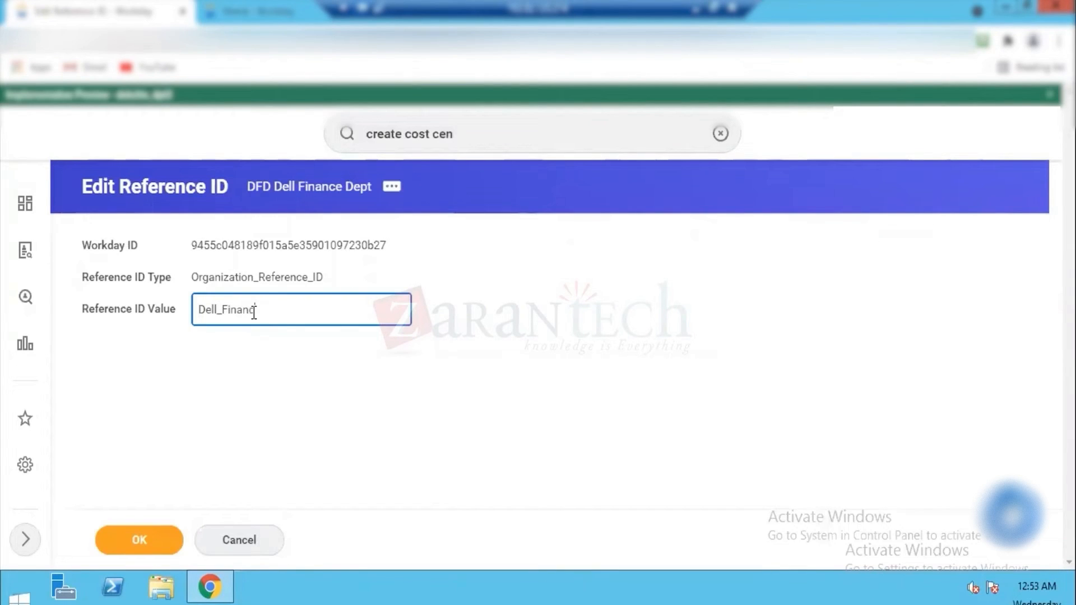
pyautogui.write('e_01')
pyautogui.click(154, 538)
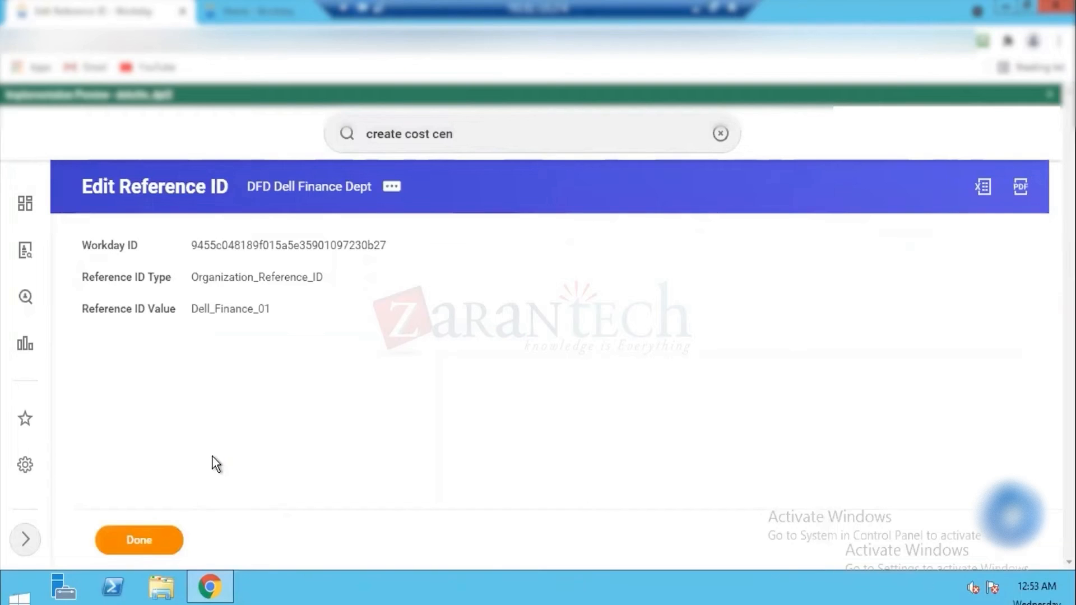
pyautogui.click(140, 532)
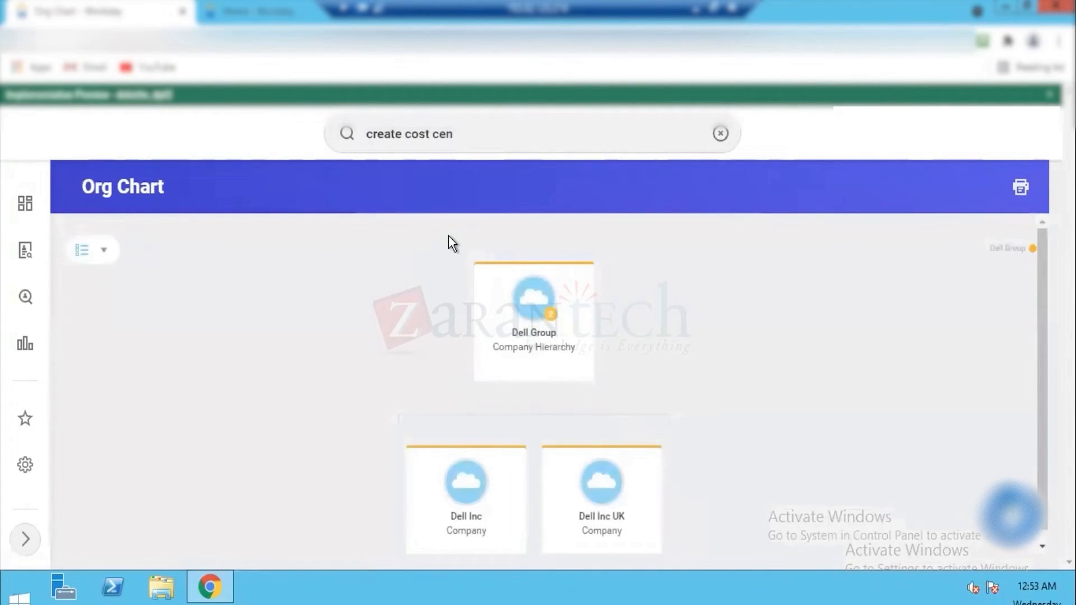
# Step: Search for the Create Cost Center task again and start a new cost center under the reorganization Dell Reorg (01/01/2021)
pyautogui.click(491, 134)
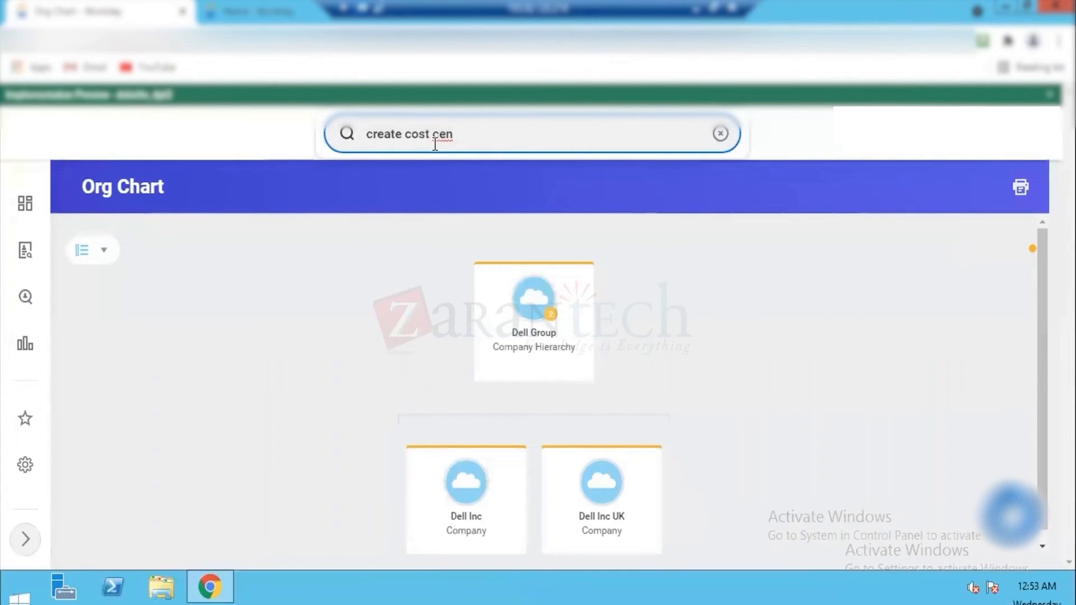
pyautogui.press('Return')
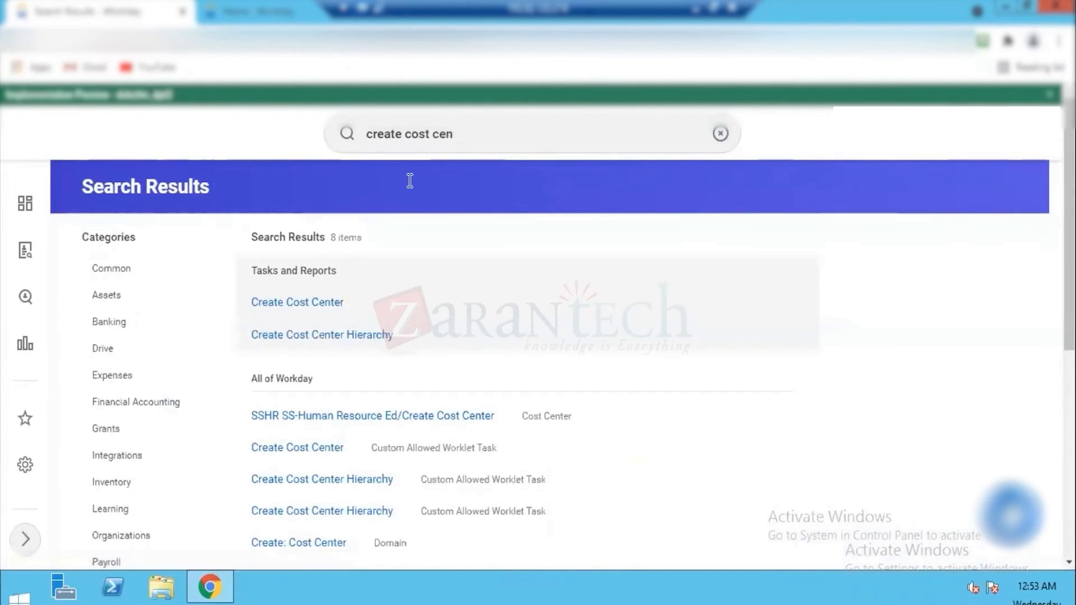
pyautogui.click(287, 301)
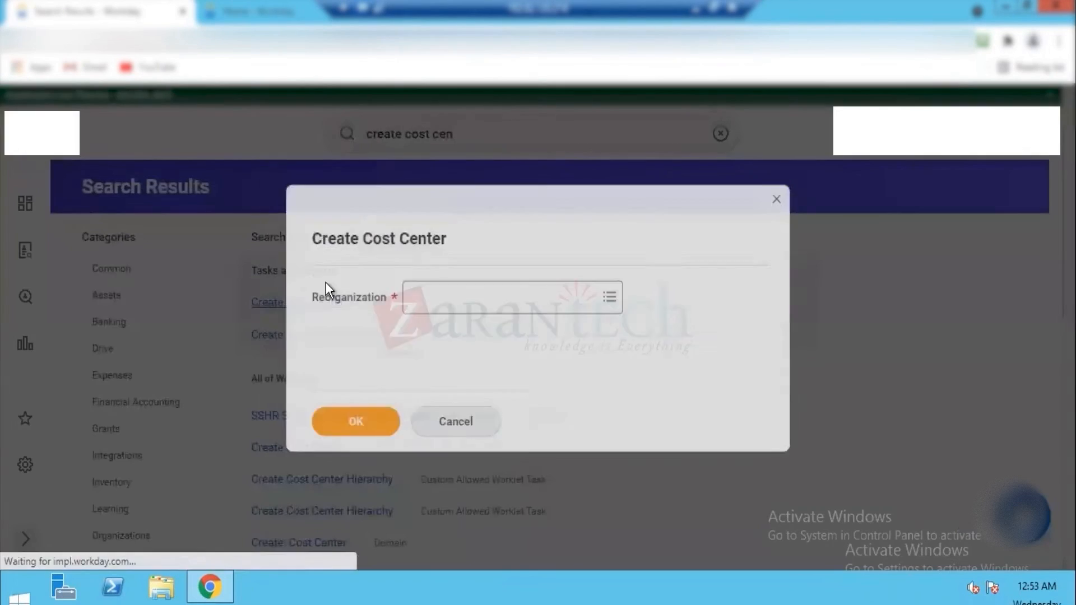
pyautogui.click(441, 291)
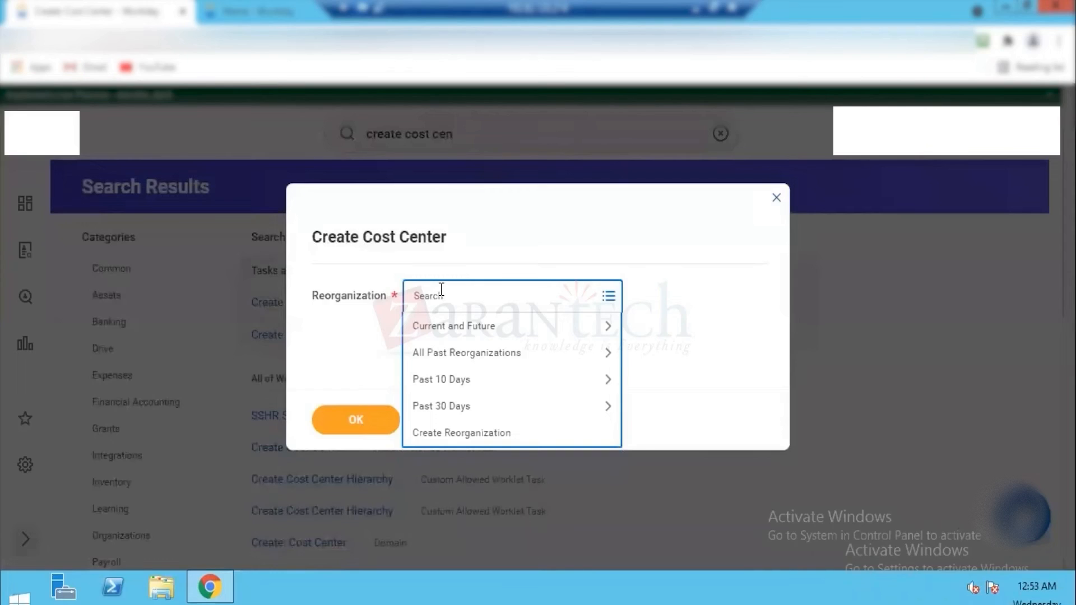
pyautogui.write('dell')
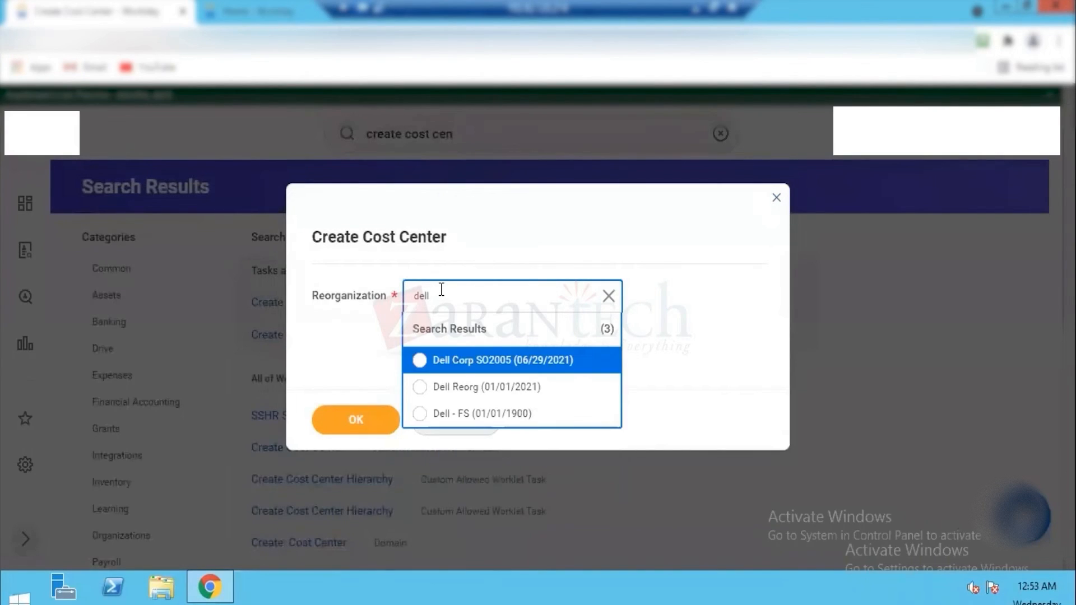
pyautogui.click(456, 394)
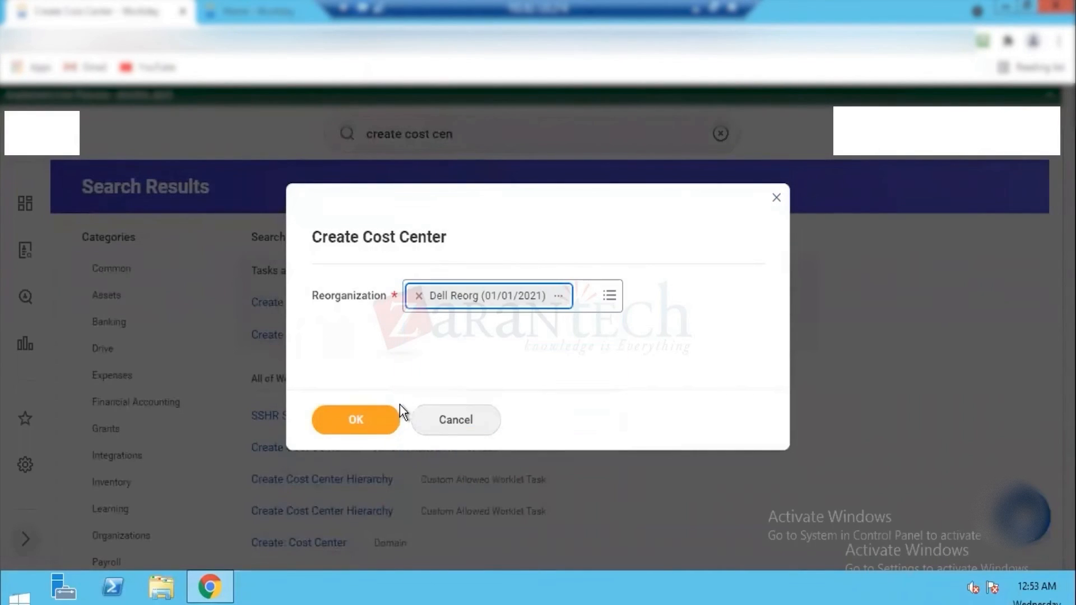
pyautogui.click(356, 417)
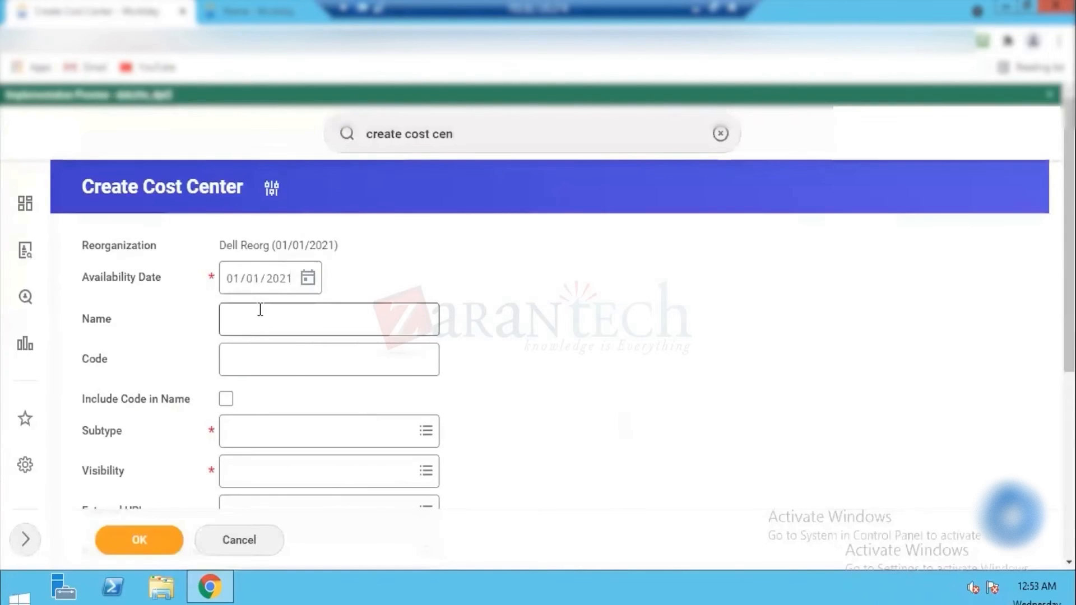
# Step: Name the cost center Dell IT Dept, set its code to DID and include the code in the name
pyautogui.click(260, 310)
pyautogui.write('Dell')
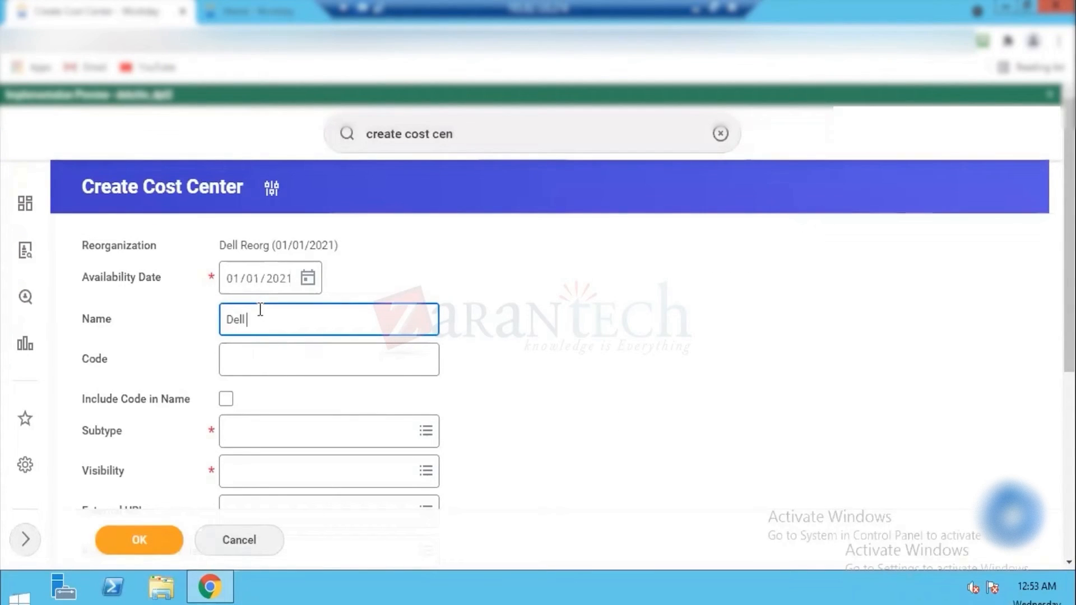
pyautogui.write('IT Dept')
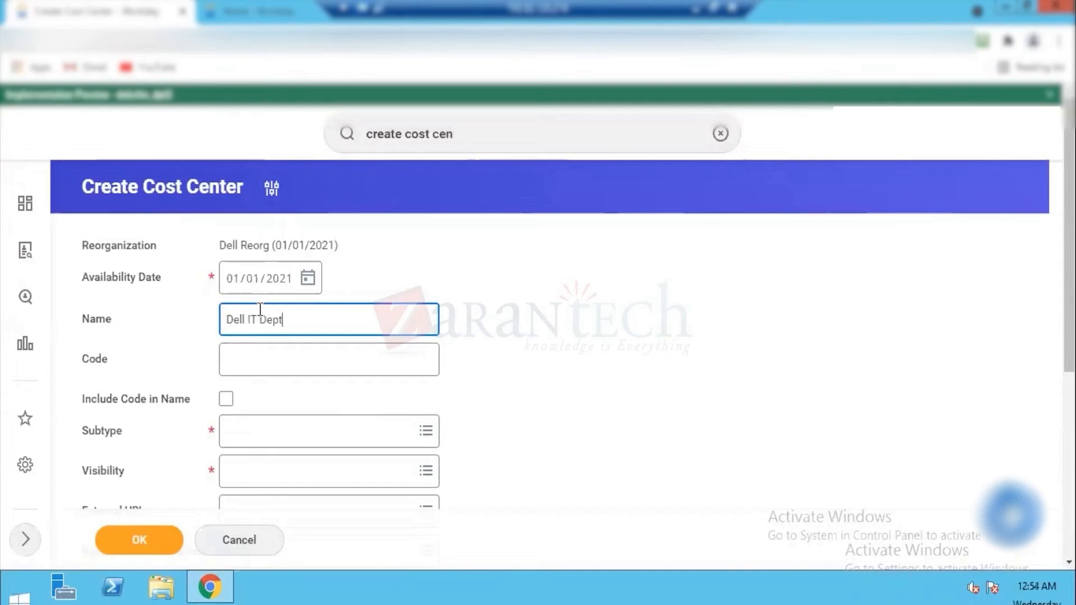
pyautogui.press('Tab')
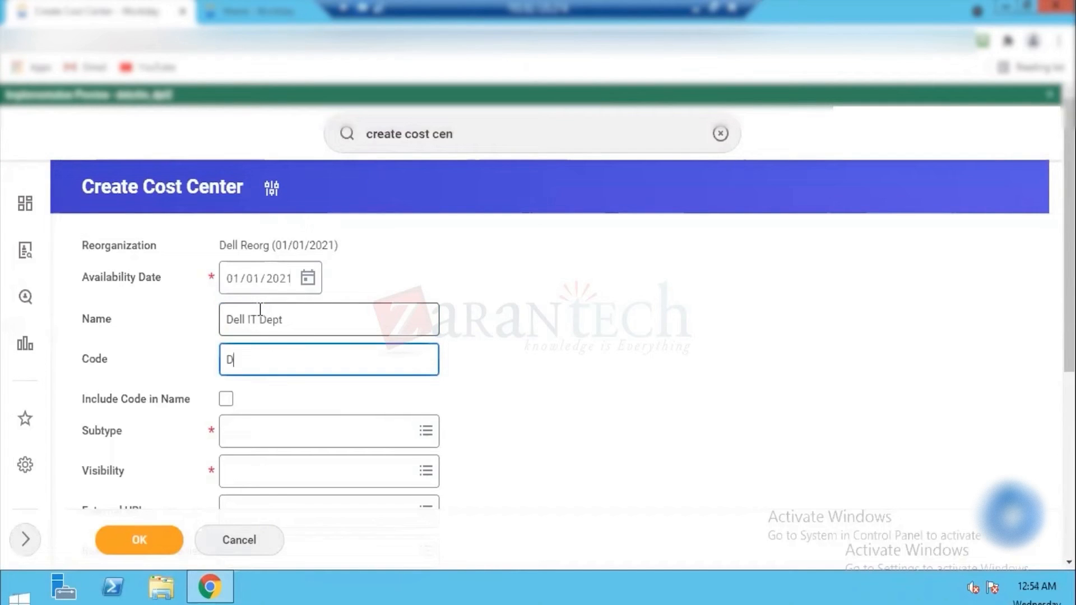
pyautogui.press('Tab')
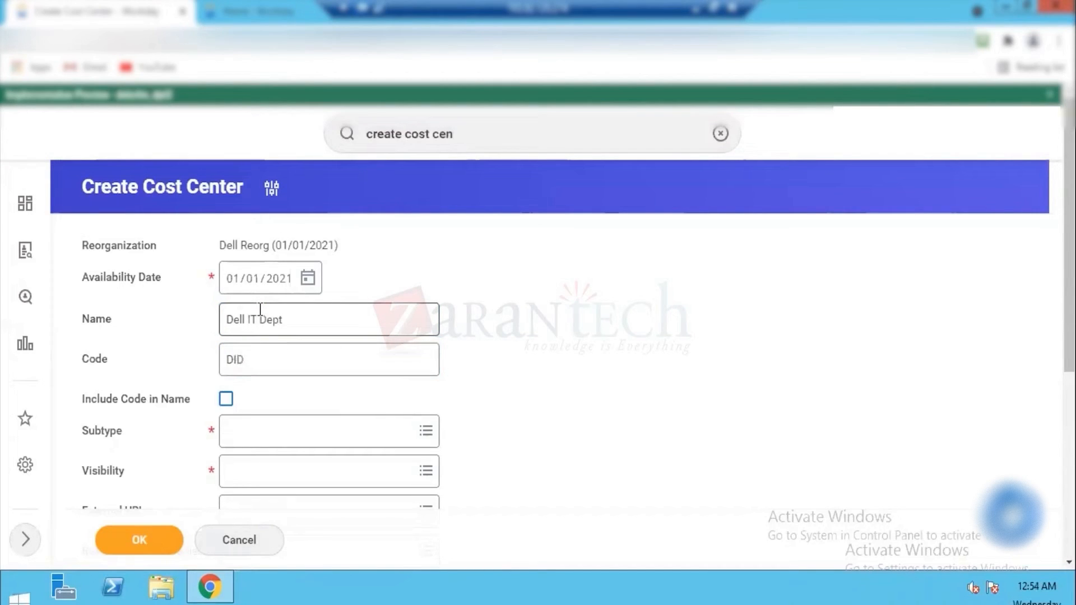
pyautogui.press('space')
# Step: Set the subtype of the Dell IT Dept cost center to Cost Center and its visibility to Everyone
pyautogui.click(282, 430)
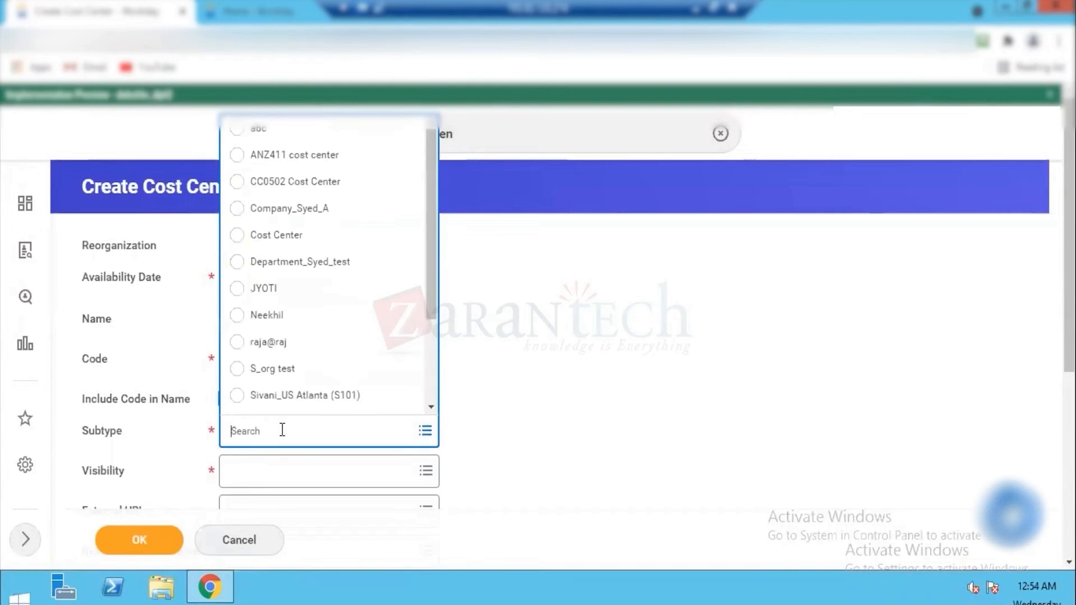
pyautogui.click(277, 237)
pyautogui.click(246, 473)
pyautogui.write('e')
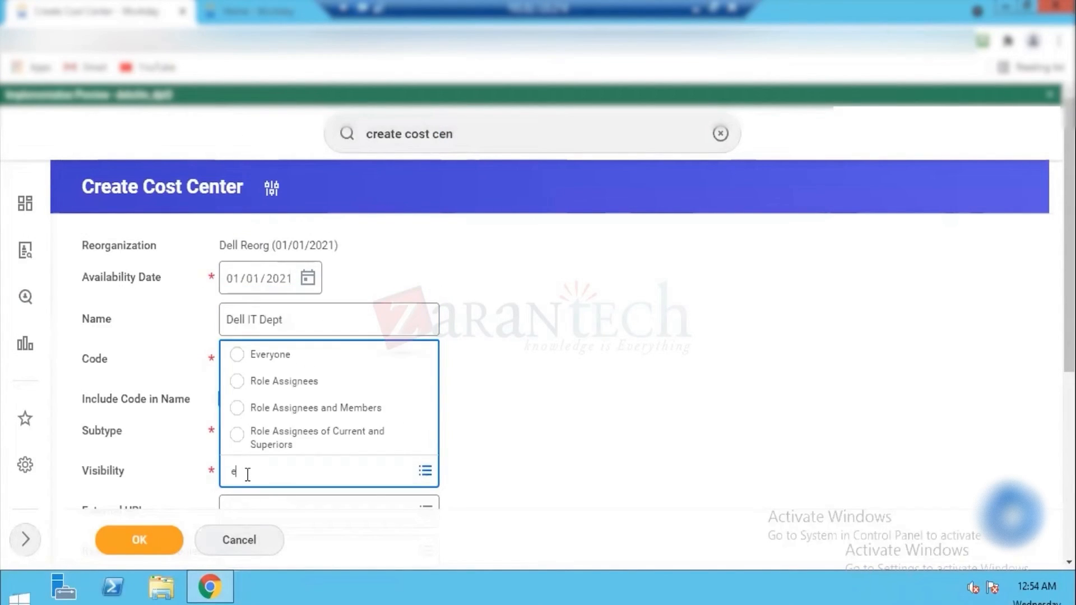
pyautogui.click(237, 356)
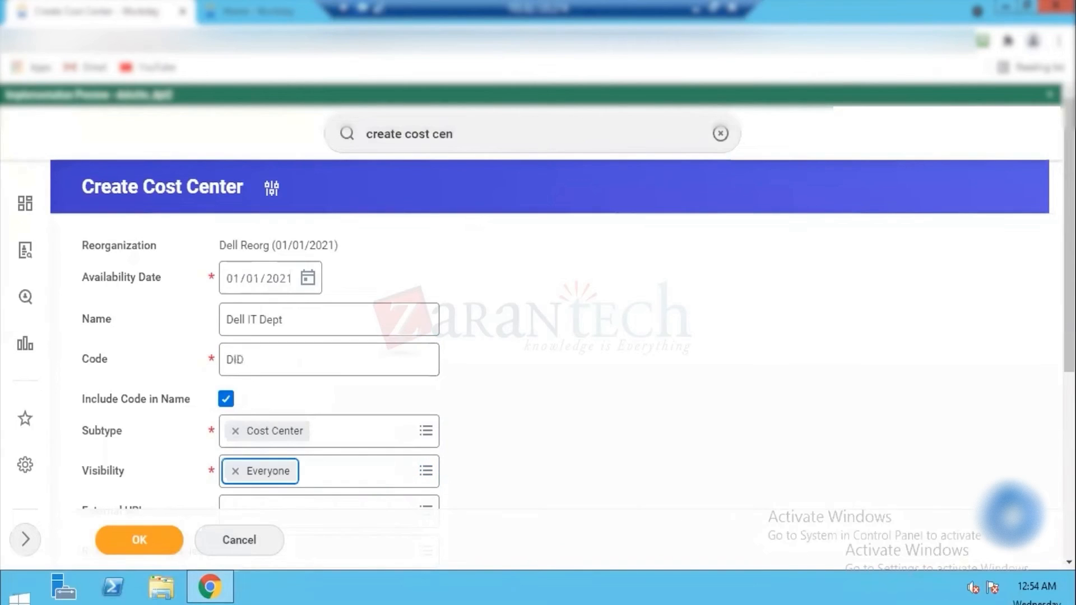
# Step: Assign Dell HO as the Location default worktag and submit the Dell IT Dept cost center
pyautogui.scroll(-5, 895, 352)
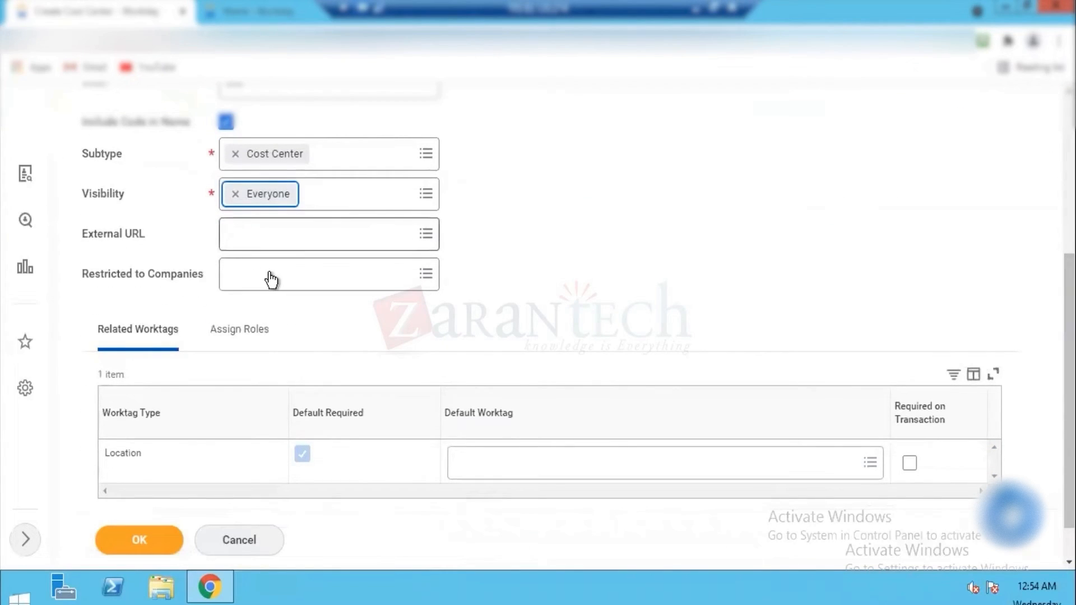
pyautogui.click(545, 461)
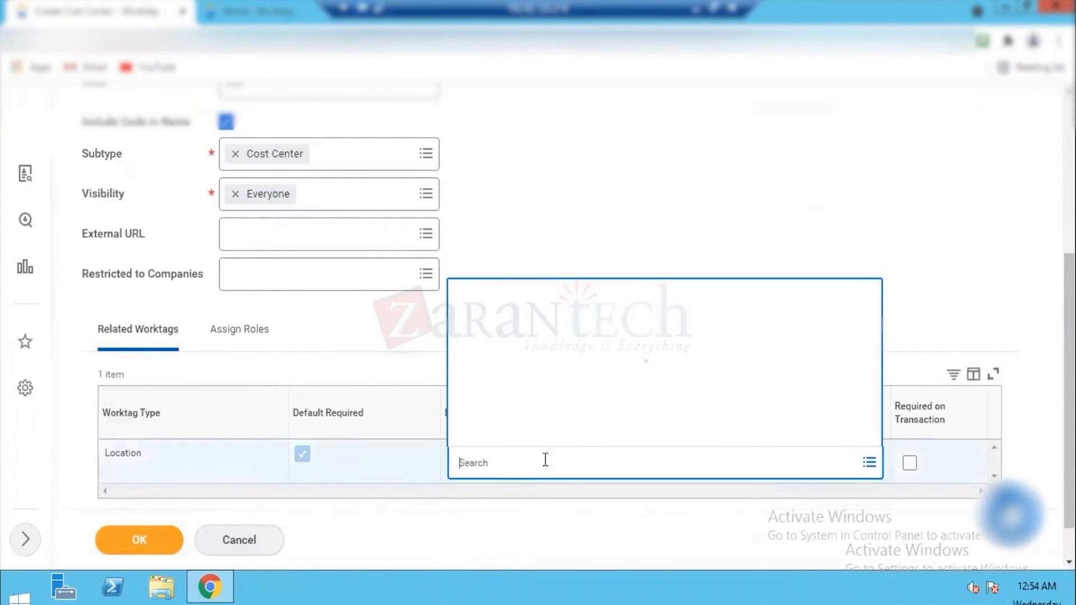
pyautogui.write('dell ho')
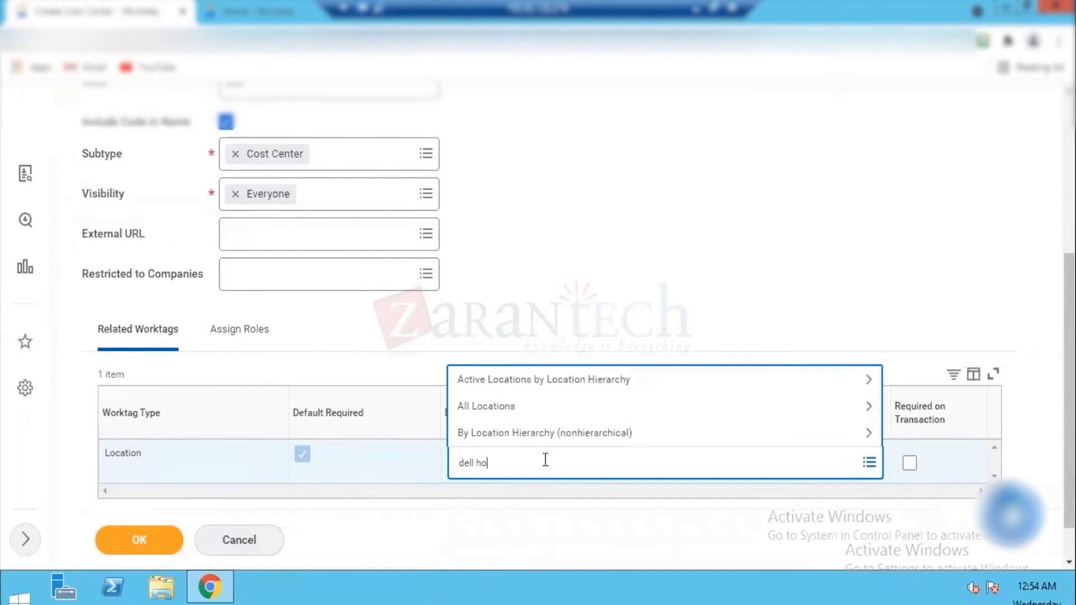
pyautogui.press('Return')
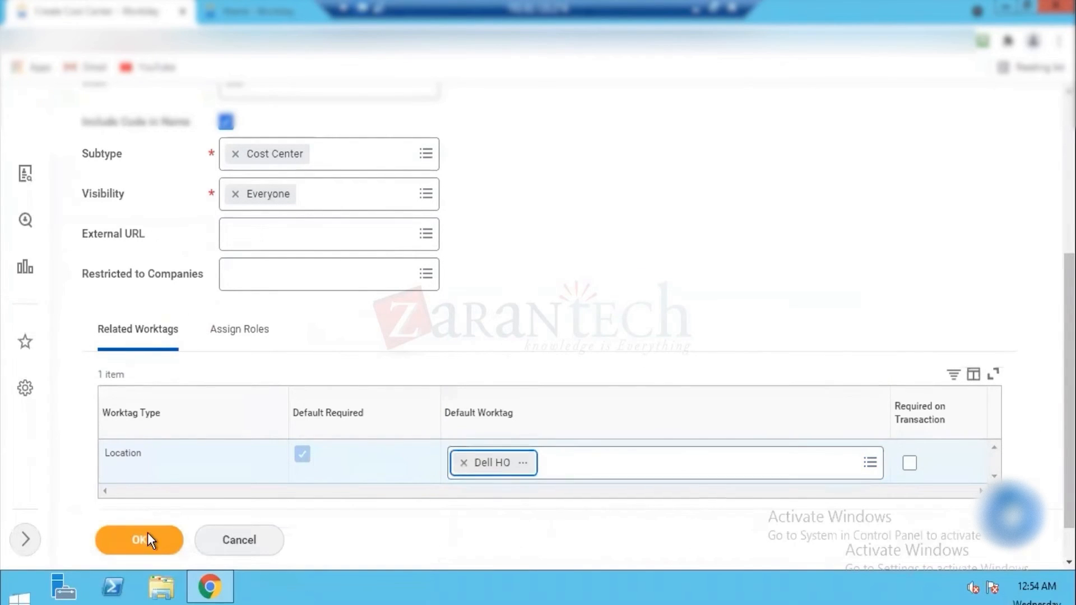
pyautogui.click(141, 538)
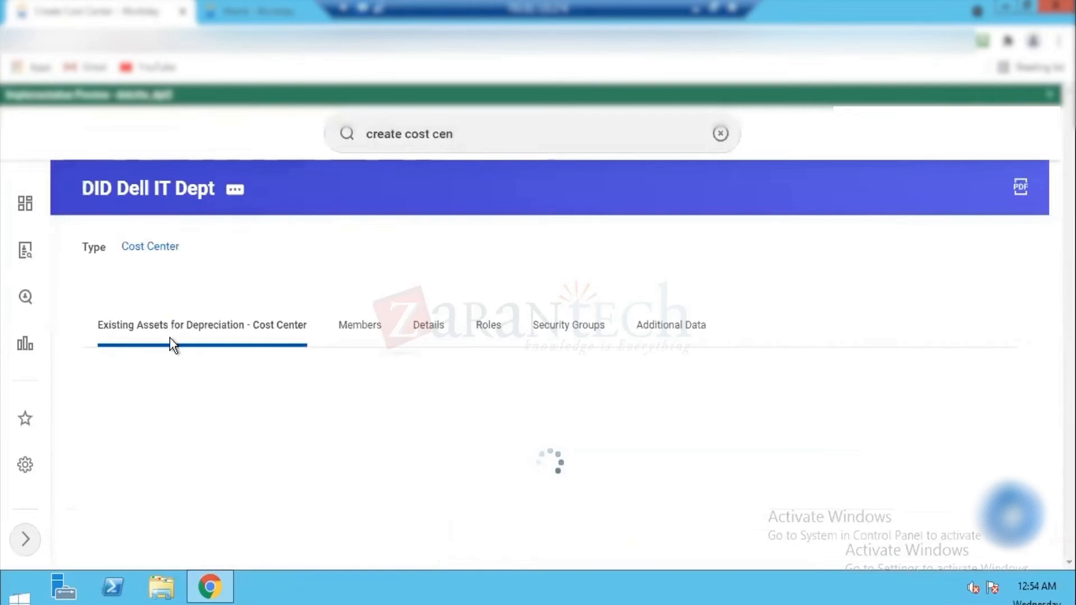
# Step: Start another cost center with the Create Cost Center task, using the reorganization Dell Reorg (01/01/2021)
pyautogui.click(462, 137)
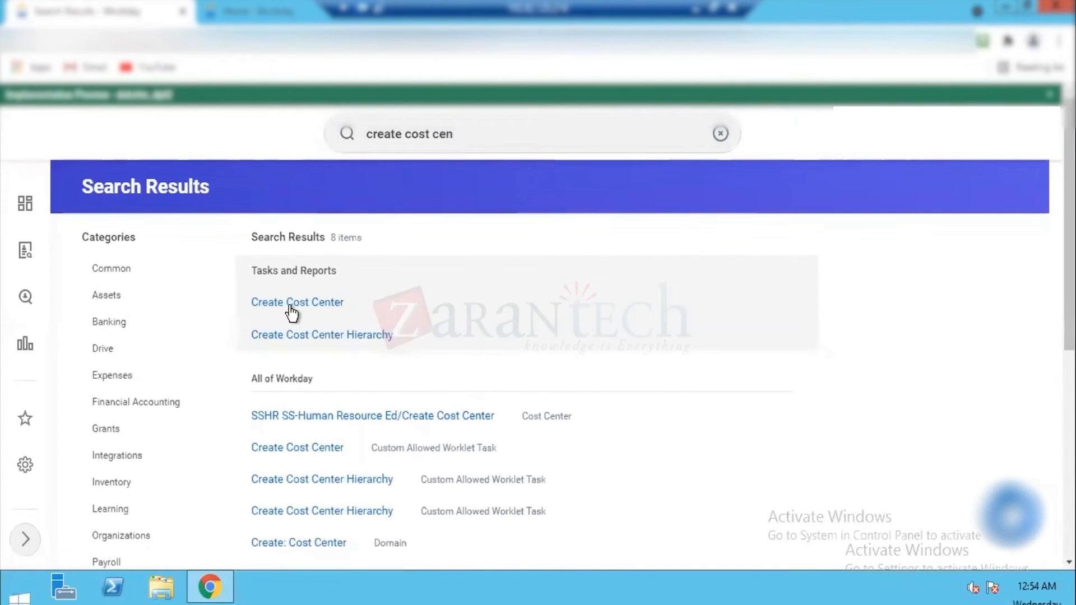
pyautogui.click(291, 311)
pyautogui.click(425, 297)
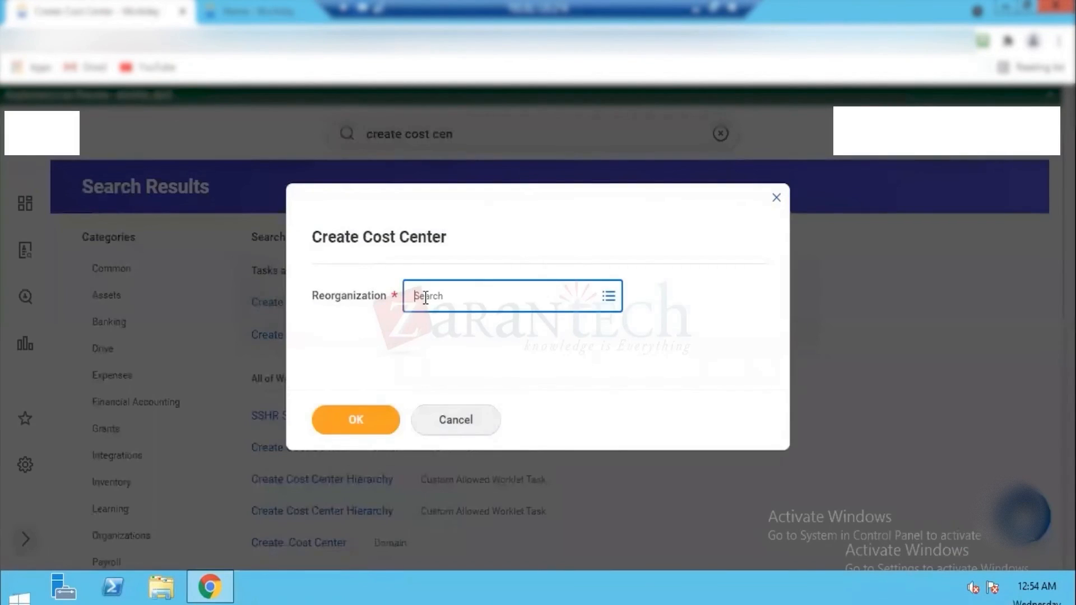
pyautogui.write('del')
pyautogui.press('Return')
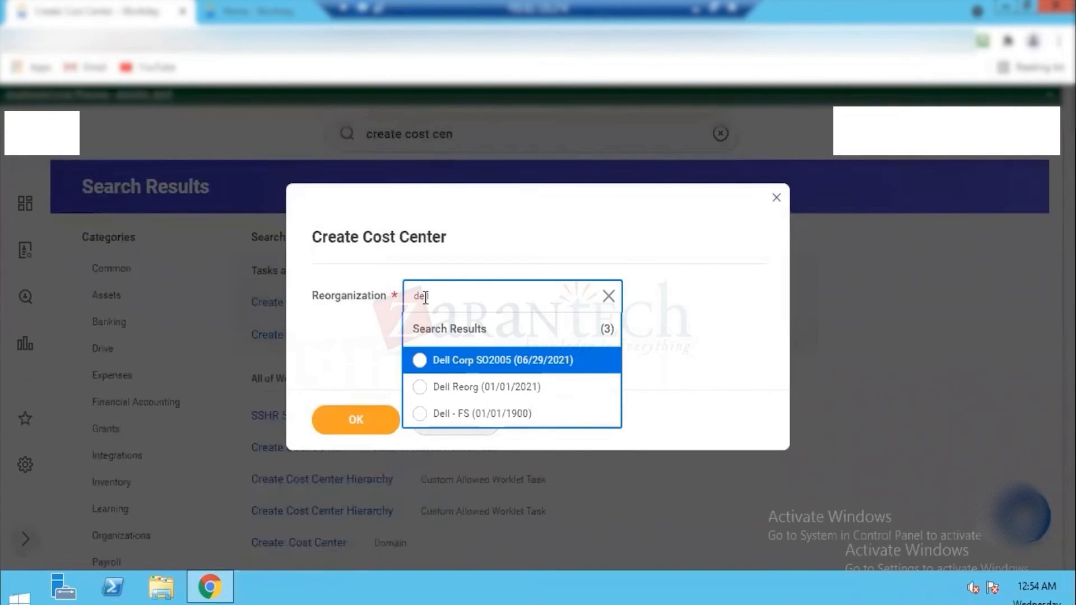
pyautogui.click(481, 389)
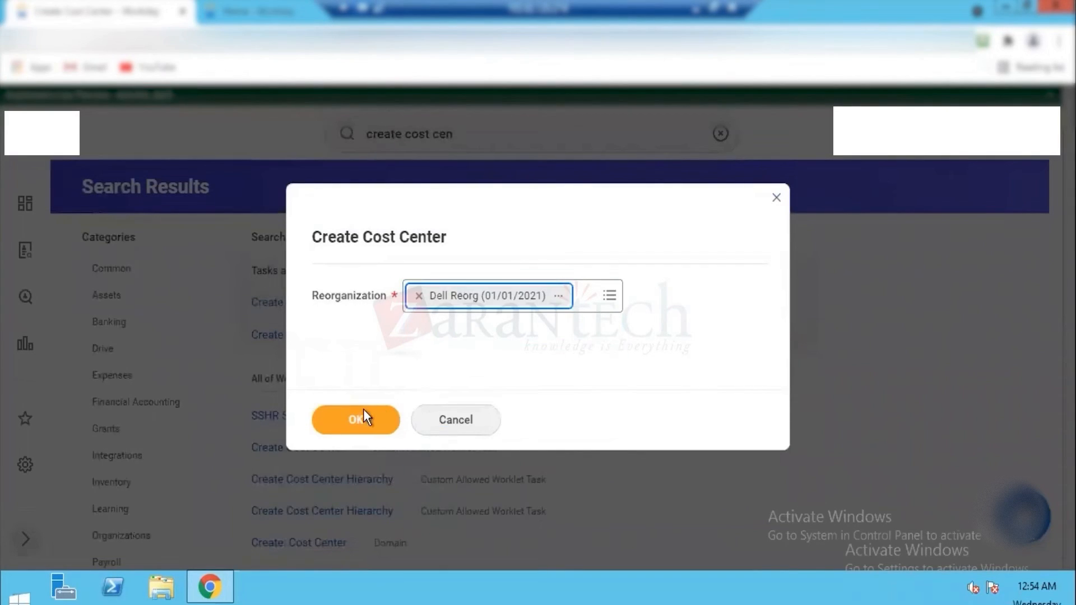
pyautogui.click(350, 420)
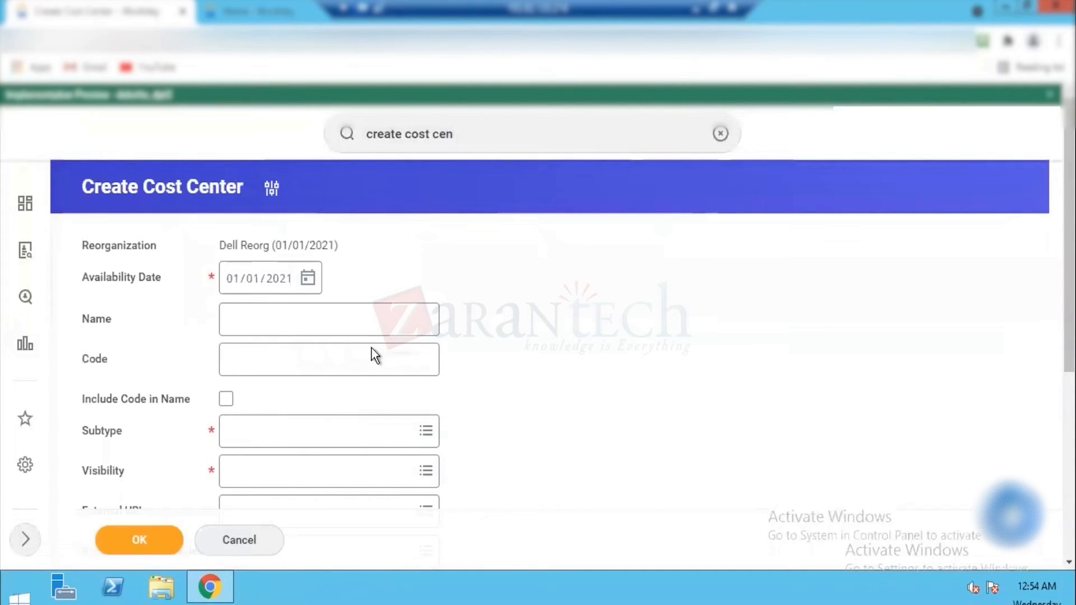
# Step: Name the cost center Dell Sales & Marketing Dept
pyautogui.click(276, 316)
pyautogui.write('Dell Sale')
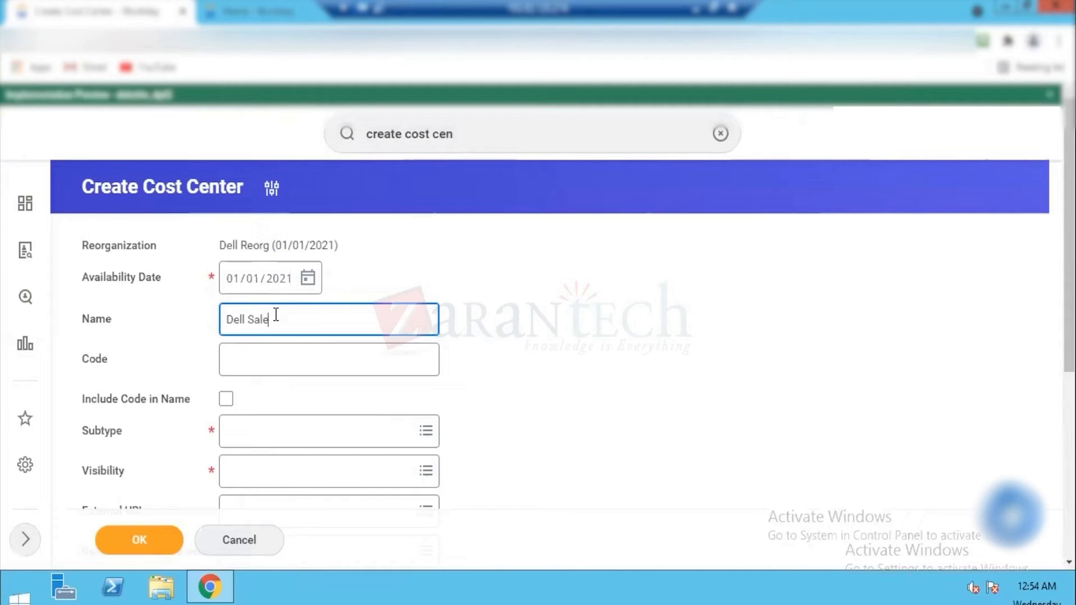
pyautogui.write('s %')
pyautogui.press('BackSpace')
pyautogui.write('& M')
pyautogui.press('BackSpace')
pyautogui.press('BackSpace')
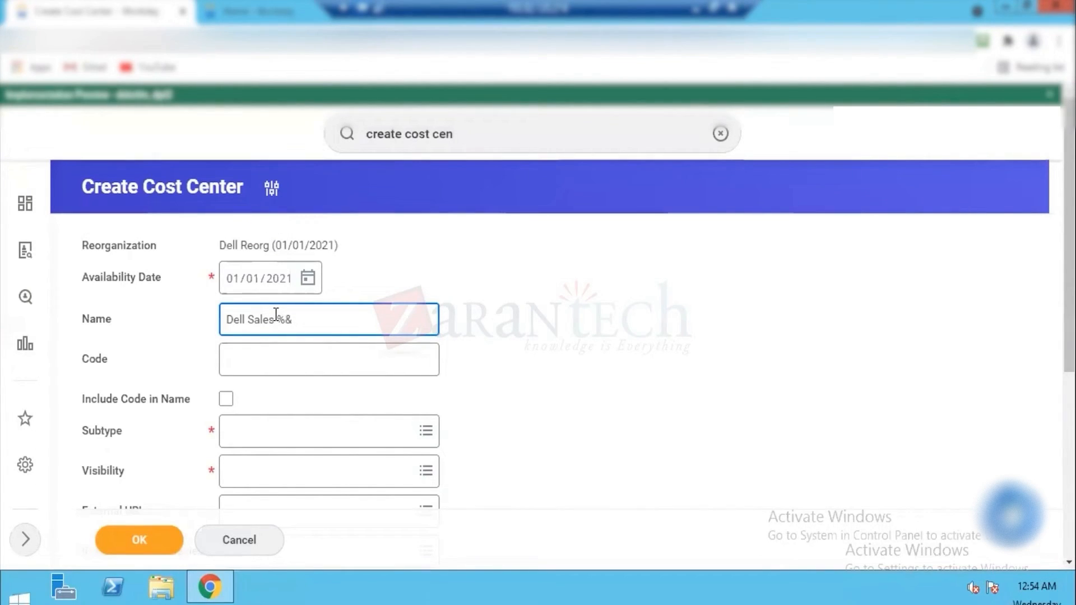
pyautogui.press('BackSpace')
pyautogui.press('BackSpace')
pyautogui.write('& ')
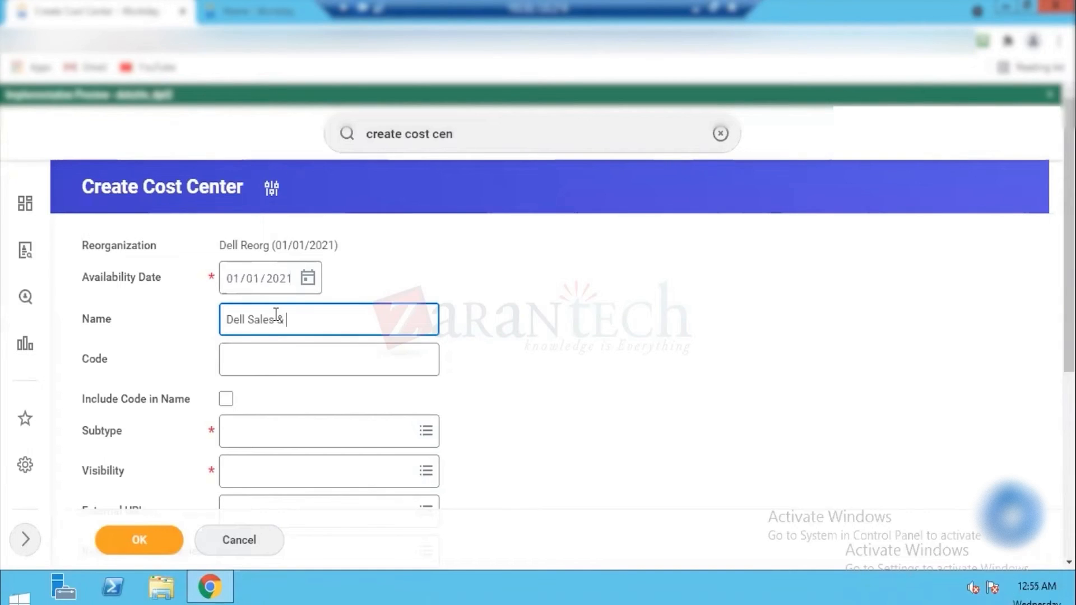
pyautogui.write('Marketing Dept')
# Step: Set the code of the Dell Sales & Marketing Dept cost center to DSMD and include the code in the name
pyautogui.press('Tab')
pyautogui.write('D')
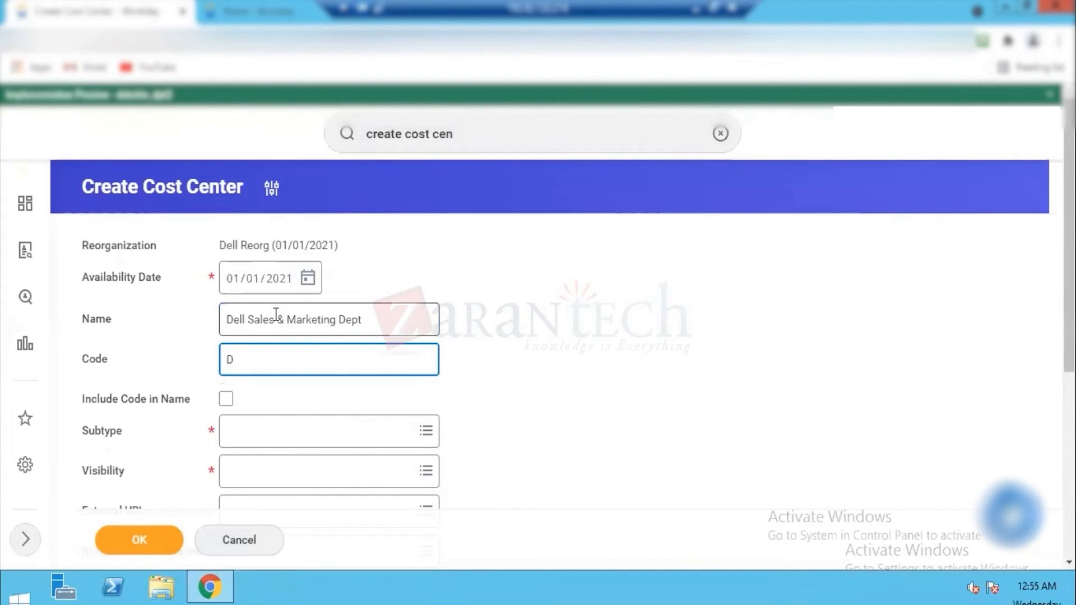
pyautogui.write('S')
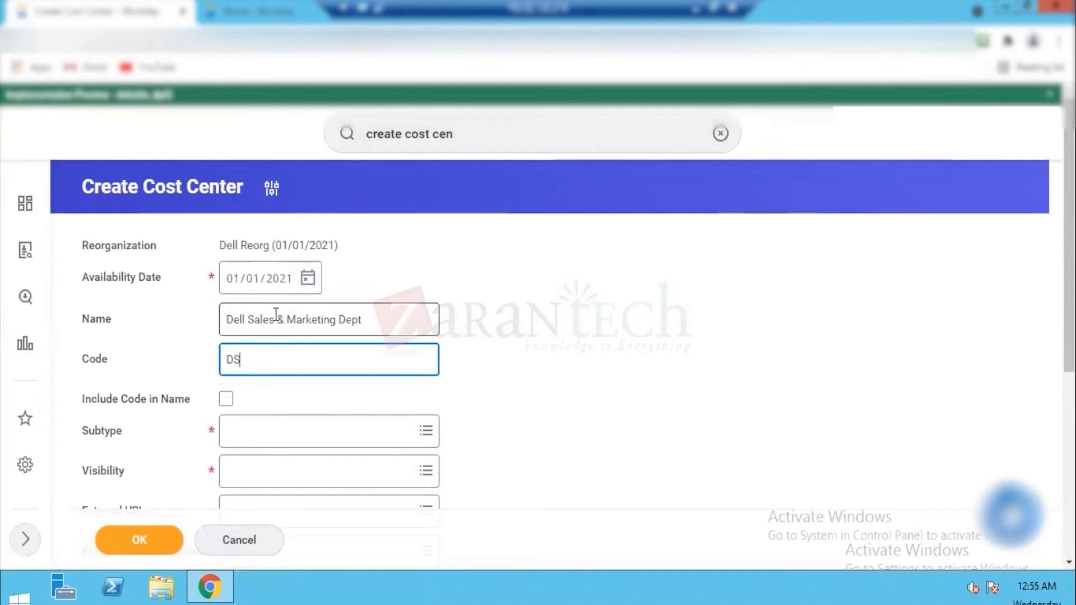
pyautogui.write('MD')
pyautogui.press('Tab')
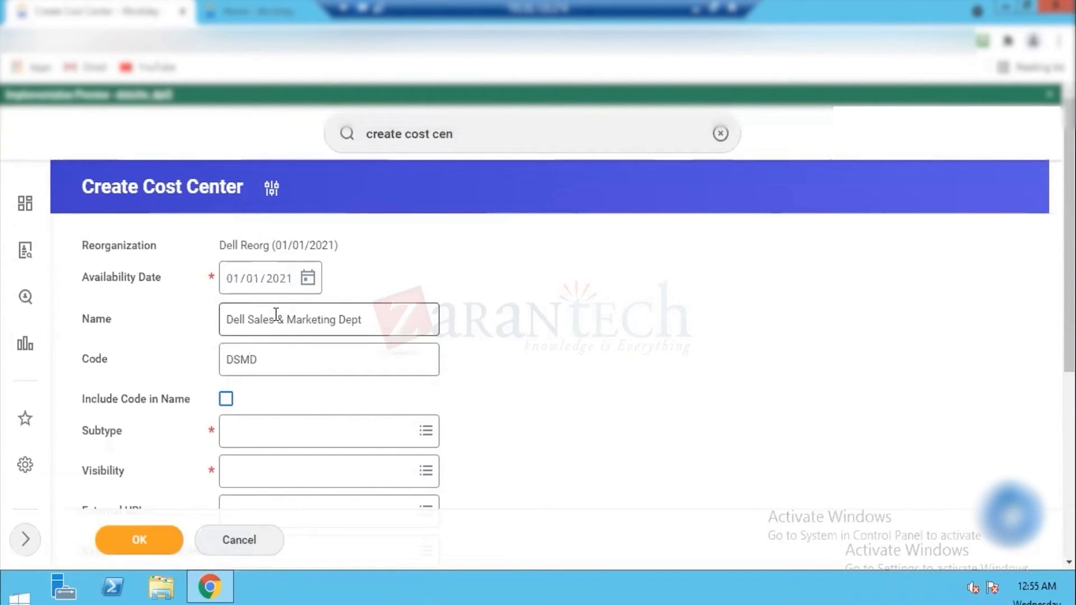
pyautogui.press('space')
# Step: Set the subtype of the Dell Sales & Marketing Dept cost center to Cost Center and its visibility to Everyone
pyautogui.click(250, 431)
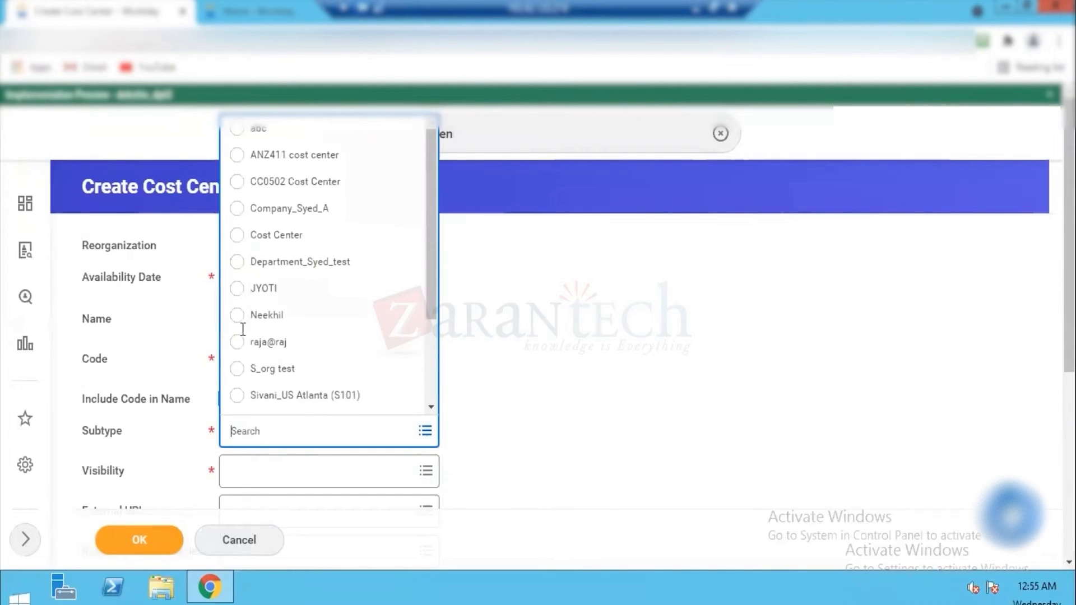
pyautogui.click(280, 234)
pyautogui.click(477, 406)
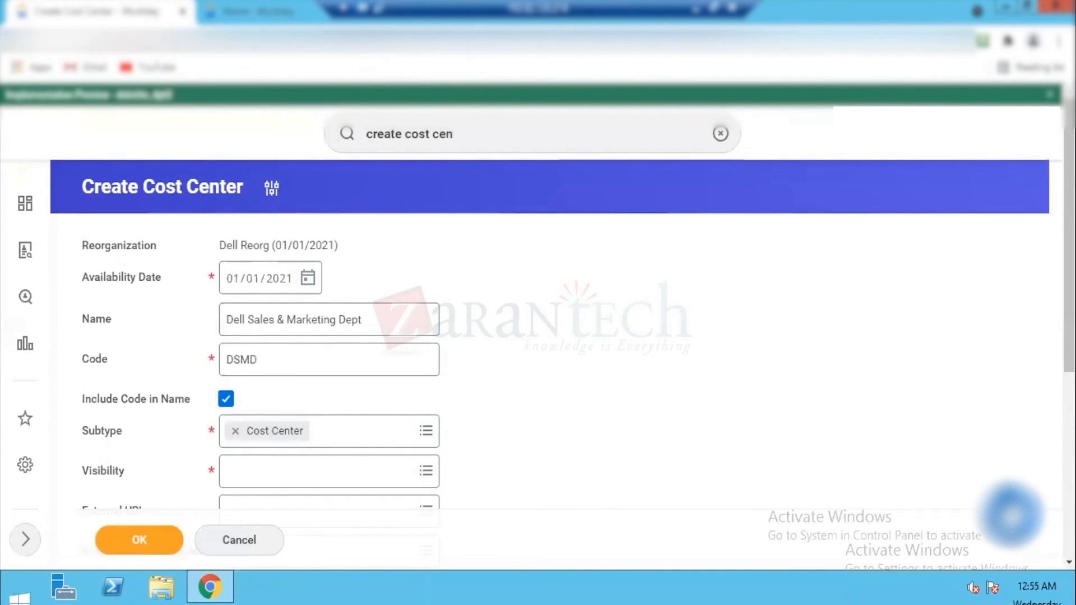
pyautogui.scroll(-5, 420, 235)
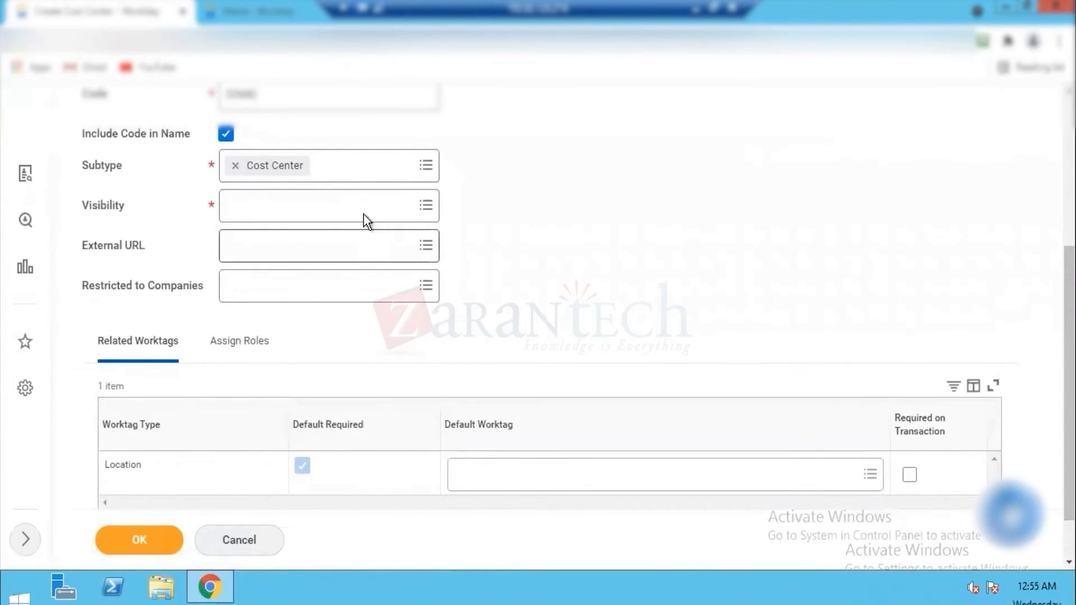
pyautogui.click(365, 214)
pyautogui.write('ev')
pyautogui.press('Return')
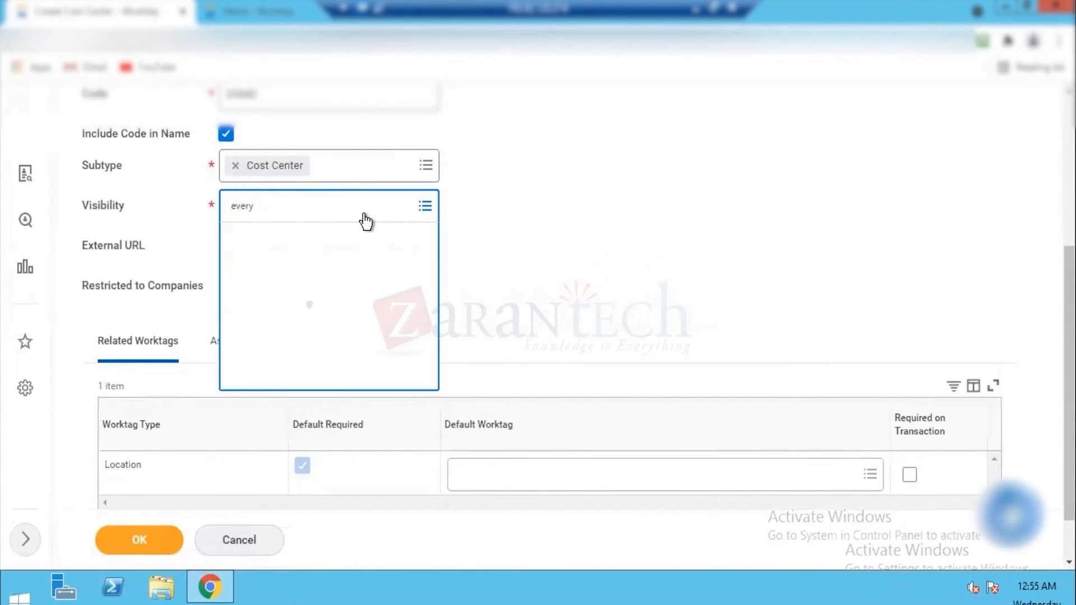
# Step: Assign Dell HO as the Location default worktag and submit the Dell Sales & Marketing Dept cost center
pyautogui.click(506, 473)
pyautogui.write('dell ho')
pyautogui.press('Return')
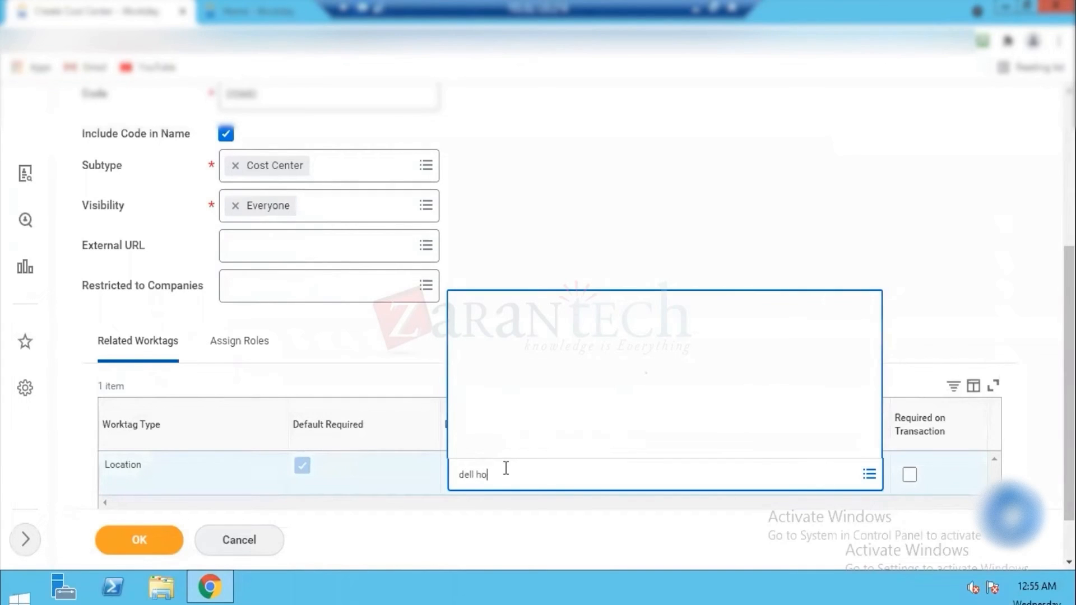
pyautogui.click(133, 543)
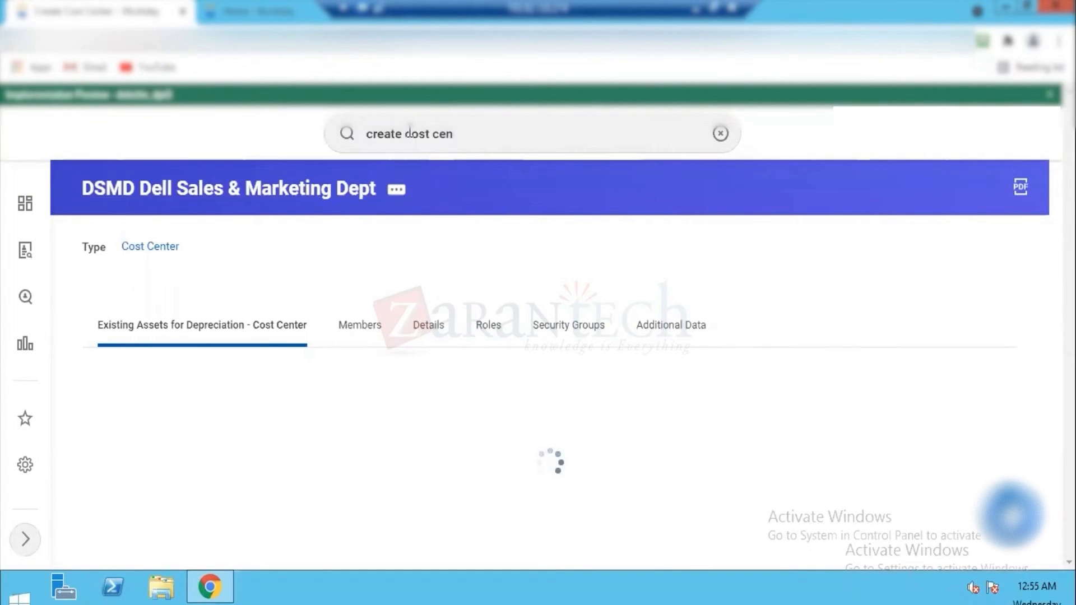
# Step: Search for the Create Cost Center Hierarchy task and start it with the reorganization Dell Reorg (01/01/2021)
pyautogui.tripleClick(458, 138)
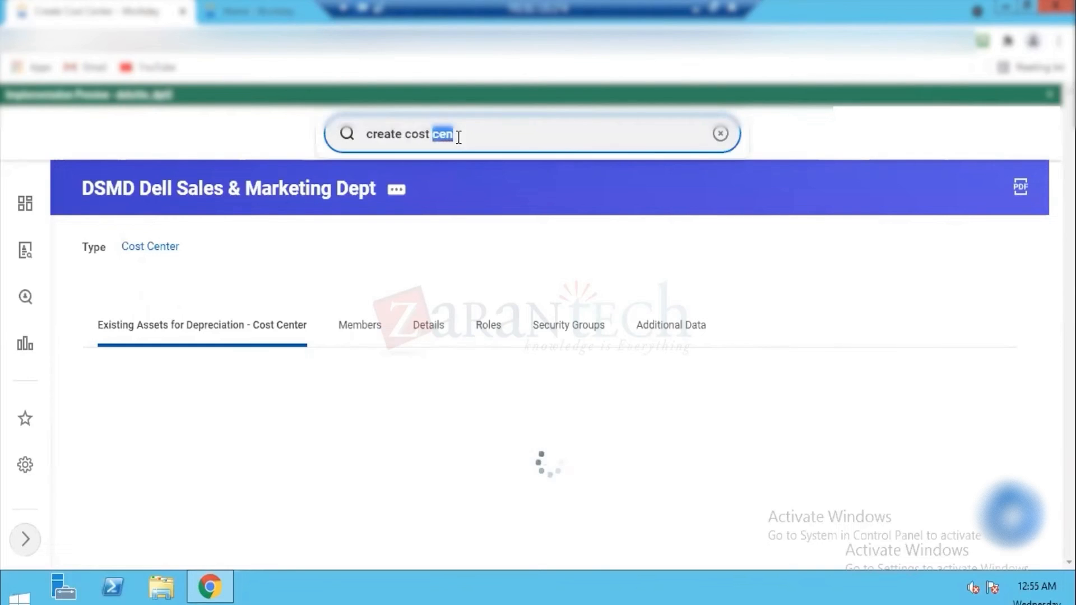
pyautogui.press('Right')
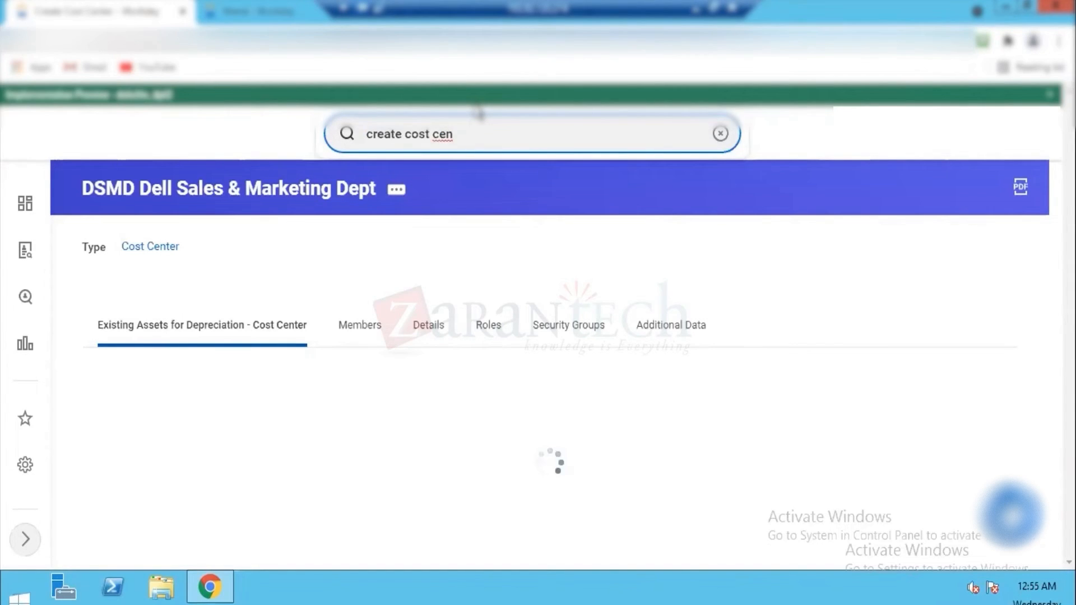
pyautogui.click(480, 114)
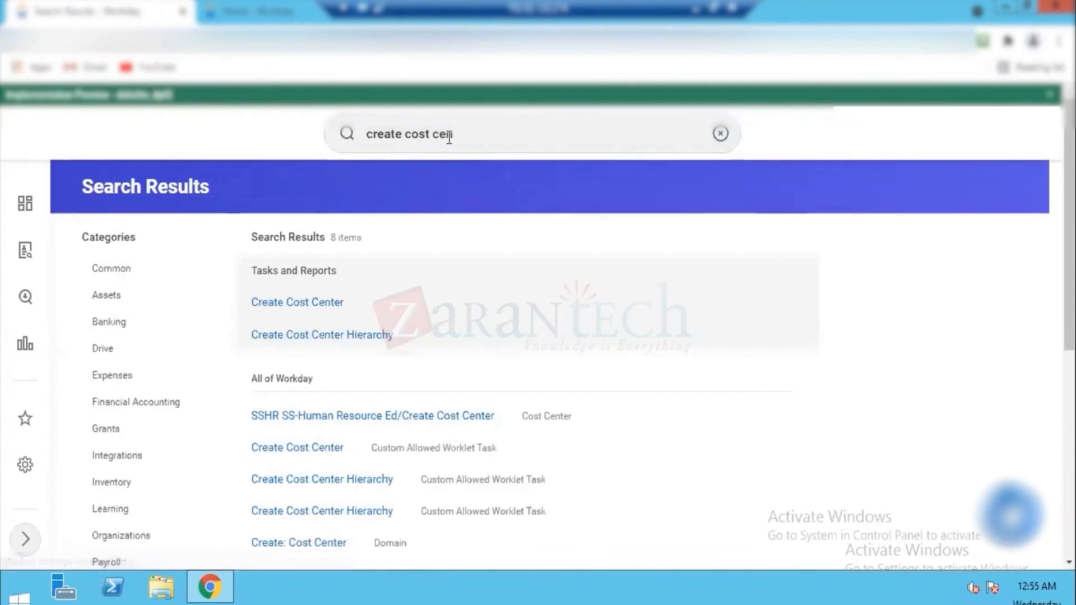
pyautogui.click(338, 335)
pyautogui.click(436, 293)
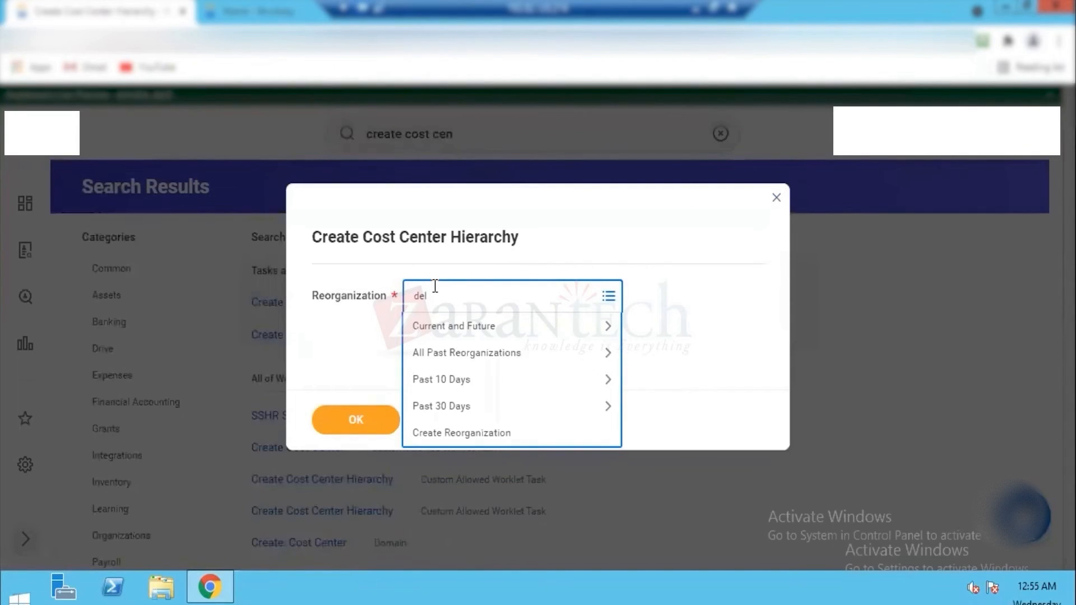
pyautogui.press('Return')
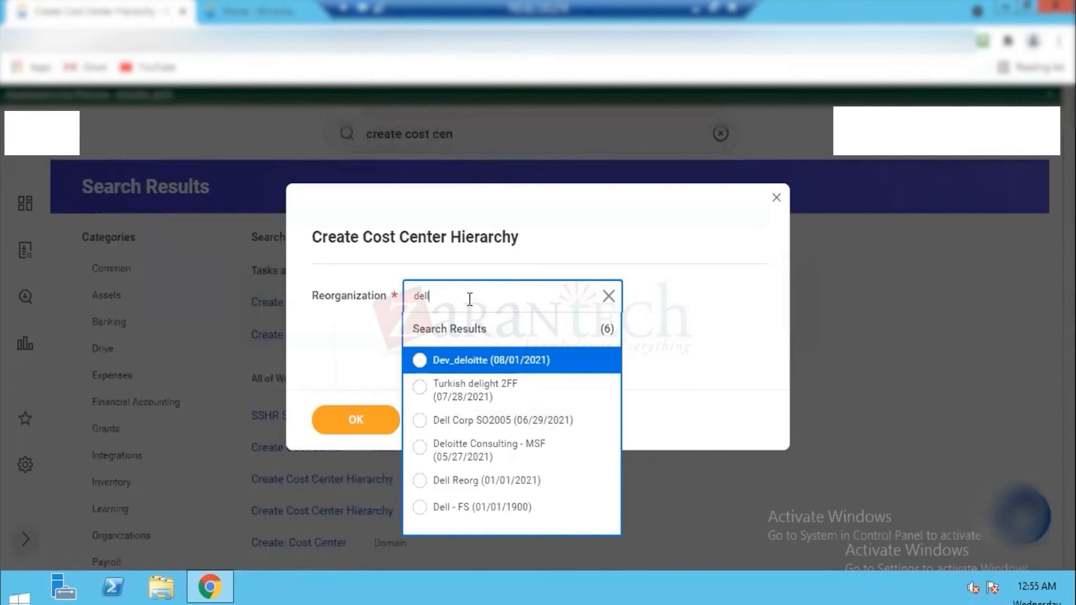
pyautogui.press('Return')
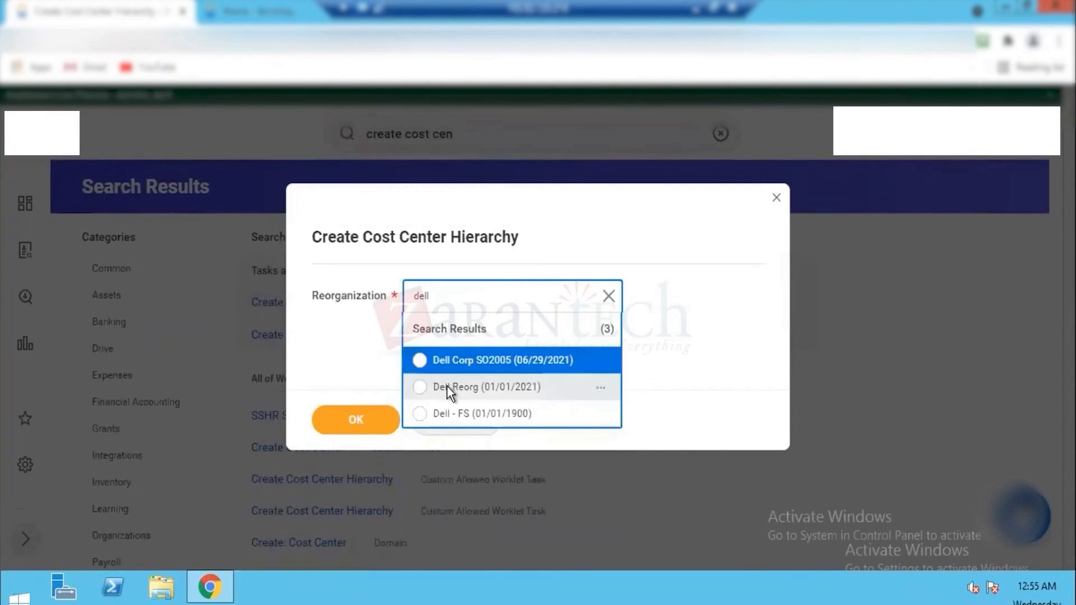
pyautogui.click(446, 385)
pyautogui.click(324, 426)
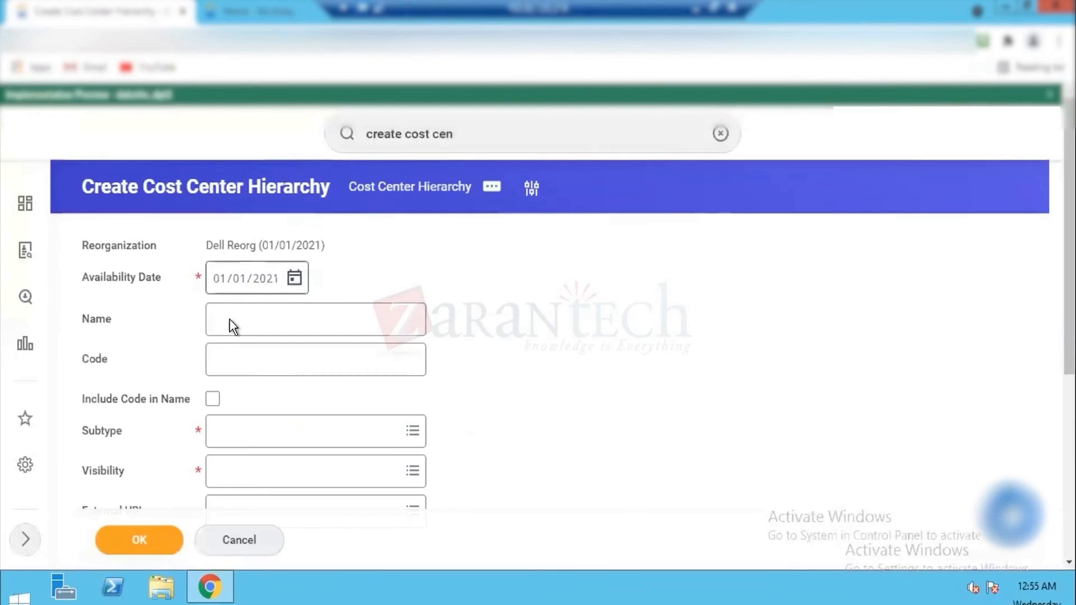
# Step: Name the cost center hierarchy Dell CC Hierarchy, set its code to DCH and include the code in the name
pyautogui.click(230, 318)
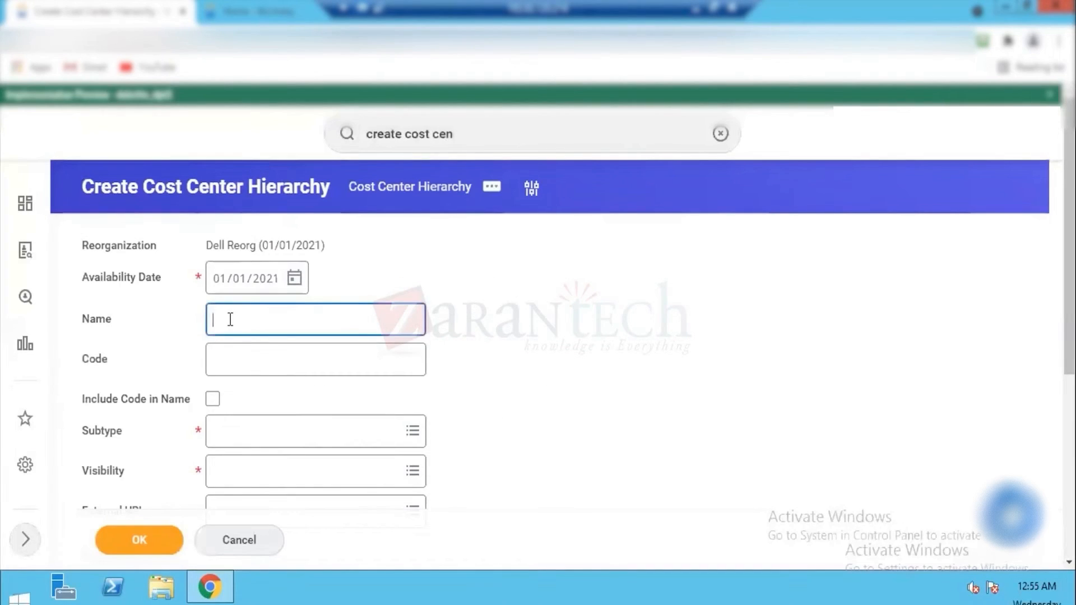
pyautogui.write('Dell')
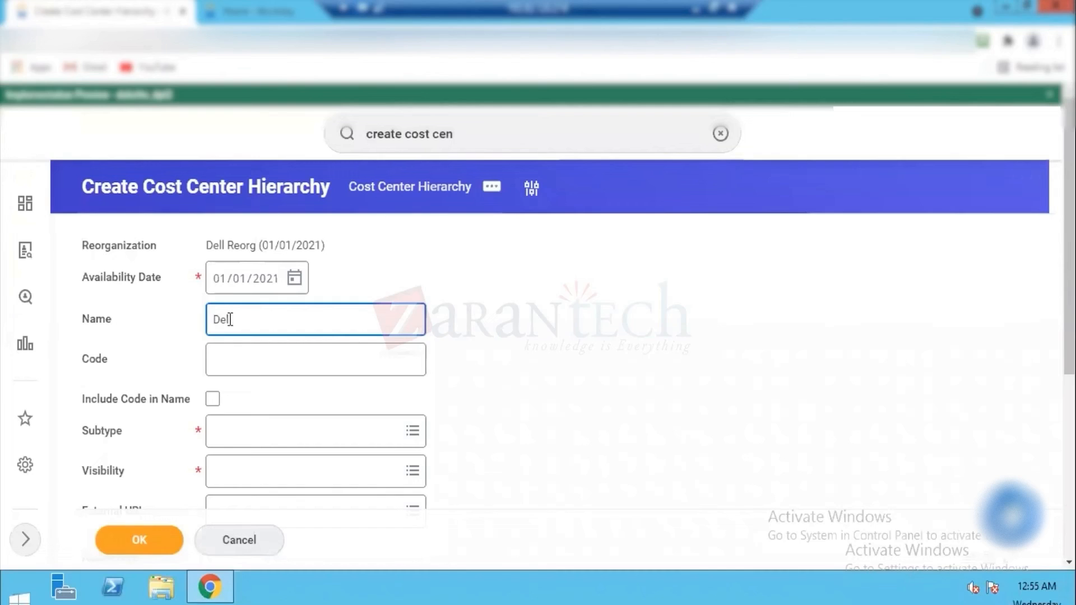
pyautogui.write(' Cos')
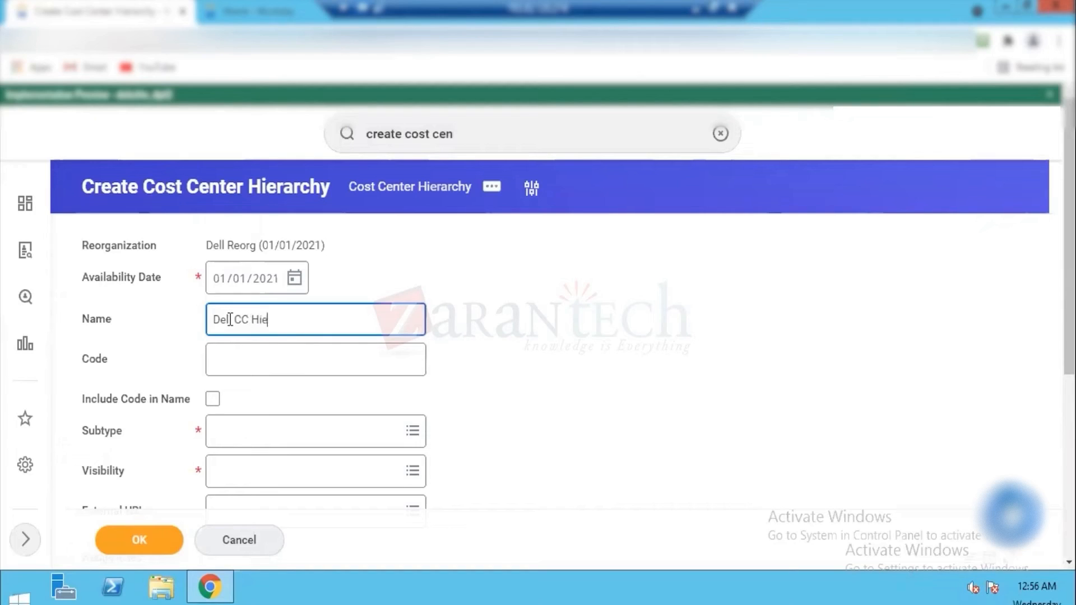
pyautogui.press('Tab')
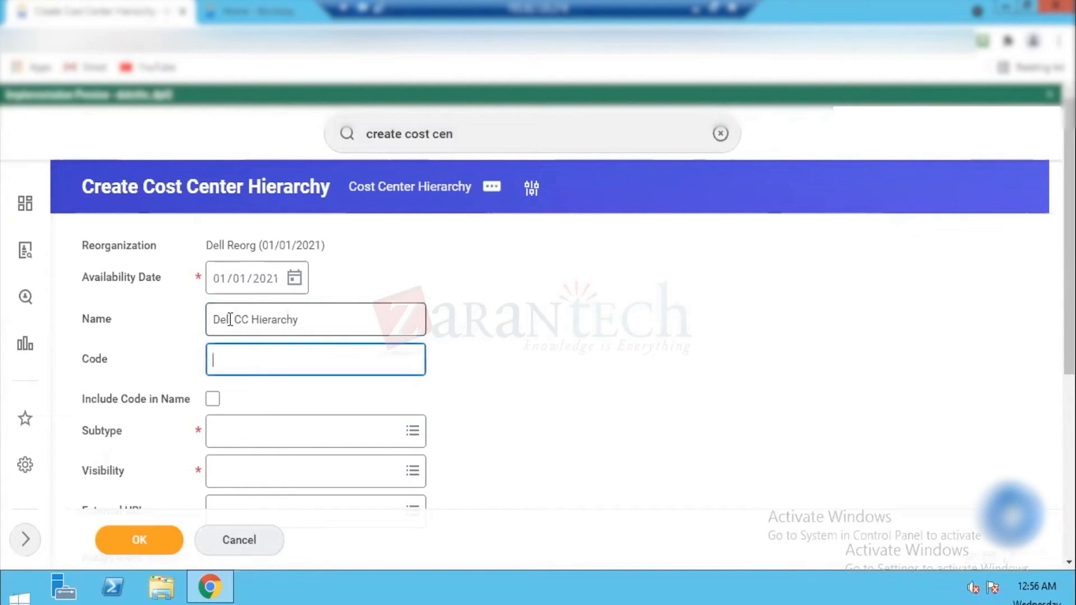
pyautogui.press('Tab')
pyautogui.press('space')
# Step: Set the subtype of the Dell CC Hierarchy to Cost Center and its visibility to Everyone
pyautogui.click(250, 433)
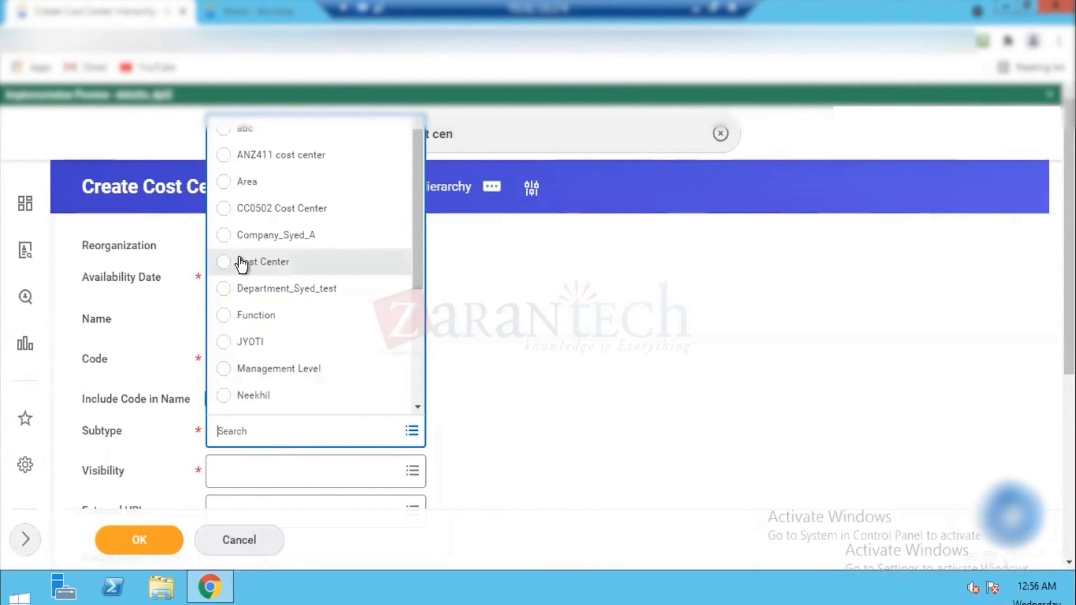
pyautogui.click(241, 260)
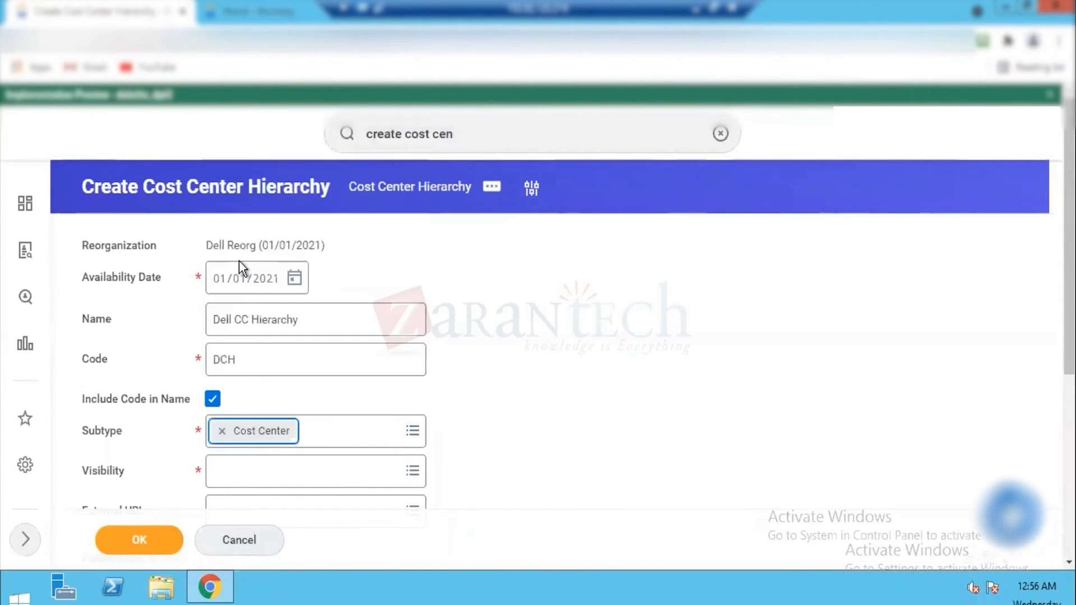
pyautogui.click(367, 476)
pyautogui.write('ever')
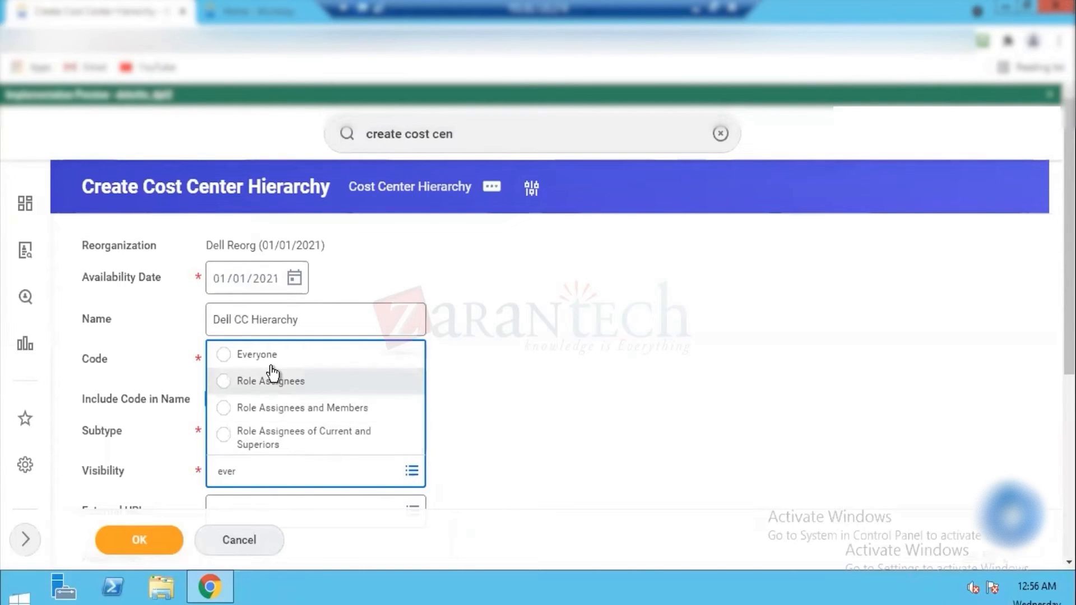
pyautogui.click(297, 358)
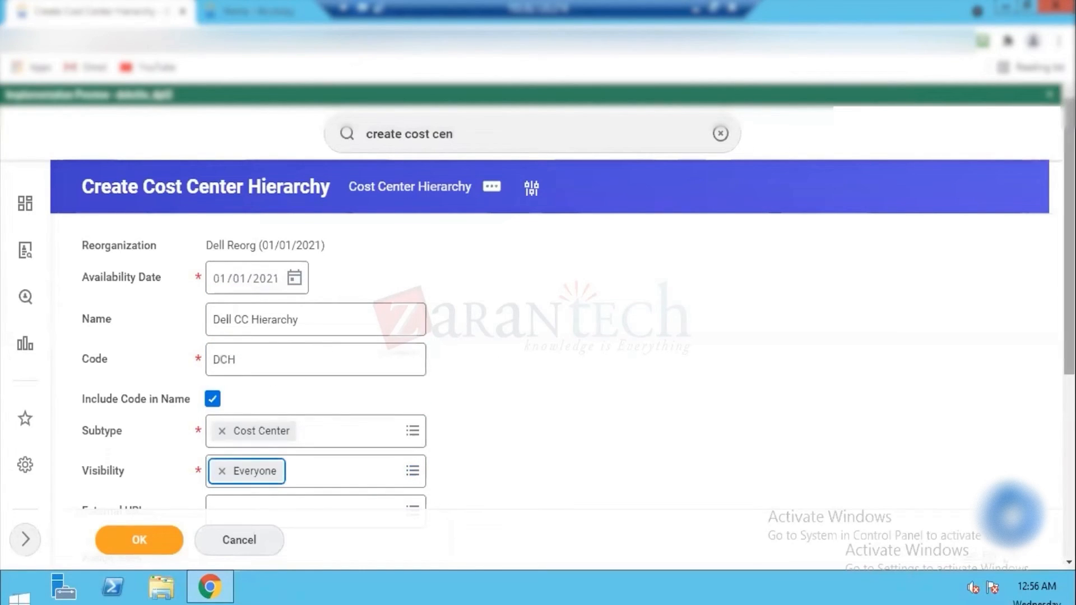
# Step: Review the role assignments of the Dell CC Hierarchy and submit the new hierarchy
pyautogui.scroll(-5, 370, 221)
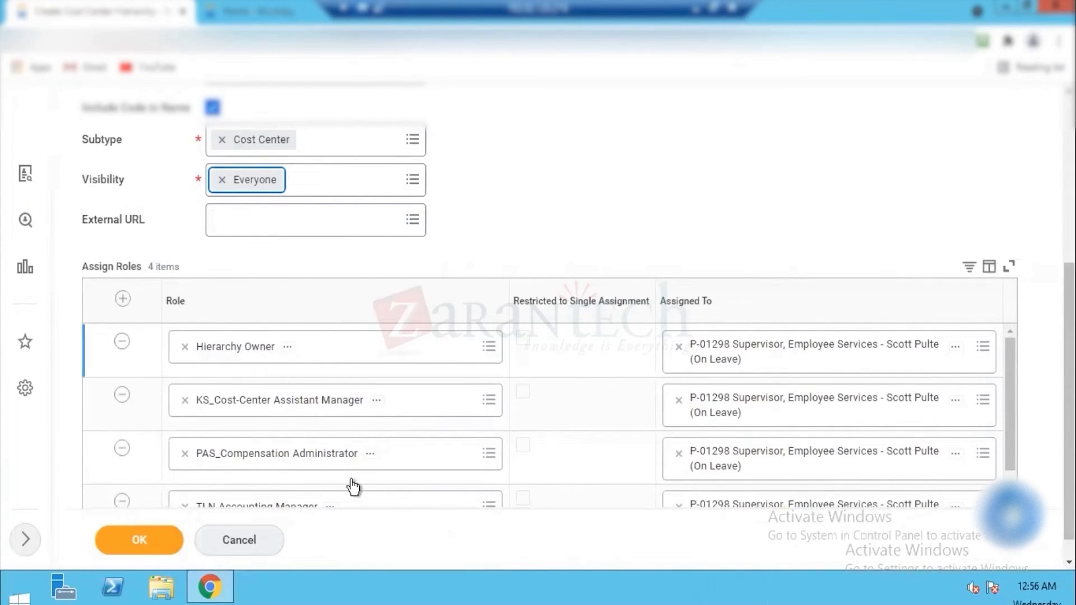
pyautogui.scroll(-1, 504, 456)
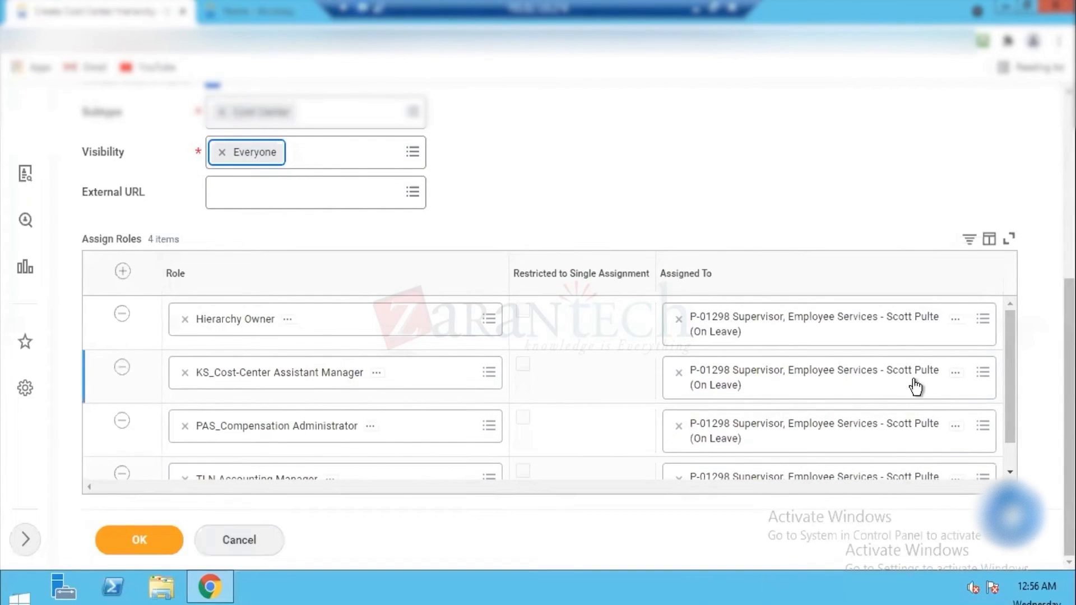
pyautogui.scroll(5, 344, 273)
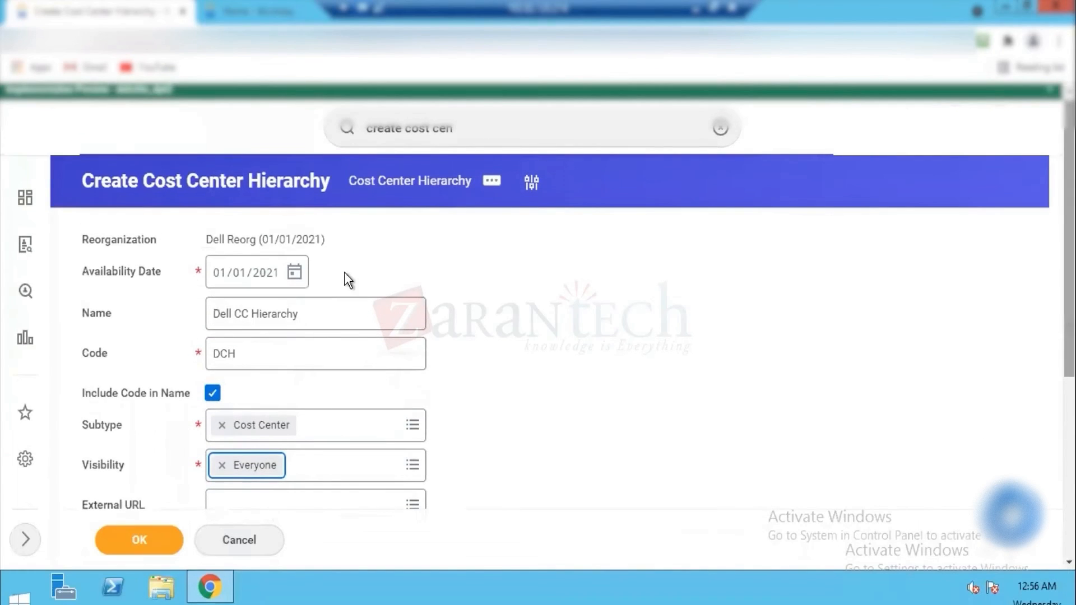
pyautogui.click(137, 541)
pyautogui.click(136, 540)
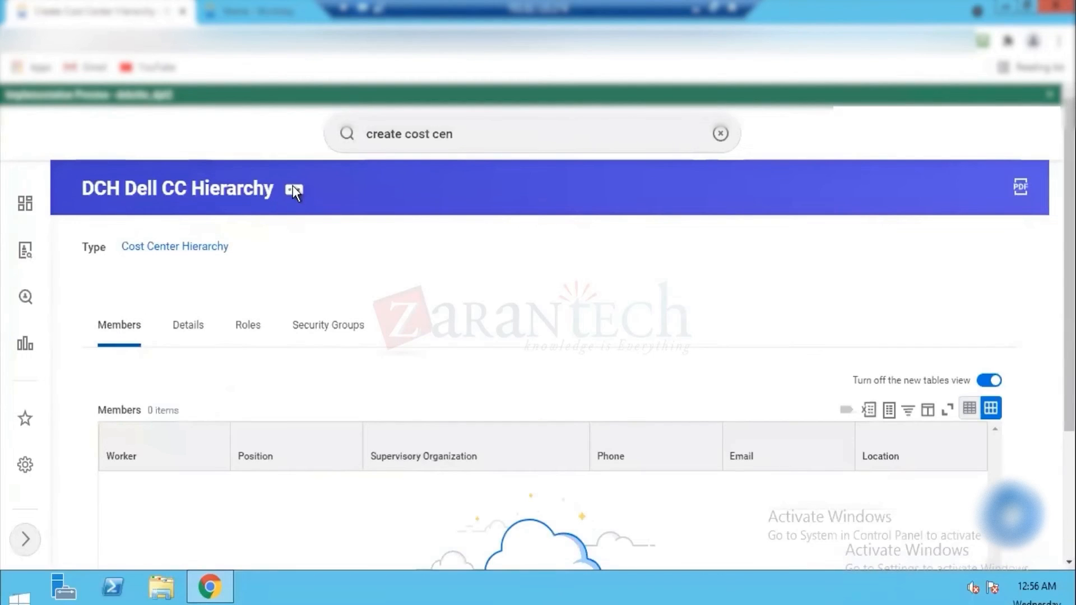
# Step: Edit the reference ID of the DCH Dell CC Hierarchy, setting its value to DCH_Hierarchy_01, and save it
pyautogui.click(293, 190)
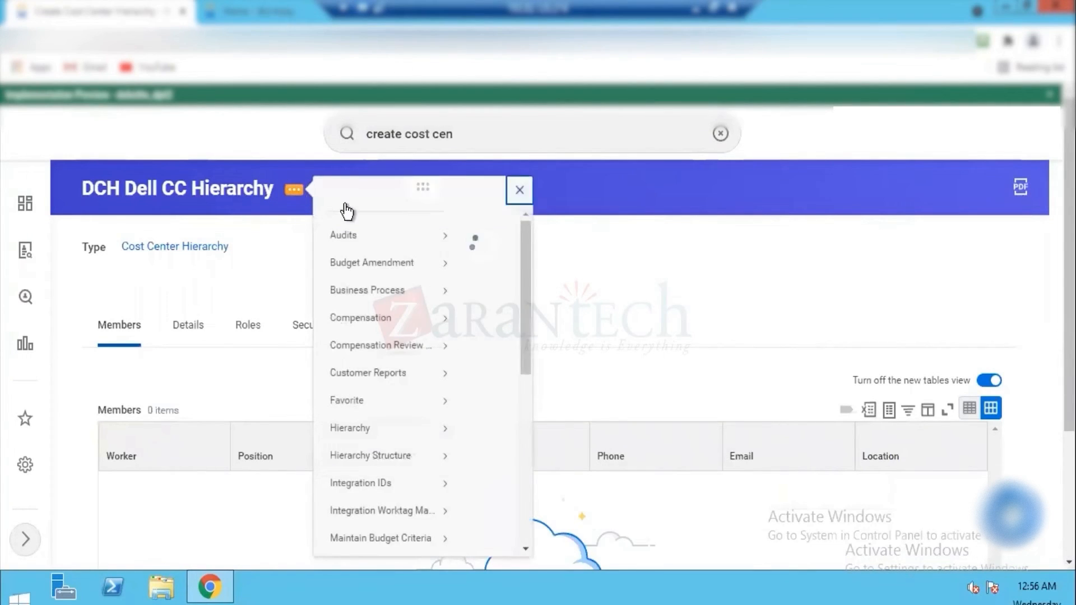
pyautogui.moveTo(392, 502)
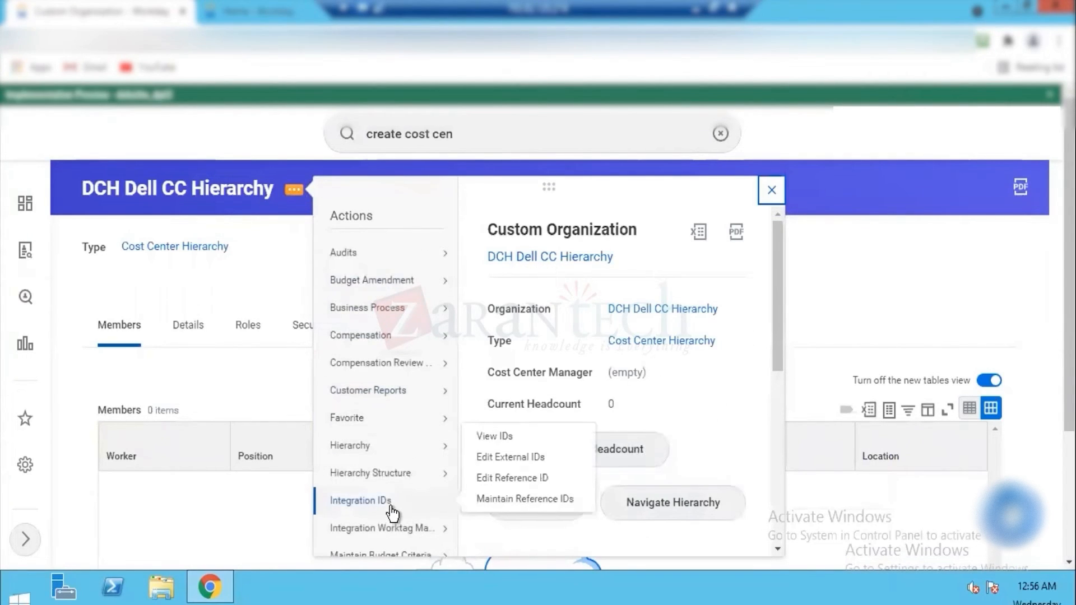
pyautogui.click(524, 482)
pyautogui.click(281, 310)
pyautogui.tripleClick(280, 310)
pyautogui.write('DCH_Hierarchy_01')
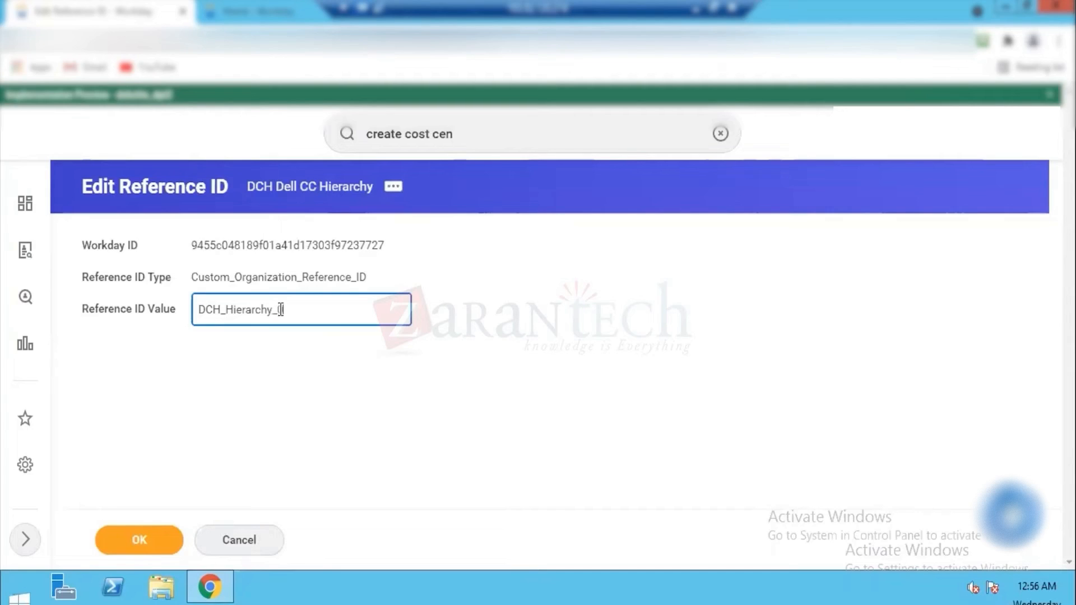
pyautogui.click(133, 542)
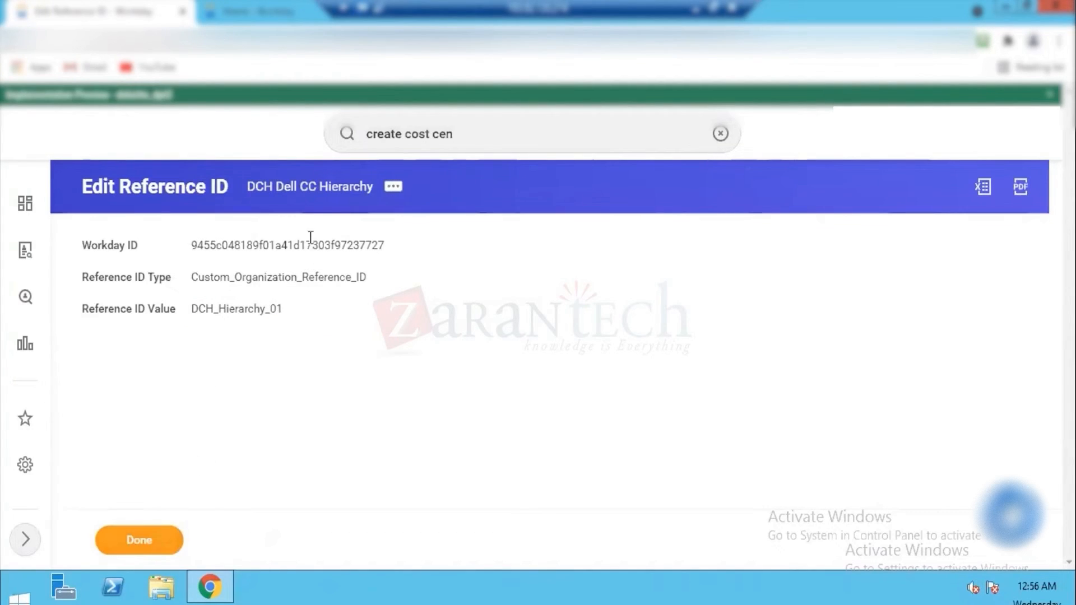
# Step: Start assigning included organizations to the DCH Dell CC Hierarchy under the reorganization Dell Reorg (01/01/2021)
pyautogui.click(393, 189)
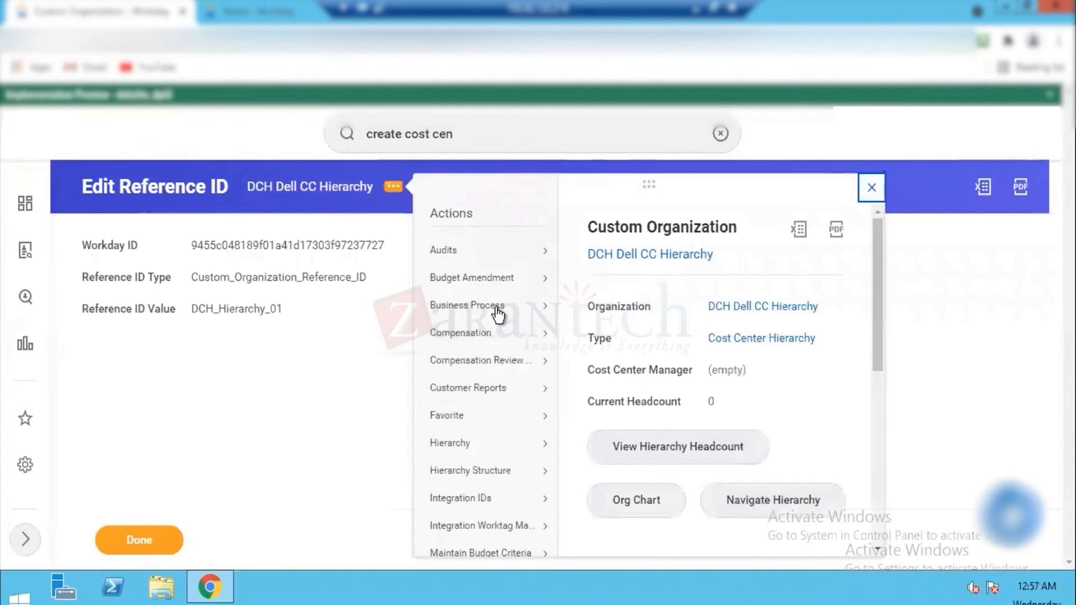
pyautogui.moveTo(471, 305)
pyautogui.scroll(-3, 878, 303)
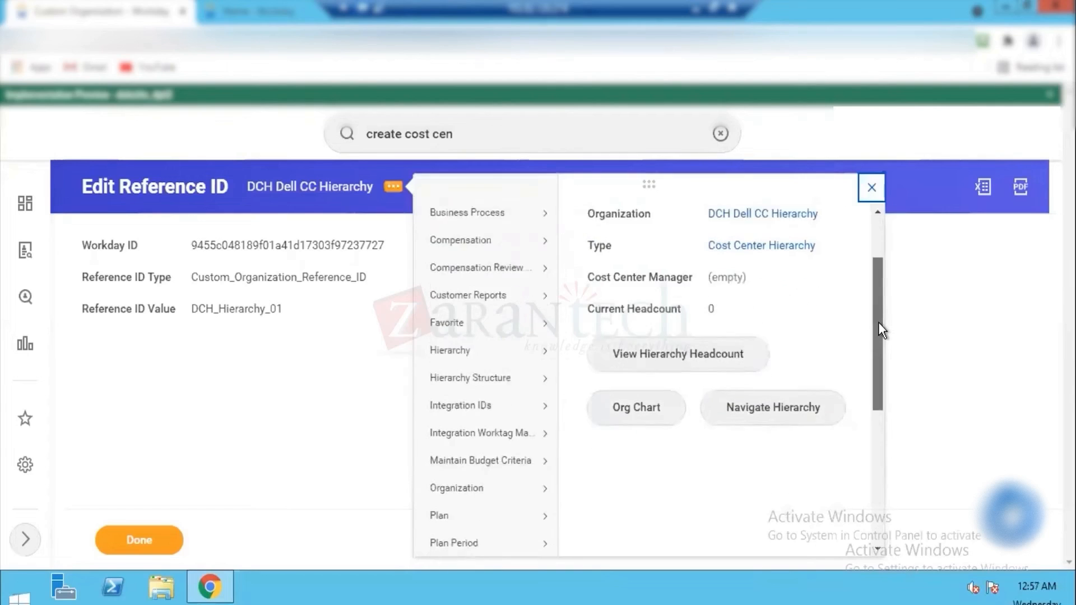
pyautogui.scroll(-4, 878, 364)
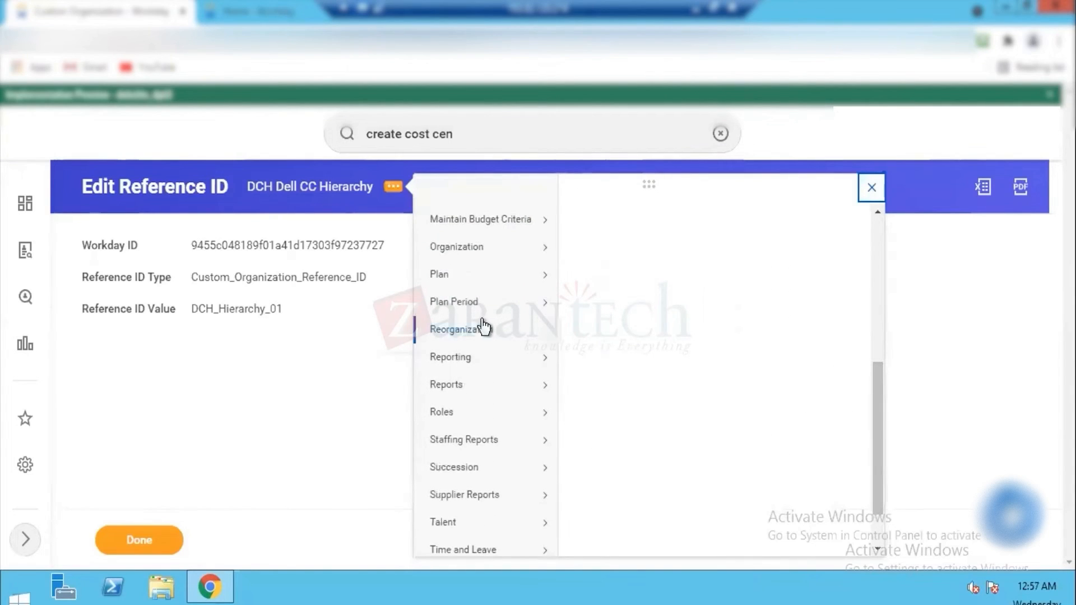
pyautogui.moveTo(480, 329)
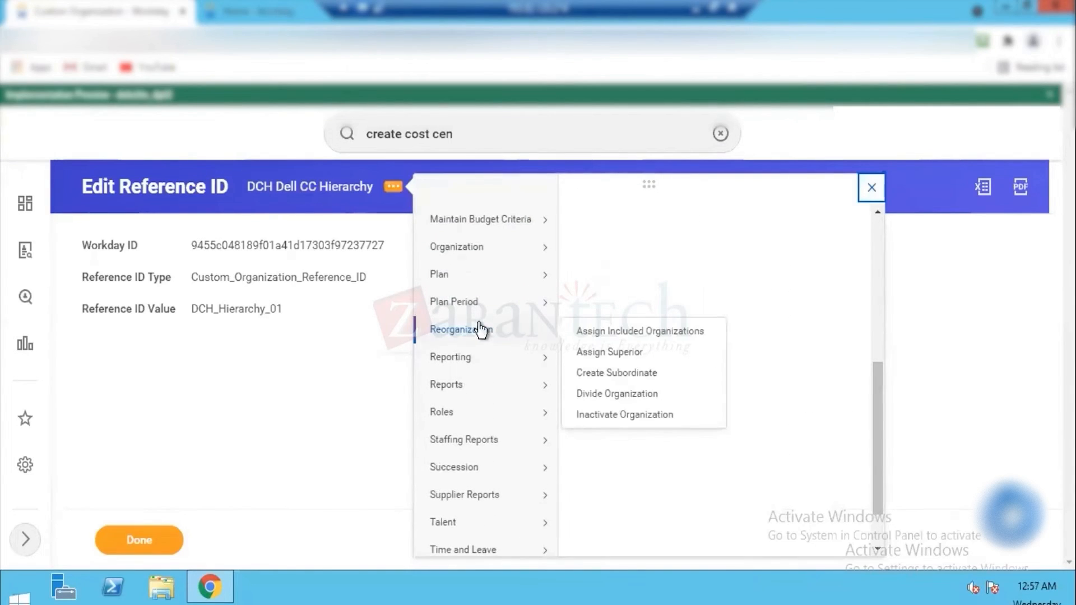
pyautogui.click(601, 334)
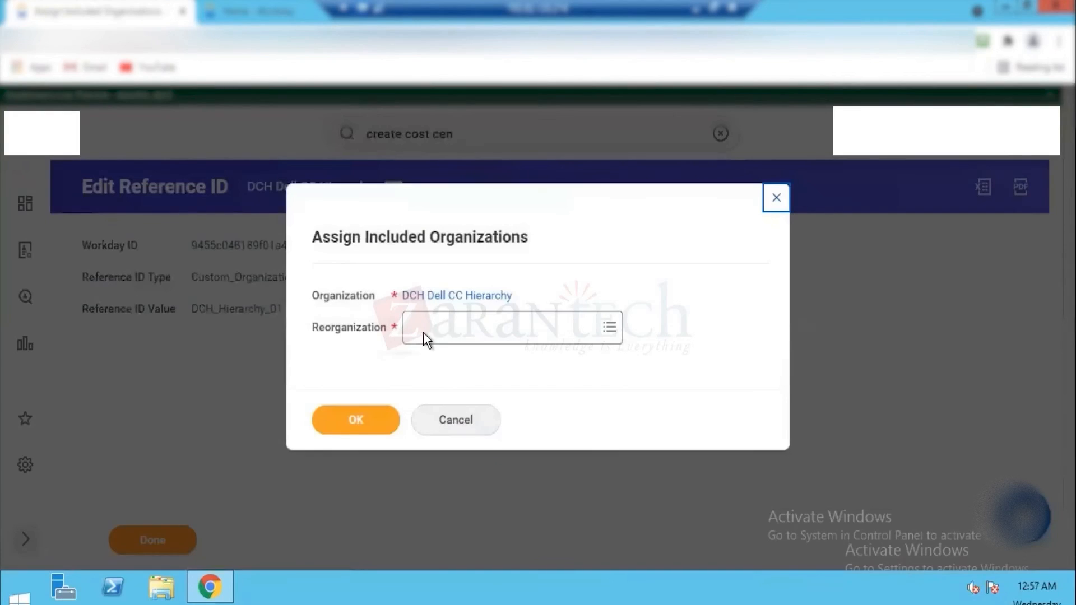
pyautogui.click(448, 324)
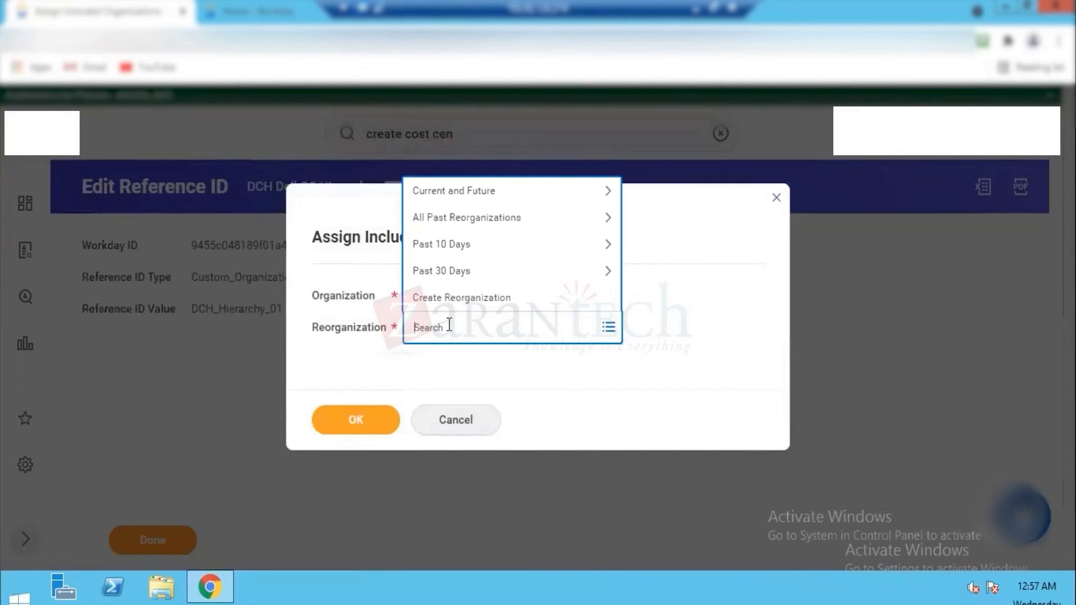
pyautogui.press('Return')
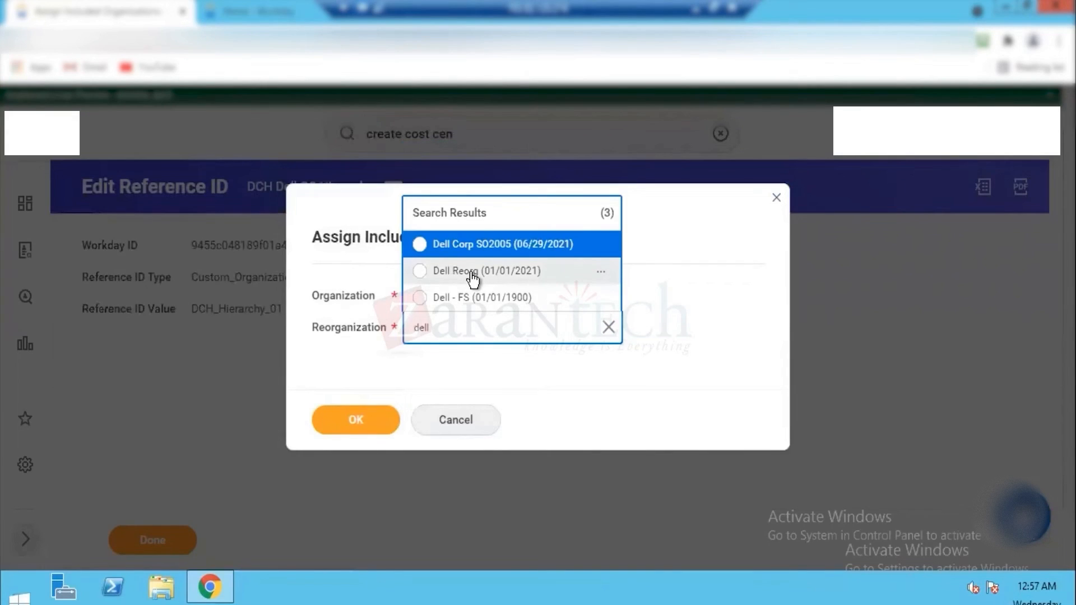
pyautogui.click(473, 274)
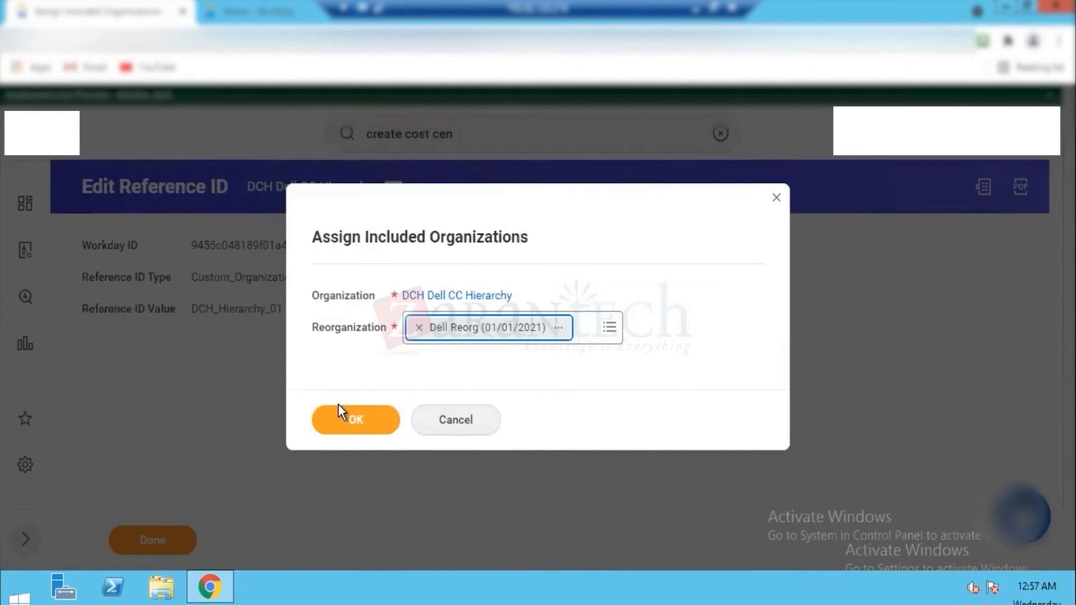
pyautogui.click(361, 421)
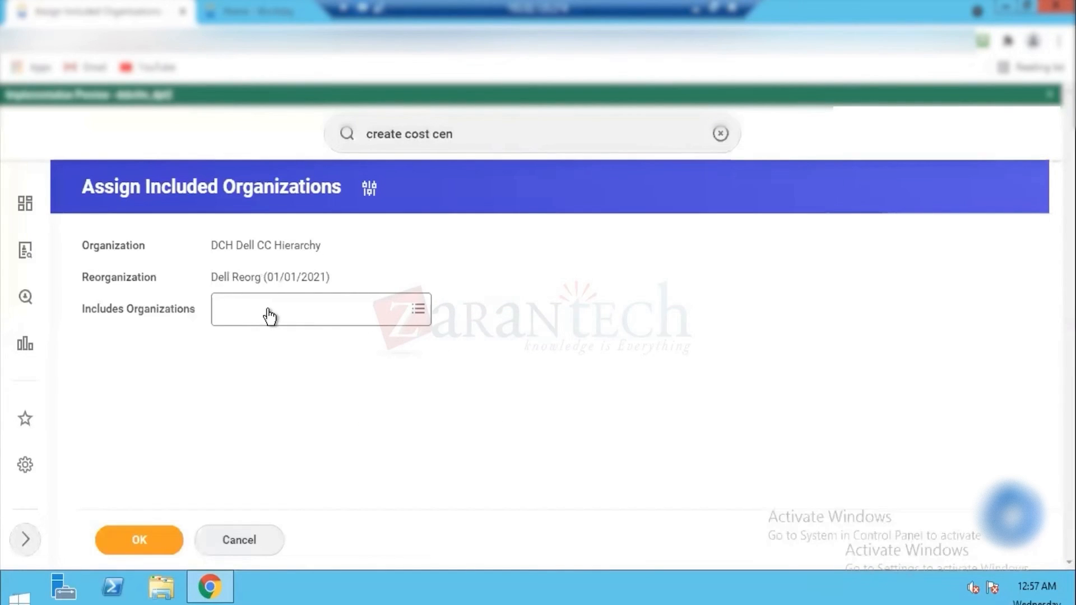
# Step: Include DFD Dell Finance Dept, DID Dell IT Dept and DSMD Dell Sales & Marketing Dept in the hierarchy and confirm the assignment
pyautogui.click(268, 311)
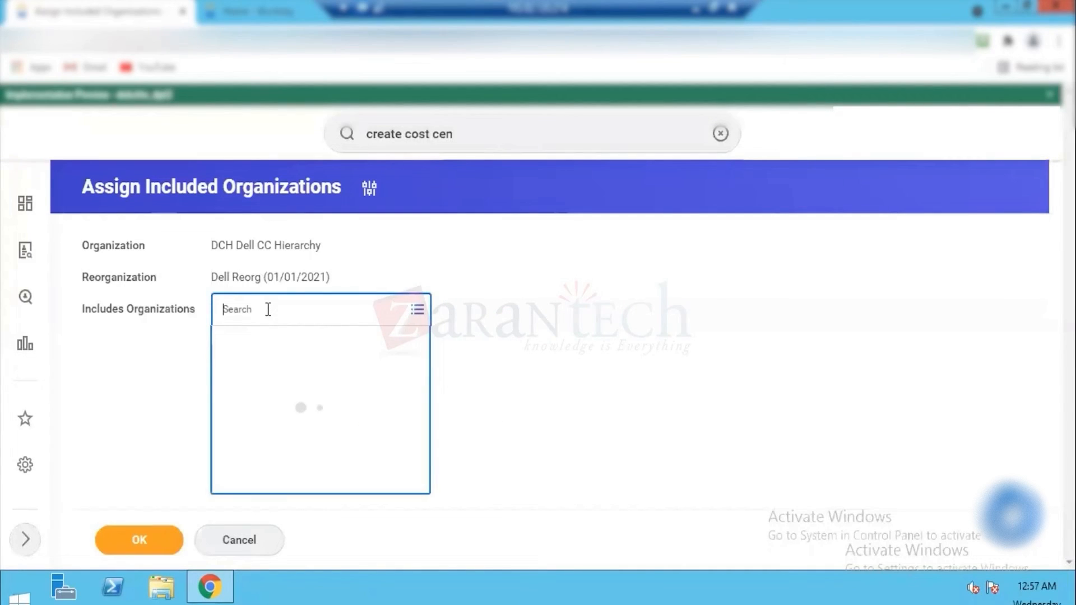
pyautogui.write('Dell')
pyautogui.press('Return')
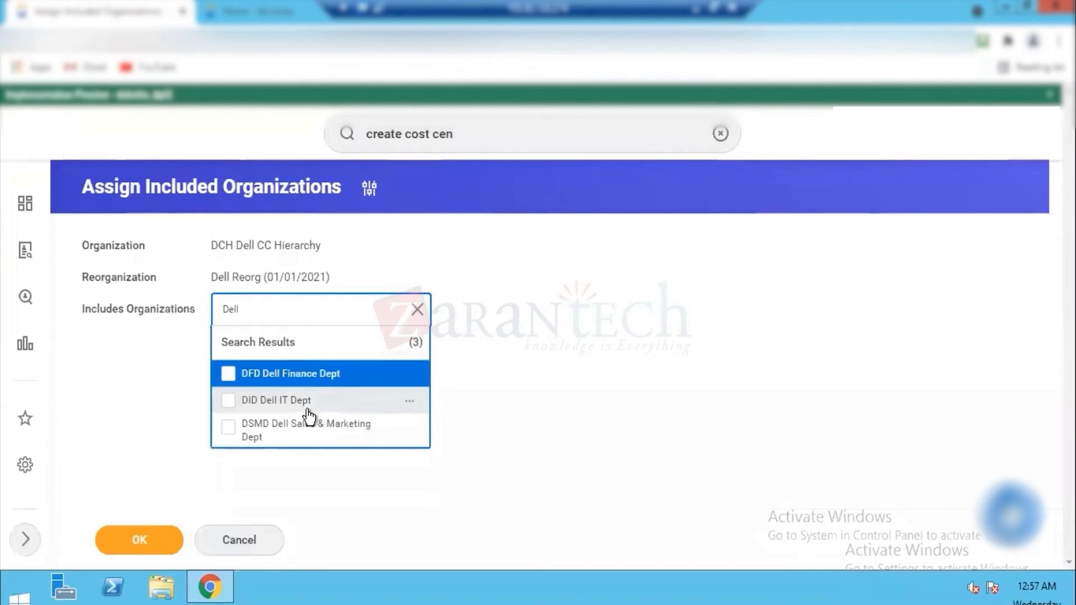
pyautogui.click(229, 374)
pyautogui.click(228, 434)
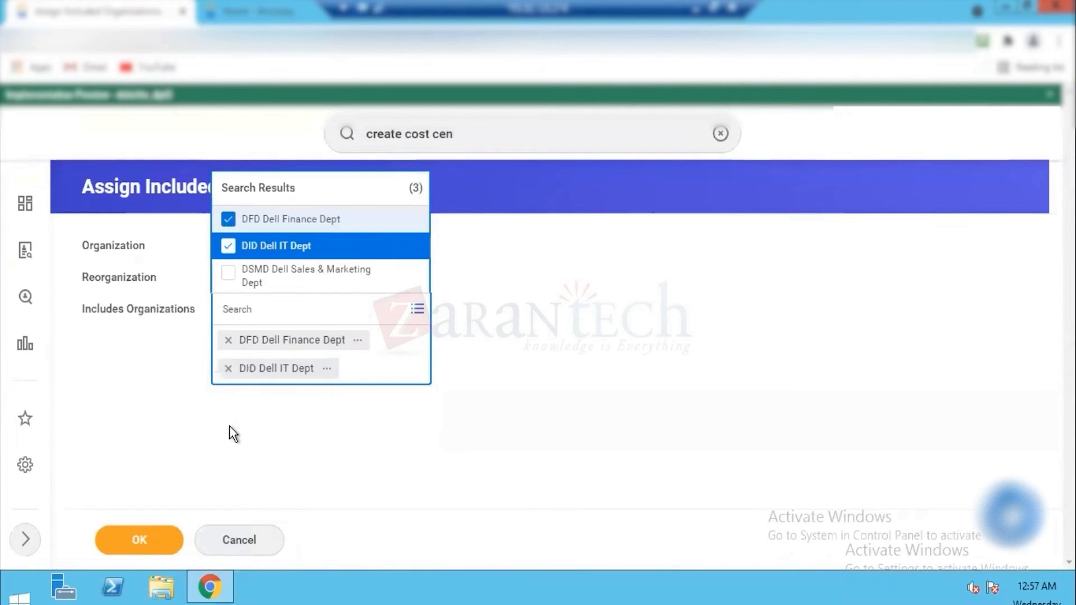
pyautogui.click(293, 271)
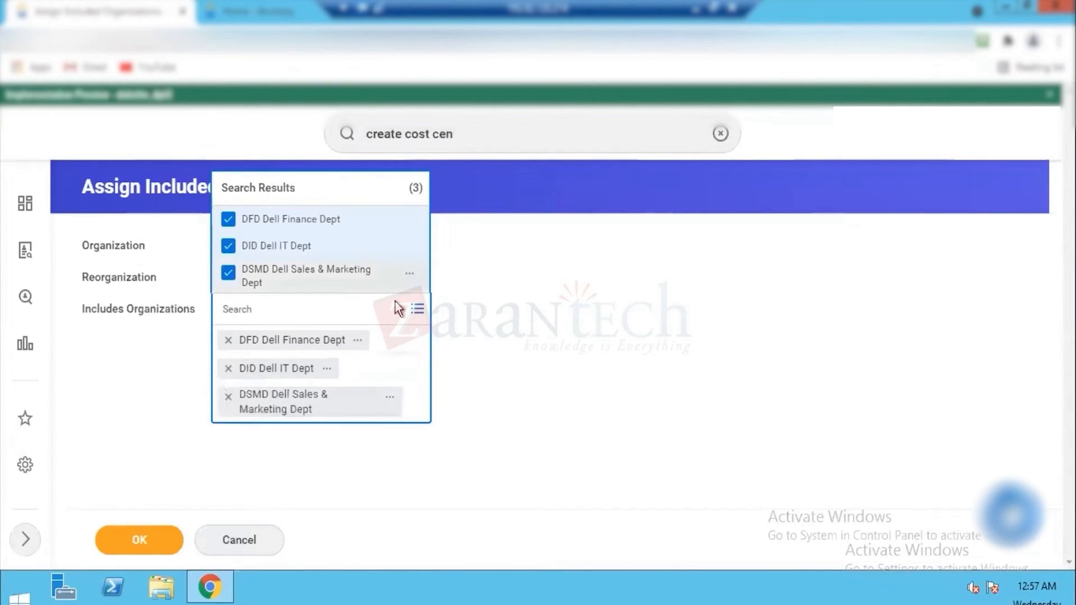
pyautogui.click(479, 284)
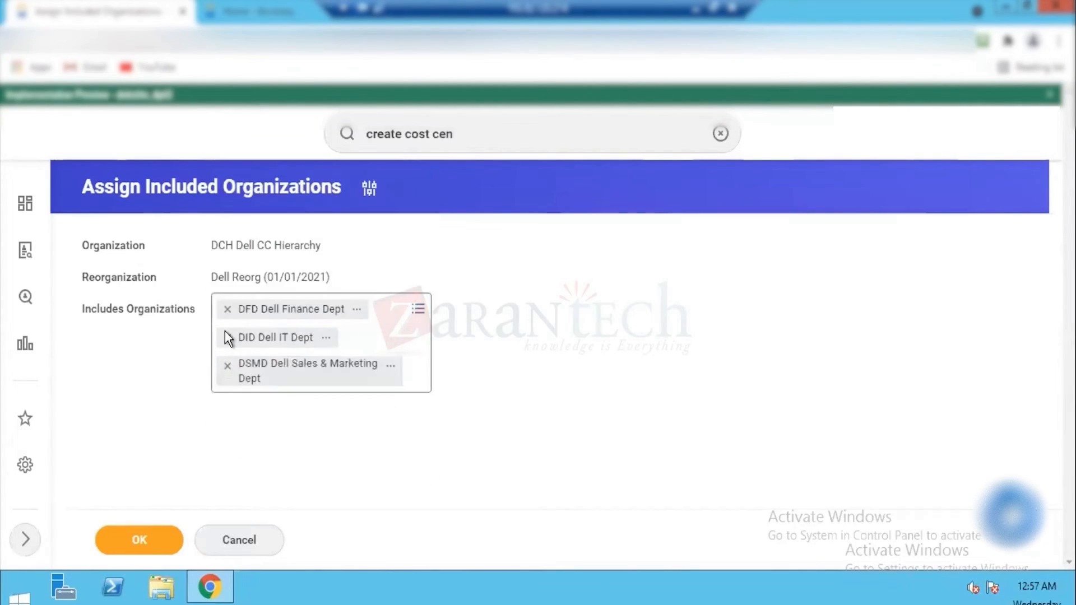
pyautogui.click(136, 538)
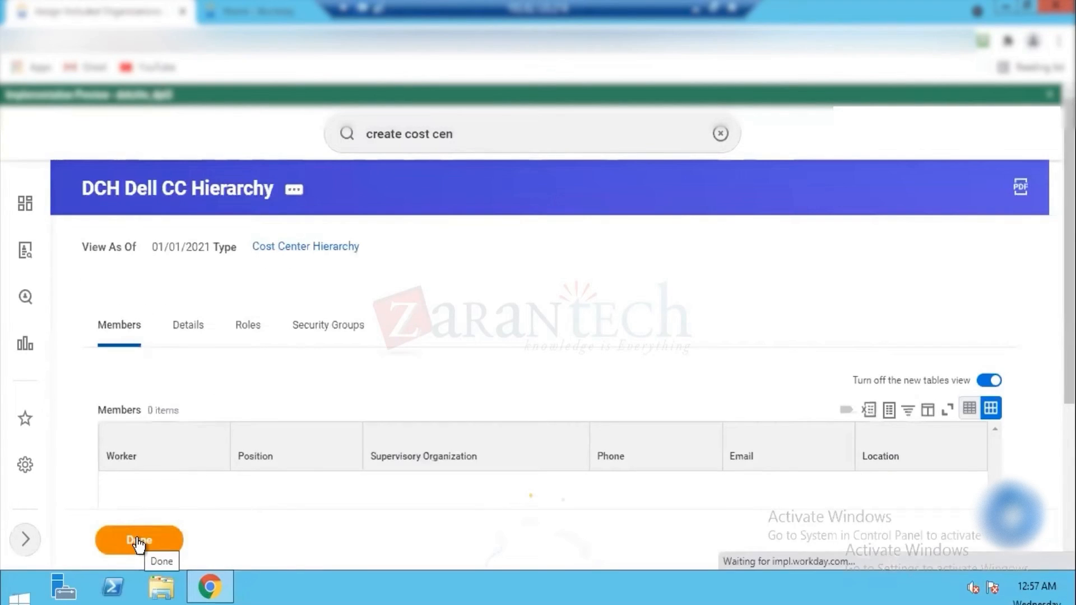
# Step: View the org chart of the DCH Dell CC Hierarchy, check the signed-in account and clear the old search text
pyautogui.click(294, 190)
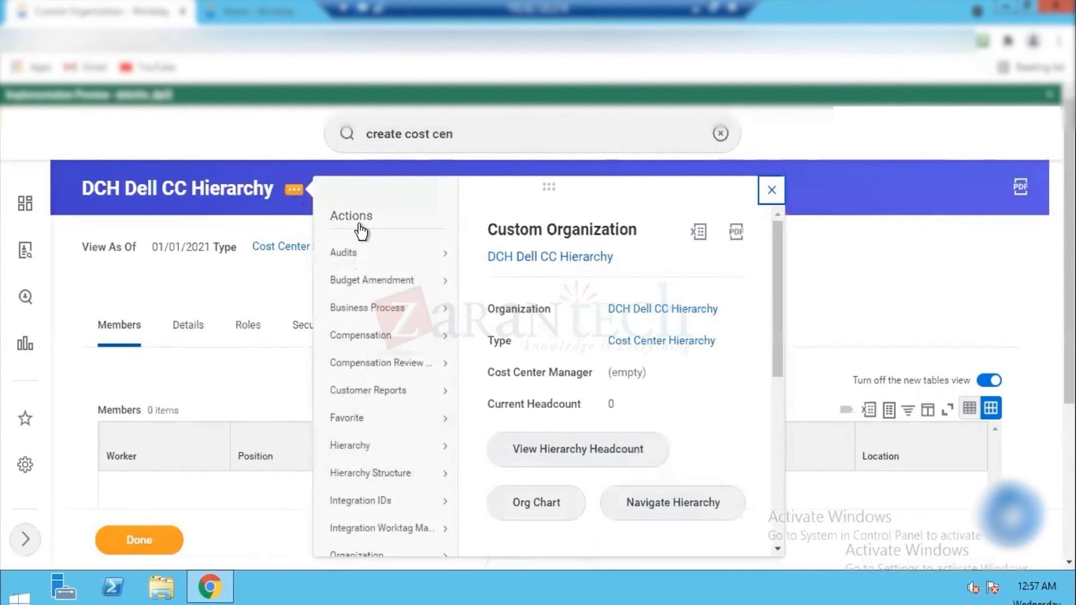
pyautogui.click(521, 504)
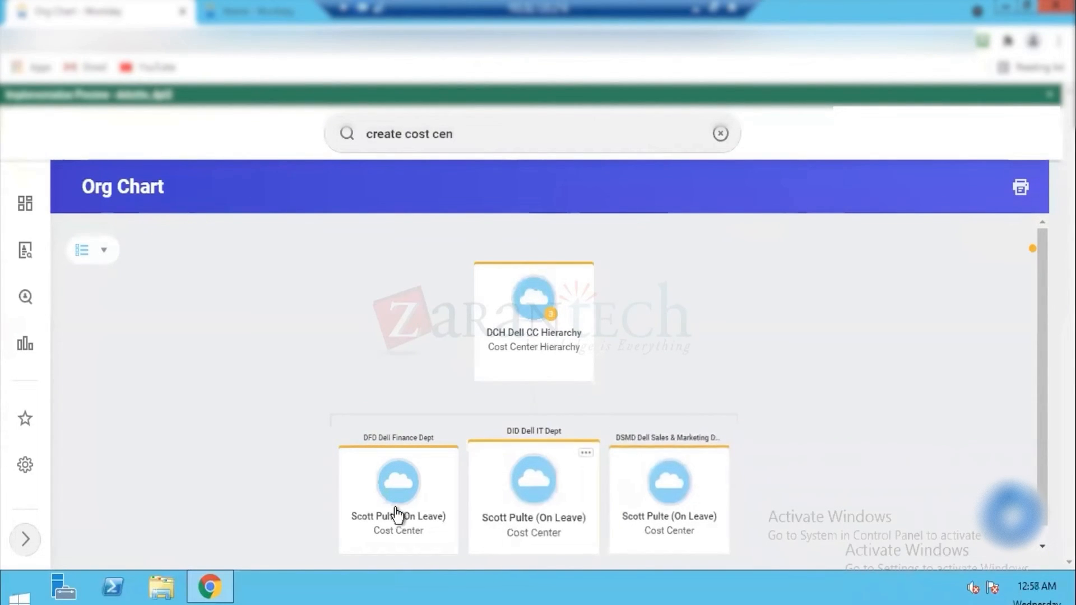
pyautogui.click(1030, 133)
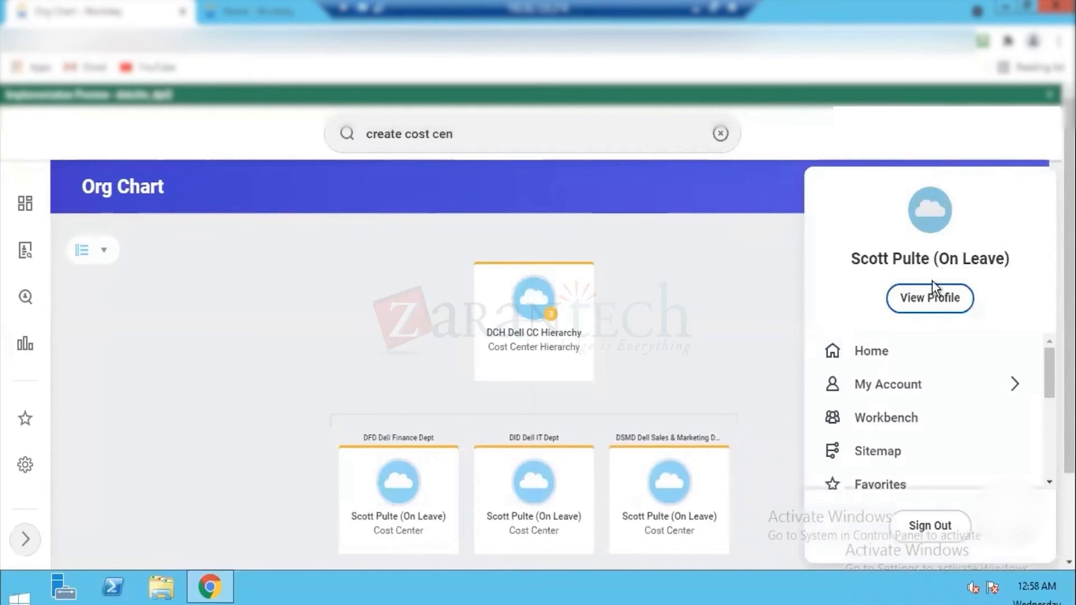
pyautogui.click(708, 322)
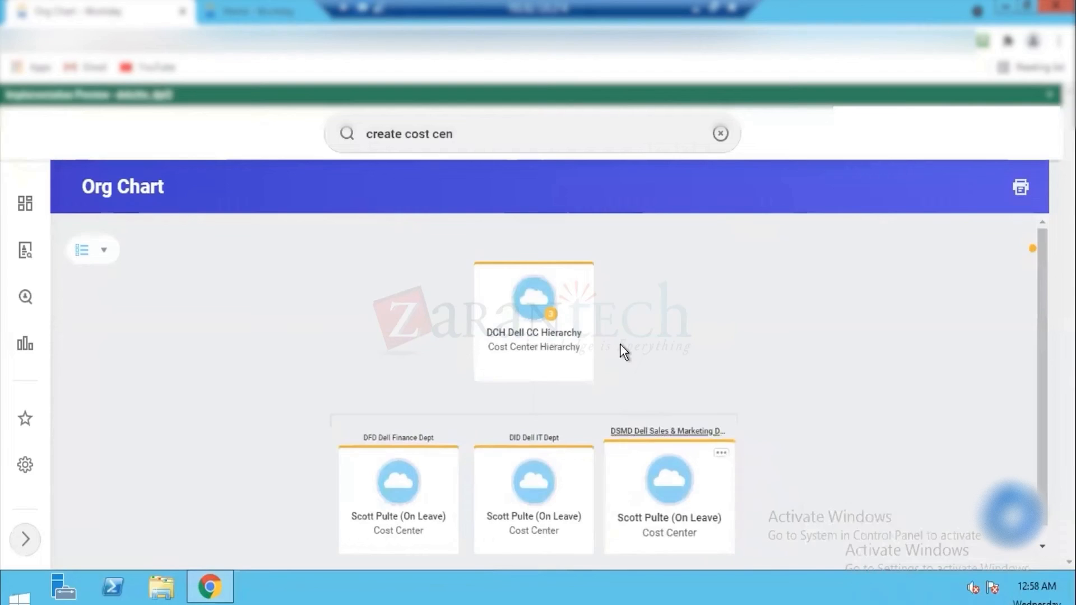
pyautogui.tripleClick(471, 133)
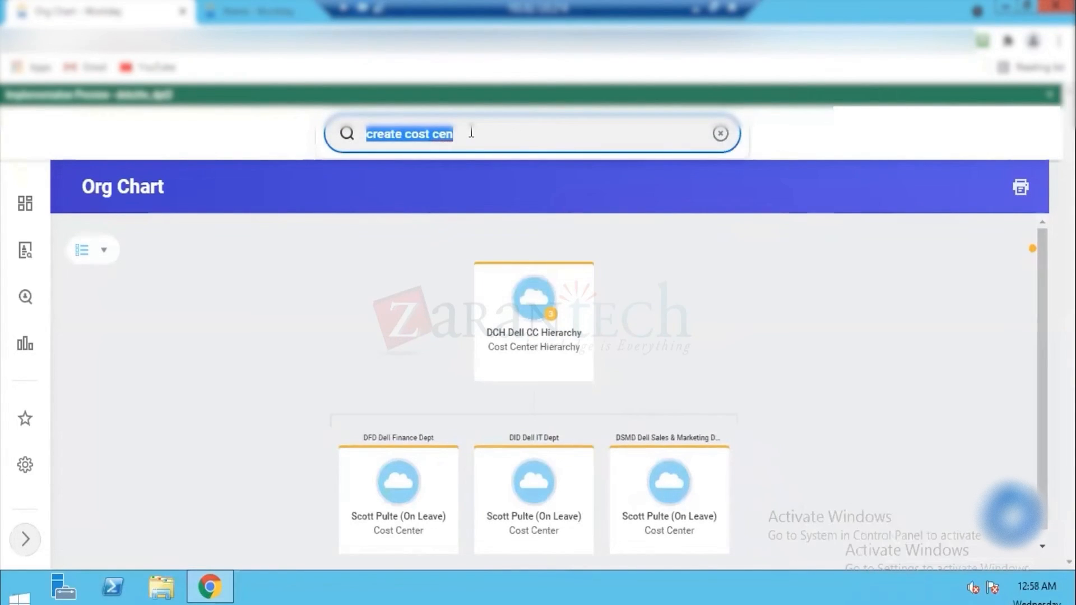
pyautogui.press('BackSpace')
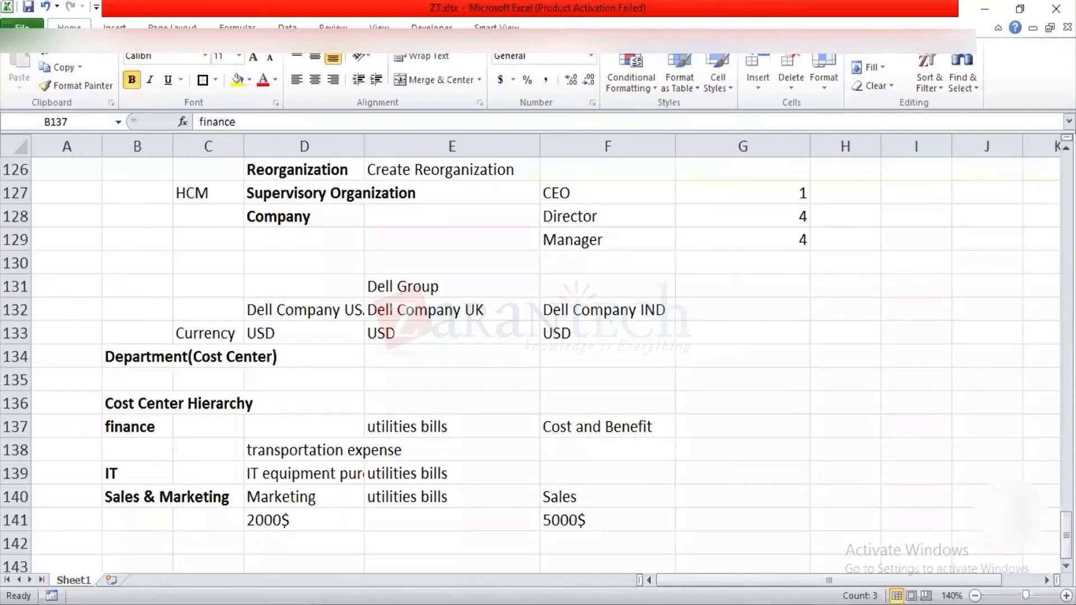
# Step: Switch to the ZT.xlsx workbook in Excel and select the department cells from finance to Sales & Marketing, B137:B140
pyautogui.hotkey('shift', 'Down')
pyautogui.hotkey('shift', 'Down')
pyautogui.hotkey('shift', 'Down')
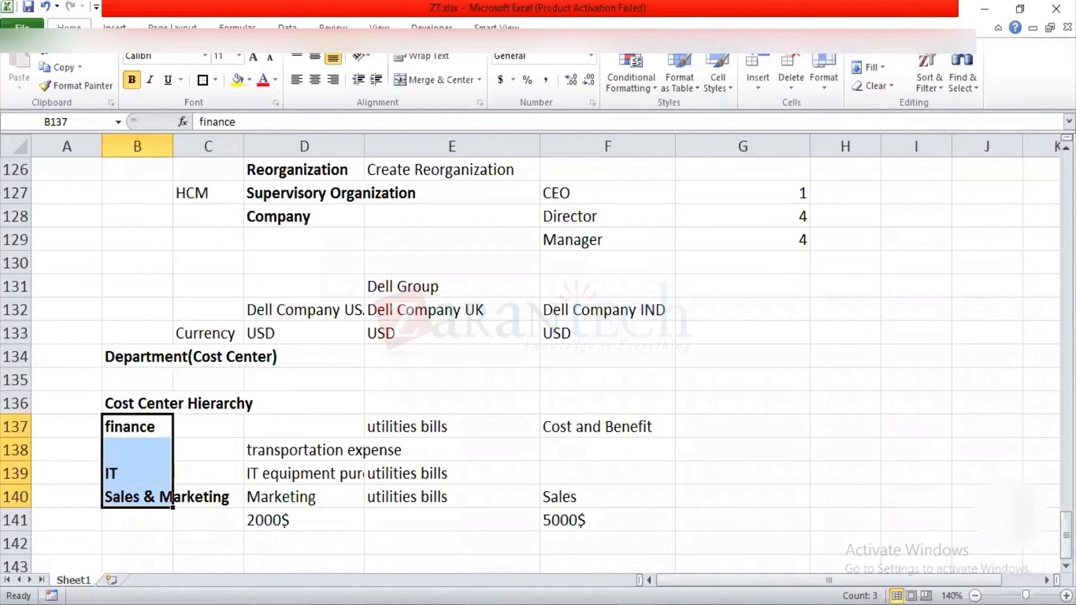
# Step: Switch to the Module 2 Workday Fundamentals deck in Google Slides and present the Activities slide, number 34
pyautogui.moveTo(988, 538)
pyautogui.click(941, 552)
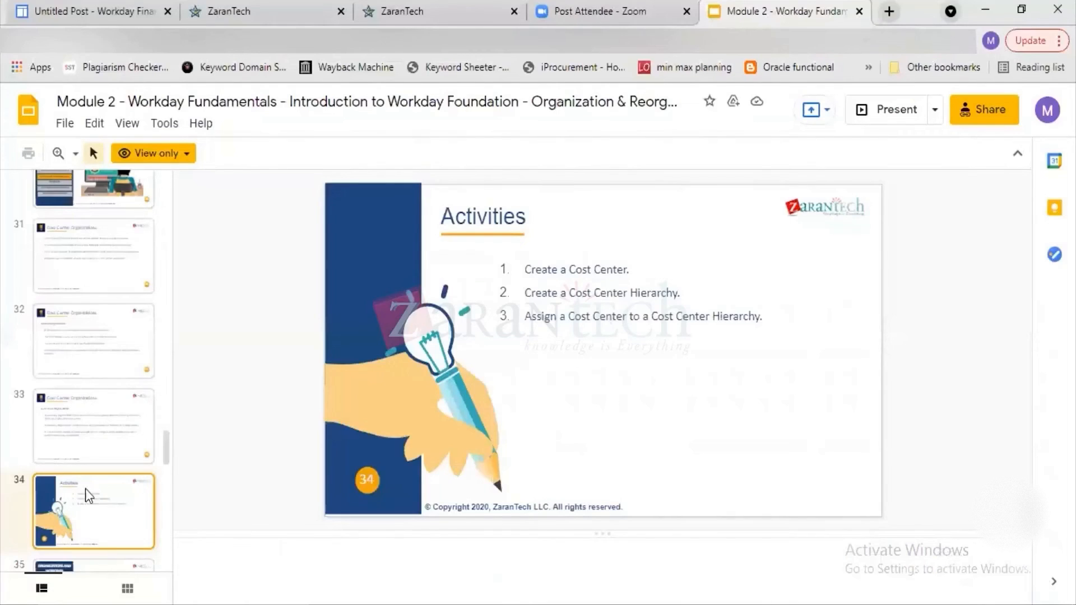
pyautogui.click(889, 110)
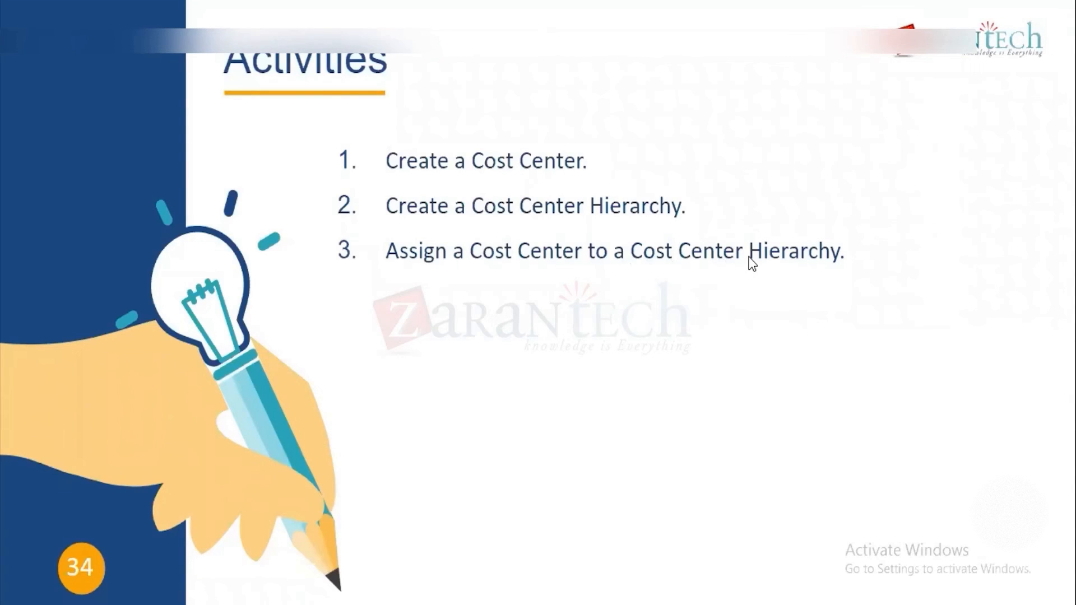
pyautogui.press('Right')
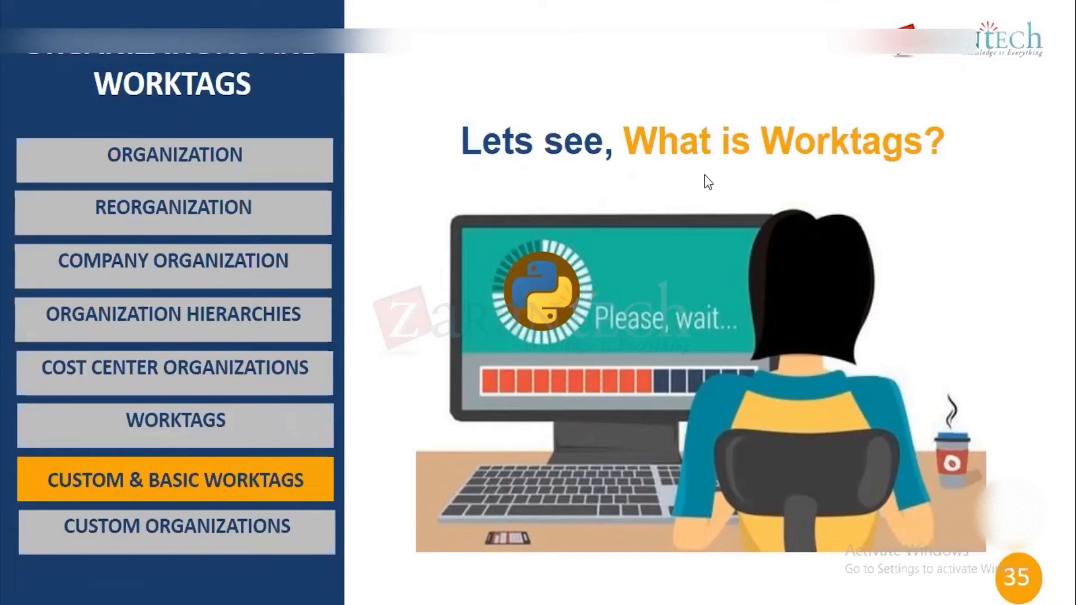
pyautogui.press('Left')
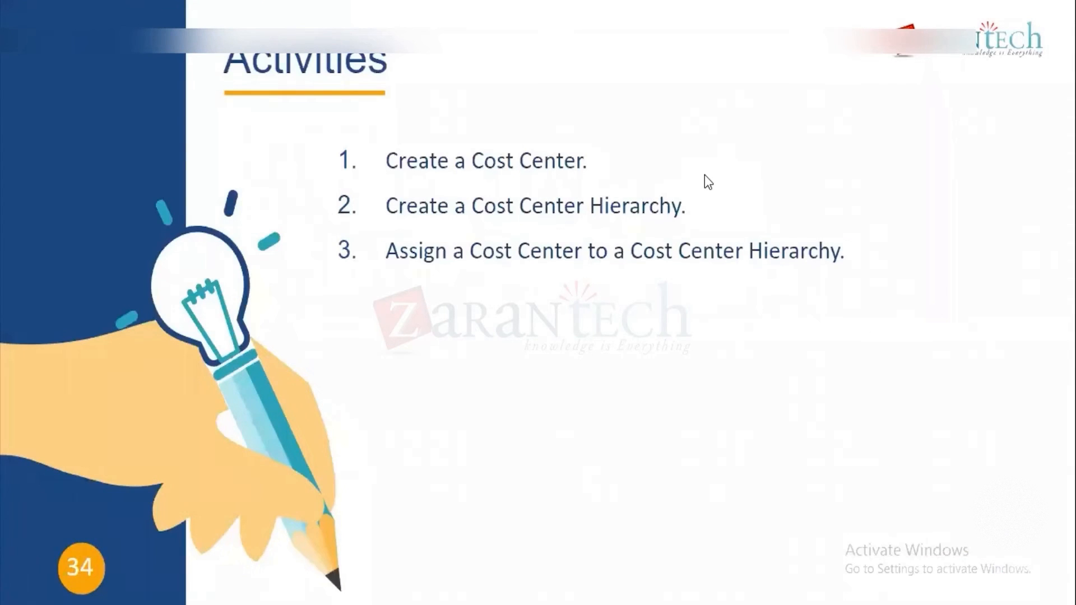
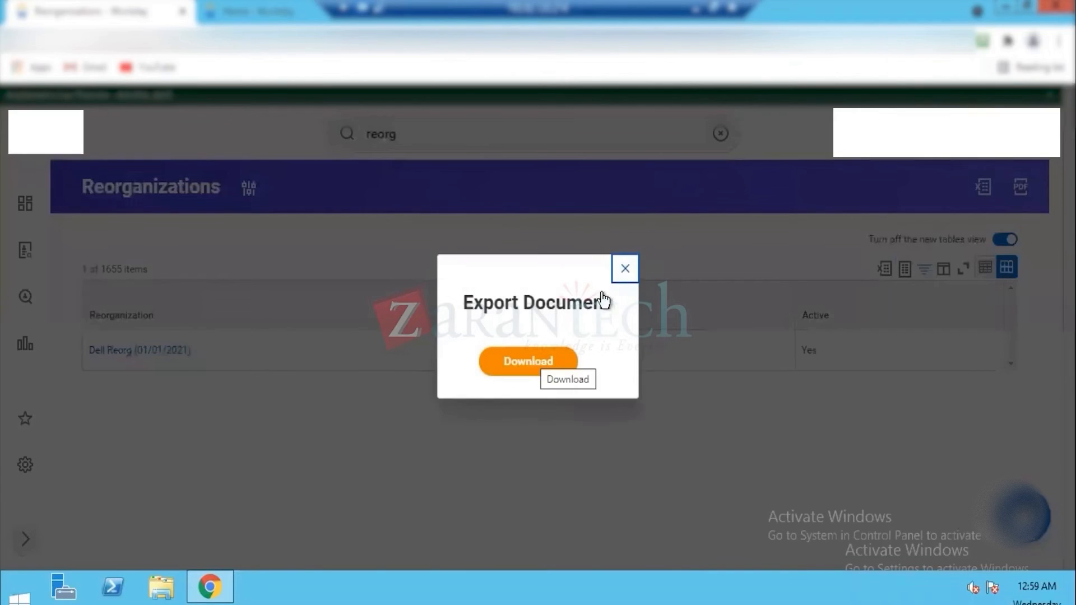
# Step: View the Excel and PDF export dialogs of the Reorganizations report without downloading, and open the report's date criteria
pyautogui.click(625, 270)
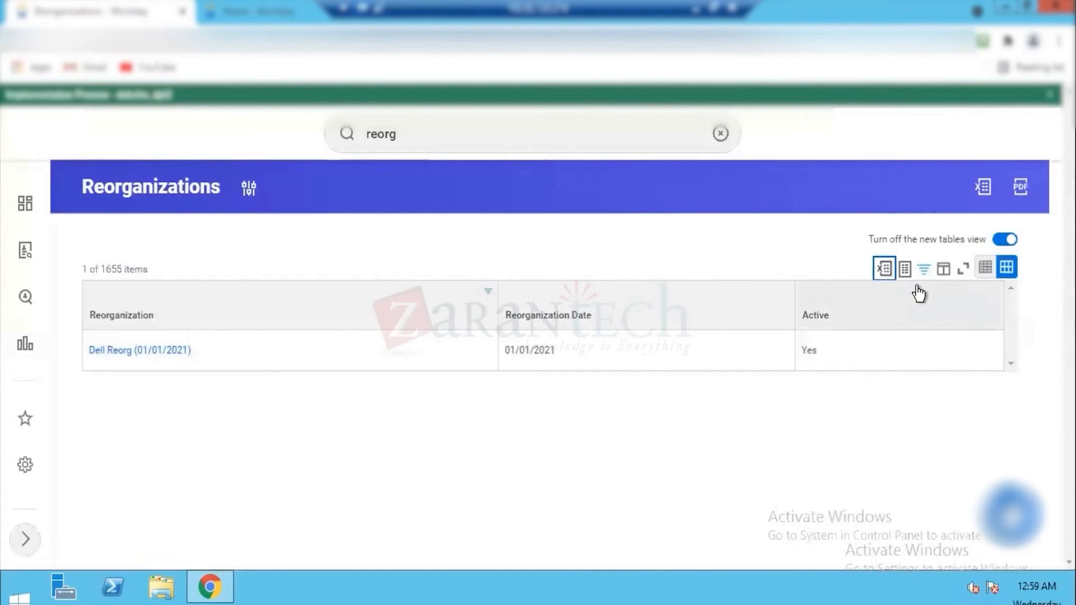
pyautogui.click(1023, 188)
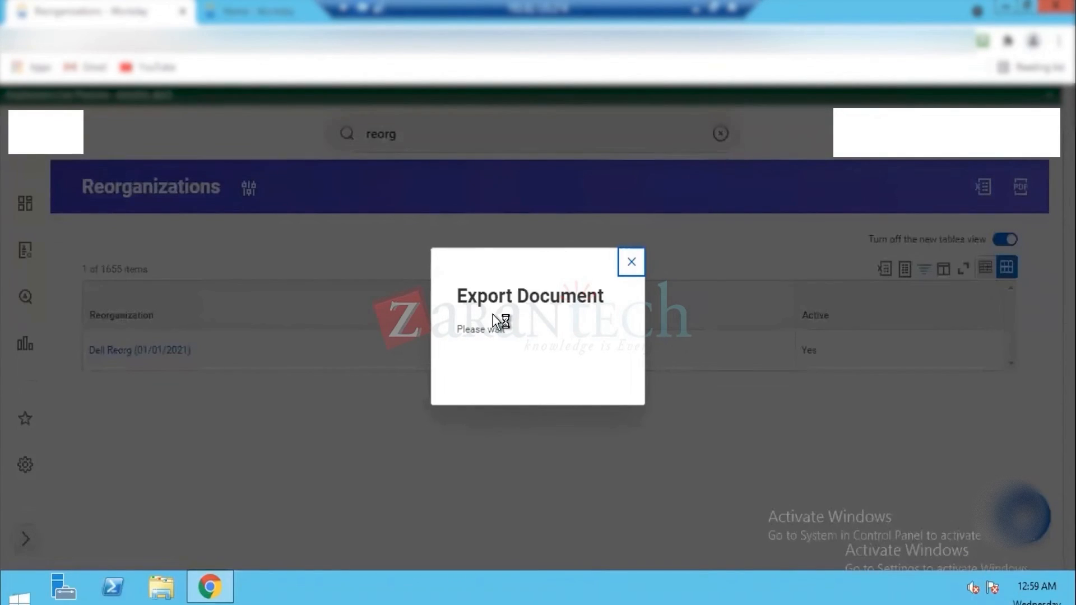
pyautogui.click(623, 270)
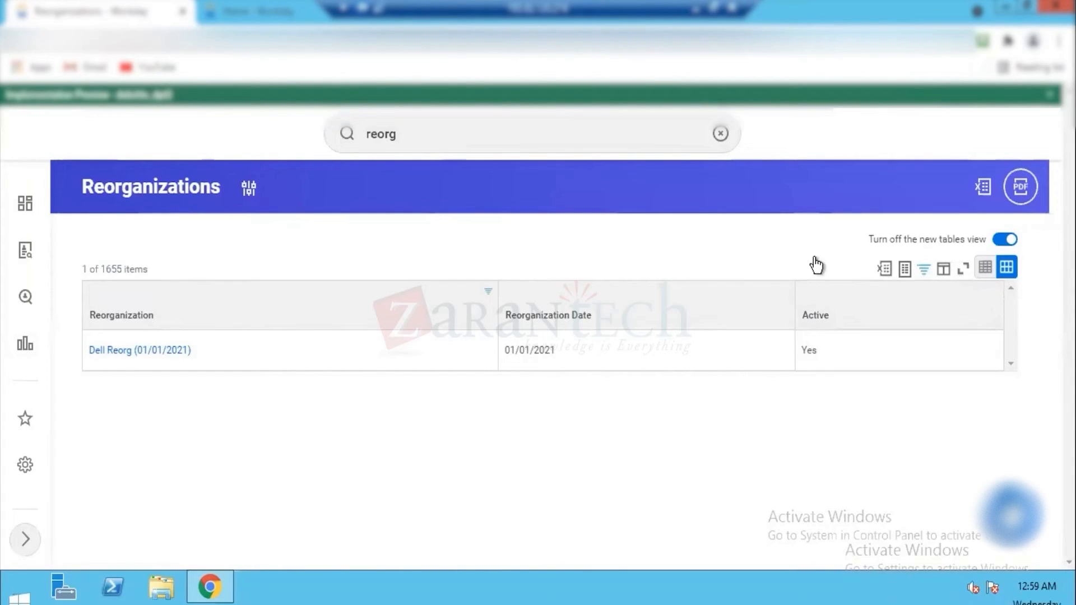
pyautogui.click(247, 190)
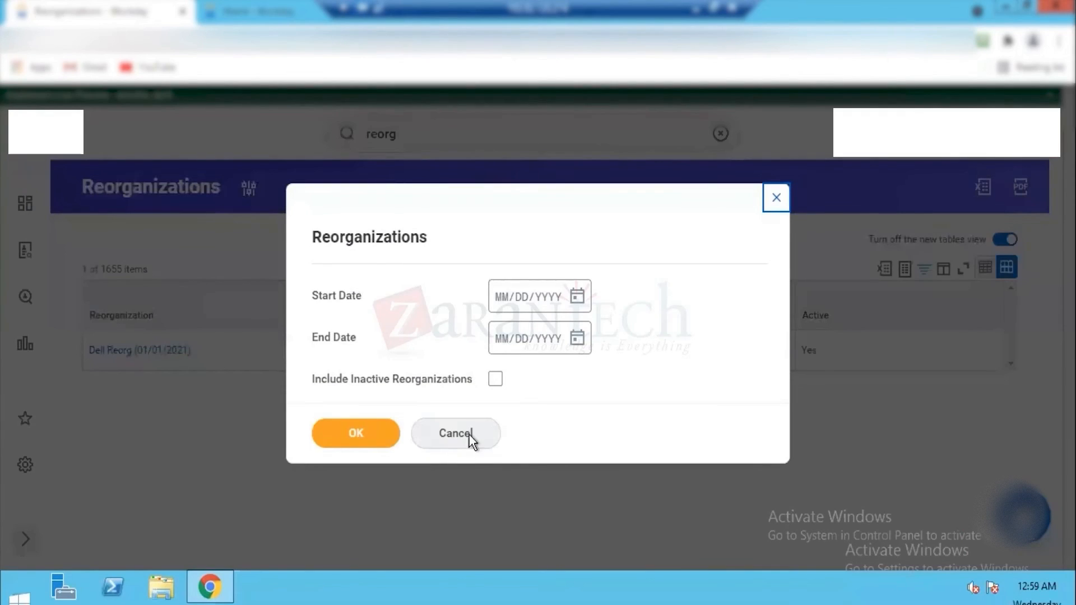
# Step: Search for "edit reorg" and open the Edit Reorganization task
pyautogui.click(430, 129)
pyautogui.click(430, 129)
pyautogui.press('BackSpace')
pyautogui.press('BackSpace')
pyautogui.press('BackSpace')
pyautogui.press('BackSpace')
pyautogui.press('BackSpace')
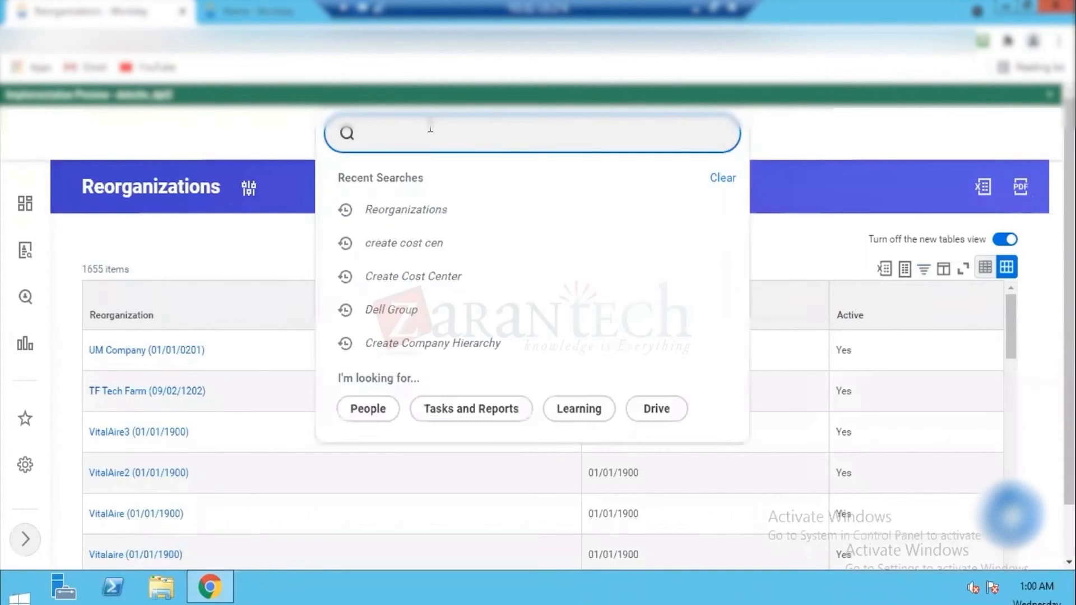
pyautogui.write('edit re')
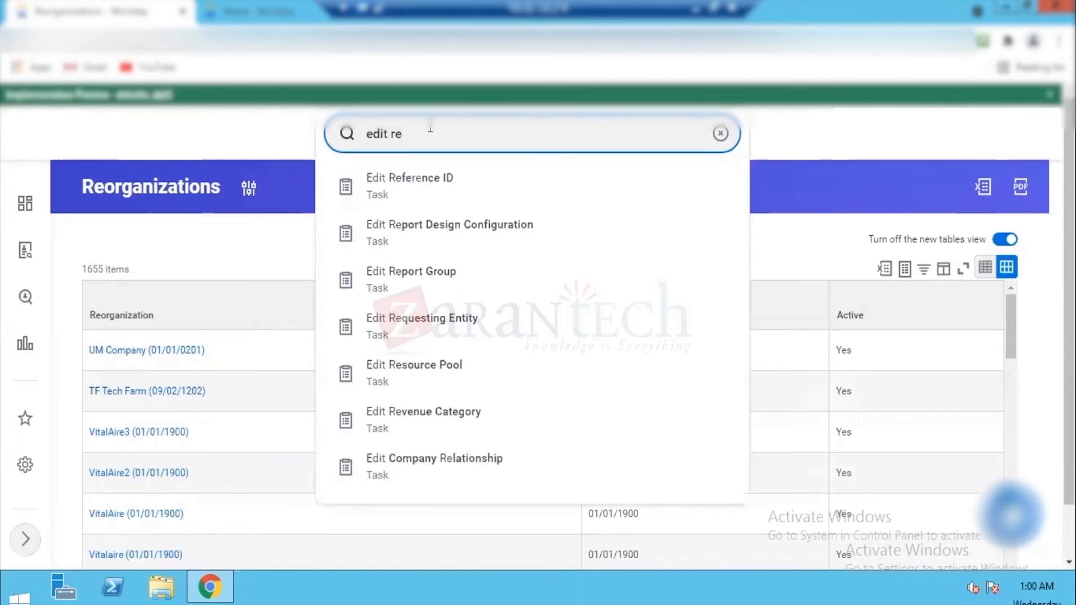
pyautogui.write('org')
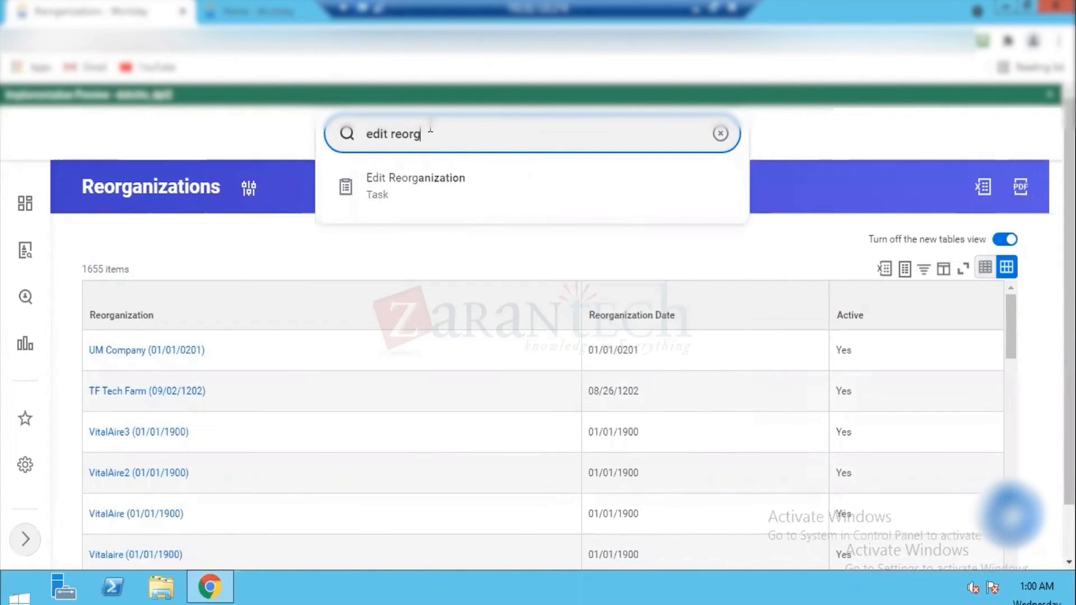
pyautogui.click(406, 178)
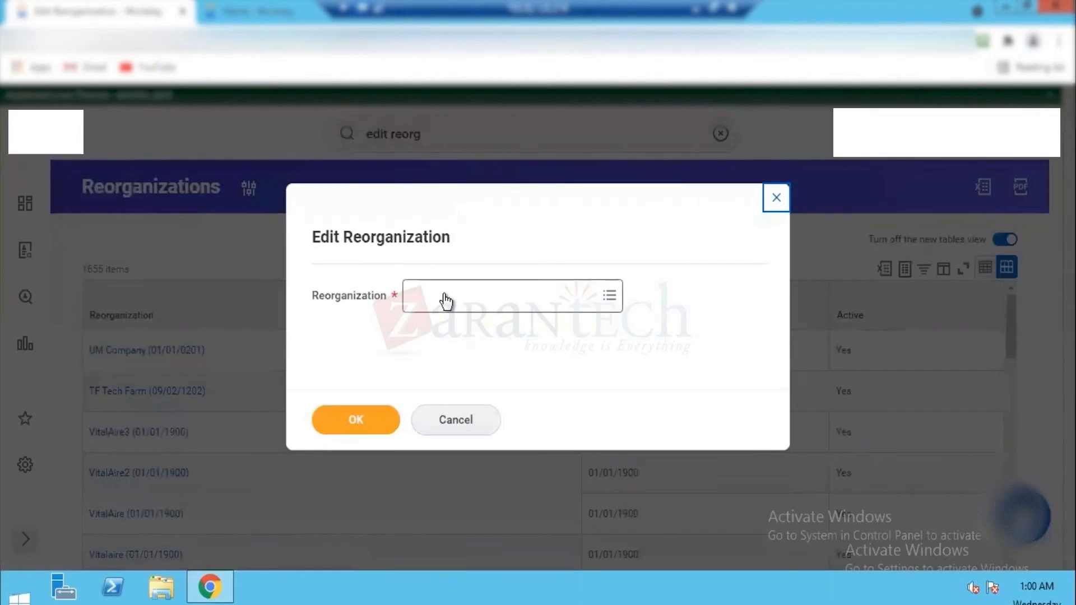
# Step: Search the reorganizations for "dell", choose Dell Reorg (01/01/2021) and open it for editing
pyautogui.click(446, 301)
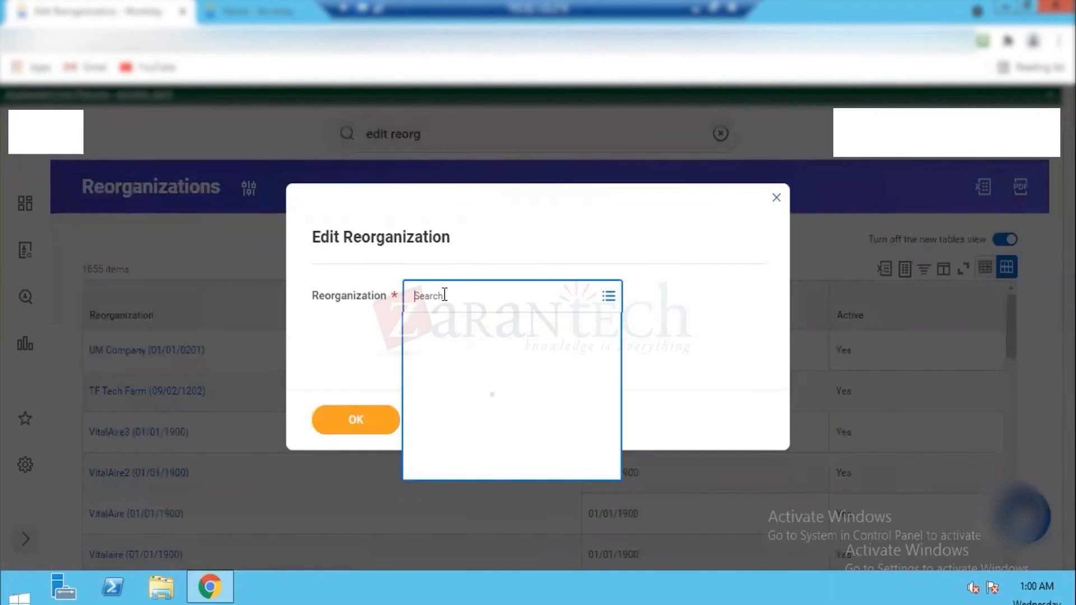
pyautogui.write('dell')
pyautogui.press('Return')
pyautogui.click(462, 388)
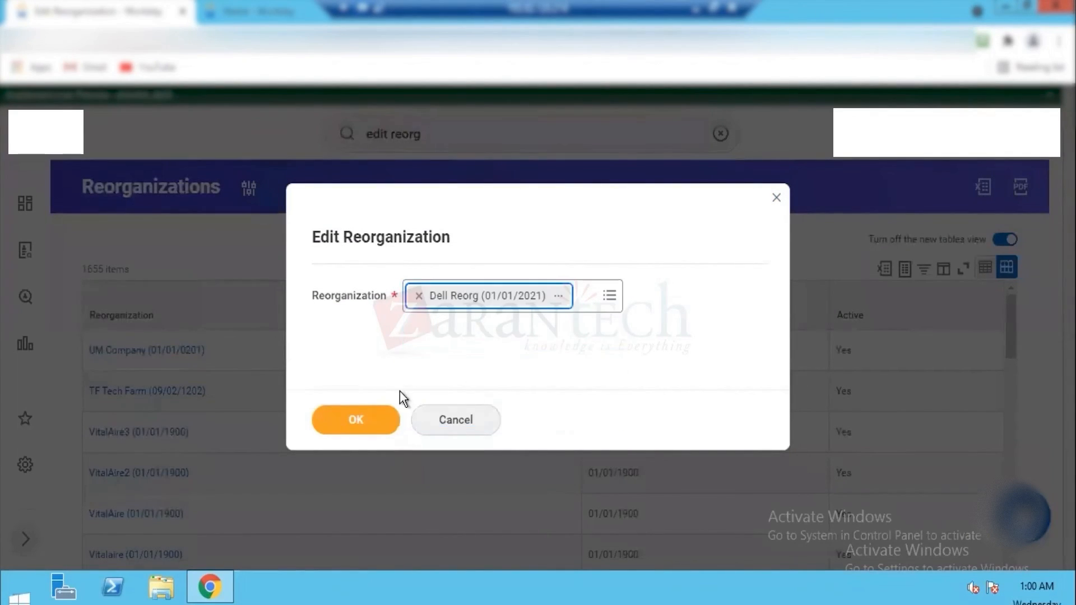
pyautogui.click(359, 414)
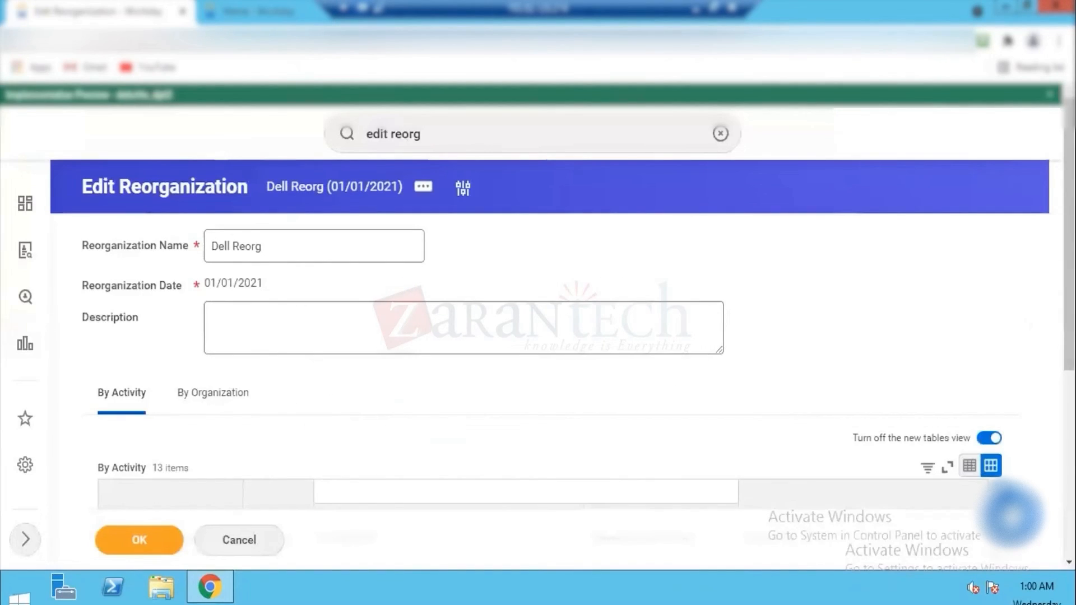
# Step: Review the By Activity log for who created Dell Inc, Dell Inc UK and Dell Group and the included-organization assignments
pyautogui.scroll(-1, 323, 376)
pyautogui.scroll(-2, 538, 336)
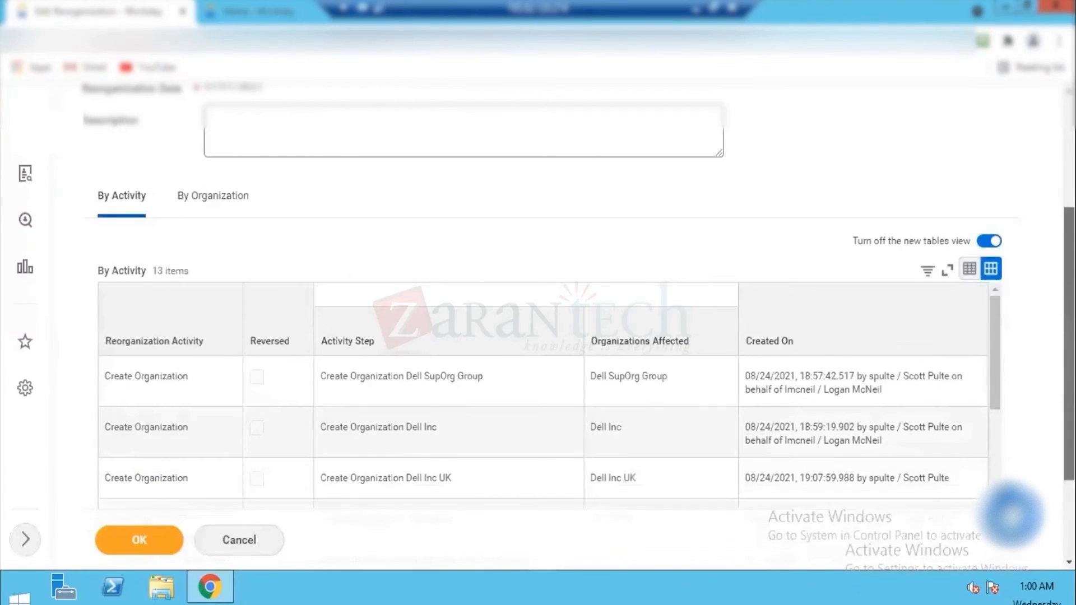
pyautogui.scroll(-1, 537, 336)
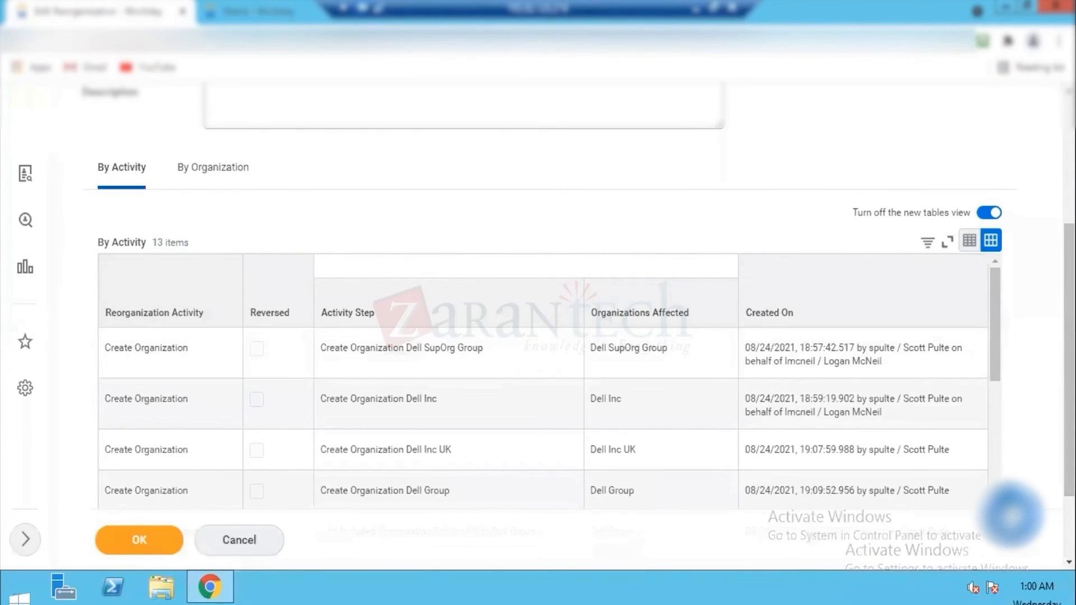
pyautogui.scroll(1, 537, 336)
pyautogui.scroll(3, 794, 197)
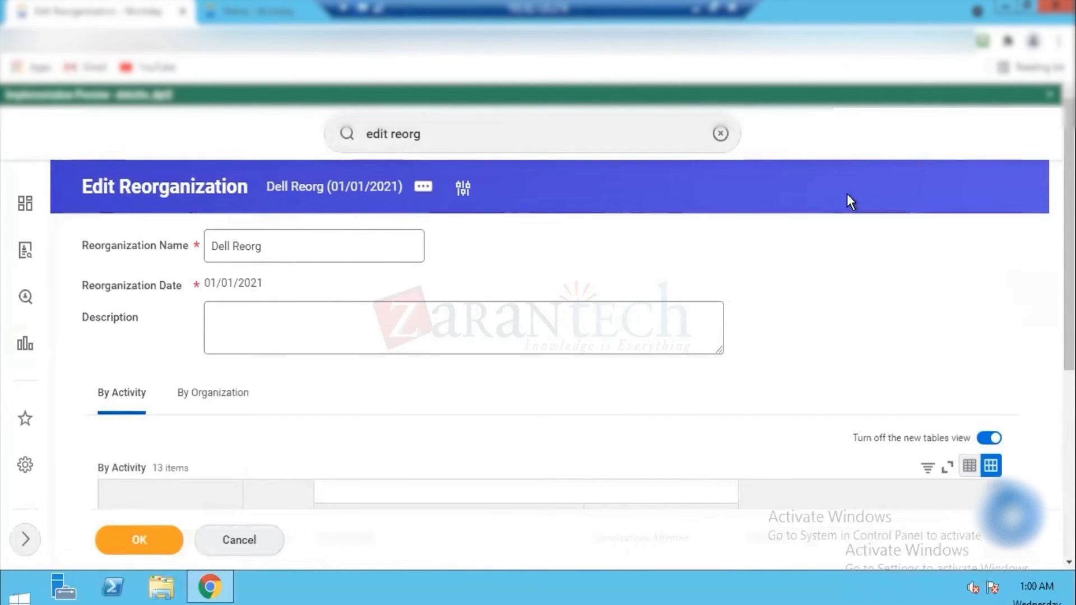
pyautogui.scroll(-2, 846, 196)
pyautogui.scroll(-4, 371, 362)
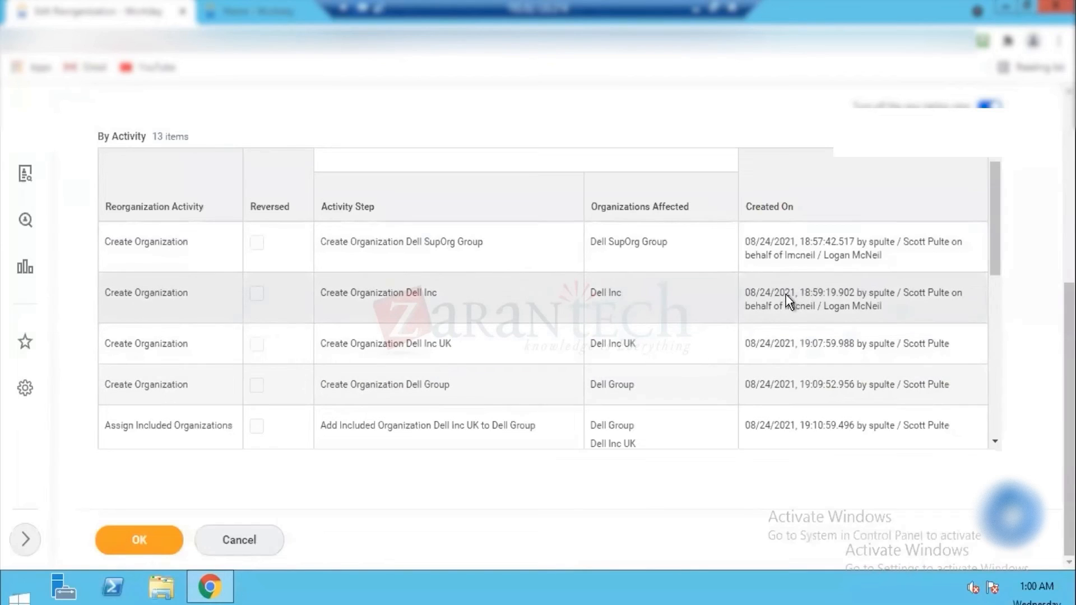
pyautogui.moveTo(797, 294); pyautogui.dragTo(856, 293)
pyautogui.moveTo(763, 307); pyautogui.dragTo(878, 309)
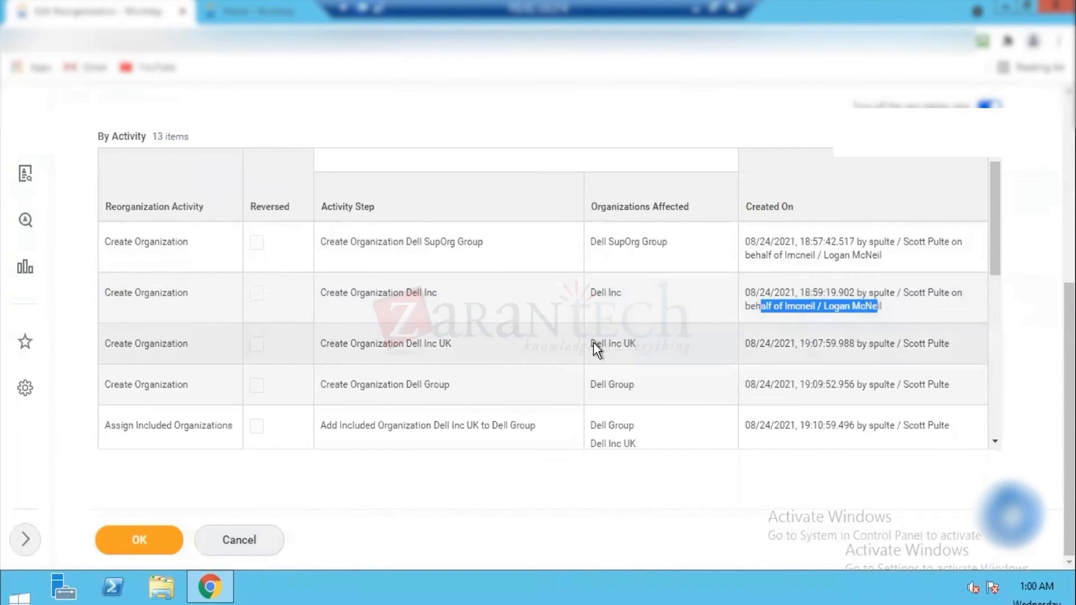
pyautogui.moveTo(595, 343); pyautogui.dragTo(624, 343)
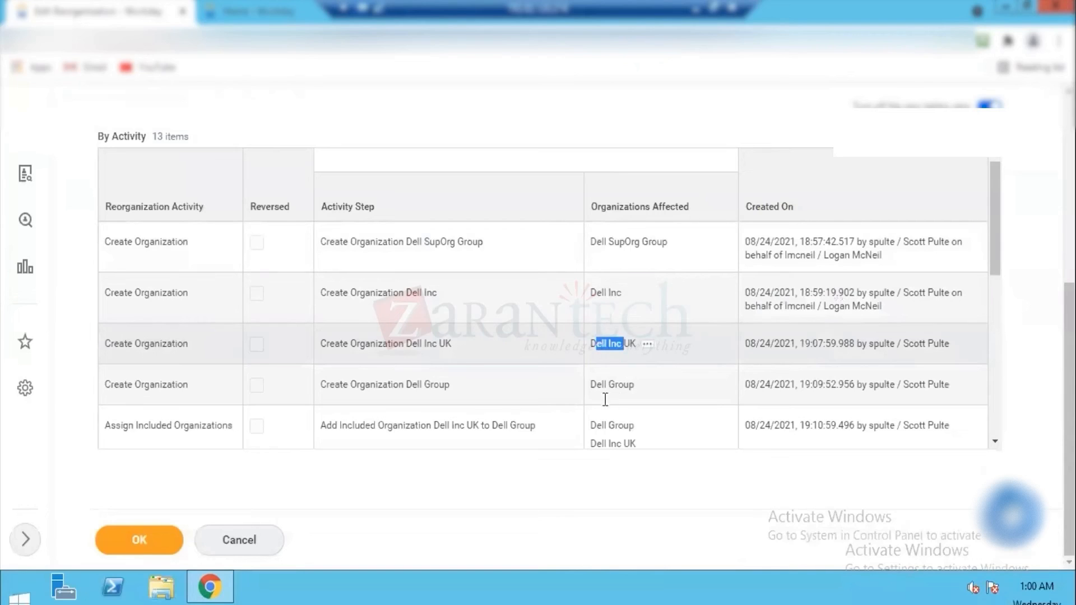
pyautogui.moveTo(595, 384); pyautogui.dragTo(627, 395)
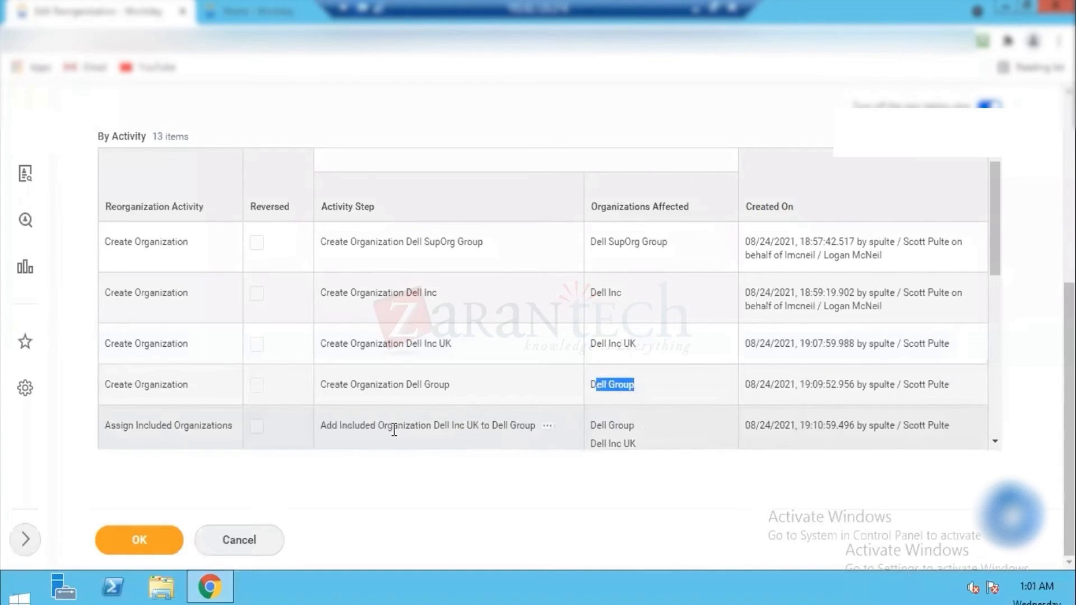
pyautogui.moveTo(347, 425); pyautogui.dragTo(404, 425)
pyautogui.moveTo(484, 421); pyautogui.dragTo(520, 421)
# Step: Examine the logged creation of the Finance, IT and Sales & Marketing departments and their assignment to DCH Dell CC Hierarchy
pyautogui.moveTo(992, 197); pyautogui.dragTo(992, 271)
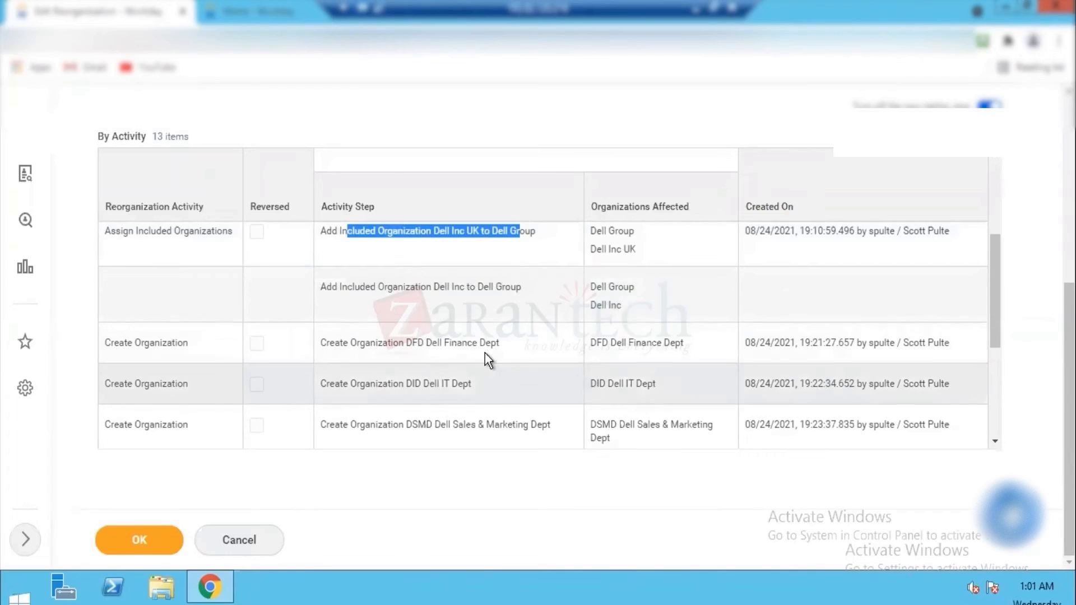
pyautogui.moveTo(602, 343); pyautogui.dragTo(675, 342)
pyautogui.moveTo(610, 386); pyautogui.dragTo(664, 387)
pyautogui.moveTo(610, 425); pyautogui.dragTo(684, 424)
pyautogui.moveTo(990, 271); pyautogui.dragTo(992, 342)
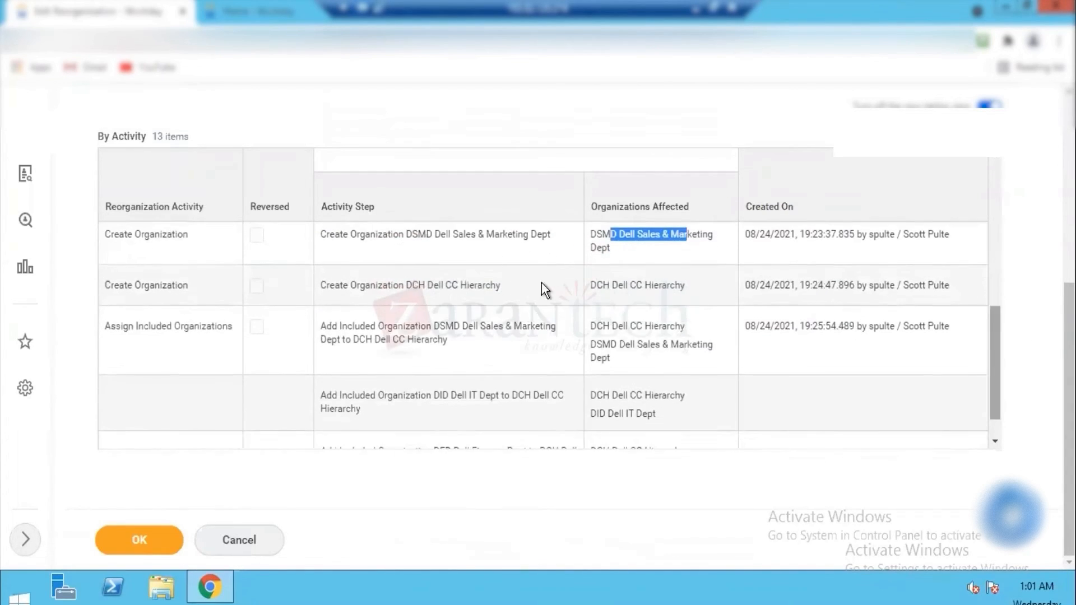
pyautogui.moveTo(611, 285); pyautogui.dragTo(679, 285)
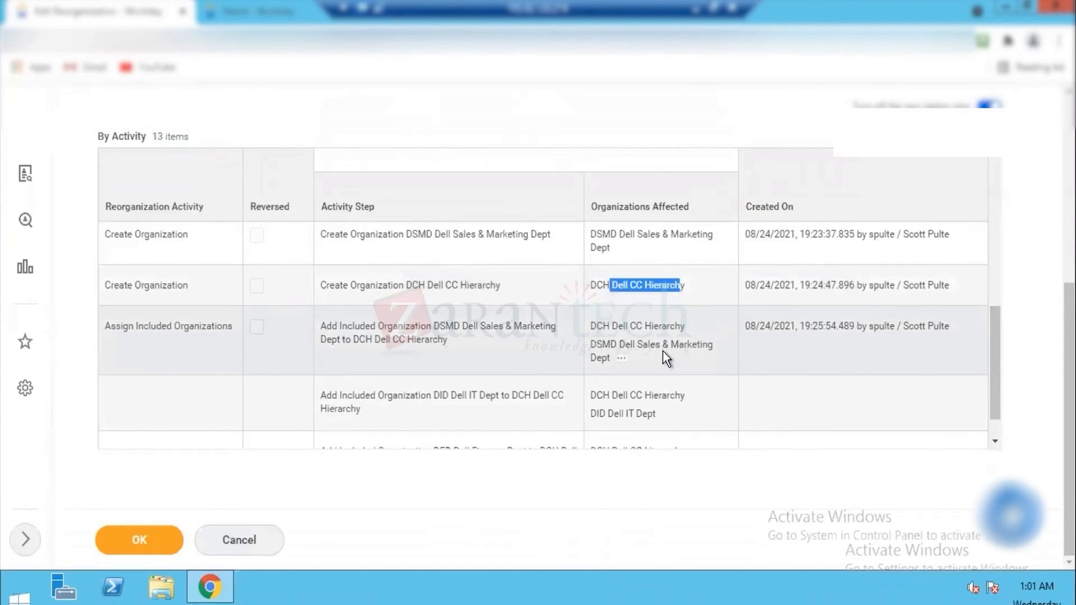
pyautogui.moveTo(616, 344); pyautogui.dragTo(662, 345)
pyautogui.moveTo(990, 341); pyautogui.dragTo(992, 395)
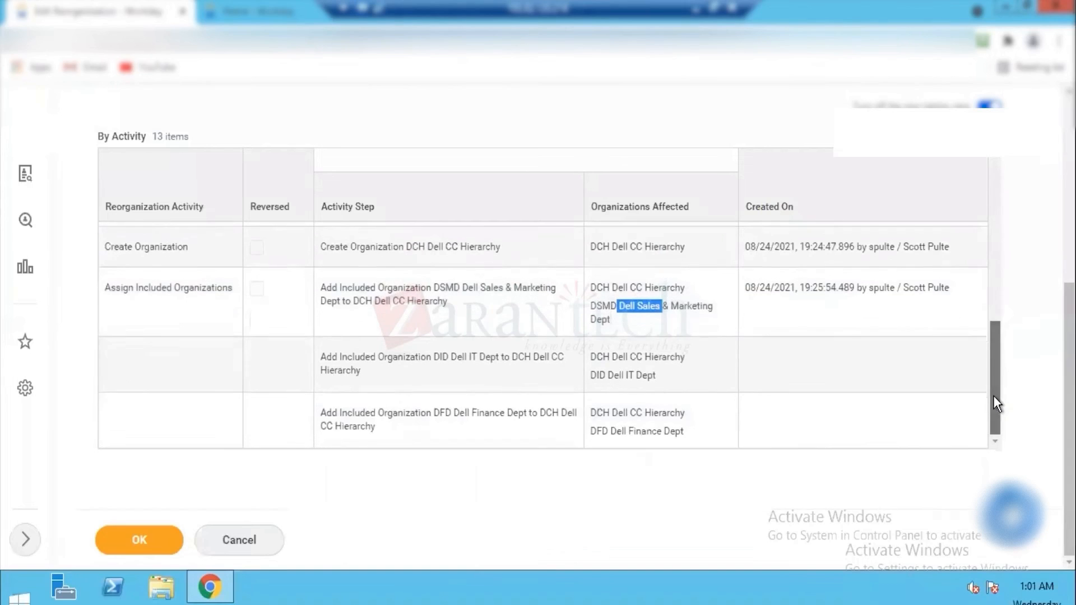
pyautogui.moveTo(612, 375); pyautogui.dragTo(653, 375)
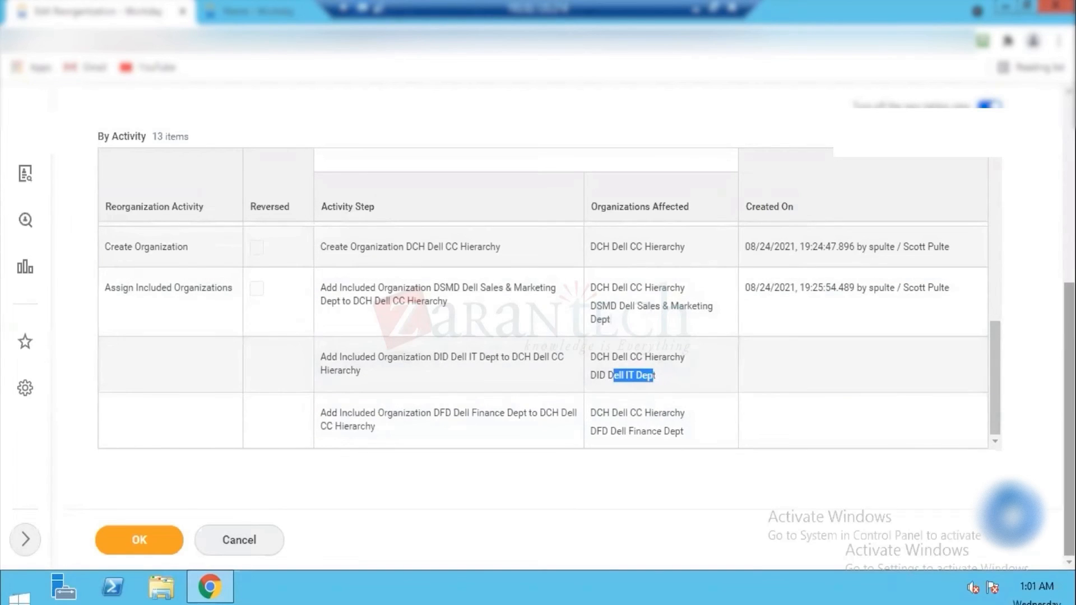
pyautogui.scroll(5, 114, 176)
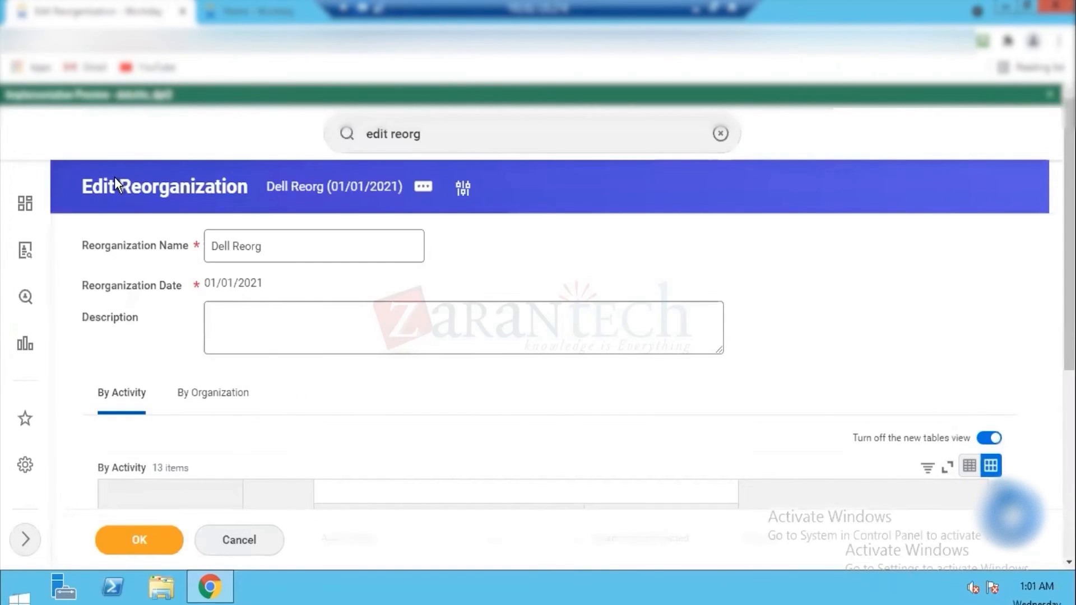
pyautogui.moveTo(119, 187); pyautogui.dragTo(458, 74)
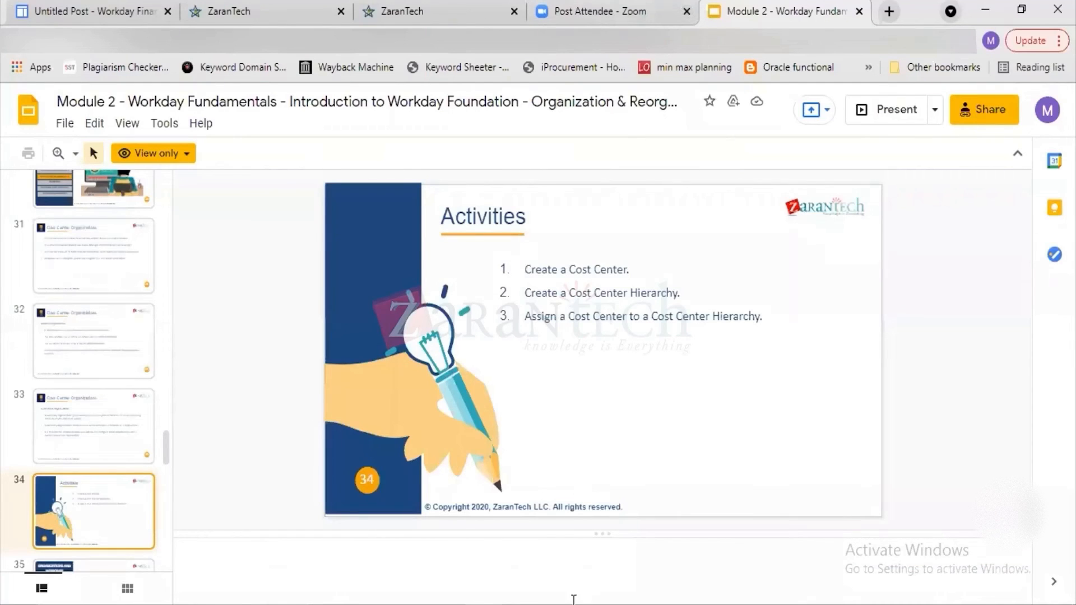
# Step: Switch to the ZT.xlsx workbook in Excel and enter "Audit Trail" in cell B144
pyautogui.moveTo(881, 595)
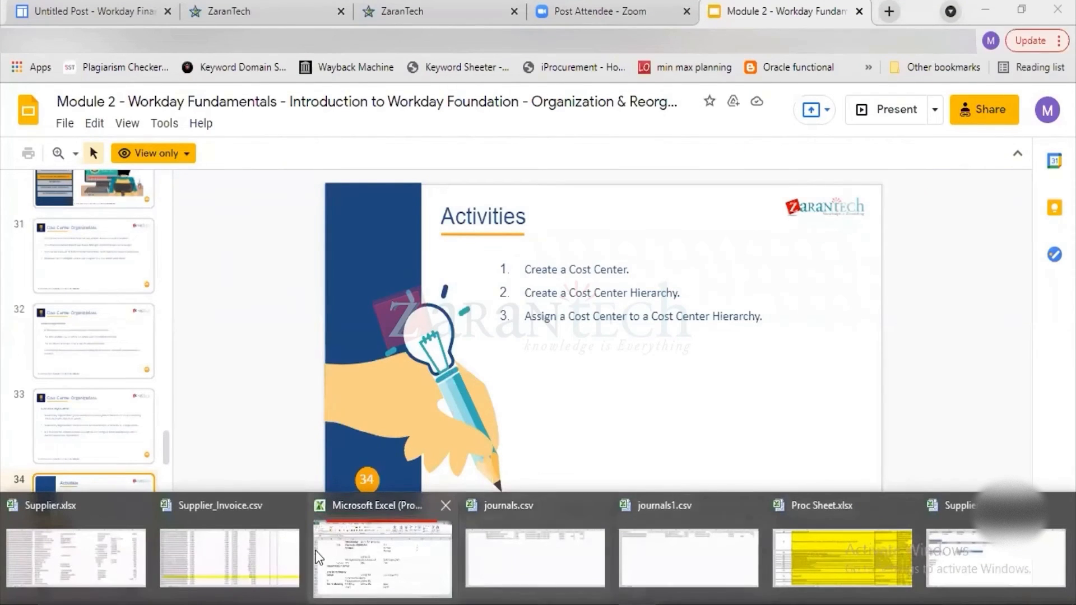
pyautogui.click(369, 557)
pyautogui.click(148, 545)
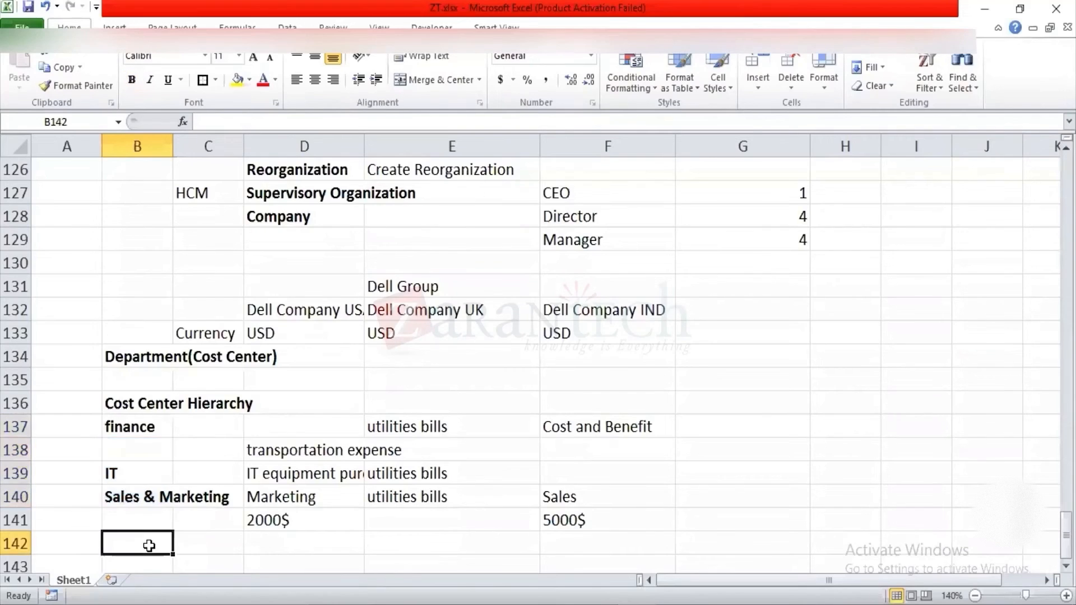
pyautogui.press('Down')
pyautogui.press('Down')
pyautogui.press('Down')
pyautogui.press('Down')
pyautogui.press('Down')
pyautogui.press('Up')
pyautogui.press('Up')
pyautogui.press('Up')
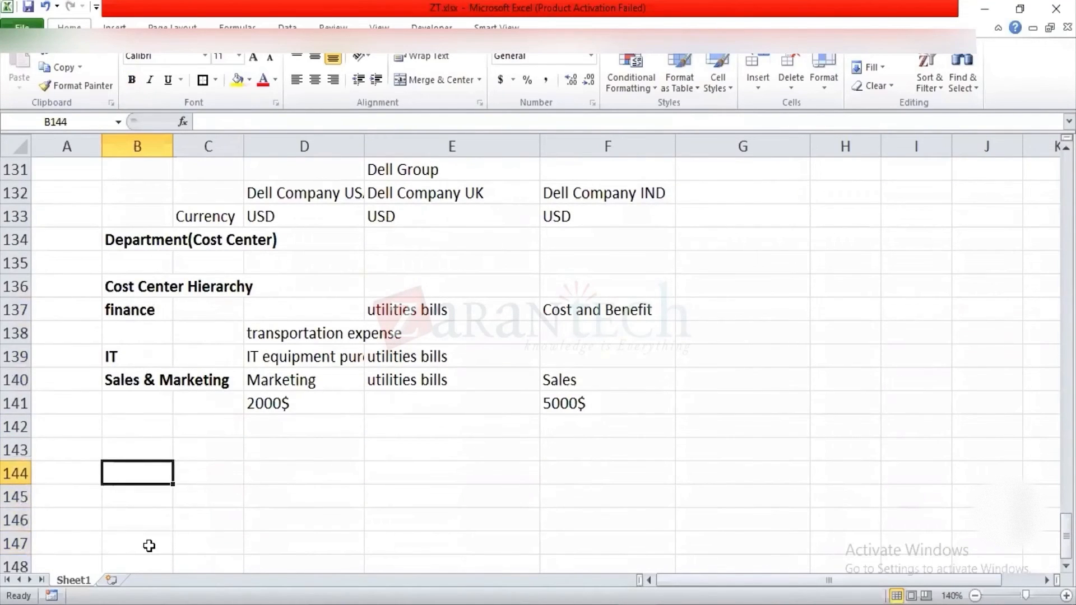
pyautogui.write('Audit Trail')
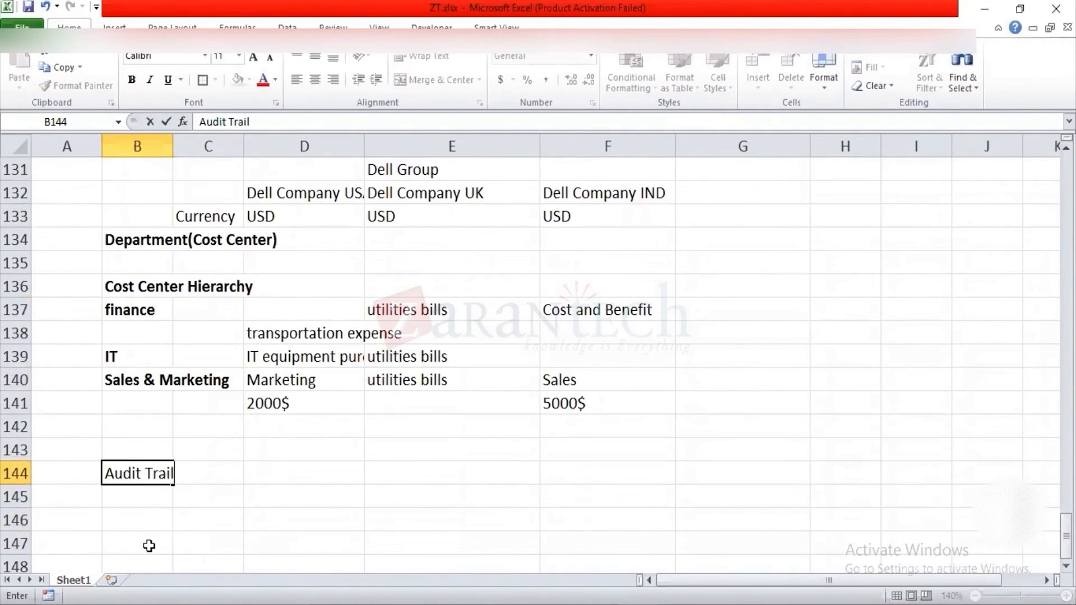
# Step: Enter "Reorganization" in cell D144, on the same row as the Audit Trail note
pyautogui.press('Right')
pyautogui.press('Right')
pyautogui.press('Right')
pyautogui.press('Left')
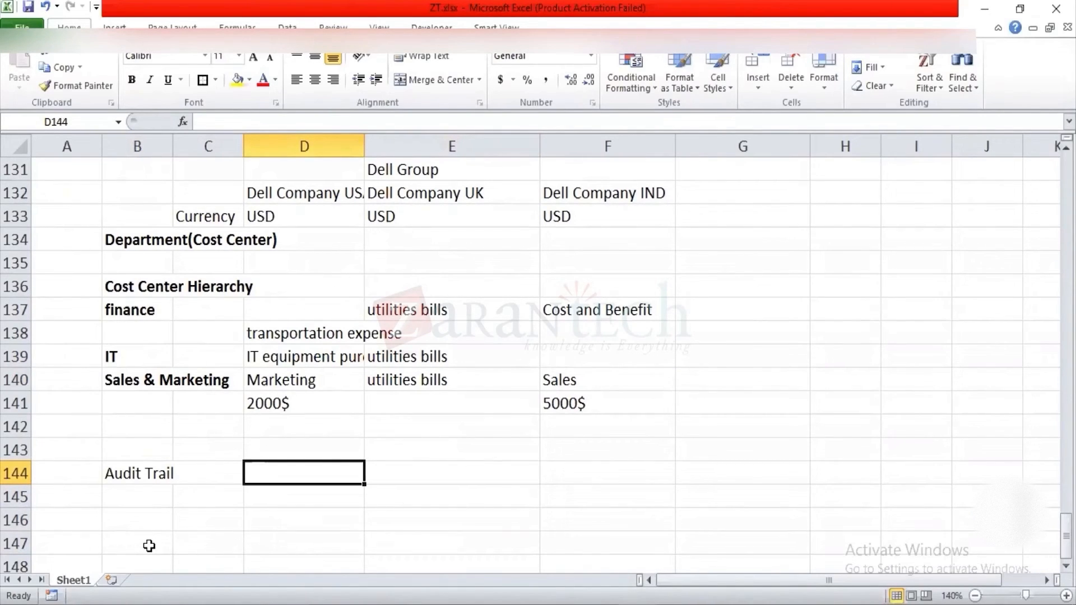
pyautogui.write('Reorganization')
pyautogui.press('Return')
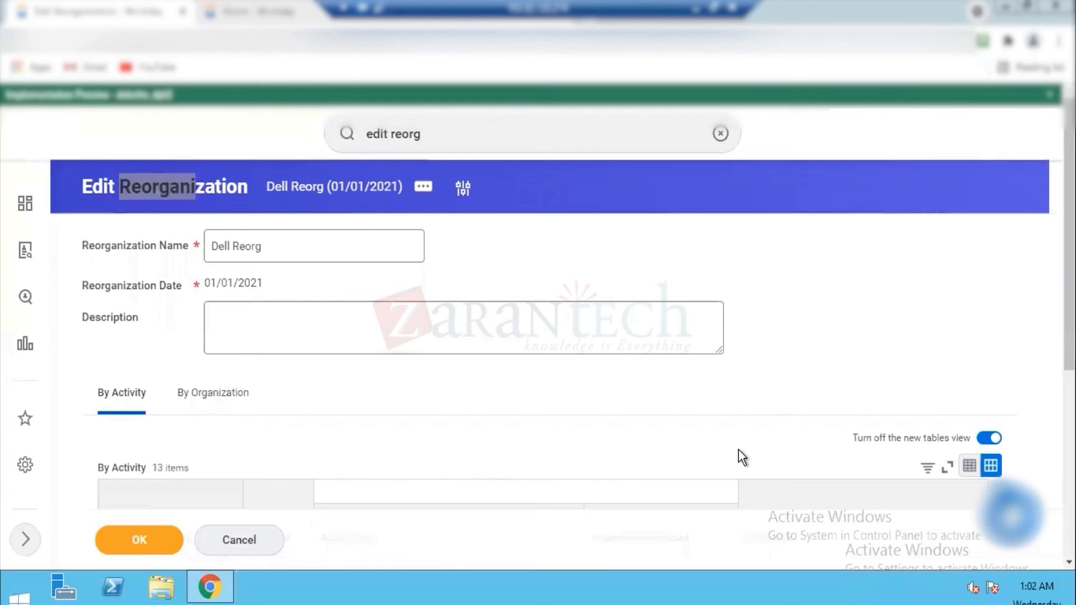
# Step: Switch back to the Dell Reorg activity log in Workday, examine the creation timestamps and open the Created On sort and filter options
pyautogui.scroll(-5, 661, 269)
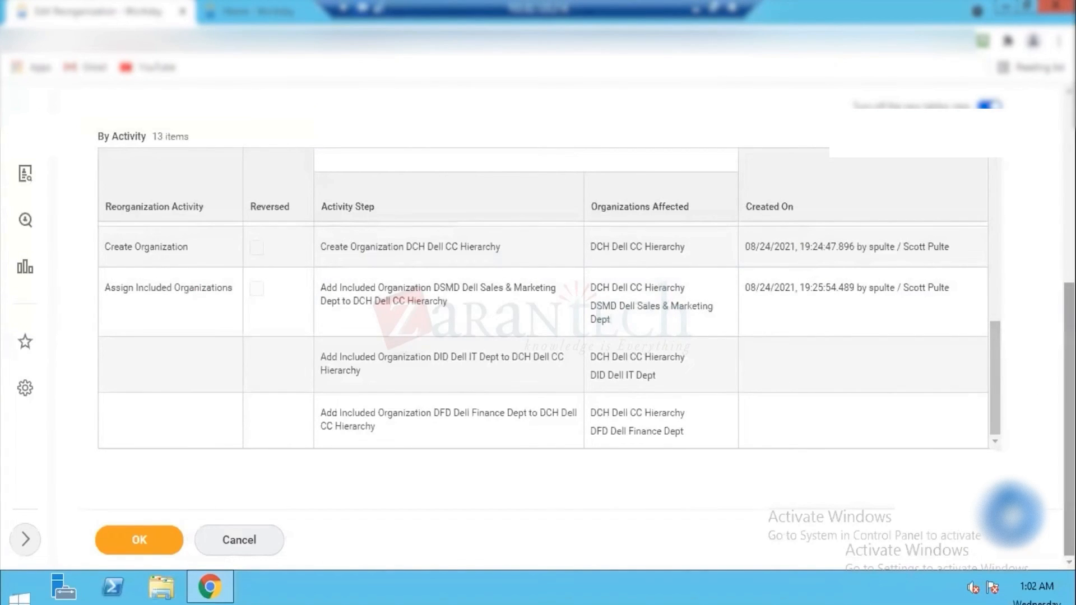
pyautogui.moveTo(1069, 395); pyautogui.dragTo(1068, 389)
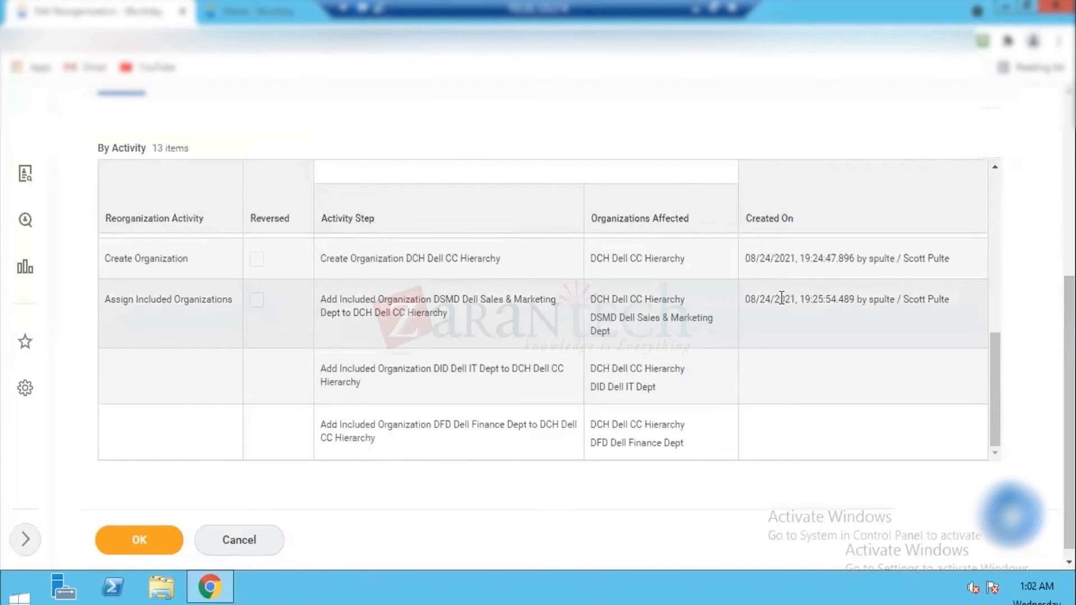
pyautogui.moveTo(781, 298); pyautogui.dragTo(954, 301)
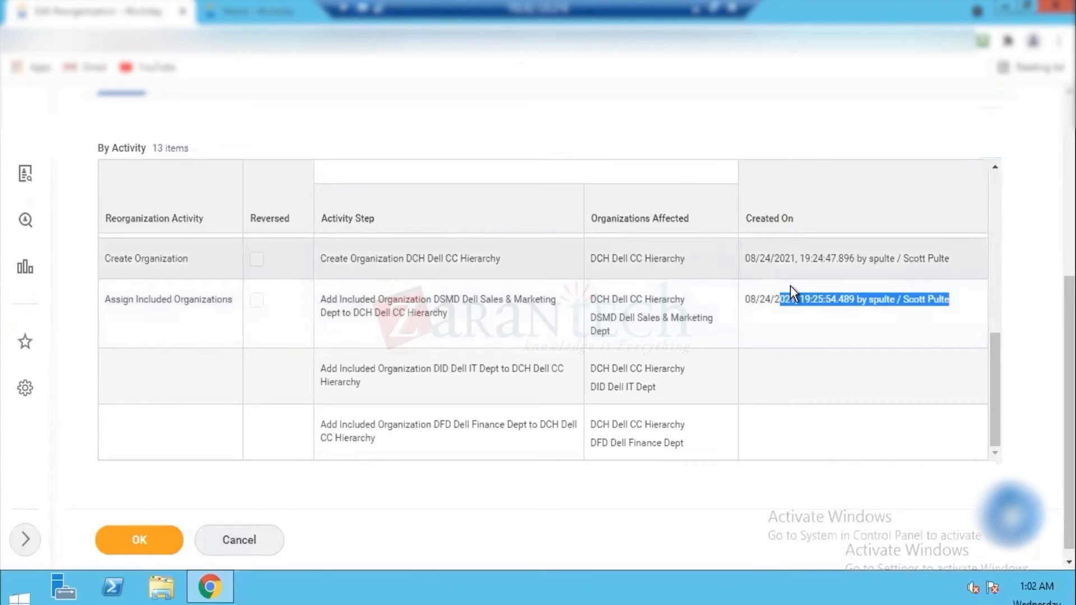
pyautogui.click(786, 232)
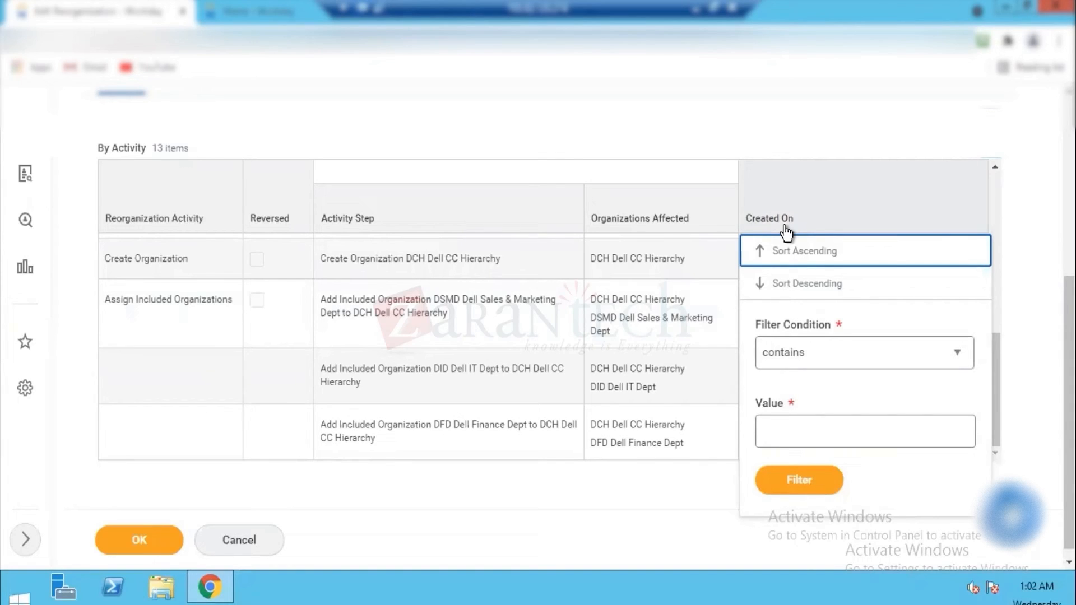
# Step: Dismiss the Created On sort and filter options and review the Dell Reorg activity log from its earliest entries
pyautogui.click(1025, 382)
pyautogui.moveTo(995, 404); pyautogui.dragTo(999, 271)
pyautogui.scroll(5, 1000, 270)
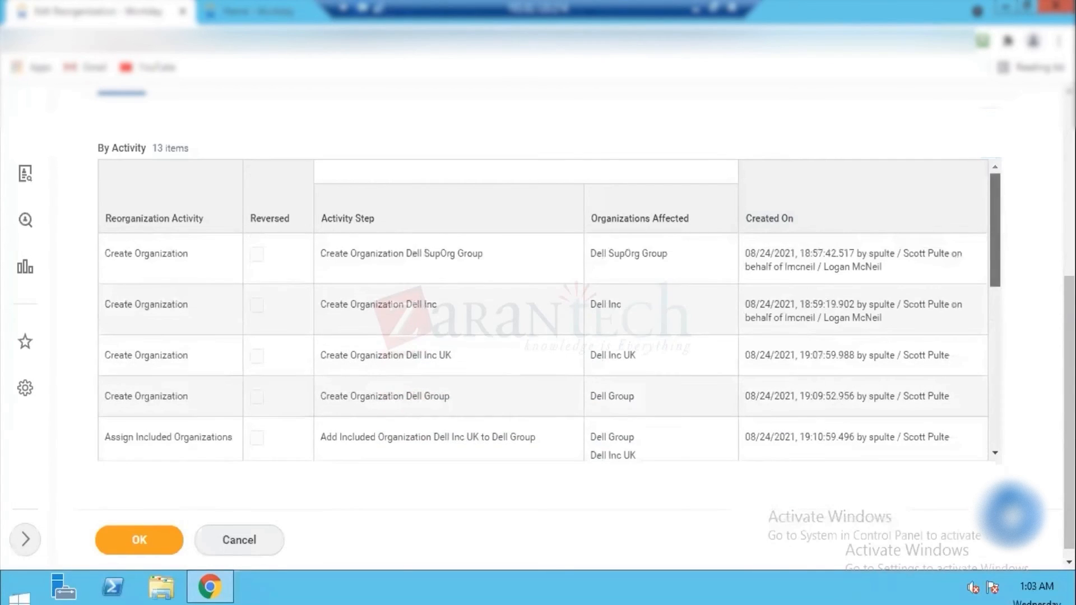
pyautogui.scroll(5, 561, 313)
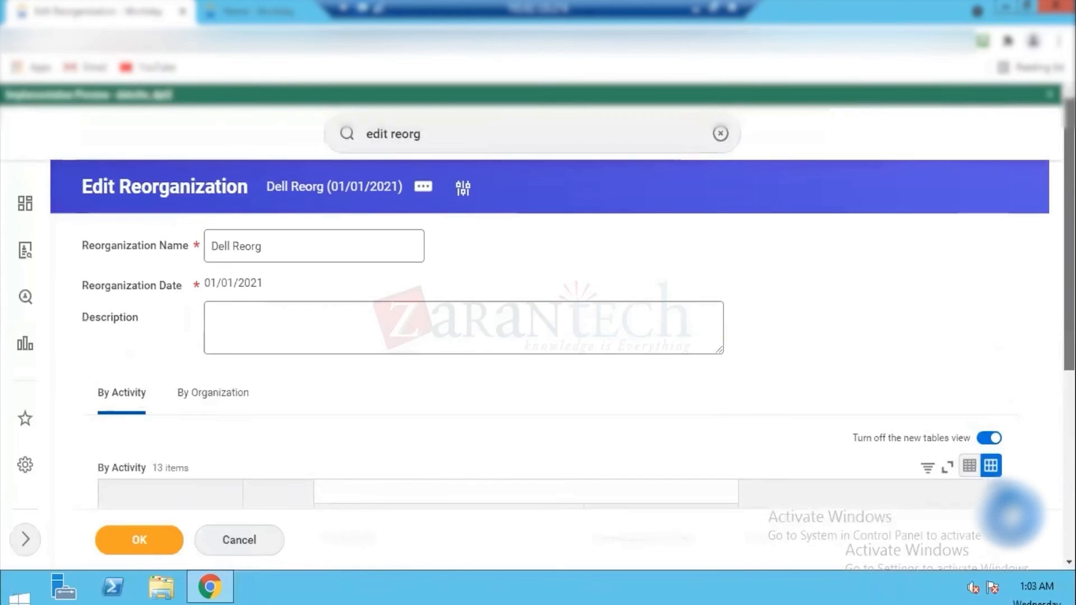
pyautogui.scroll(-2, 491, 255)
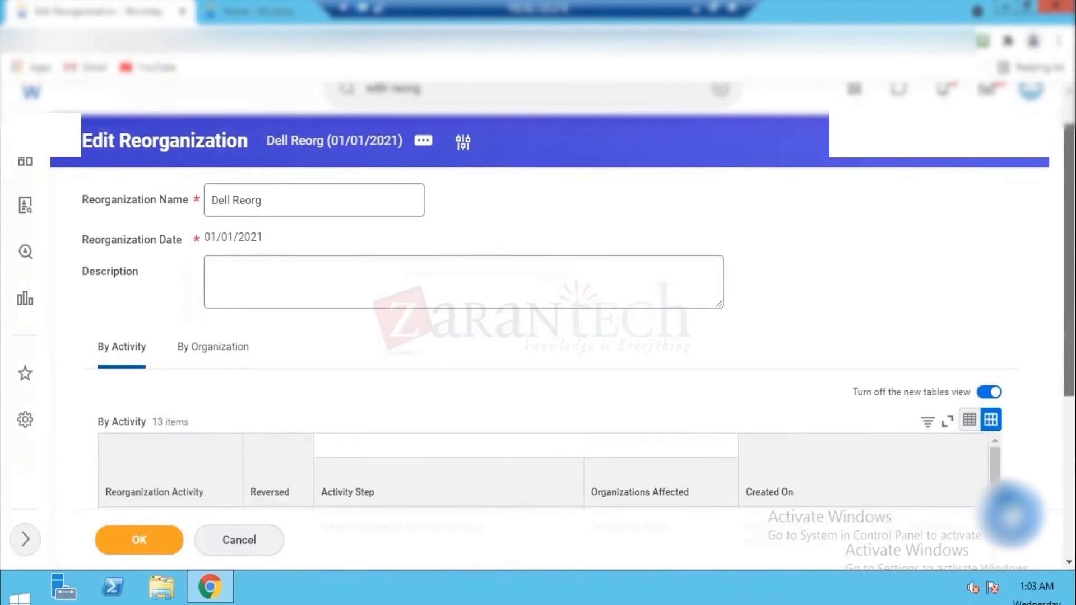
# Step: Examine the Dell Reorg log by organization, checking each organization's activity steps, affected organizations and creation timestamps
pyautogui.click(223, 340)
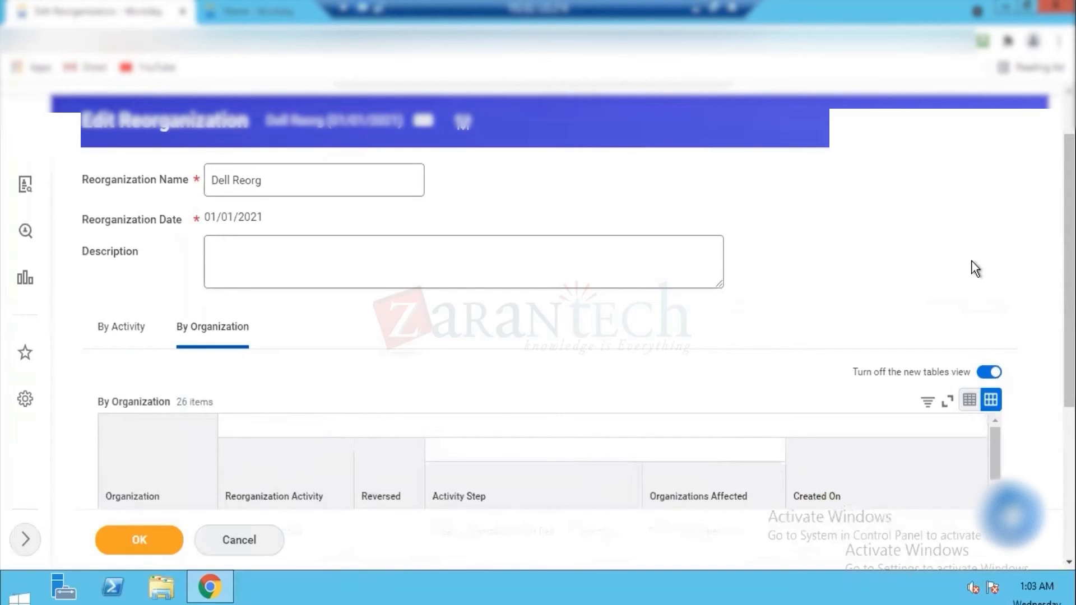
pyautogui.scroll(-4, 560, 294)
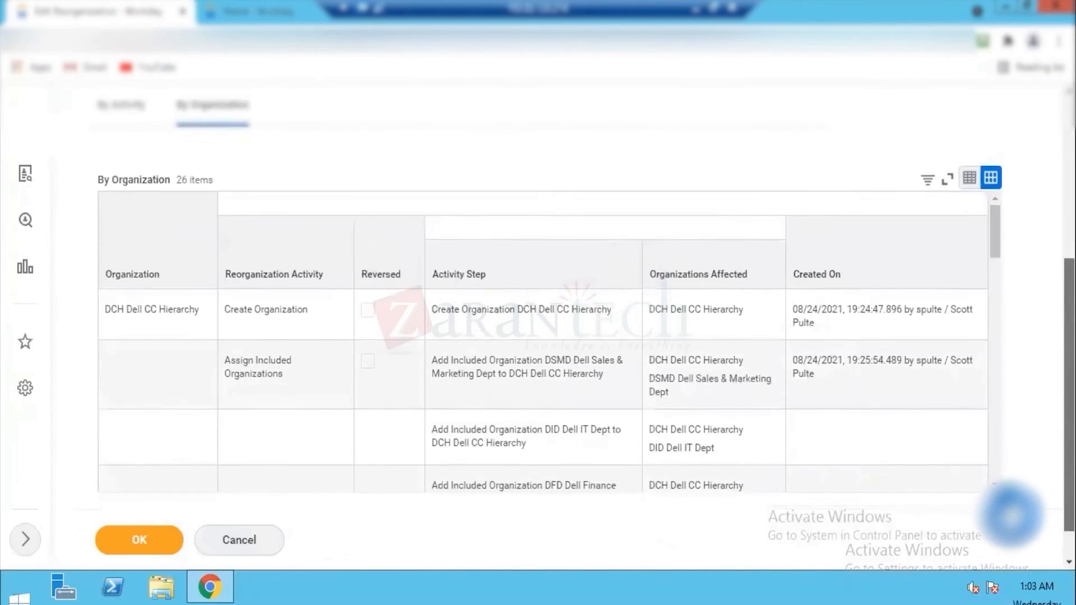
pyautogui.moveTo(1069, 421); pyautogui.dragTo(1069, 435)
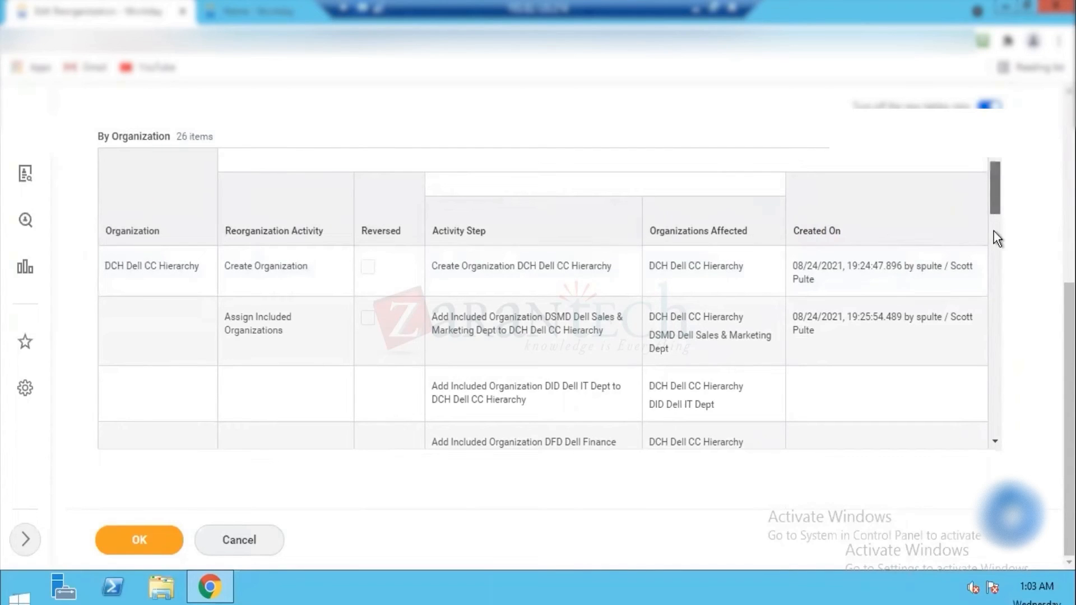
pyautogui.scroll(-10, 993, 261)
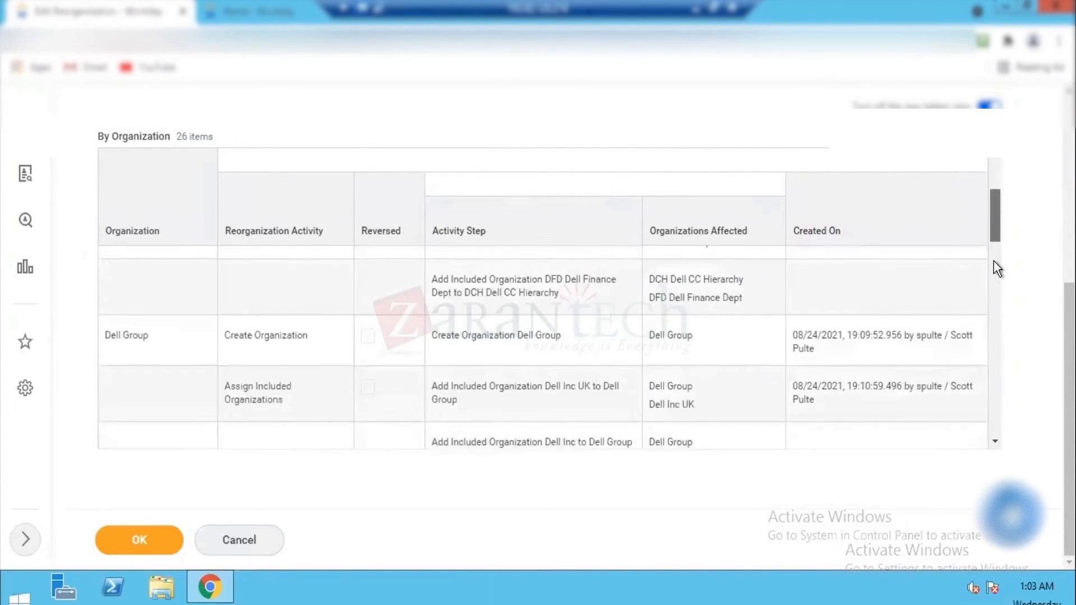
pyautogui.scroll(-5, 993, 337)
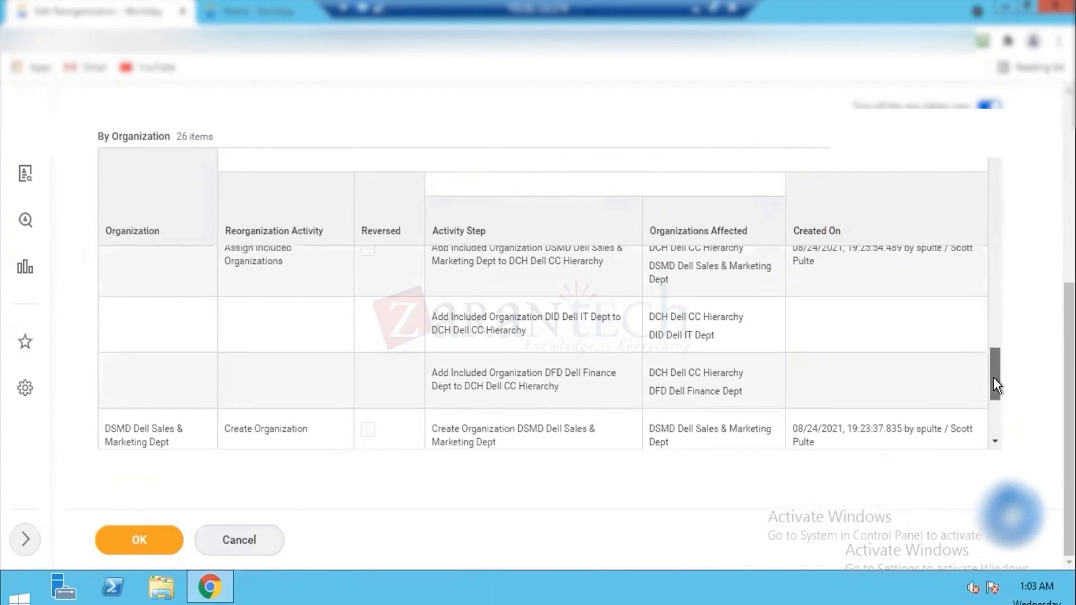
pyautogui.scroll(2, 200, 263)
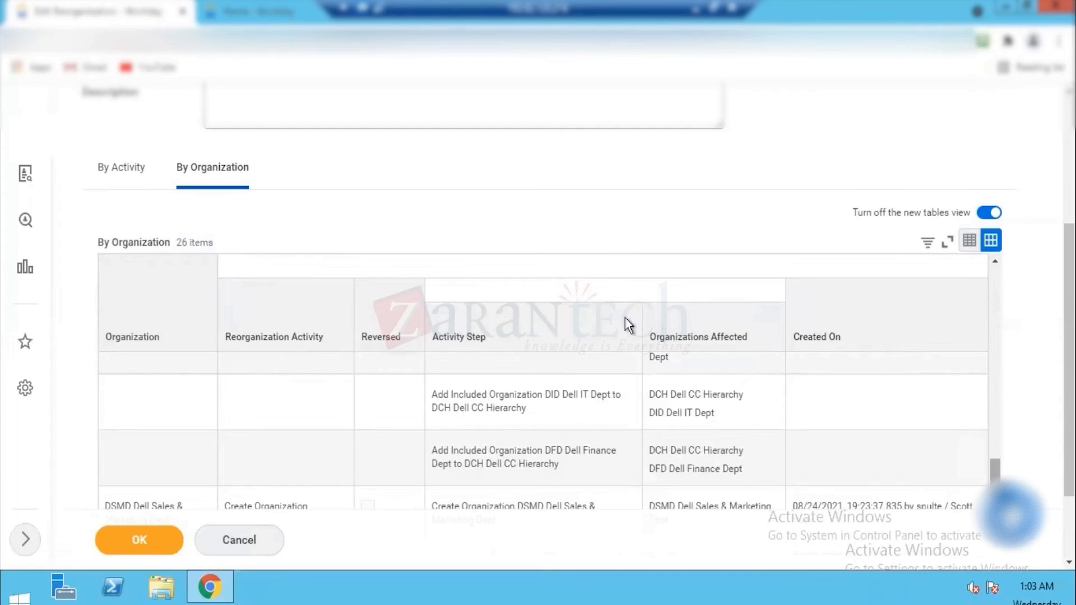
pyautogui.moveTo(659, 337); pyautogui.dragTo(705, 337)
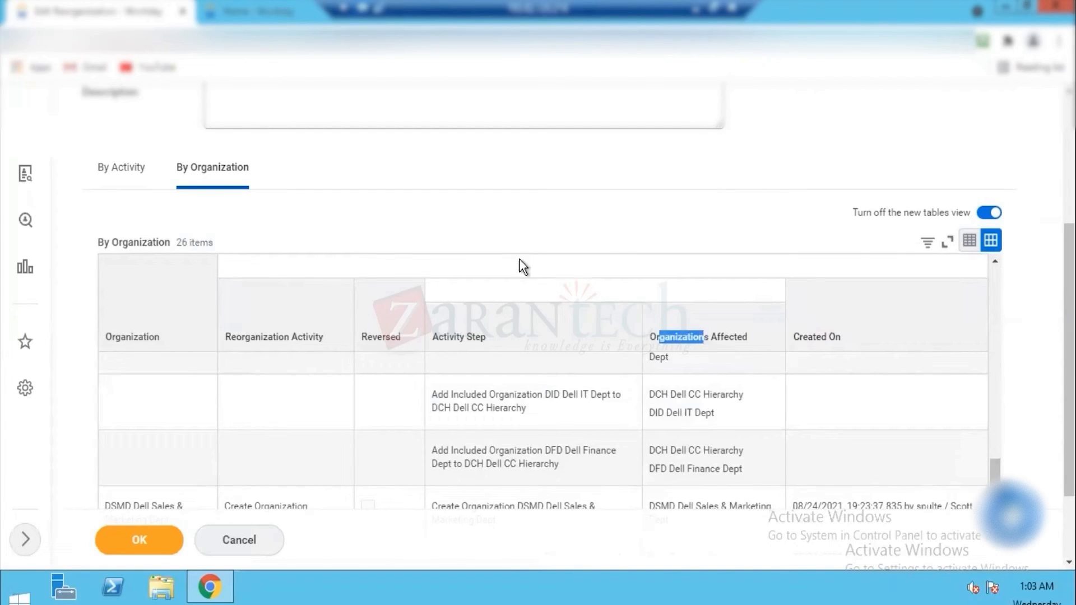
pyautogui.click(137, 167)
pyautogui.click(227, 170)
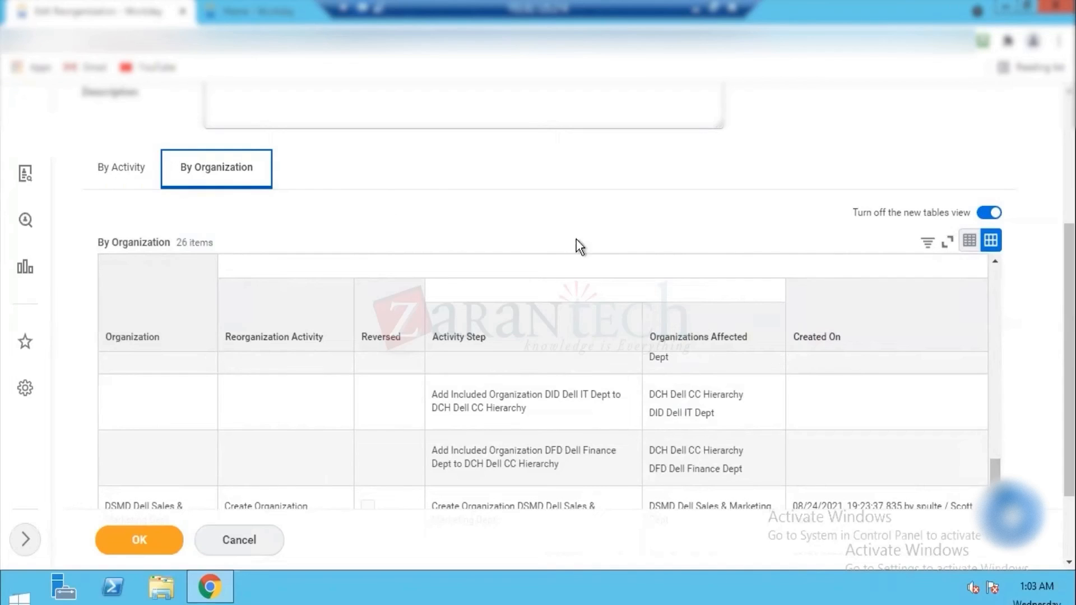
pyautogui.scroll(3, 537, 297)
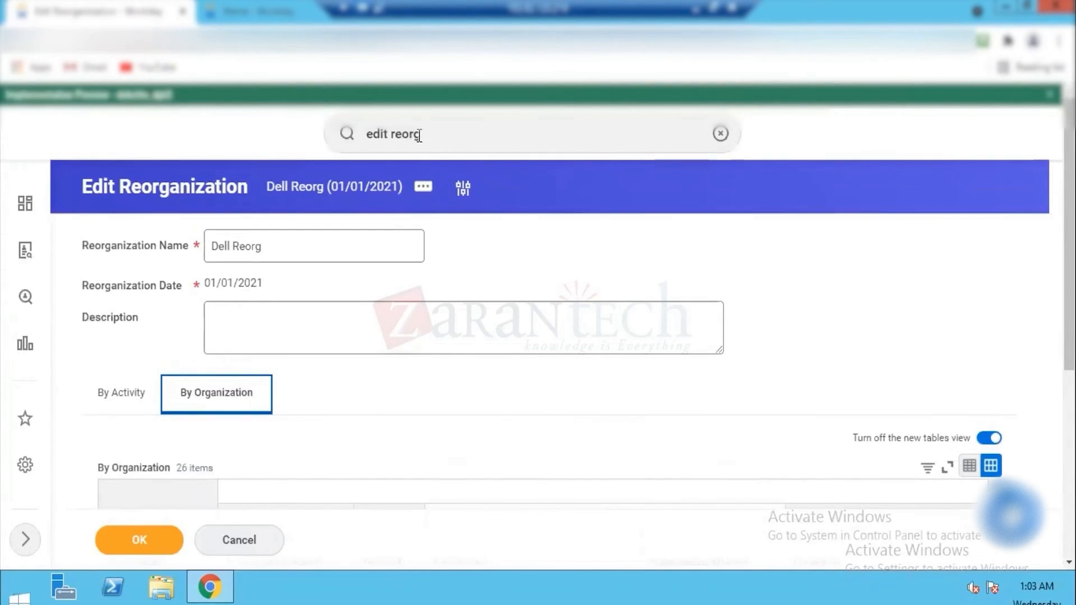
# Step: Leave the Dell Reorg edit without saving, search for "view sup org" and open the View Supervisory Organization report
pyautogui.click(230, 551)
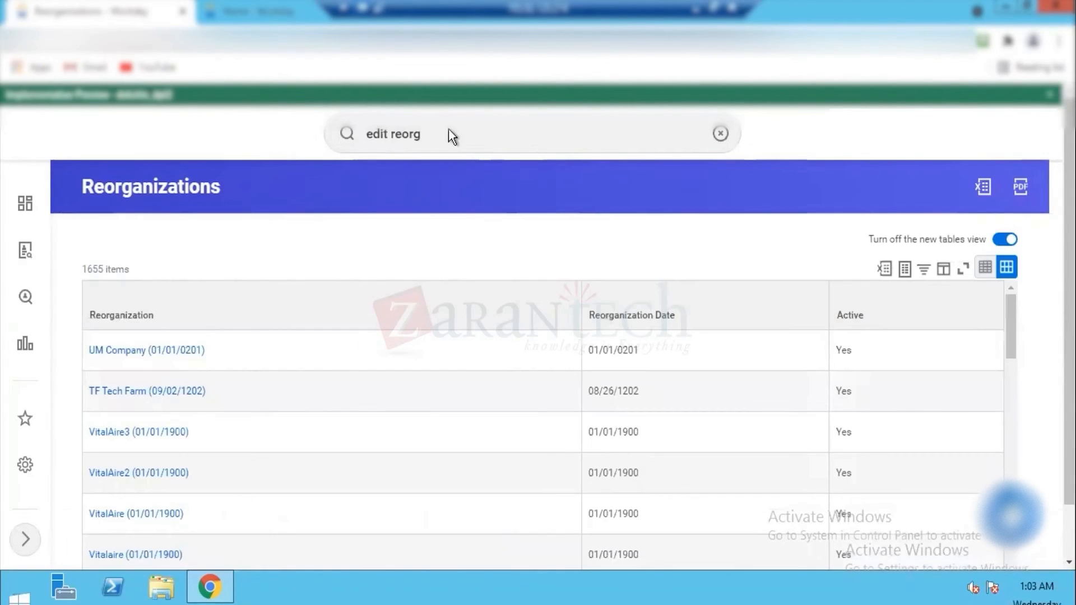
pyautogui.click(450, 132)
pyautogui.write('sup')
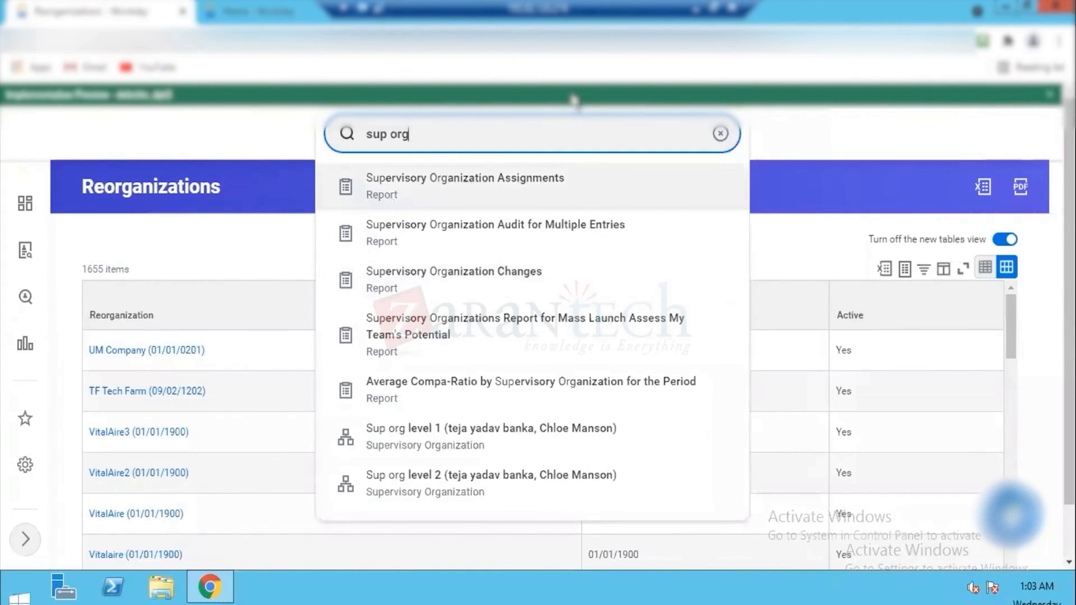
pyautogui.write('edit')
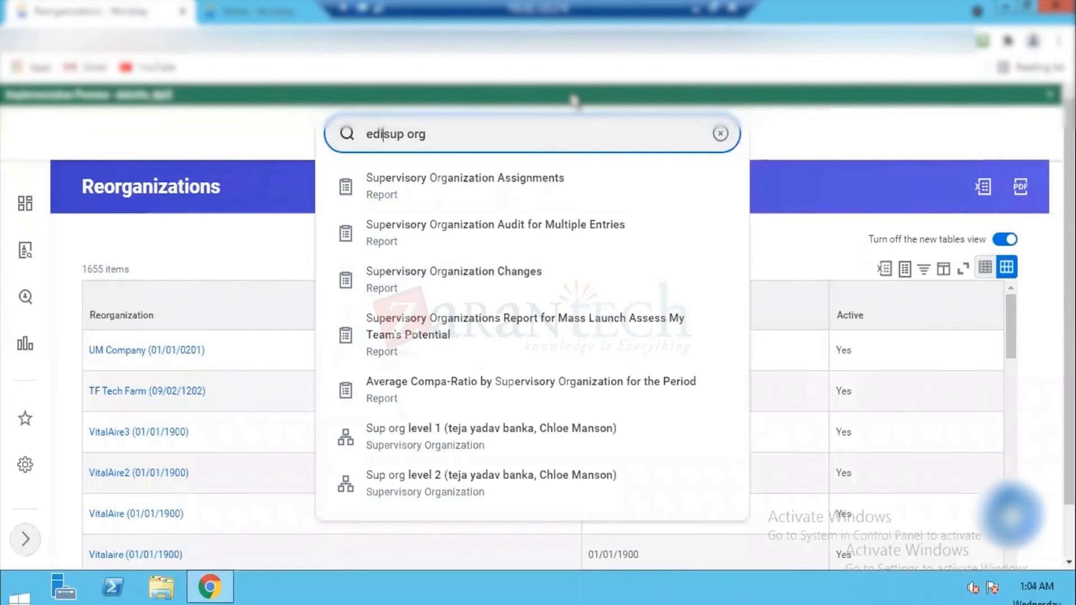
pyautogui.press('BackSpace')
pyautogui.press('BackSpace')
pyautogui.press('BackSpace')
pyautogui.press('BackSpace')
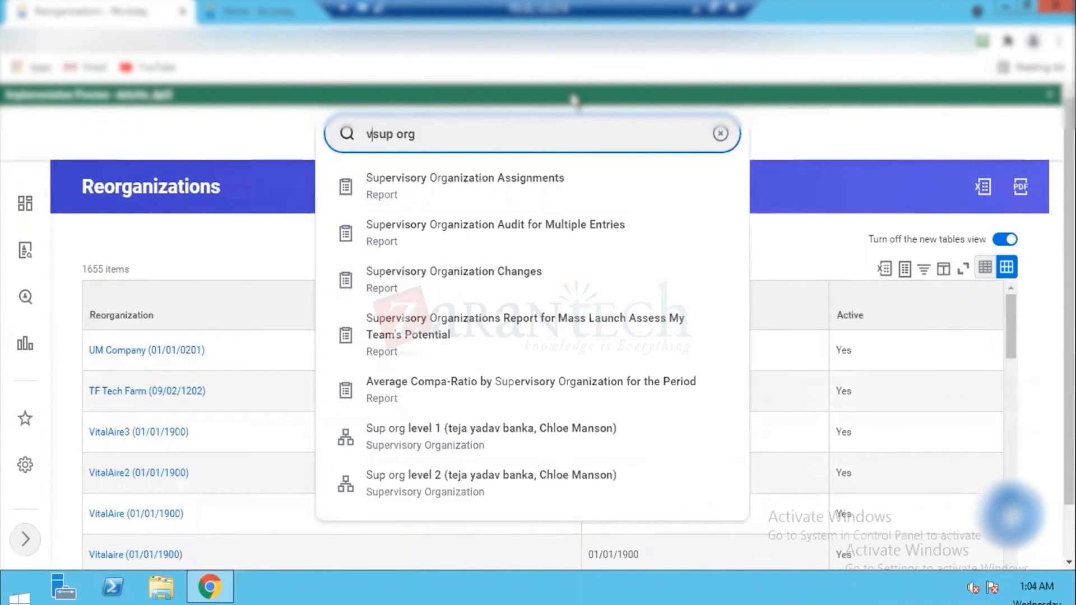
pyautogui.write('view')
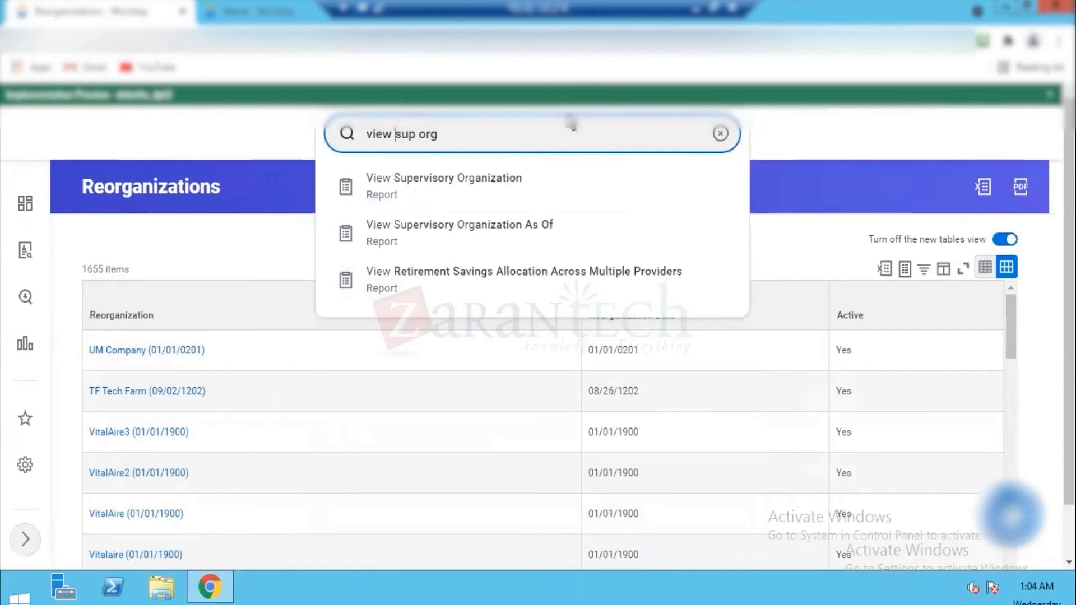
pyautogui.click(463, 187)
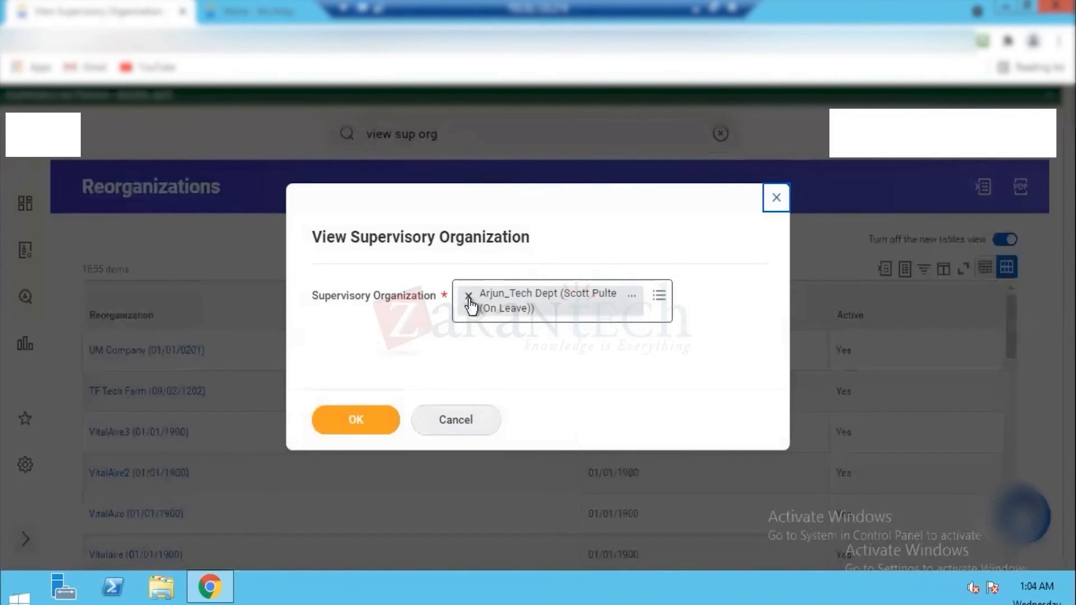
# Step: Replace the prefilled supervisory organization with Dell SupOrg Group and run the report
pyautogui.click(469, 297)
pyautogui.click(492, 303)
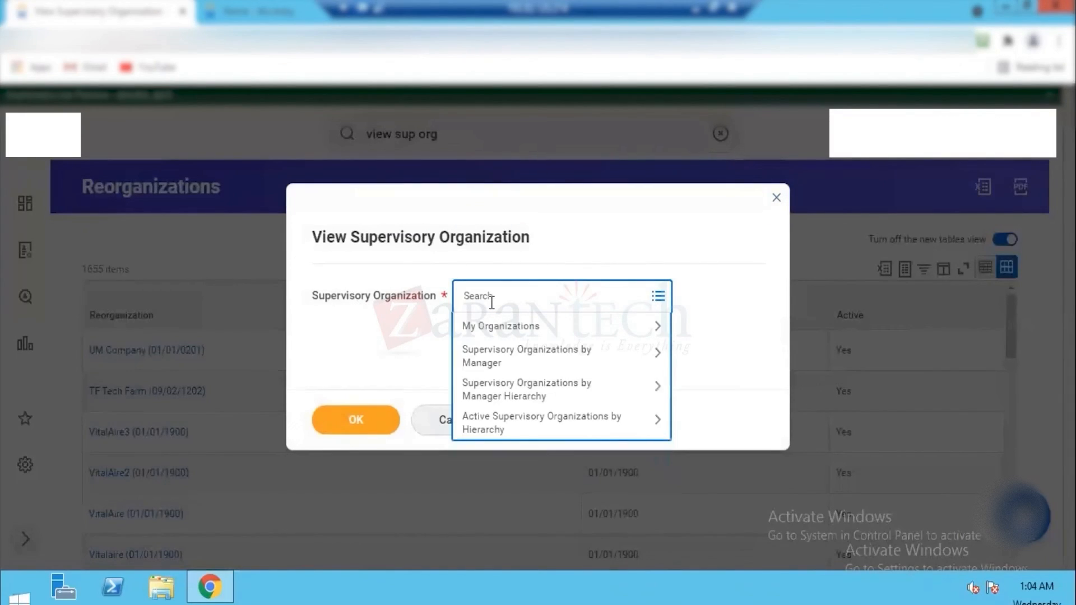
pyautogui.write('dell')
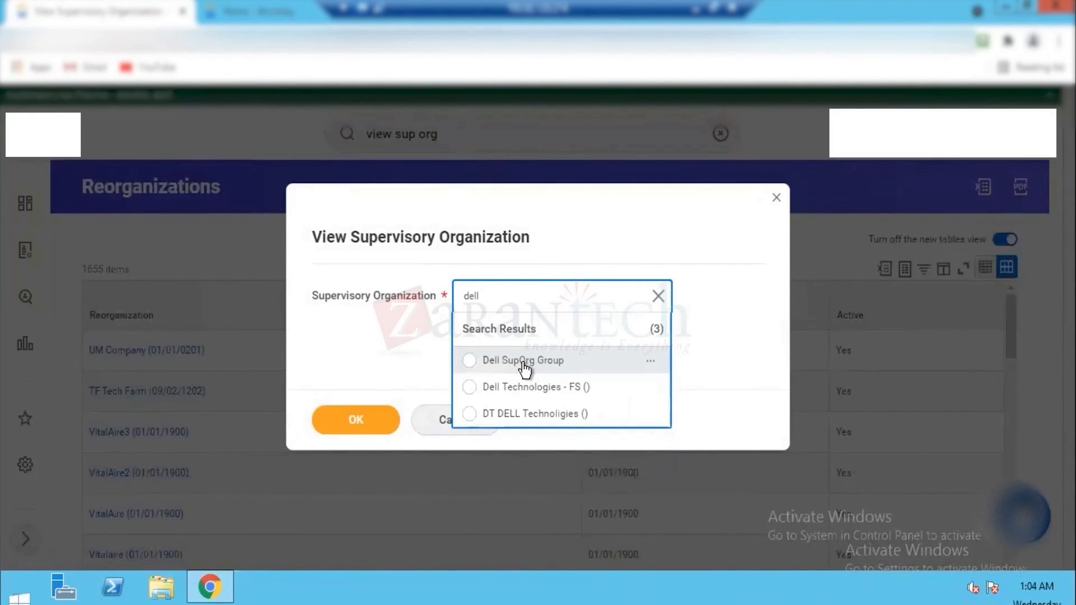
pyautogui.click(524, 361)
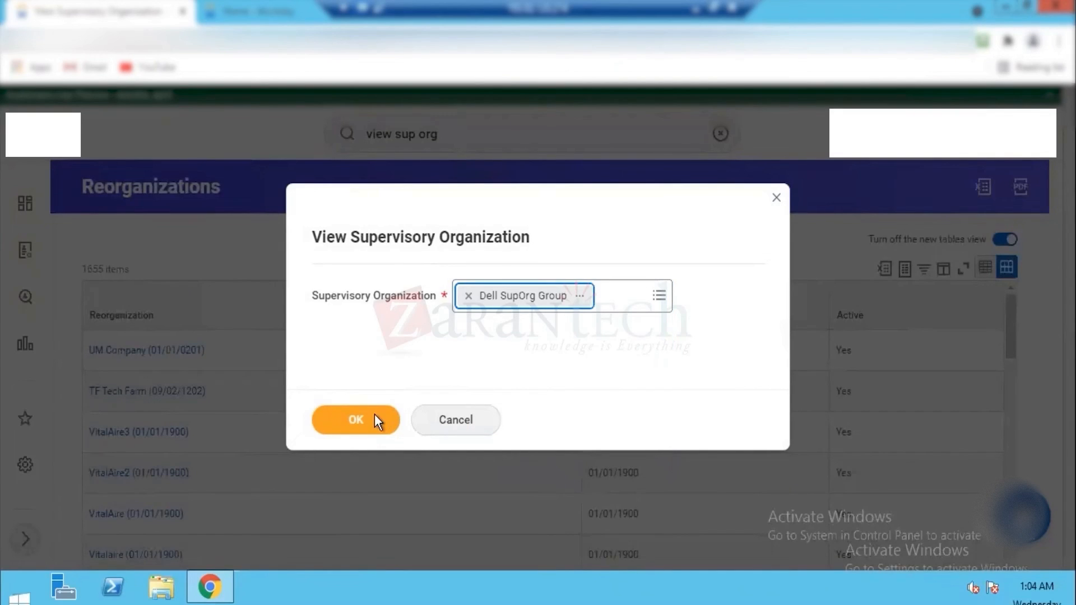
pyautogui.click(361, 422)
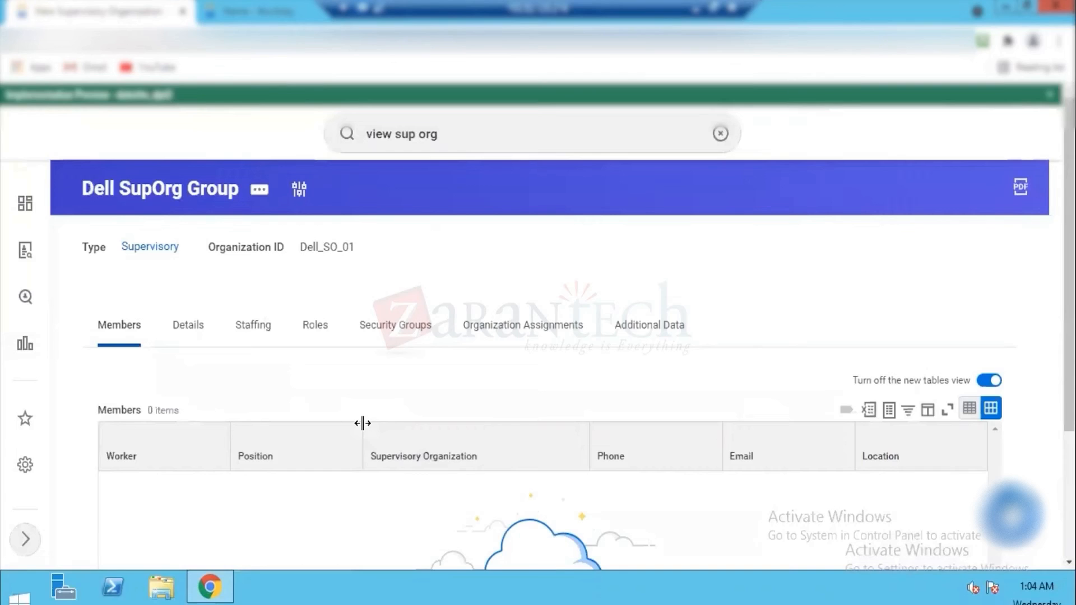
# Step: Check the Dell SupOrg Group's organization ID and examine its assignable roles and who they are assigned to
pyautogui.moveTo(307, 247); pyautogui.dragTo(347, 247)
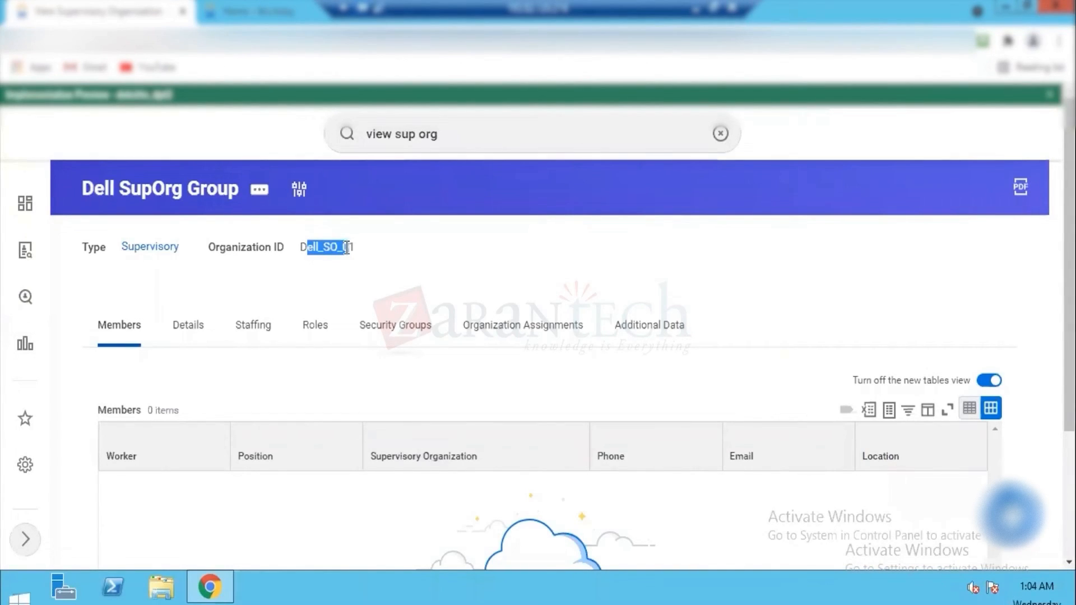
pyautogui.click(310, 334)
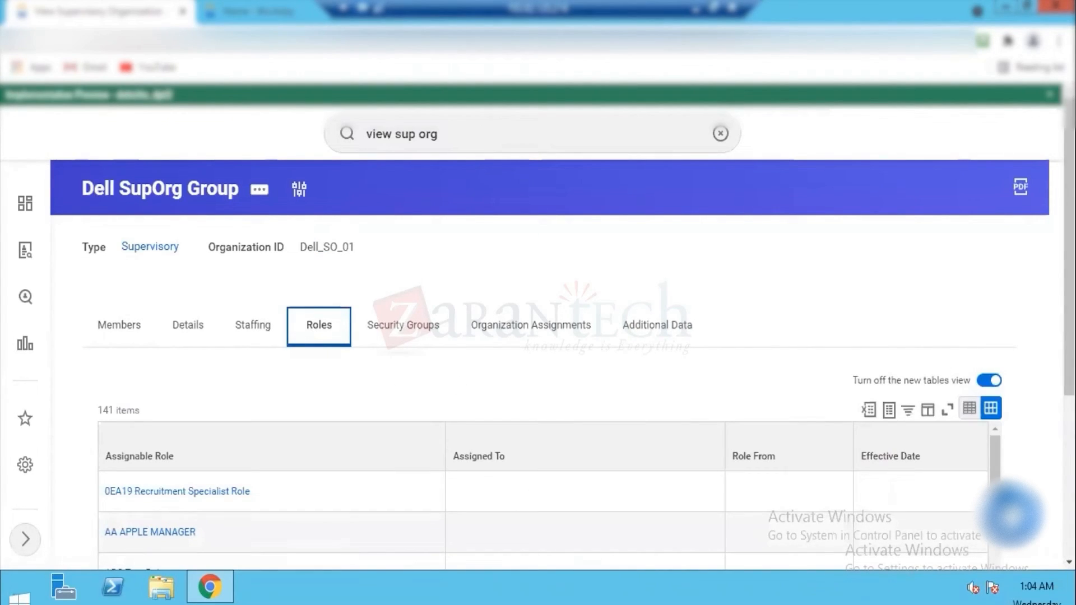
pyautogui.scroll(-5, 538, 336)
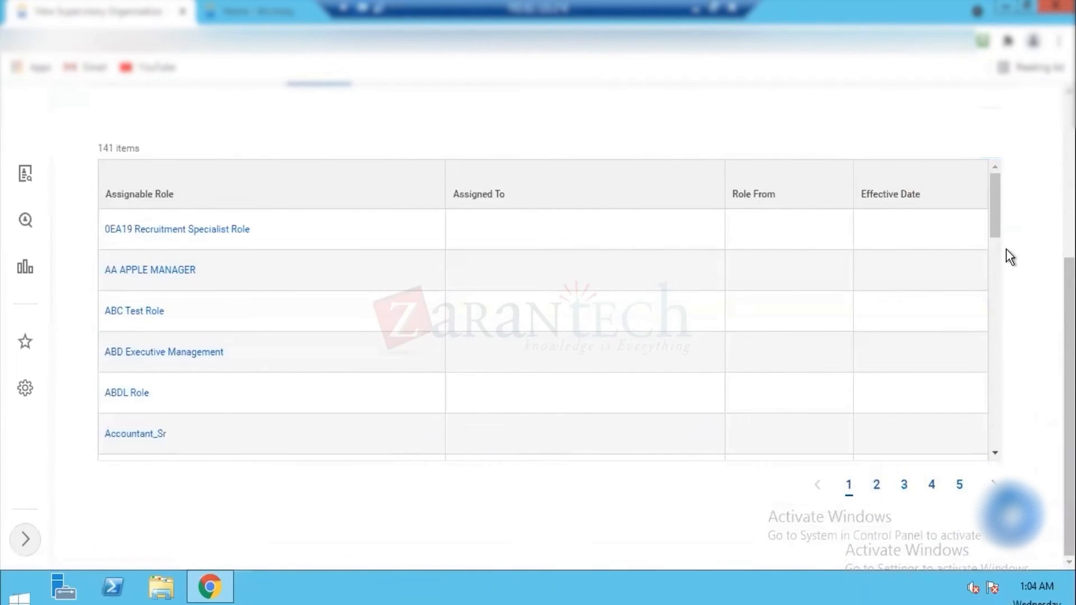
pyautogui.moveTo(996, 213); pyautogui.dragTo(996, 272)
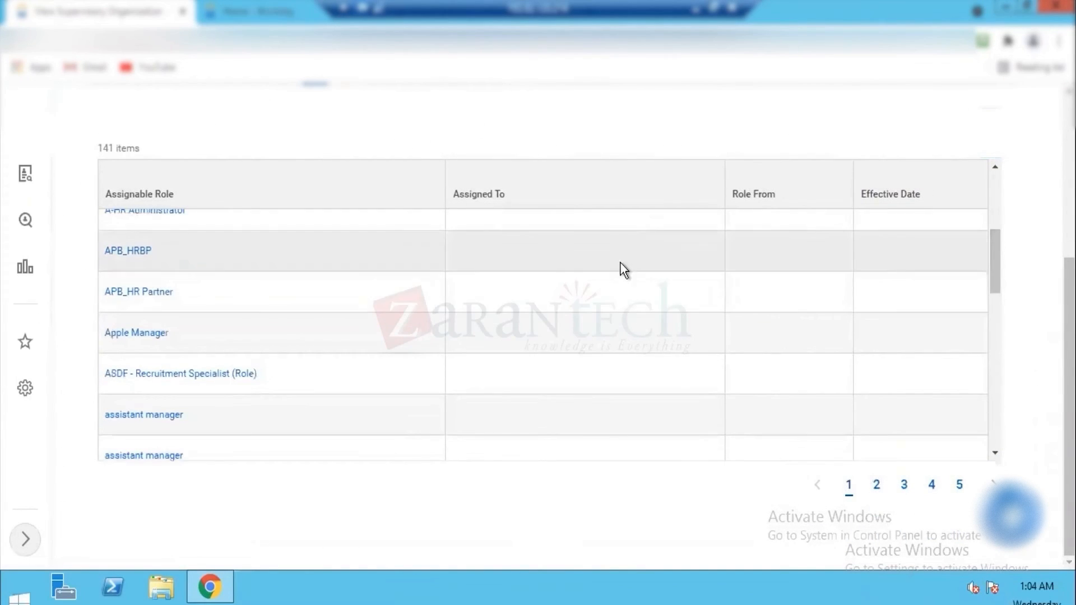
pyautogui.scroll(2, 607, 226)
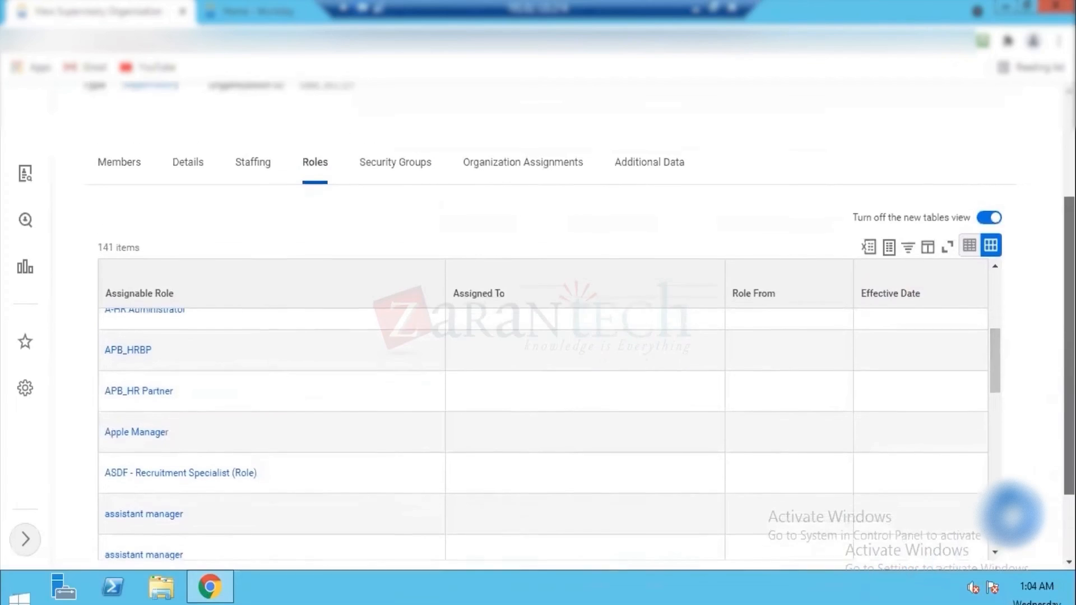
# Step: Examine the Dell SupOrg Group's organization assignments, checking the allowed and default organizations for each organization type
pyautogui.click(528, 178)
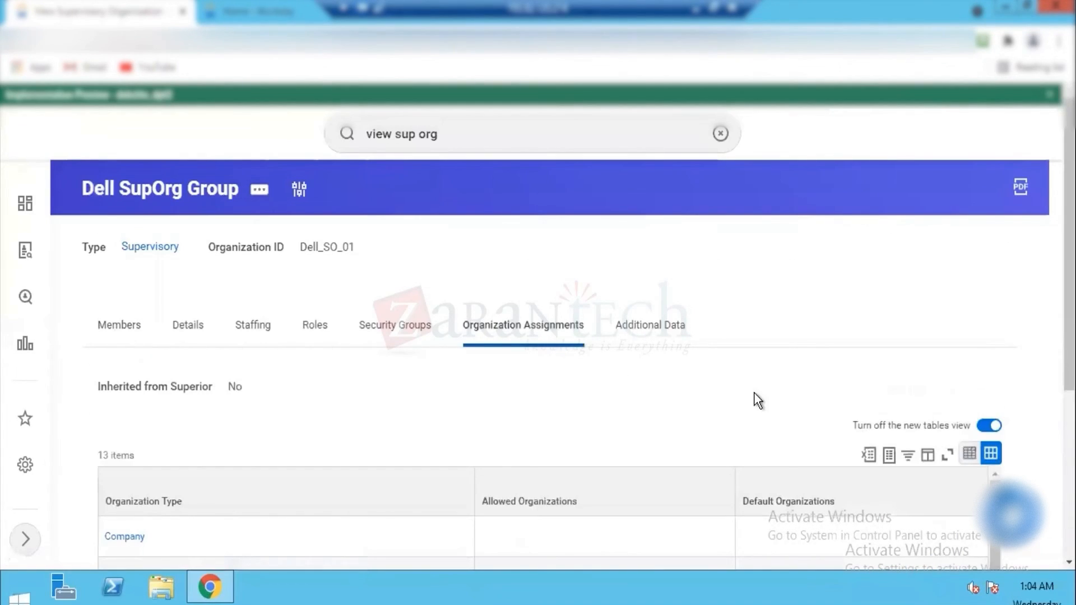
pyautogui.scroll(-5, 513, 280)
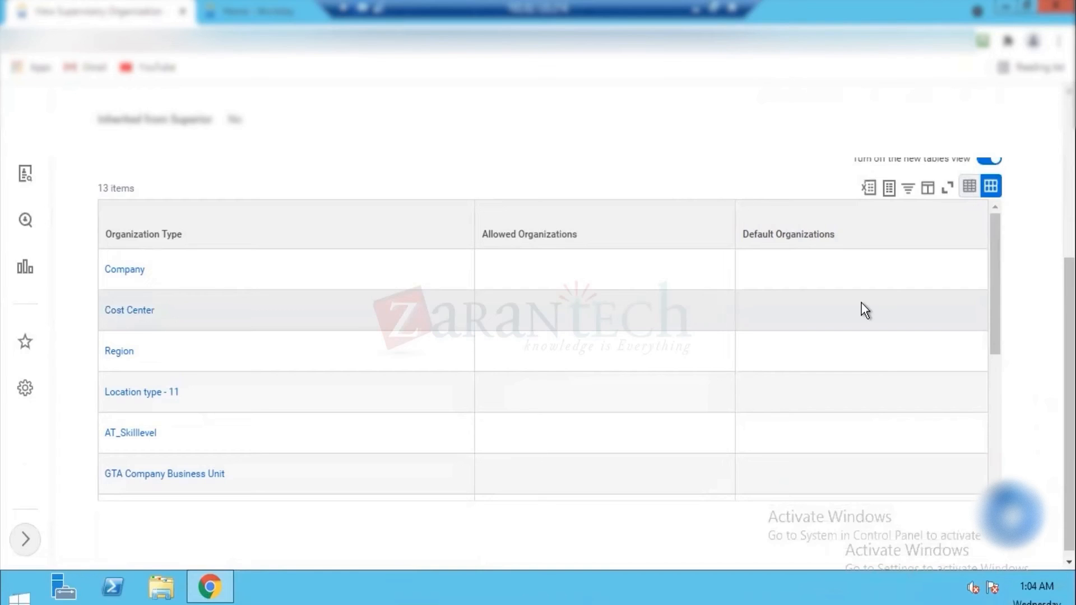
pyautogui.scroll(3, 538, 337)
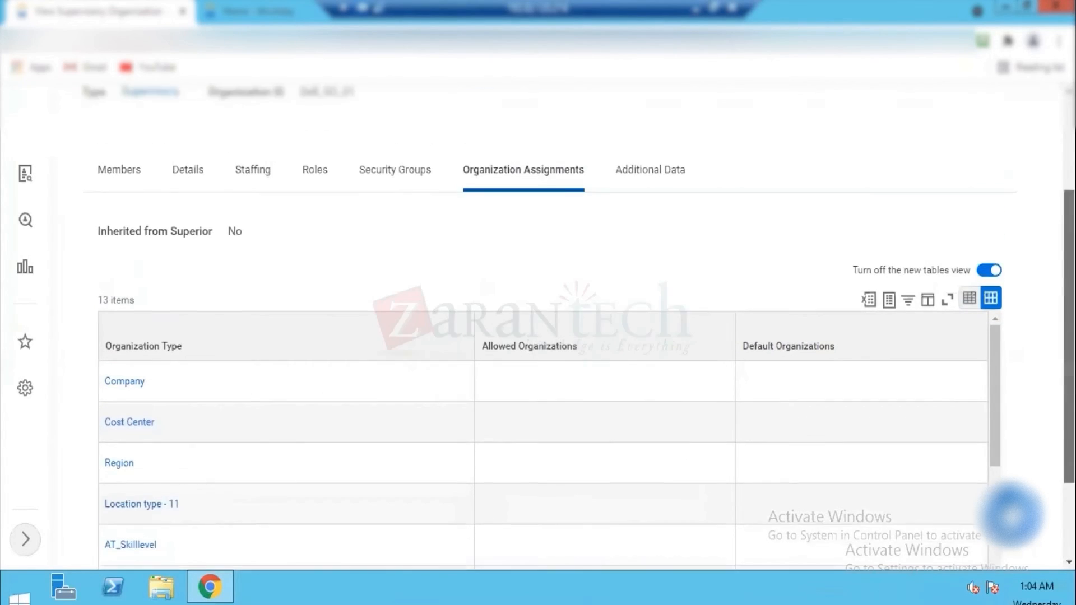
pyautogui.scroll(2, 278, 179)
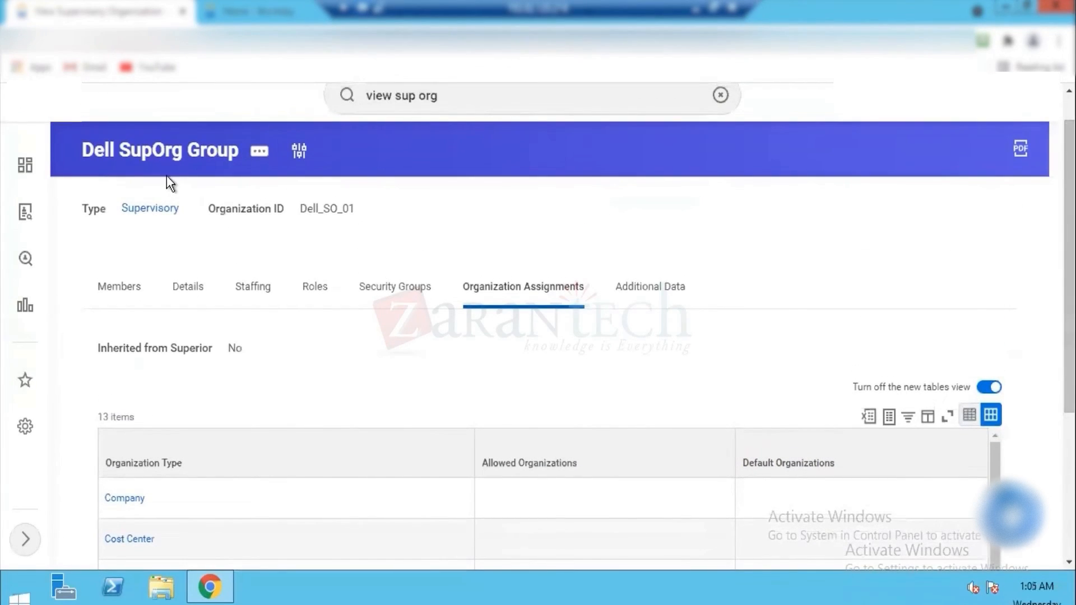
# Step: Open the Dell SupOrg Group for editing with Edit Supervisory Organization and bring up its allowed and default organization assignments
pyautogui.click(260, 153)
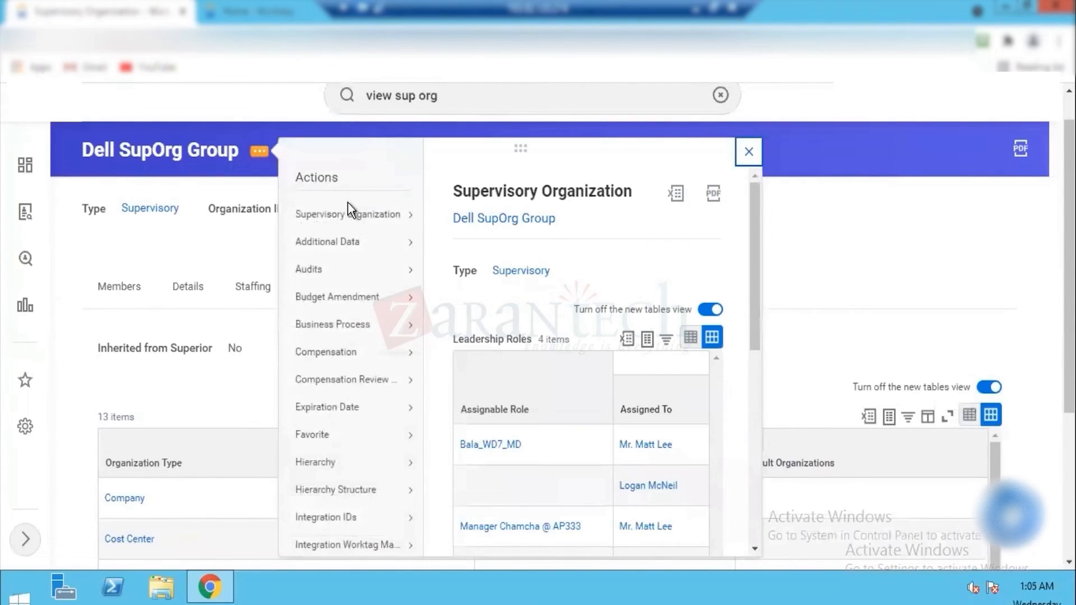
pyautogui.moveTo(352, 218)
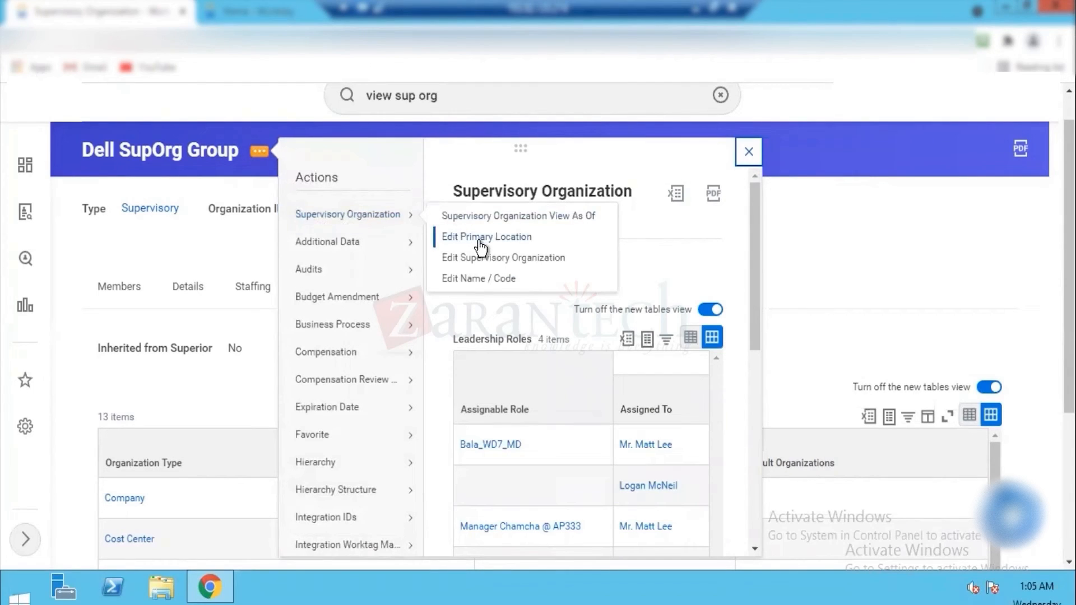
pyautogui.click(498, 257)
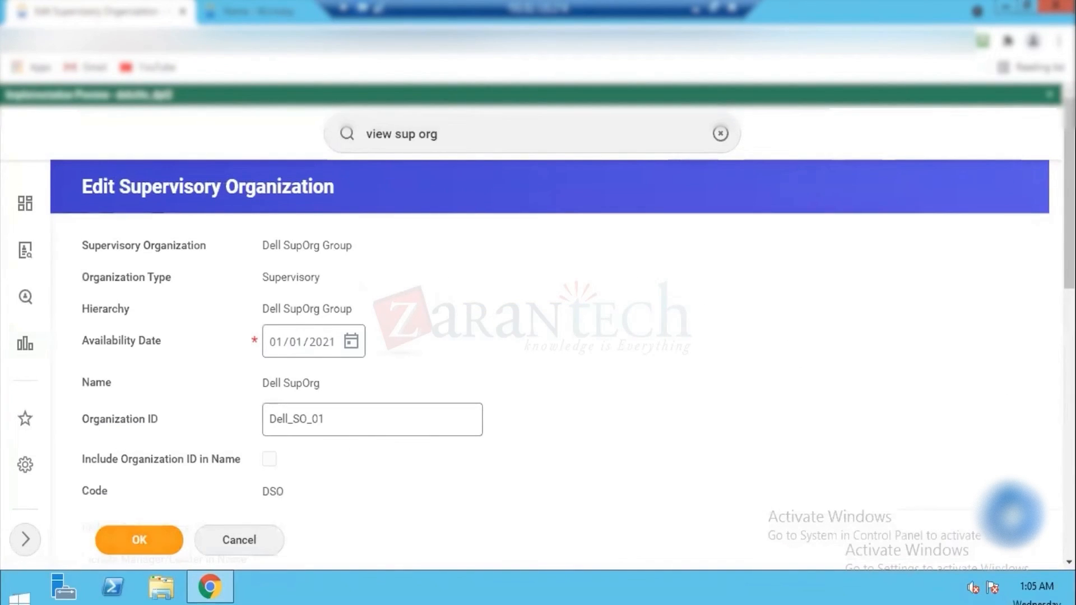
pyautogui.moveTo(1069, 224); pyautogui.dragTo(1069, 475)
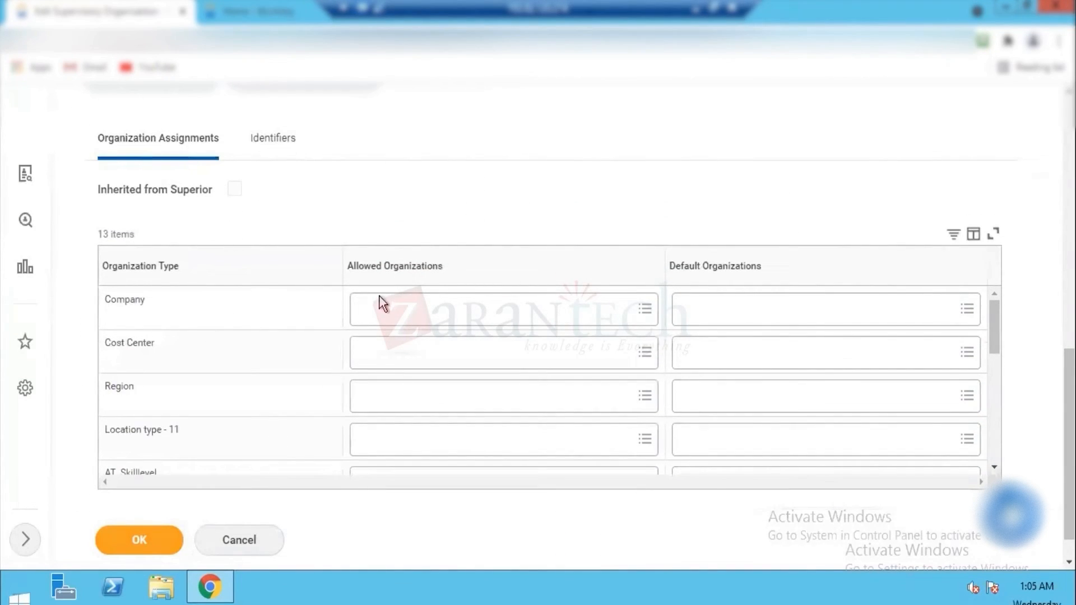
# Step: Add Dell Group, Dell Inc and Dell Inc UK as the allowed organizations for the Company type
pyautogui.click(400, 315)
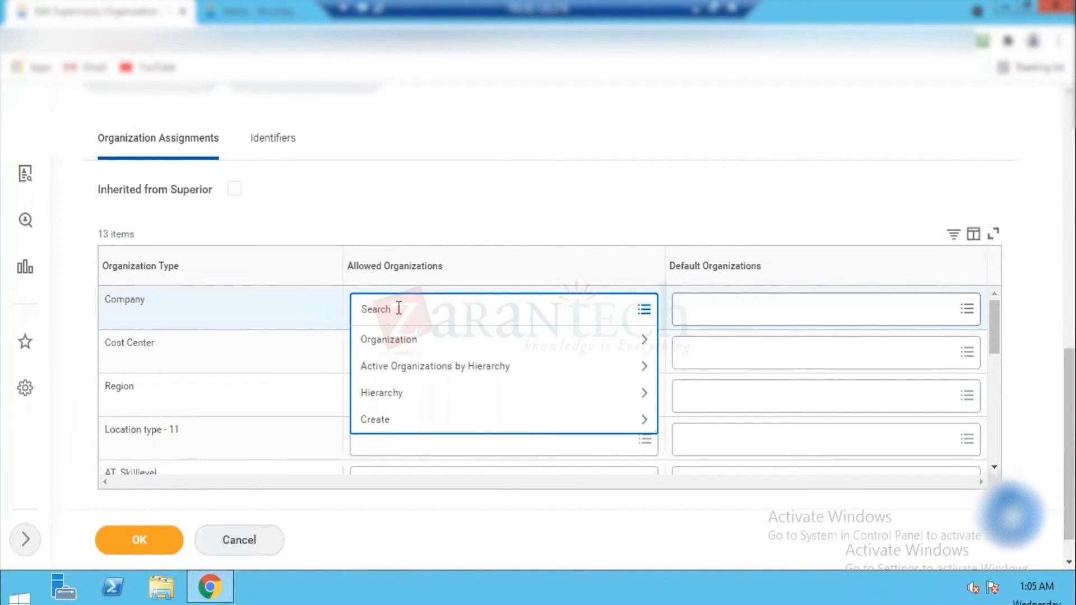
pyautogui.write('ll')
pyautogui.press('Return')
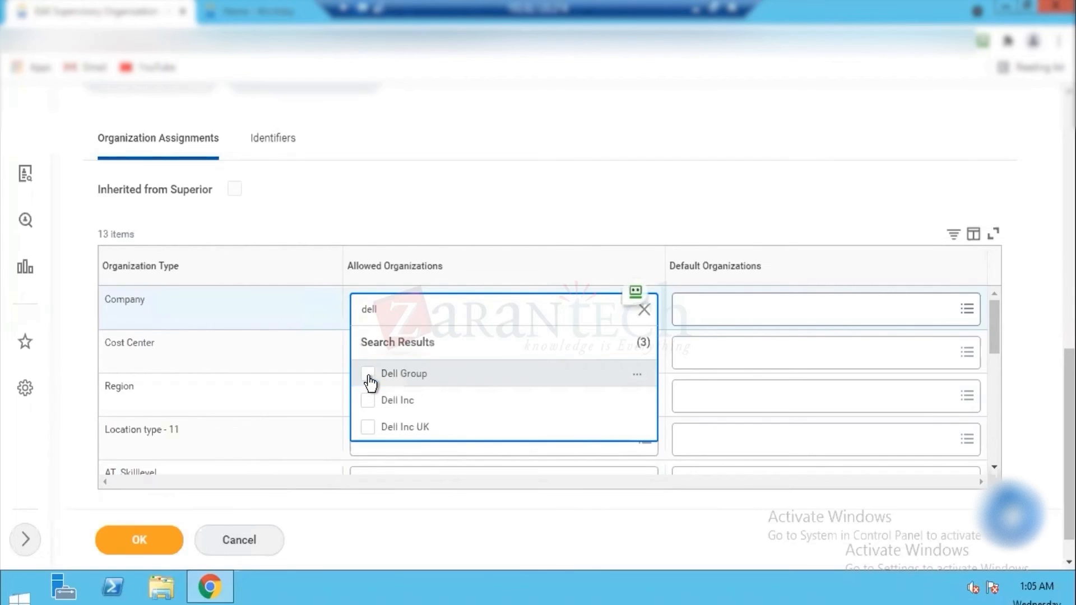
pyautogui.click(368, 375)
pyautogui.click(368, 431)
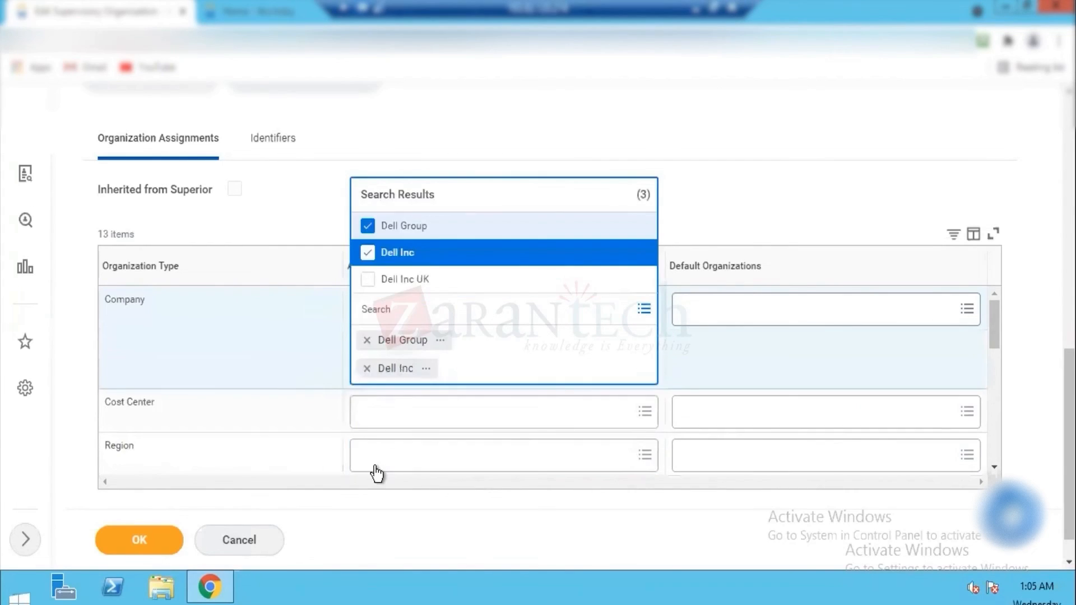
pyautogui.click(370, 280)
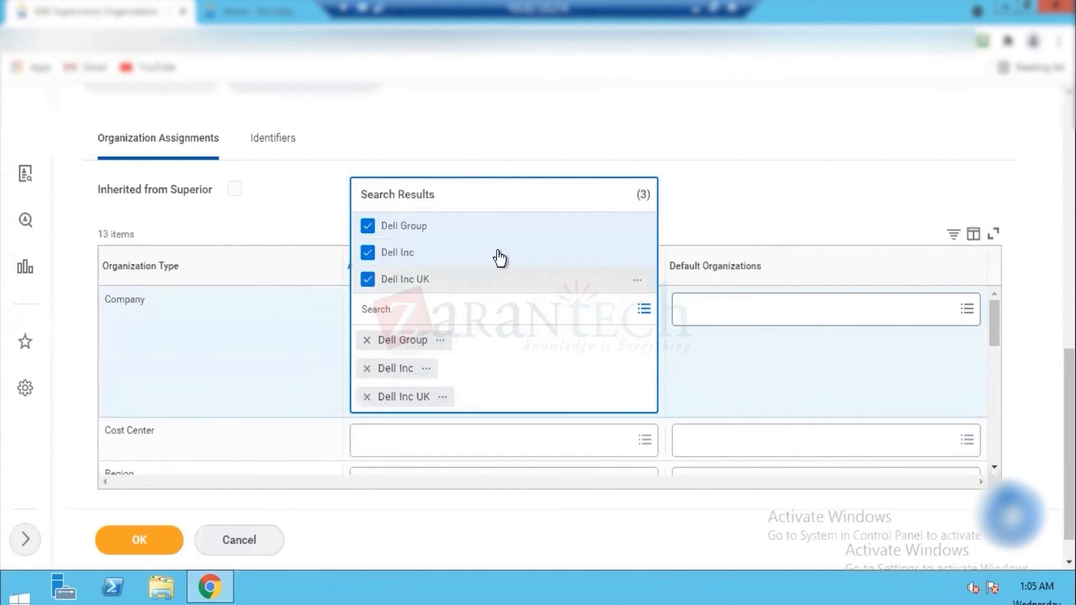
pyautogui.click(708, 132)
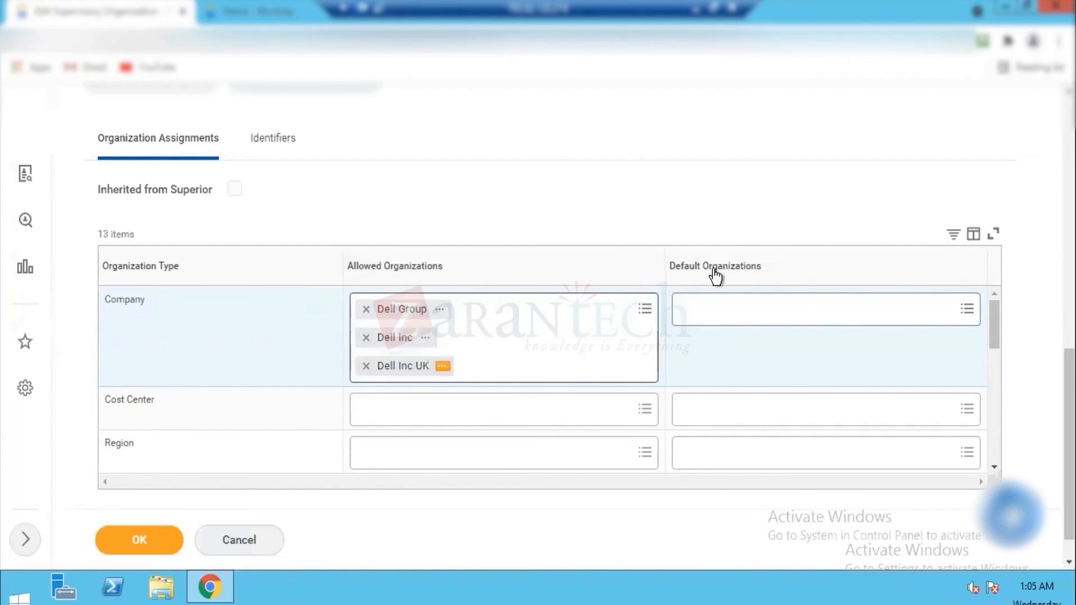
# Step: Set Dell Inc as the default organization for the Company type
pyautogui.click(730, 310)
pyautogui.write('Dell')
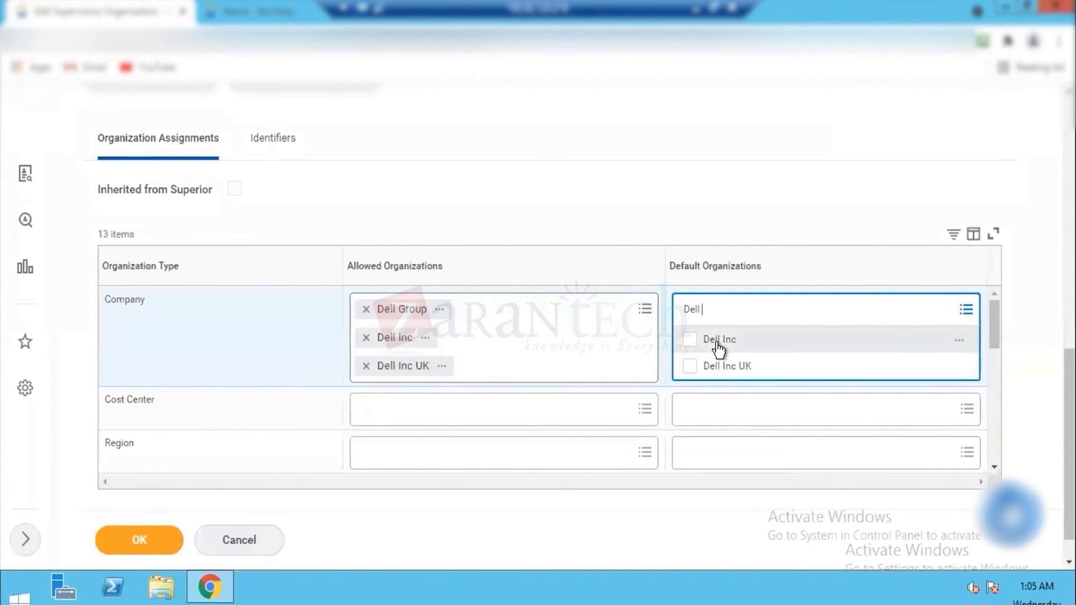
pyautogui.click(689, 343)
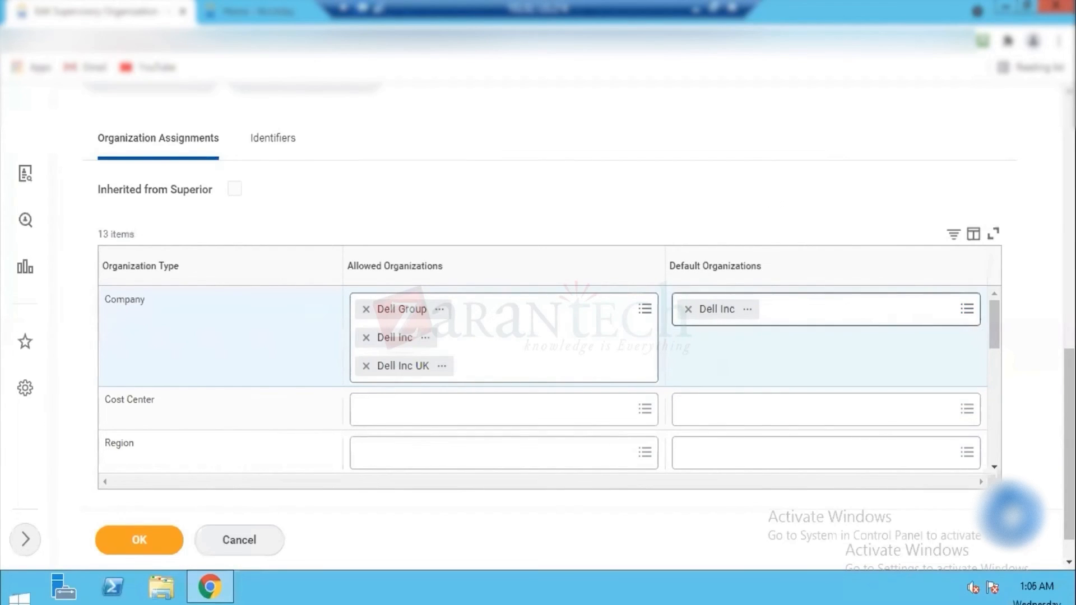
# Step: Allow DCH Dell CC Hierarchy, DFD Dell Finance Dept, DID Dell IT Dept and DSMD Dell Sales & Marketing Dept for the Cost Center type
pyautogui.scroll(-1, 504, 359)
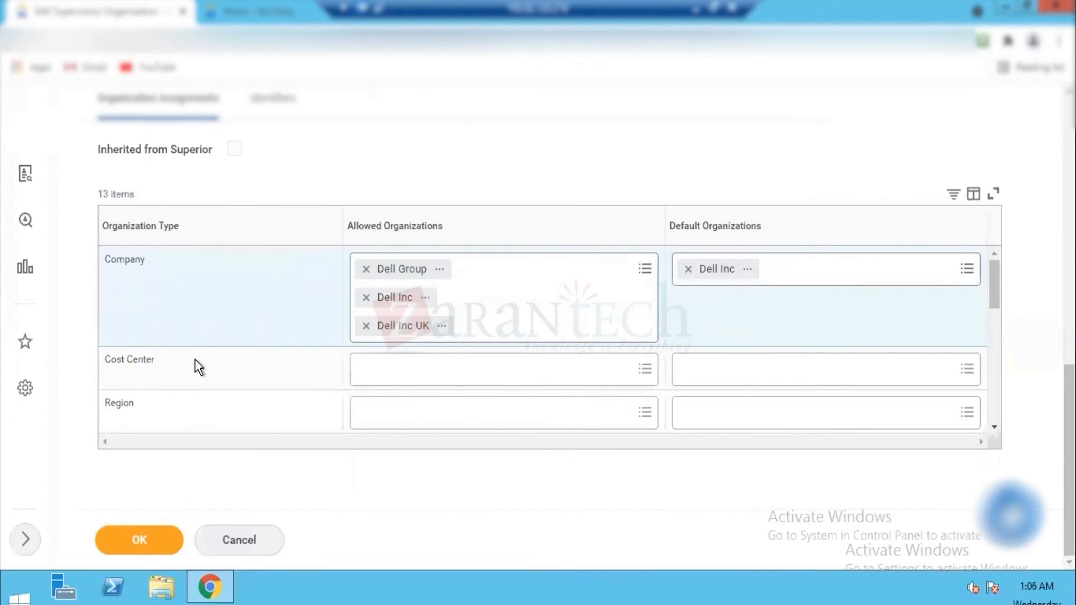
pyautogui.click(436, 368)
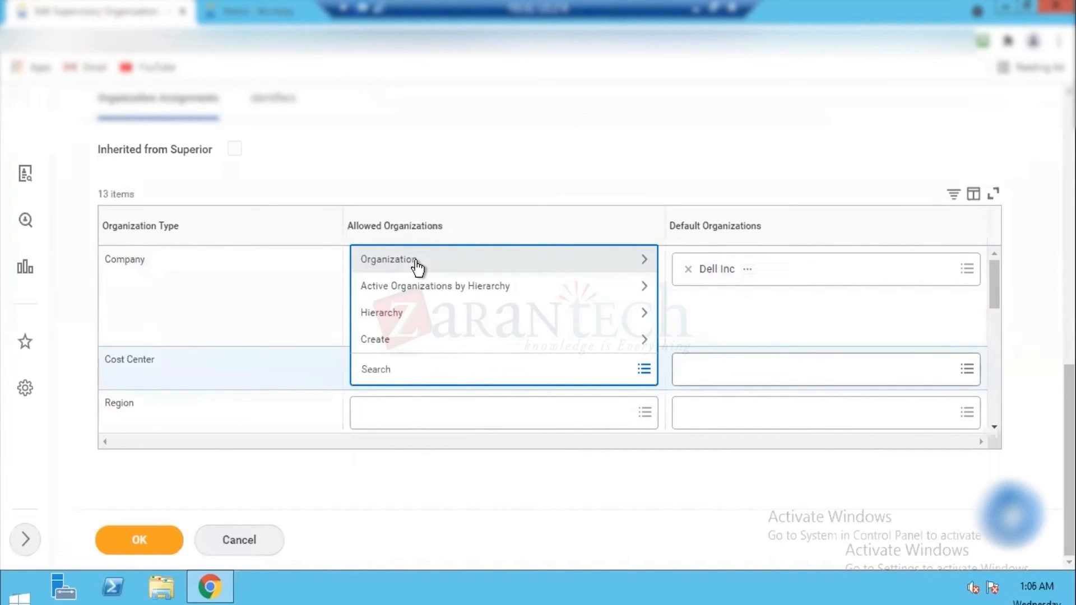
pyautogui.press('Return')
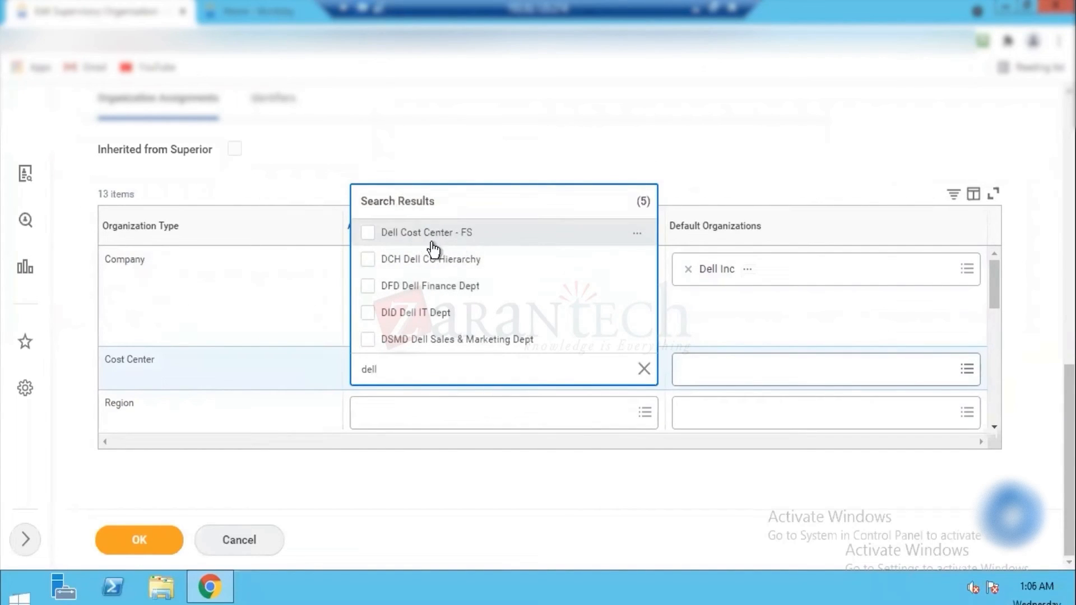
pyautogui.click(367, 260)
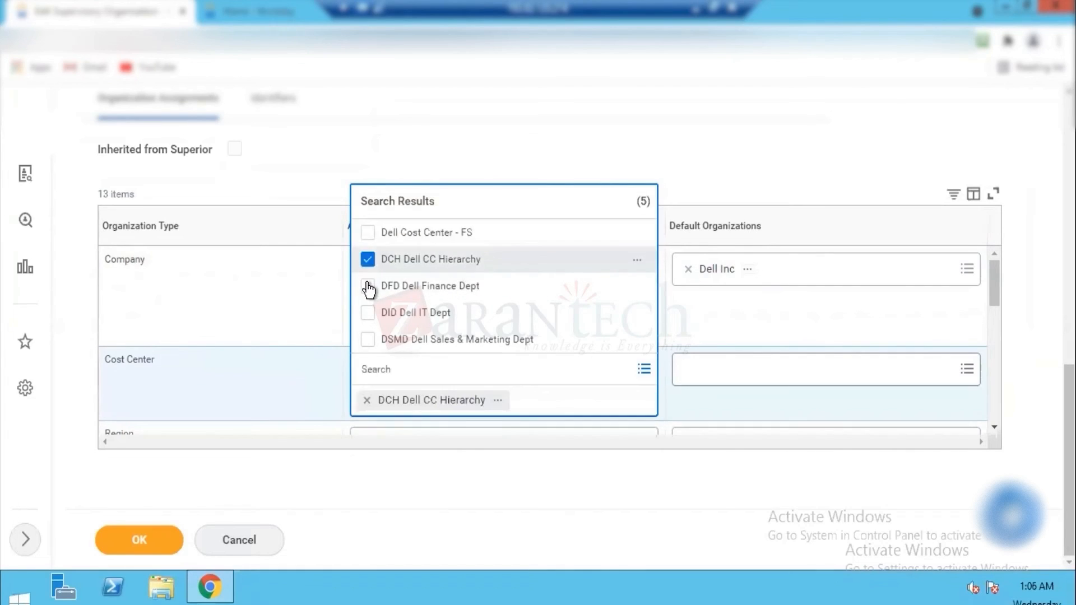
pyautogui.click(367, 286)
pyautogui.click(367, 313)
pyautogui.click(369, 340)
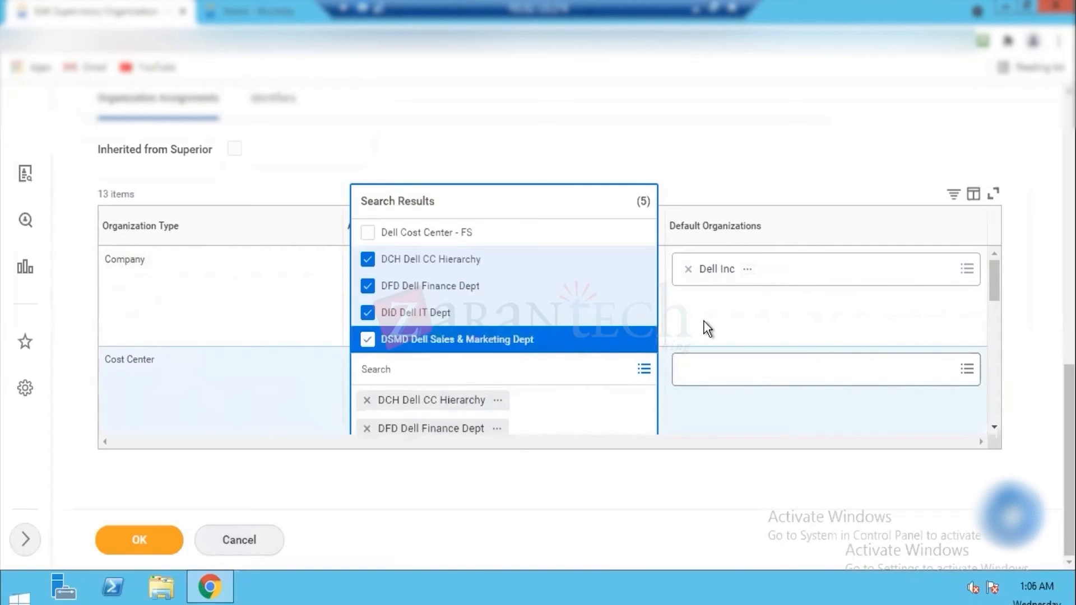
# Step: Set DFD Dell Finance Dept as the default organization for the Cost Center type, trying the other departments first
pyautogui.click(728, 371)
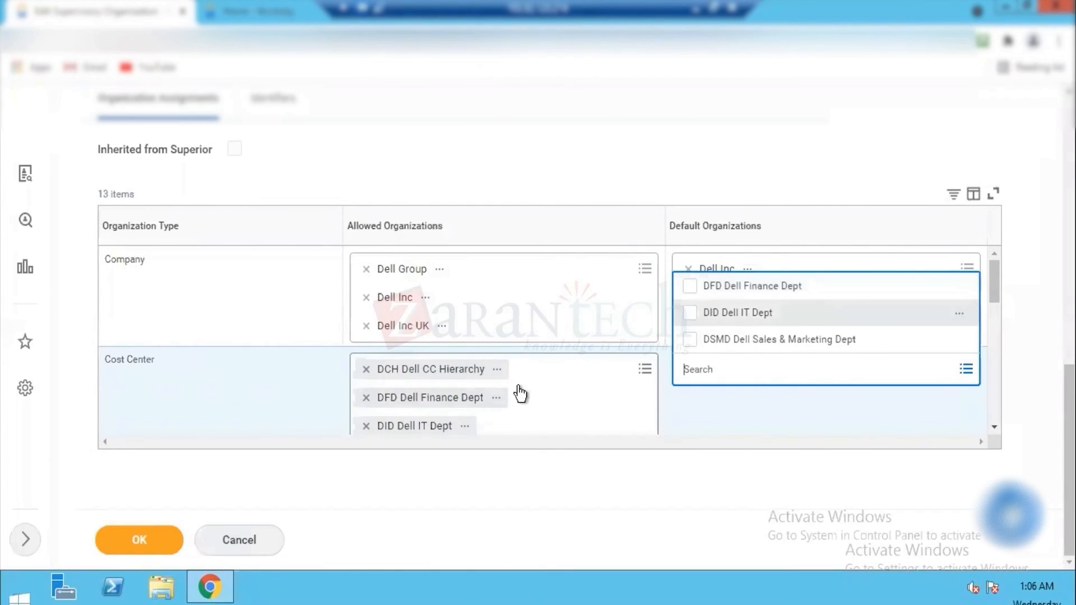
pyautogui.click(696, 289)
pyautogui.click(692, 314)
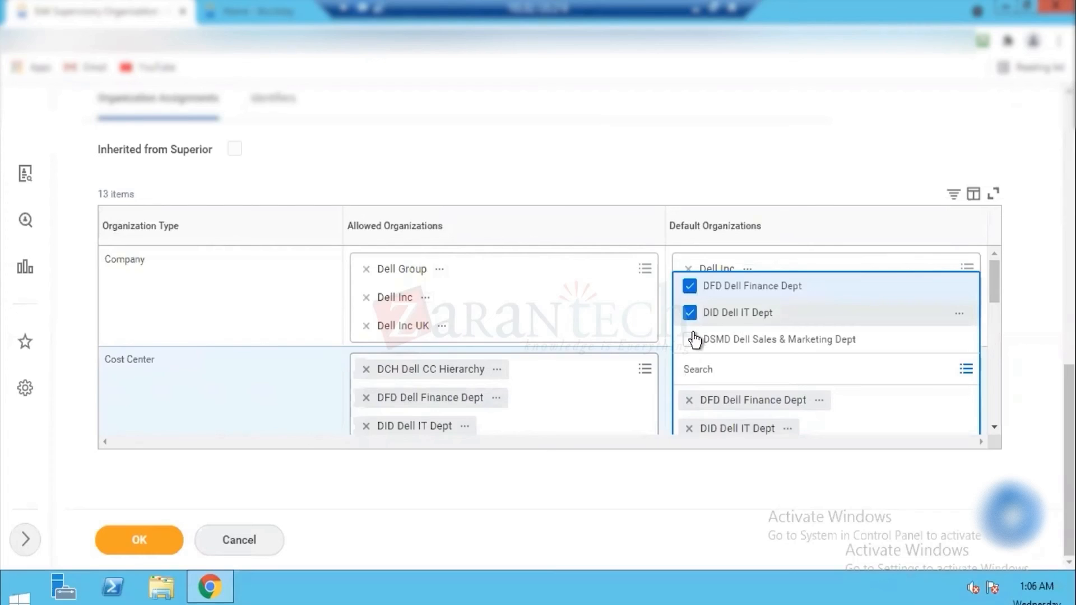
pyautogui.click(695, 341)
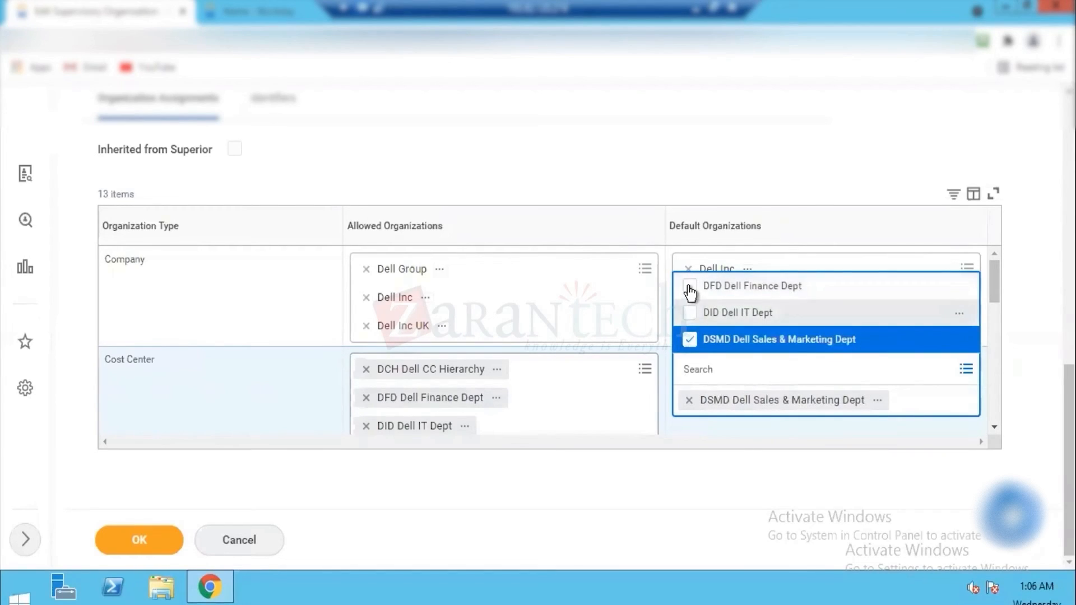
pyautogui.click(690, 291)
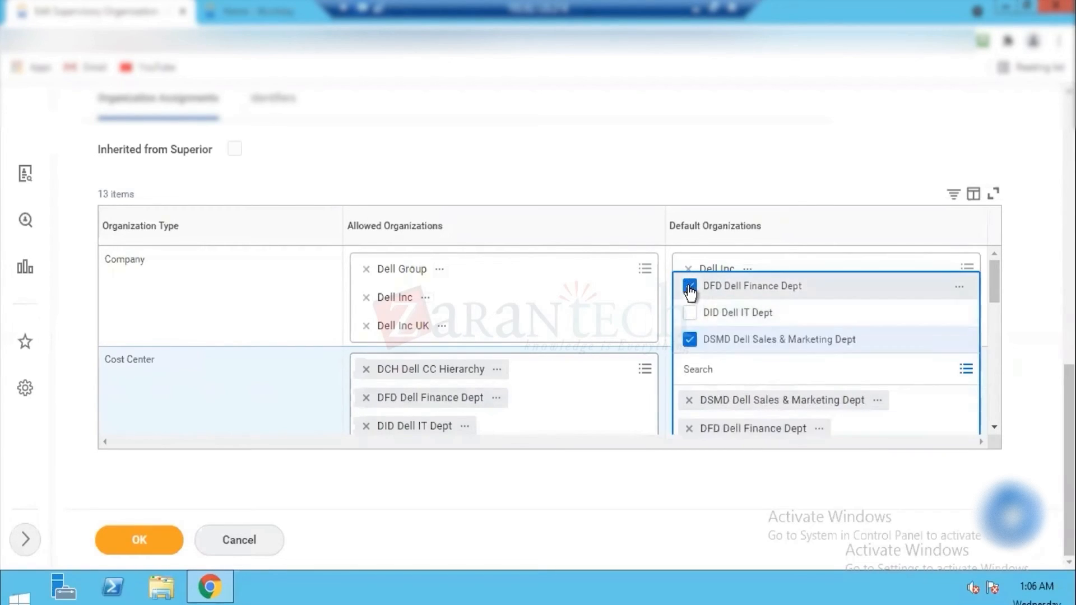
pyautogui.click(728, 158)
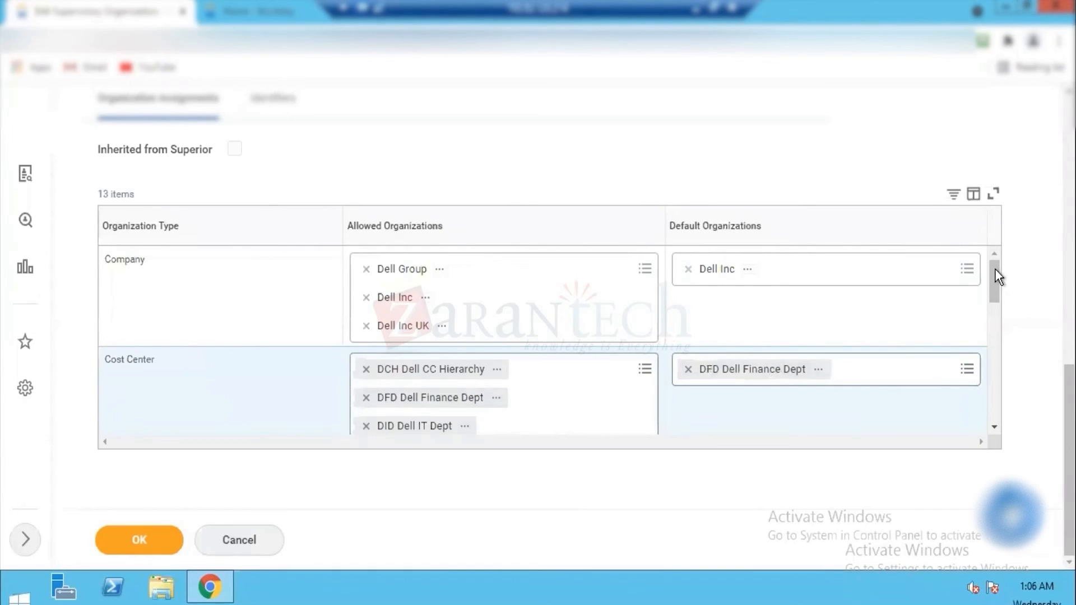
# Step: Look over the remaining organization types and save the Dell SupOrg Group's organization assignments
pyautogui.scroll(-5, 995, 308)
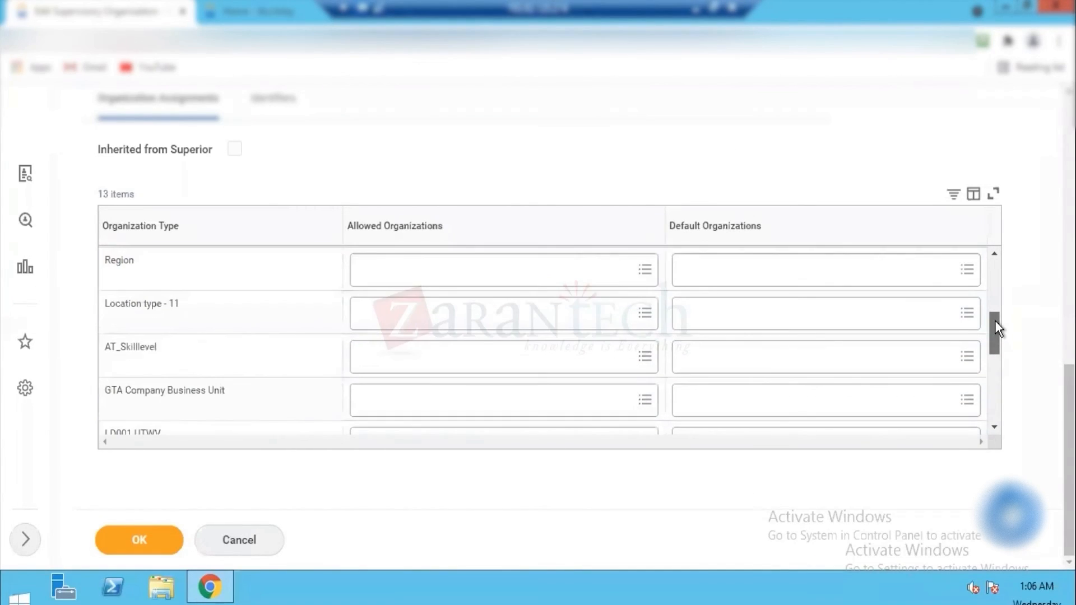
pyautogui.moveTo(995, 325); pyautogui.dragTo(995, 415)
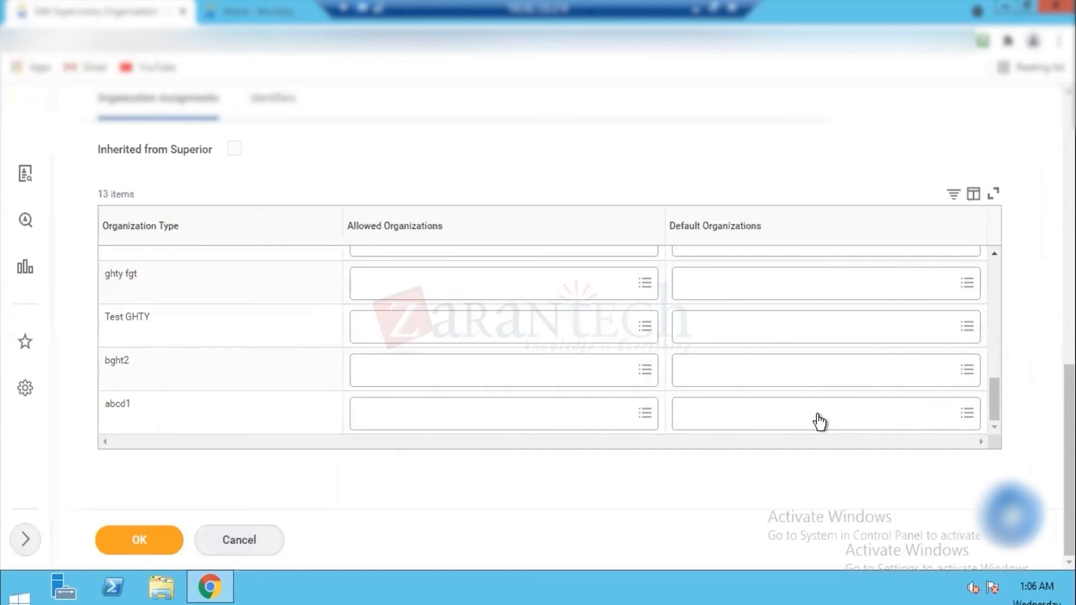
pyautogui.moveTo(993, 399); pyautogui.dragTo(995, 236)
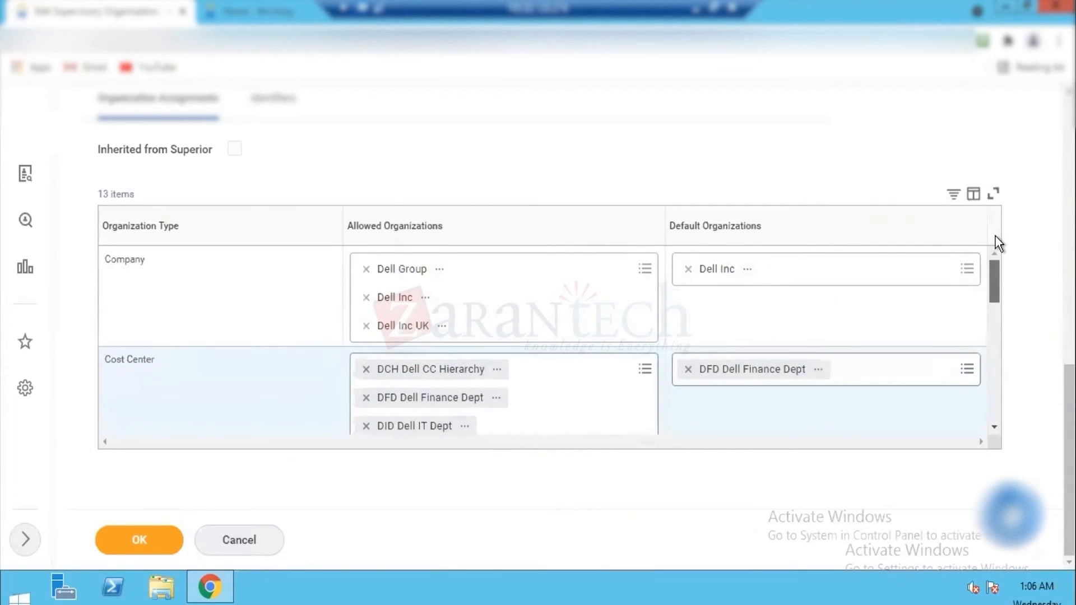
pyautogui.click(140, 540)
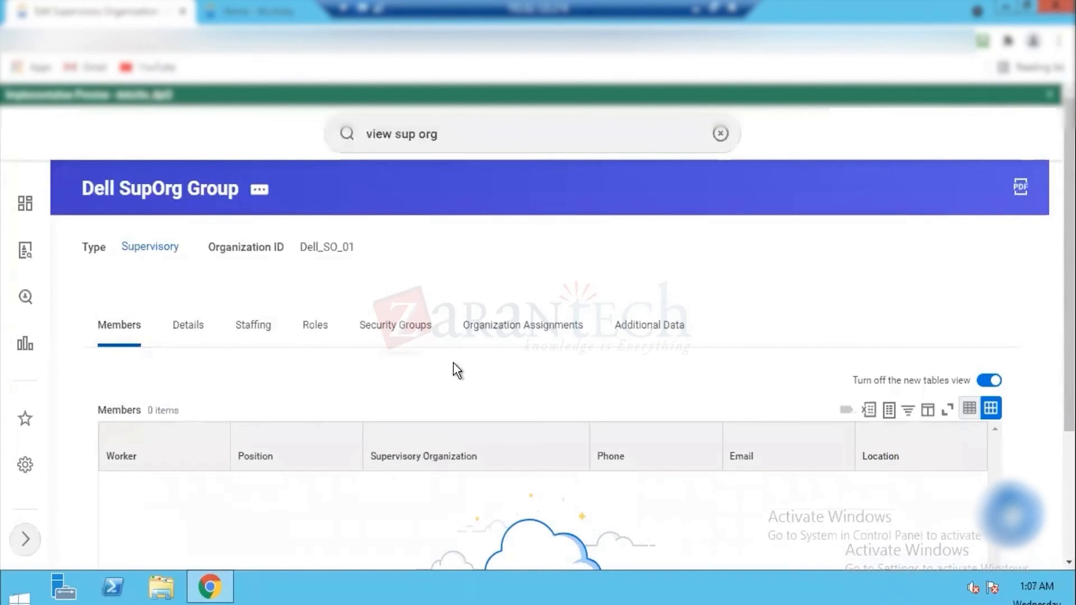
# Step: Review the Dell SupOrg Group's saved organization assignments for the Company and Cost Center types
pyautogui.click(525, 329)
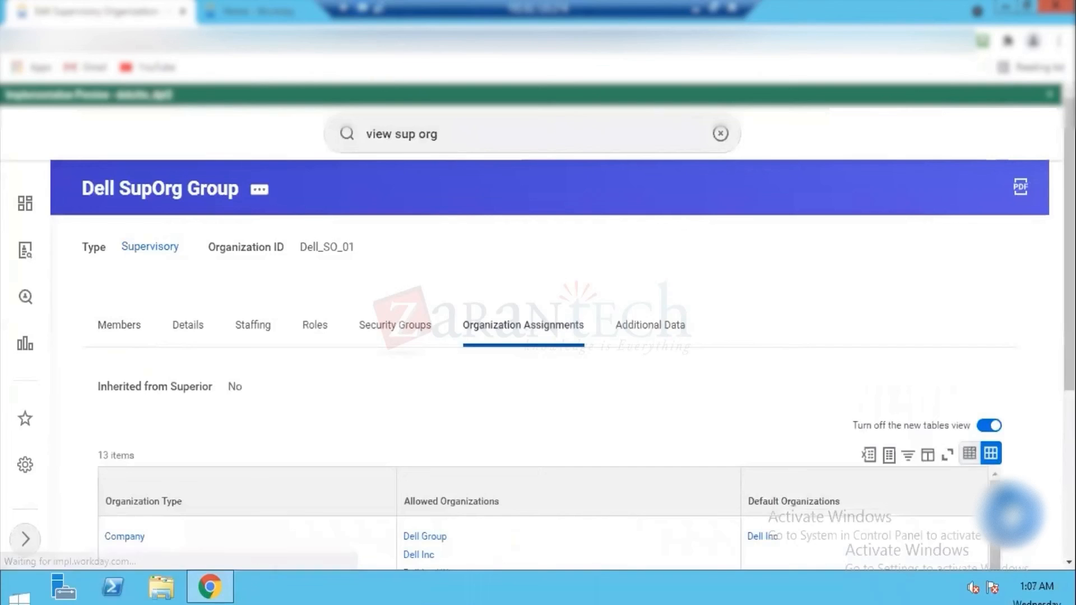
pyautogui.scroll(-5, 915, 458)
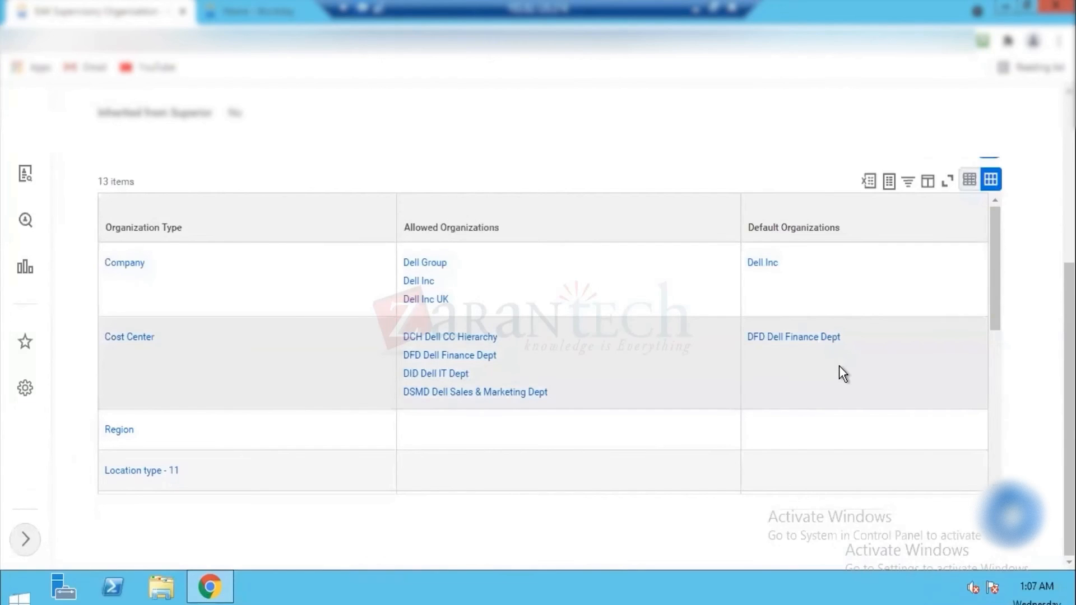
pyautogui.scroll(5, 139, 176)
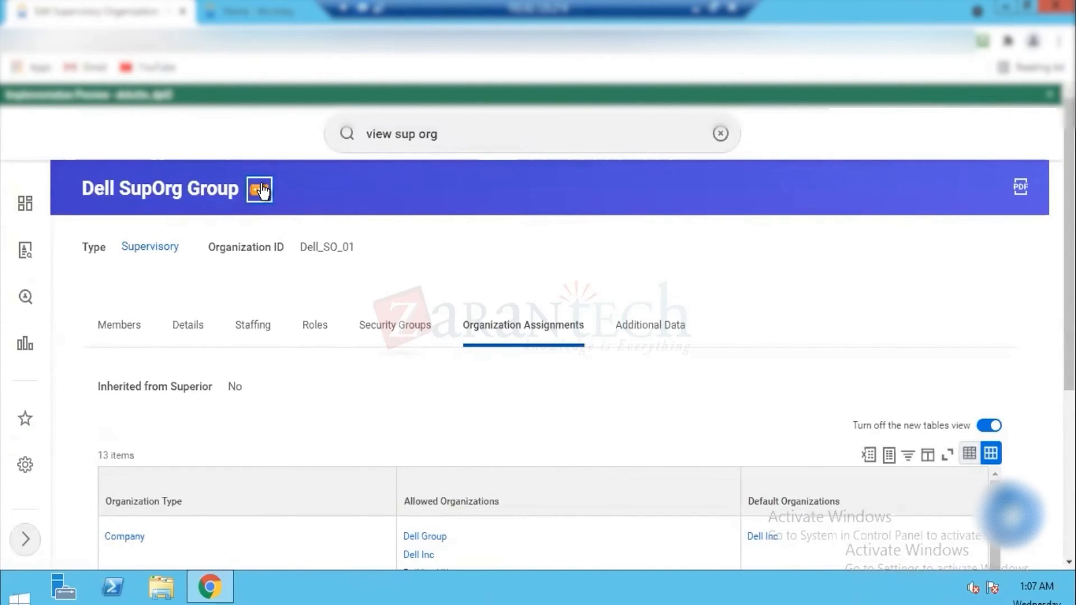
pyautogui.click(259, 190)
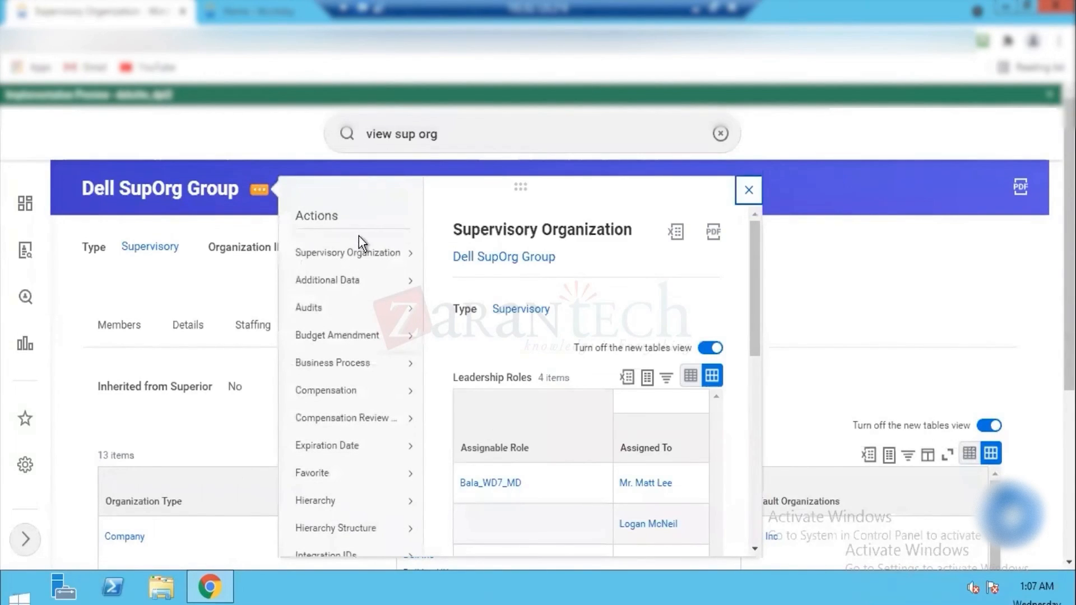
pyautogui.moveTo(380, 259)
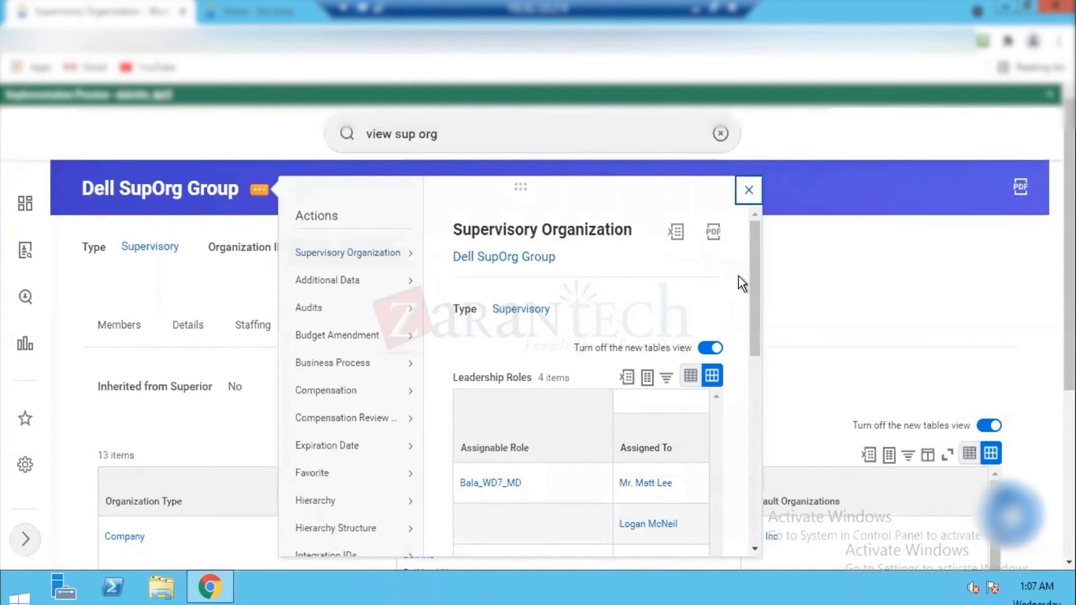
pyautogui.moveTo(751, 319); pyautogui.dragTo(751, 432)
pyautogui.moveTo(345, 361)
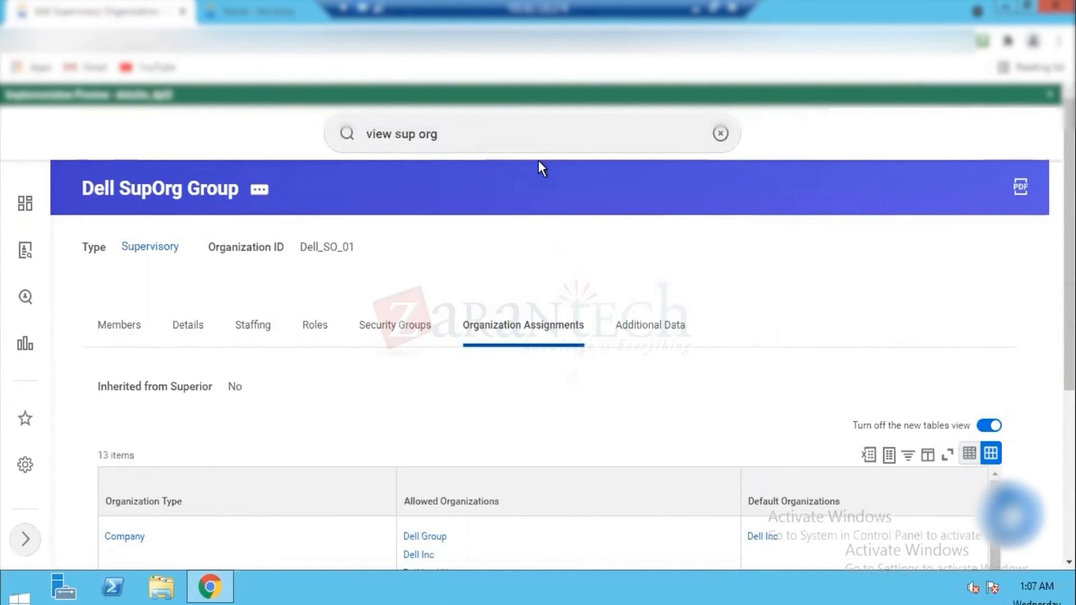
# Step: Search for the View Company report and open it
pyautogui.click(415, 133)
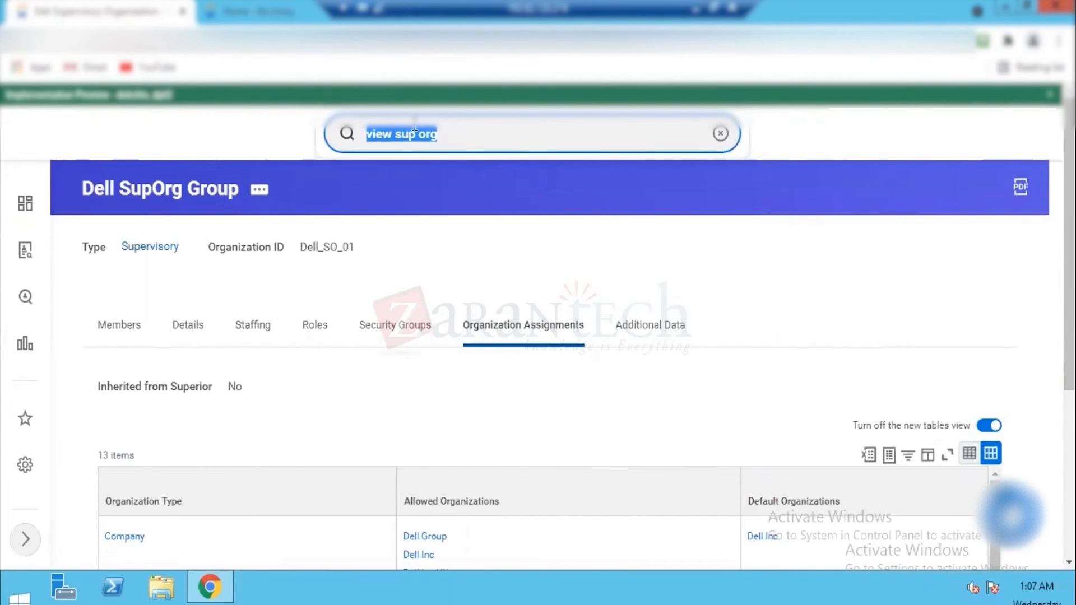
pyautogui.write('view')
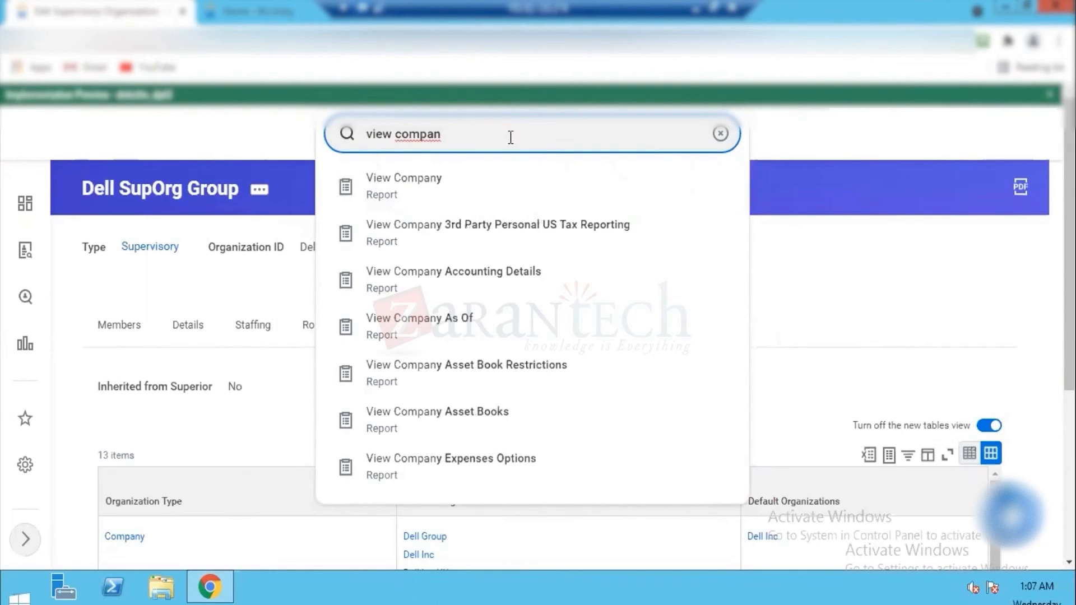
pyautogui.click(400, 189)
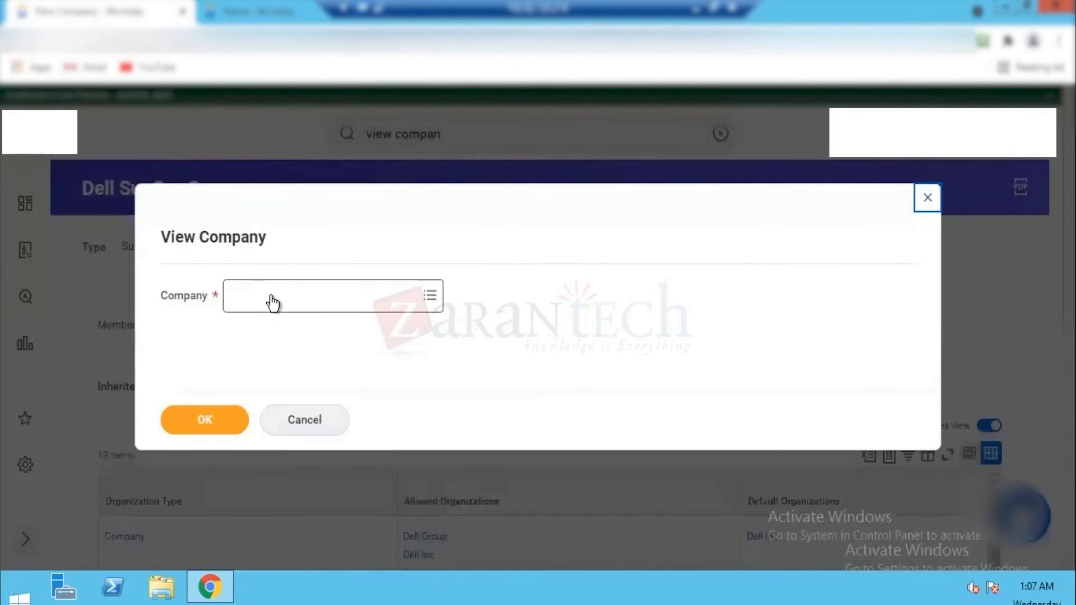
# Step: Run the View Company report for Dell Inc and bring up the company's roles
pyautogui.click(273, 302)
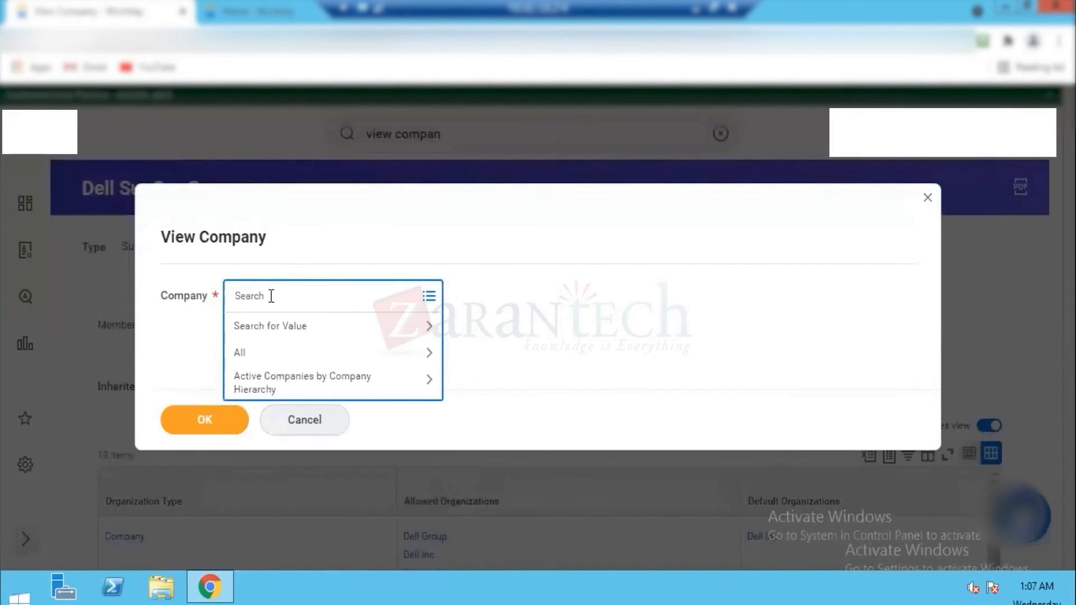
pyautogui.write('dell')
pyautogui.press('Return')
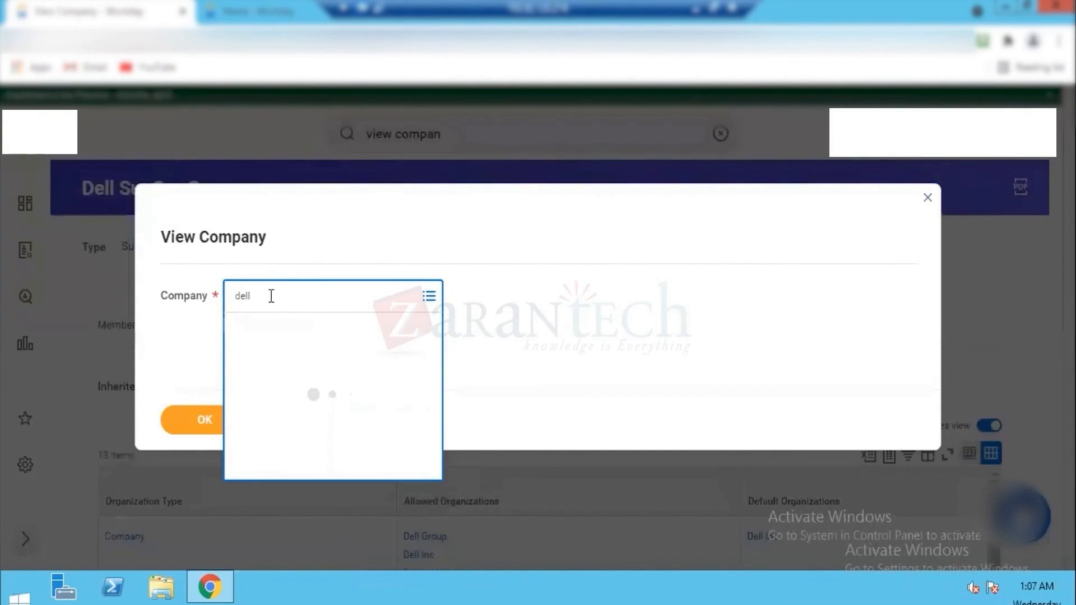
pyautogui.click(247, 361)
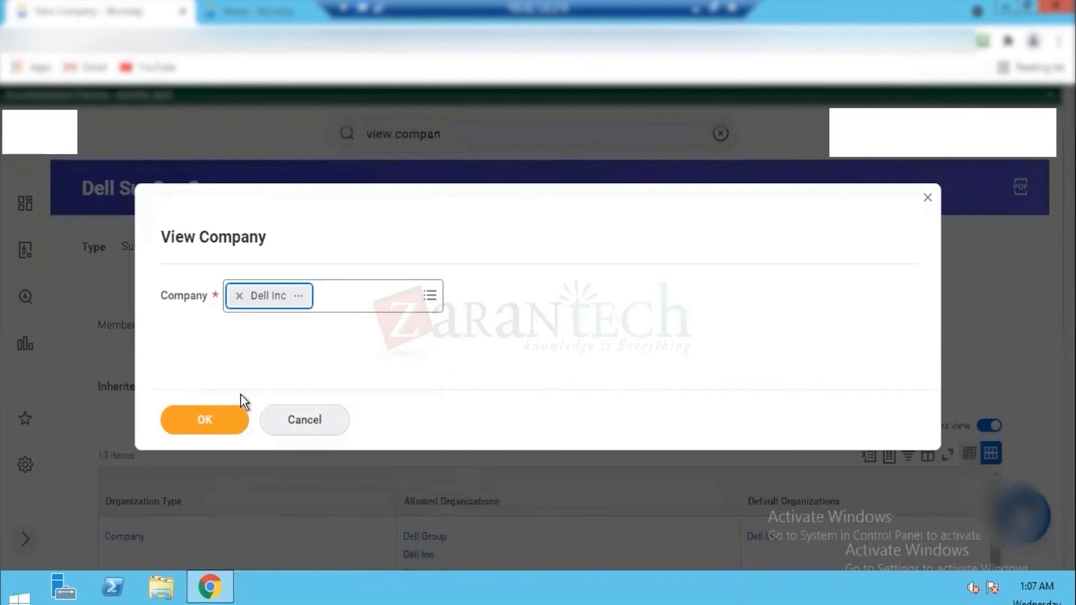
pyautogui.click(205, 420)
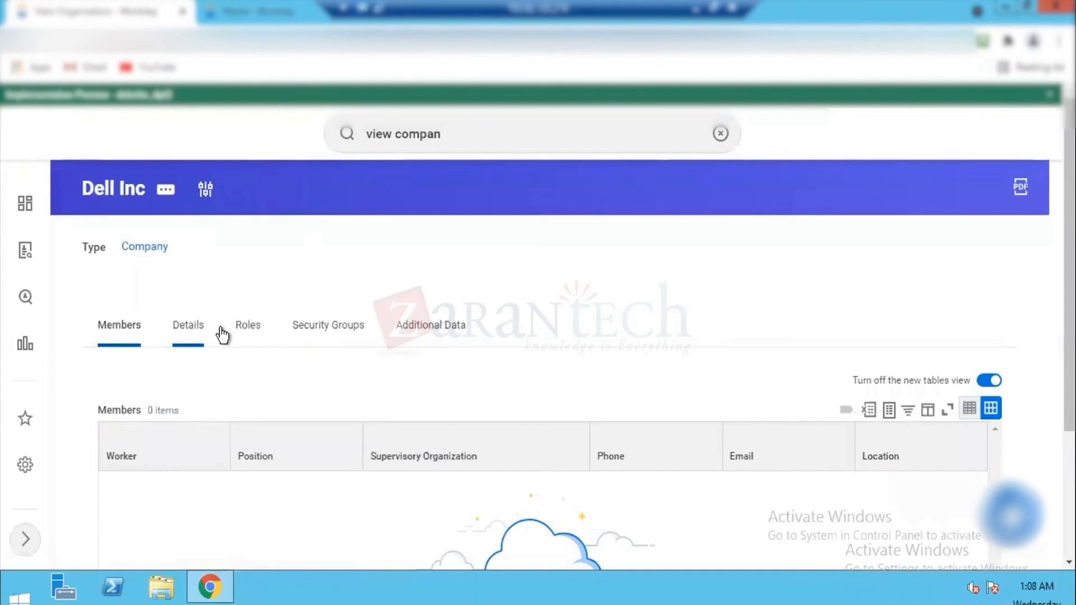
pyautogui.click(250, 334)
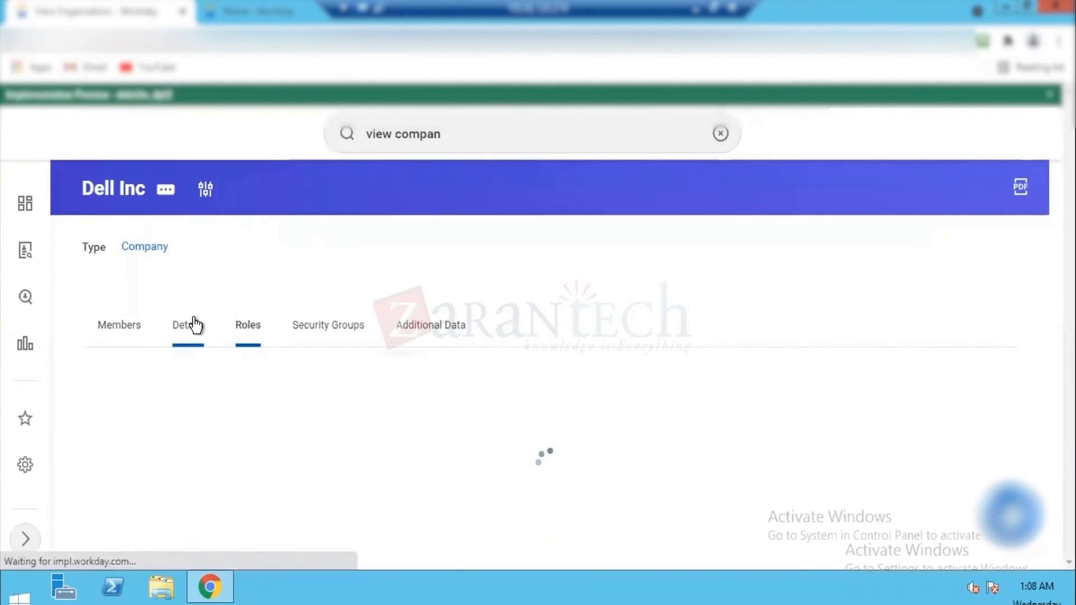
# Step: Look over the Dell Inc company's details and its list of assignable roles
pyautogui.click(188, 332)
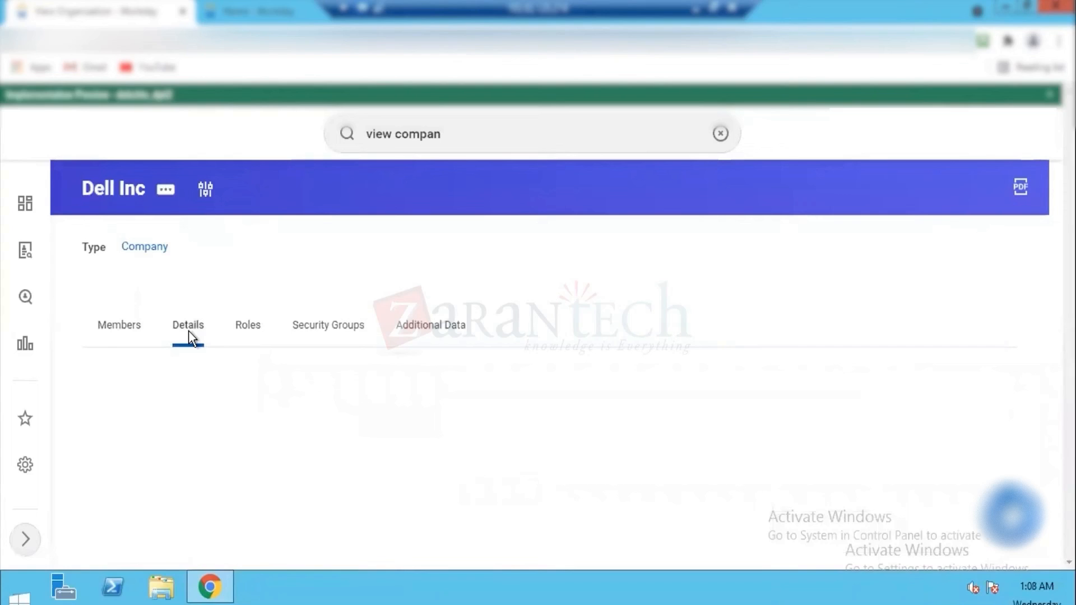
pyautogui.click(242, 325)
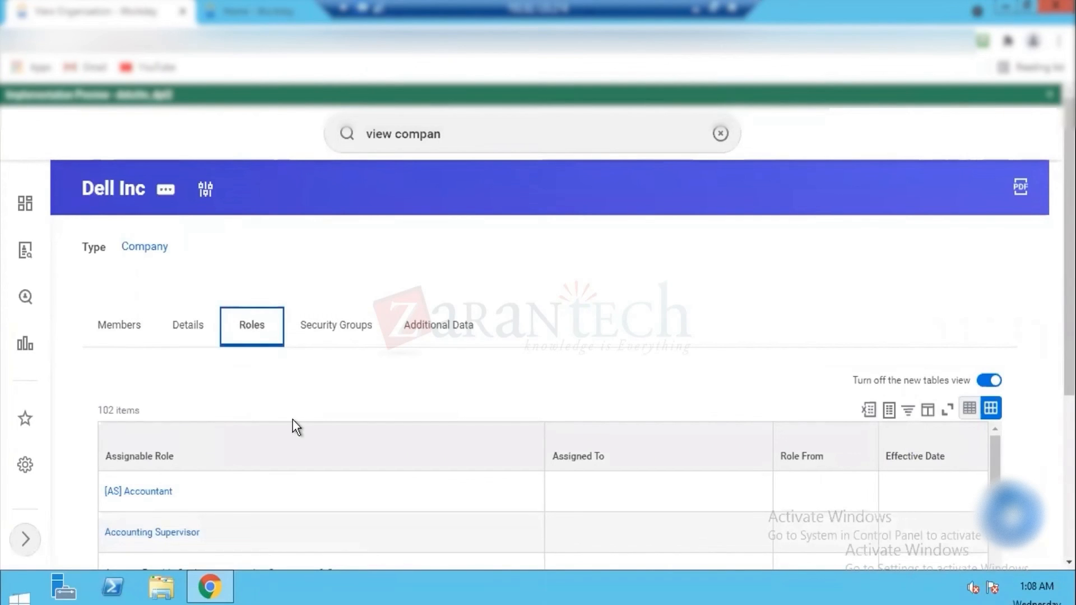
pyautogui.moveTo(1056, 227); pyautogui.dragTo(1056, 359)
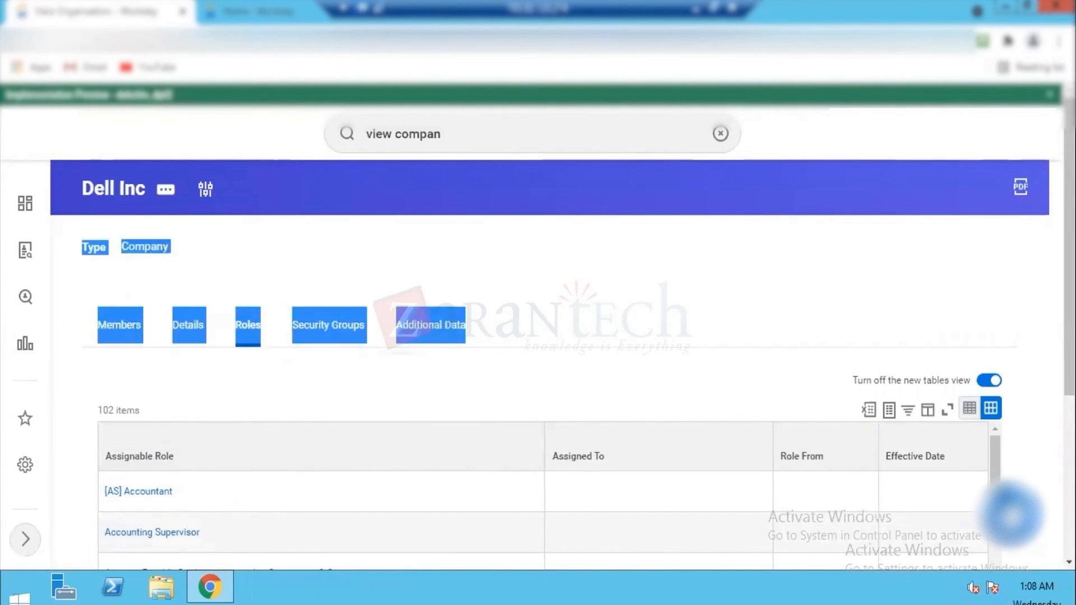
pyautogui.moveTo(1069, 252); pyautogui.dragTo(1069, 414)
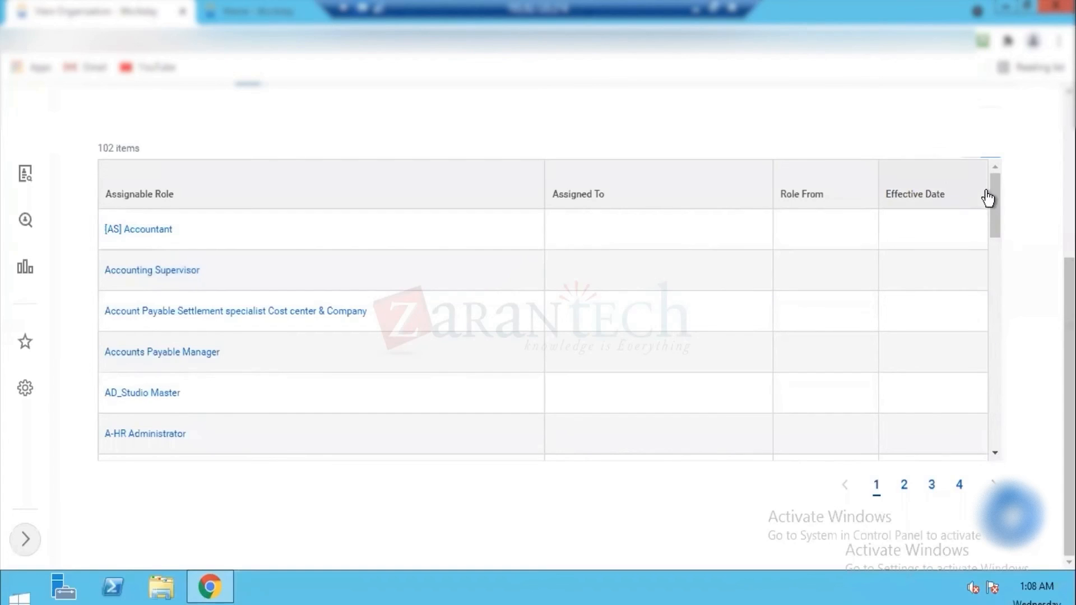
pyautogui.moveTo(991, 335); pyautogui.dragTo(973, 200)
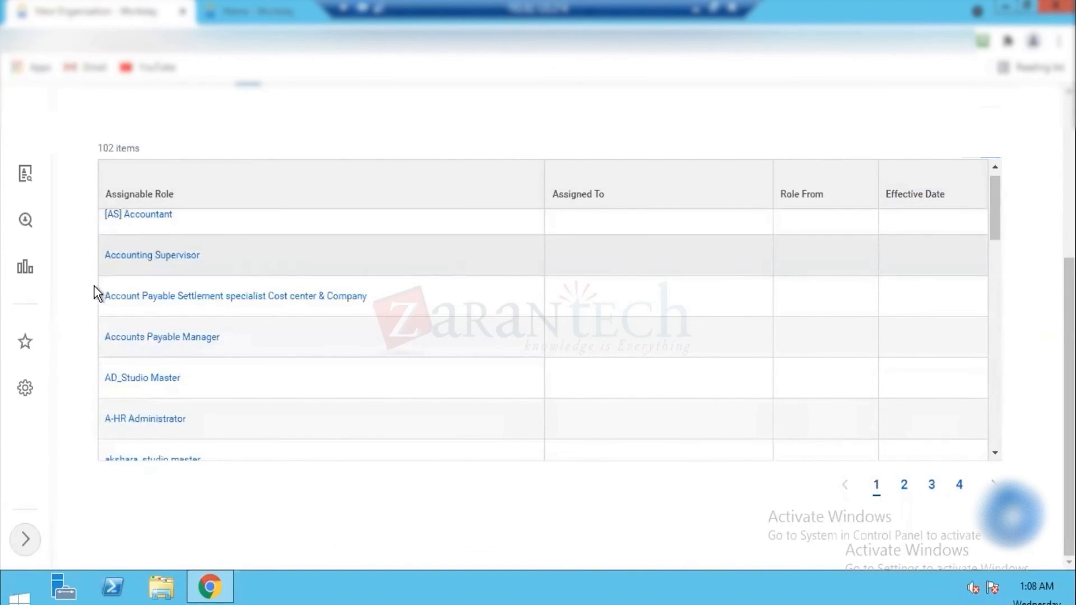
pyautogui.moveTo(1069, 392); pyautogui.dragTo(1070, 229)
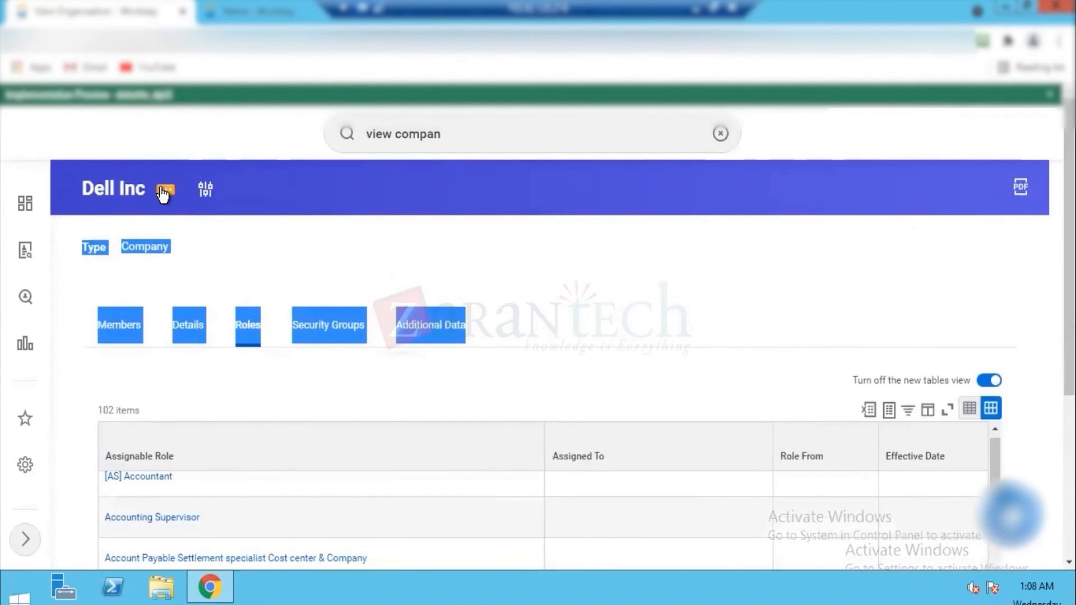
# Step: Start the Assign Roles task for the Dell Inc company from its related actions
pyautogui.click(164, 192)
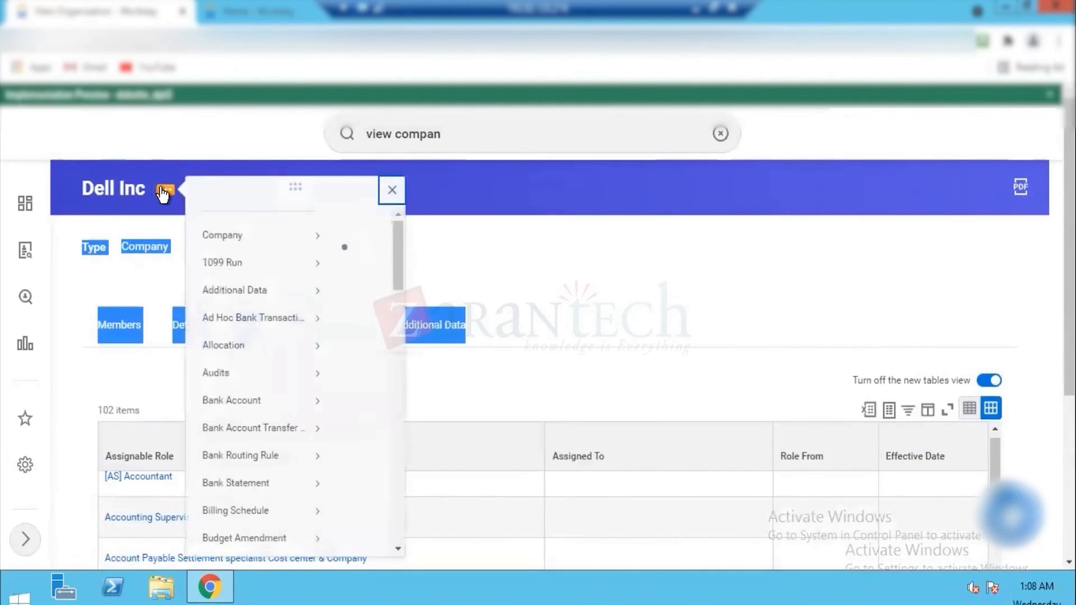
pyautogui.click(272, 257)
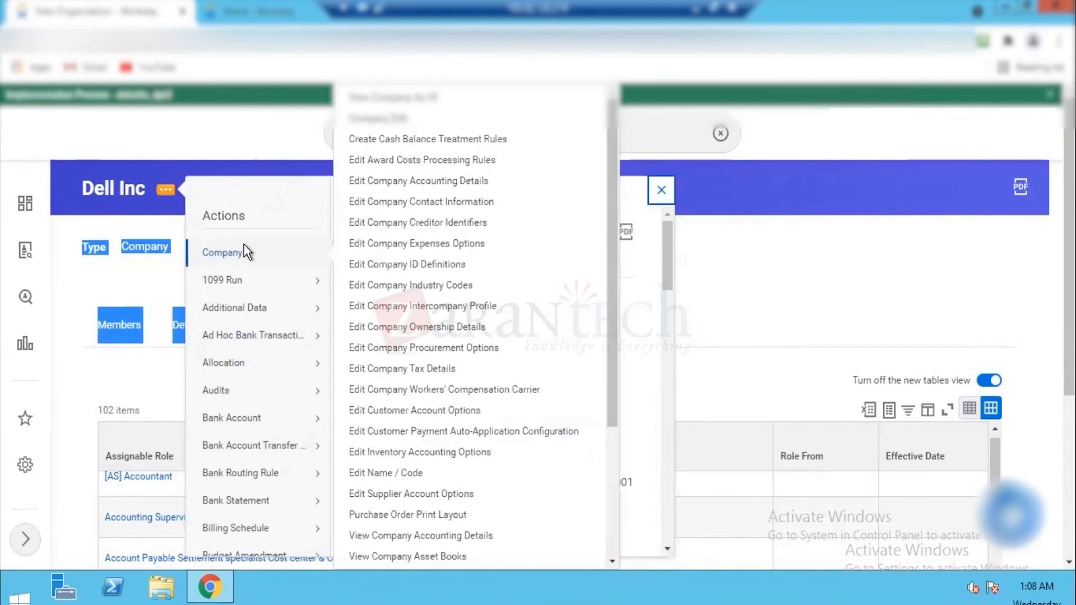
pyautogui.moveTo(666, 247); pyautogui.dragTo(666, 496)
pyautogui.moveTo(224, 336)
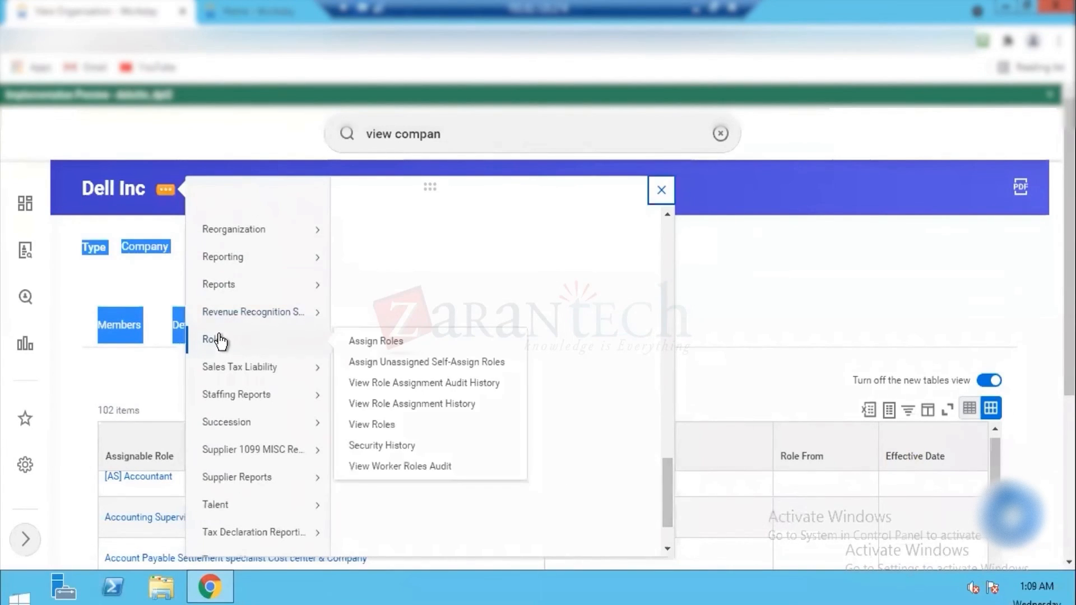
pyautogui.click(382, 343)
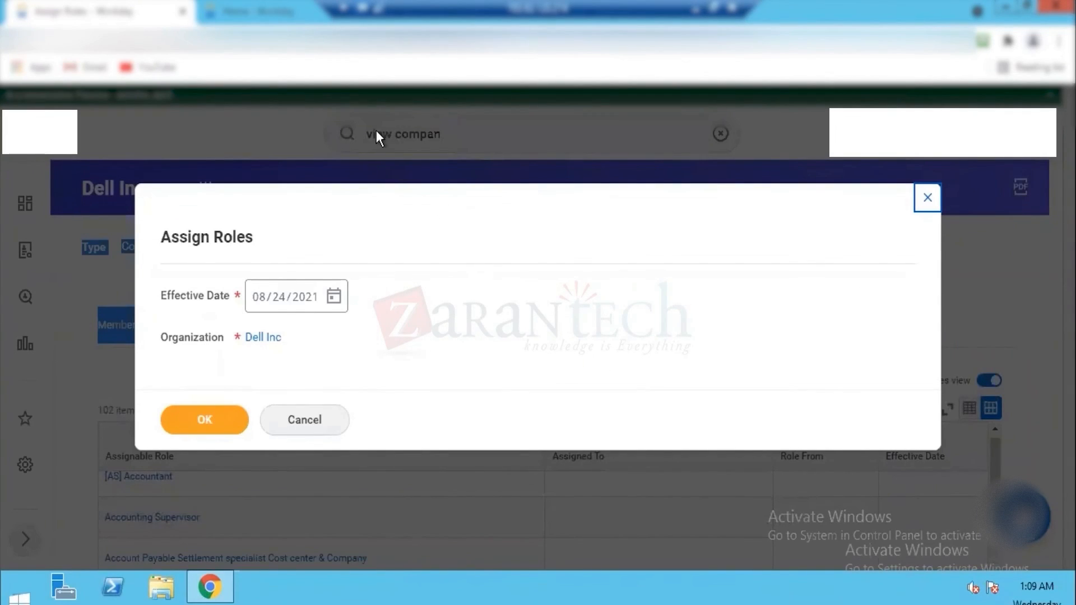
# Step: Switch to the ZT.xlsx workbook in Excel and enter the label "Roles" in cell B147
pyautogui.click(695, 9)
pyautogui.press('Down')
pyautogui.press('Down')
pyautogui.press('Down')
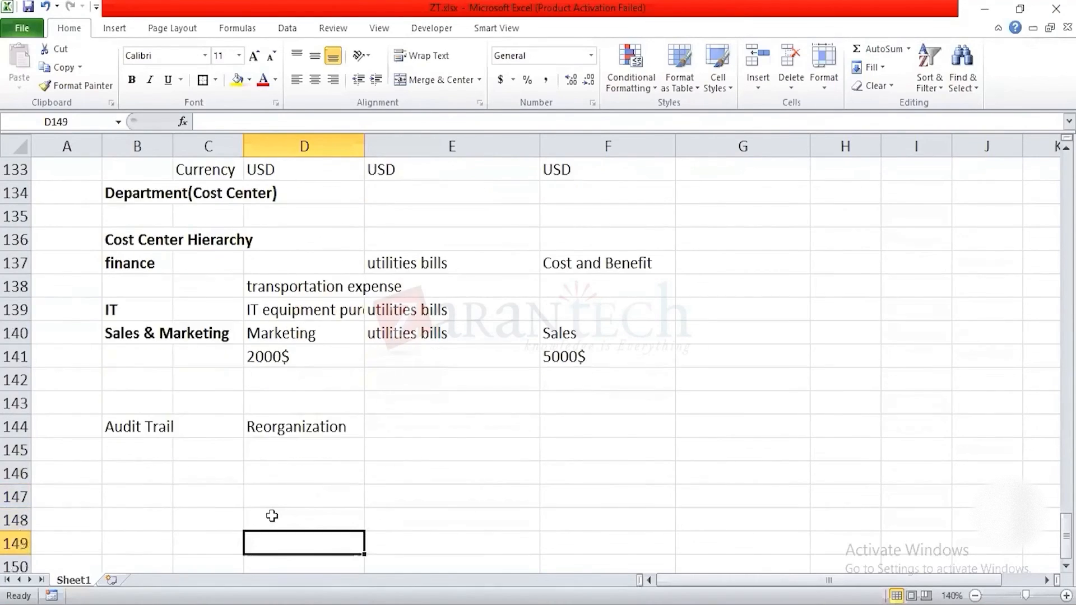
pyautogui.press('Down')
pyautogui.press('Down')
pyautogui.press('Left')
pyautogui.press('Up')
pyautogui.press('Up')
pyautogui.press('Up')
pyautogui.press('Up')
pyautogui.press('Left')
pyautogui.write('Roles')
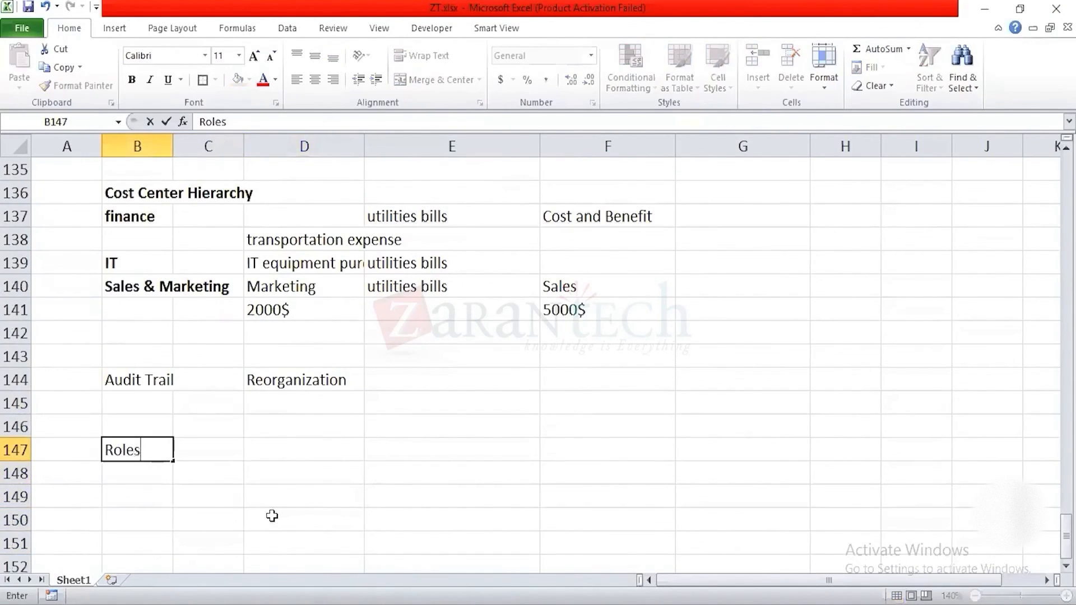
# Step: Enter "Acounting Manager" in cell D147 and "Create Journals" in cell E147
pyautogui.press('Right')
pyautogui.press('Right')
pyautogui.write('Ac')
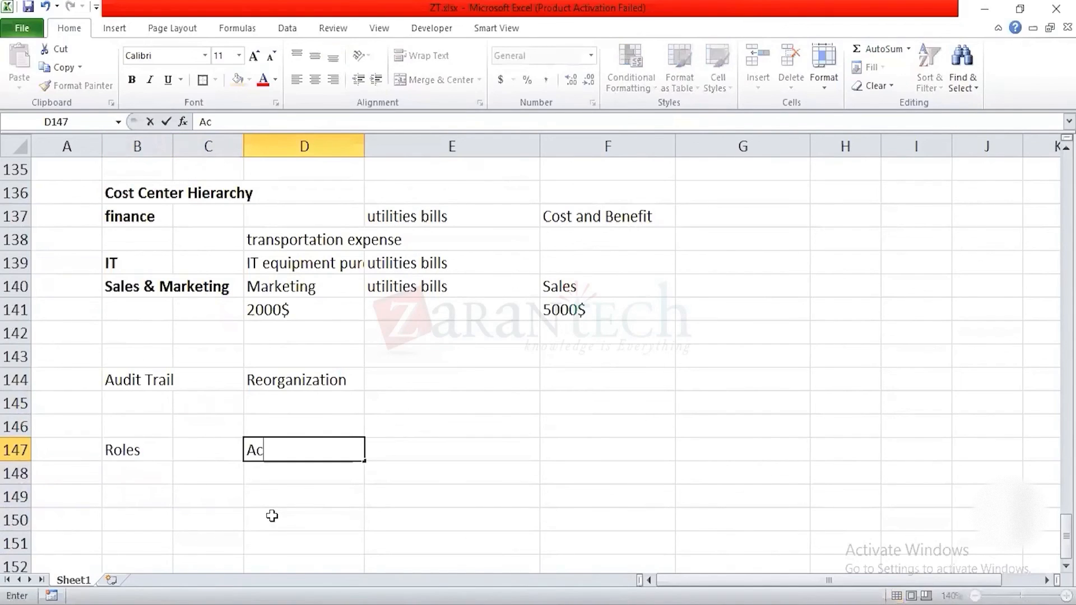
pyautogui.write('ounting Manager')
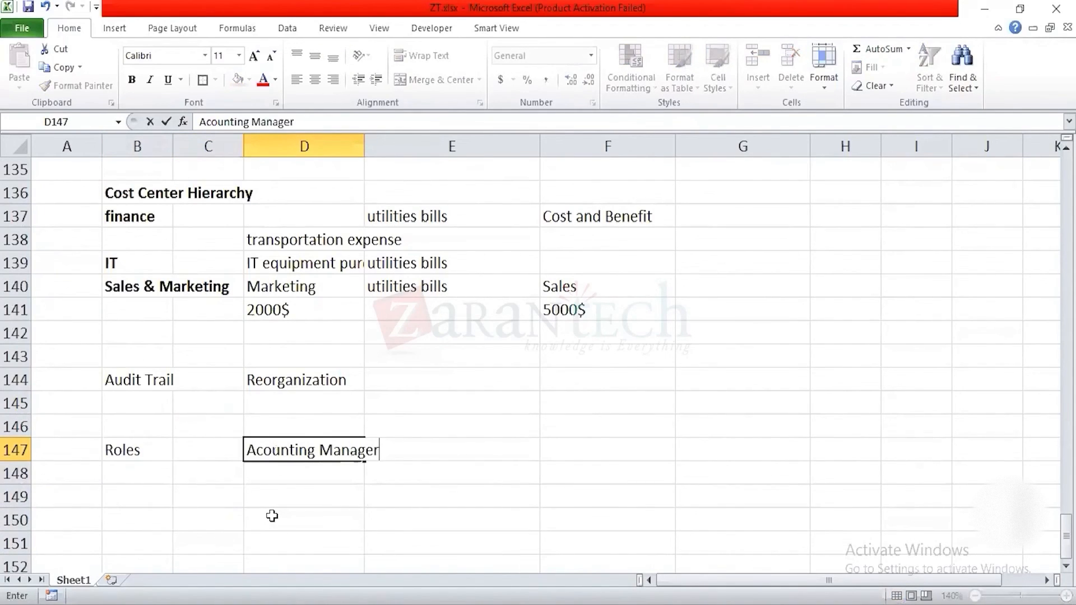
pyautogui.press('Right')
pyautogui.write('Create ')
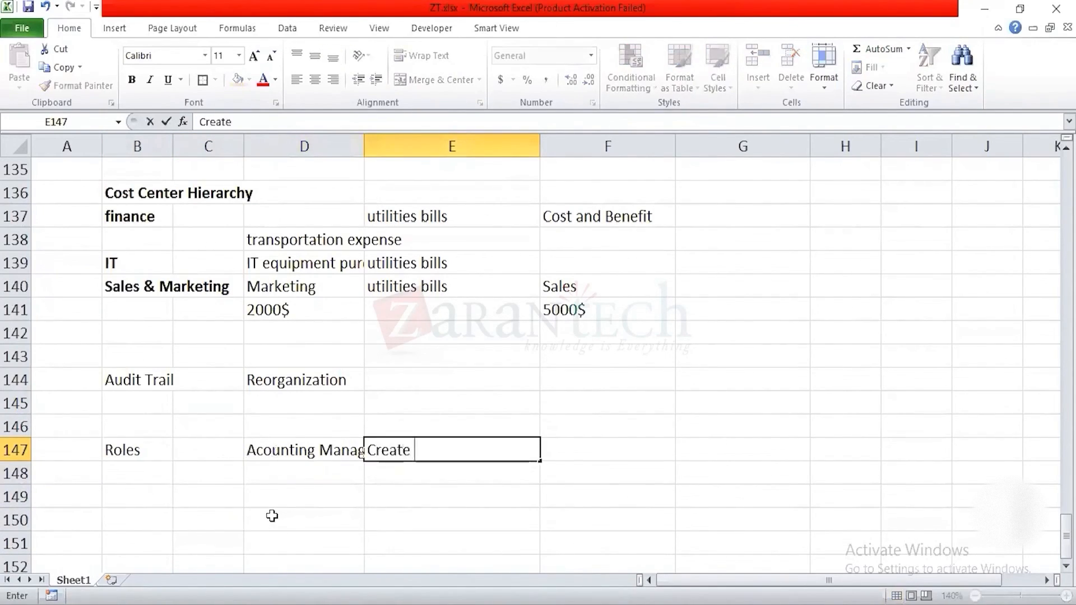
pyautogui.write('Journals')
pyautogui.press('Return')
# Step: Enter "Create reports" in cell E148 below the Create Journals entry
pyautogui.press('Right')
pyautogui.press('Right')
pyautogui.press('Right')
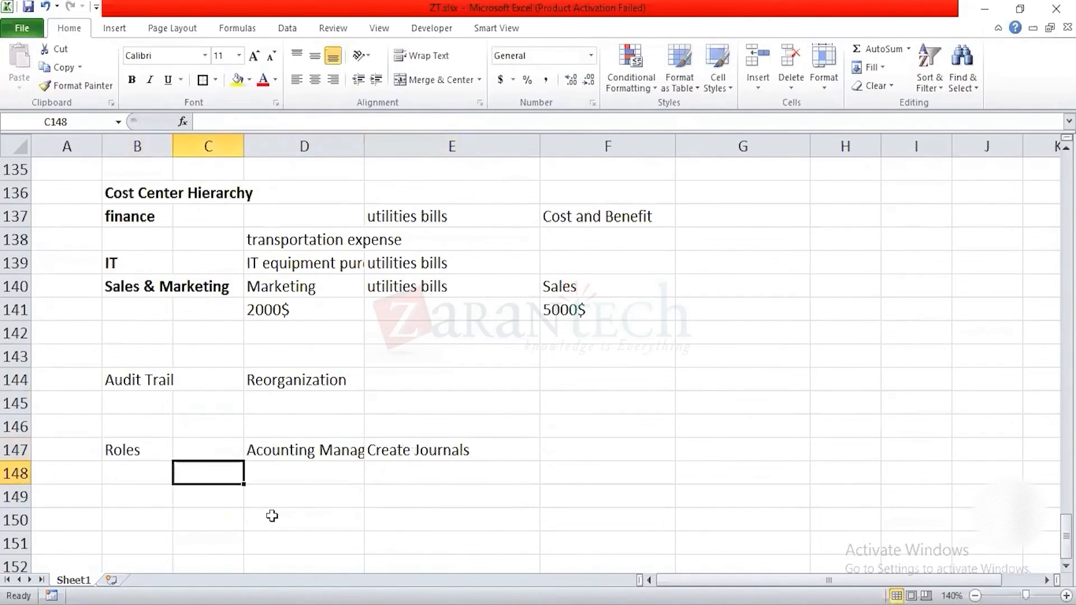
pyautogui.write('Create ')
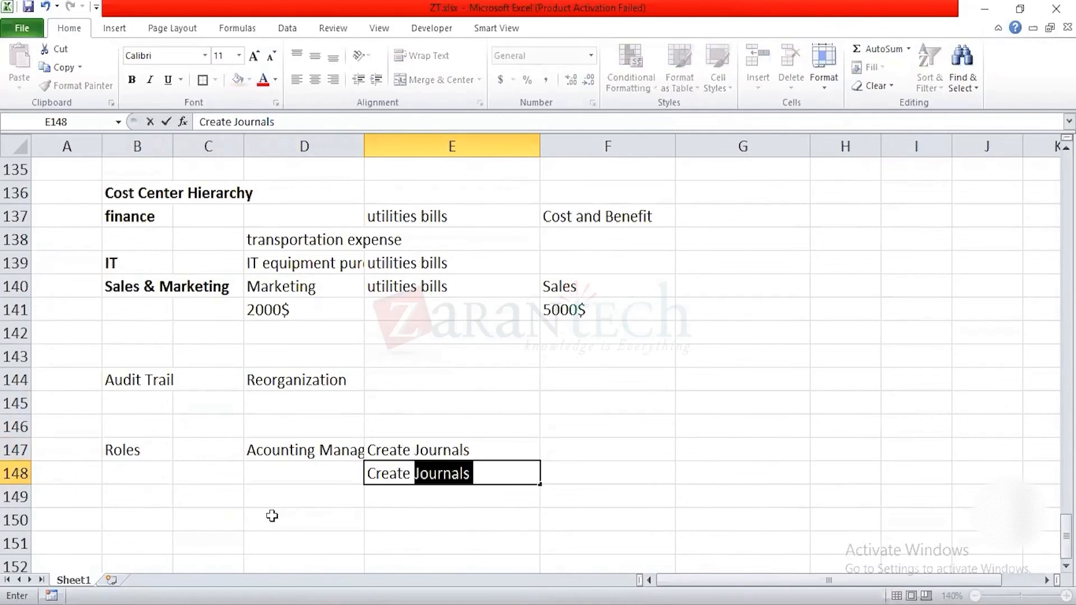
pyautogui.write('reports')
pyautogui.press('Return')
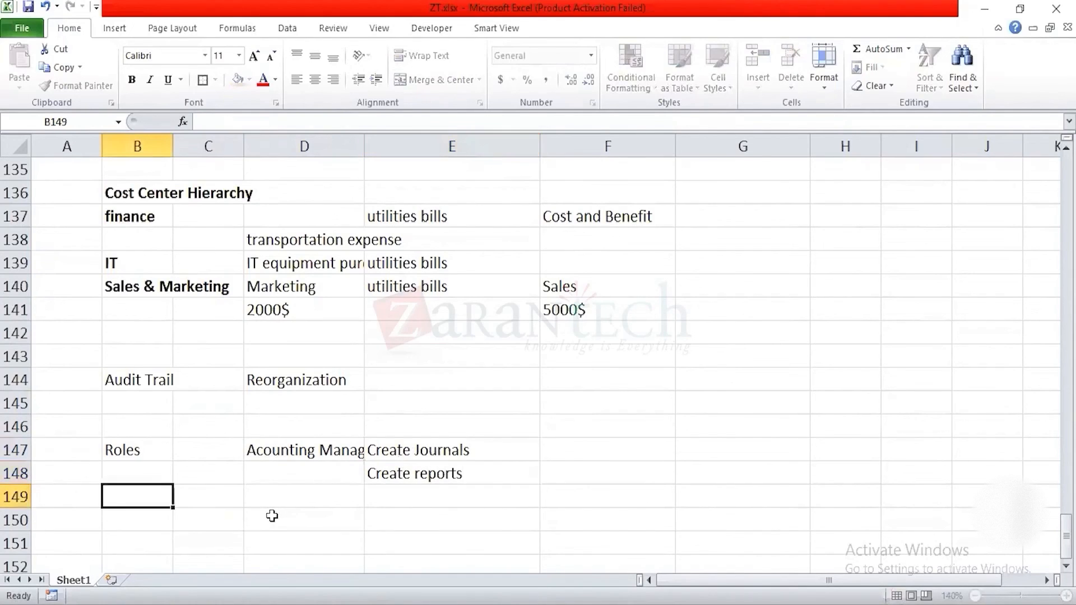
# Step: Add the heading "effective date" in cell F146, above the Roles row
pyautogui.press('Up')
pyautogui.press('Up')
pyautogui.press('Right')
pyautogui.press('Right')
pyautogui.press('Right')
pyautogui.press('Up')
pyautogui.press('Right')
pyautogui.write('effective d')
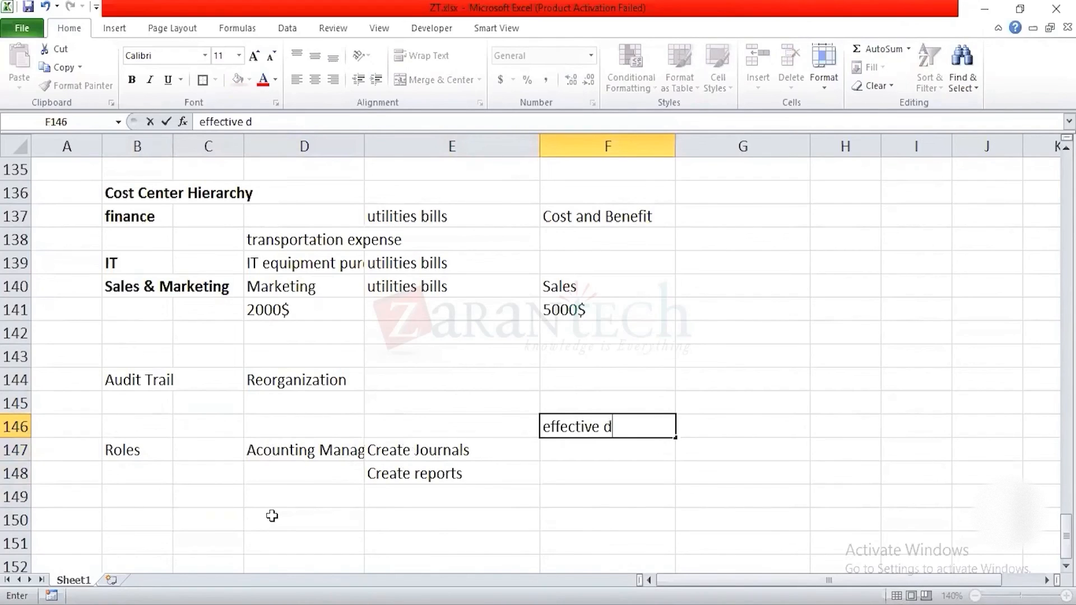
pyautogui.write('ate')
pyautogui.press('Return')
# Step: Try entering the effective date as 21082021 in cell F147
pyautogui.write('21')
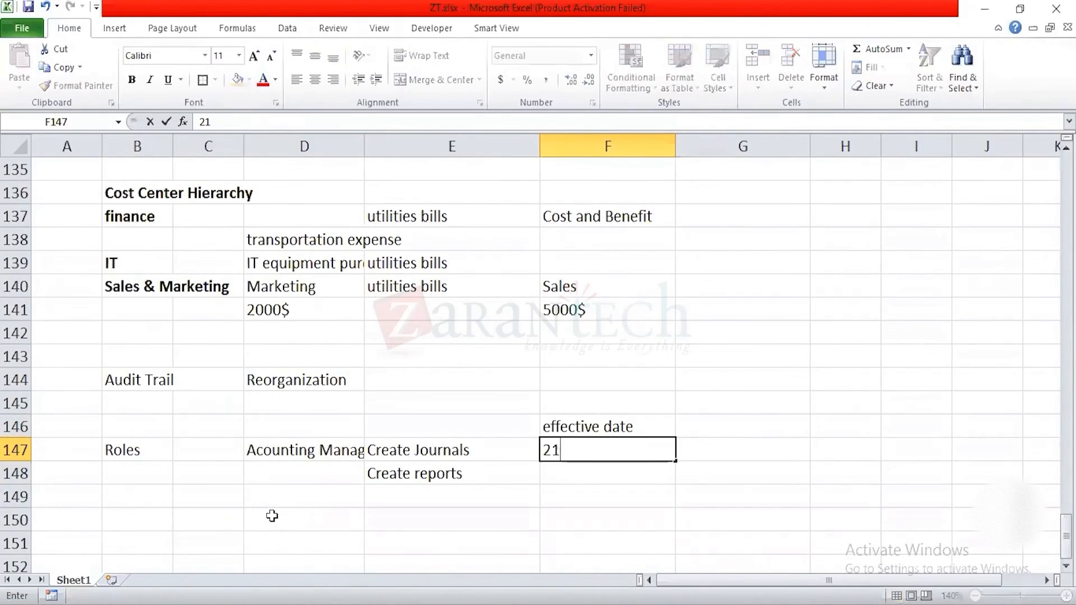
pyautogui.write('0822021')
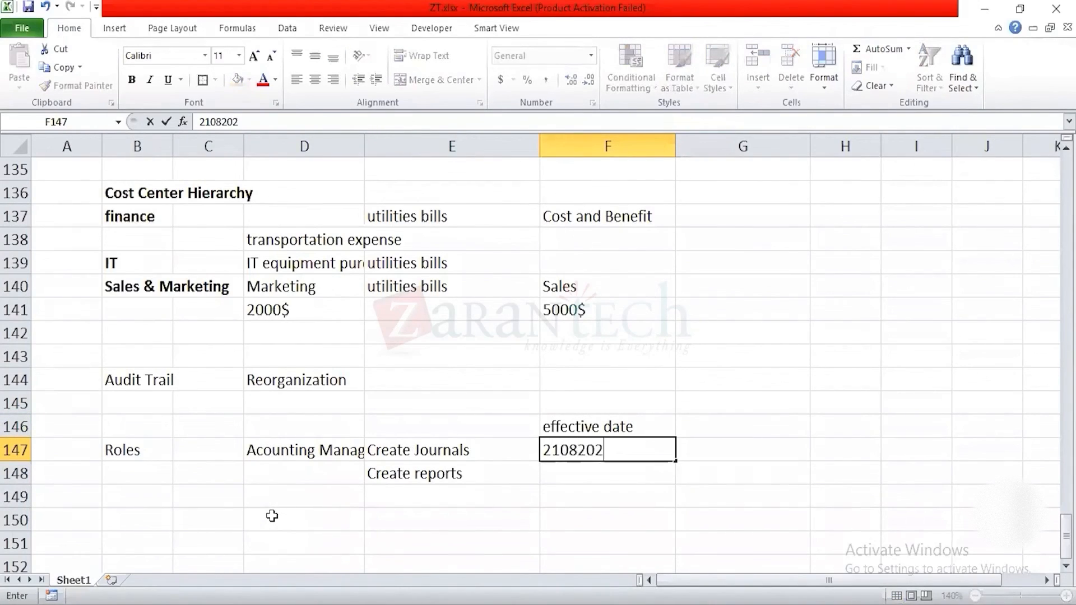
pyautogui.press('Return')
pyautogui.press('Up')
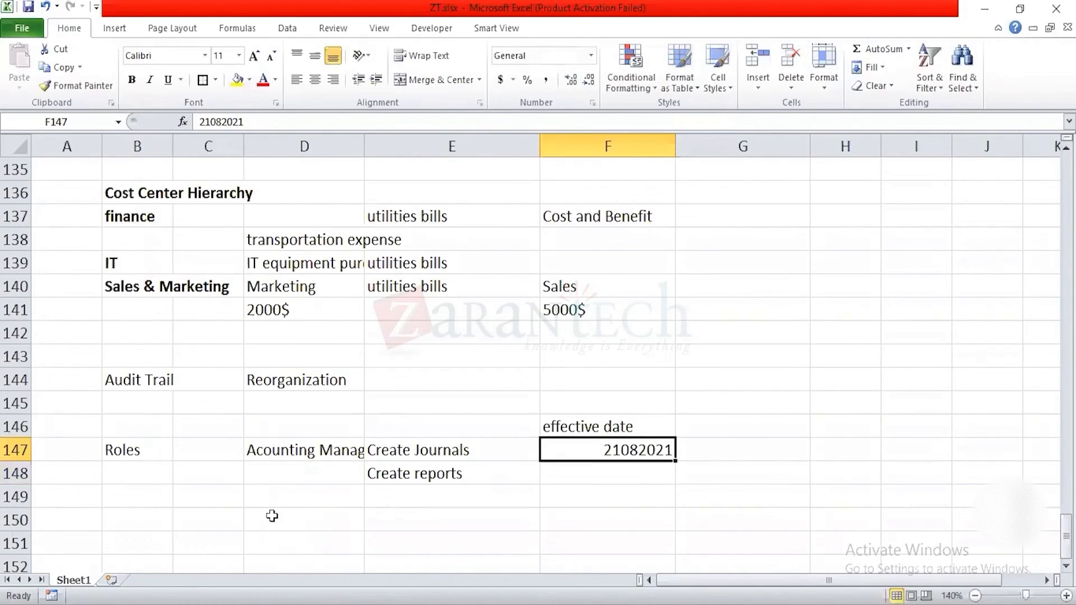
# Step: Replace the number in cell F147 with a proper date and set it to 23-Aug-21
pyautogui.write('21aug21')
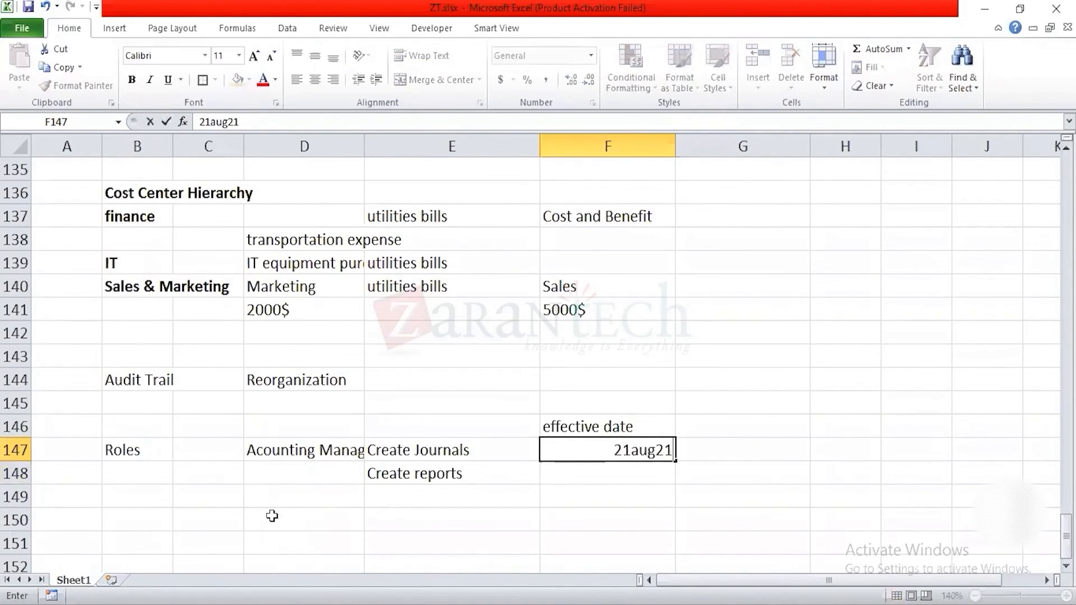
pyautogui.press('Return')
pyautogui.press('Up')
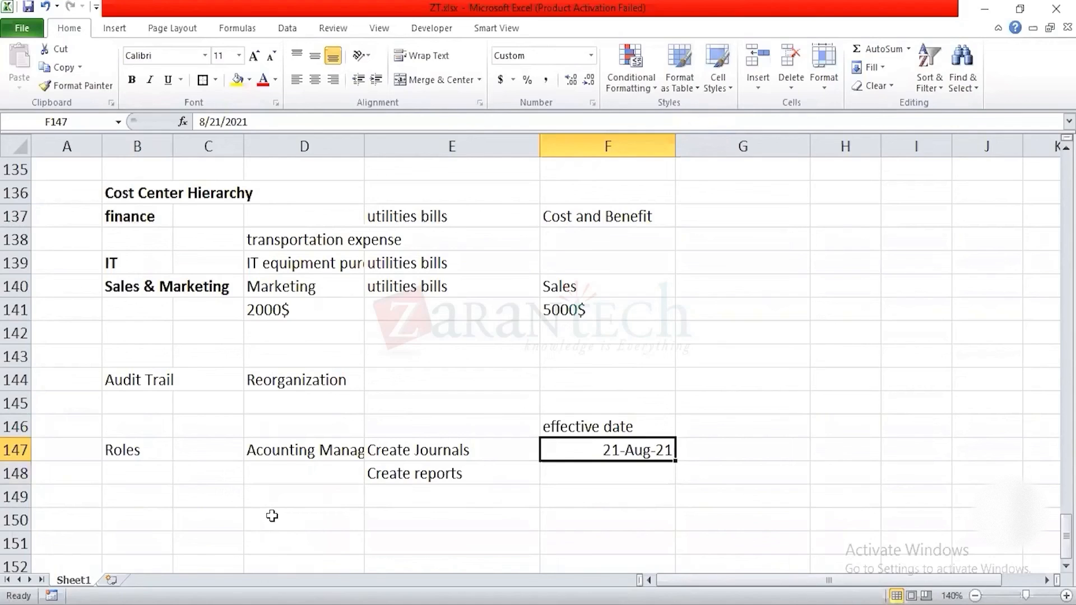
pyautogui.press('F2')
pyautogui.press('Left')
pyautogui.press('Left')
pyautogui.press('Left')
pyautogui.press('Left')
pyautogui.press('Left')
pyautogui.press('BackSpace')
pyautogui.write('3')
pyautogui.press('Return')
# Step: Enter the date 1-Aug-21 in cell F149, two rows below the first effective date
pyautogui.press('Up')
pyautogui.press('Up')
pyautogui.press('Down')
pyautogui.press('Right')
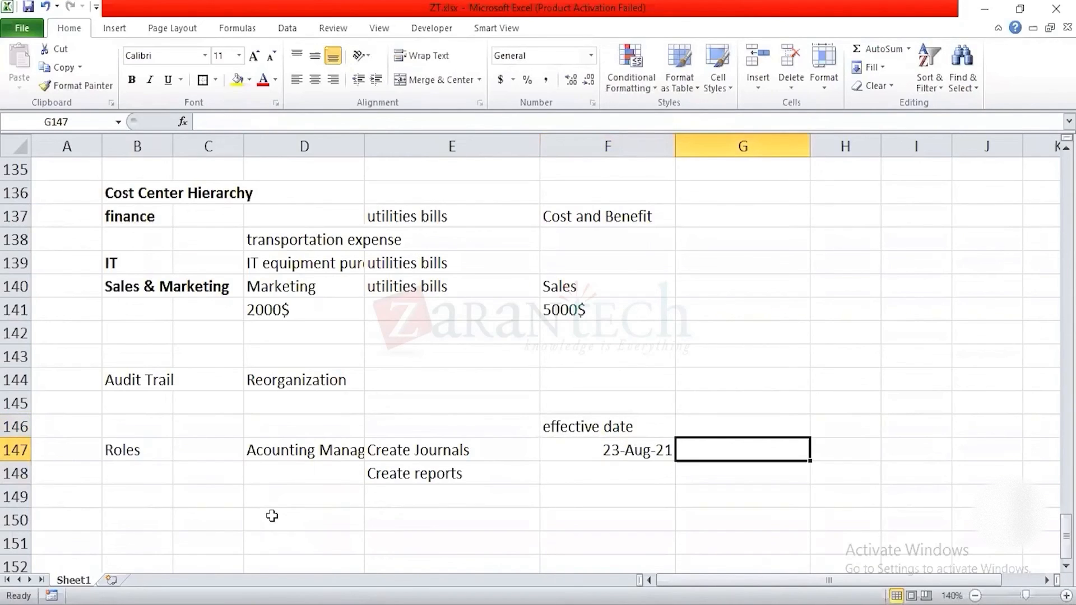
pyautogui.press('Left')
pyautogui.press('Left')
pyautogui.press('Down')
pyautogui.press('Down')
pyautogui.press('Right')
pyautogui.press('Right')
pyautogui.press('Right')
pyautogui.press('Up')
pyautogui.press('Up')
pyautogui.press('Left')
pyautogui.press('Down')
pyautogui.press('Down')
pyautogui.press('Left')
pyautogui.press('Down')
pyautogui.press('Up')
pyautogui.write('01aug21')
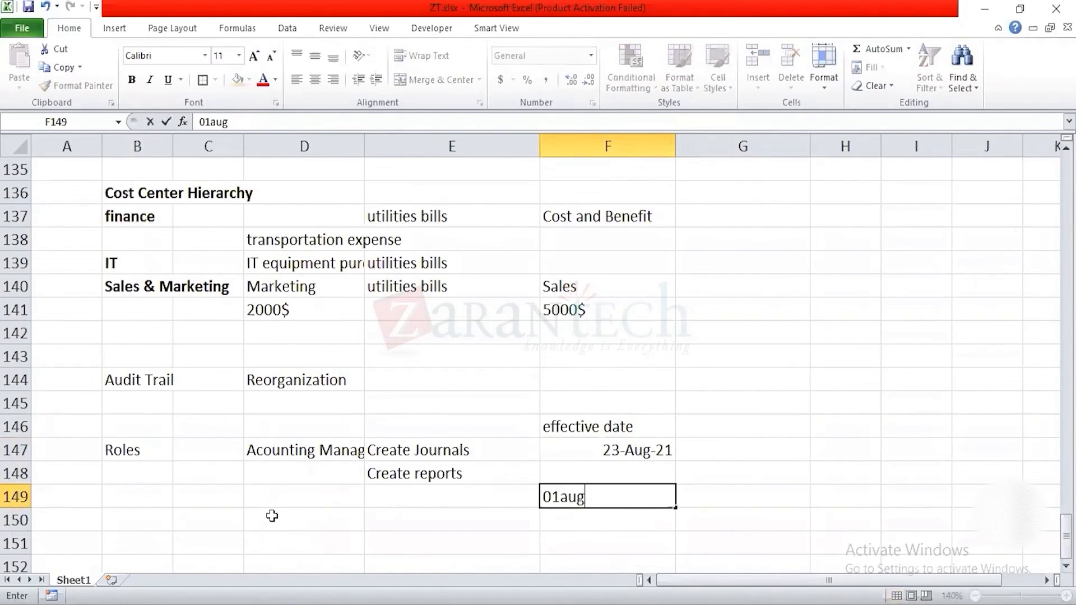
pyautogui.press('Return')
# Step: Review the Acounting Manager role in row 147 together with its task and effective date
pyautogui.press('Up')
pyautogui.press('Left')
pyautogui.press('Up')
pyautogui.press('Left')
pyautogui.press('Up')
pyautogui.press('Right')
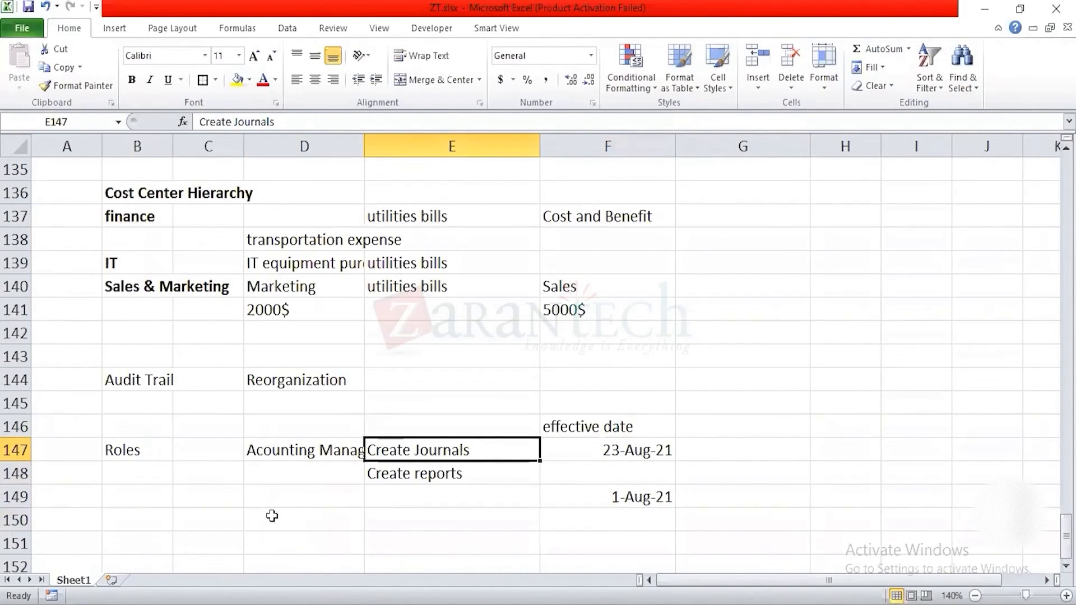
pyautogui.click(271, 515)
pyautogui.click(286, 450)
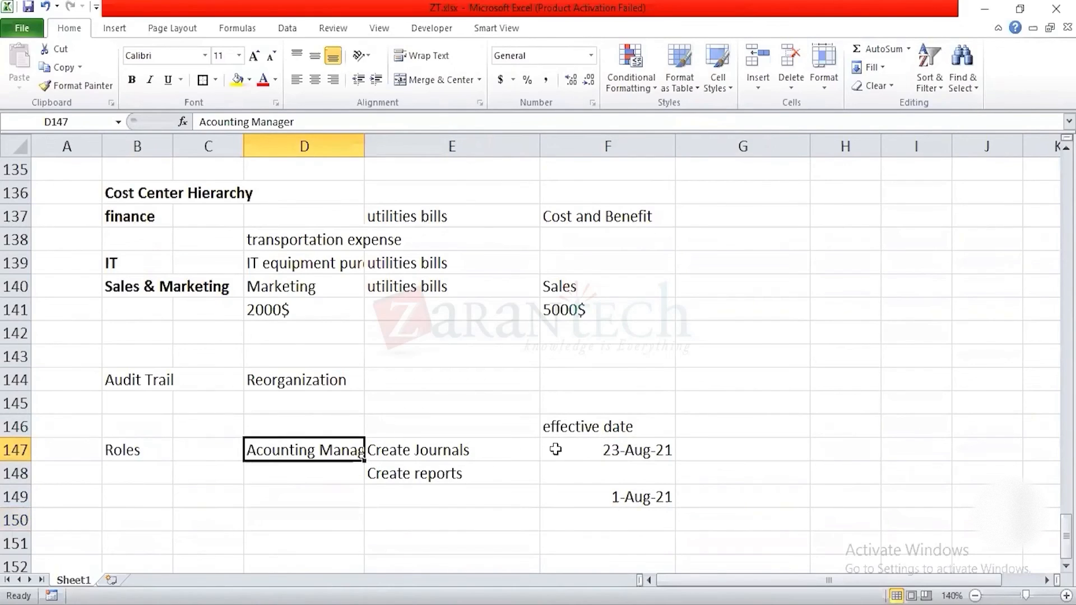
pyautogui.click(600, 447)
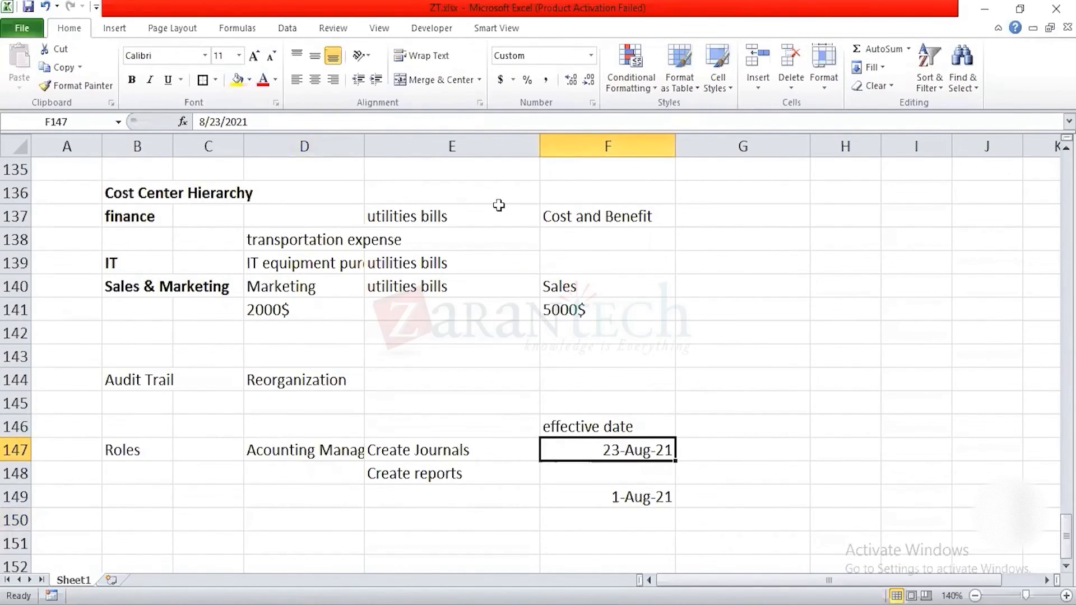
# Step: Return to Workday and proceed with Assign Roles for Dell Inc using the effective date 01/01/2021
pyautogui.click(830, 604)
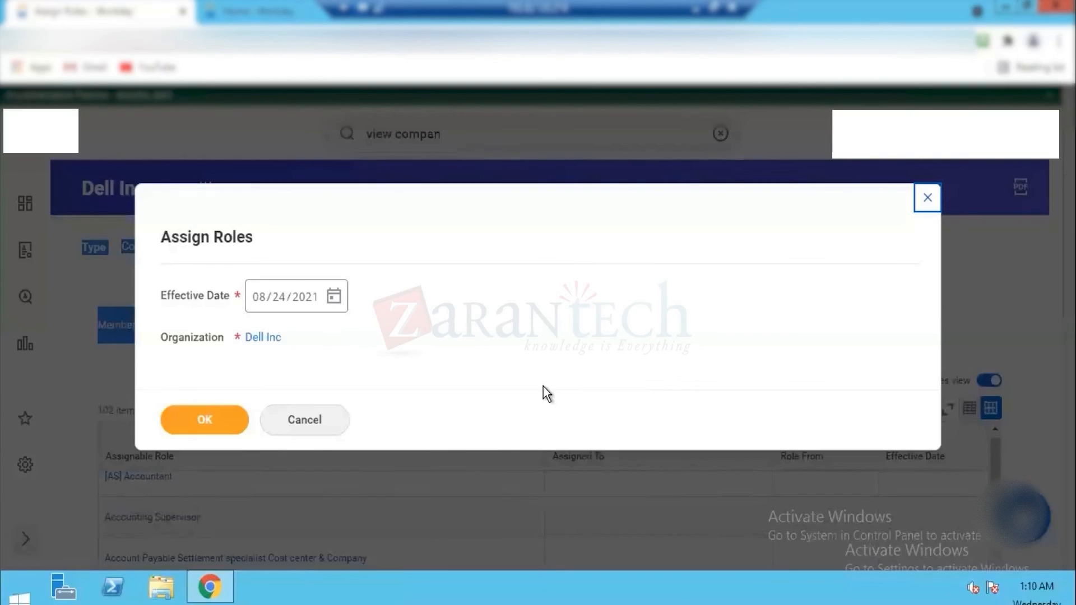
pyautogui.click(256, 297)
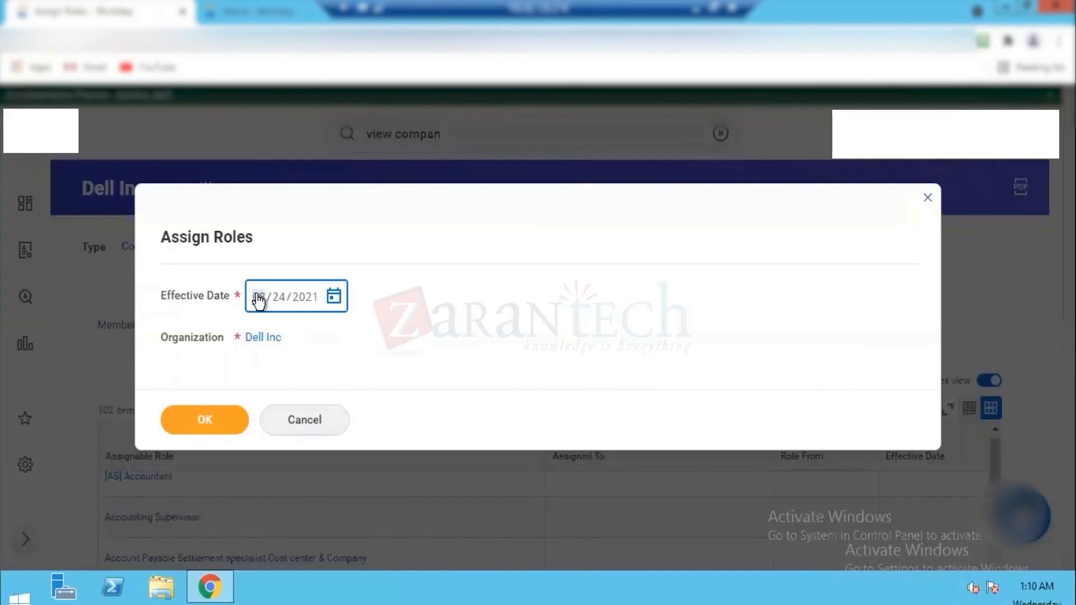
pyautogui.write('0401')
pyautogui.click(210, 415)
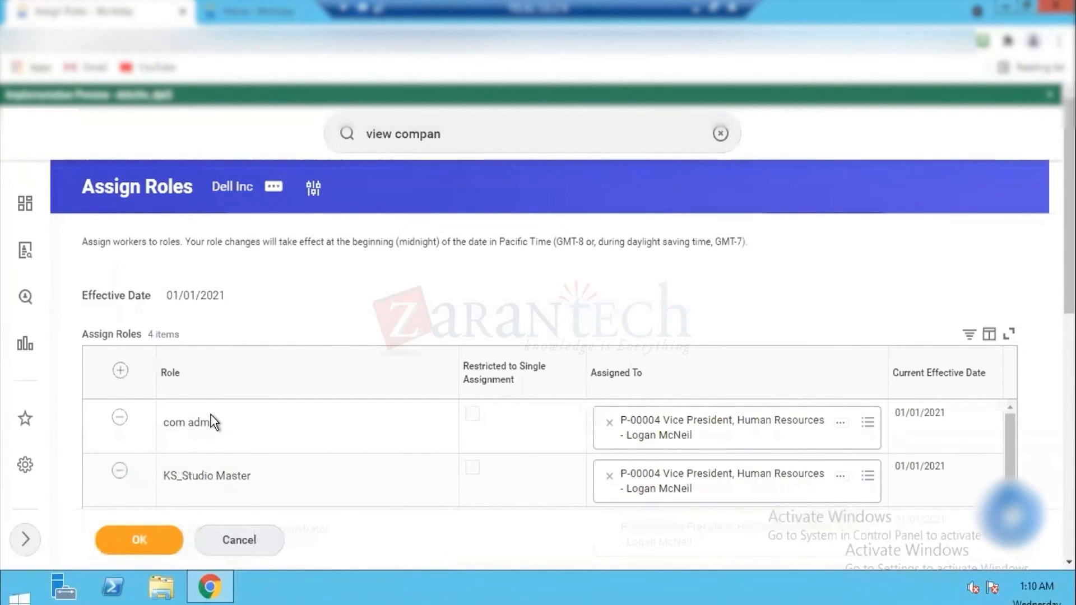
# Step: Look over Dell Inc's role assignments and the Current Roles table on the Assign Roles page
pyautogui.moveTo(1069, 196)
pyautogui.mouseDown()
pyautogui.moveTo(1069, 291)
pyautogui.moveTo(1069, 201)
pyautogui.mouseUp()
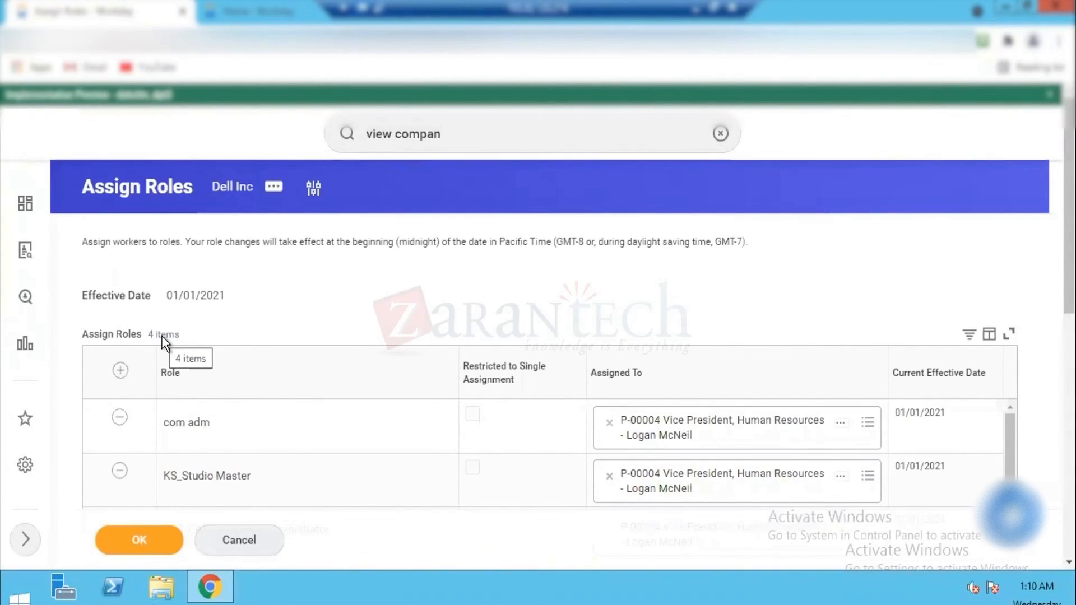
pyautogui.scroll(-7, 163, 342)
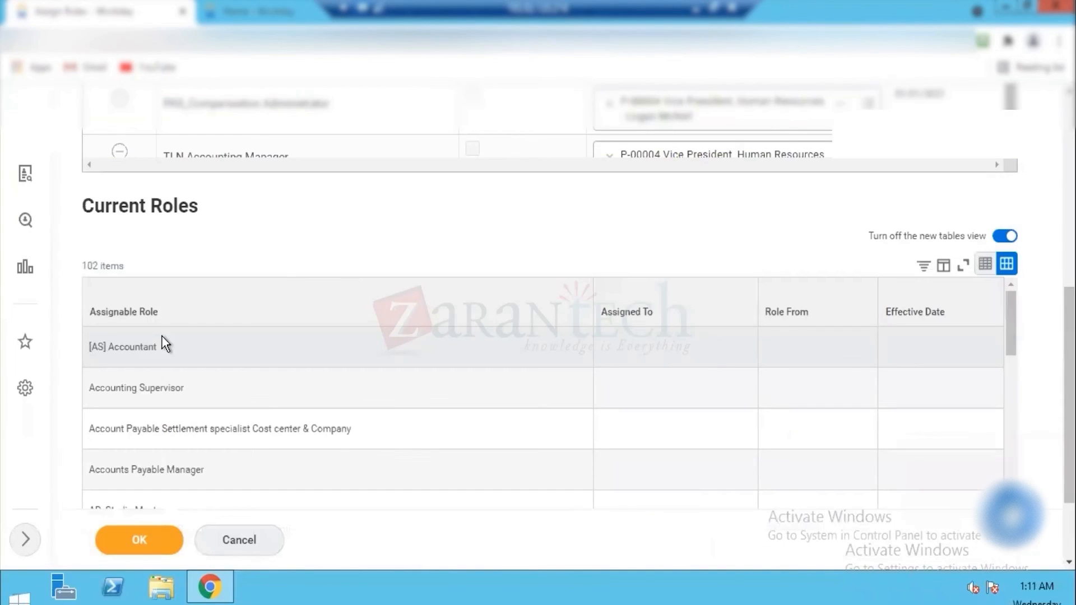
pyautogui.tripleClick(118, 202)
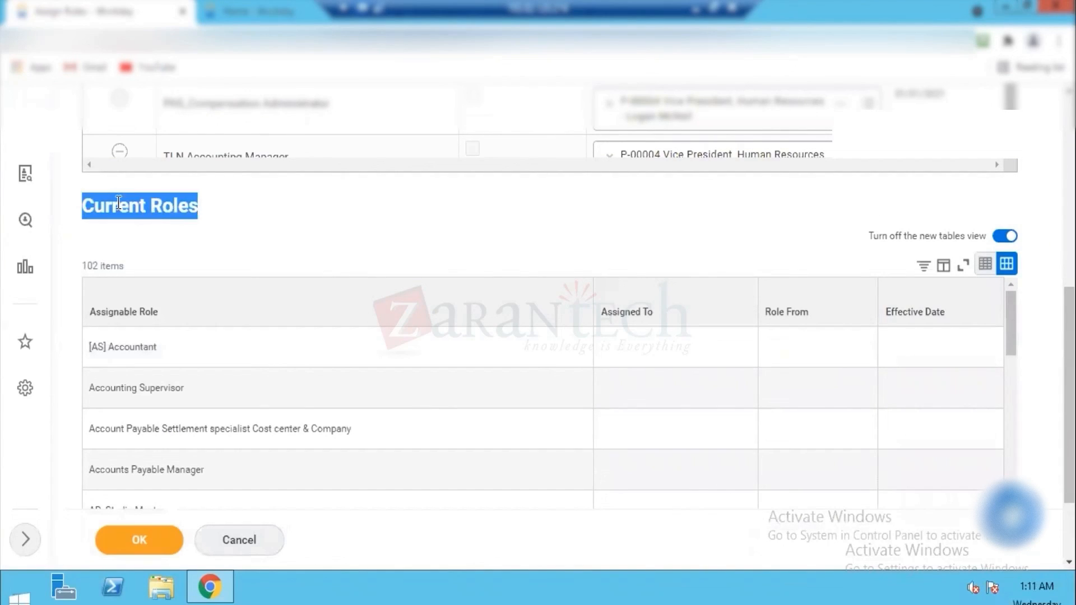
# Step: Add a row to Dell Inc's Assign Roles table and set its role to Accounting Manager
pyautogui.doubleClick(108, 266)
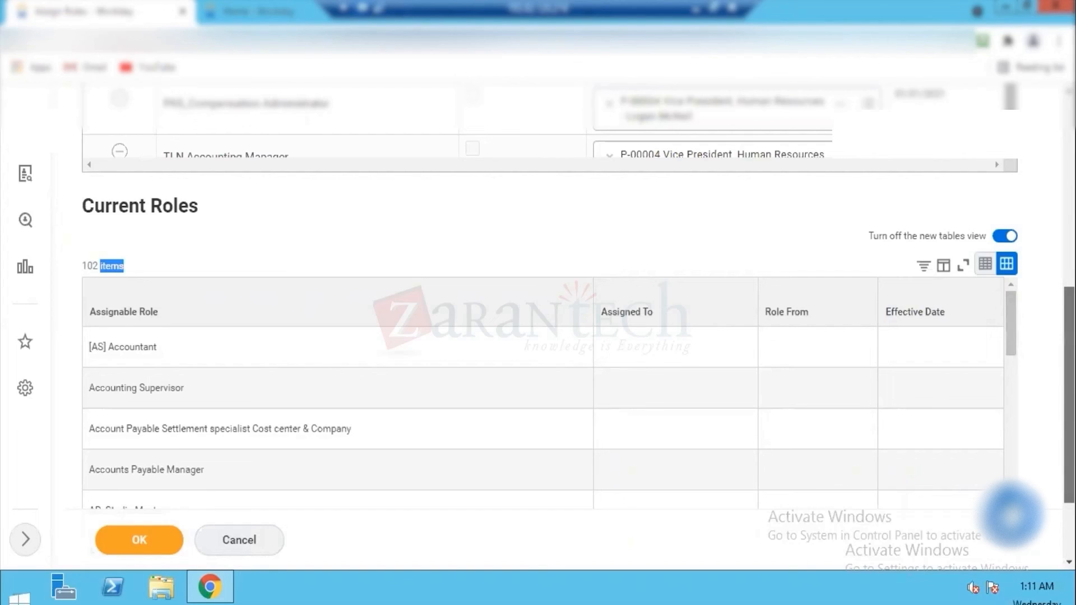
pyautogui.scroll(5, 469, 261)
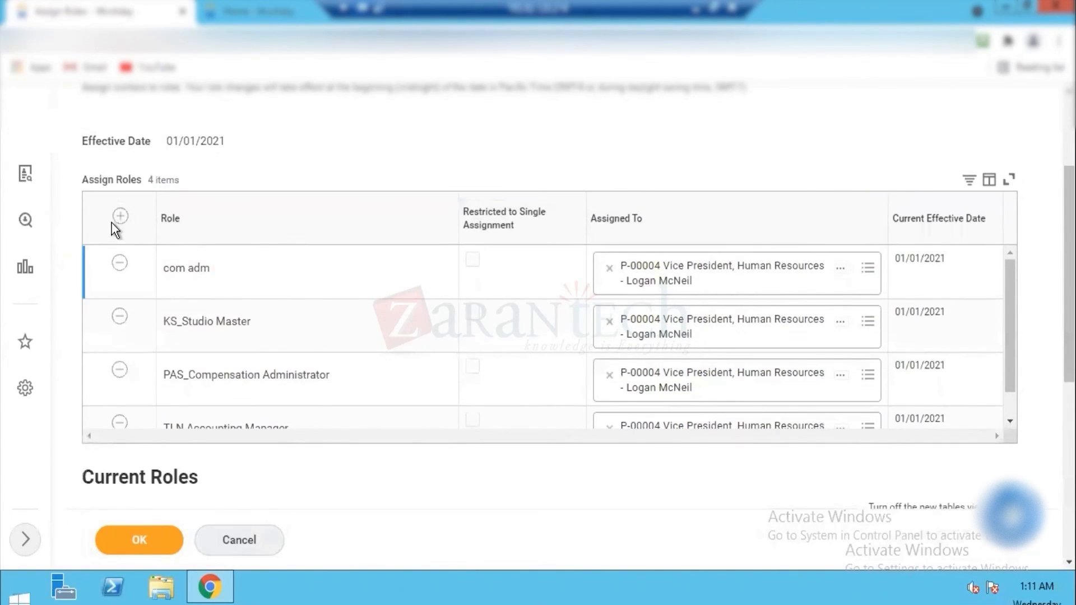
pyautogui.click(121, 218)
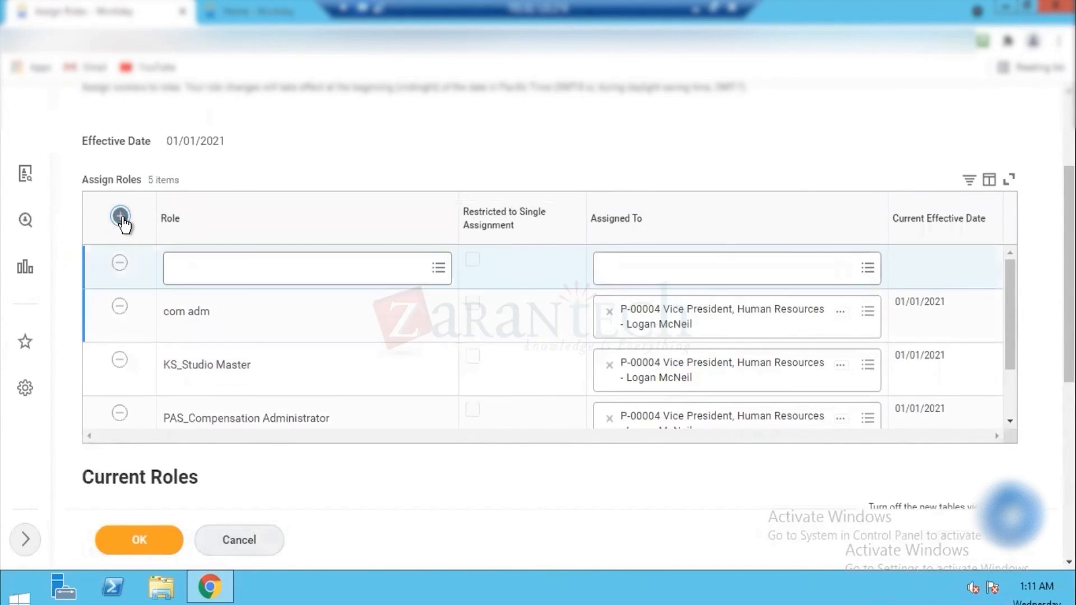
pyautogui.click(232, 274)
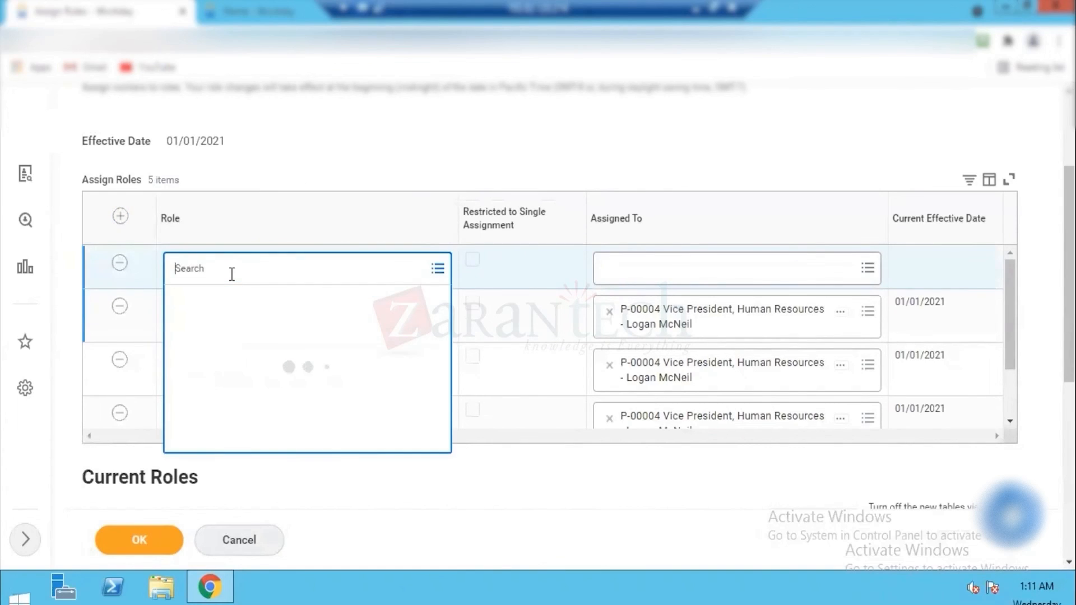
pyautogui.write('c')
pyautogui.press('BackSpace')
pyautogui.press('BackSpace')
pyautogui.write('accounting')
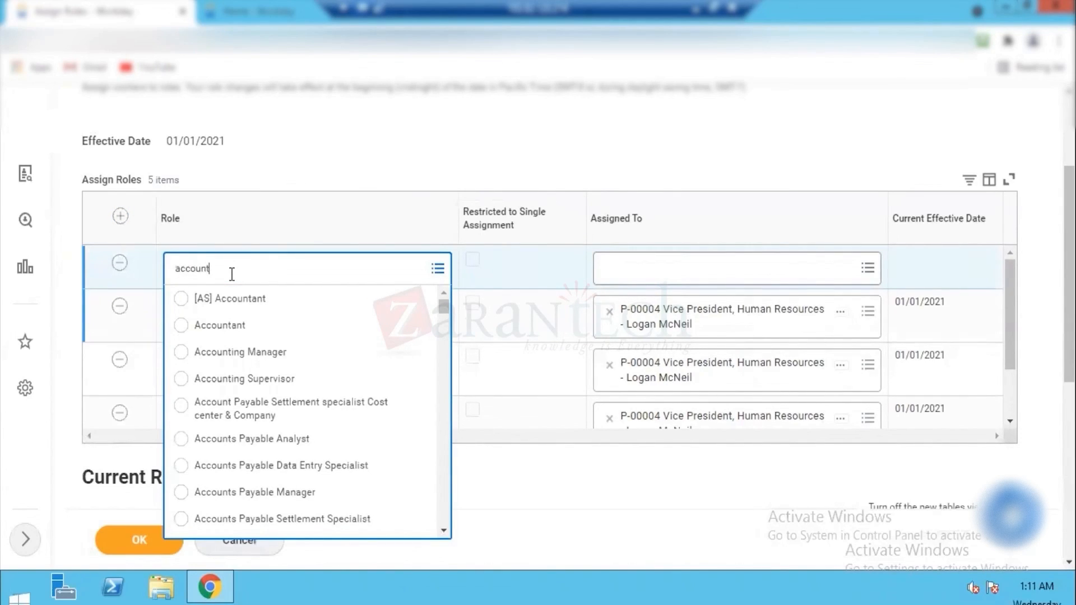
pyautogui.click(244, 352)
pyautogui.click(302, 157)
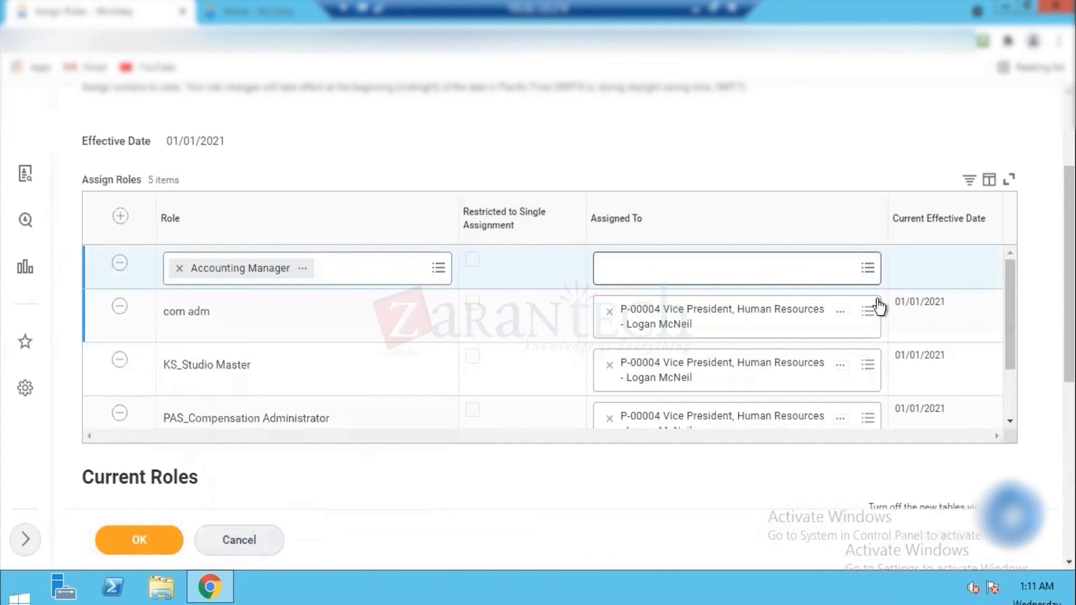
# Step: Try to find the Accounting Manager row's assignee by the worker's first name
pyautogui.click(801, 270)
pyautogui.write('Logan M')
pyautogui.press('Return')
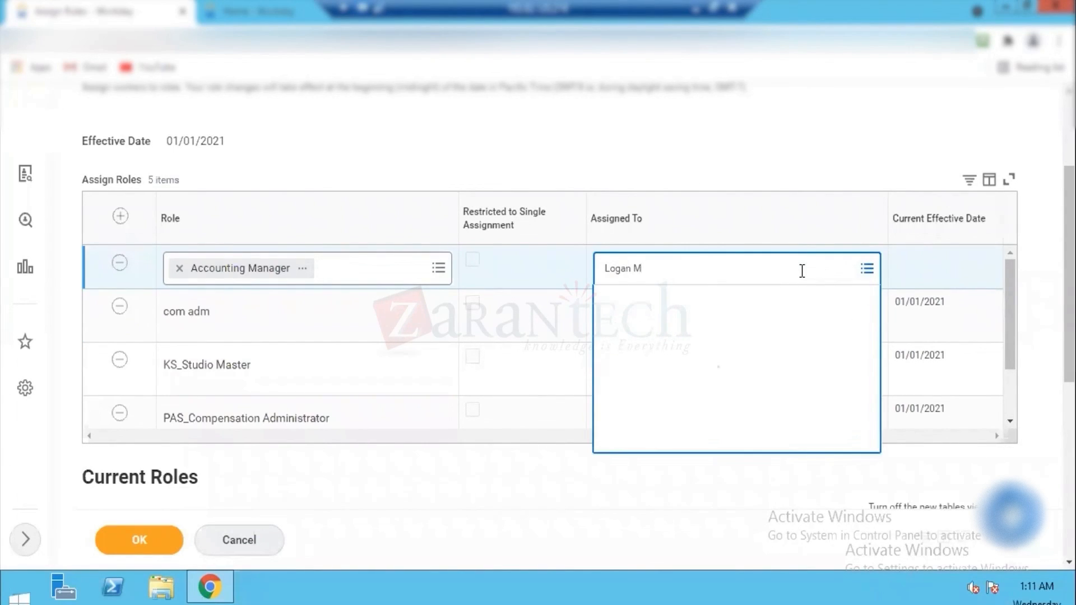
pyautogui.press('BackSpace')
pyautogui.write('Logan')
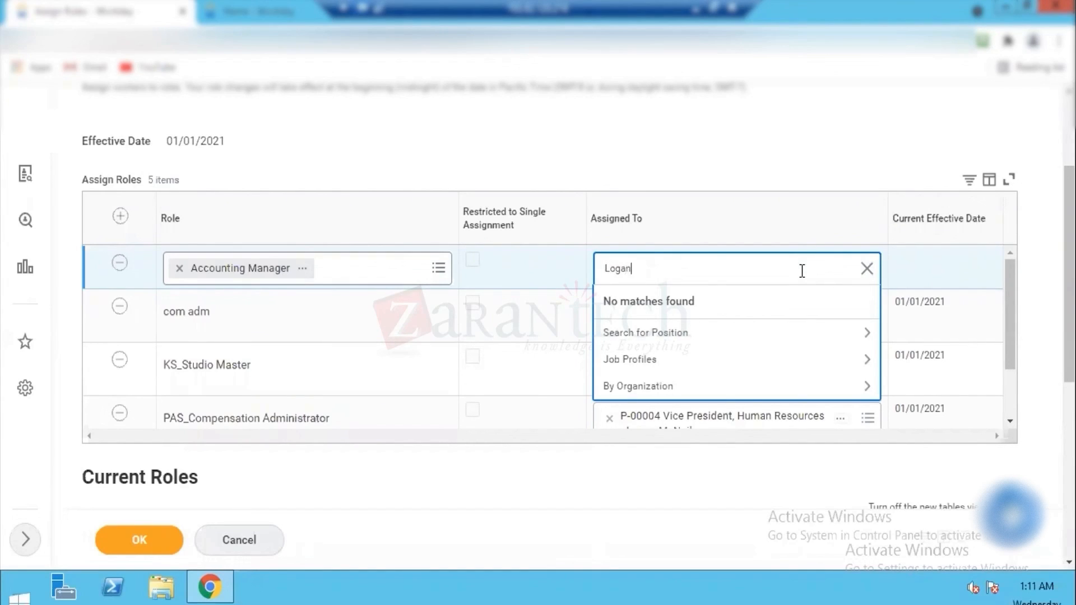
pyautogui.press('Return')
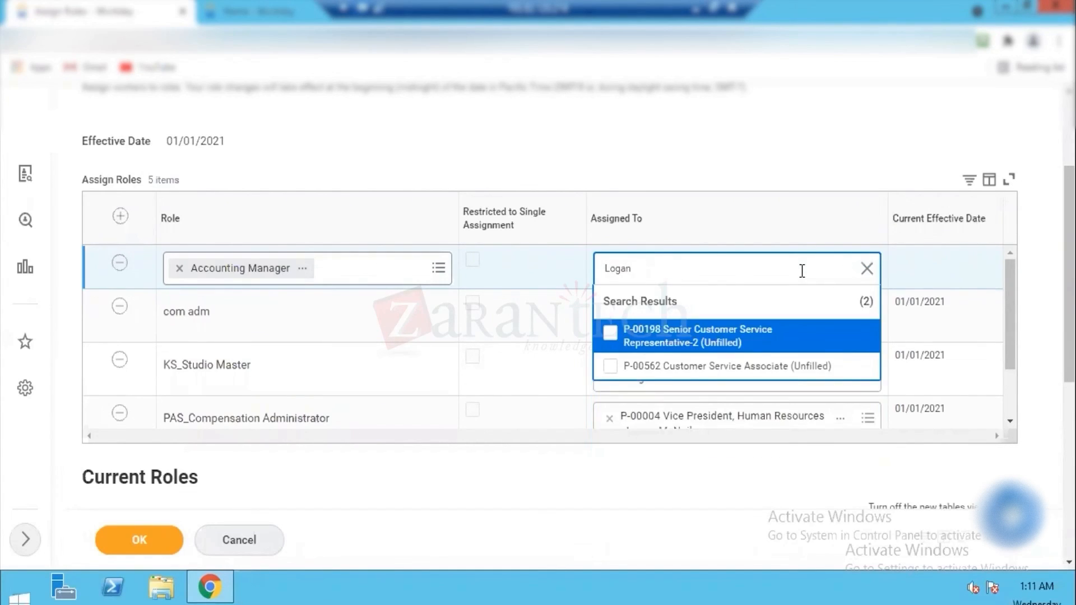
pyautogui.click(775, 163)
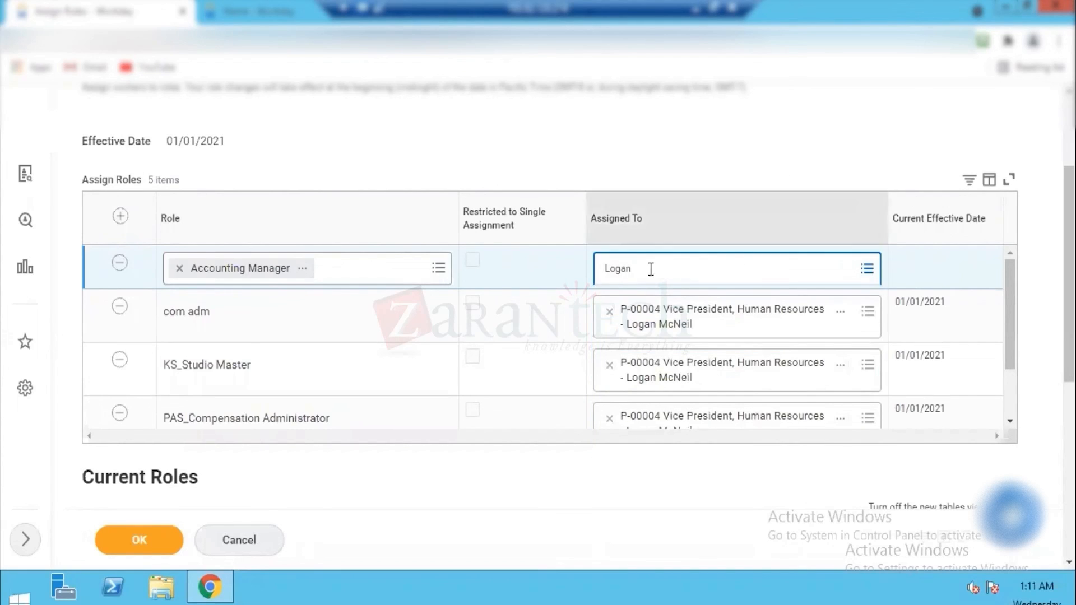
pyautogui.click(649, 271)
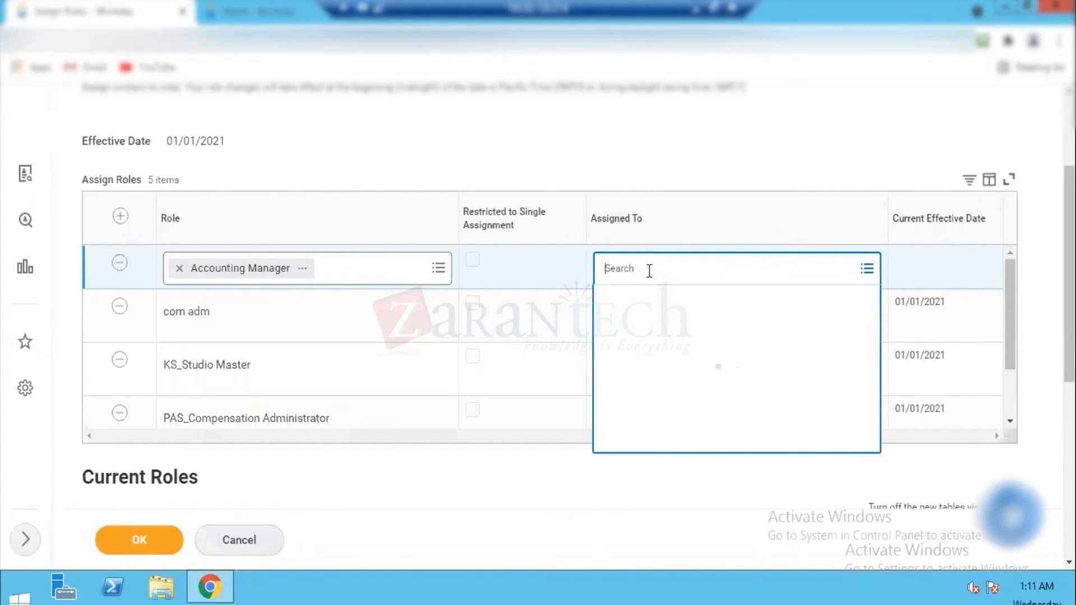
pyautogui.click(857, 159)
# Step: Check the position ID of the worker assigned to the KS_Studio Master and PAS_Compensation Administrator roles
pyautogui.click(634, 381)
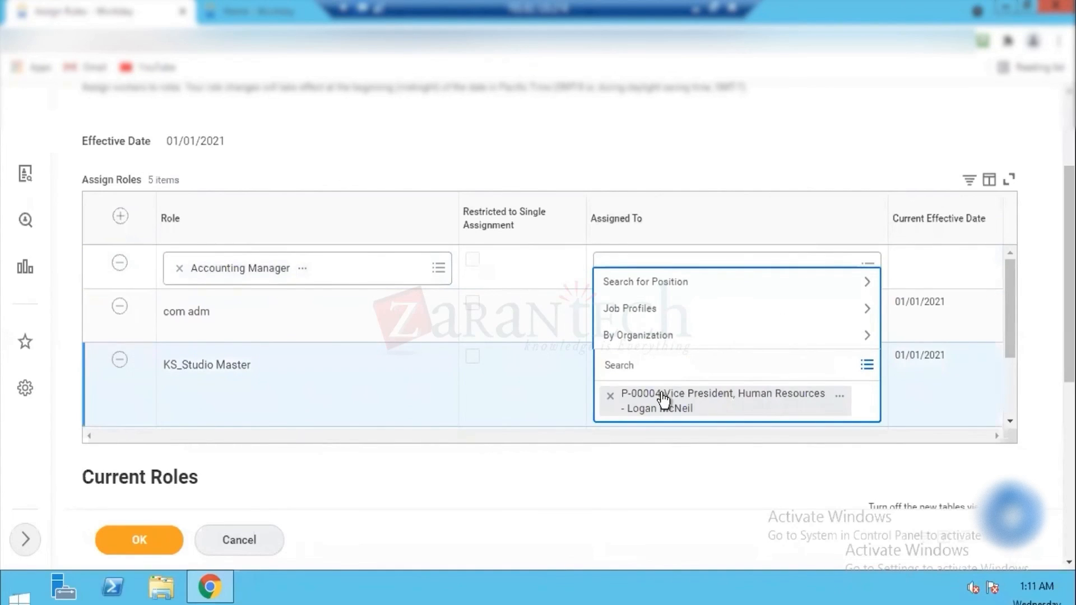
pyautogui.click(662, 394)
pyautogui.click(661, 392)
pyautogui.click(617, 377)
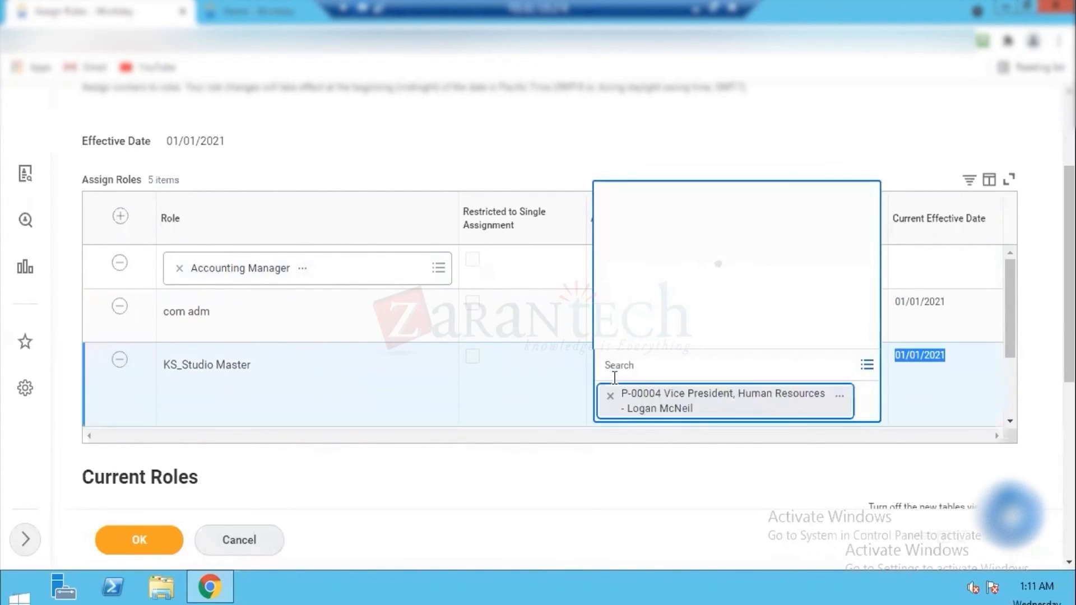
pyautogui.click(656, 396)
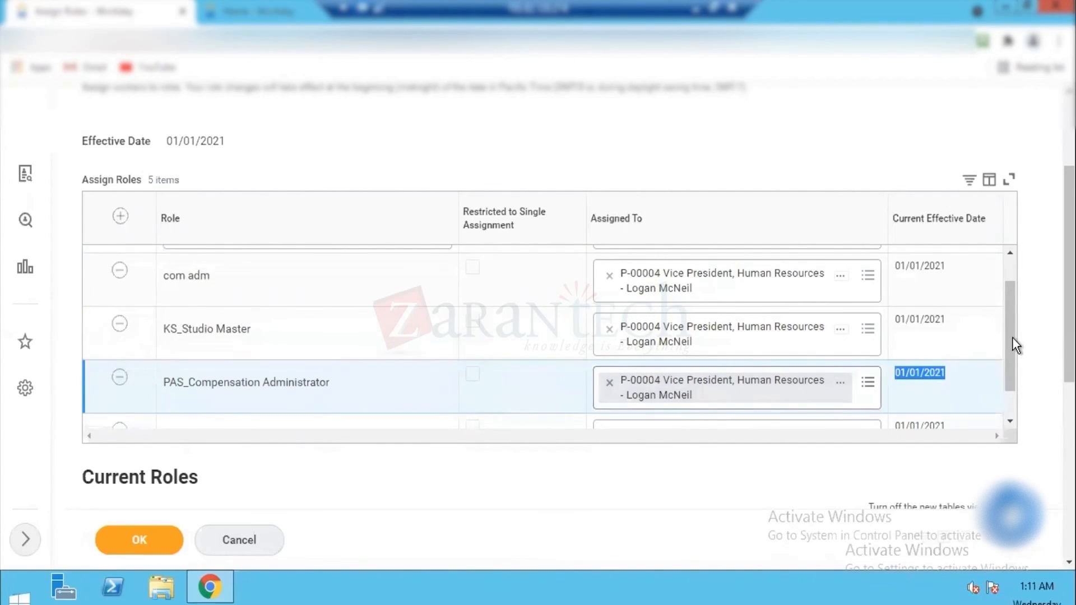
pyautogui.moveTo(1004, 314); pyautogui.dragTo(1004, 252)
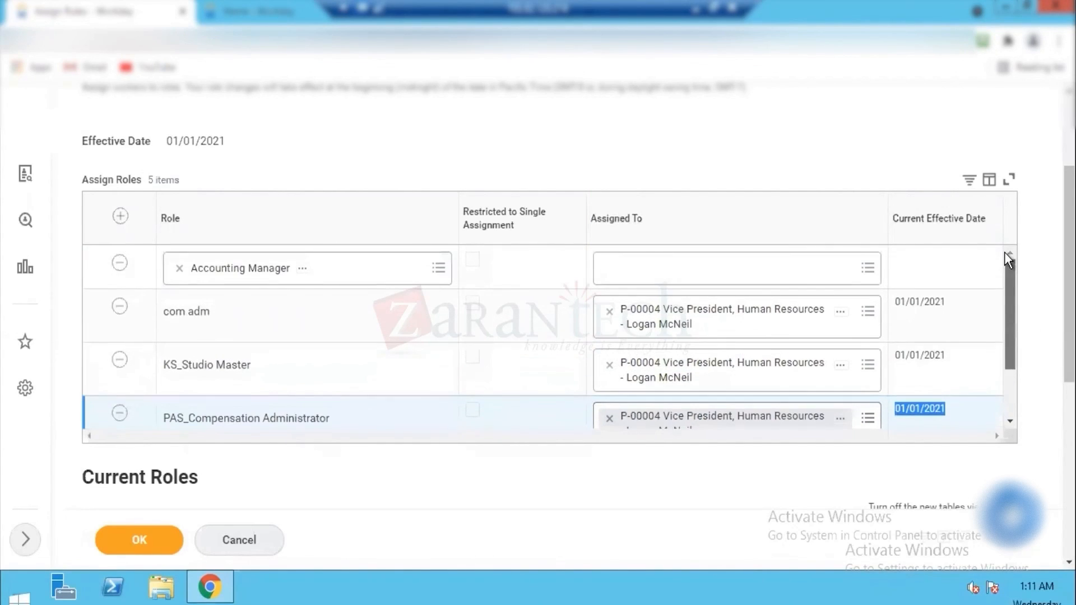
# Step: Assign the Accounting Manager role to position P-00004 Vice President, Human Resources
pyautogui.click(722, 270)
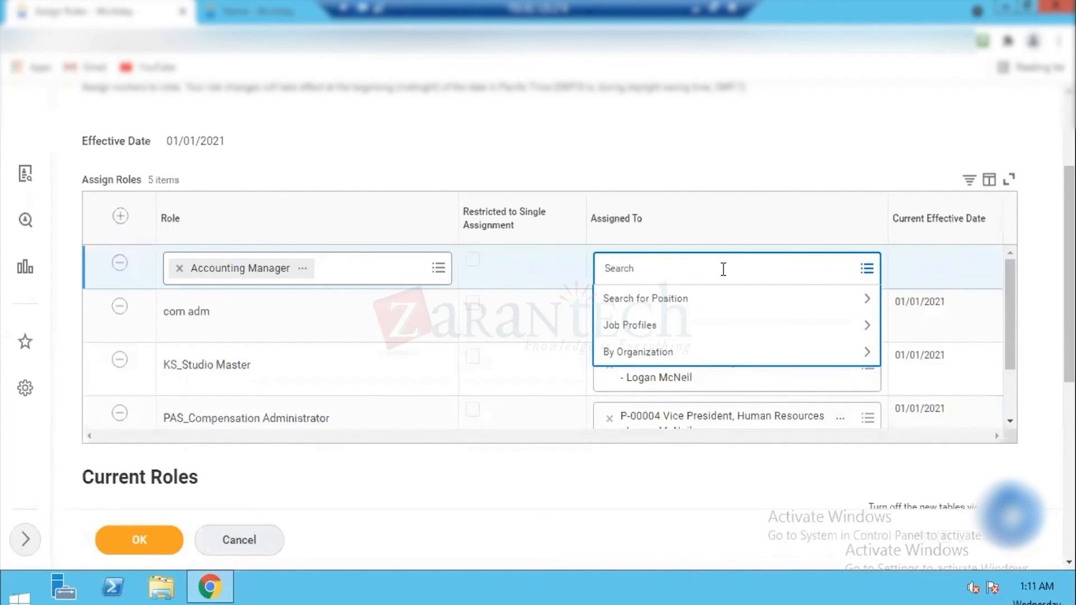
pyautogui.write('P-00004')
pyautogui.press('Return')
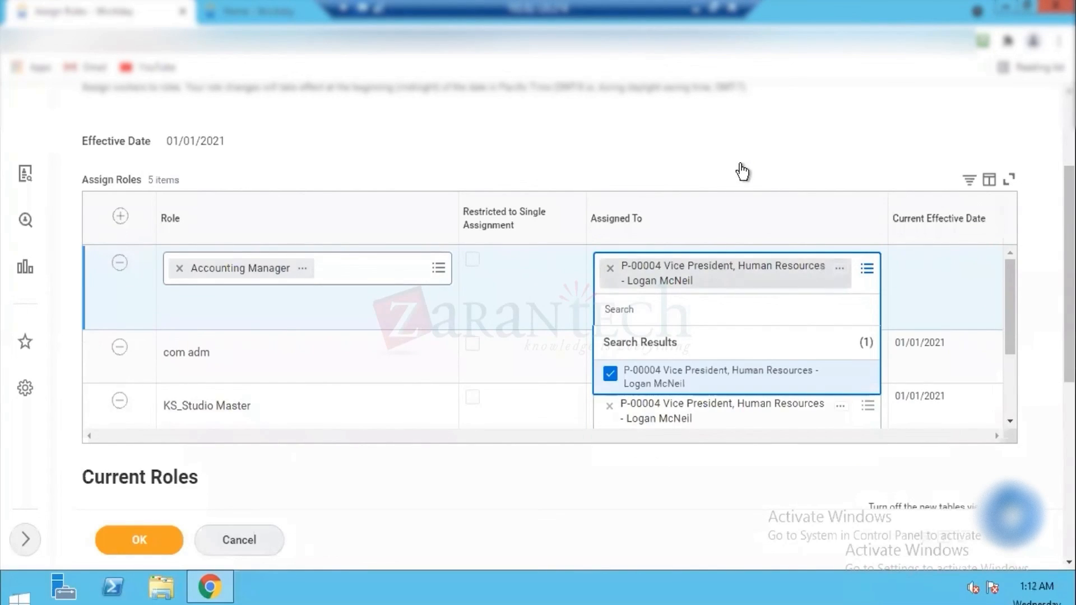
pyautogui.click(740, 165)
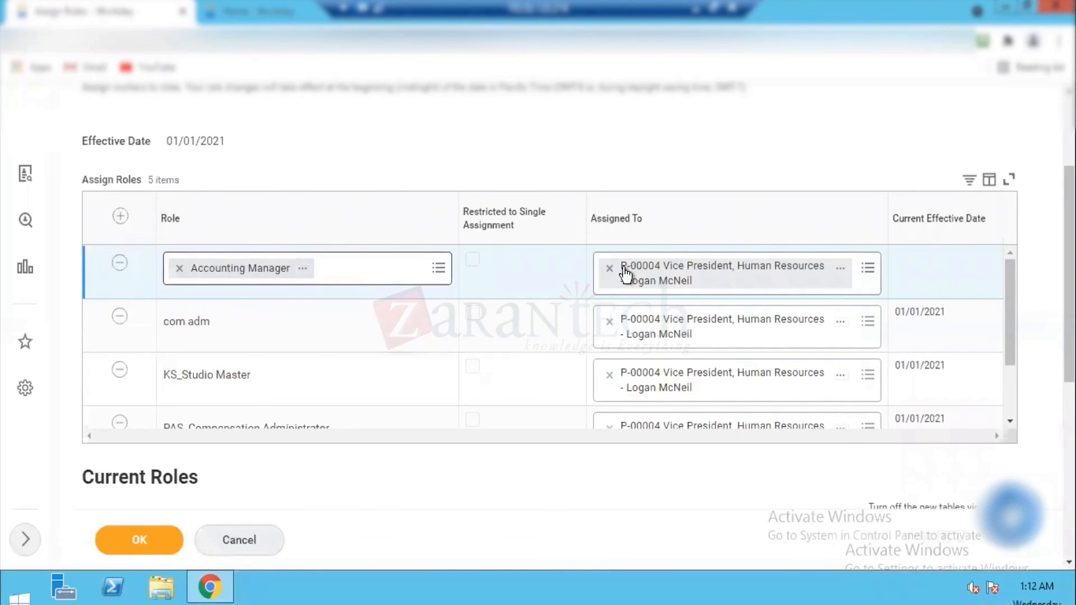
# Step: Add another row to the Assign Roles table and set its role to Accountant
pyautogui.scroll(-2, 453, 243)
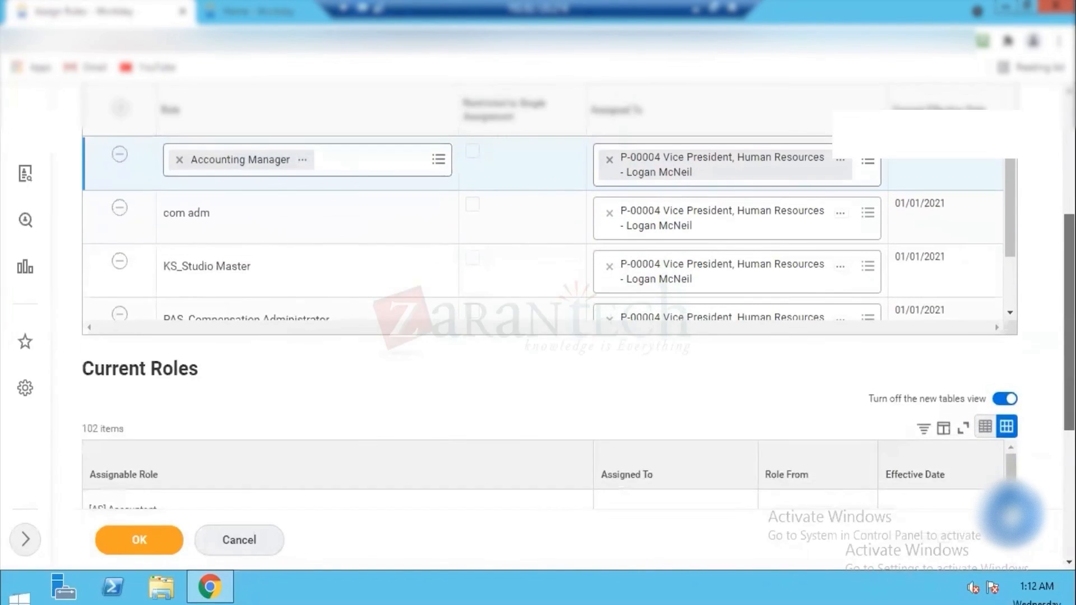
pyautogui.scroll(3, 453, 243)
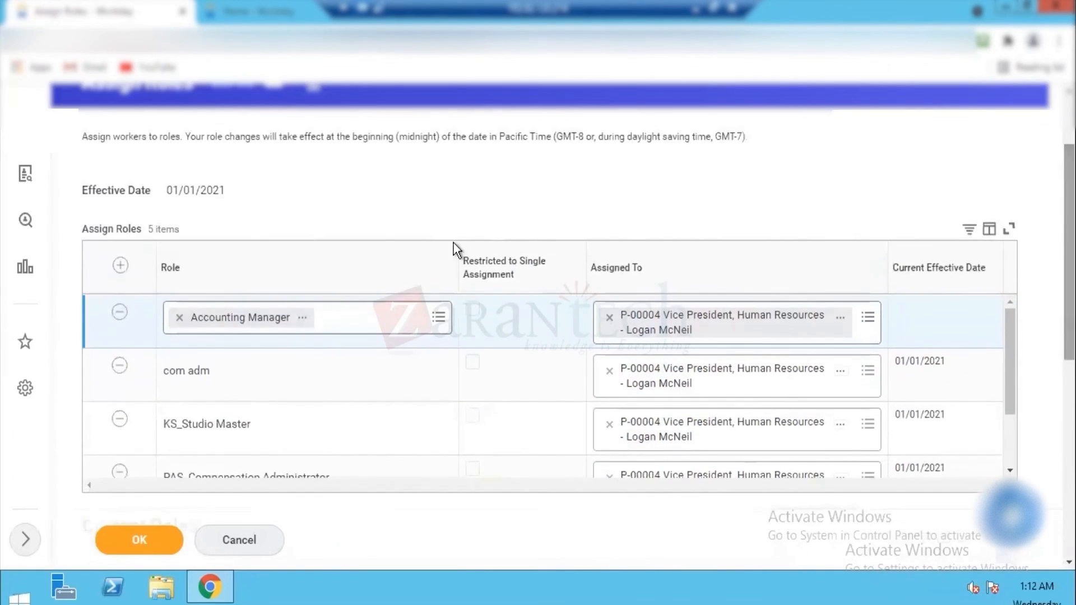
pyautogui.click(120, 265)
pyautogui.click(253, 318)
pyautogui.write('accountant')
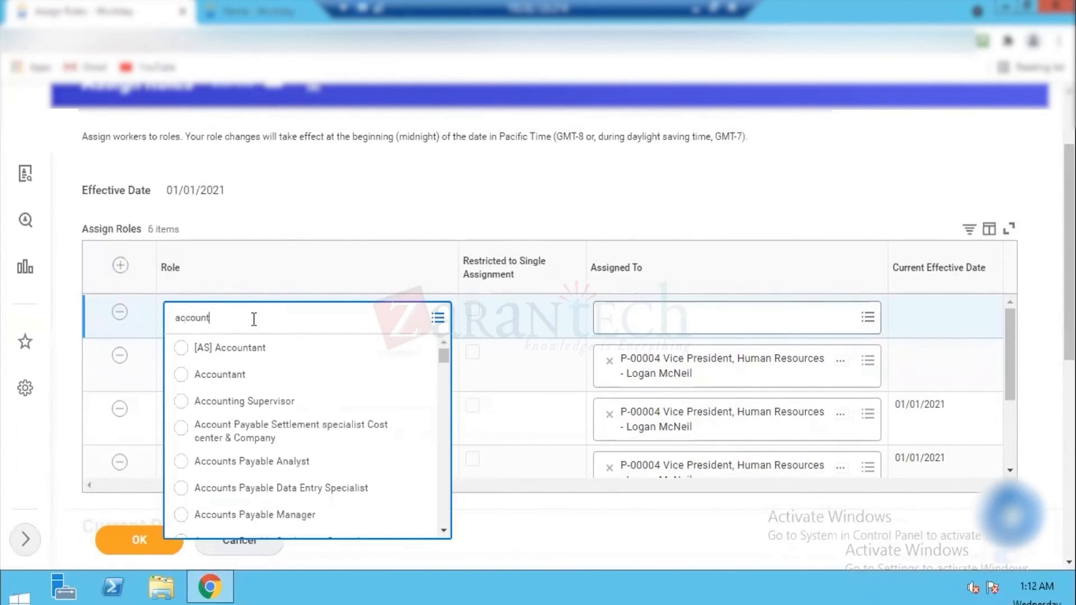
pyautogui.click(215, 375)
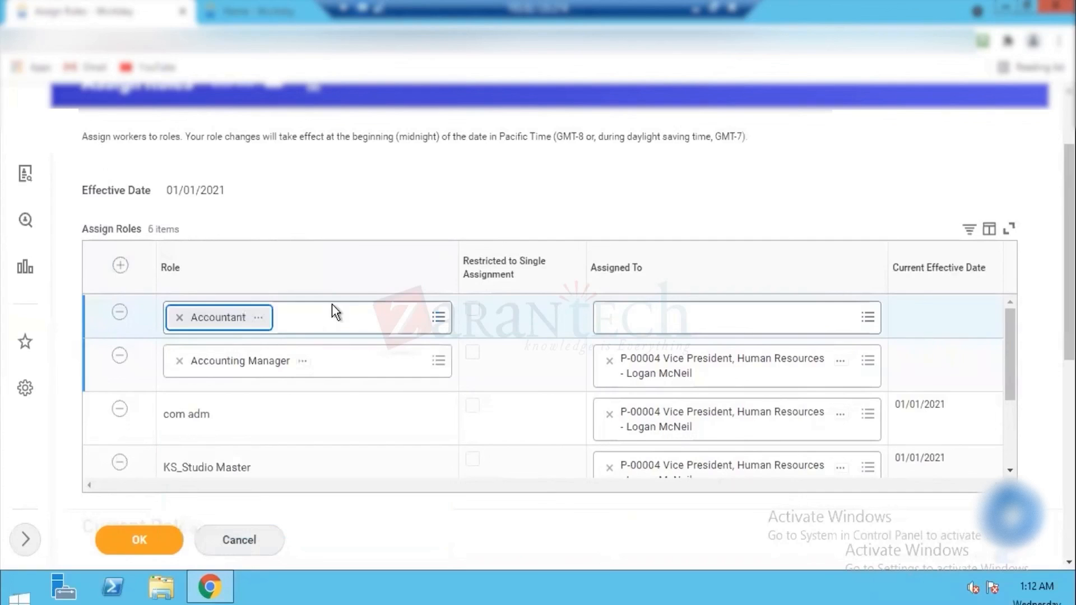
# Step: Assign the Accountant role to position P-00004 Vice President, Human Resources, and submit the role assignments
pyautogui.click(695, 326)
pyautogui.write('P-00004')
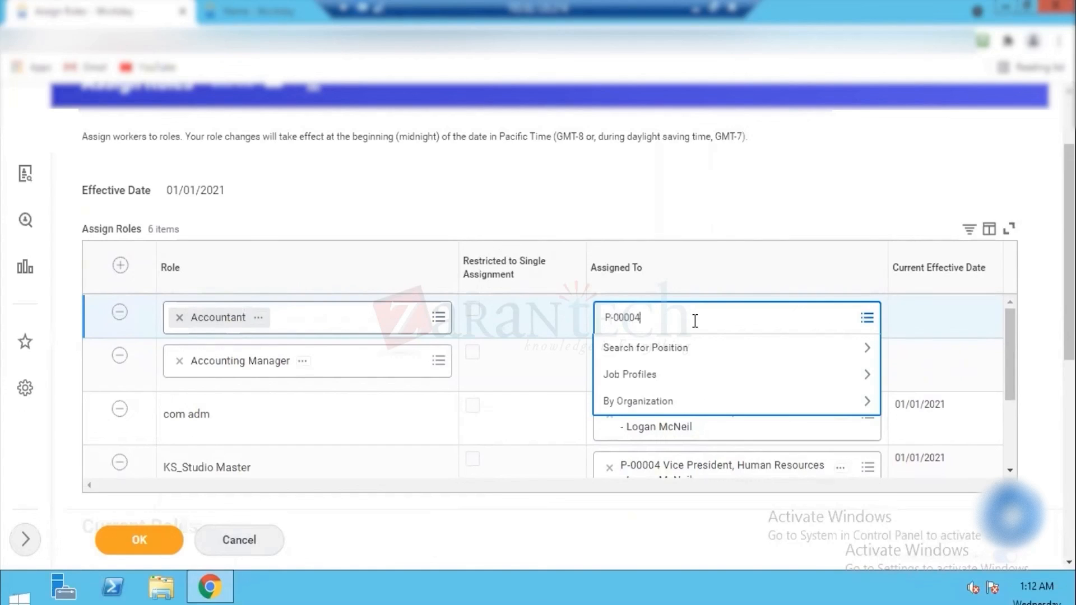
pyautogui.press('Return')
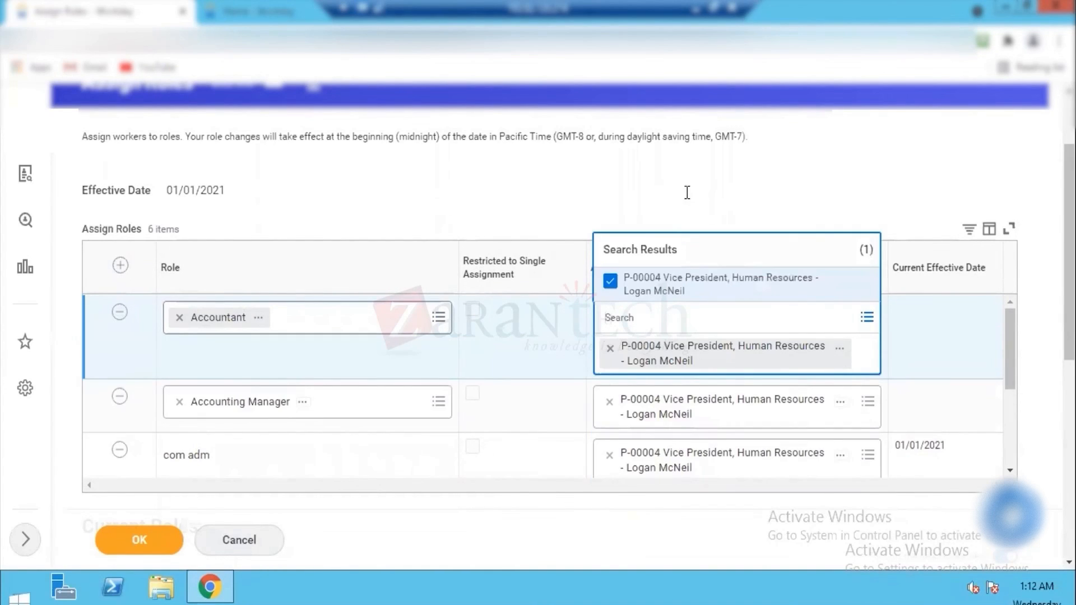
pyautogui.click(549, 216)
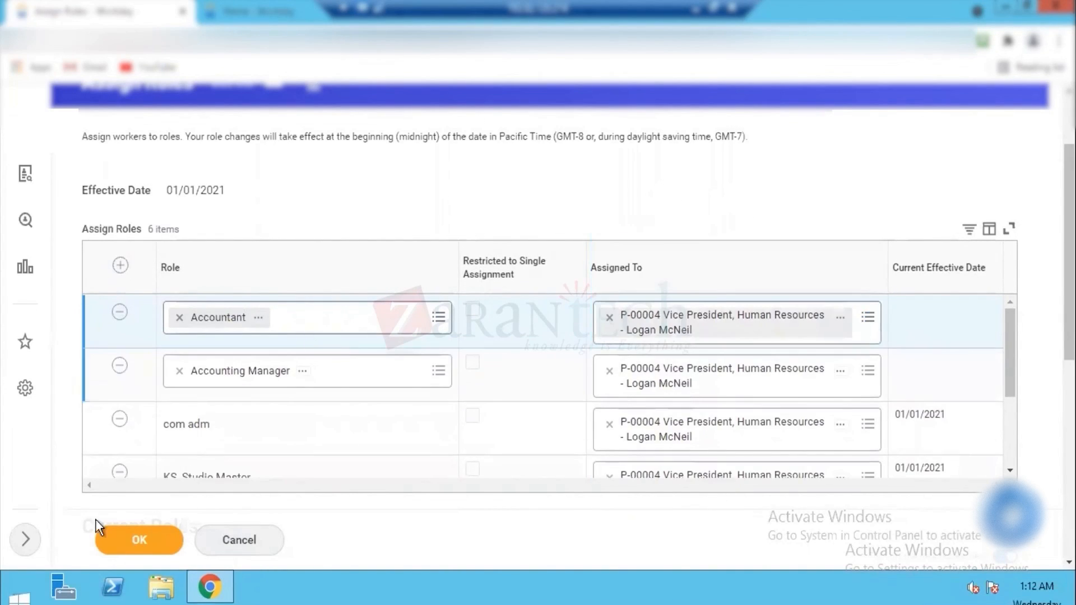
pyautogui.click(151, 540)
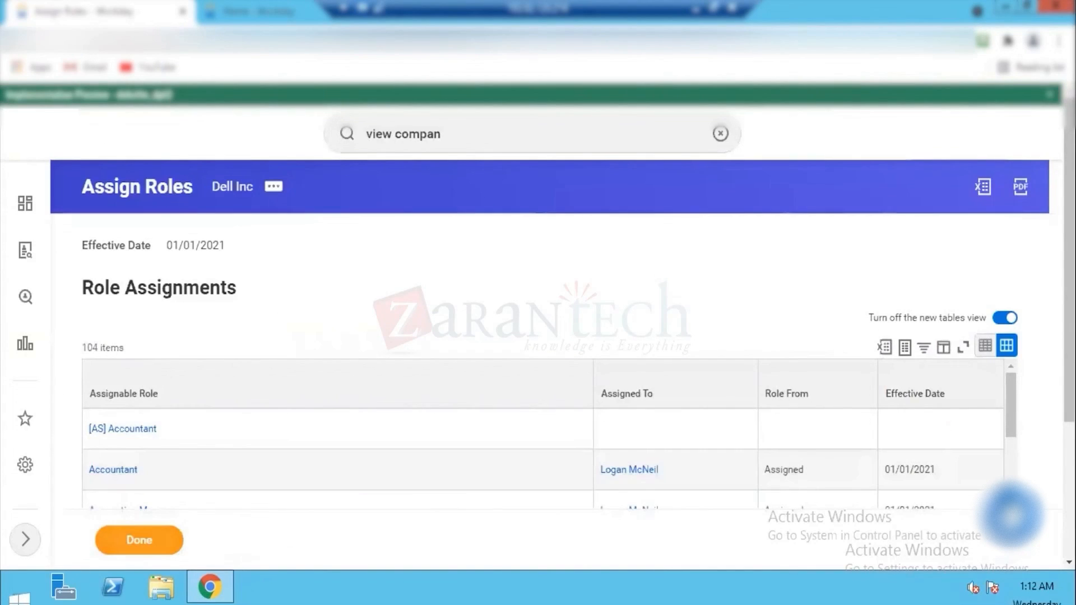
# Step: Review the submitted role assignments, finish the task and check the roles listed for Dell Inc
pyautogui.scroll(-2, 538, 337)
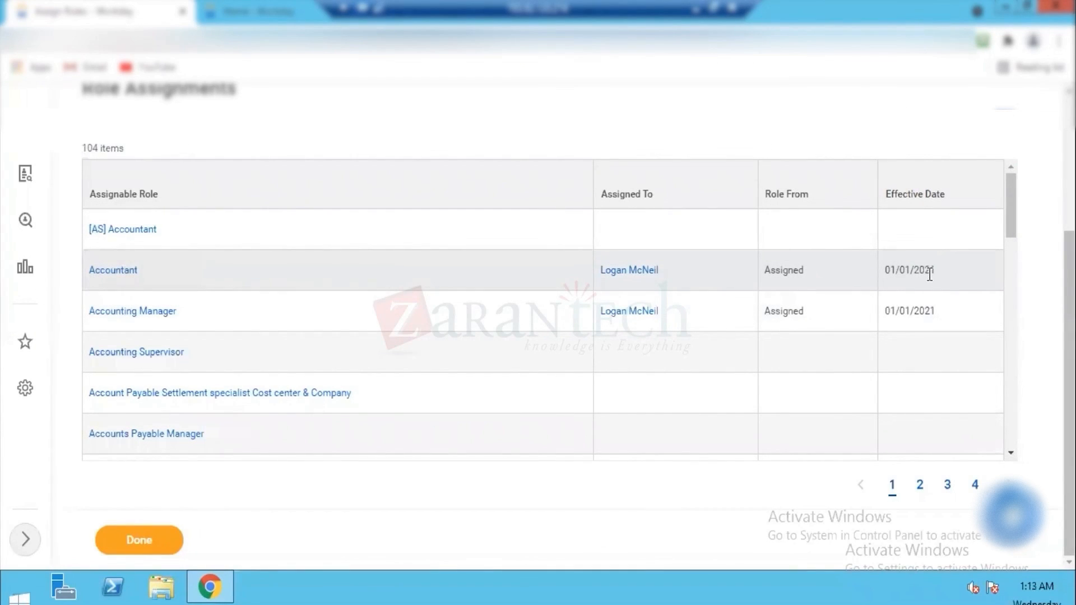
pyautogui.click(152, 539)
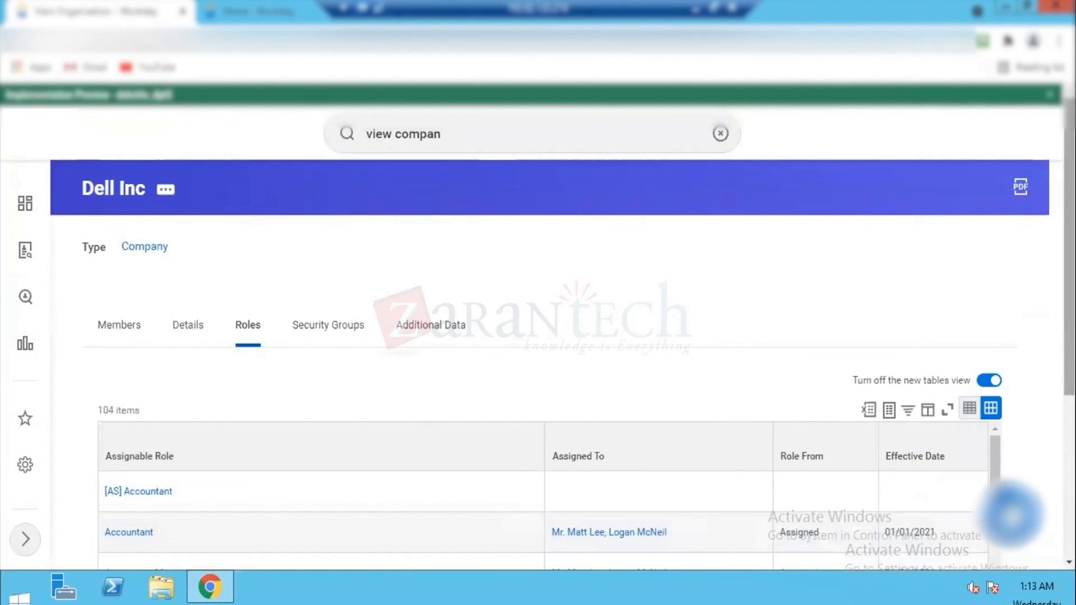
pyautogui.scroll(-5, 754, 358)
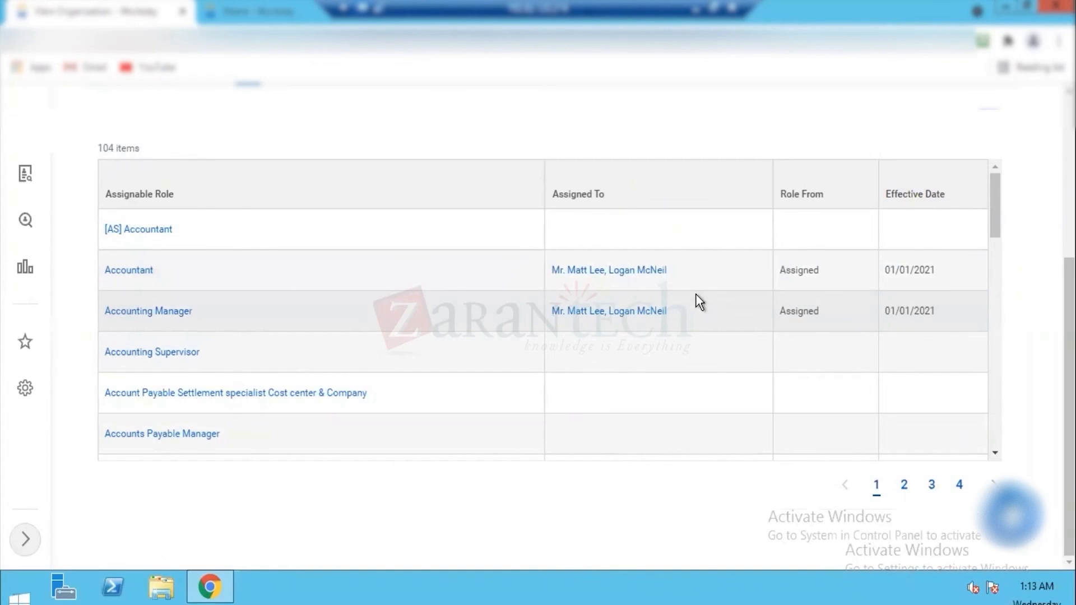
pyautogui.scroll(5, 538, 336)
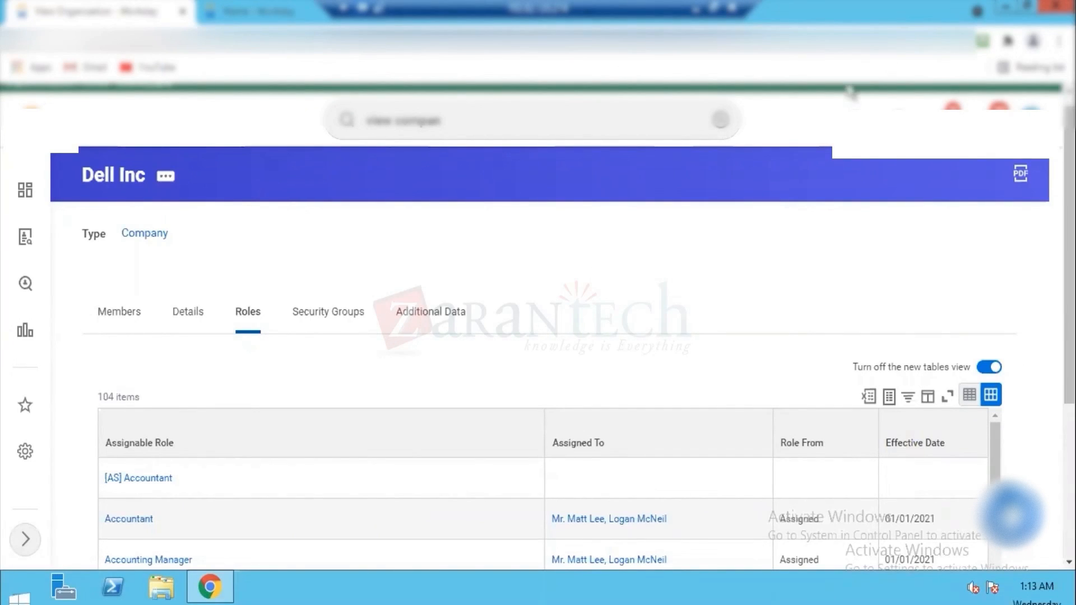
# Step: Look over Dell Inc's security groups and its organization details
pyautogui.click(330, 315)
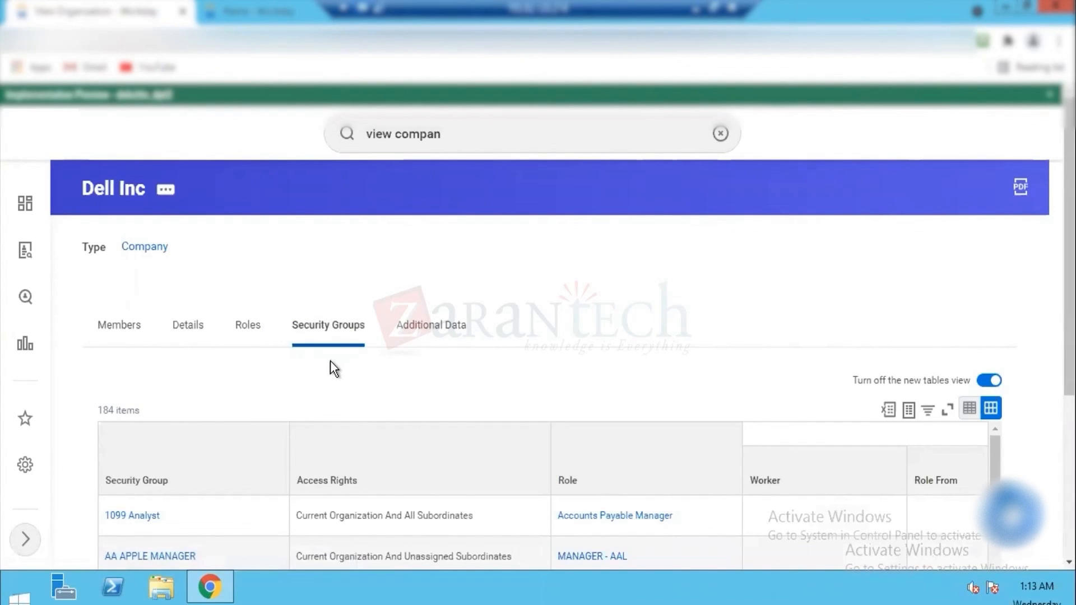
pyautogui.click(175, 324)
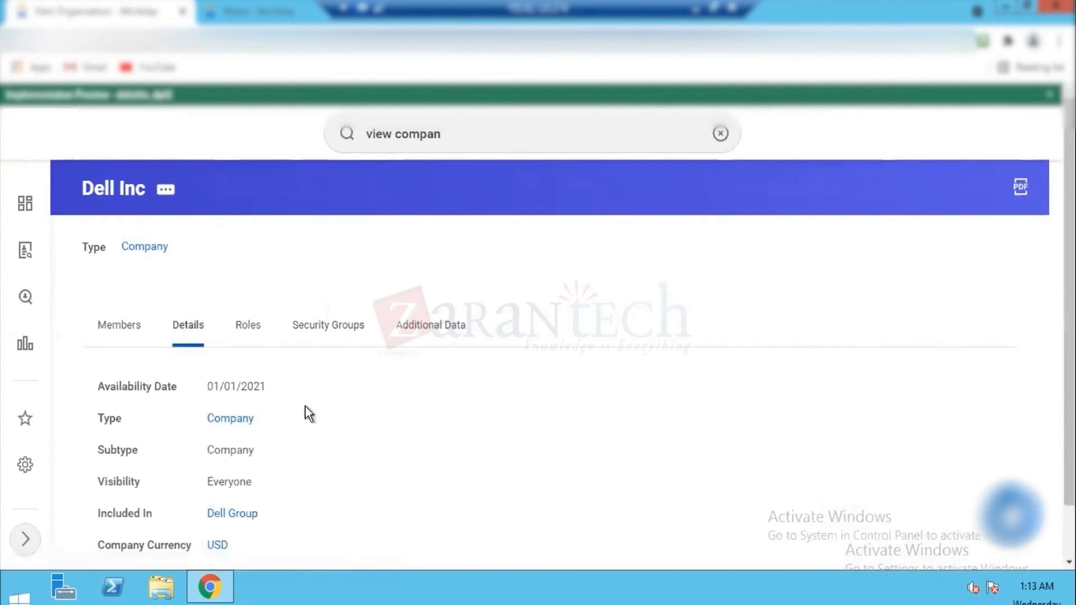
pyautogui.scroll(-1, 538, 337)
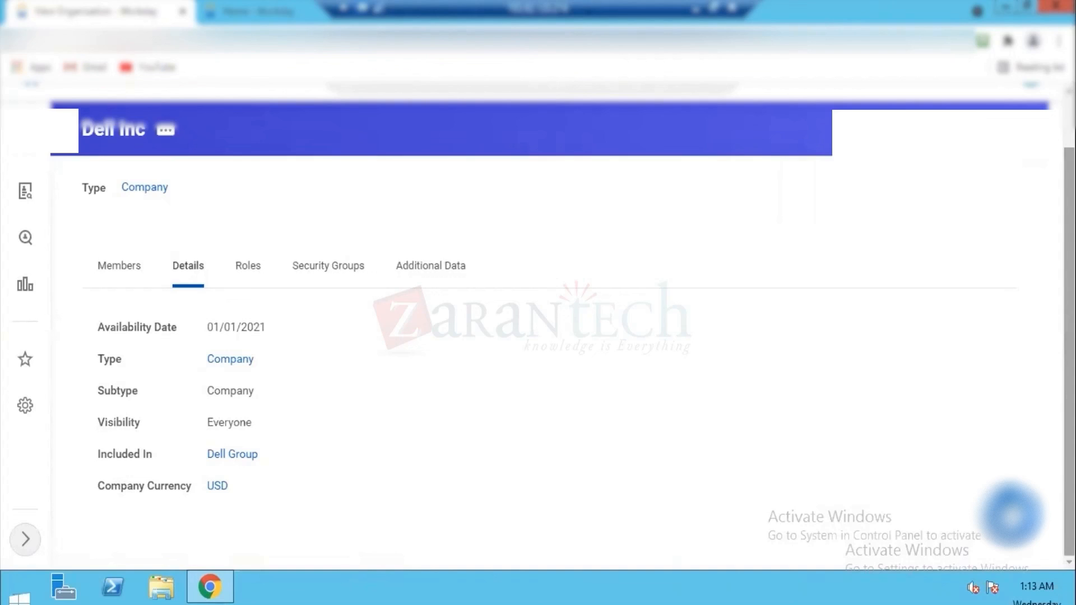
pyautogui.scroll(1, 655, 156)
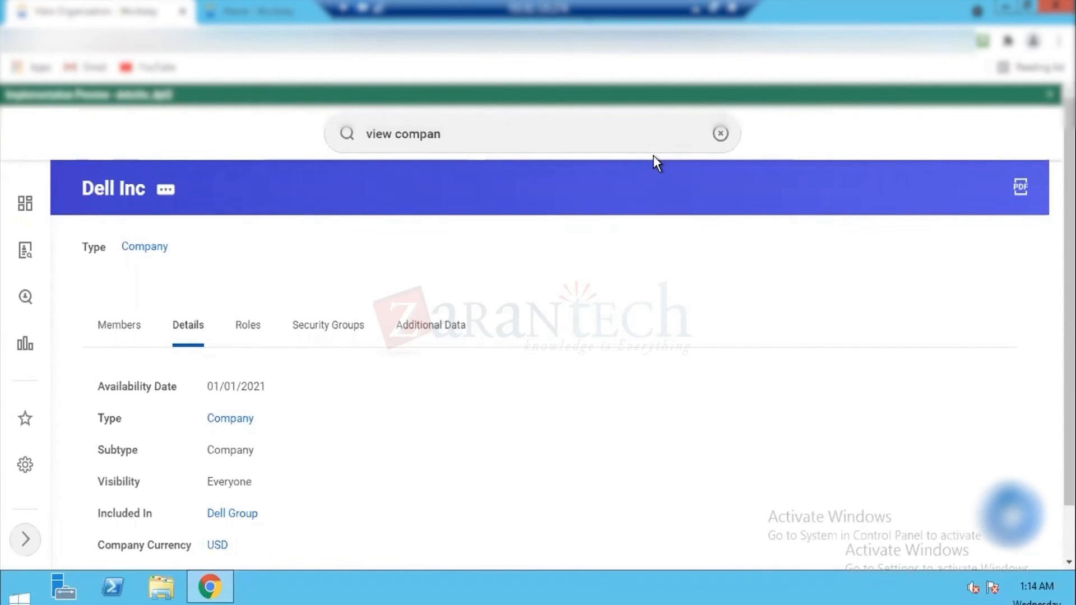
# Step: Switch to the ZT.xlsx workbook in Excel and change the project's client name in cell F43 to Dell
pyautogui.hotkey('alt', 'Tab')
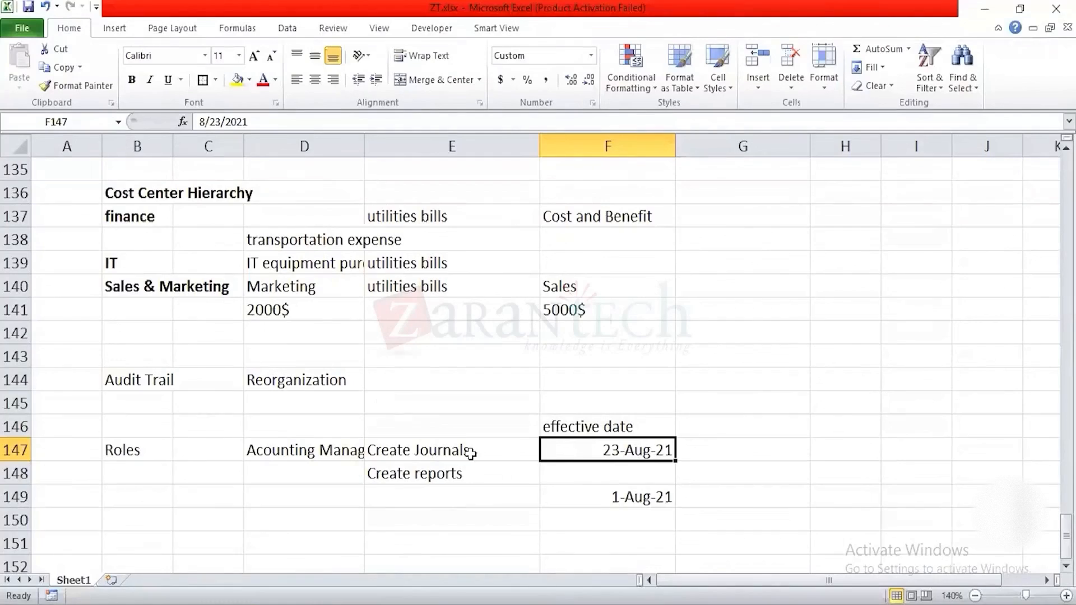
pyautogui.click(267, 259)
pyautogui.press('Down')
pyautogui.press('Down')
pyautogui.press('Up')
pyautogui.press('Up')
pyautogui.press('Up')
pyautogui.press('Up')
pyautogui.press('Up')
pyautogui.press('Up')
pyautogui.press('Up')
pyautogui.press('Up')
pyautogui.press('Up')
pyautogui.press('Up')
pyautogui.press('Up')
pyautogui.press('Up')
pyautogui.press('Up')
pyautogui.press('Up')
pyautogui.press('Up')
pyautogui.press('Up')
pyautogui.press('Up')
pyautogui.press('Up')
pyautogui.press('Up')
pyautogui.press('Up')
pyautogui.press('Up')
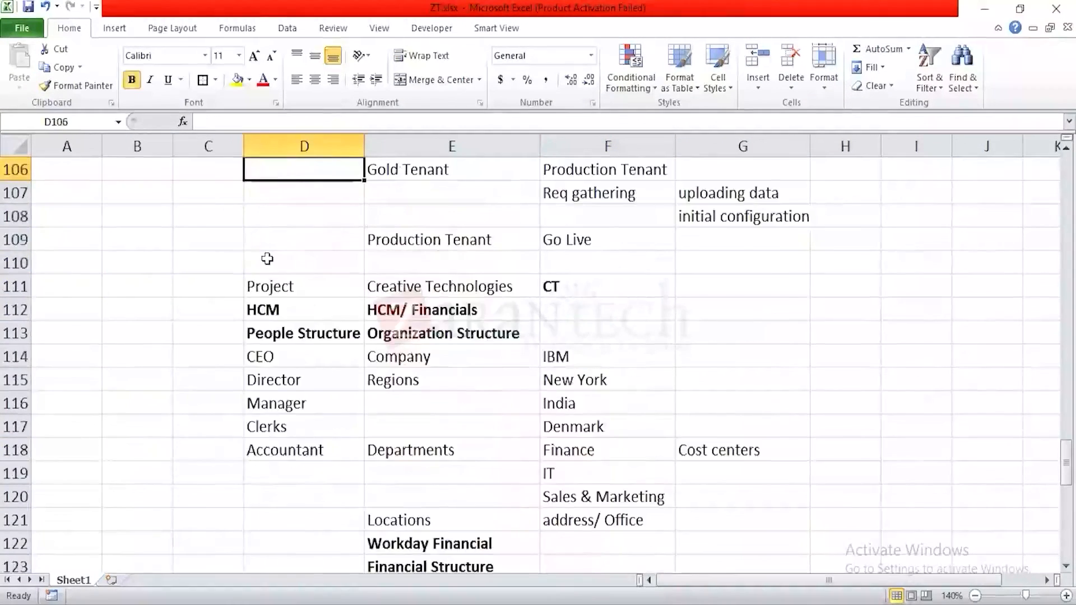
pyautogui.press('Up')
pyautogui.press('Up')
pyautogui.press('Up')
pyautogui.press('Up')
pyautogui.press('Up')
pyautogui.press('Up')
pyautogui.press('Up')
pyautogui.press('Up')
pyautogui.press('Up')
pyautogui.press('Up')
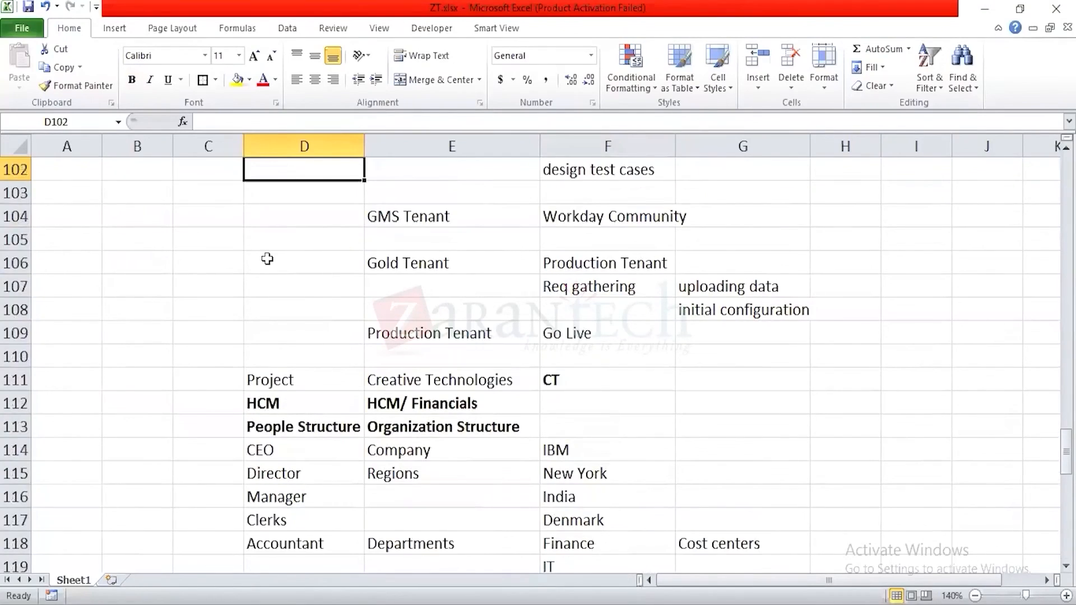
pyautogui.press('Up')
pyautogui.press('Up')
pyautogui.press('Up')
pyautogui.press('Up')
pyautogui.press('Up')
pyautogui.press('Up')
pyautogui.press('Up')
pyautogui.press('Up')
pyautogui.press('Up')
pyautogui.press('Up')
pyautogui.press('Up')
pyautogui.press('Up')
pyautogui.press('Up')
pyautogui.press('Up')
pyautogui.press('Up')
pyautogui.press('Up')
pyautogui.press('Up')
pyautogui.press('Up')
pyautogui.press('Up')
pyautogui.press('Up')
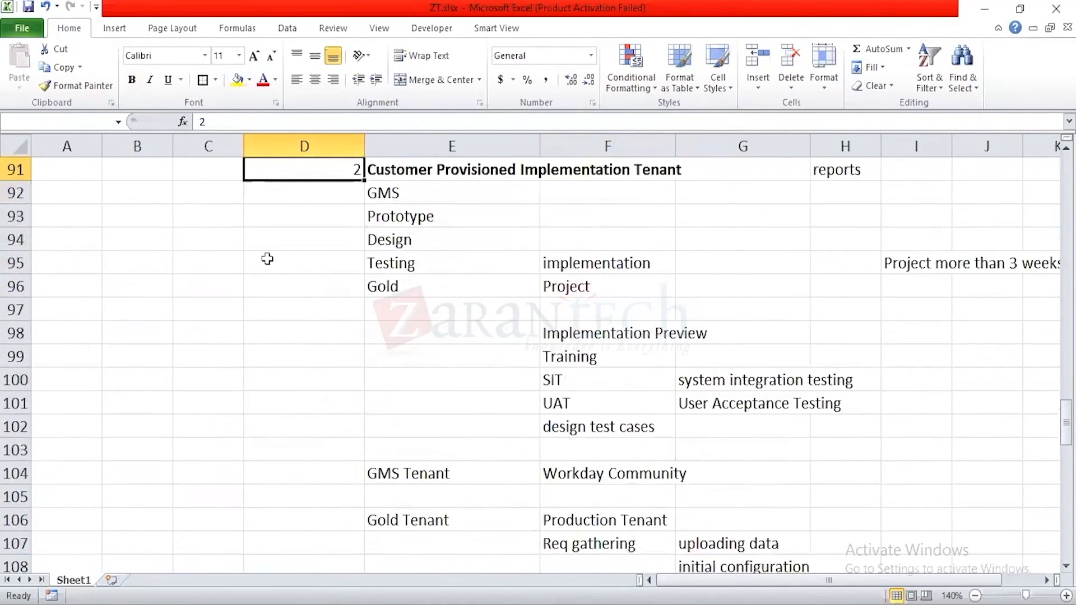
pyautogui.press('Up')
pyautogui.press('Up')
pyautogui.press('Up')
pyautogui.press('Up')
pyautogui.press('Up')
pyautogui.press('Up')
pyautogui.press('Up')
pyautogui.press('Up')
pyautogui.press('Up')
pyautogui.press('Up')
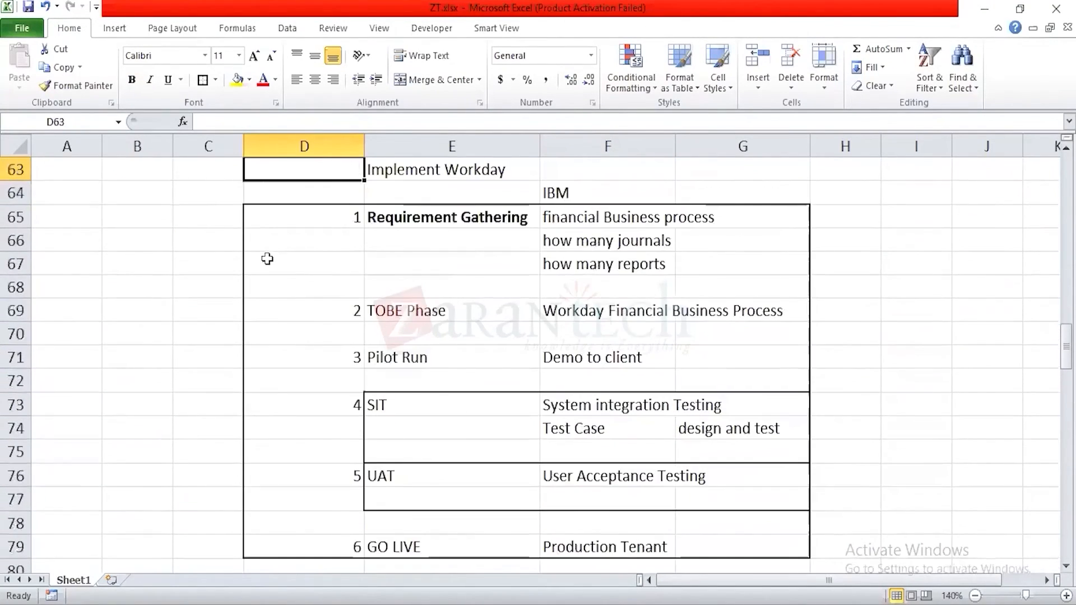
pyautogui.press('Up')
pyautogui.press('Up')
pyautogui.press('Up')
pyautogui.press('Up')
pyautogui.press('Up')
pyautogui.press('Up')
pyautogui.press('Up')
pyautogui.press('Up')
pyautogui.press('Up')
pyautogui.press('Up')
pyautogui.press('Up')
pyautogui.press('Up')
pyautogui.press('Up')
pyautogui.press('Up')
pyautogui.press('Up')
pyautogui.press('Up')
pyautogui.press('Up')
pyautogui.press('Up')
pyautogui.press('Up')
pyautogui.press('Up')
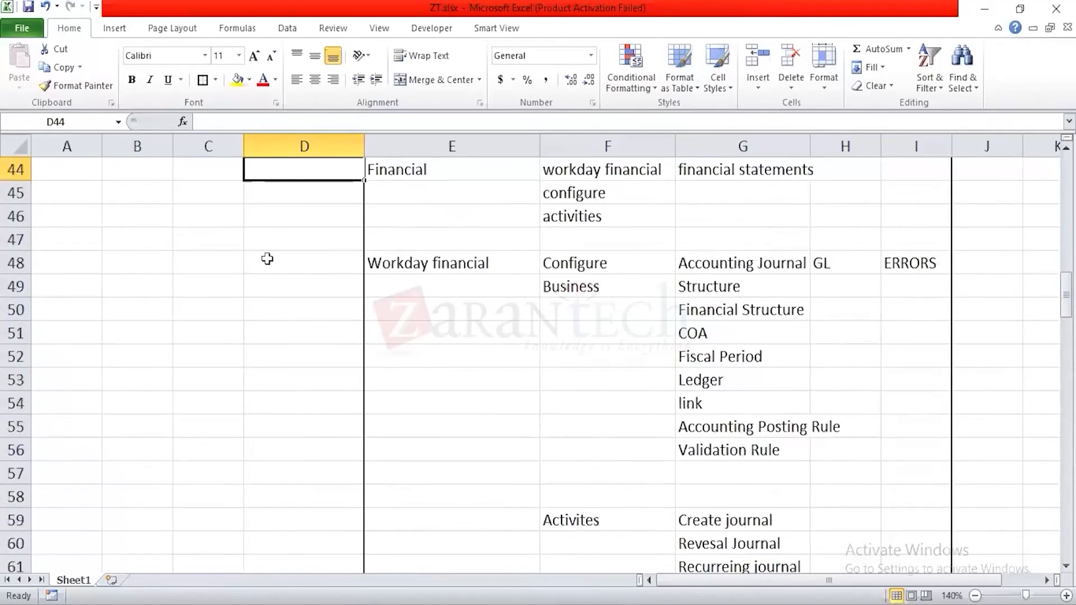
pyautogui.press('Up')
pyautogui.press('Up')
pyautogui.press('Right')
pyautogui.press('Down')
pyautogui.press('Down')
pyautogui.press('Down')
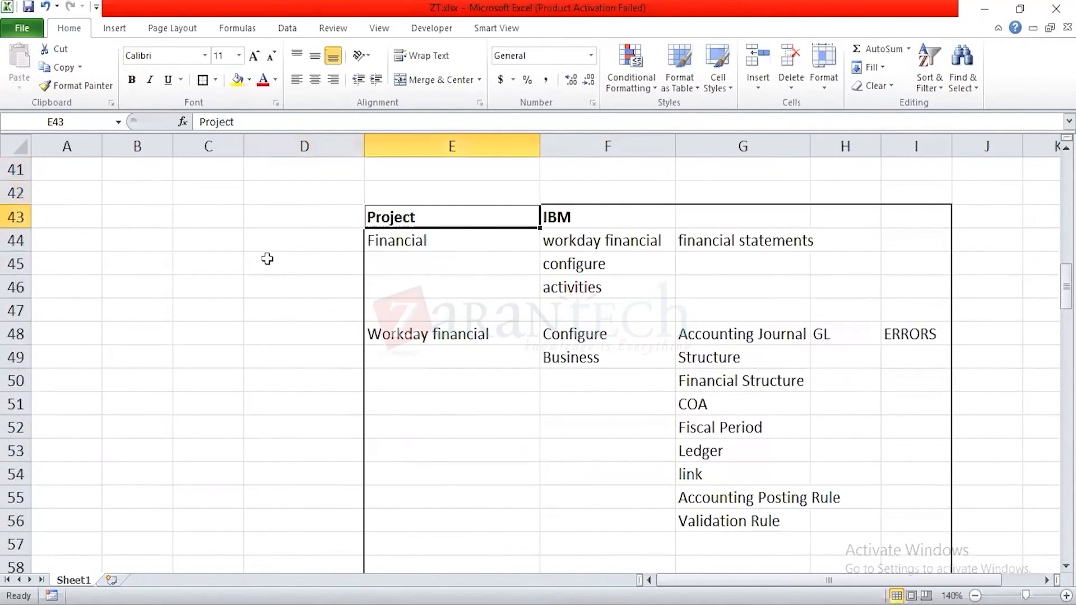
pyautogui.press('Up')
pyautogui.press('Right')
pyautogui.write('Dell')
pyautogui.press('Return')
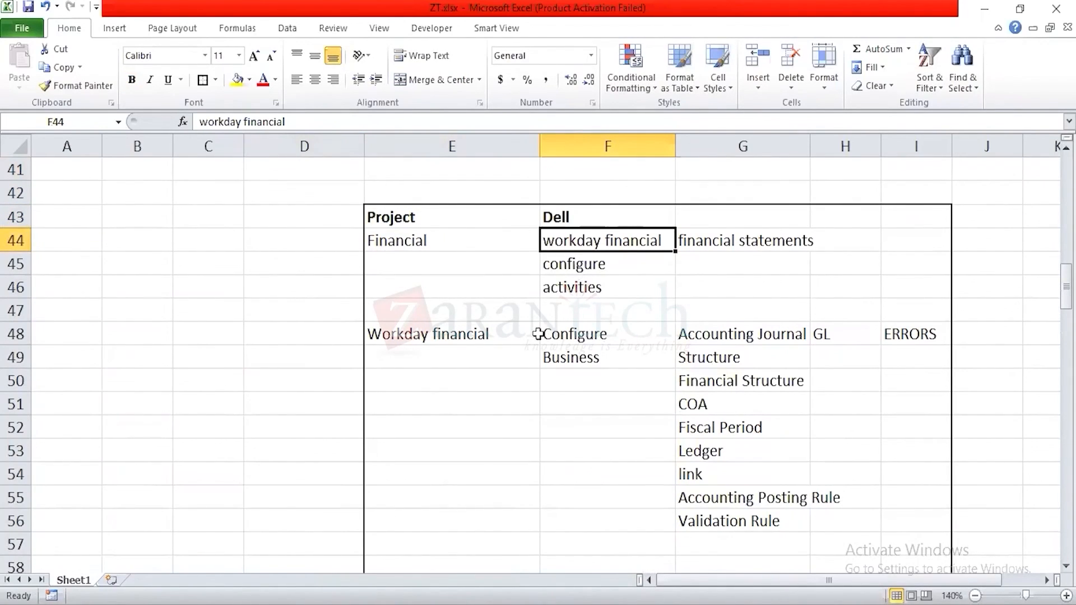
# Step: Review the Dell project's Workday financial scope, including the configuration items listed in G48:G56
pyautogui.click(580, 270)
pyautogui.click(573, 293)
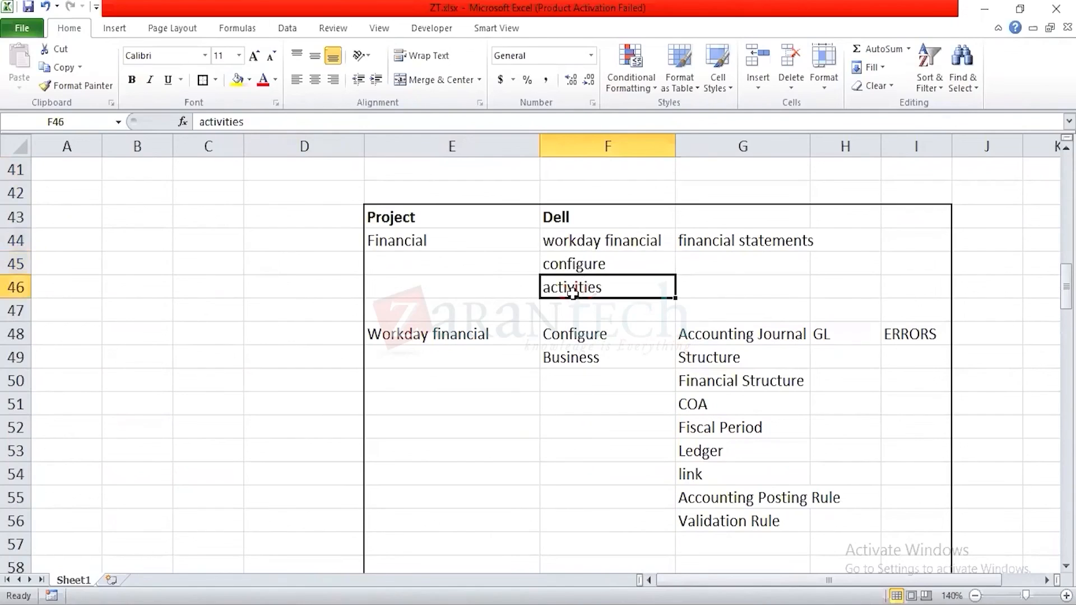
pyautogui.click(454, 340)
pyautogui.click(612, 341)
pyautogui.click(605, 357)
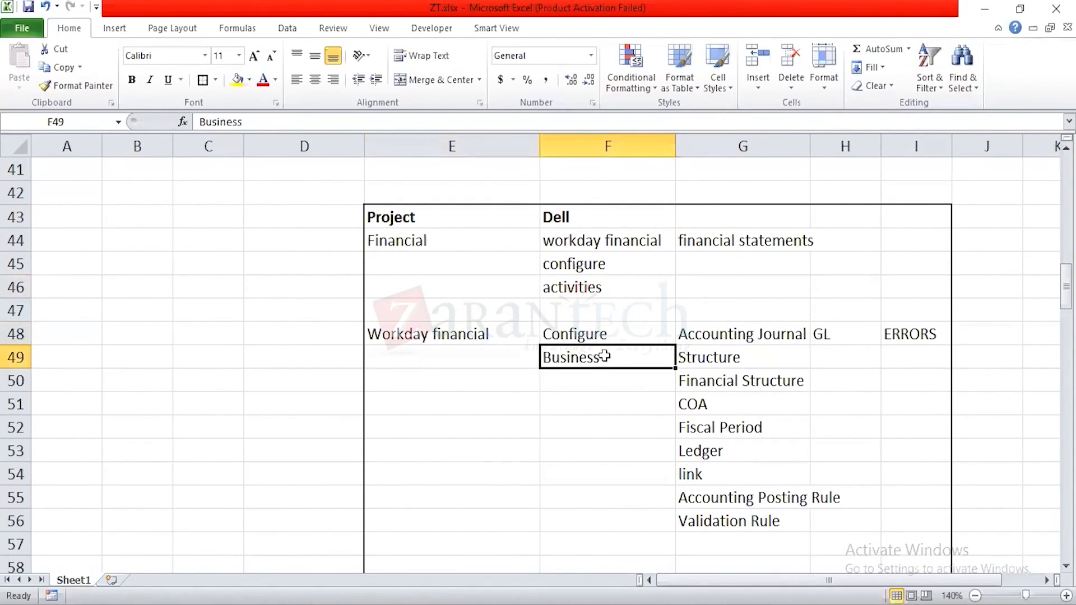
pyautogui.moveTo(742, 337); pyautogui.dragTo(743, 516)
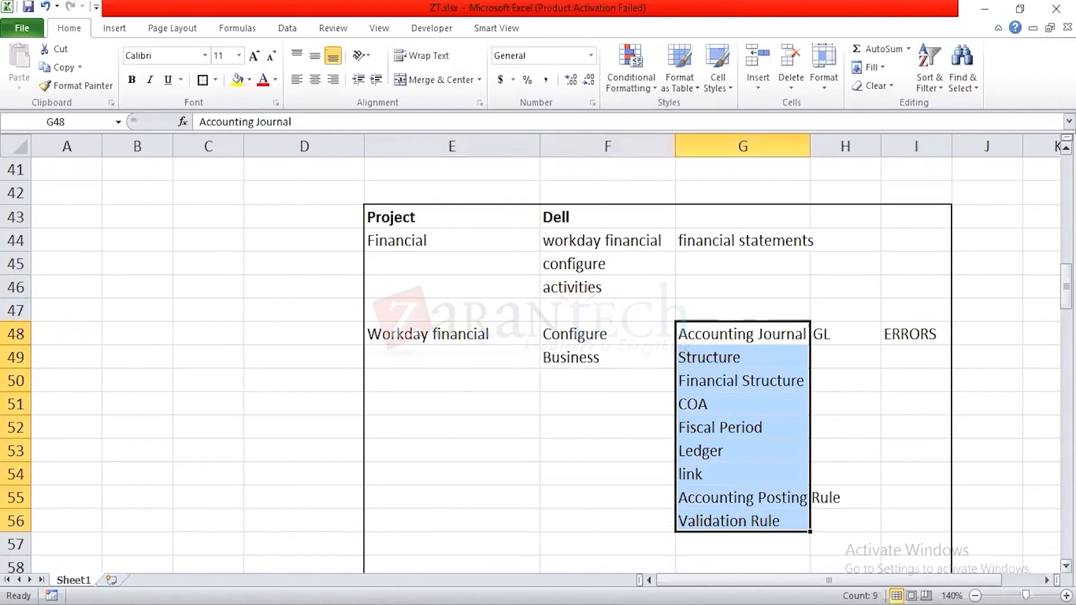
# Step: Apply an outside border around the HCM and organization structure block in D112:G121
pyautogui.moveTo(1065, 287); pyautogui.dragTo(1065, 462)
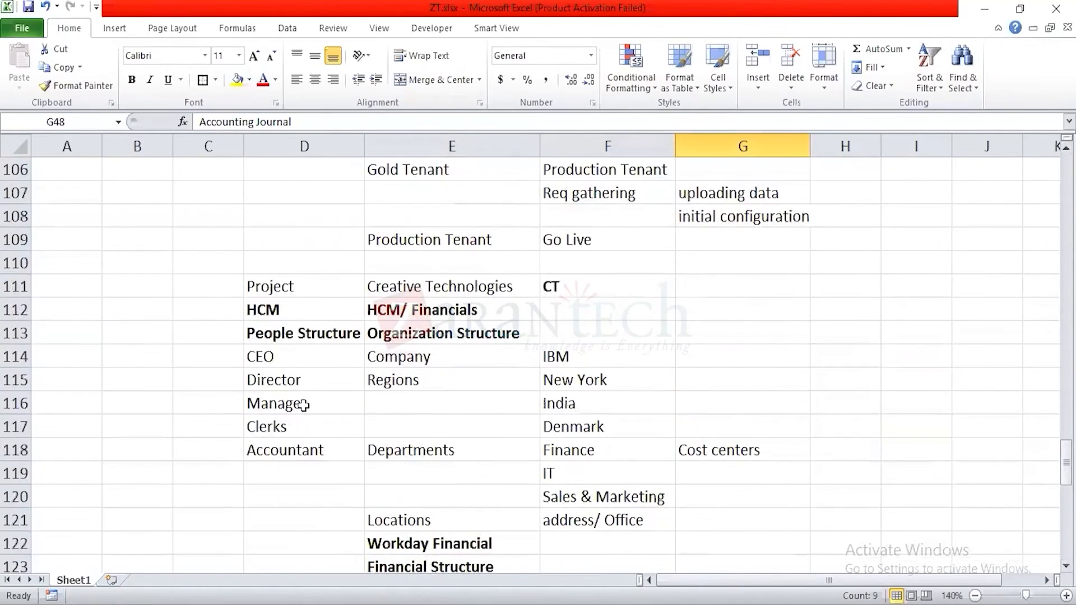
pyautogui.moveTo(281, 305); pyautogui.dragTo(689, 516)
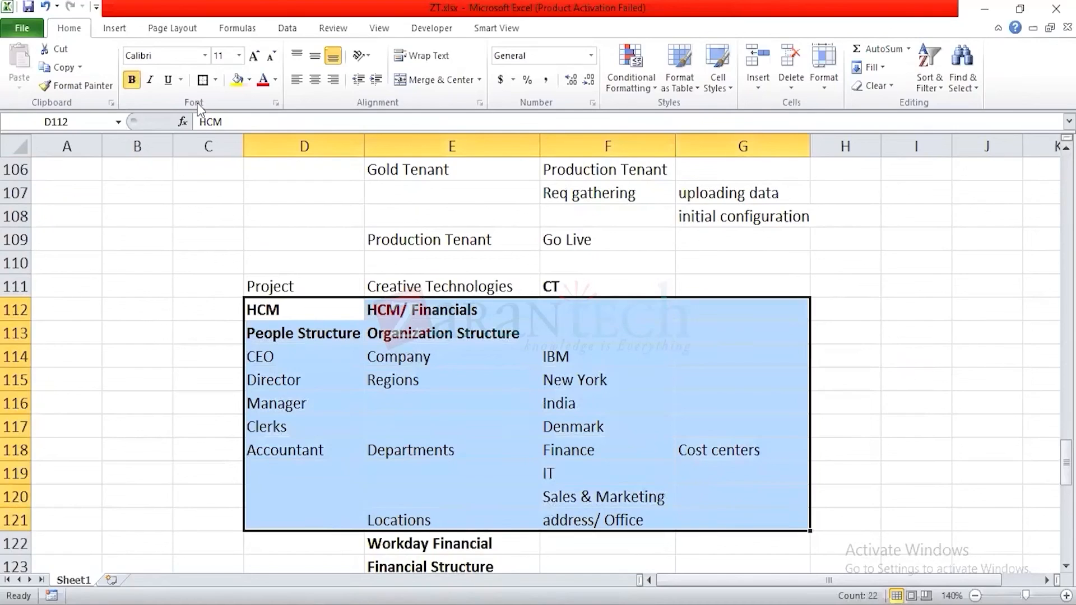
pyautogui.click(202, 80)
# Step: Look over the bordered organization structure and the Workday Financial, reorganization and company notes below it
pyautogui.click(308, 404)
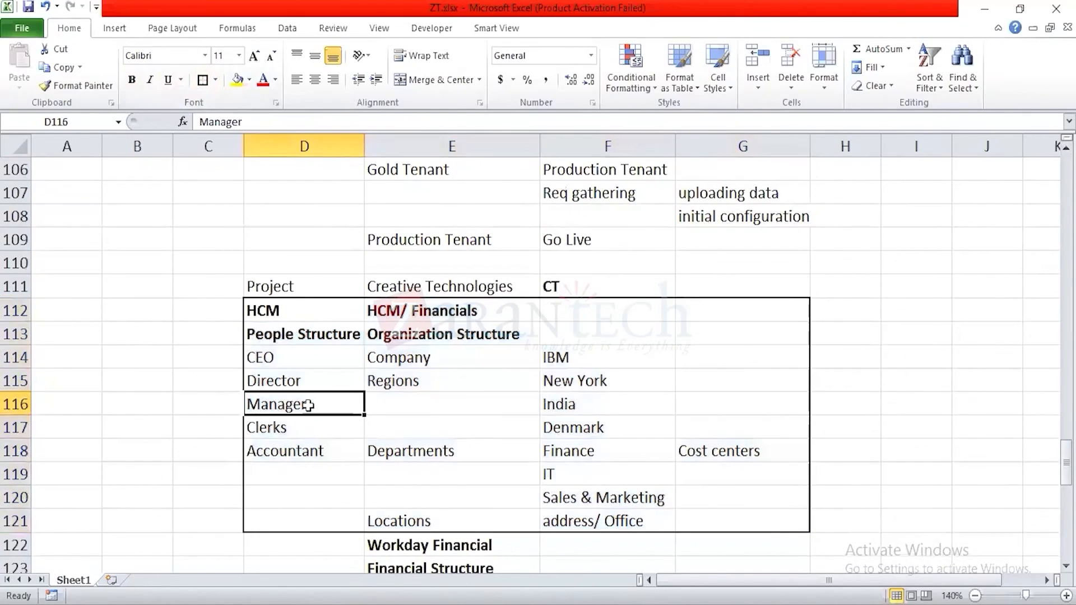
pyautogui.press('Down')
pyautogui.press('Down')
pyautogui.press('Down')
pyautogui.press('Down')
pyautogui.press('Down')
pyautogui.press('Down')
pyautogui.press('Down')
pyautogui.press('Down')
pyautogui.press('Down')
pyautogui.press('Down')
pyautogui.press('Down')
pyautogui.press('Down')
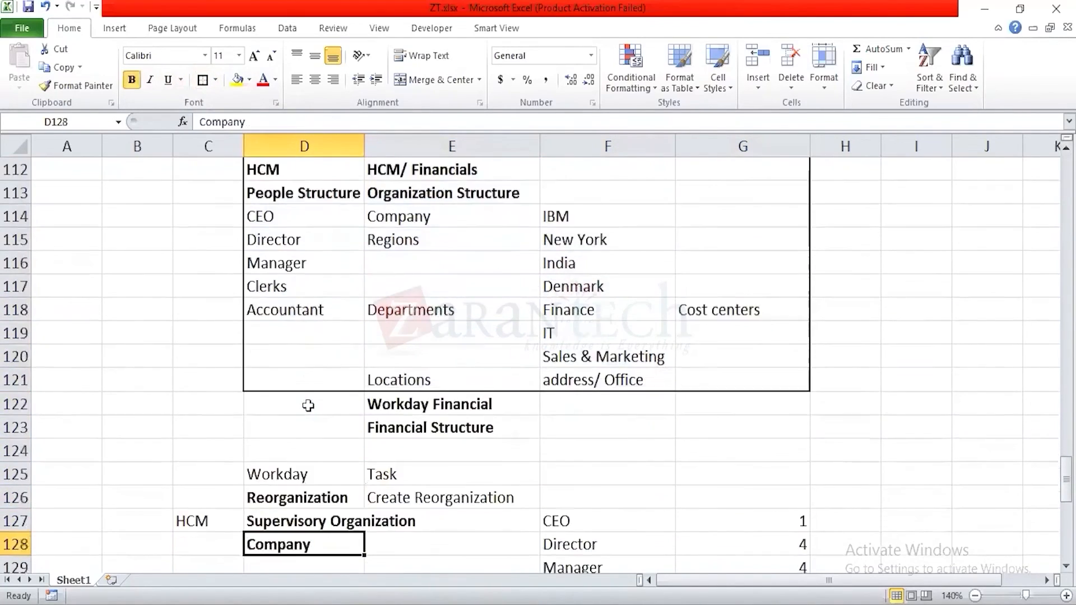
pyautogui.press('Down')
pyautogui.press('Down')
pyautogui.press('Down')
pyautogui.press('Up')
pyautogui.press('Up')
pyautogui.press('Up')
pyautogui.press('Up')
pyautogui.press('Up')
pyautogui.press('Up')
pyautogui.press('Up')
pyautogui.press('Up')
pyautogui.press('Up')
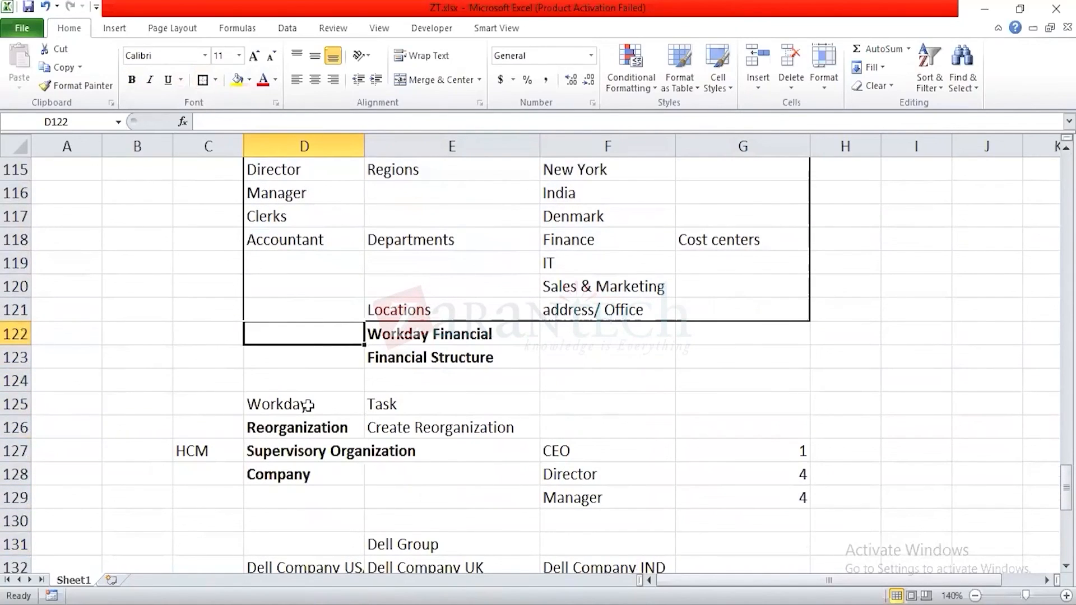
pyautogui.press('Right')
pyautogui.press('Right')
pyautogui.press('Right')
pyautogui.press('Right')
pyautogui.press('Left')
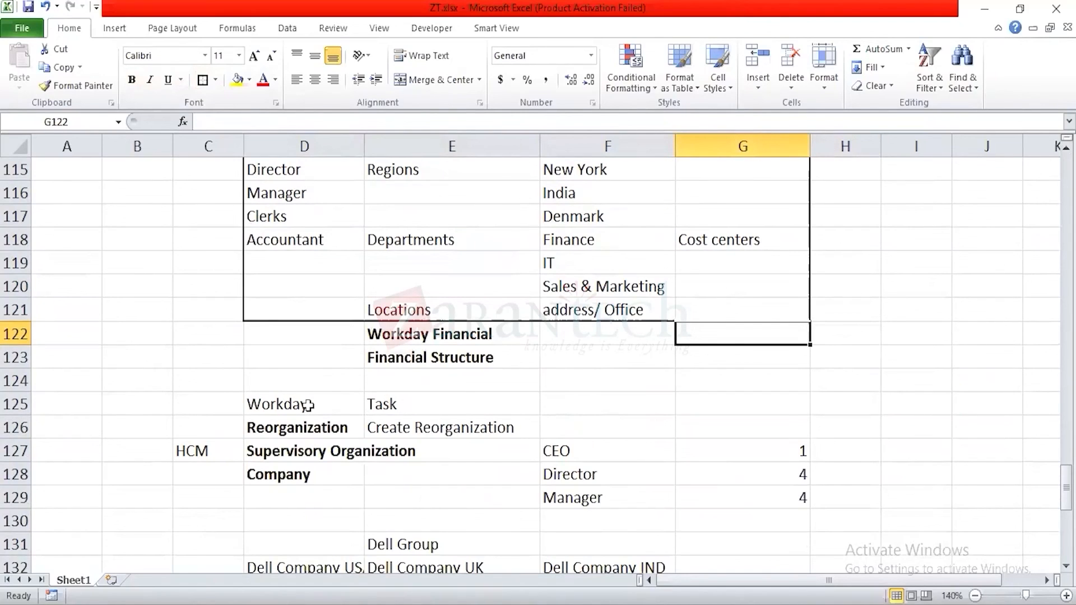
pyautogui.press('Down')
# Step: Copy the bold Workday Financial heading from E122 and paste it into cell C150 below the roles notes
pyautogui.press('Down')
pyautogui.press('Left')
pyautogui.press('Left')
pyautogui.press('Left')
pyautogui.press('Up')
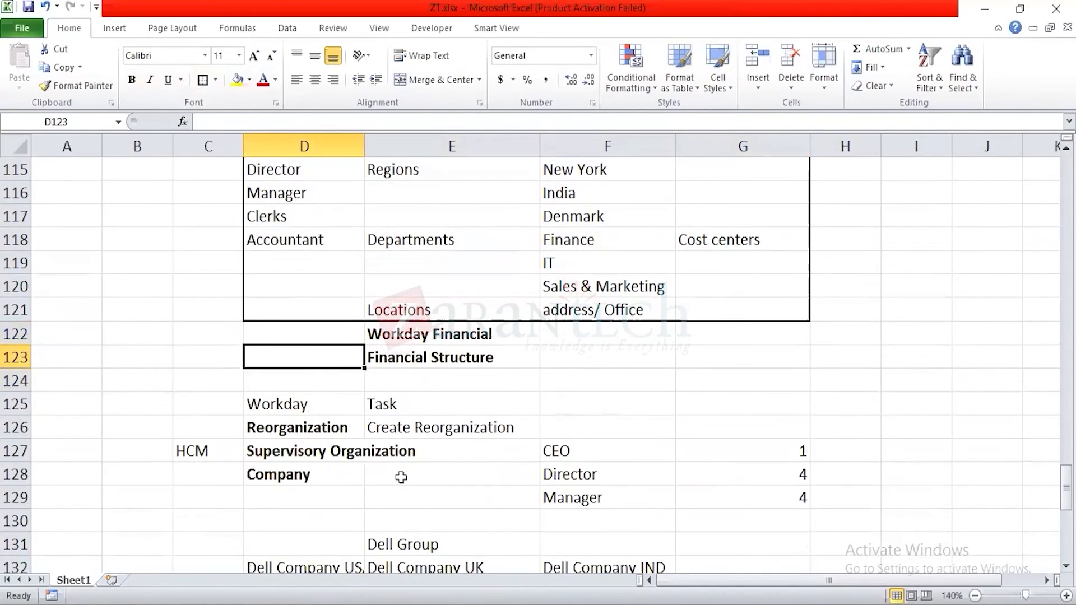
pyautogui.press('Up')
pyautogui.press('Right')
pyautogui.hotkey('ctrl', 'c')
pyautogui.press('Down')
pyautogui.press('Down')
pyautogui.press('Down')
pyautogui.press('Down')
pyautogui.press('Down')
pyautogui.press('Down')
pyautogui.press('Down')
pyautogui.press('Down')
pyautogui.press('Down')
pyautogui.press('Down')
pyautogui.press('Down')
pyautogui.press('Down')
pyautogui.press('Down')
pyautogui.press('Down')
# Step: Enter Configuration in cell D151 as the first subheading under Workday Financial
pyautogui.press('Down')
pyautogui.press('Down')
pyautogui.press('Down')
pyautogui.press('Down')
pyautogui.press('Down')
pyautogui.press('Down')
pyautogui.press('Down')
pyautogui.press('Down')
pyautogui.press('Down')
pyautogui.press('Down')
pyautogui.press('Down')
pyautogui.press('Down')
pyautogui.press('Down')
pyautogui.press('Down')
pyautogui.press('Down')
pyautogui.press('Down')
pyautogui.press('Down')
pyautogui.press('Down')
pyautogui.press('Down')
pyautogui.press('Down')
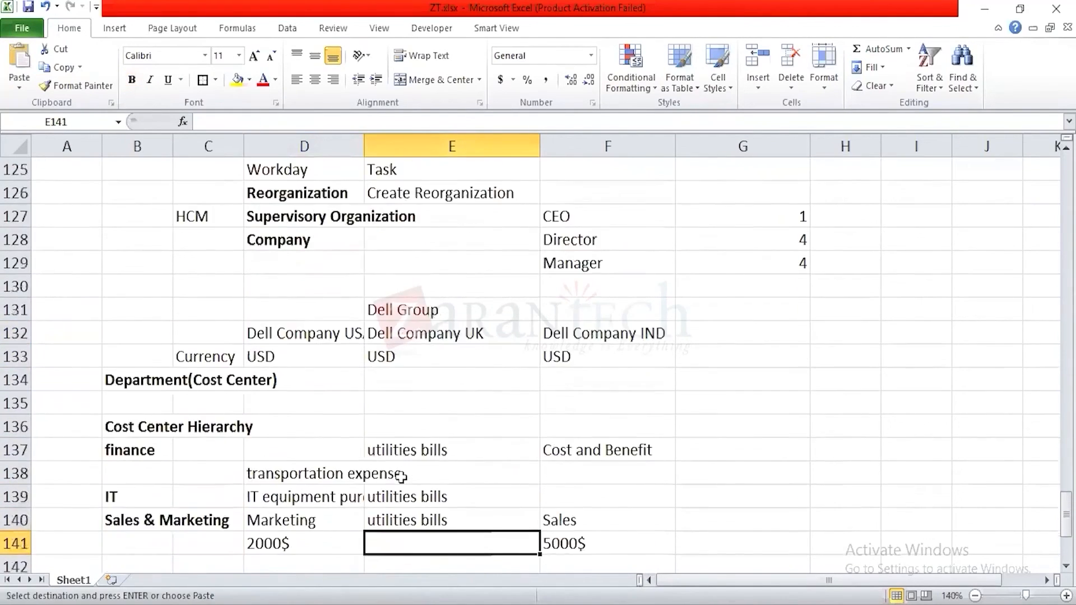
pyautogui.press('Left')
pyautogui.press('Up')
pyautogui.press('Up')
pyautogui.press('Up')
pyautogui.press('Left')
pyautogui.press('Up')
pyautogui.press('Up')
pyautogui.press('Up')
pyautogui.press('Up')
pyautogui.press('Up')
pyautogui.press('Return')
pyautogui.press('Right')
pyautogui.press('Down')
pyautogui.press('Down')
pyautogui.press('Up')
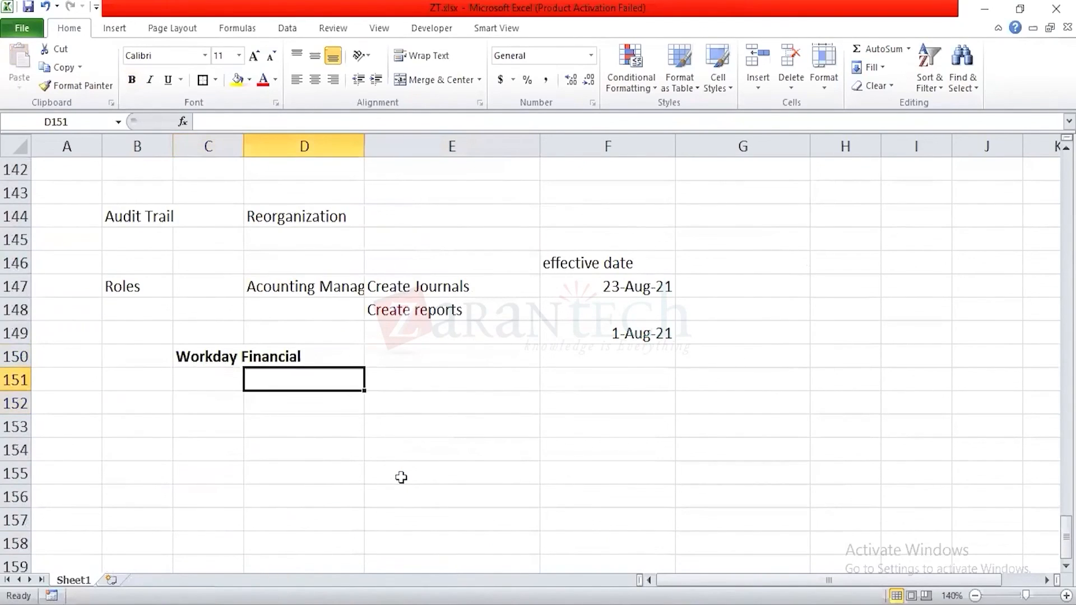
pyautogui.write('Configuration')
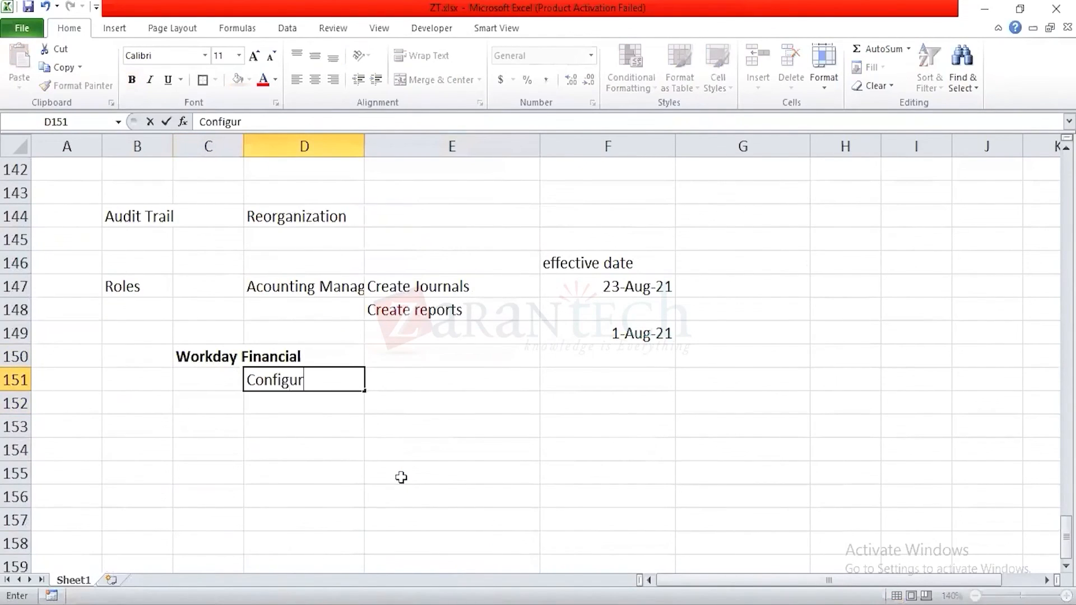
pyautogui.press('Return')
pyautogui.press('Return')
# Step: Enter Activities in cell D157, leaving empty rows beneath Configuration for its items
pyautogui.press('Up')
pyautogui.press('Right')
pyautogui.press('Left')
pyautogui.press('Down')
pyautogui.press('Down')
pyautogui.press('Down')
pyautogui.press('Down')
pyautogui.press('Down')
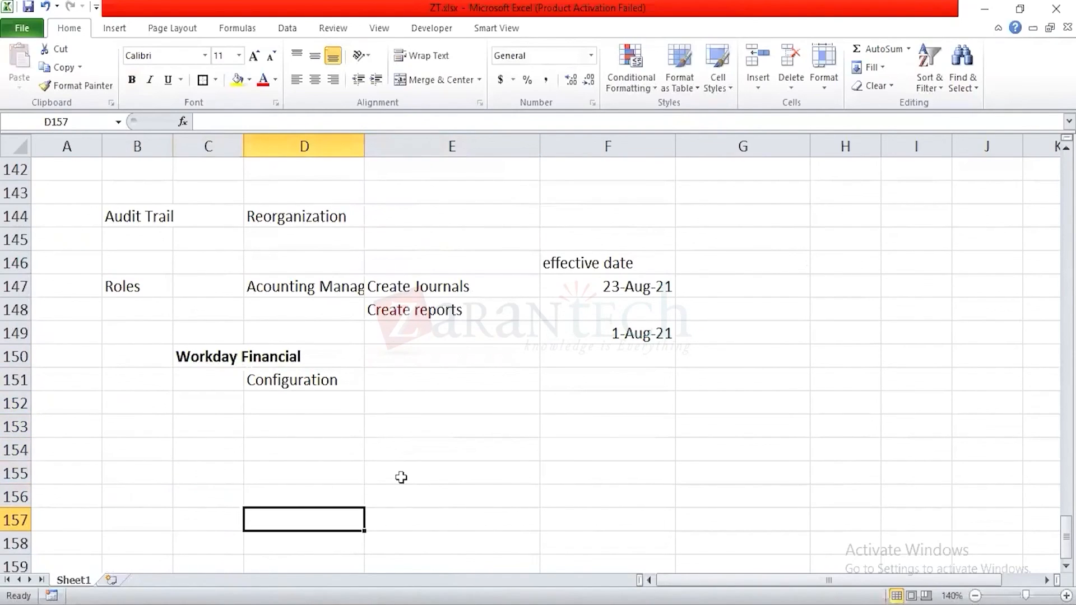
pyautogui.write('Activities')
pyautogui.press('Right')
# Step: Enter Dell Inc in cell E151 beside the Configuration subheading
pyautogui.press('Up')
pyautogui.press('Up')
pyautogui.press('Up')
pyautogui.press('Up')
pyautogui.press('Up')
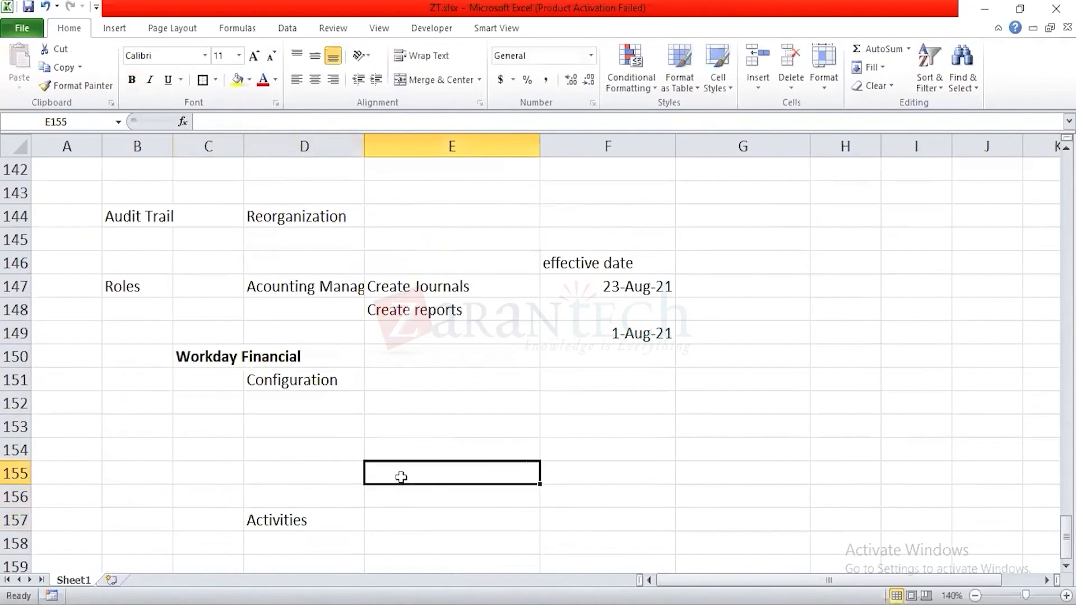
pyautogui.press('Up')
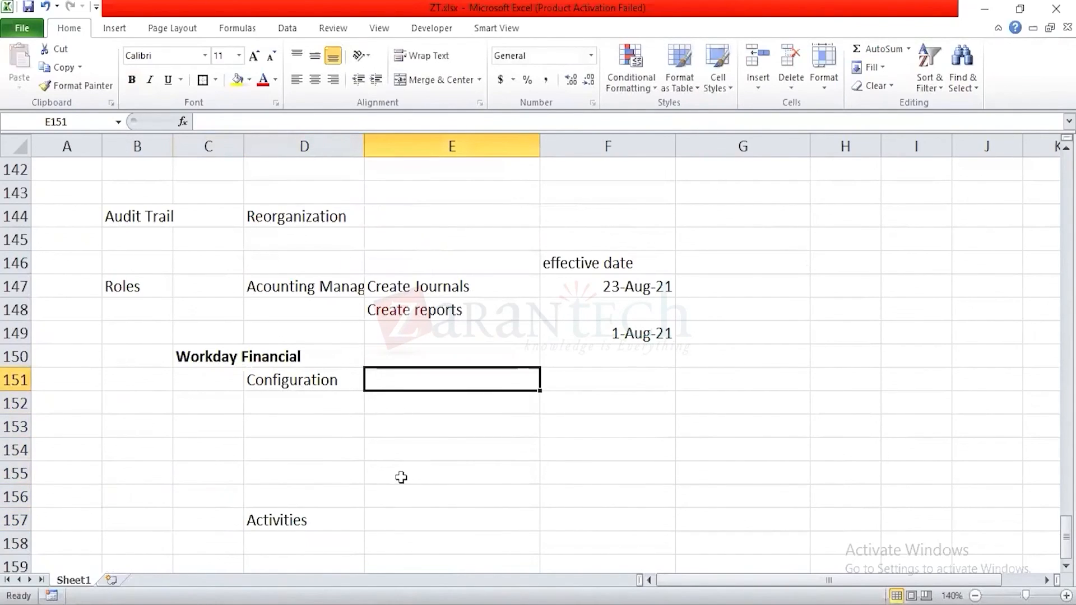
pyautogui.write('Dell Inc')
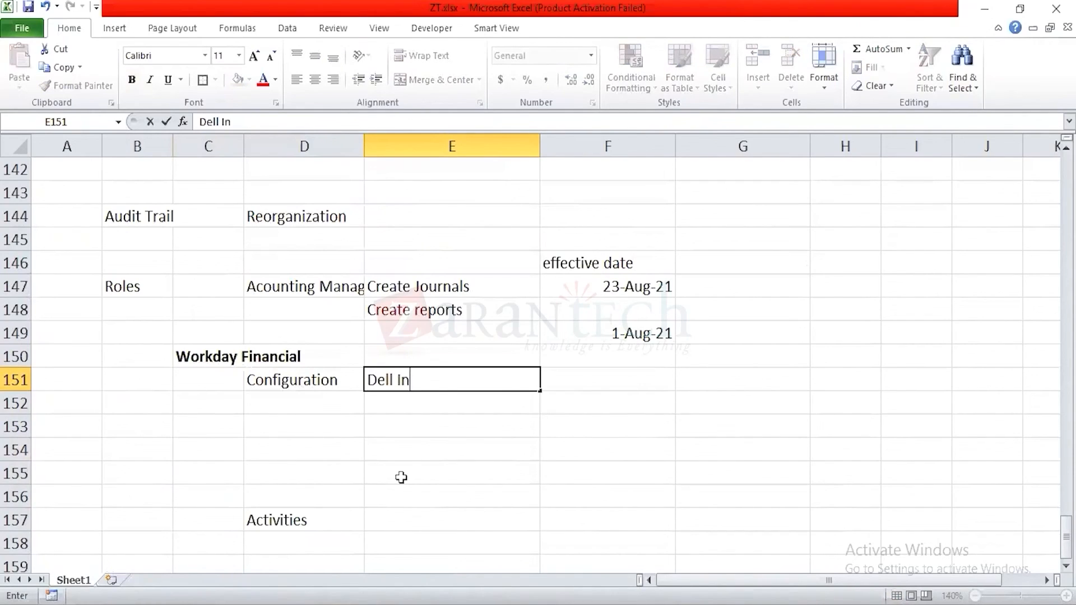
pyautogui.press('Return')
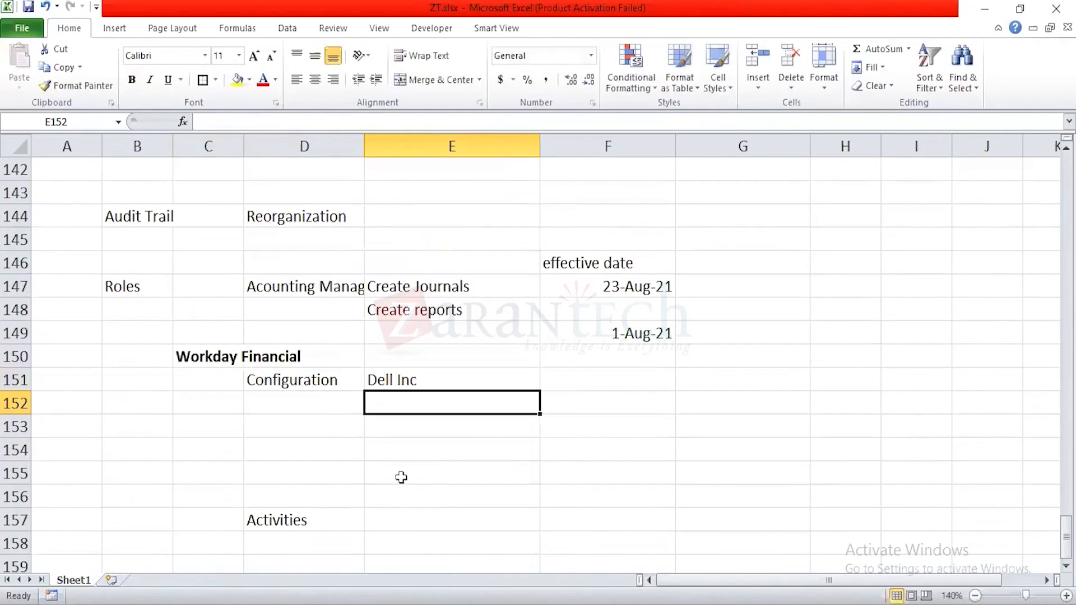
# Step: Add Ledger in cell E152 and Account Set in cell E153 to the configuration list
pyautogui.write('Ledger')
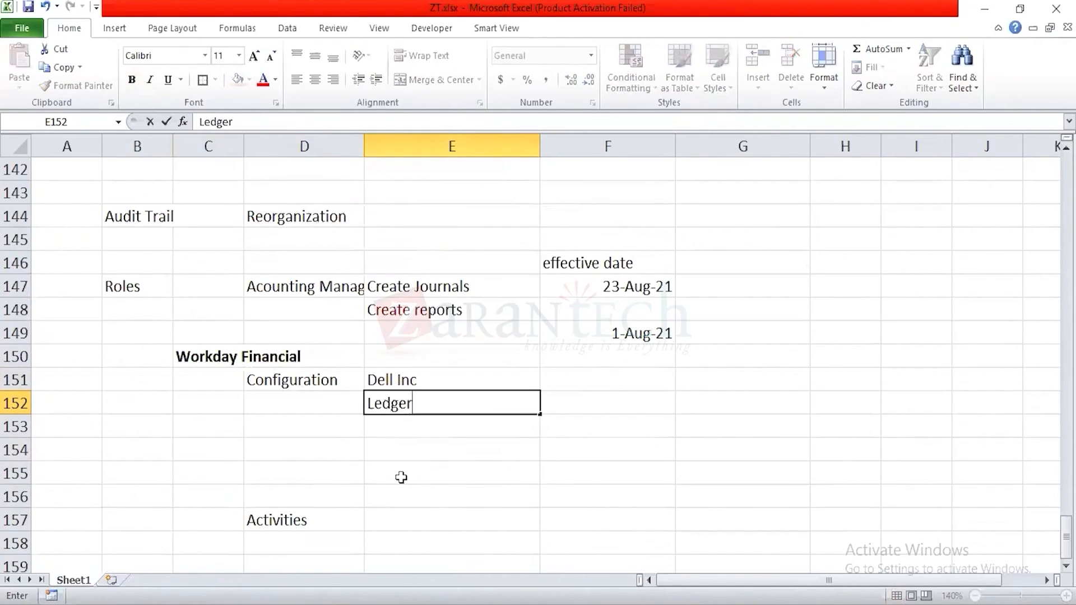
pyautogui.press('Return')
pyautogui.press('Up')
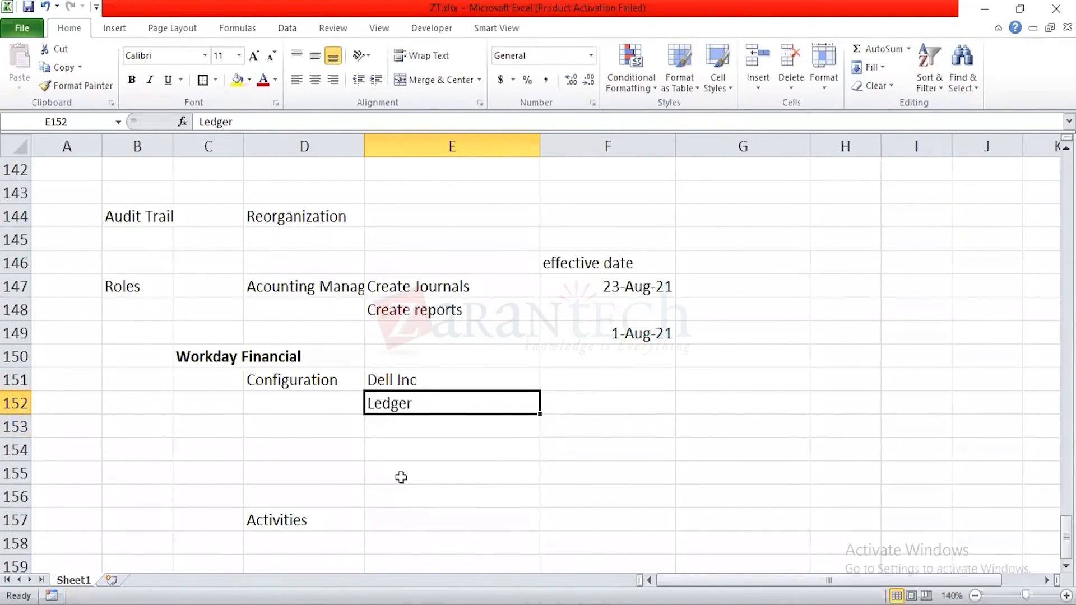
pyautogui.press('Down')
pyautogui.write('Accou')
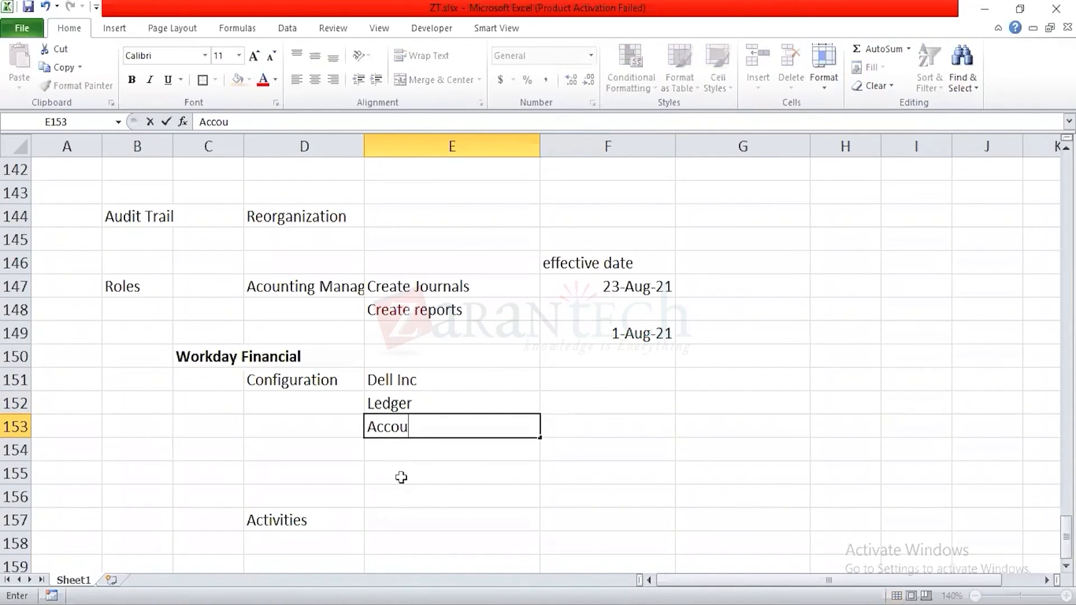
pyautogui.write('nt Set')
pyautogui.press('Return')
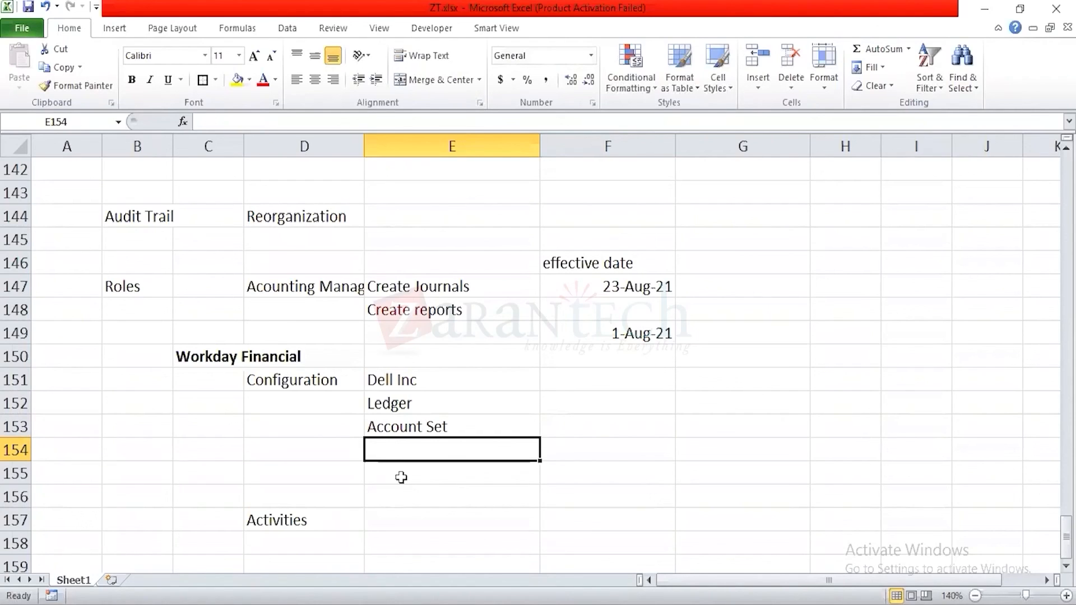
# Step: Enter Fischal Schedule in cell E154 as the next configuration item
pyautogui.write('D')
pyautogui.press('BackSpace')
pyautogui.press('BackSpace')
pyautogui.write('Fischal')
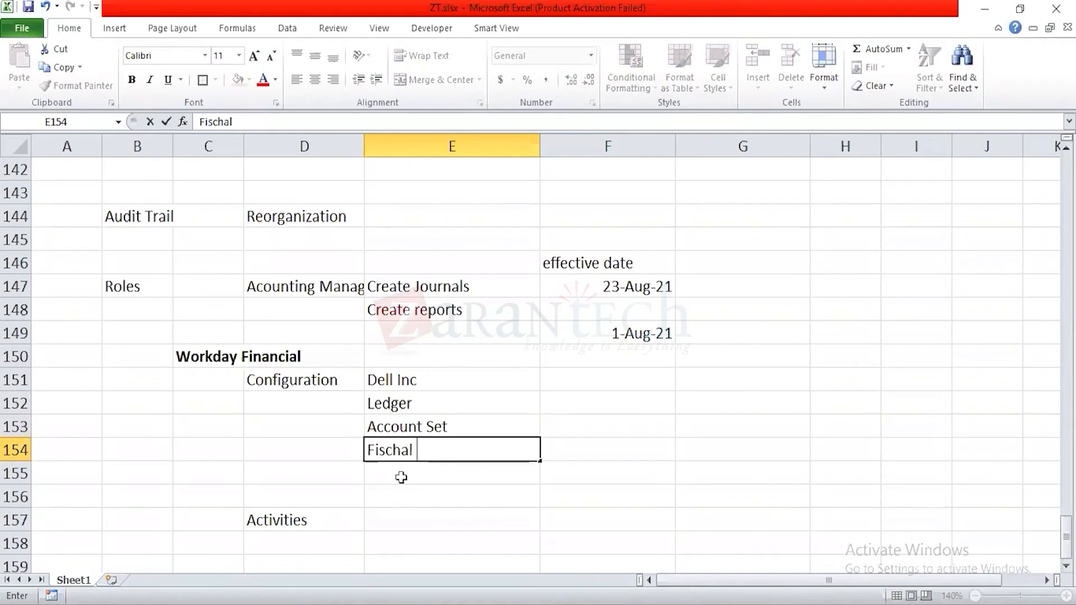
pyautogui.write(' Schedule')
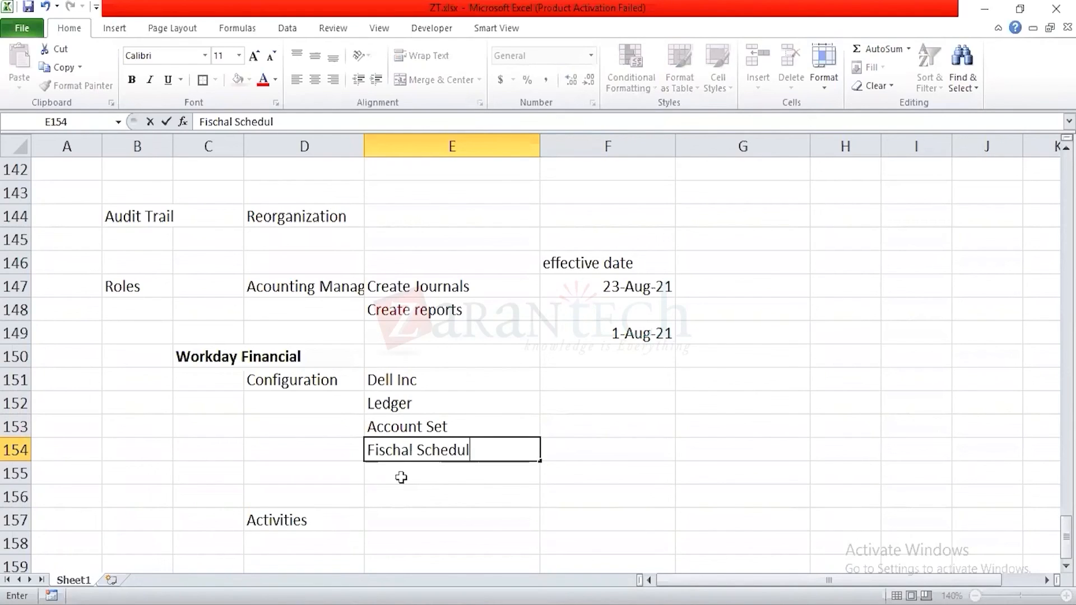
pyautogui.press('Return')
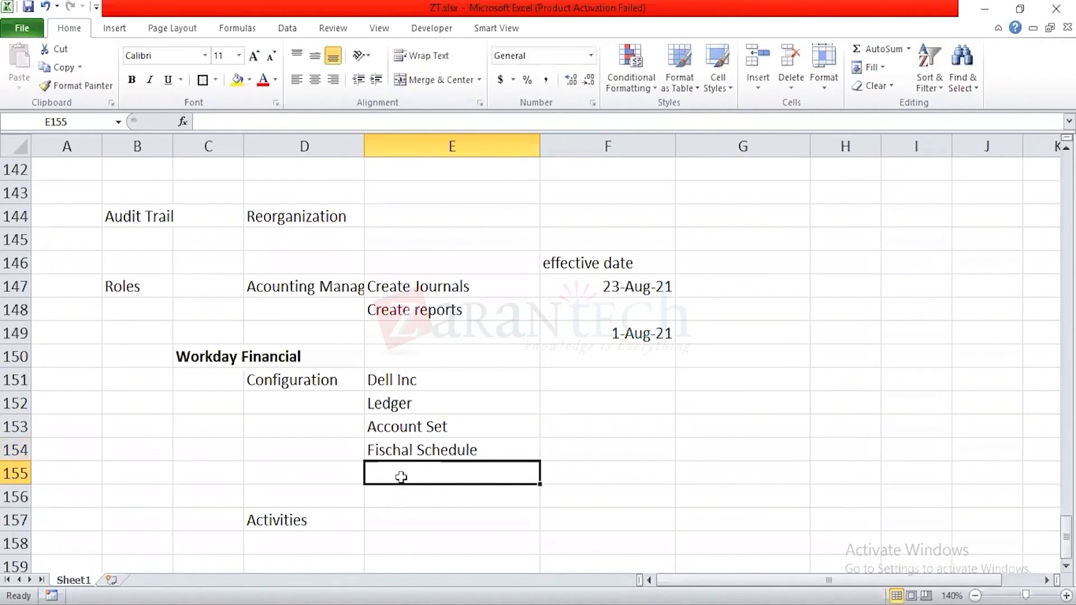
# Step: Correct the spelling of the configuration item in cell E154 to Fiscal Schedule
pyautogui.press('Up')
pyautogui.press('F2')
pyautogui.press('Left')
pyautogui.press('Left')
pyautogui.press('Left')
pyautogui.press('Left')
pyautogui.press('Left')
pyautogui.press('Left')
pyautogui.press('Left')
pyautogui.press('Left')
pyautogui.press('Left')
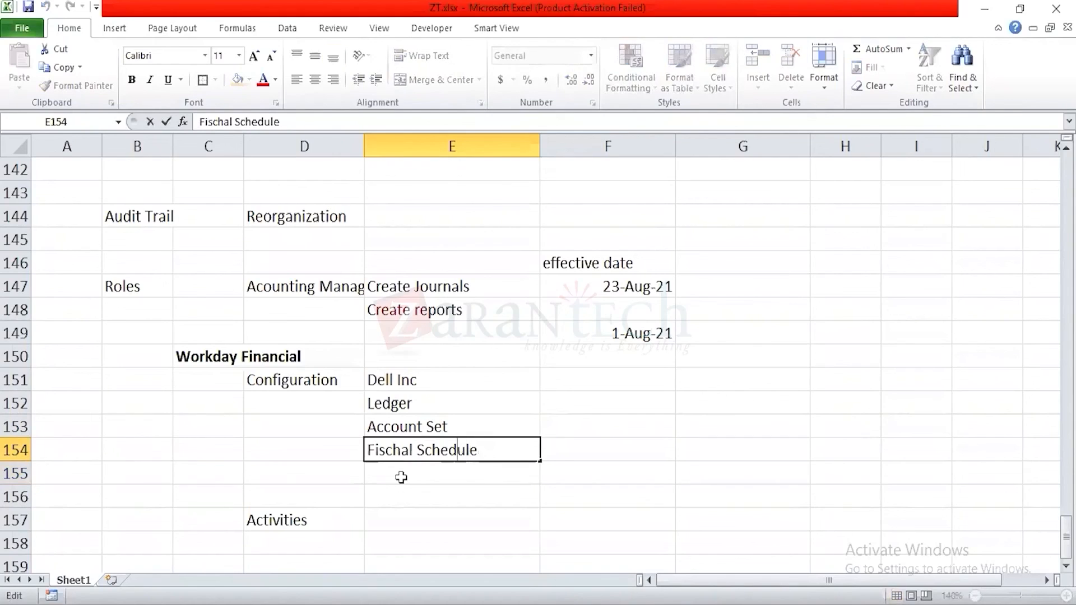
pyautogui.press('Left')
pyautogui.press('Left')
pyautogui.press('BackSpace')
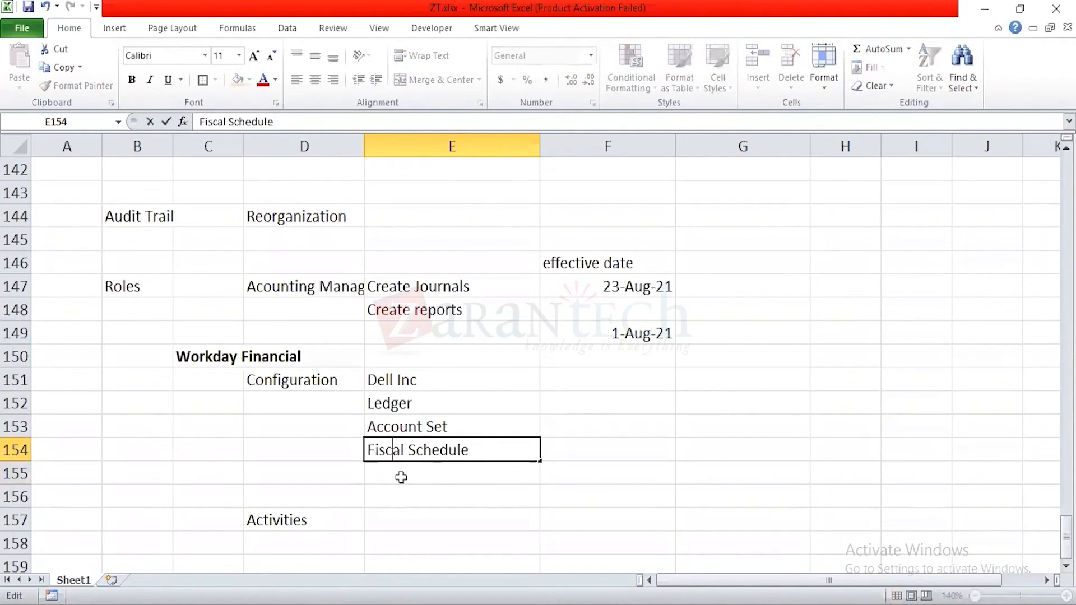
pyautogui.press('Return')
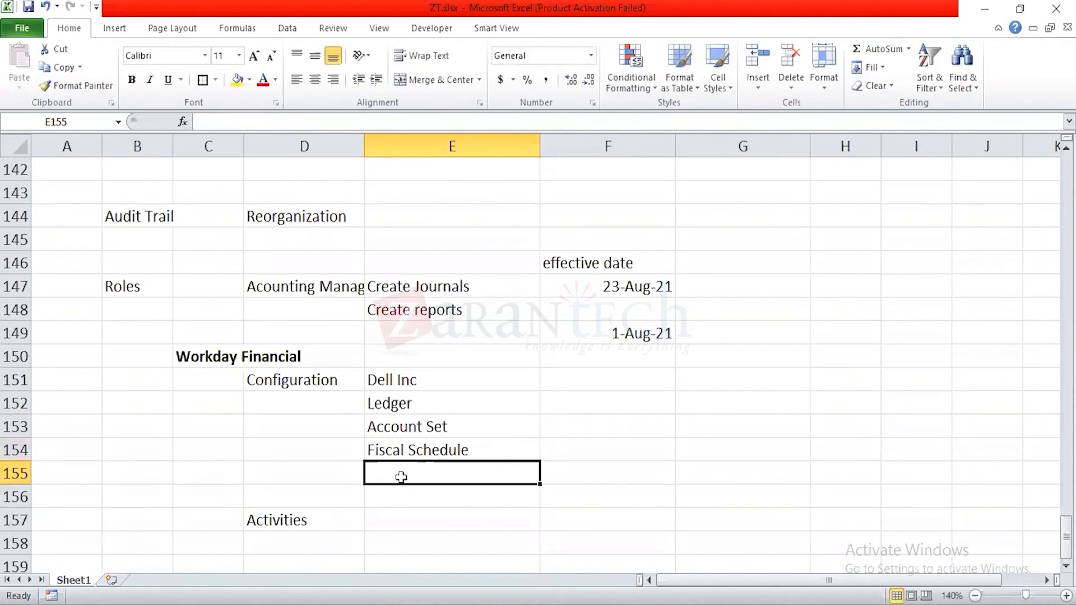
# Step: Add Open Periods in cell E155 as the next configuration item
pyautogui.write('Open Period')
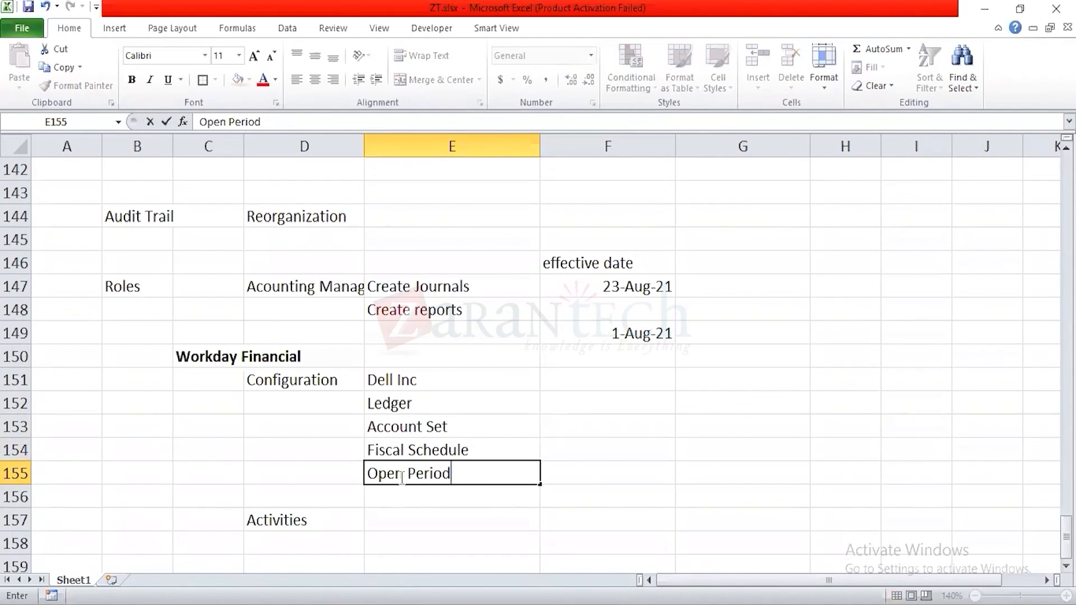
pyautogui.write('s')
pyautogui.press('Return')
pyautogui.moveTo(408, 379); pyautogui.dragTo(445, 473)
pyautogui.moveTo(303, 375); pyautogui.dragTo(488, 502)
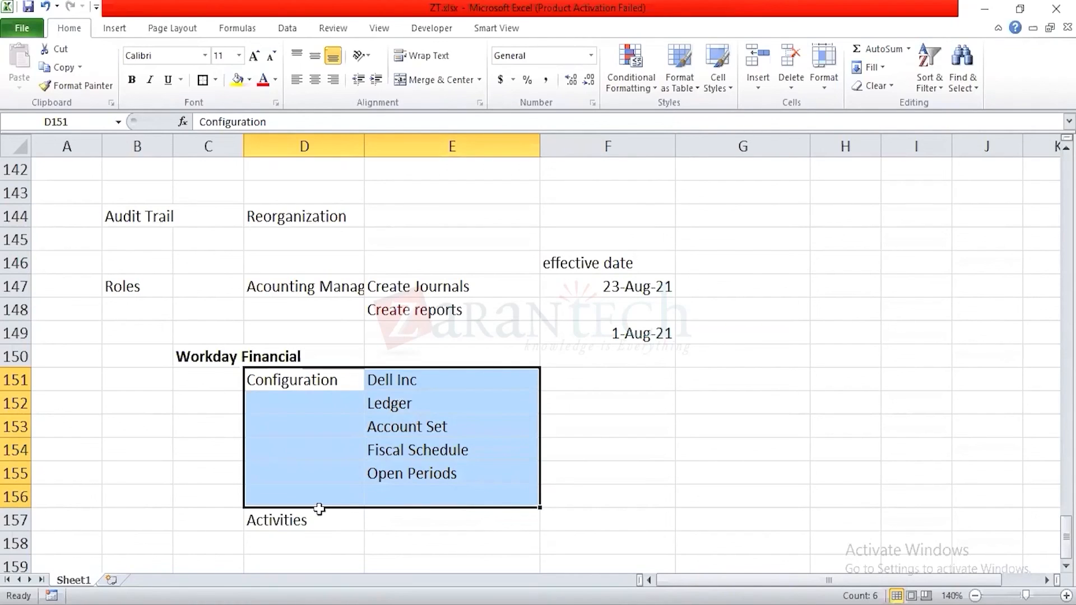
pyautogui.click(293, 520)
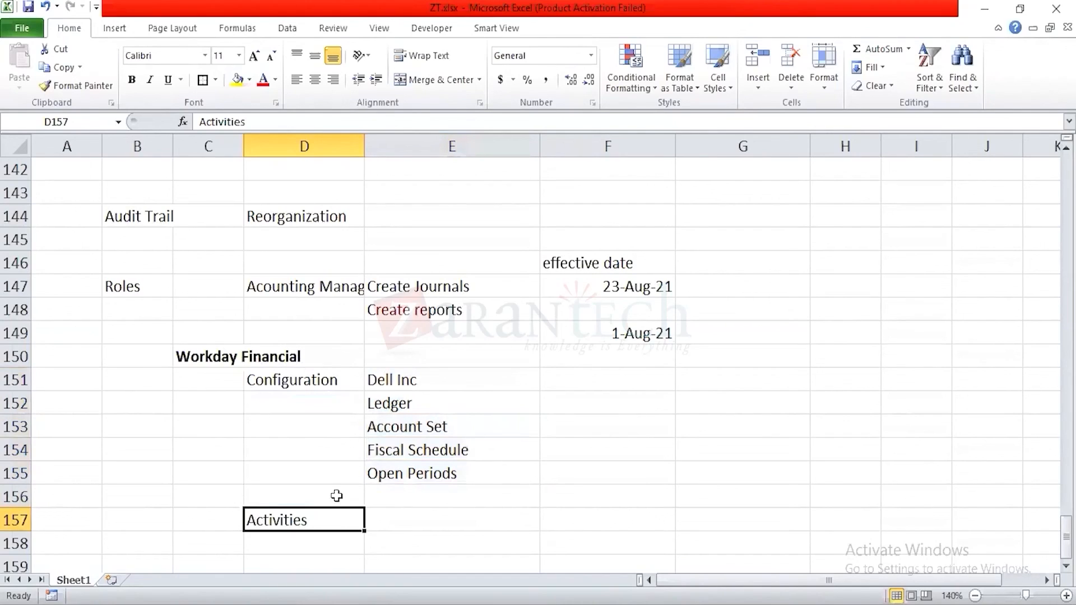
pyautogui.click(432, 406)
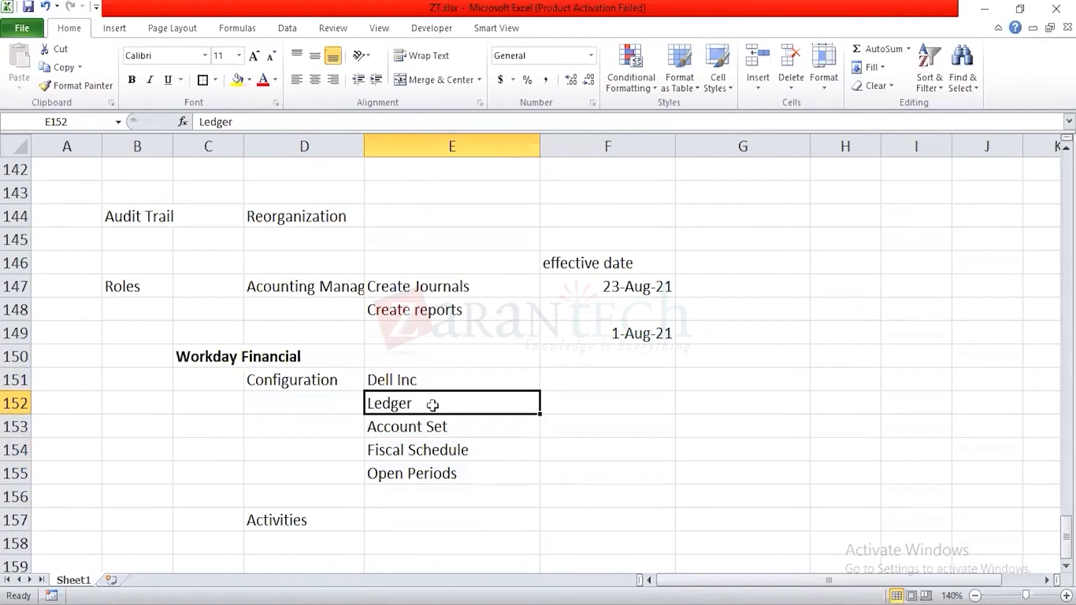
pyautogui.press('Down')
pyautogui.press('Down')
pyautogui.press('Down')
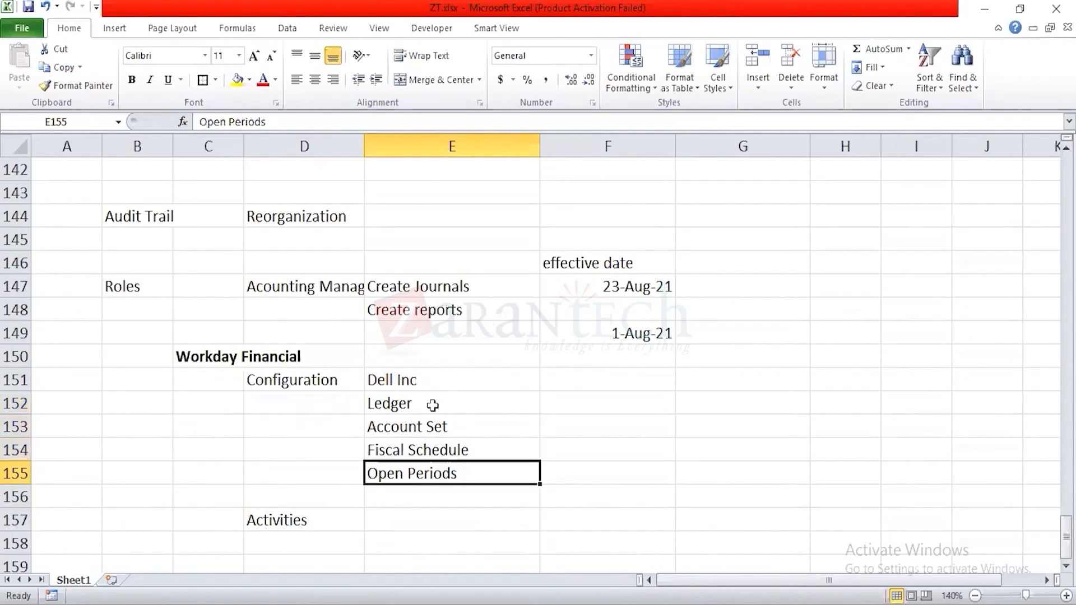
pyautogui.press('Up')
pyautogui.press('Up')
pyautogui.press('Up')
pyautogui.press('Down')
pyautogui.press('Down')
# Step: Make the Configuration subheading in cell D151 bold, and switch from the workbook to the previously used window
pyautogui.press('Up')
pyautogui.press('Up')
pyautogui.press('Up')
pyautogui.press('Left')
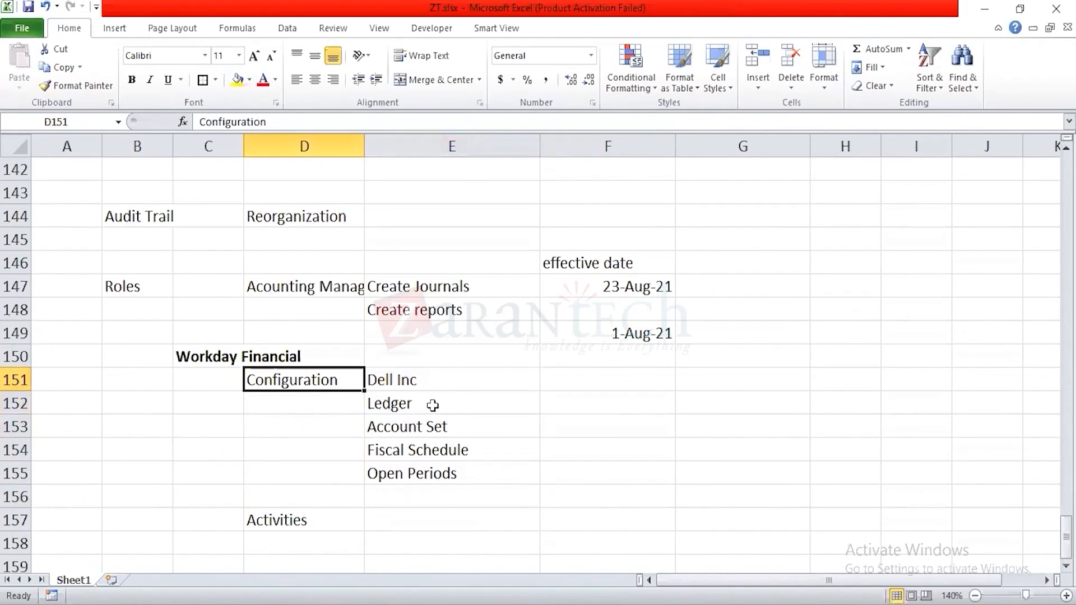
pyautogui.hotkey('ctrl', 'b')
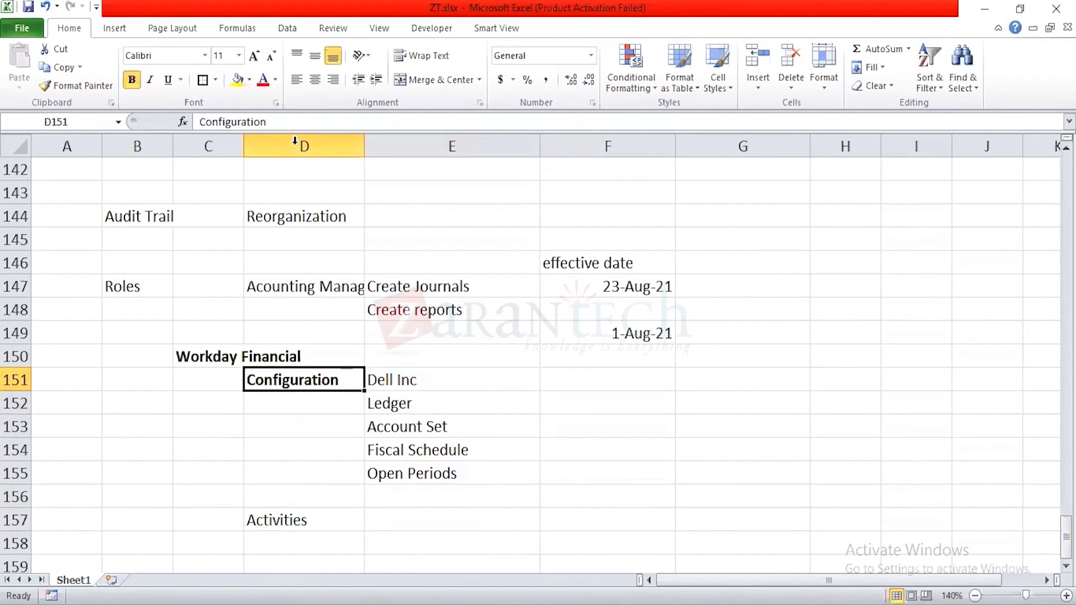
pyautogui.hotkey('alt', 'Tab')
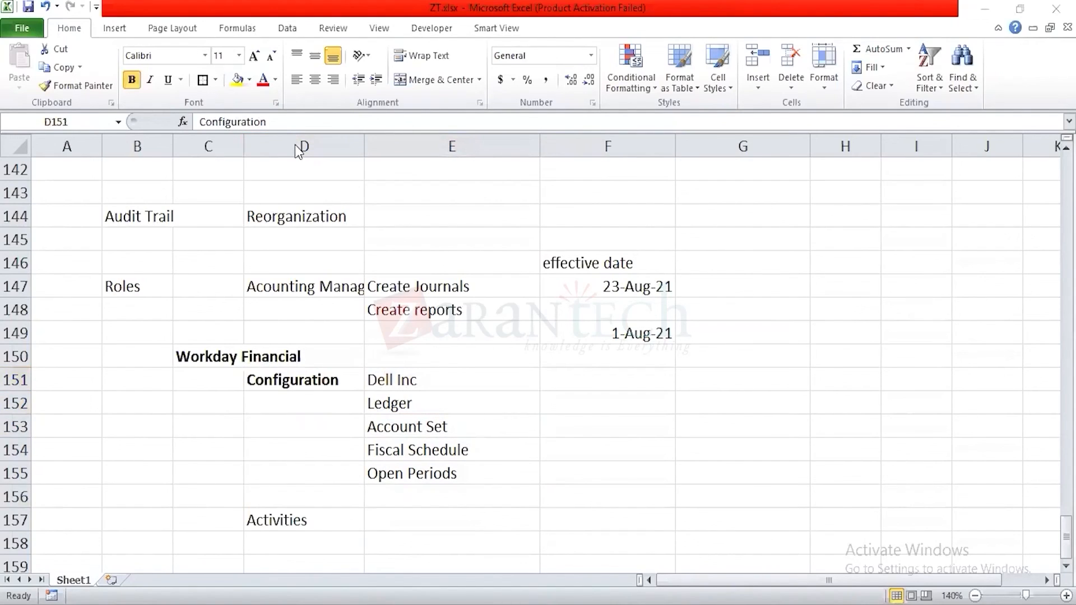